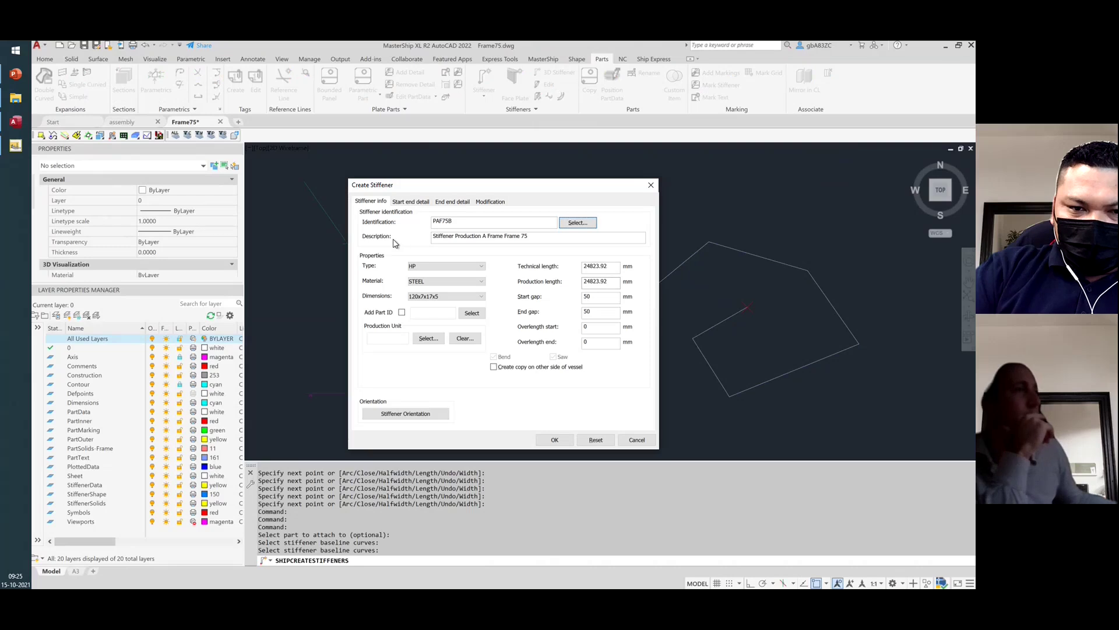
Create the steel HP 120x7x17x5 stiffener PAF75B on the polyline beside the frame, accepting its excess length and placing its leader label above it
{"action": "left_click", "coordinate": [554, 440]}
{"action": "left_click", "coordinate": [525, 329]}
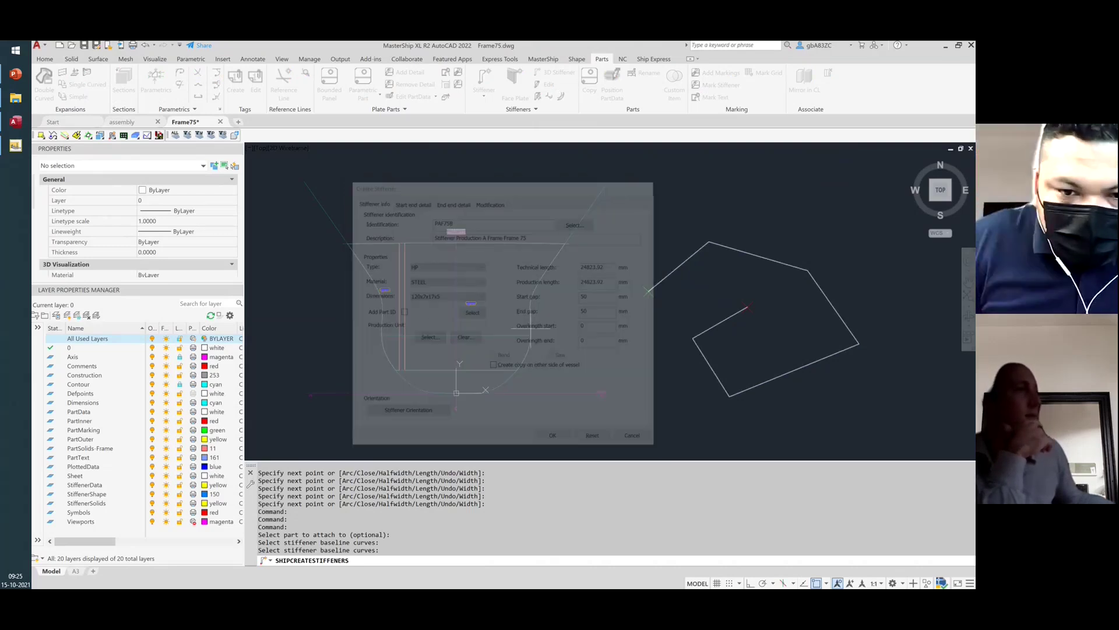
{"action": "left_click", "coordinate": [679, 263]}
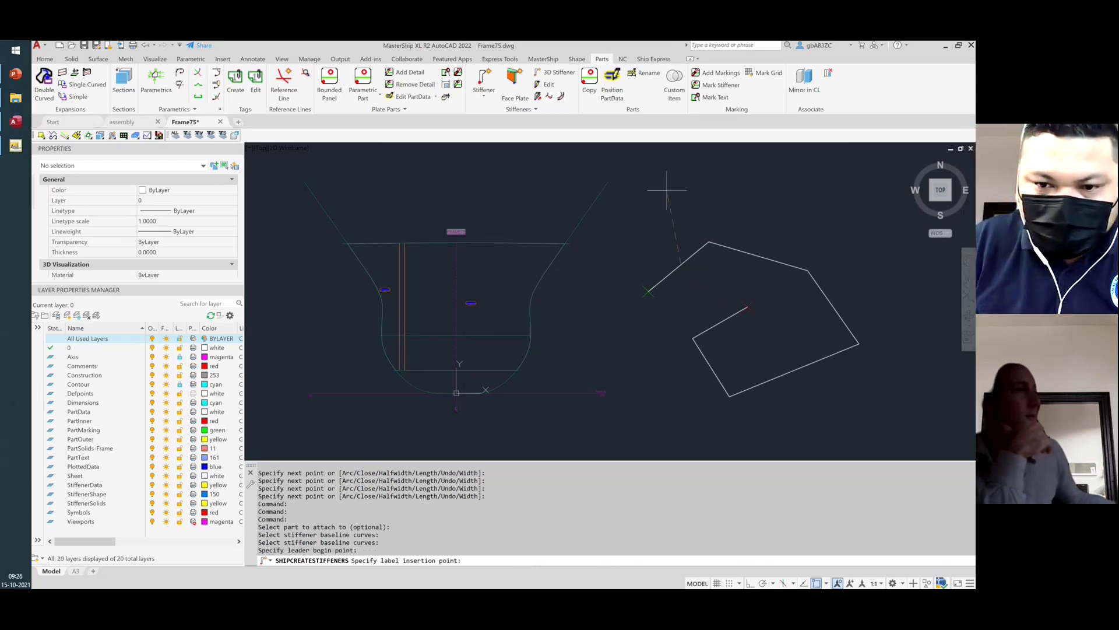
{"action": "left_click", "coordinate": [666, 185]}
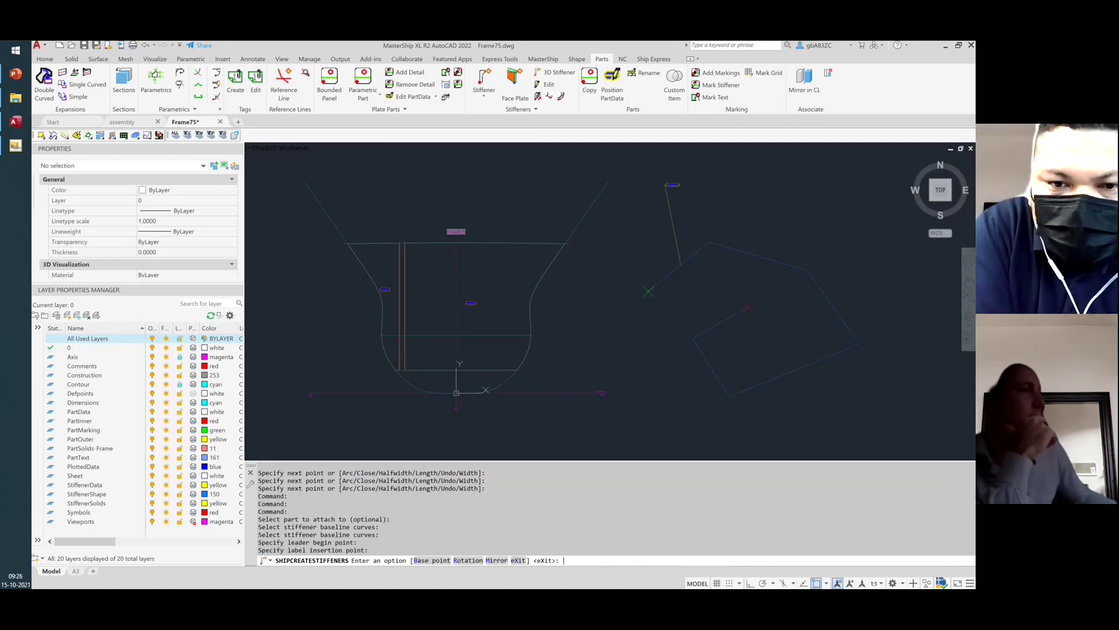
{"action": "key", "text": "Return"}
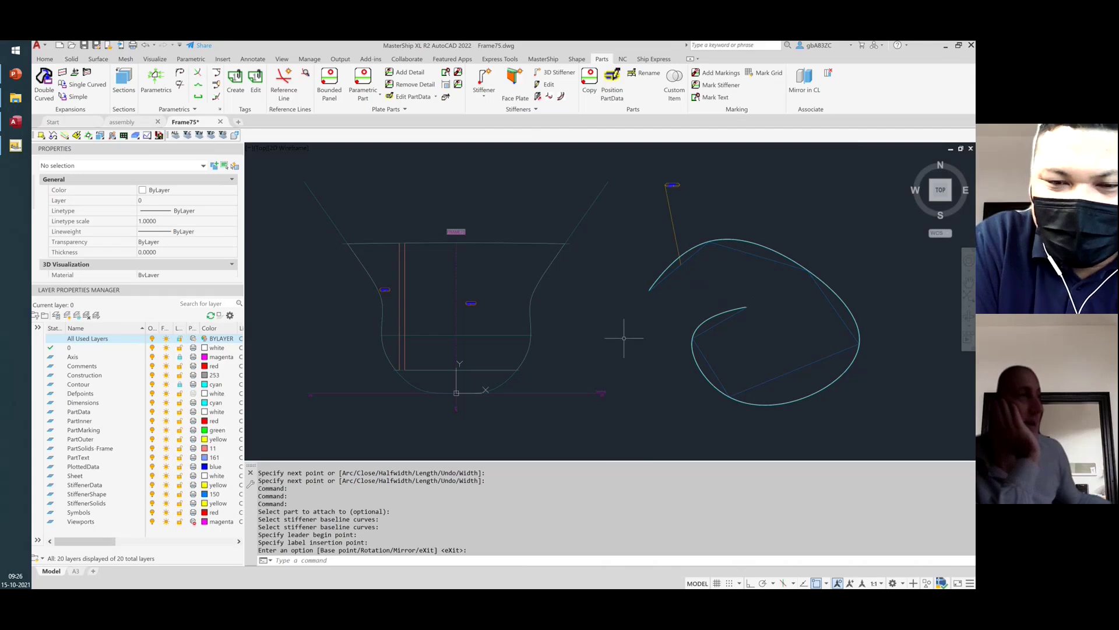
Draw an open chain of five connected line segments above the curved stiffener
{"action": "type", "text": "L"}
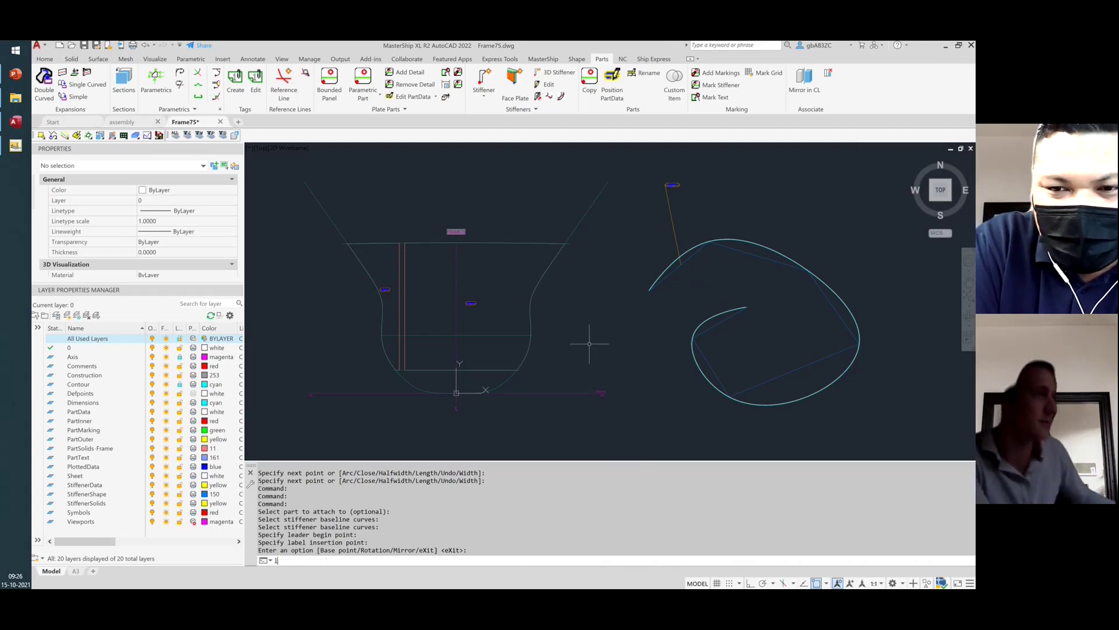
{"action": "key", "text": "Return"}
{"action": "left_click", "coordinate": [746, 169]}
{"action": "left_click", "coordinate": [869, 176]}
{"action": "left_click", "coordinate": [864, 224]}
{"action": "left_click", "coordinate": [789, 206]}
{"action": "left_click", "coordinate": [725, 204]}
{"action": "left_click", "coordinate": [696, 186]}
{"action": "right_click", "coordinate": [708, 171]}
{"action": "left_click", "coordinate": [726, 175]}
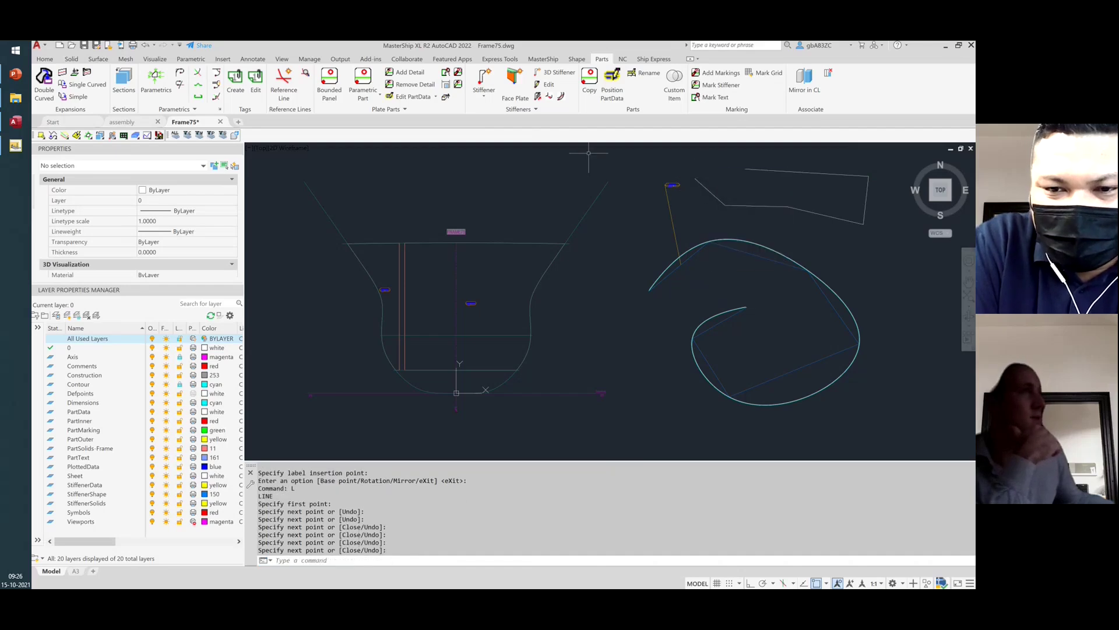
Begin a stiffener attached to no part, using four connected segments of the new line chain as baseline curves, excluding its short slanted end segment
{"action": "left_click", "coordinate": [486, 79]}
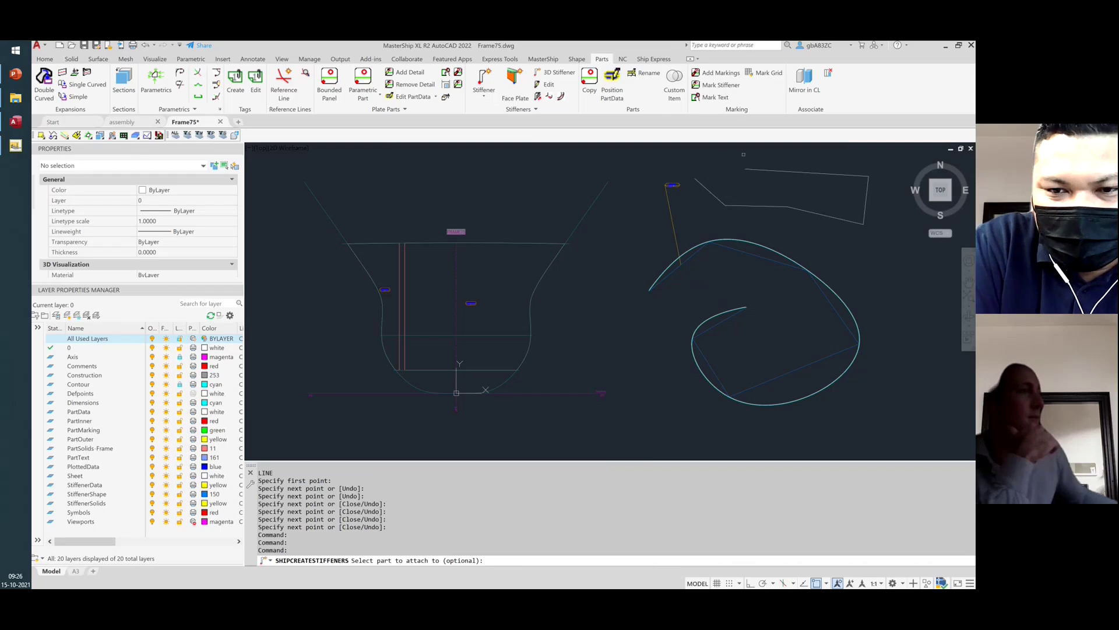
{"action": "key", "text": "Return"}
{"action": "left_click", "coordinate": [794, 168]}
{"action": "left_click", "coordinate": [822, 219]}
{"action": "left_click", "coordinate": [763, 211]}
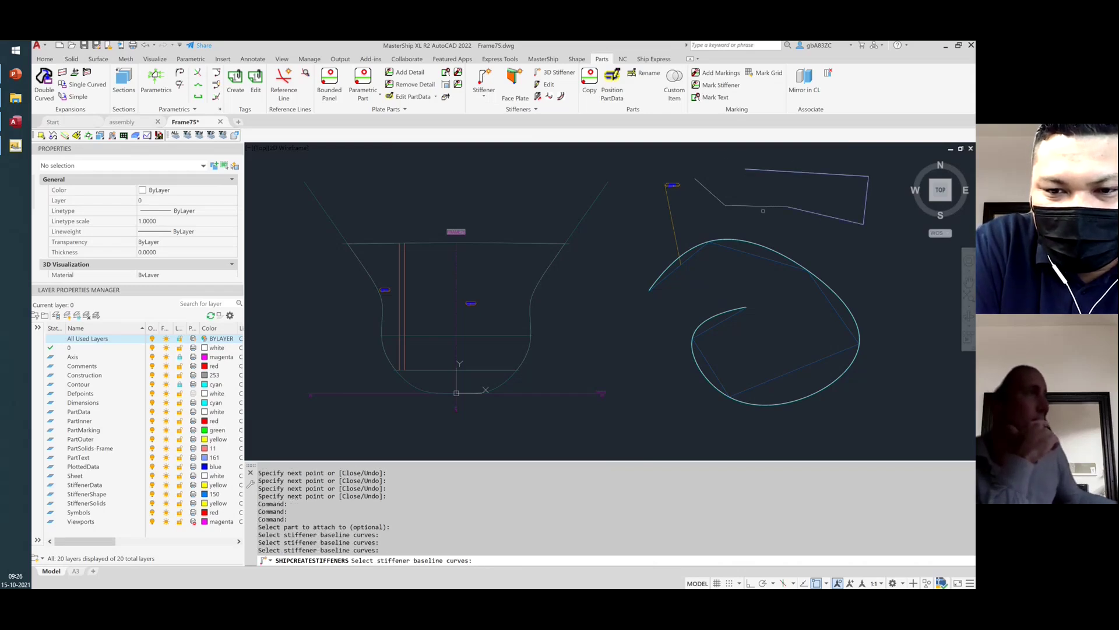
{"action": "left_click", "coordinate": [750, 206]}
{"action": "key", "text": "Return"}
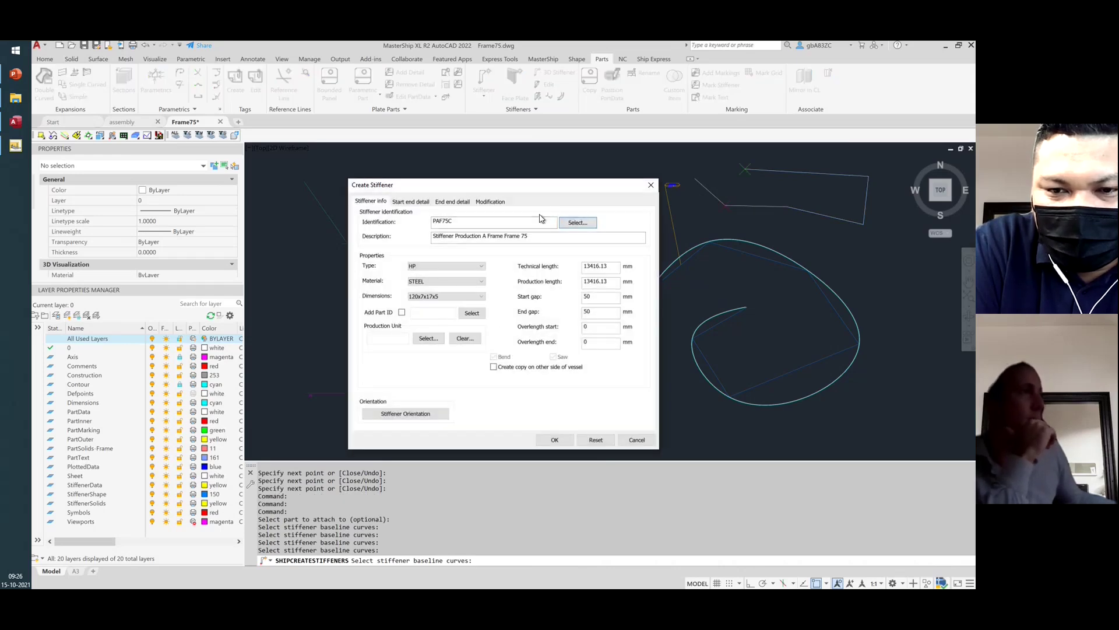
Create stiffener PAF75C as steel HP 120x7x17x5, accepting its excess length and placing its leader label below and right of the line chain
{"action": "left_click", "coordinate": [555, 442]}
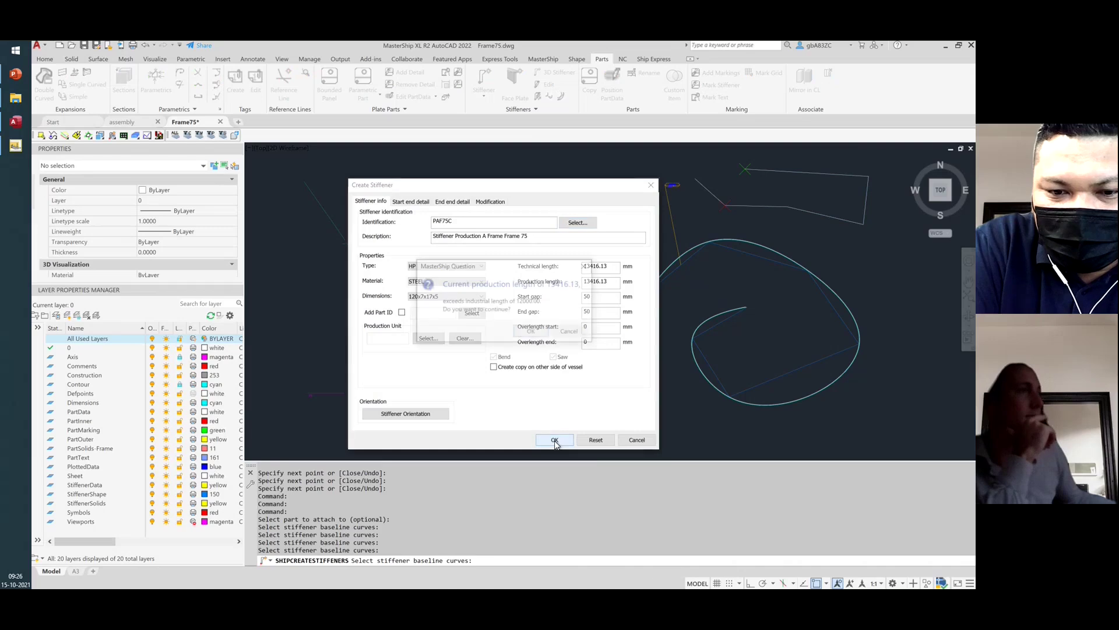
{"action": "left_click", "coordinate": [530, 329]}
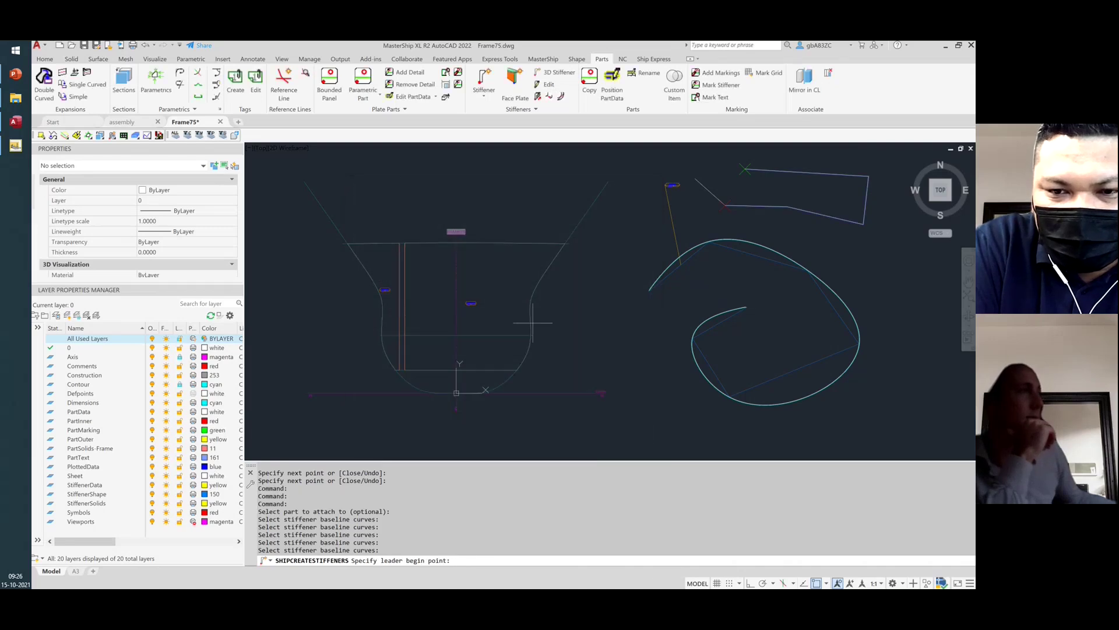
{"action": "left_click", "coordinate": [865, 206]}
{"action": "left_click", "coordinate": [915, 267]}
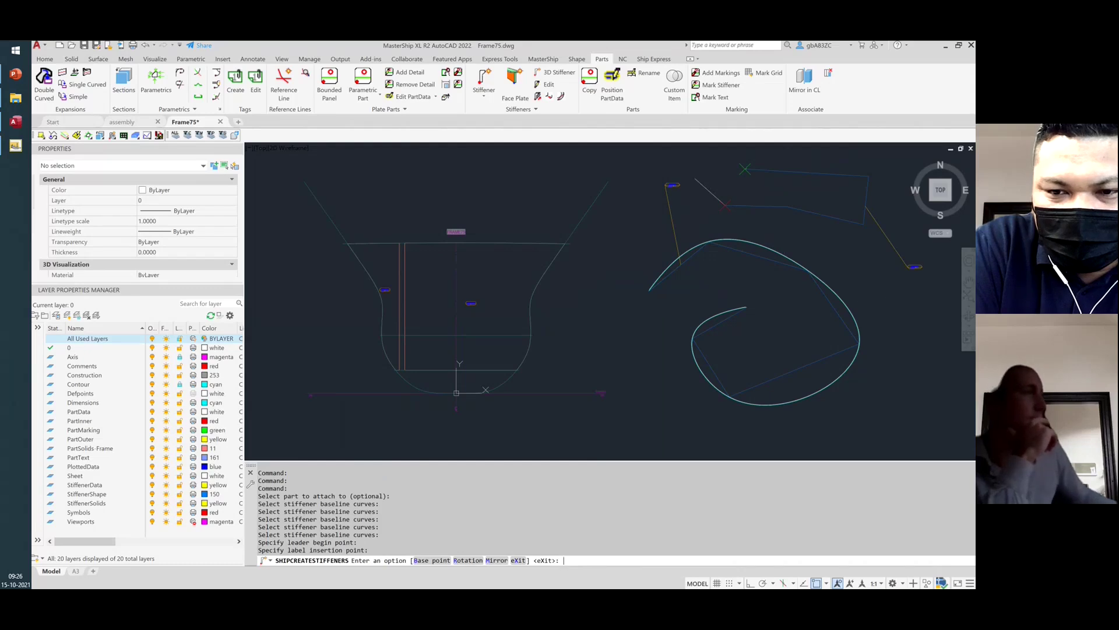
{"action": "key", "text": "Return"}
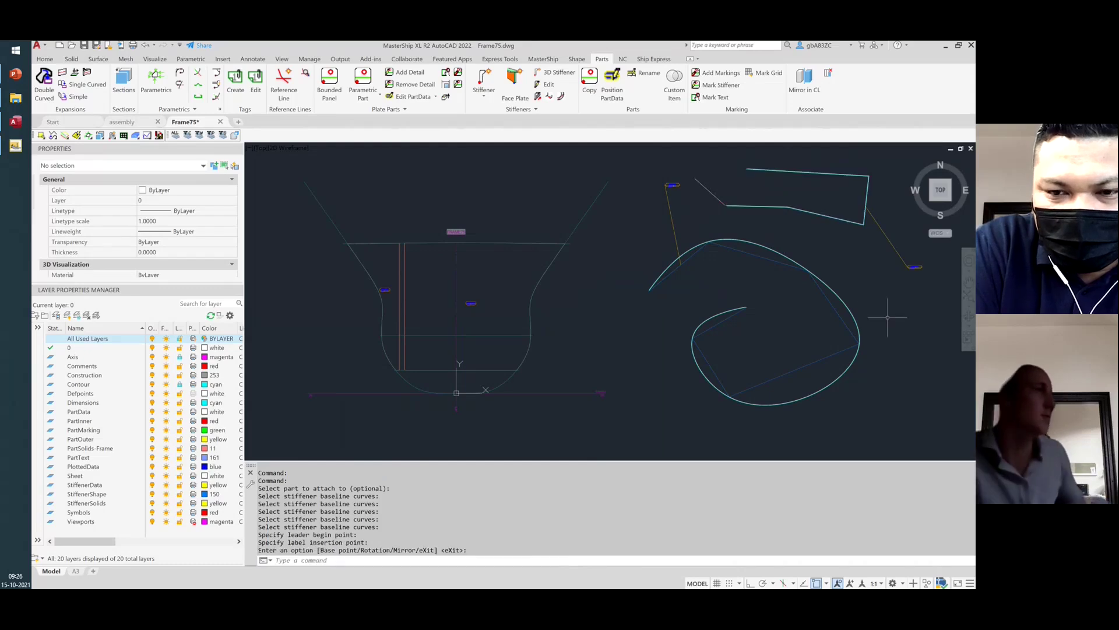
Set the visual style to Shaded with edges and view the stiffeners in 3D, returning to the top view
{"action": "left_click", "coordinate": [294, 150]}
{"action": "left_click", "coordinate": [327, 173]}
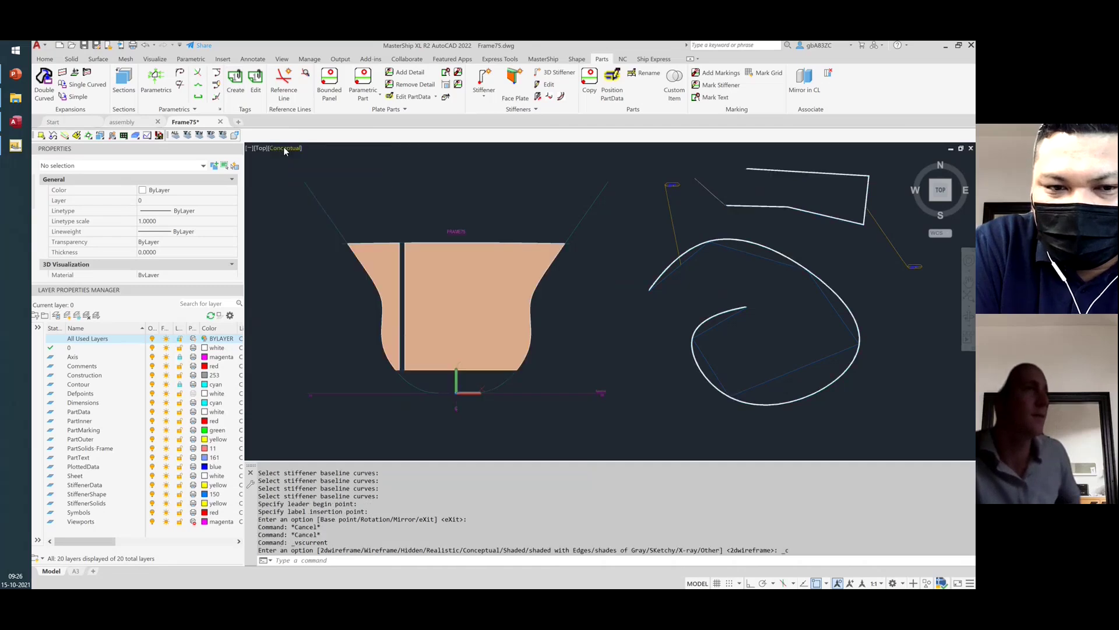
{"action": "left_click", "coordinate": [283, 149]}
{"action": "left_click", "coordinate": [326, 215]}
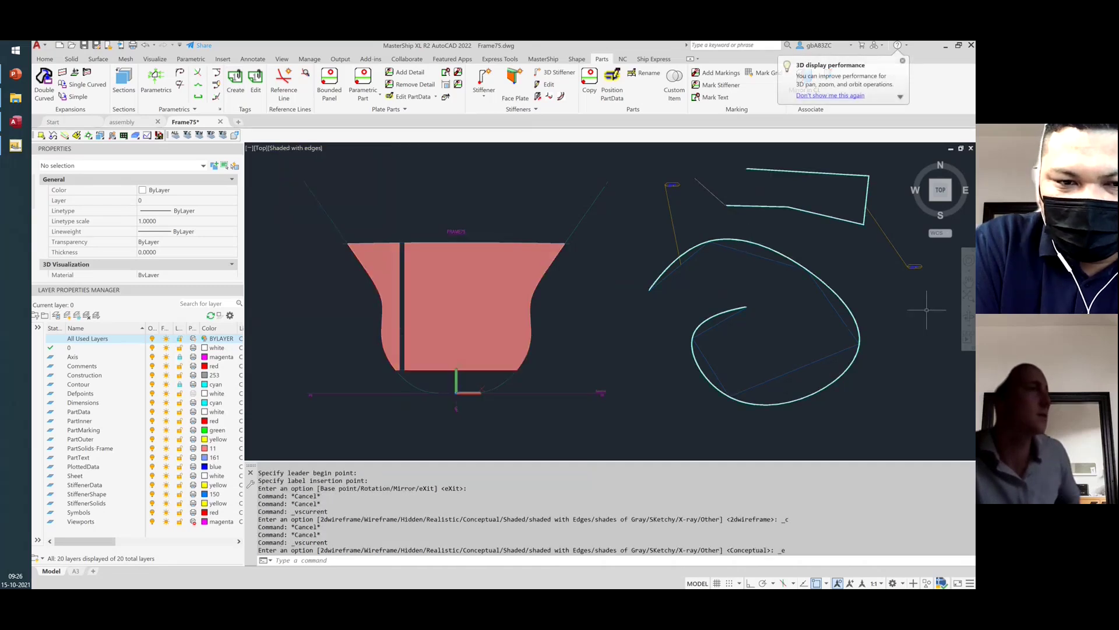
{"action": "middle_click_drag", "start_coordinate": [912, 309], "coordinate": [834, 251], "text": "shift"}
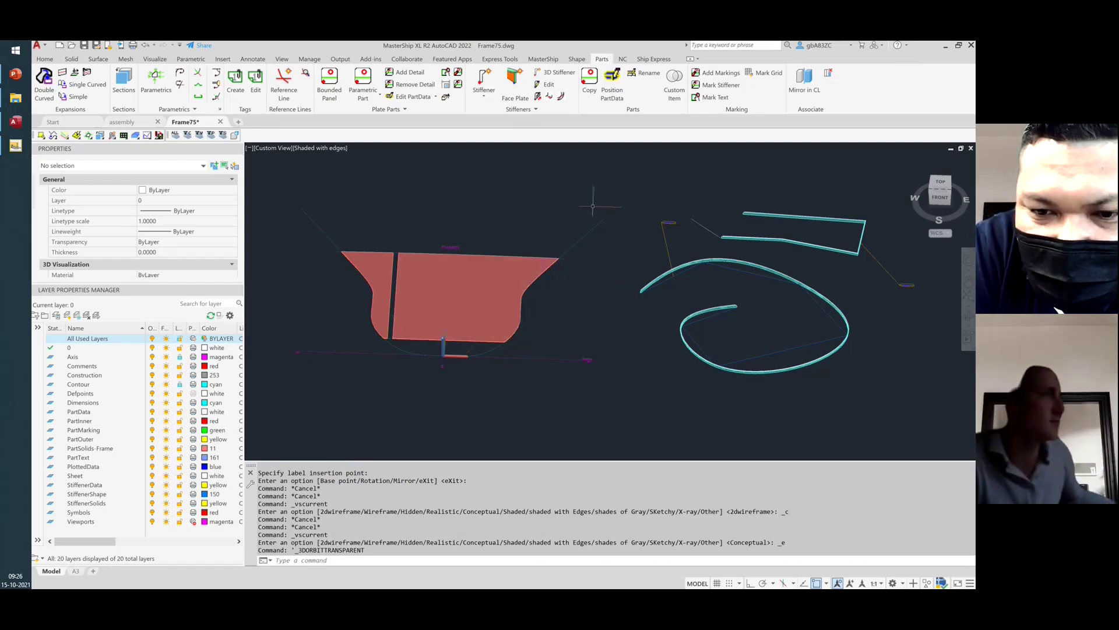
{"action": "left_click", "coordinate": [940, 182]}
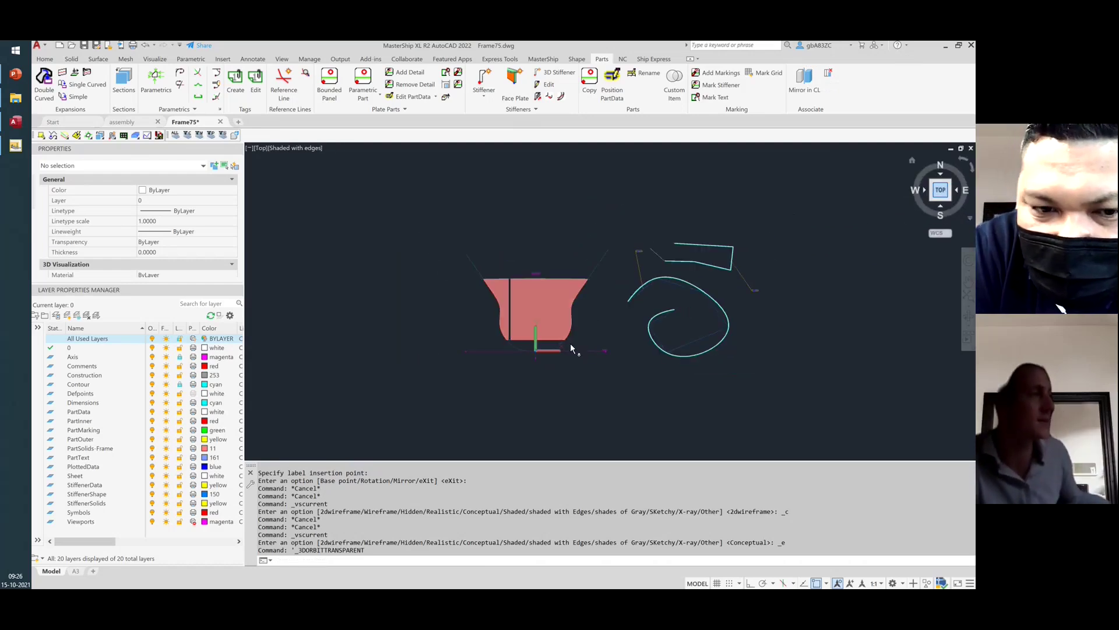
{"action": "scroll", "coordinate": [592, 303], "scroll_direction": "up", "scroll_amount": 2}
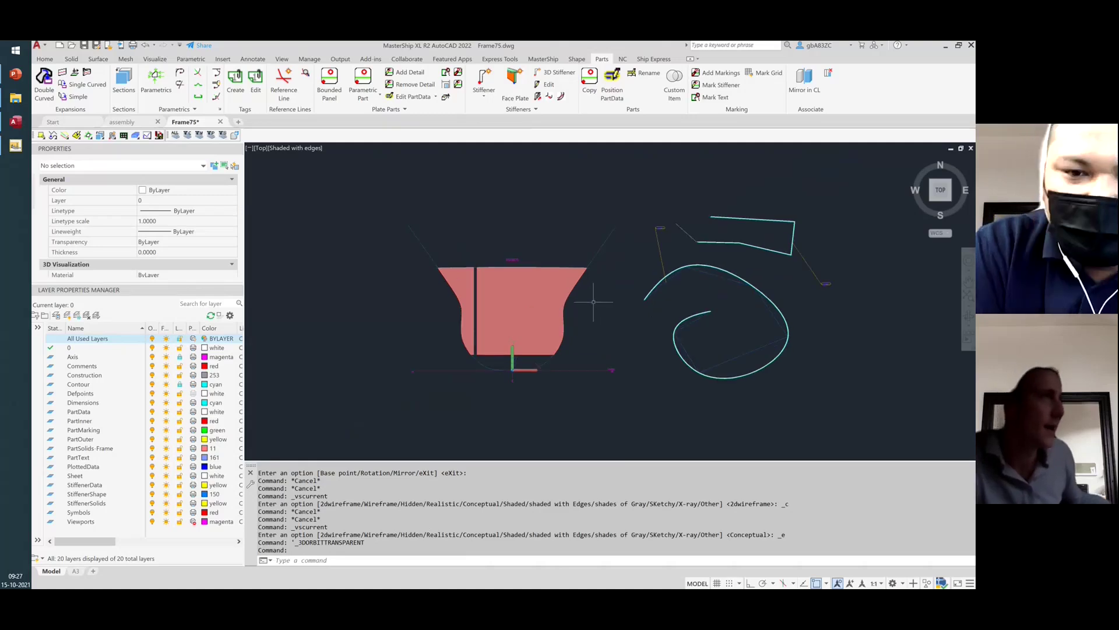
{"action": "left_click", "coordinate": [484, 95]}
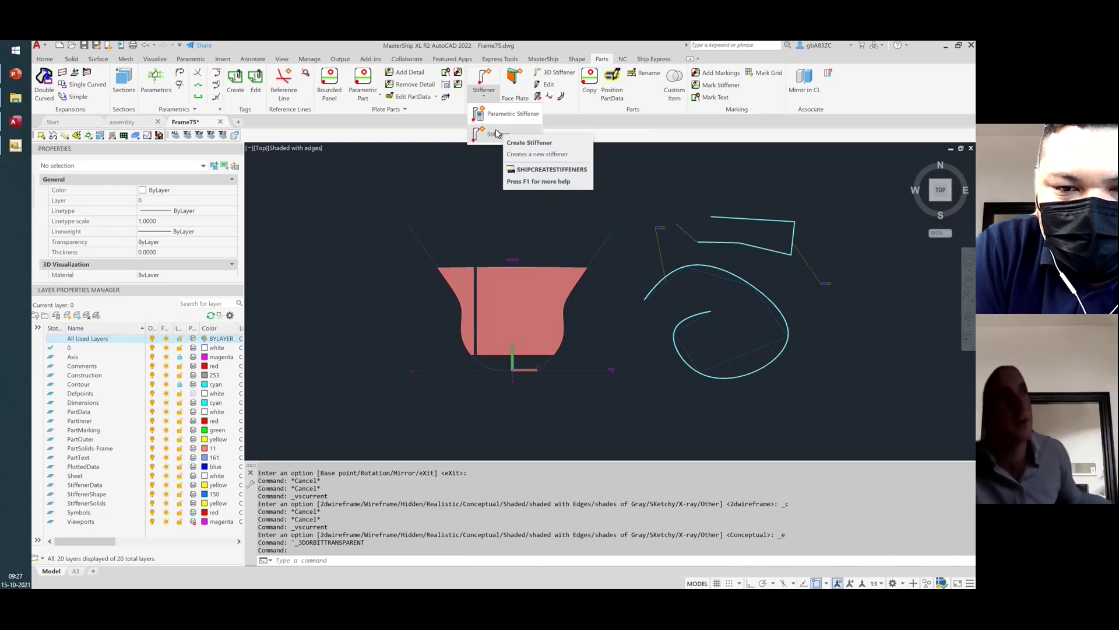
{"action": "left_click", "coordinate": [513, 116]}
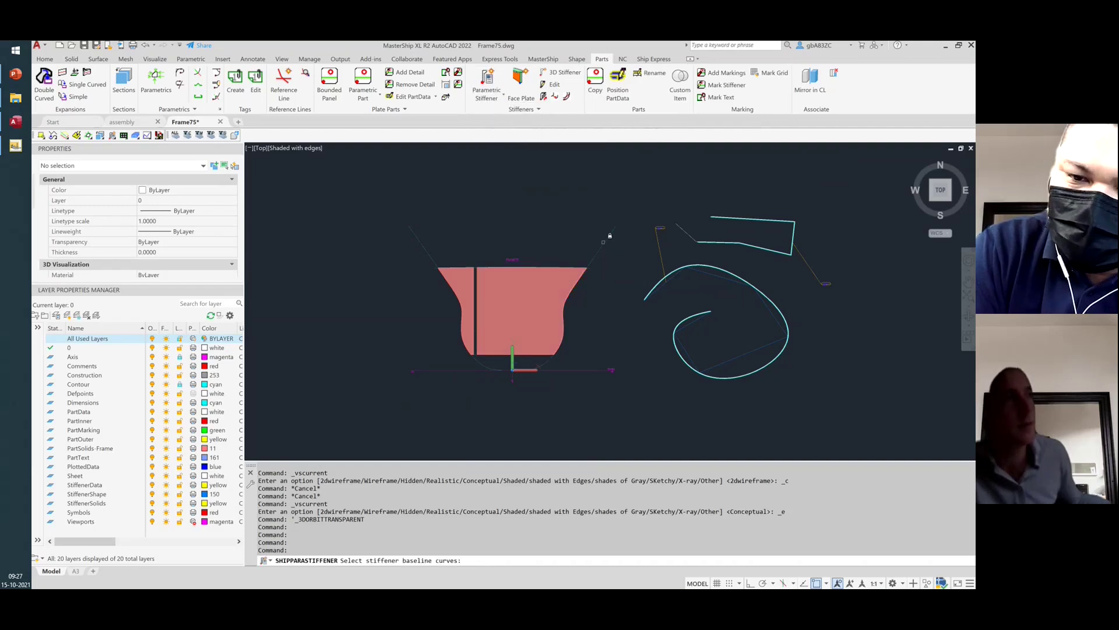
{"action": "scroll", "coordinate": [596, 247], "scroll_direction": "up", "scroll_amount": 5}
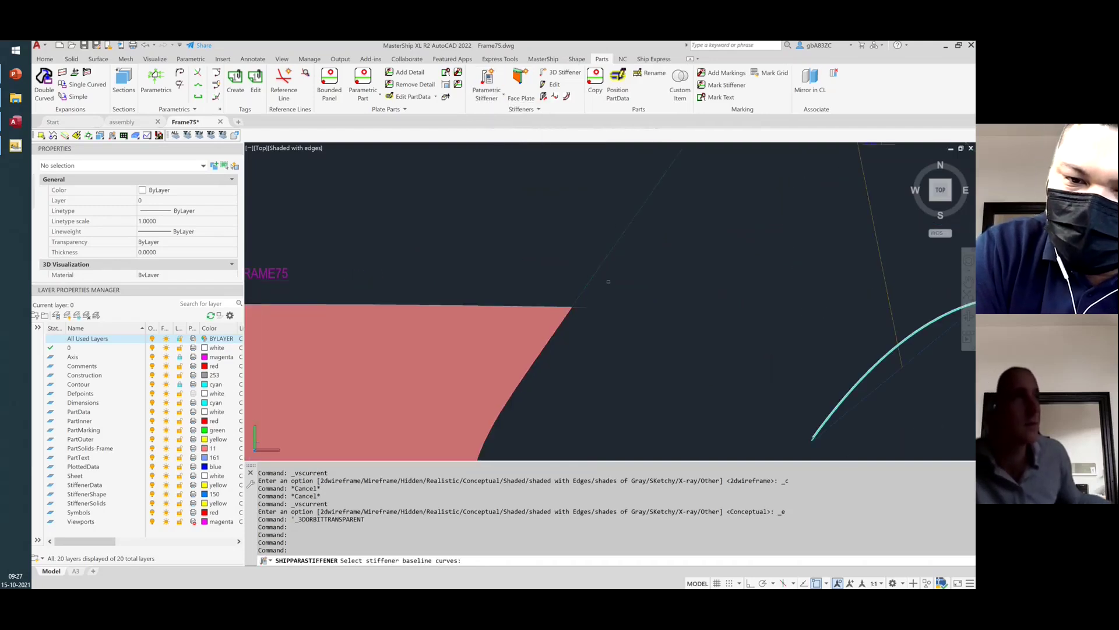
{"action": "scroll", "coordinate": [608, 281], "scroll_direction": "down", "scroll_amount": 6}
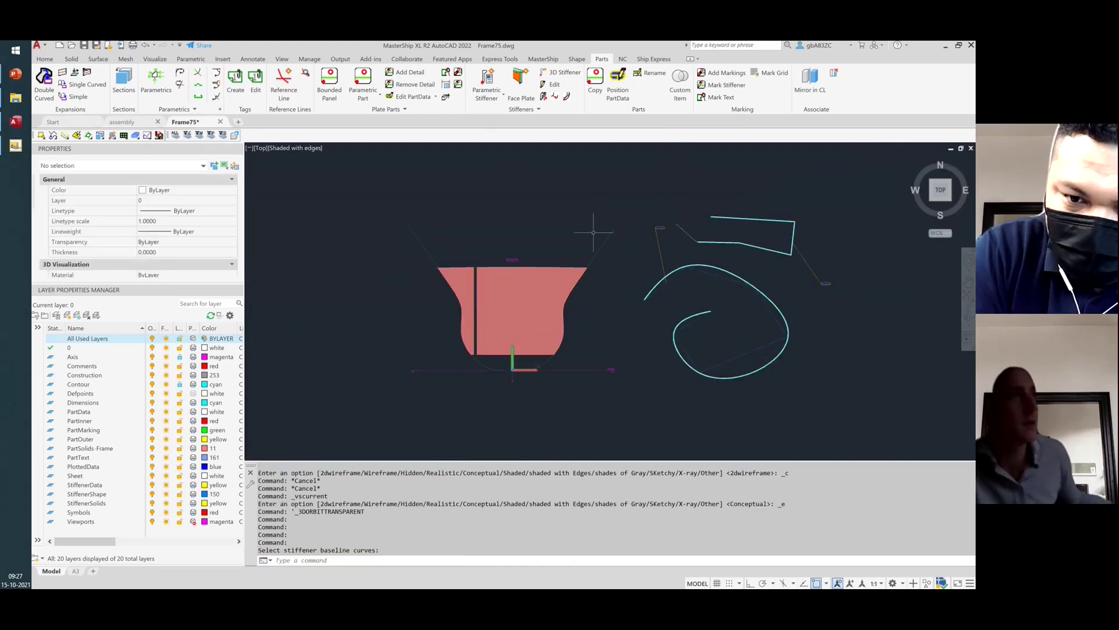
{"action": "scroll", "coordinate": [612, 233], "scroll_direction": "up", "scroll_amount": 3}
{"action": "scroll", "coordinate": [606, 233], "scroll_direction": "up", "scroll_amount": 3}
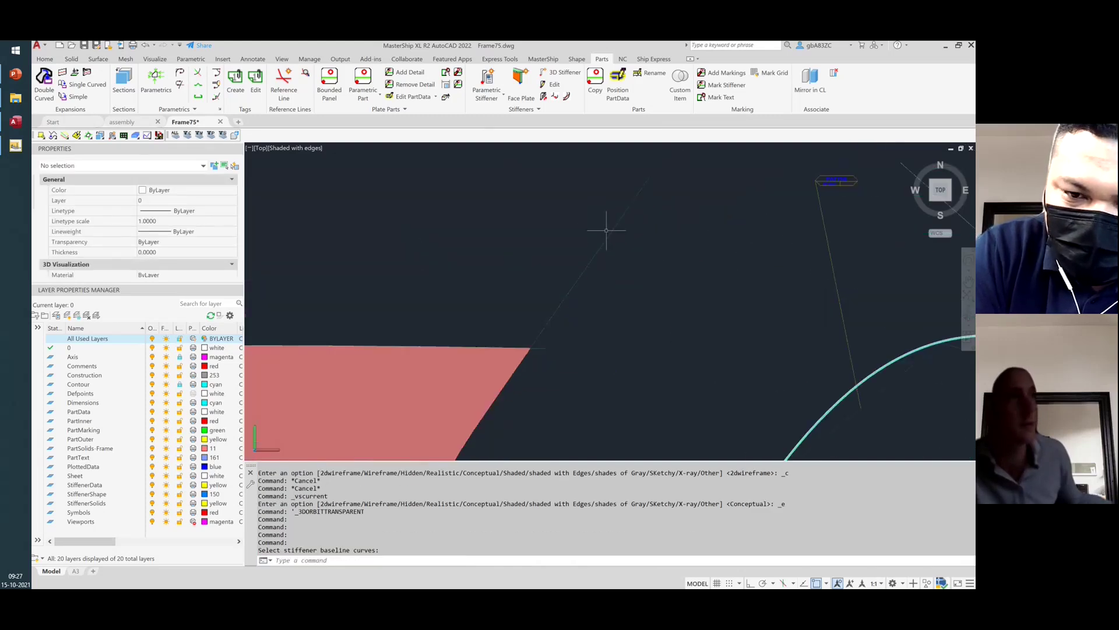
{"action": "scroll", "coordinate": [606, 230], "scroll_direction": "down", "scroll_amount": 4}
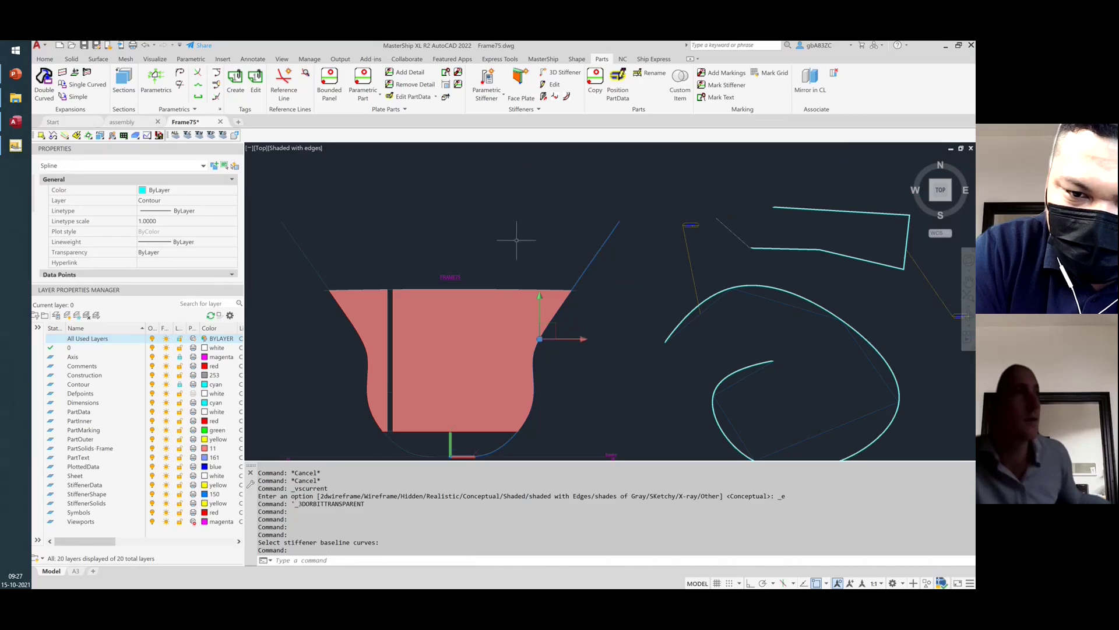
{"action": "key", "text": "Escape"}
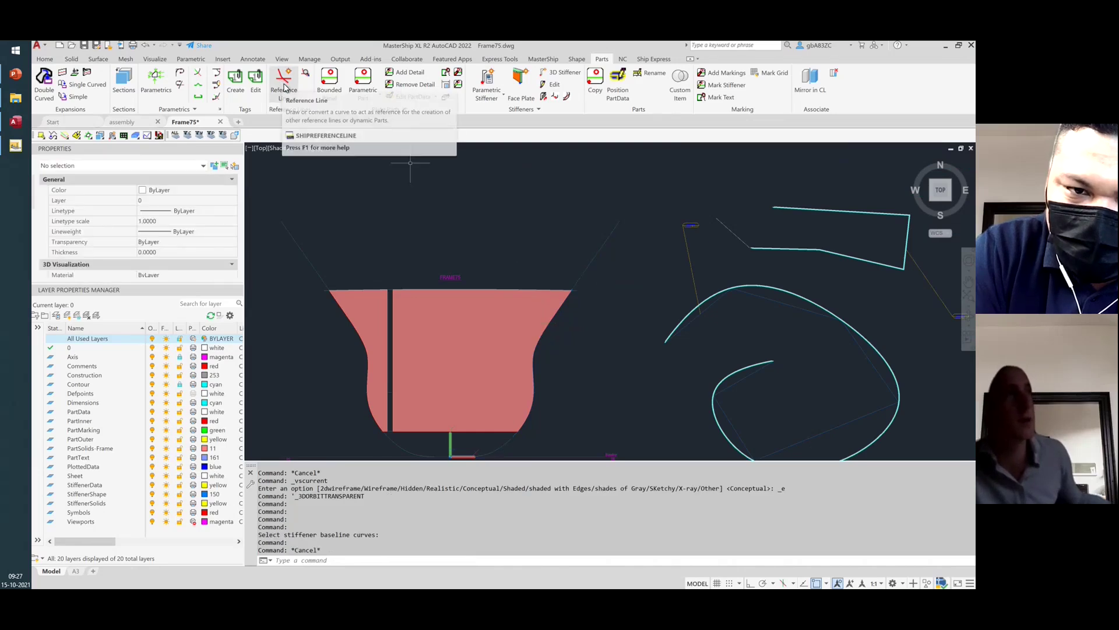
{"action": "left_click", "coordinate": [487, 96]}
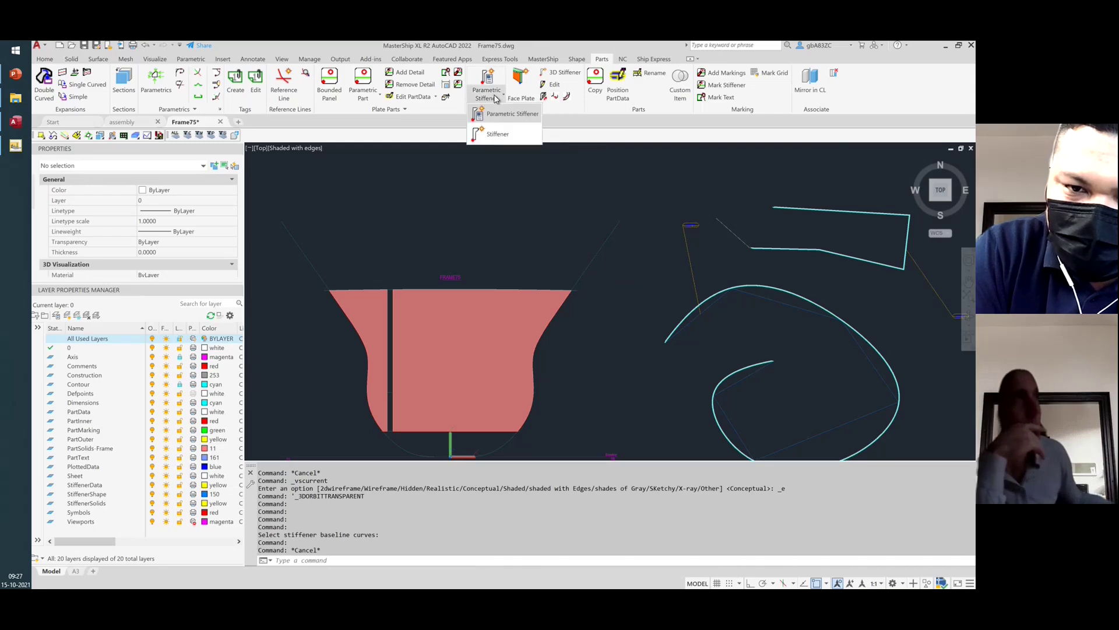
{"action": "left_click", "coordinate": [499, 134]}
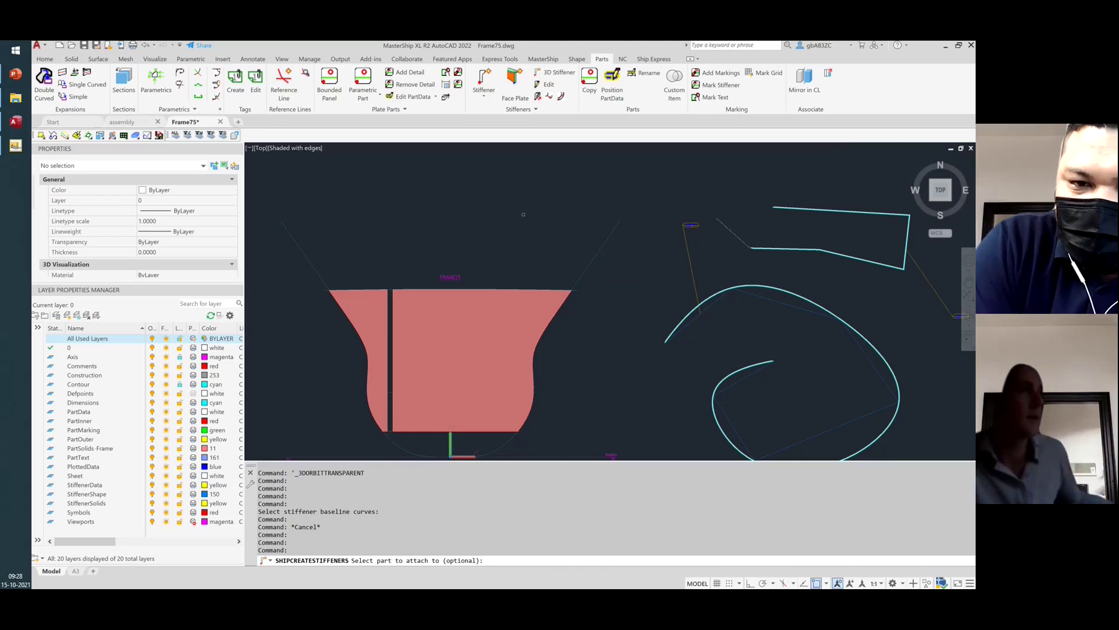
{"action": "key", "text": "Escape"}
{"action": "left_click", "coordinate": [484, 94]}
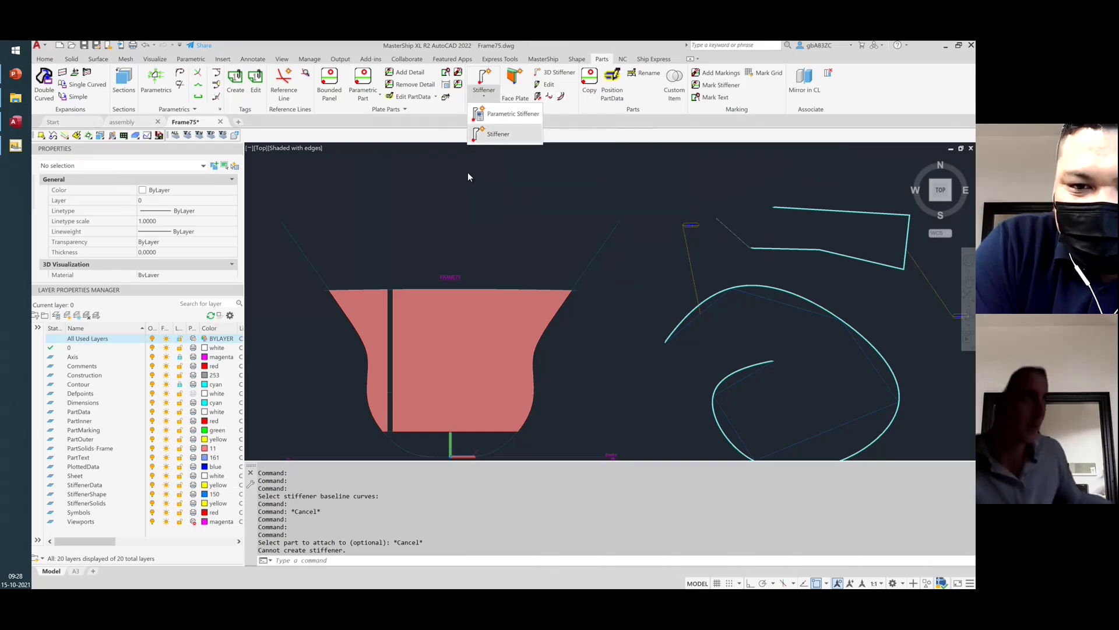
{"action": "left_click", "coordinate": [459, 202]}
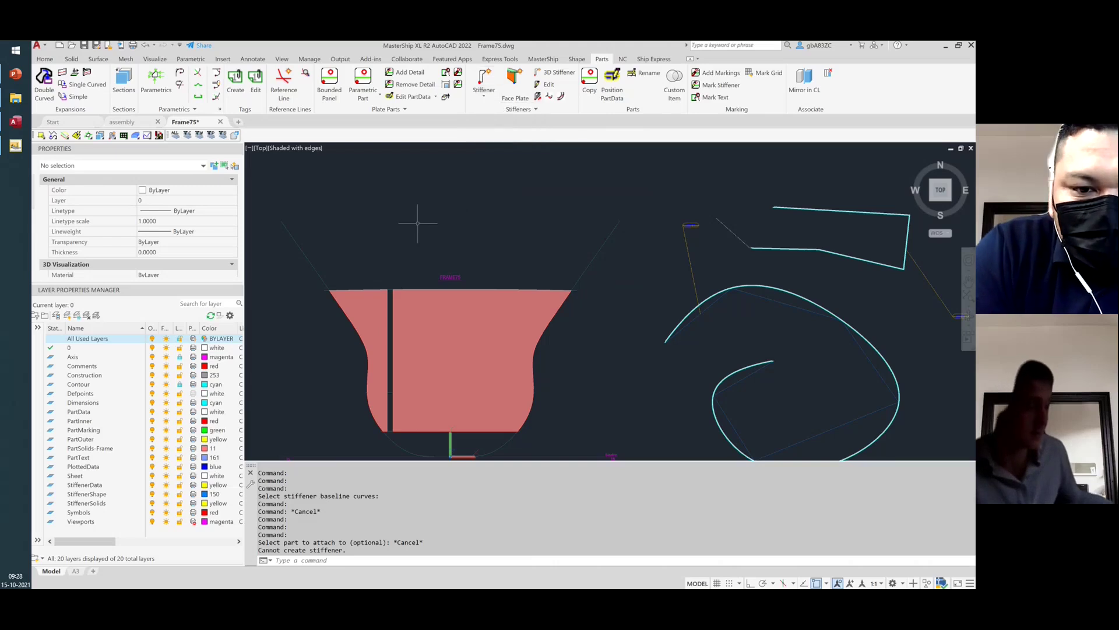
{"action": "type", "text": "l"}
{"action": "key", "text": "Return"}
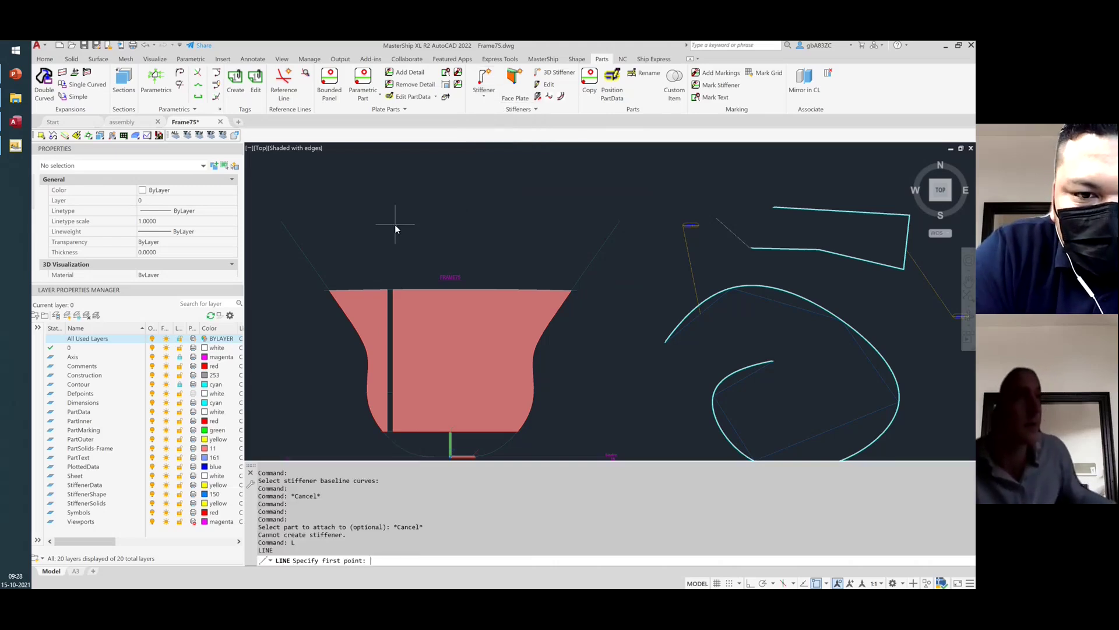
{"action": "left_click", "coordinate": [554, 179]}
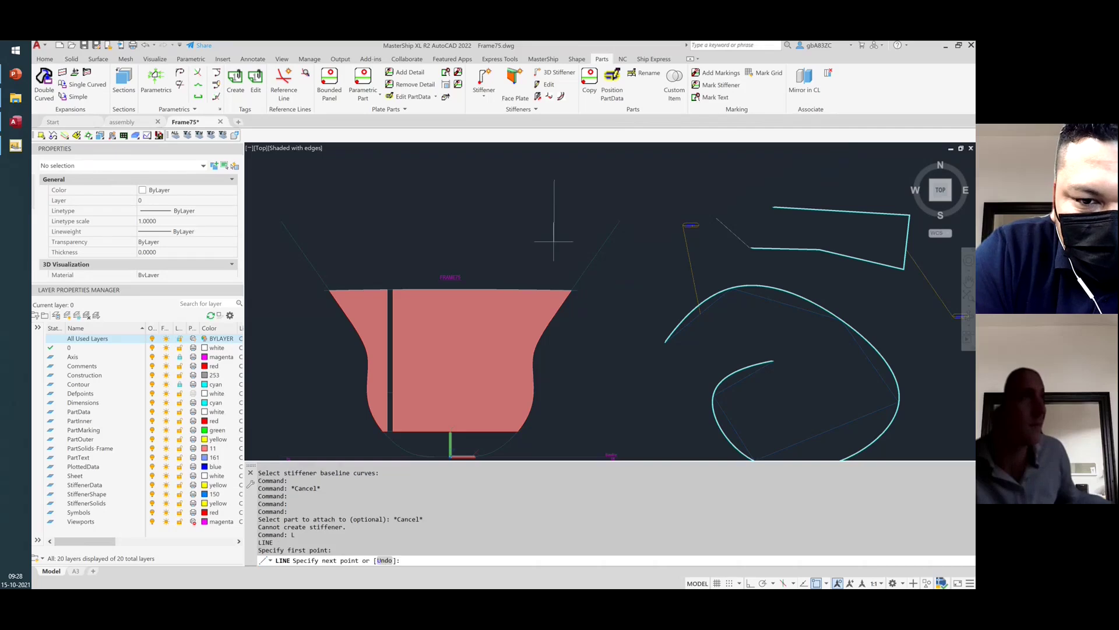
{"action": "key", "text": "Escape"}
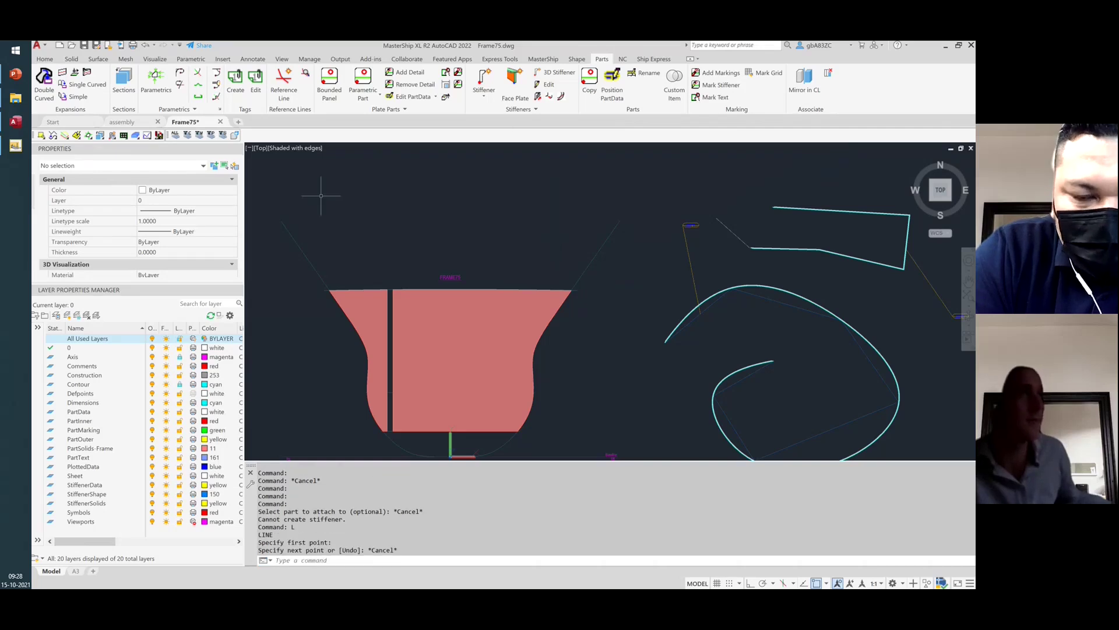
Delete both stiffeners beside the frame together with their labels and the leftover line segment
{"action": "scroll", "coordinate": [625, 259], "scroll_direction": "down", "scroll_amount": 2}
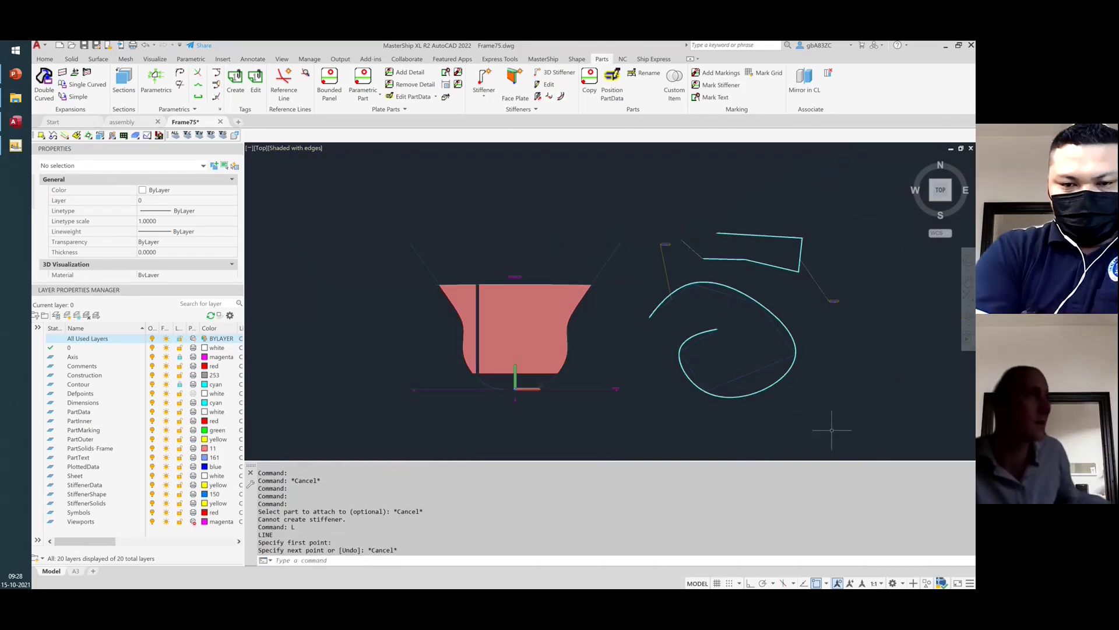
{"action": "left_click", "coordinate": [856, 424]}
{"action": "left_click", "coordinate": [688, 203]}
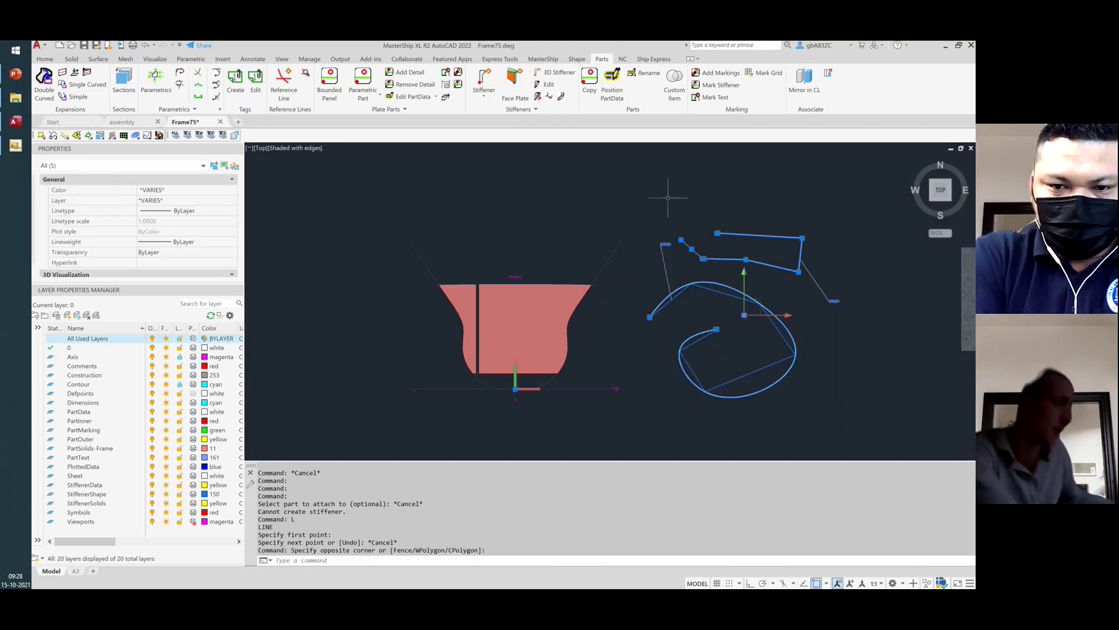
{"action": "key", "text": "Delete"}
{"action": "scroll", "coordinate": [624, 347], "scroll_direction": "up", "scroll_amount": 2}
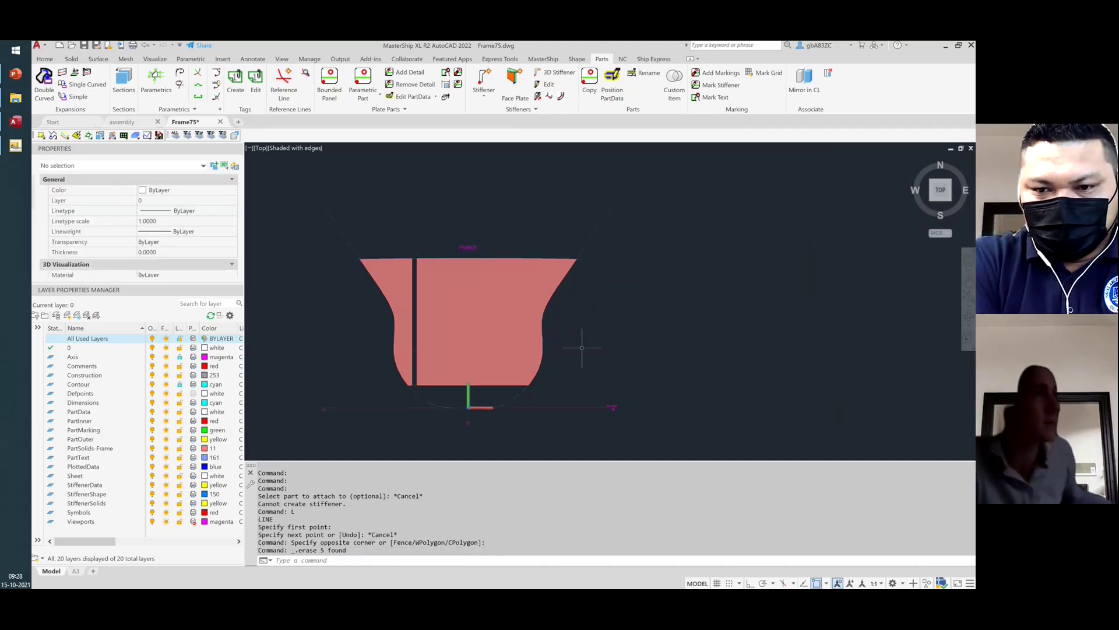
Switch the drawing's visual style to 2D Wireframe
{"action": "left_click", "coordinate": [296, 149]}
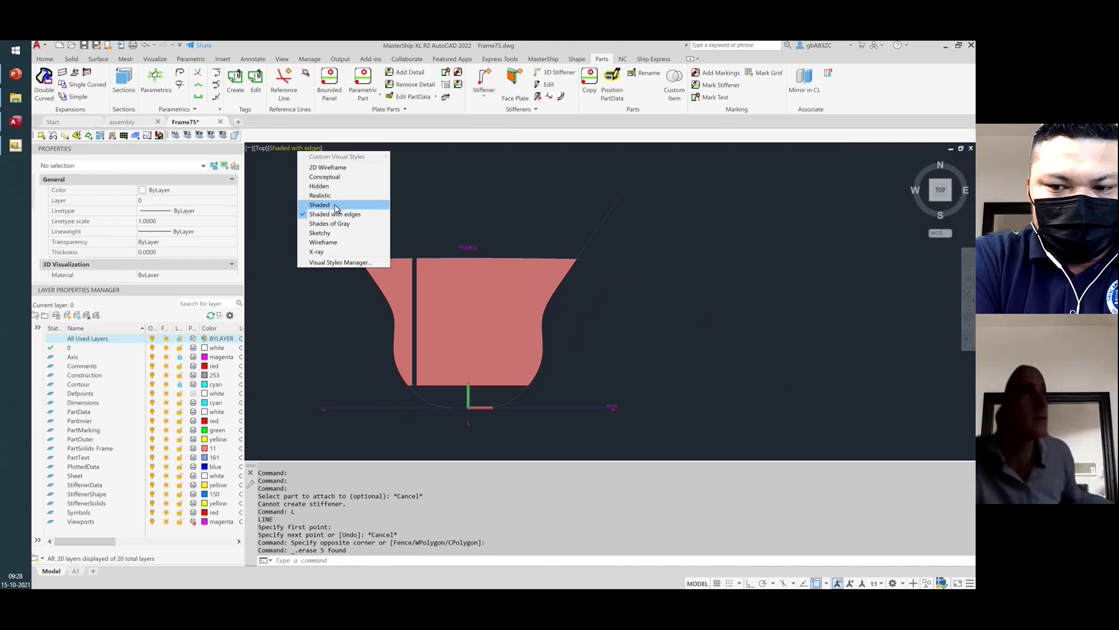
{"action": "left_click", "coordinate": [328, 168]}
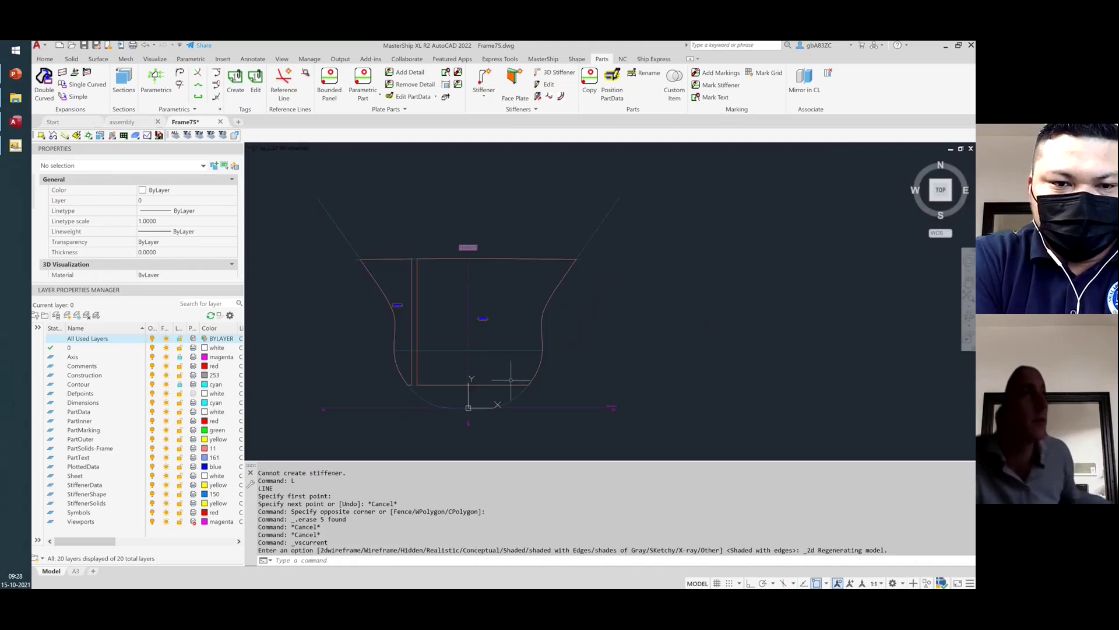
{"action": "scroll", "coordinate": [511, 380], "scroll_direction": "up", "scroll_amount": 2}
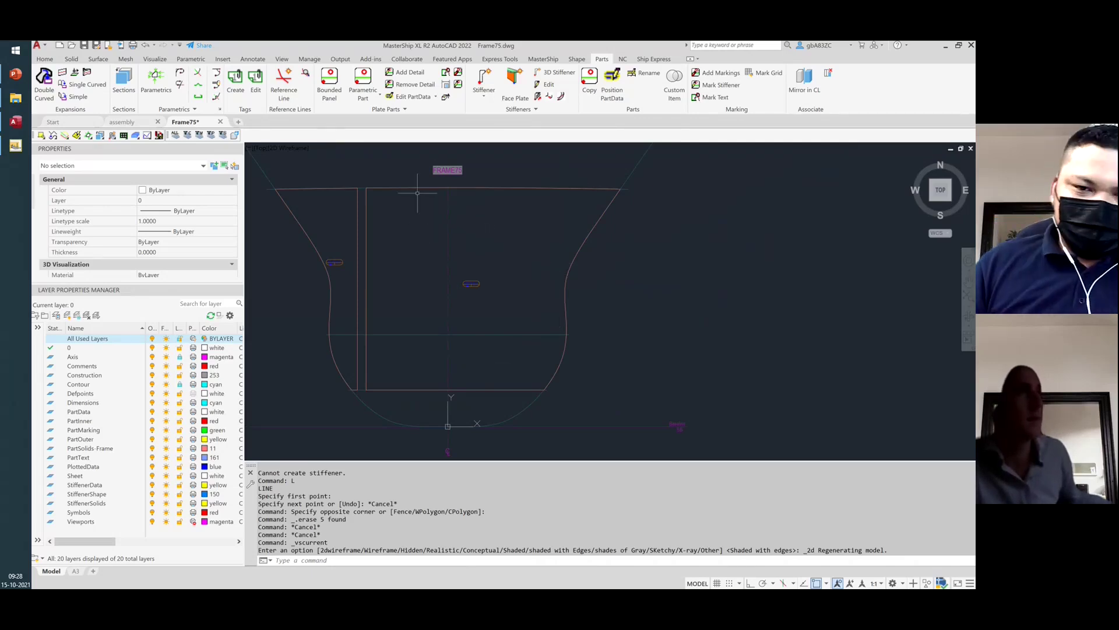
{"action": "type", "text": "dist"}
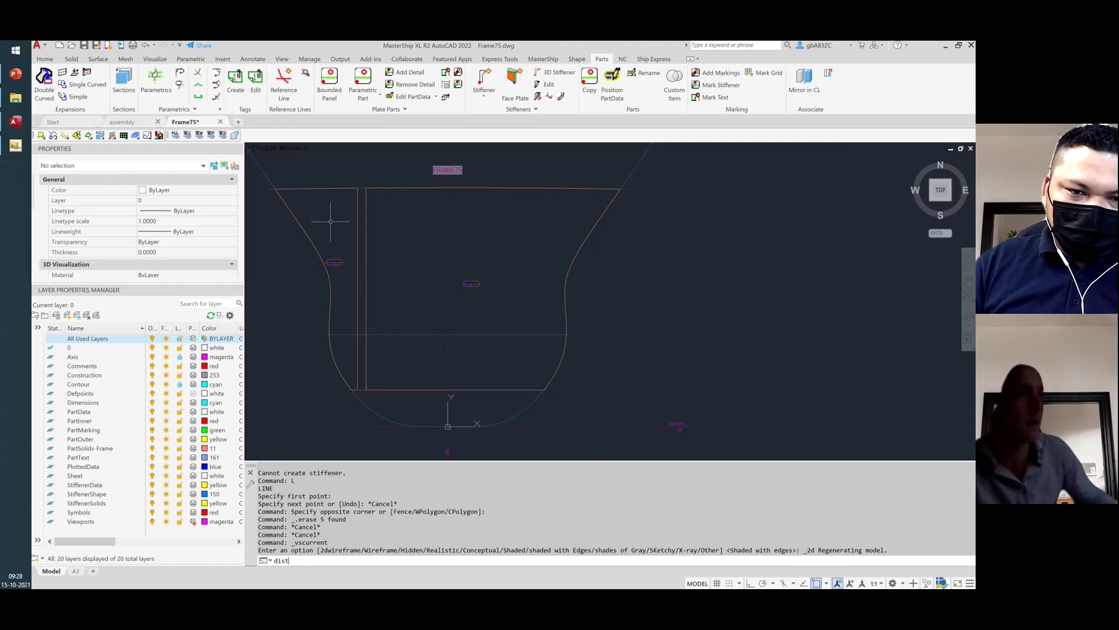
{"action": "key", "text": "Return"}
{"action": "left_click", "coordinate": [642, 192]}
{"action": "key", "text": "Escape"}
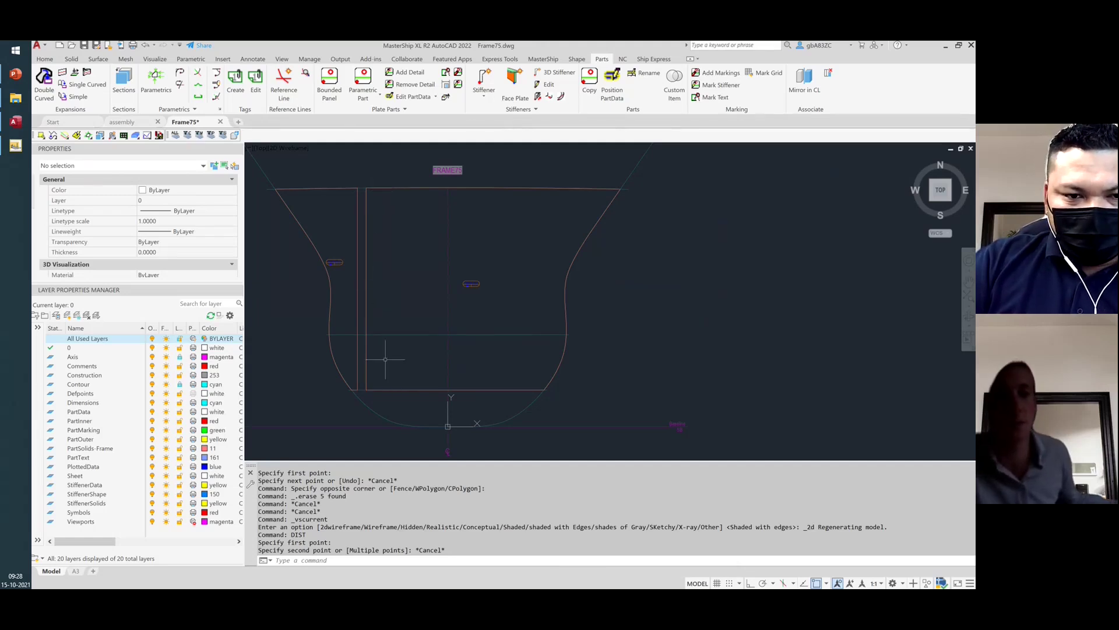
Draw a single long diagonal line in the empty area to the right of the frame
{"action": "scroll", "coordinate": [482, 282], "scroll_direction": "down", "scroll_amount": 2}
{"action": "type", "text": "L"}
{"action": "key", "text": "Return"}
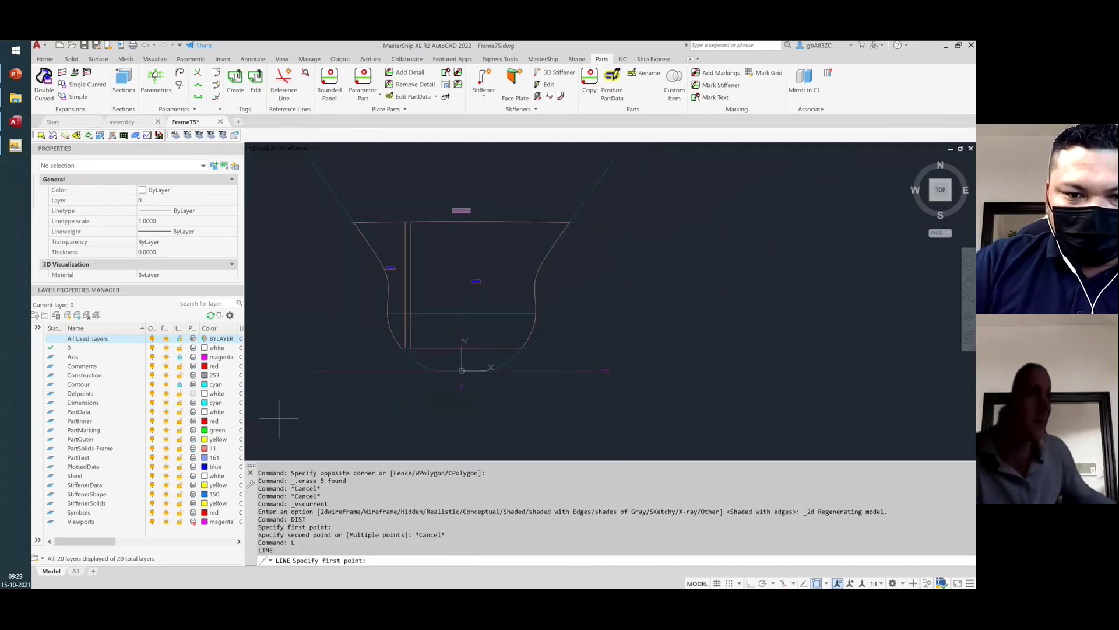
{"action": "left_click", "coordinate": [649, 235]}
{"action": "left_click", "coordinate": [875, 434]}
{"action": "right_click", "coordinate": [723, 425]}
{"action": "left_click", "coordinate": [724, 432]}
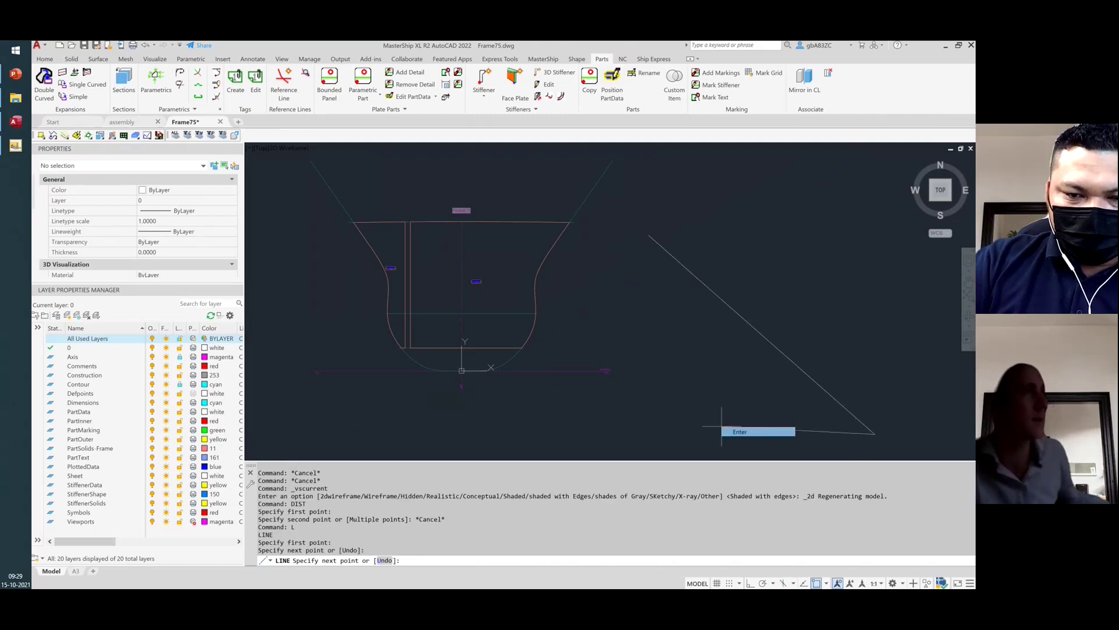
Try to create unattached stiffener PAF75D in steel HP 120x7x17x5 along the diagonal line, declining its excess production length and leaving the command
{"action": "left_click", "coordinate": [484, 78]}
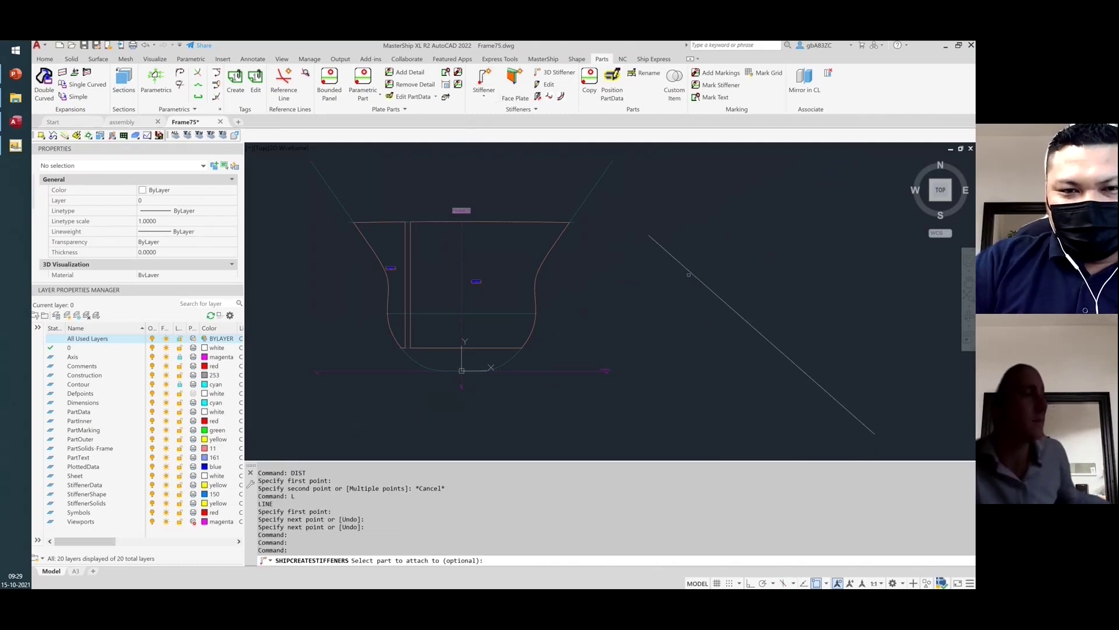
{"action": "key", "text": "Return"}
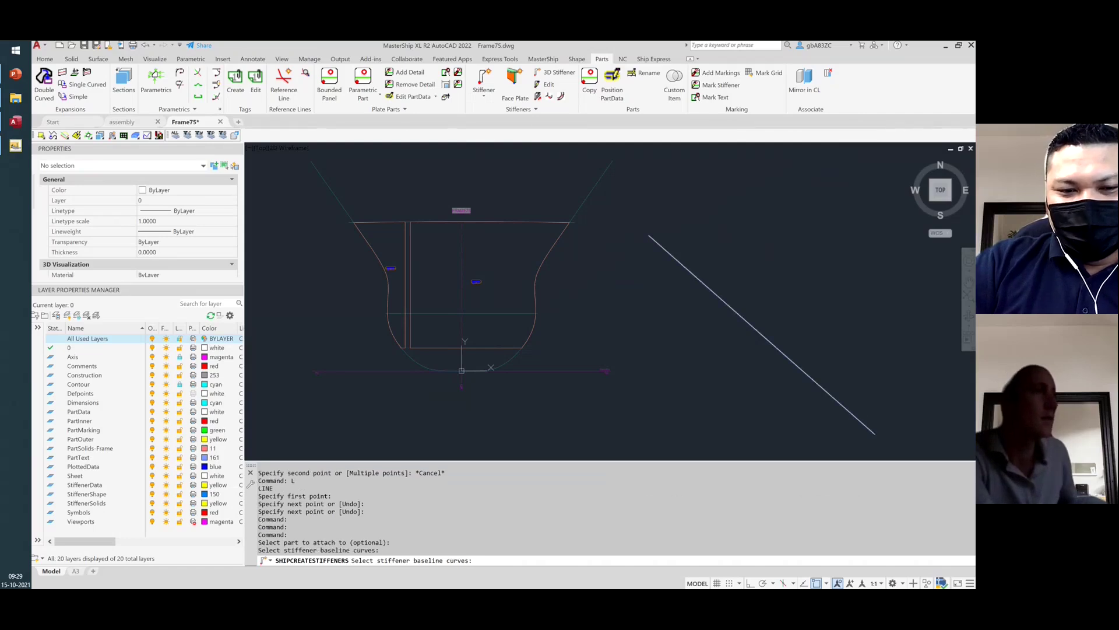
{"action": "key", "text": "Return"}
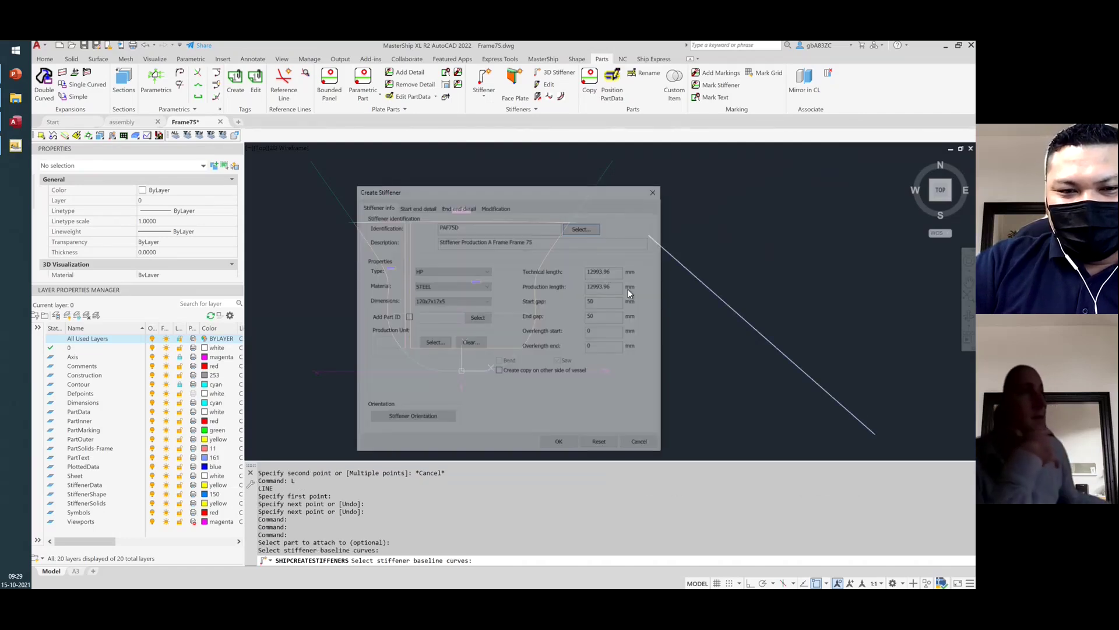
{"action": "left_click_drag", "start_coordinate": [608, 266], "coordinate": [595, 266]}
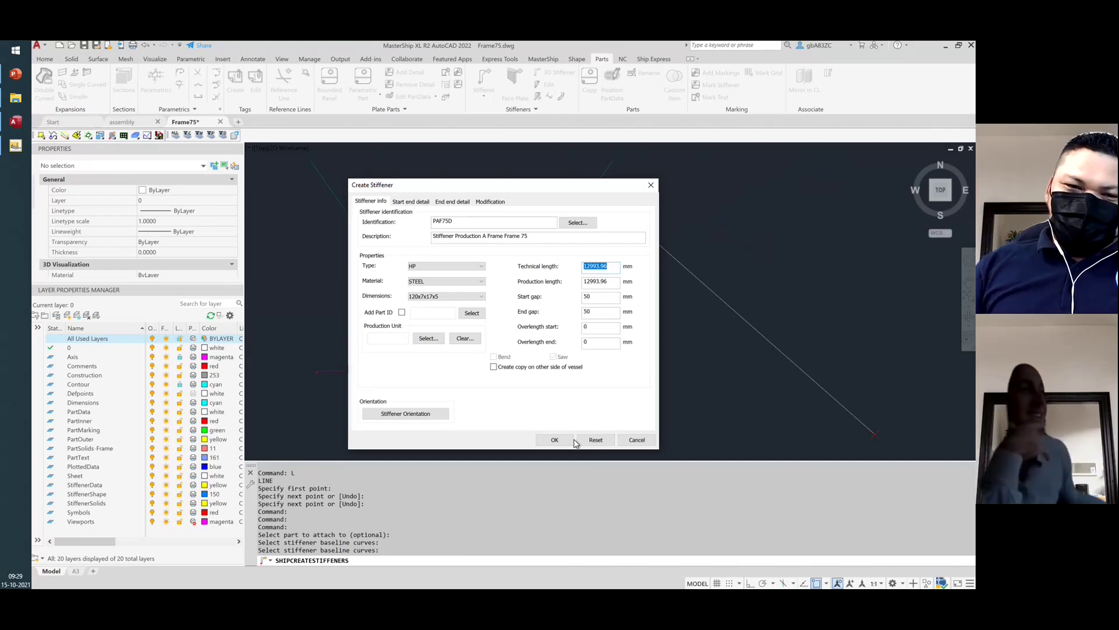
{"action": "left_click", "coordinate": [555, 440]}
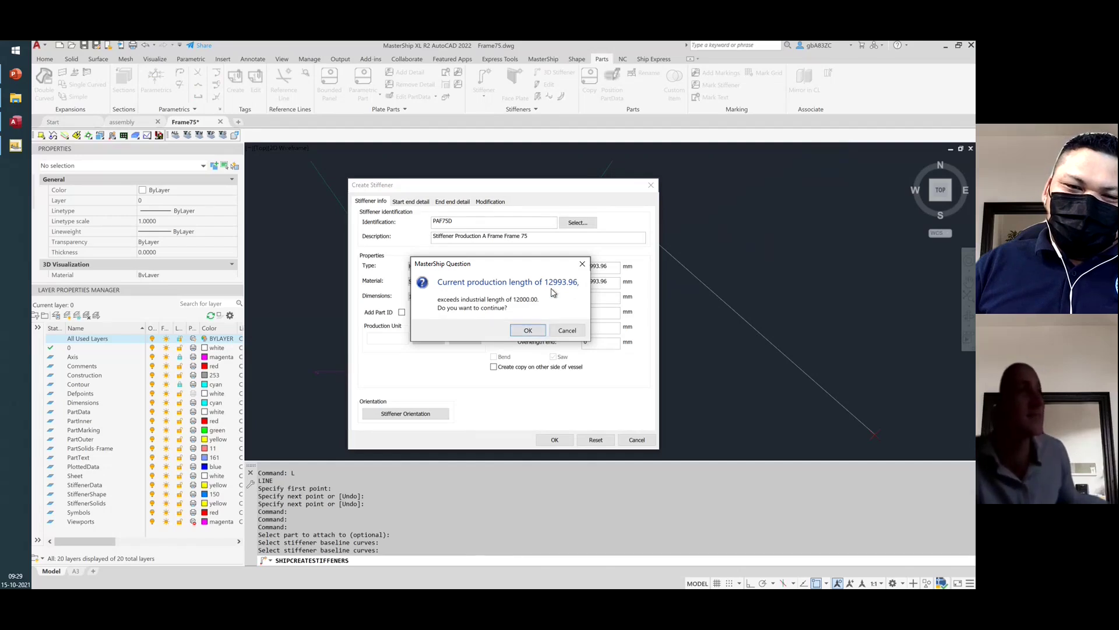
{"action": "left_click", "coordinate": [567, 330]}
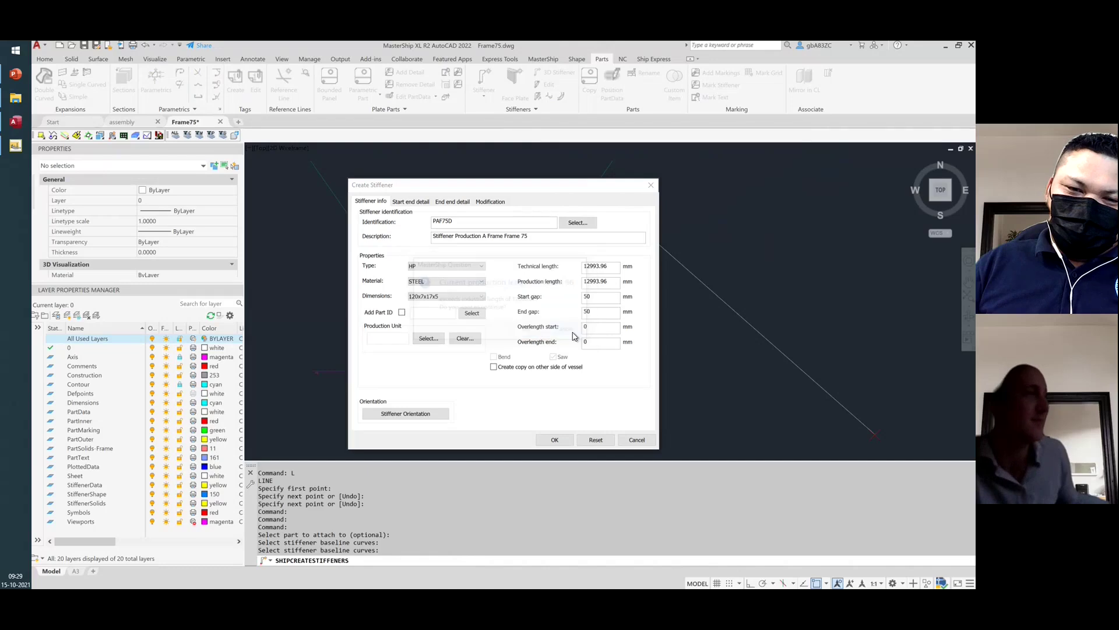
{"action": "left_click", "coordinate": [570, 443]}
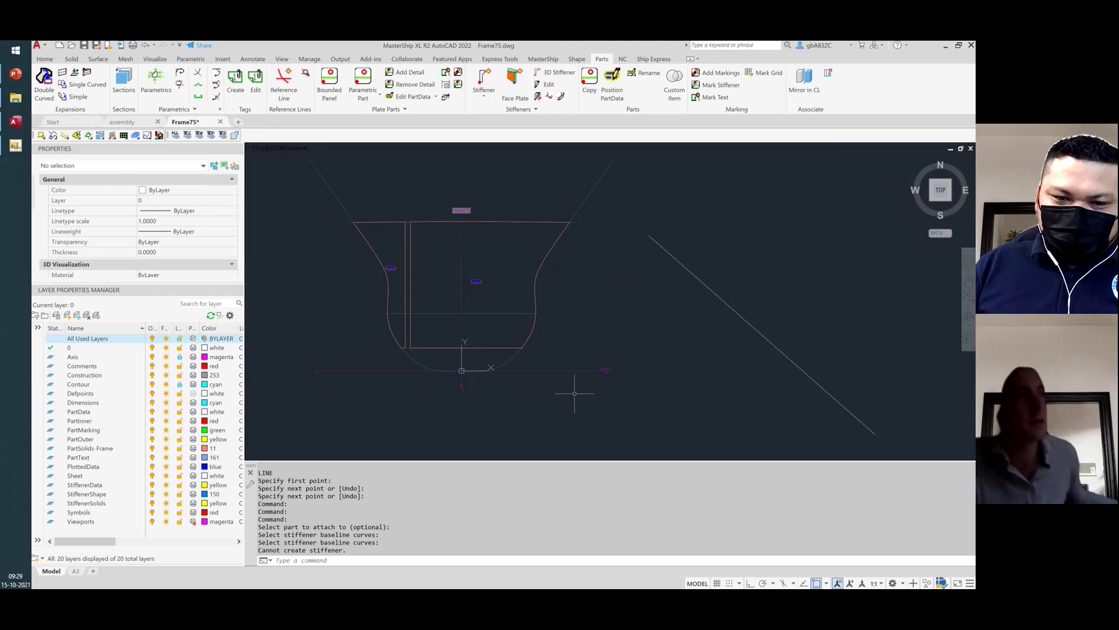
Delete the diagonal test line beside the frame
{"action": "left_click_drag", "start_coordinate": [575, 394], "coordinate": [779, 330]}
{"action": "key", "text": "Delete"}
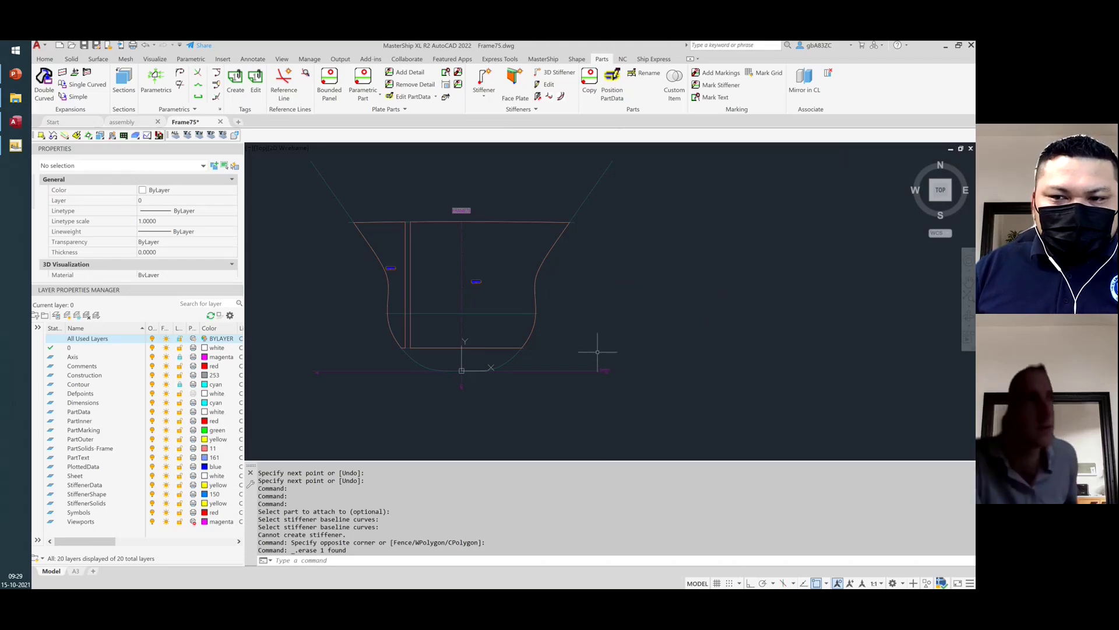
{"action": "key", "text": "Return"}
{"action": "key", "text": "Escape"}
{"action": "key", "text": "Escape"}
{"action": "key", "text": "Escape"}
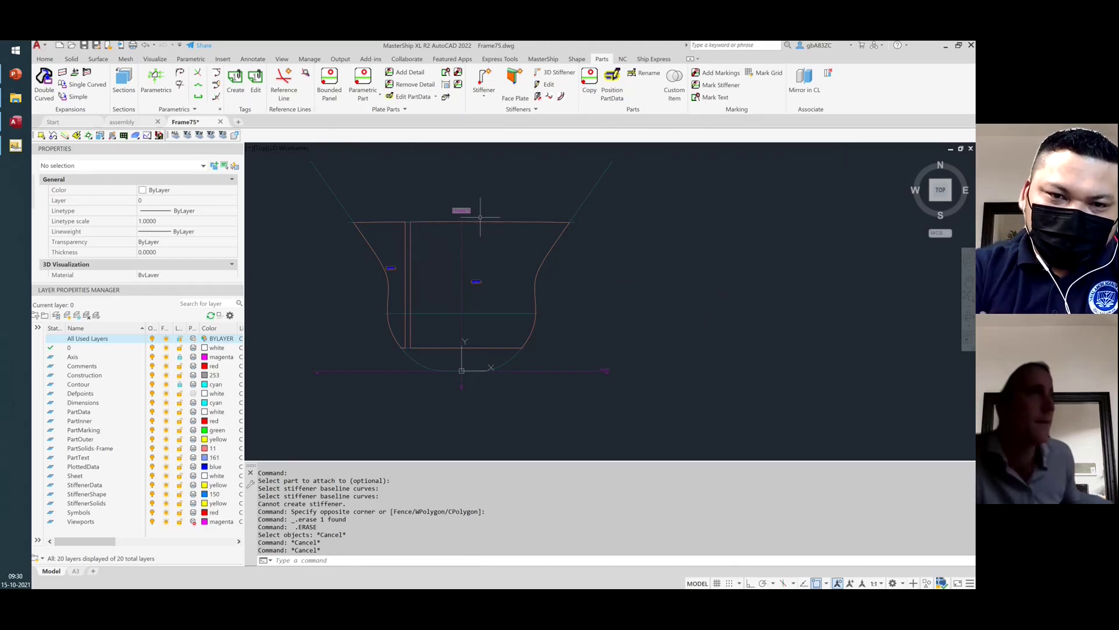
{"action": "scroll", "coordinate": [484, 252], "scroll_direction": "up", "scroll_amount": 2}
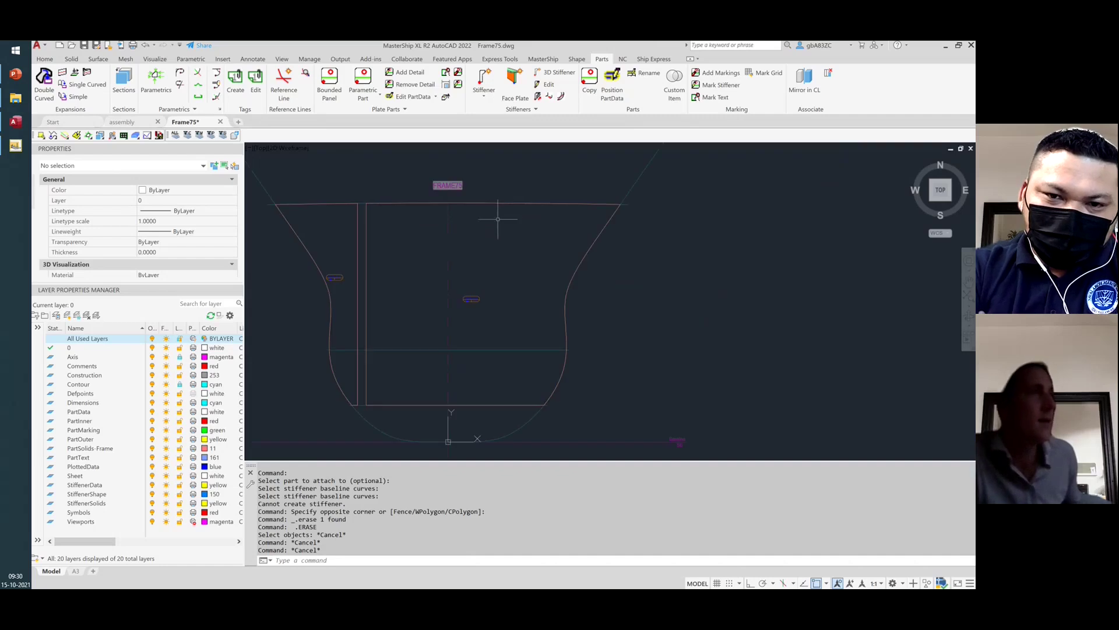
{"action": "left_click", "coordinate": [467, 214]}
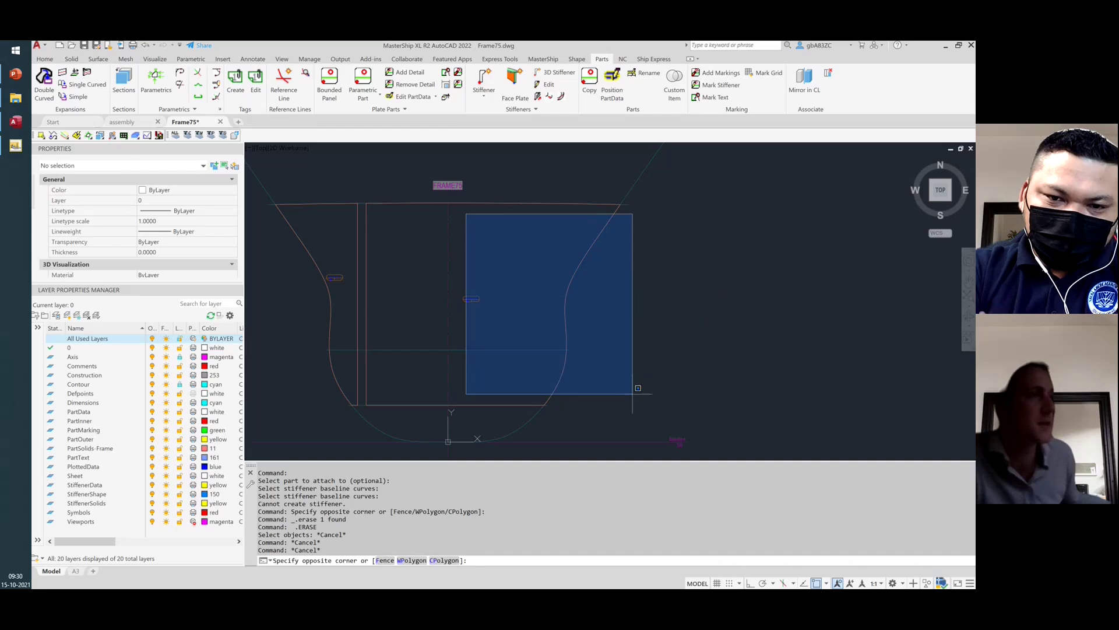
{"action": "key", "text": "Escape"}
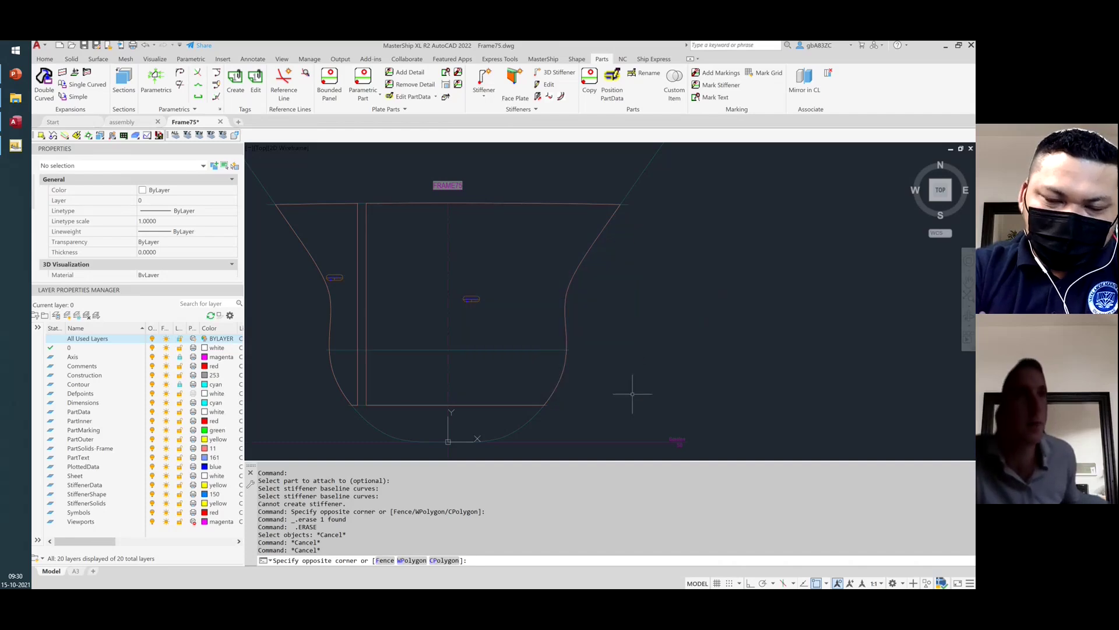
Switch to PowerPoint to look at the Stiffeners & faceplates slide, and return to the Frame75 drawing
{"action": "left_click", "coordinate": [14, 121]}
{"action": "left_click", "coordinate": [14, 121]}
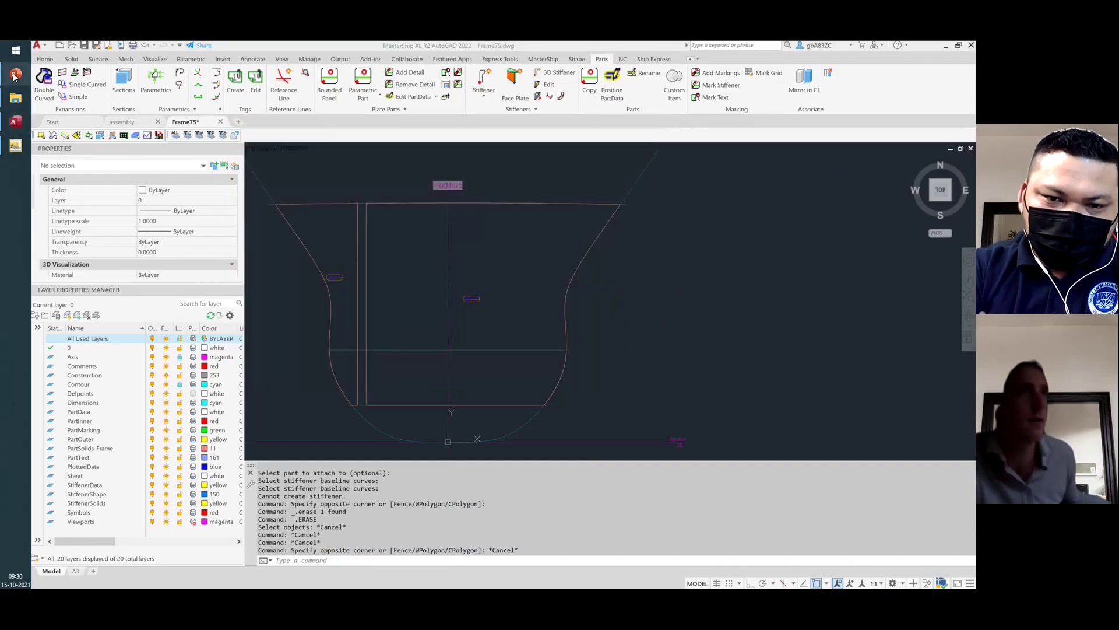
{"action": "left_click", "coordinate": [15, 74]}
{"action": "left_click", "coordinate": [309, 270]}
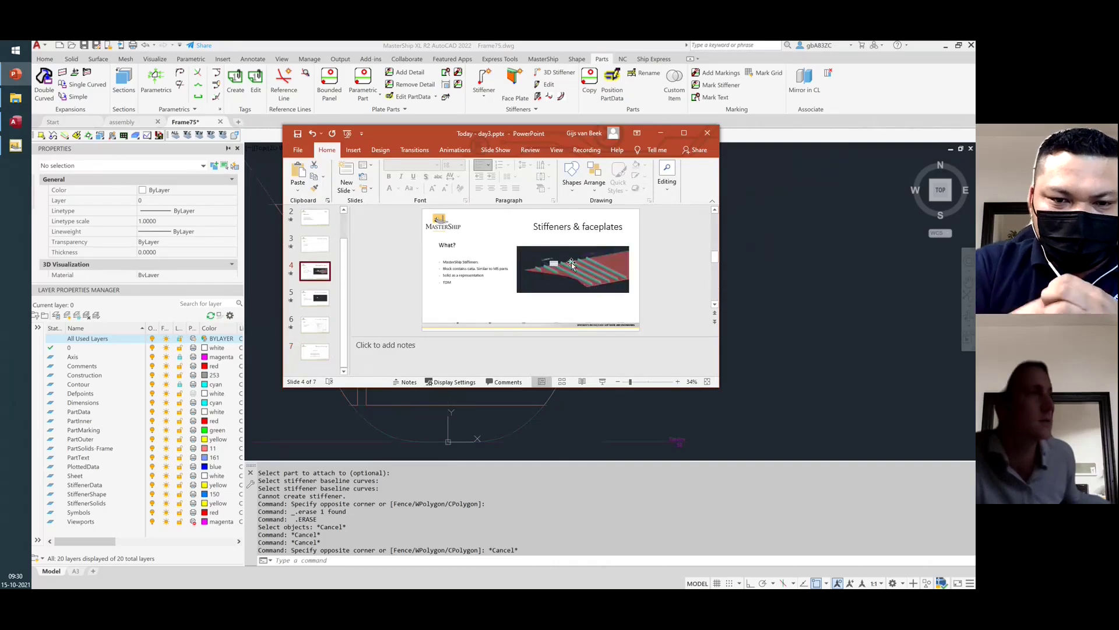
{"action": "left_click", "coordinate": [774, 282]}
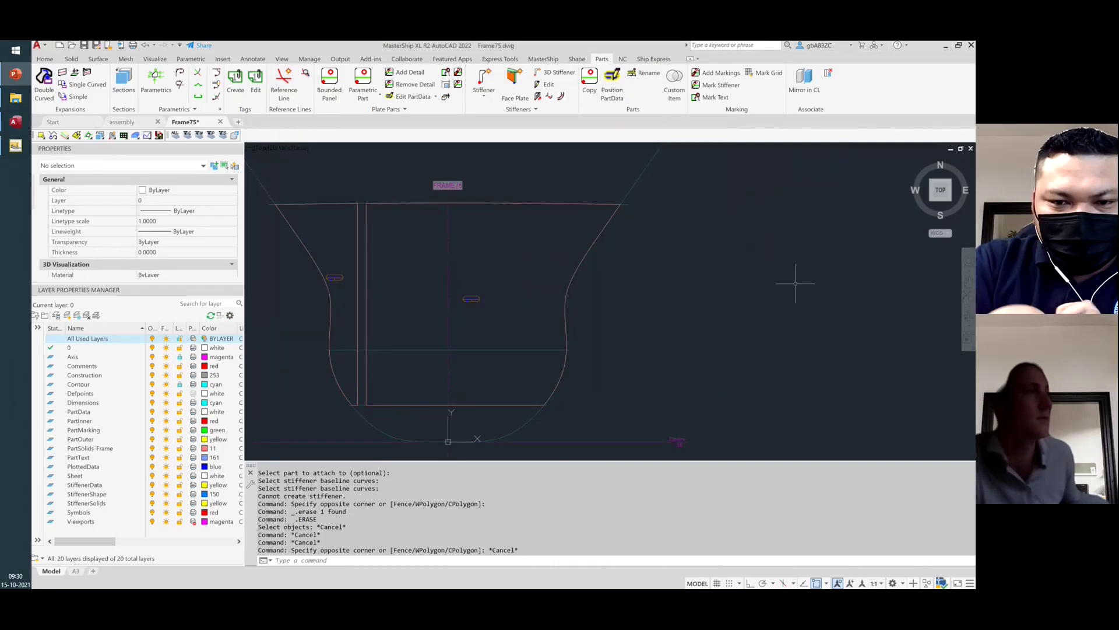
Create new reference lines by offset [500..9000,500] from the frame's vertical centreline, towards its right side
{"action": "left_click", "coordinate": [278, 86]}
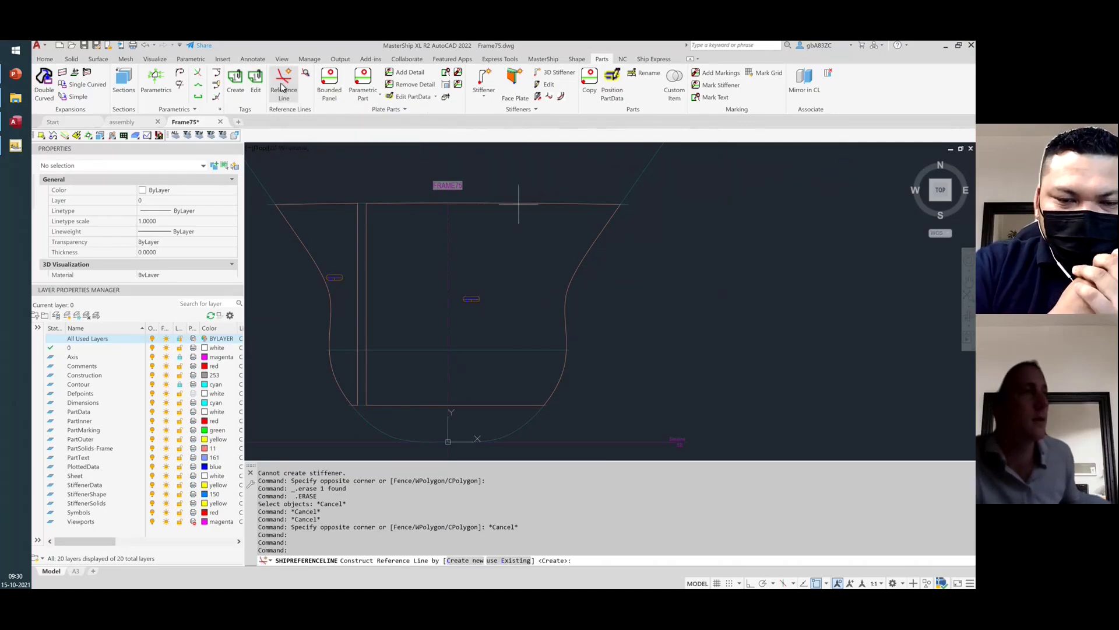
{"action": "key", "text": "Return"}
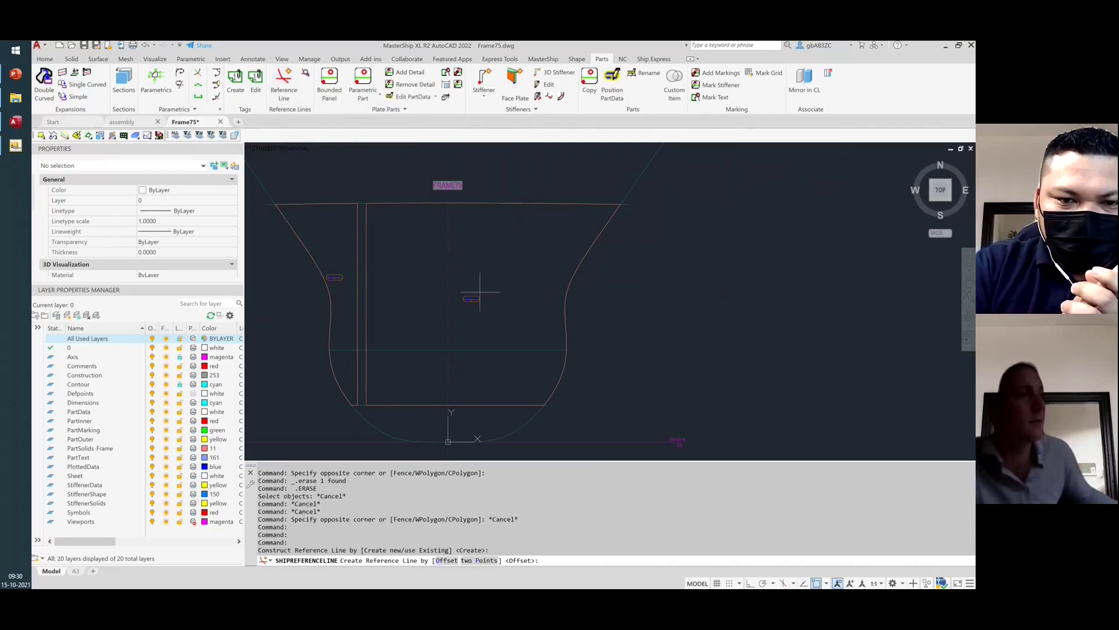
{"action": "key", "text": "Return"}
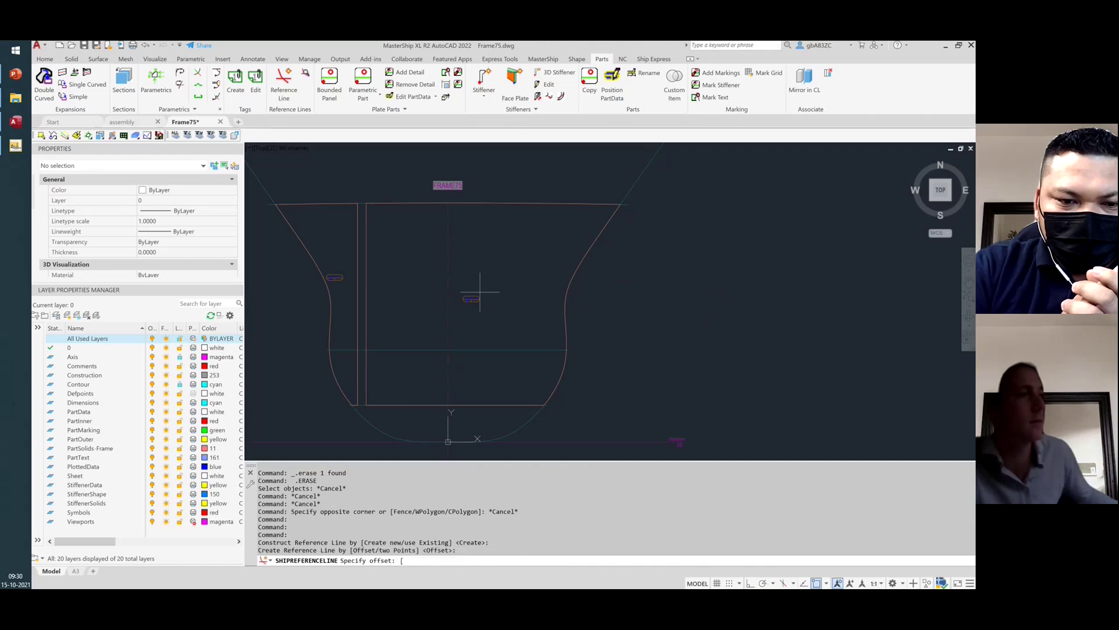
{"action": "type", "text": "500.."}
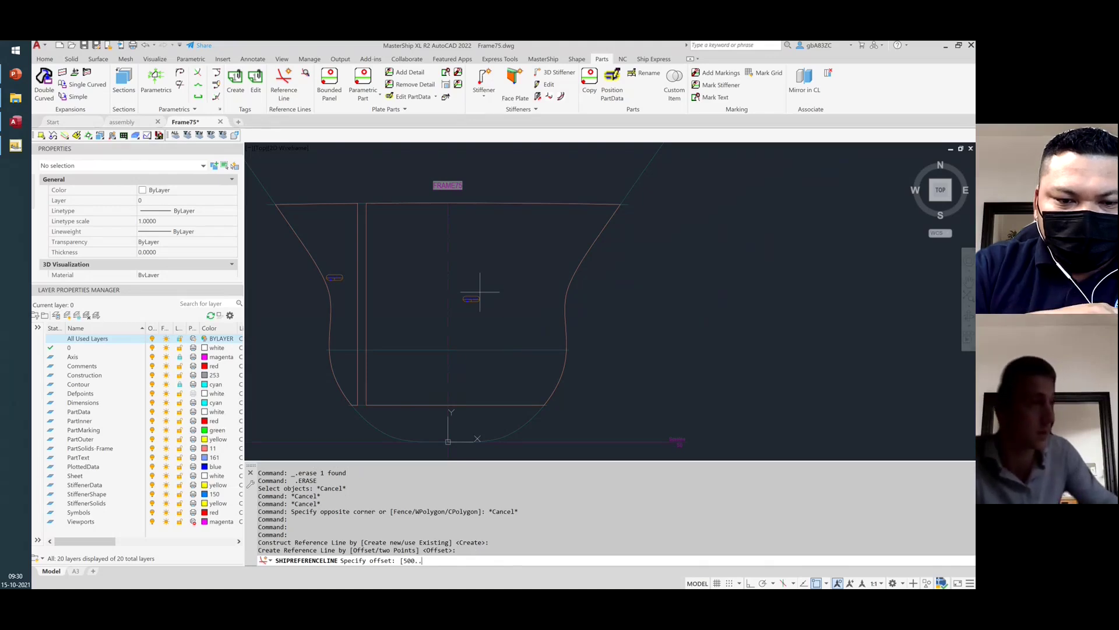
{"action": "type", "text": "9000,500"}
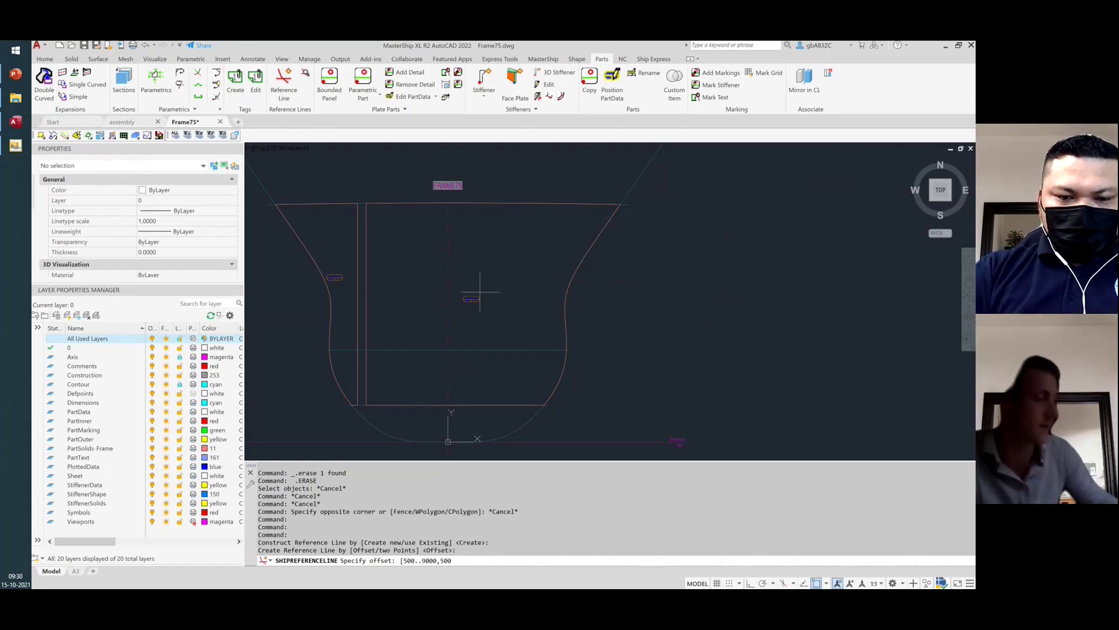
{"action": "type", "text": "]"}
{"action": "key", "text": "Return"}
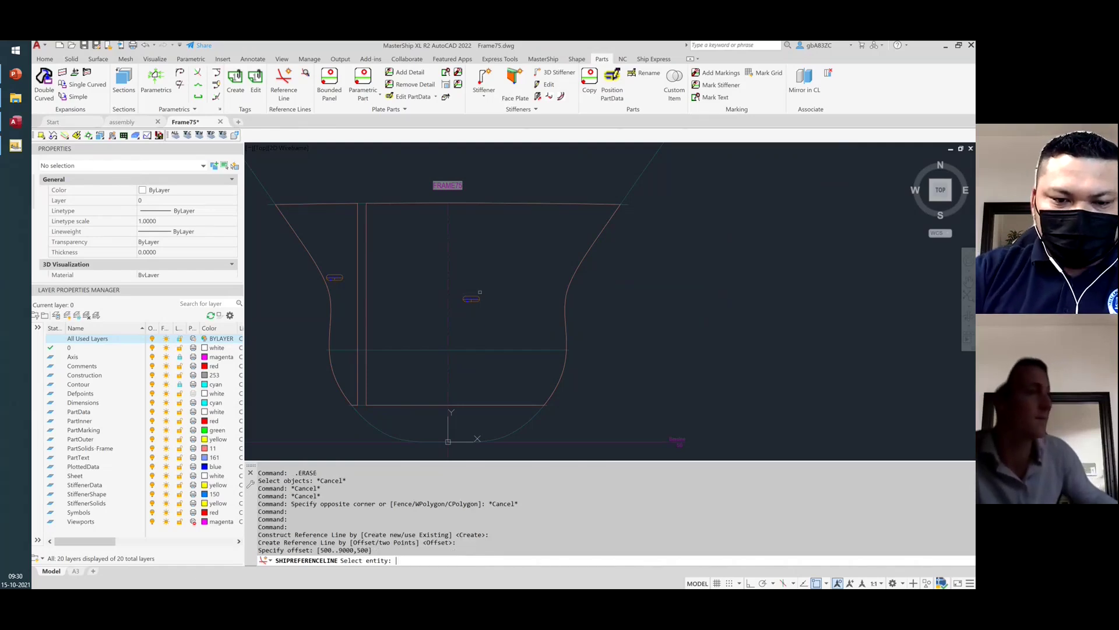
{"action": "left_click", "coordinate": [449, 266]}
{"action": "left_click", "coordinate": [763, 276]}
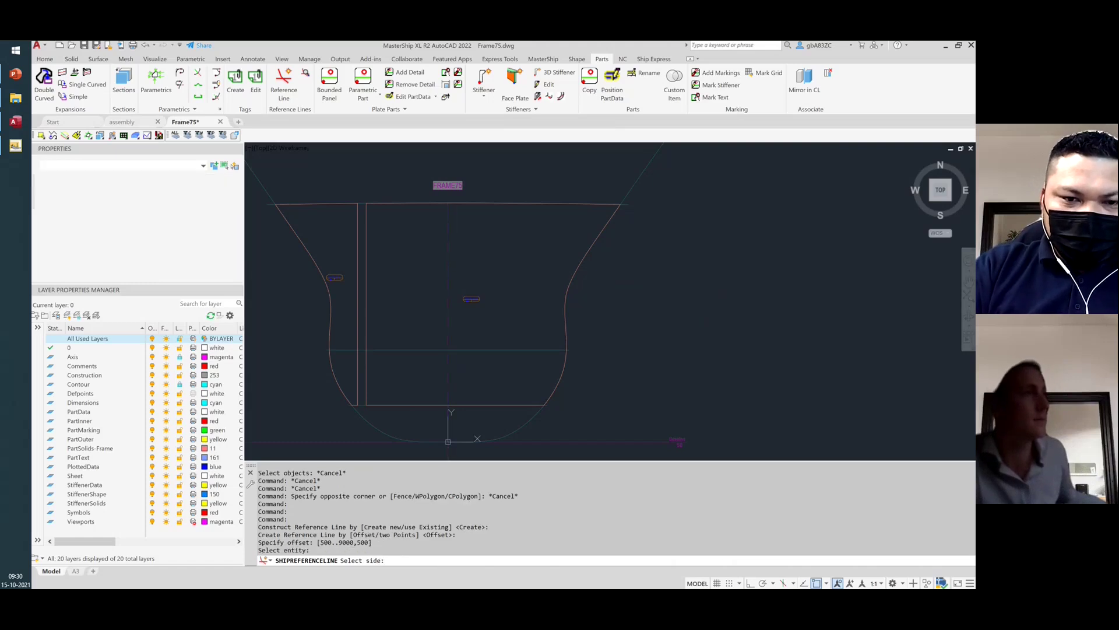
{"action": "left_click", "coordinate": [787, 176]}
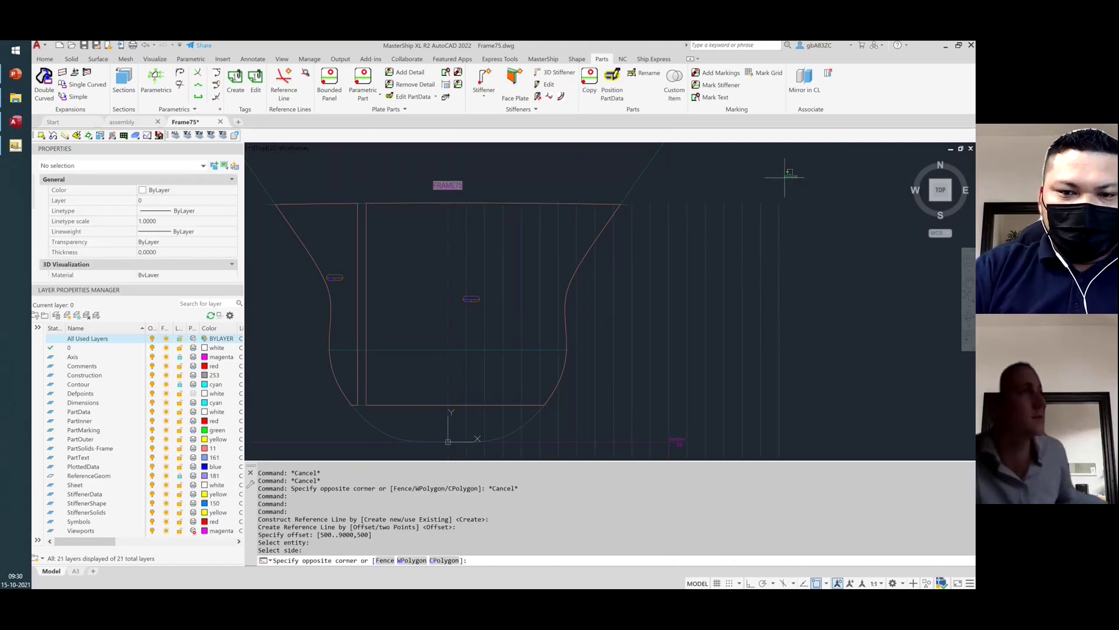
{"action": "left_click", "coordinate": [657, 437]}
{"action": "key", "text": "Escape"}
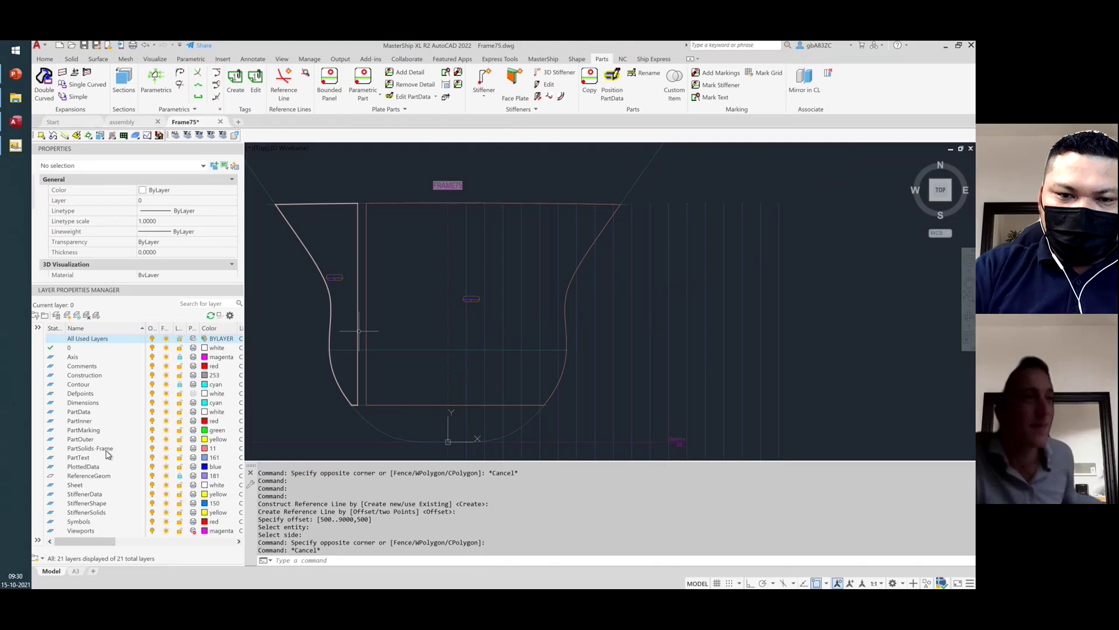
Turn off the PartSolids-Frame layer so only the frame plates' outlines are displayed
{"action": "left_click", "coordinate": [151, 449]}
{"action": "left_click", "coordinate": [152, 450]}
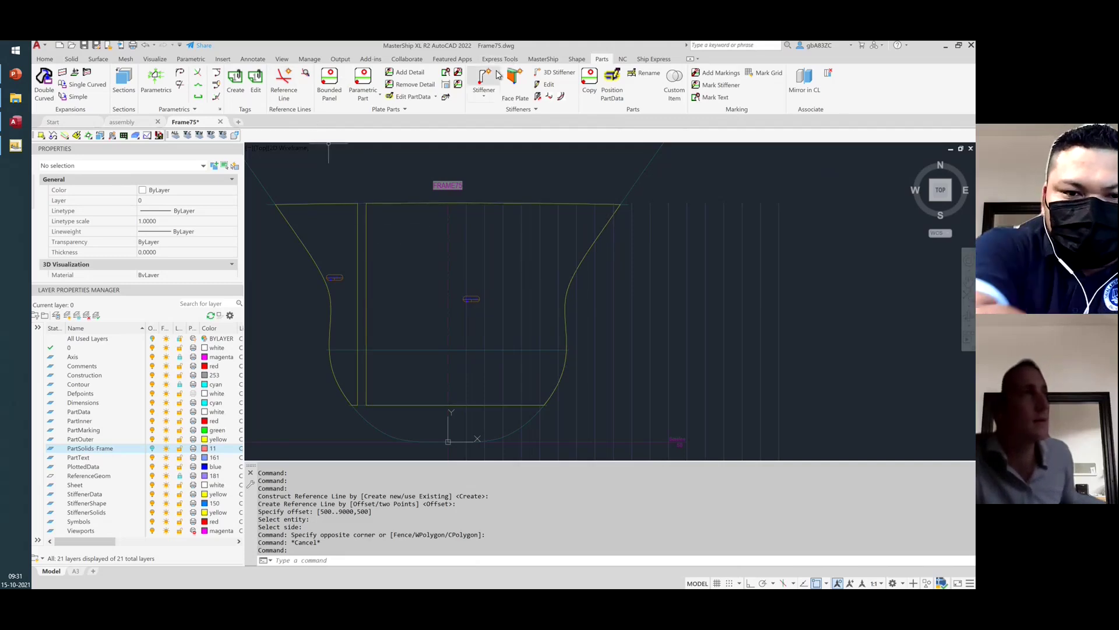
Start a parametric stiffener with the first reference line right of the frame's centreline as its baseline, and inspect both line ends
{"action": "left_click", "coordinate": [486, 98]}
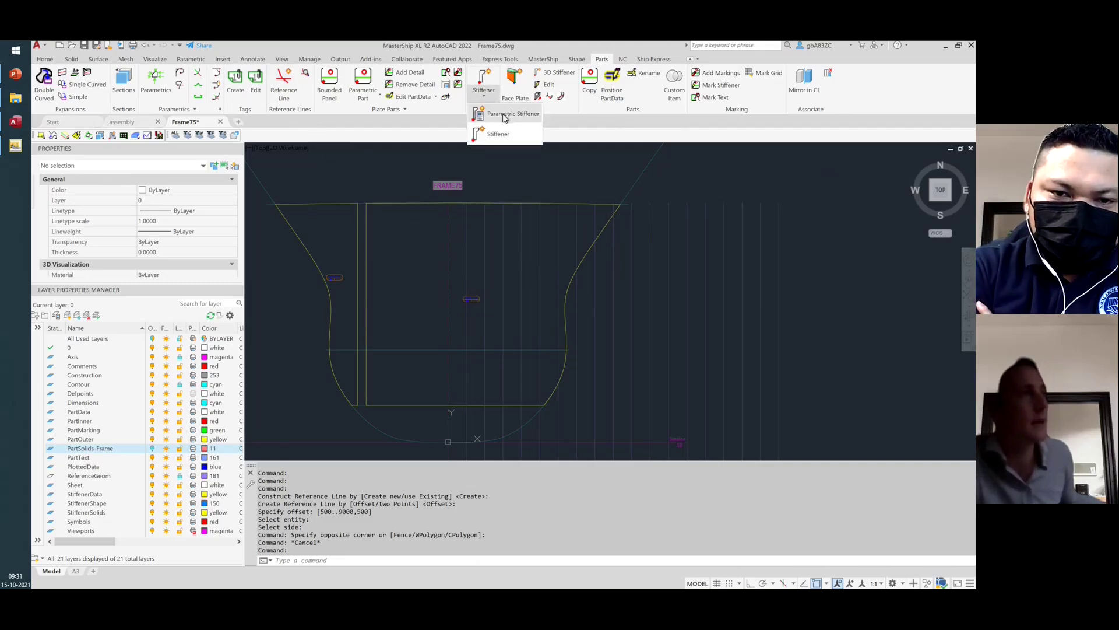
{"action": "left_click", "coordinate": [505, 115]}
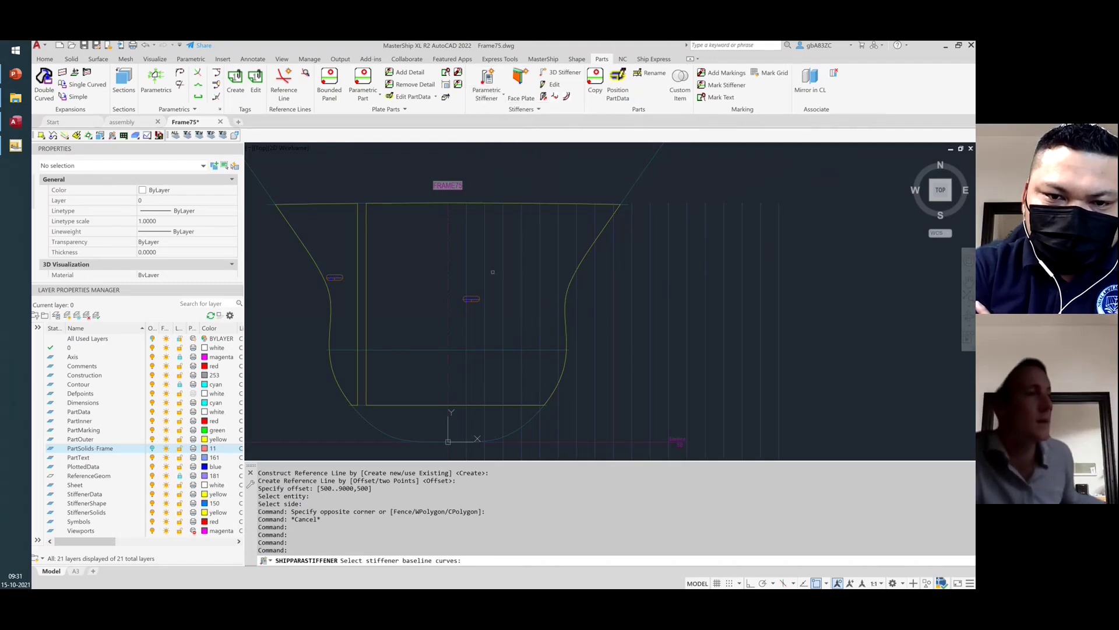
{"action": "left_click", "coordinate": [467, 233]}
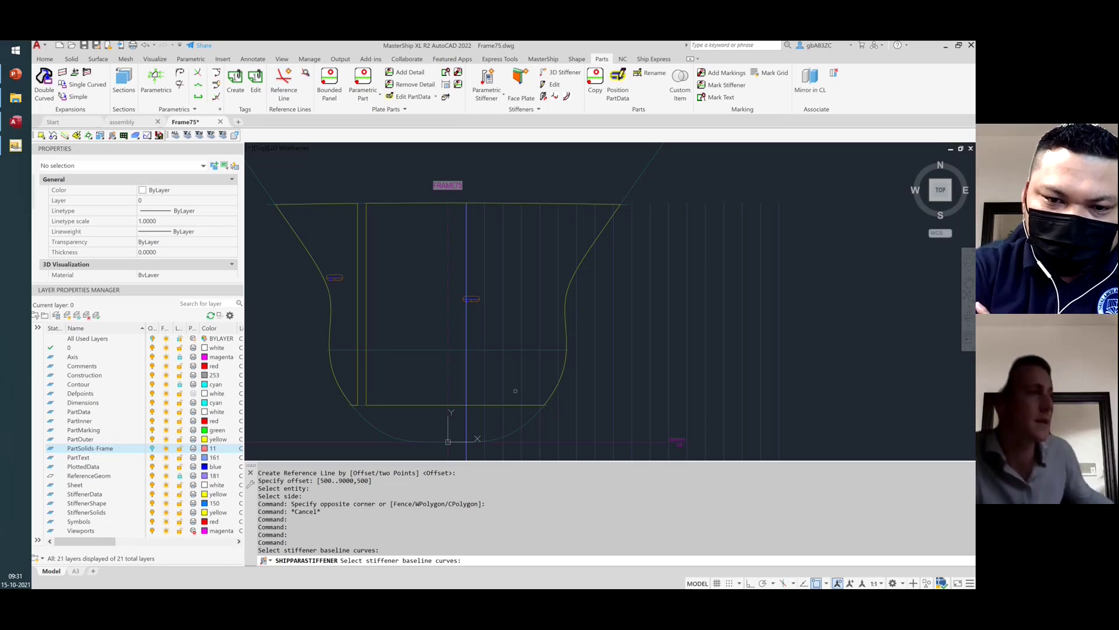
{"action": "key", "text": "Return"}
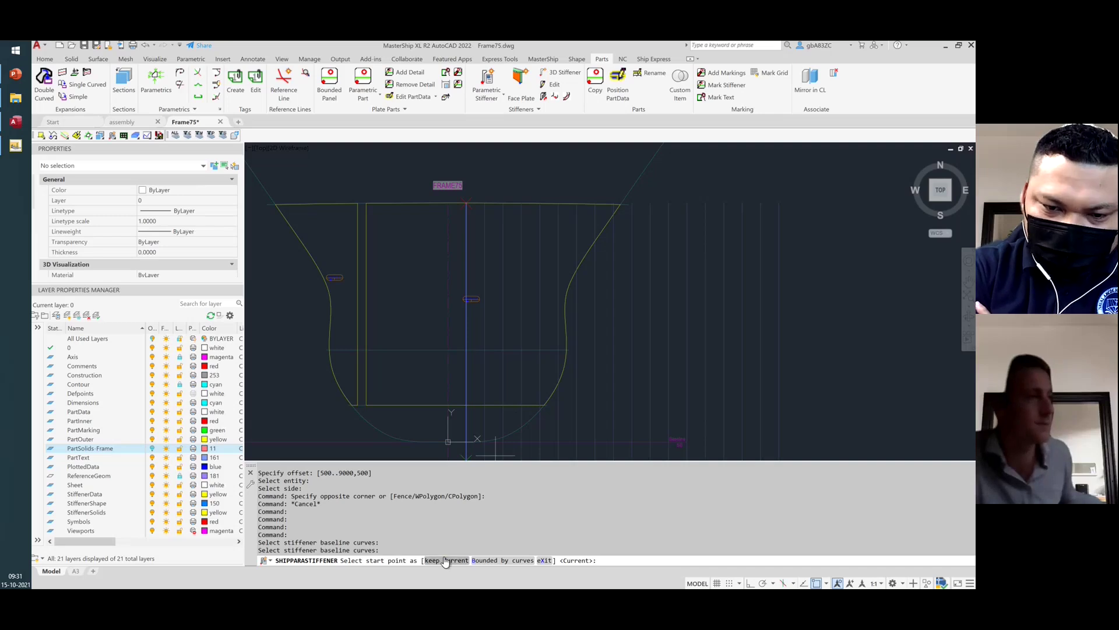
{"action": "scroll", "coordinate": [476, 303], "scroll_direction": "down", "scroll_amount": 2}
{"action": "scroll", "coordinate": [476, 385], "scroll_direction": "up", "scroll_amount": 2}
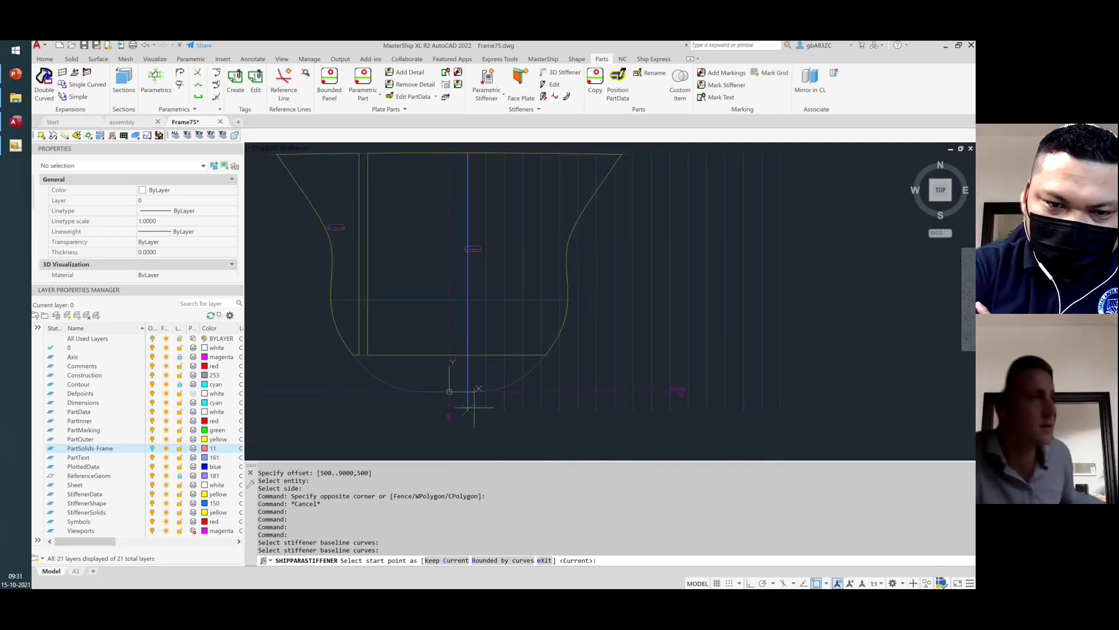
{"action": "scroll", "coordinate": [474, 407], "scroll_direction": "down", "scroll_amount": 2}
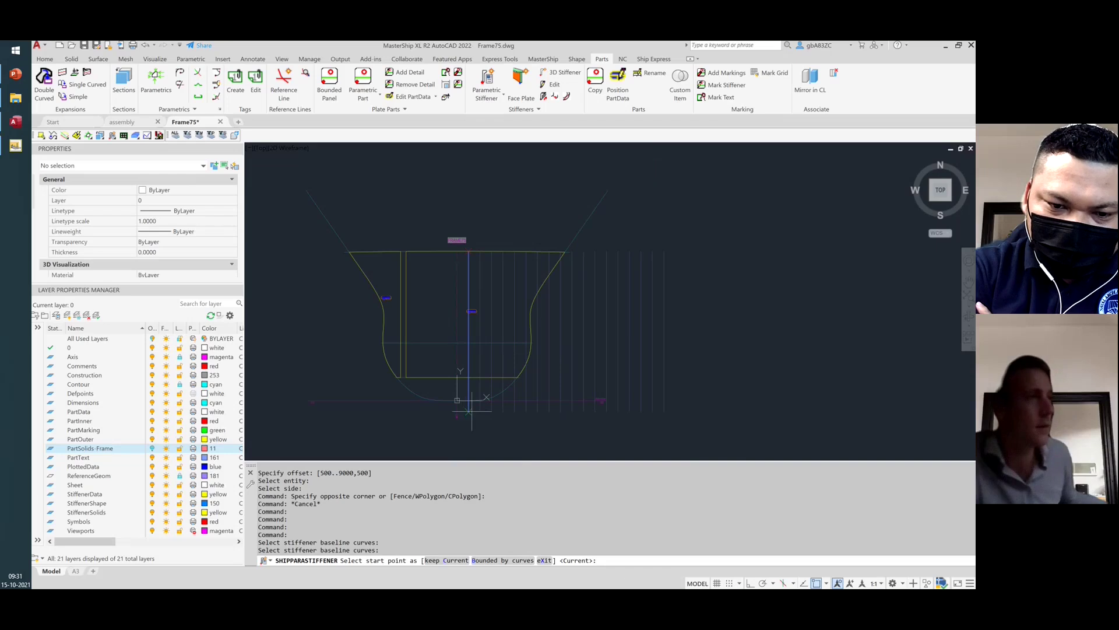
{"action": "scroll", "coordinate": [468, 257], "scroll_direction": "up", "scroll_amount": 3}
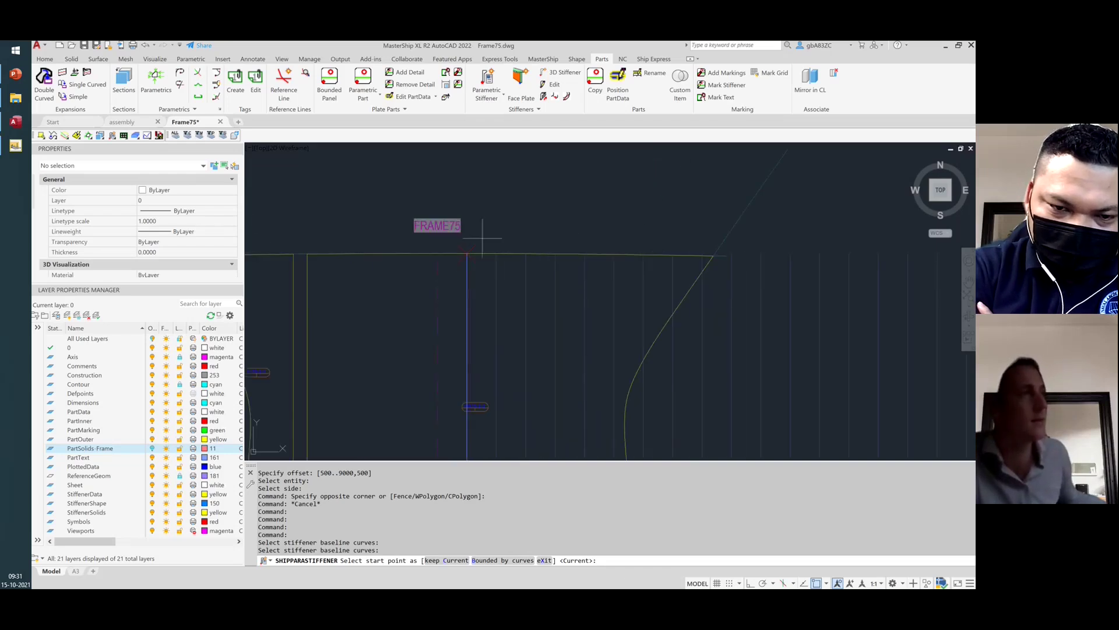
{"action": "scroll", "coordinate": [468, 206], "scroll_direction": "down", "scroll_amount": 2}
{"action": "scroll", "coordinate": [472, 294], "scroll_direction": "down", "scroll_amount": 2}
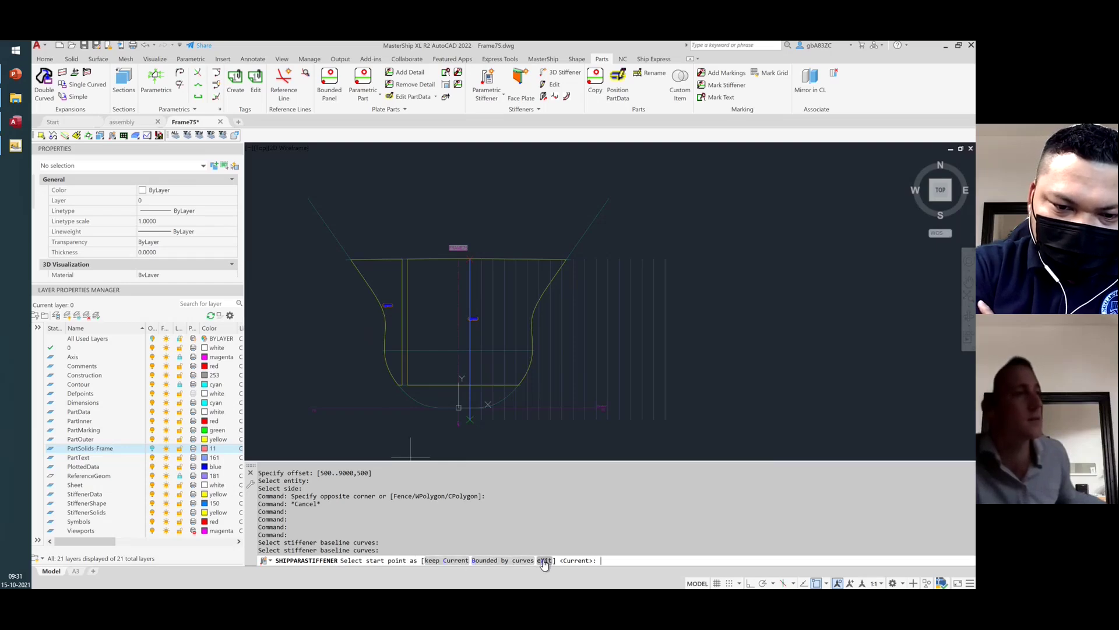
Bound the stiffener's start point by the large frame plate's bottom edge, allowing extension for determining the intersection
{"action": "left_click", "coordinate": [505, 564]}
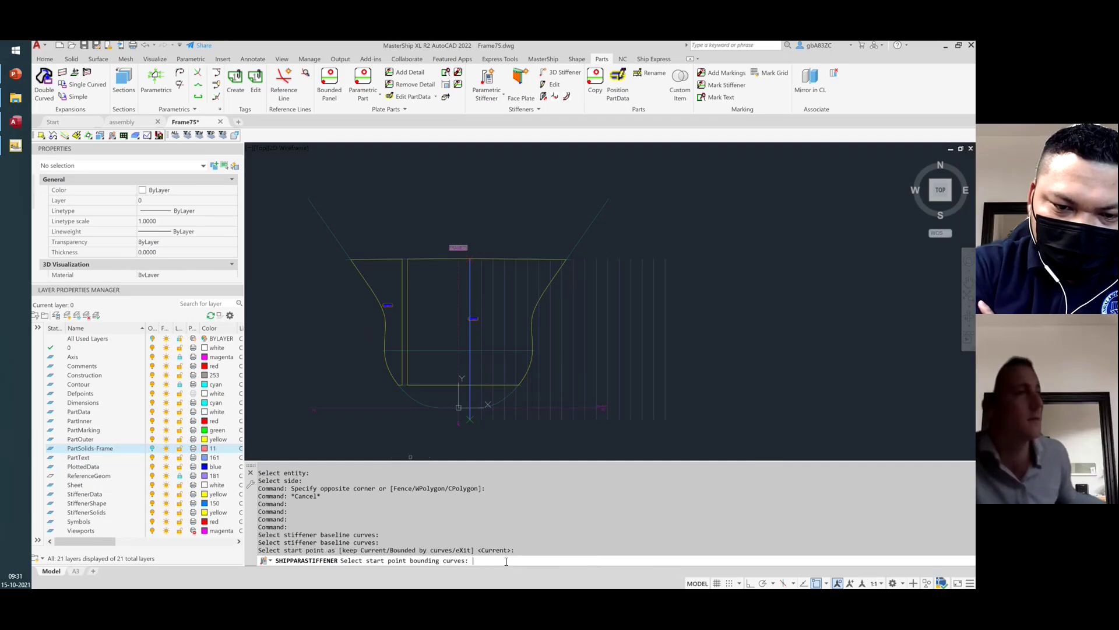
{"action": "scroll", "coordinate": [489, 453], "scroll_direction": "up", "scroll_amount": 4}
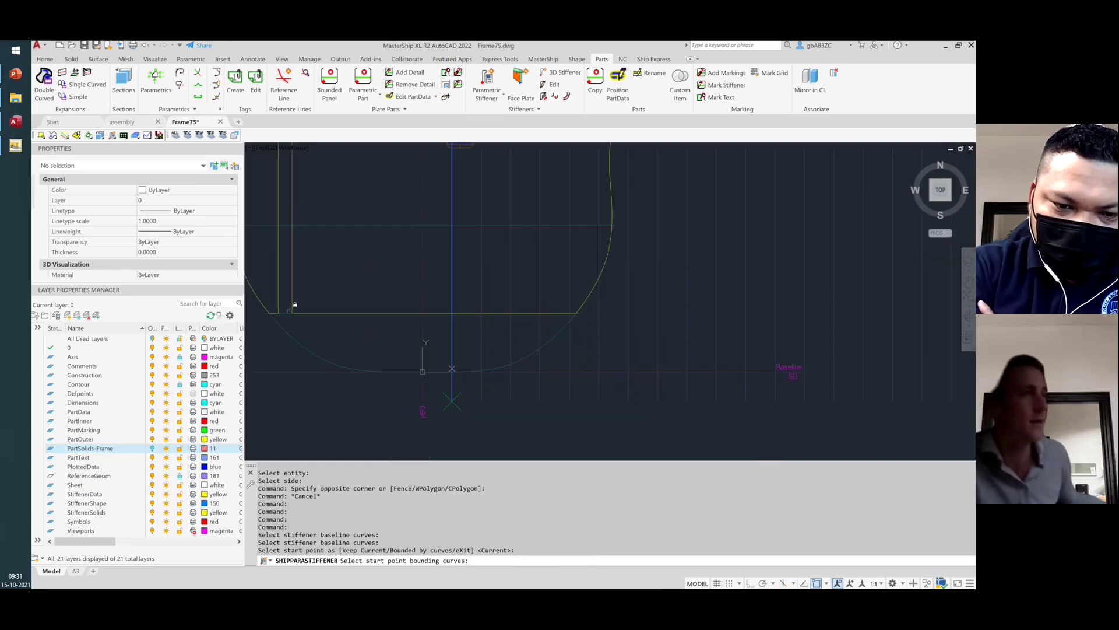
{"action": "left_click", "coordinate": [285, 314]}
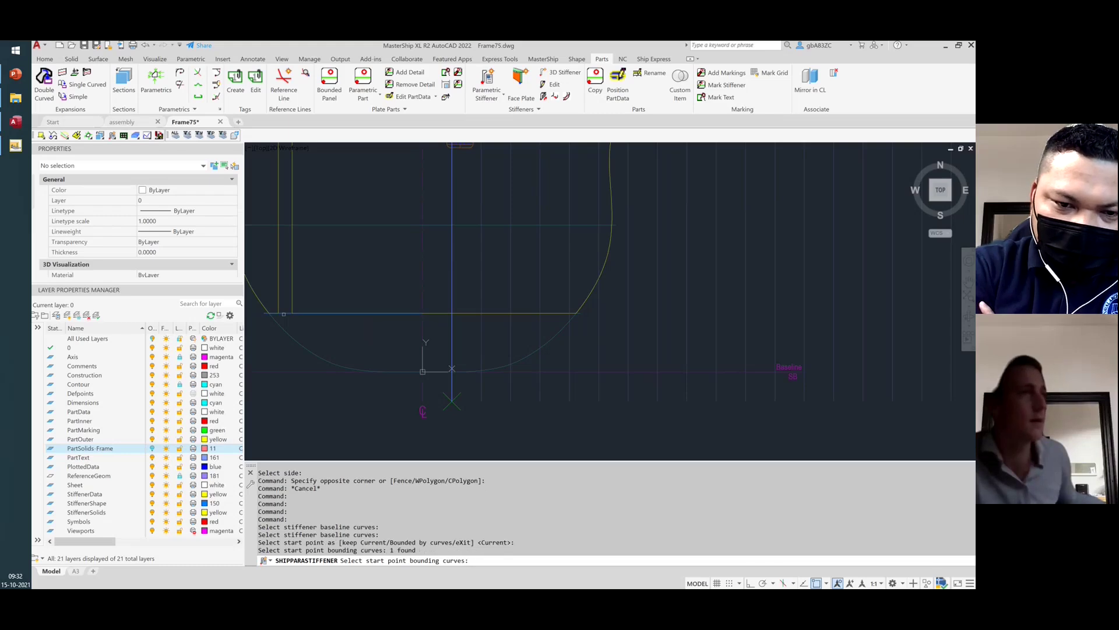
{"action": "left_click", "coordinate": [283, 314], "text": "shift"}
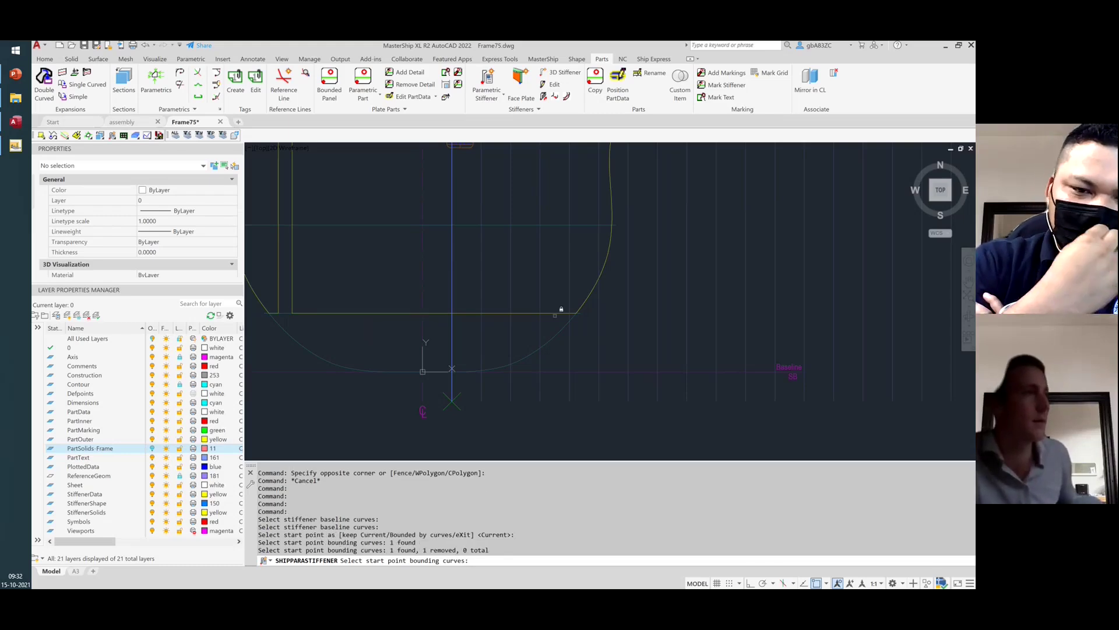
{"action": "left_click", "coordinate": [580, 313]}
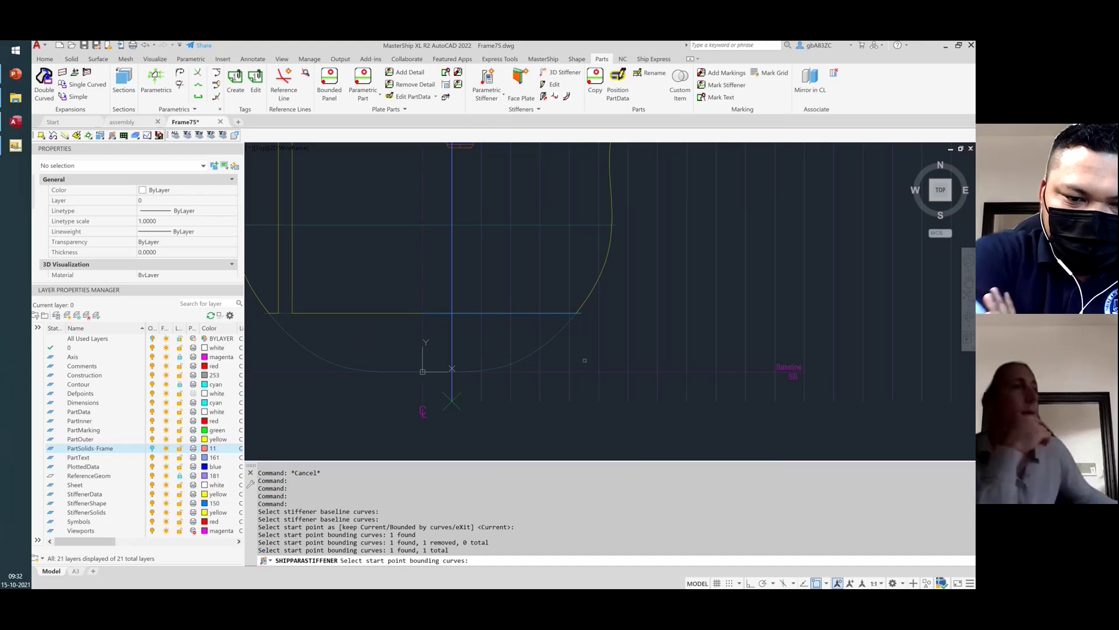
{"action": "key", "text": "Return"}
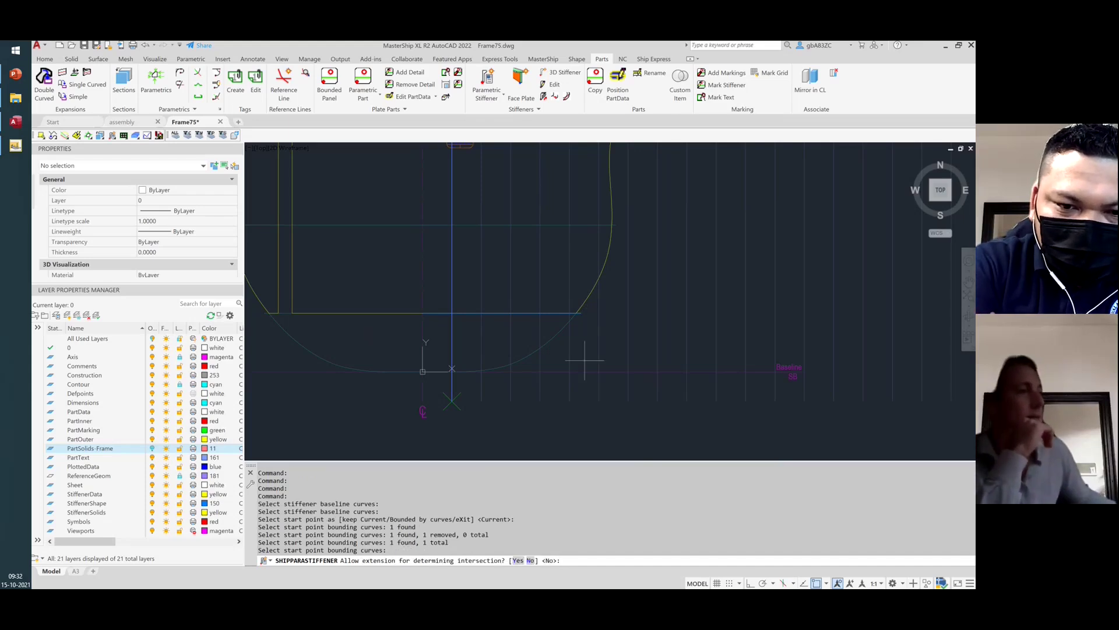
{"action": "type", "text": "y"}
{"action": "key", "text": "Return"}
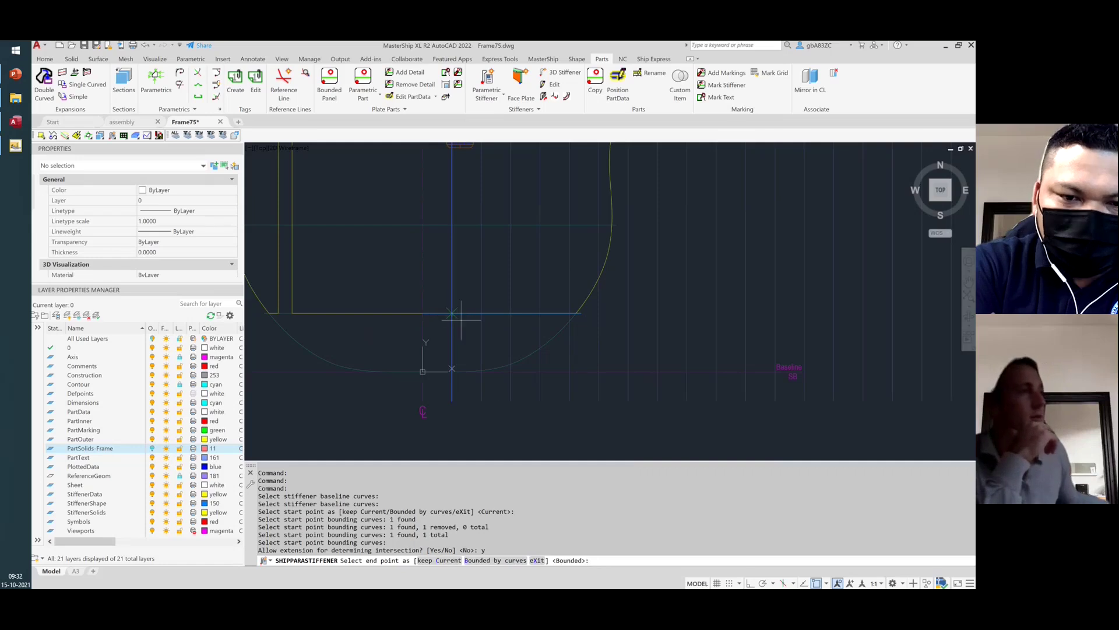
Try to bound the stiffener's end point by curves at the frame's top edge, and cancel the parametric stiffener command
{"action": "scroll", "coordinate": [484, 401], "scroll_direction": "down", "scroll_amount": 4}
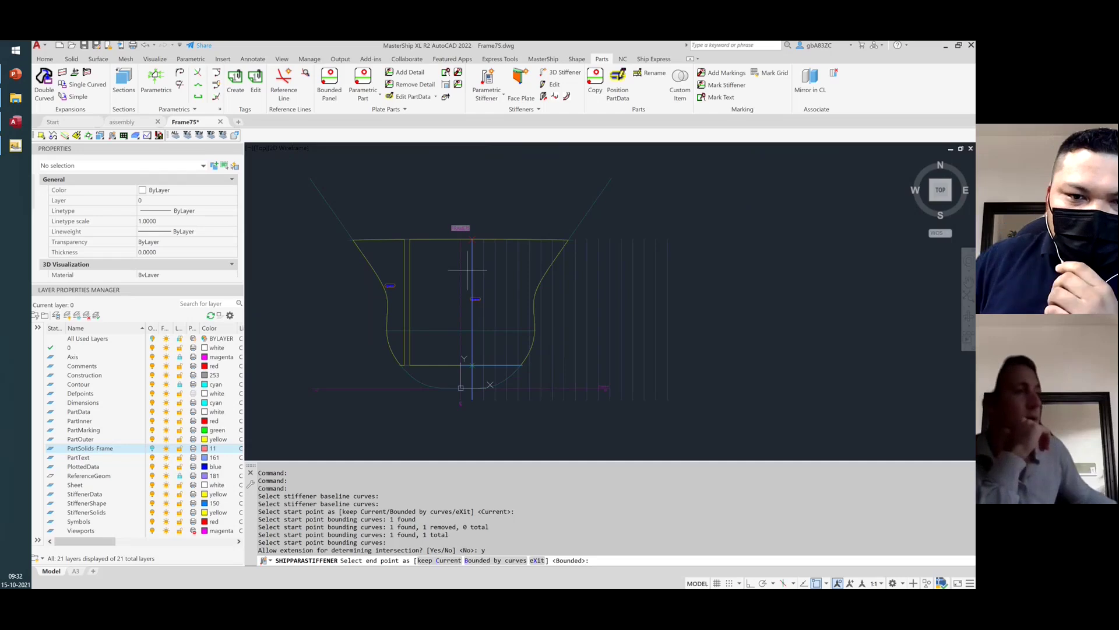
{"action": "key", "text": "Return"}
{"action": "scroll", "coordinate": [473, 240], "scroll_direction": "up", "scroll_amount": 8}
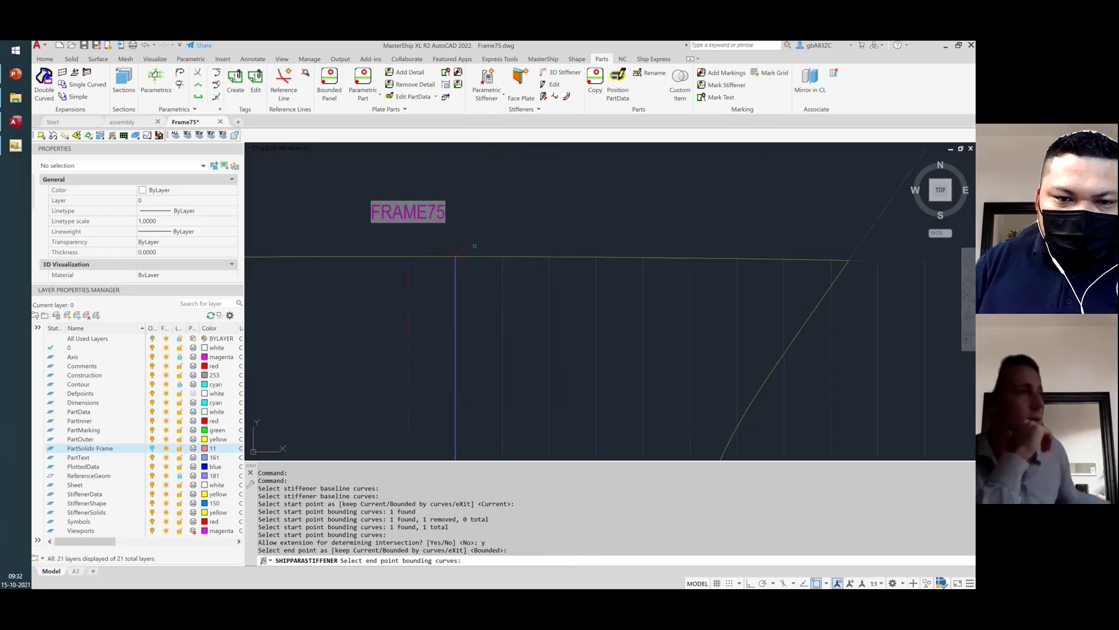
{"action": "scroll", "coordinate": [416, 295], "scroll_direction": "up", "scroll_amount": 6}
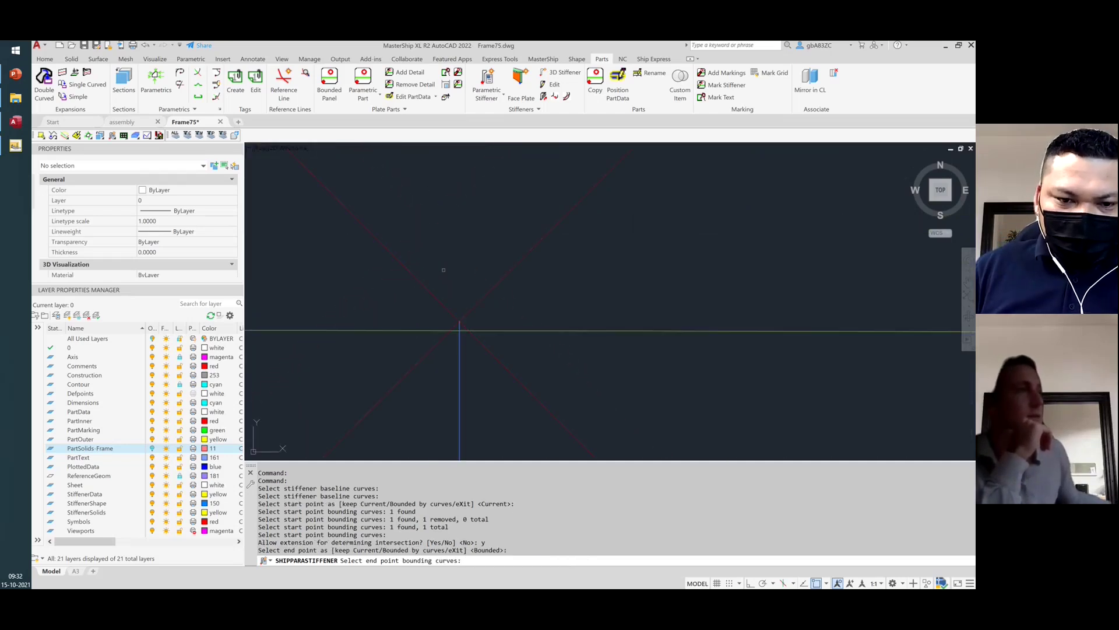
{"action": "scroll", "coordinate": [465, 327], "scroll_direction": "up", "scroll_amount": 3}
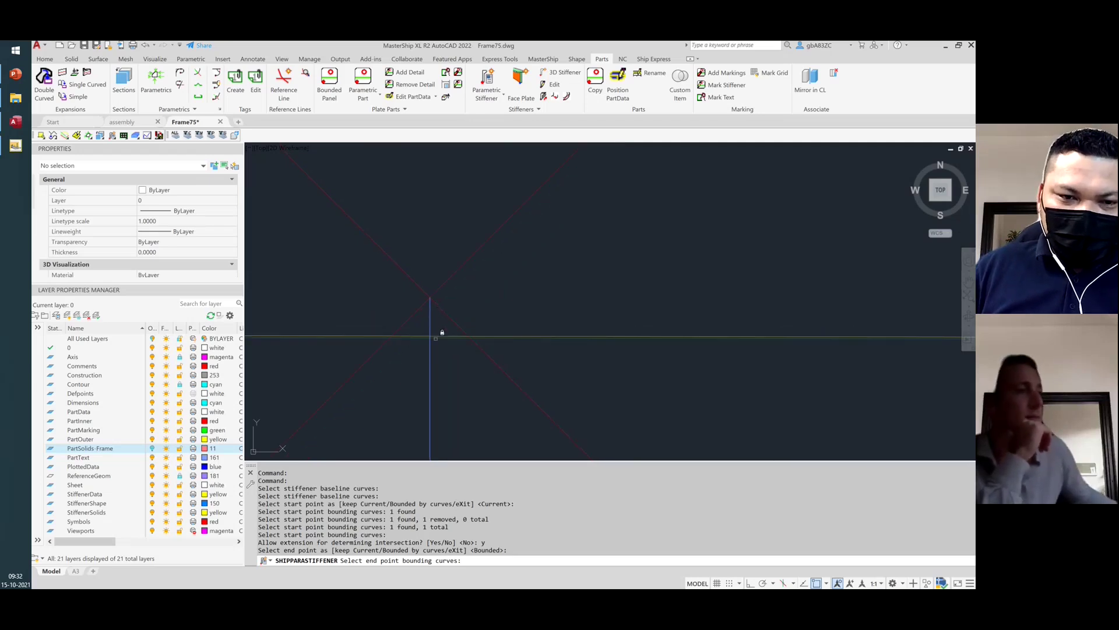
{"action": "key", "text": "Return"}
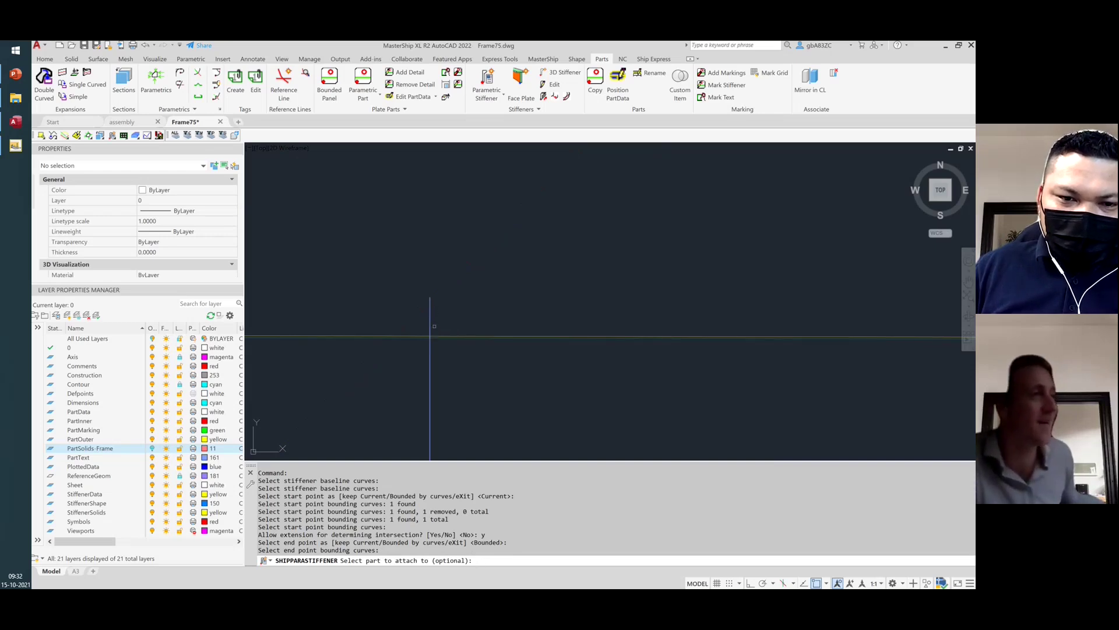
{"action": "key", "text": "Escape"}
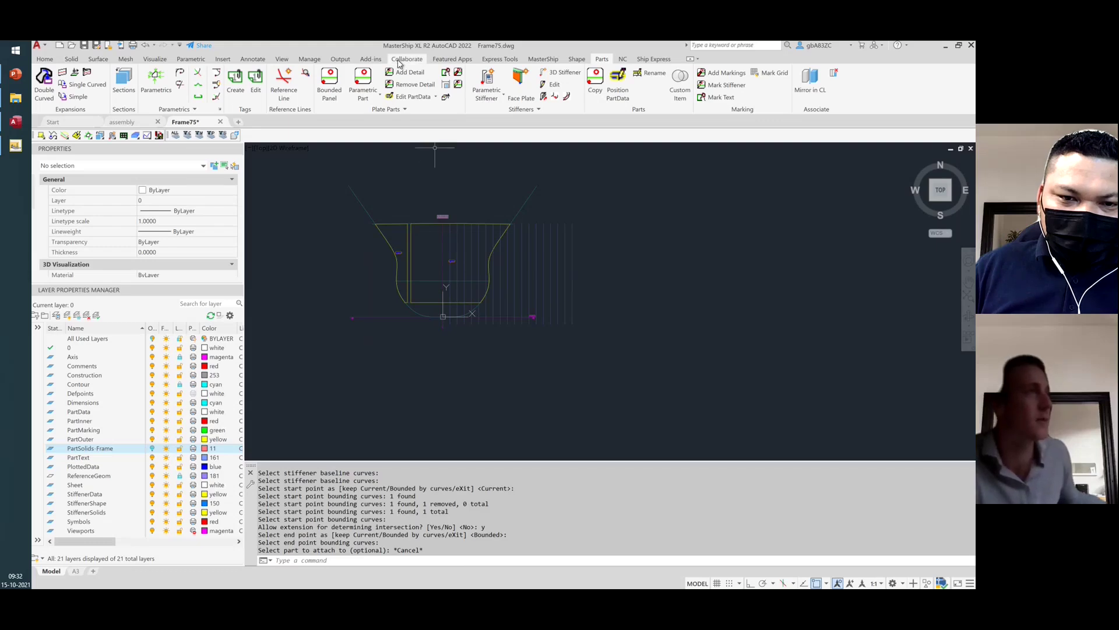
Start a parametric stiffener on the first reference line right of the centreline, bounding its start by the large plate's bottom edge with extension allowed
{"action": "left_click", "coordinate": [486, 82]}
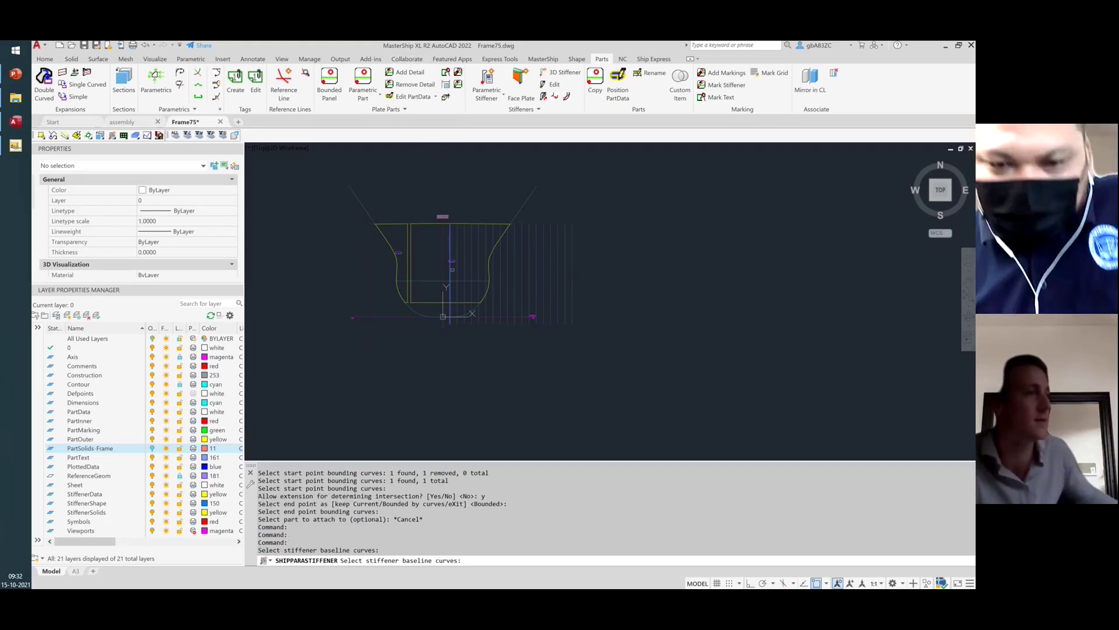
{"action": "left_click", "coordinate": [452, 269]}
{"action": "key", "text": "Return"}
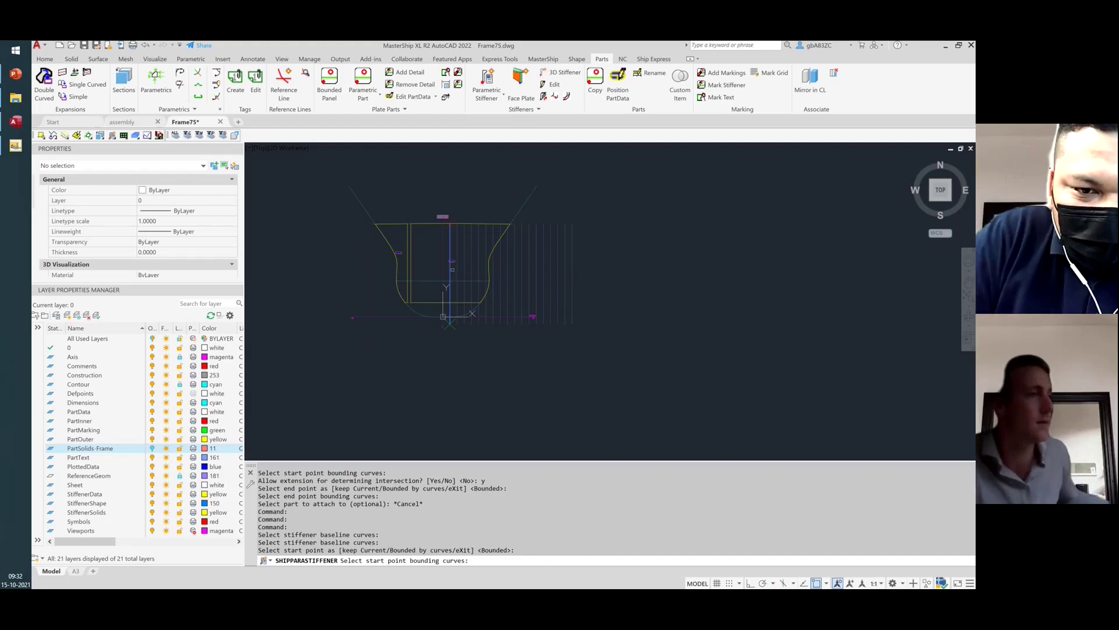
{"action": "scroll", "coordinate": [465, 321], "scroll_direction": "up", "scroll_amount": 8}
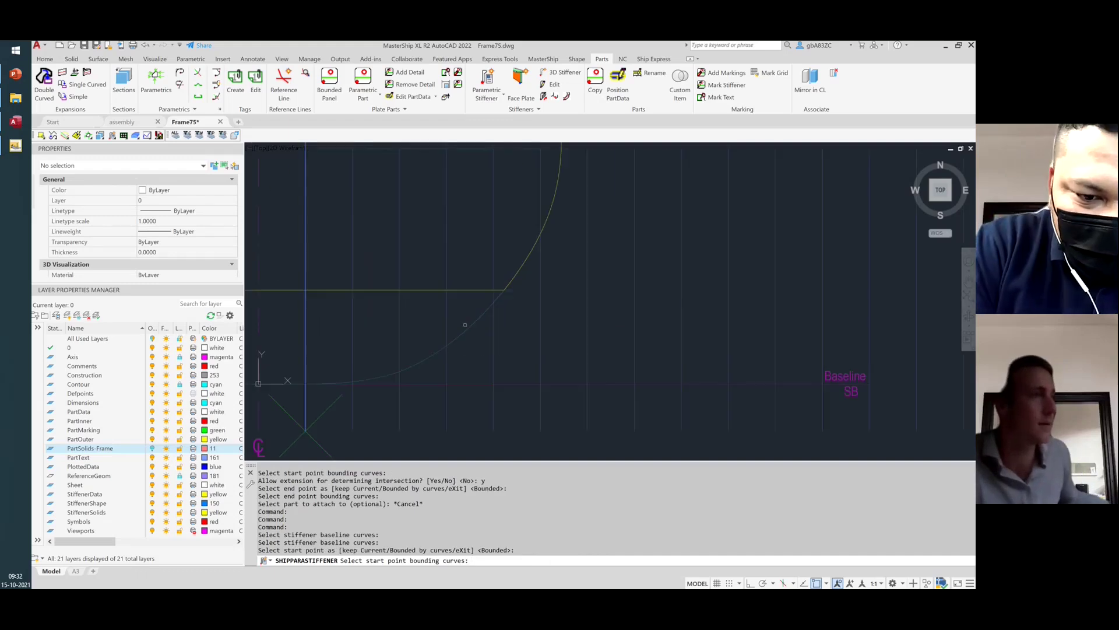
{"action": "left_click", "coordinate": [512, 289]}
{"action": "key", "text": "Return"}
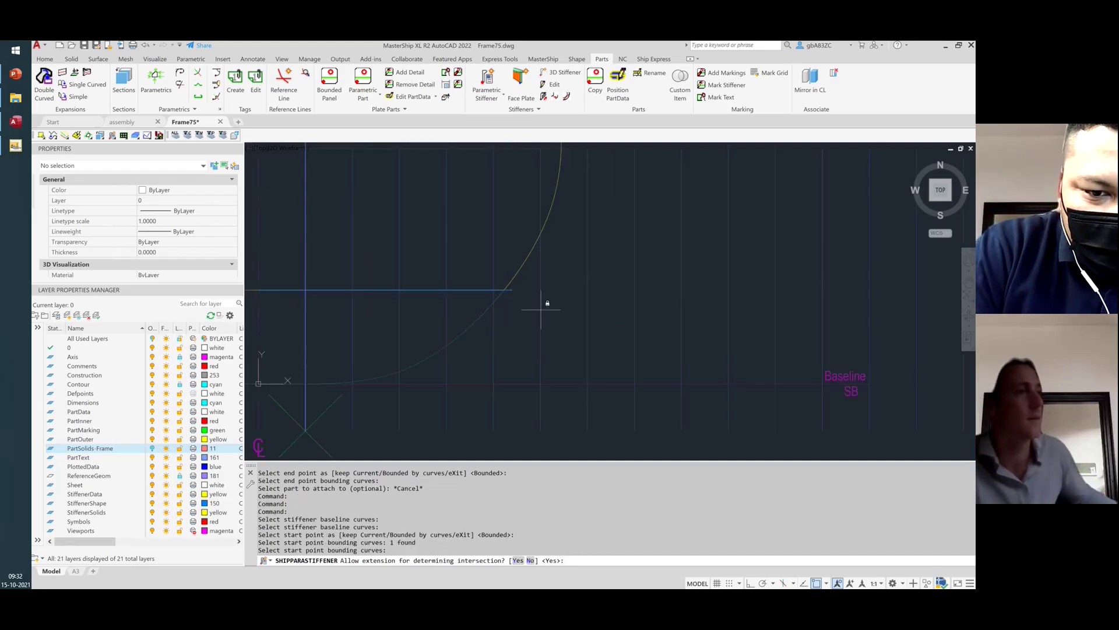
{"action": "key", "text": "Return"}
{"action": "scroll", "coordinate": [543, 305], "scroll_direction": "down", "scroll_amount": 8}
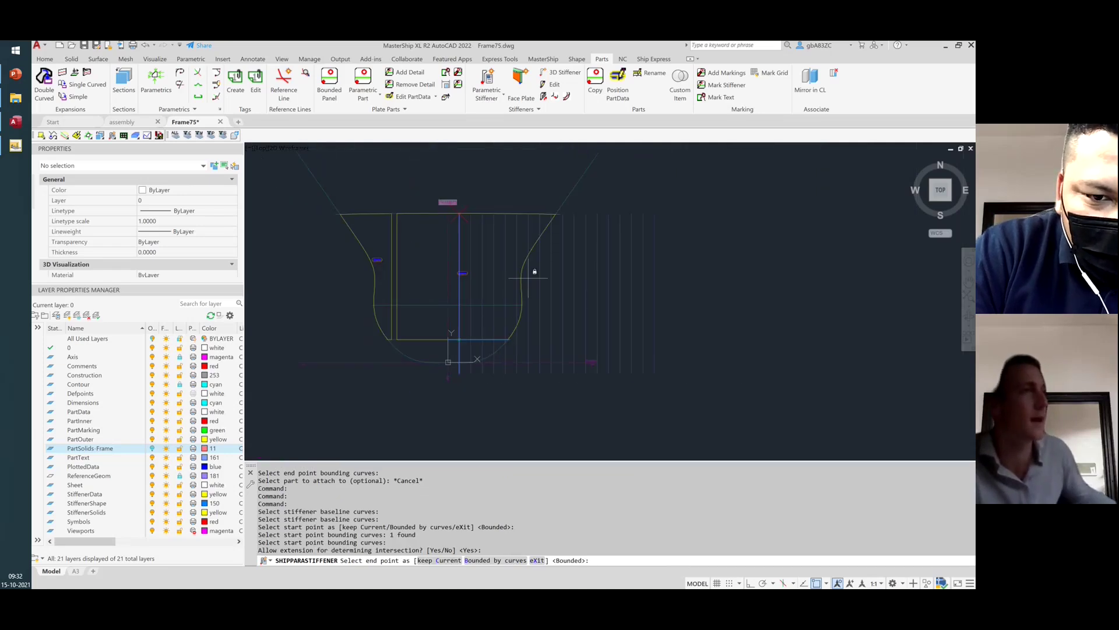
Bound the stiffener's end point by the large frame plate's top edge, allowing extension for determining the intersection
{"action": "key", "text": "Return"}
{"action": "scroll", "coordinate": [538, 261], "scroll_direction": "up", "scroll_amount": 8}
{"action": "left_click", "coordinate": [579, 183]}
{"action": "scroll", "coordinate": [584, 271], "scroll_direction": "down", "scroll_amount": 4}
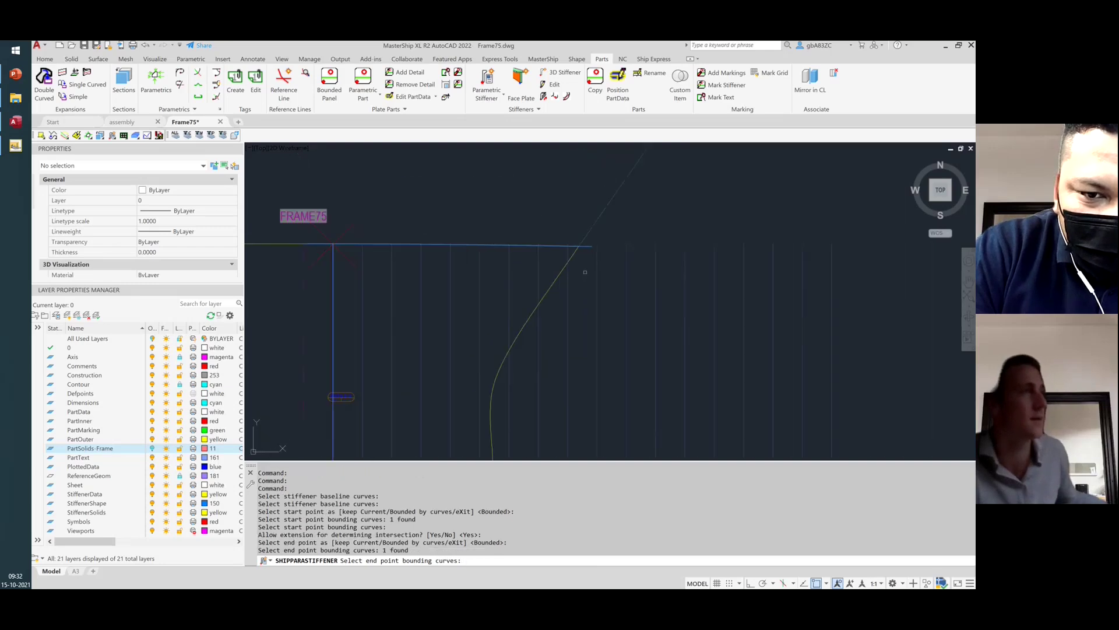
{"action": "scroll", "coordinate": [585, 272], "scroll_direction": "down", "scroll_amount": 2}
{"action": "key", "text": "Return"}
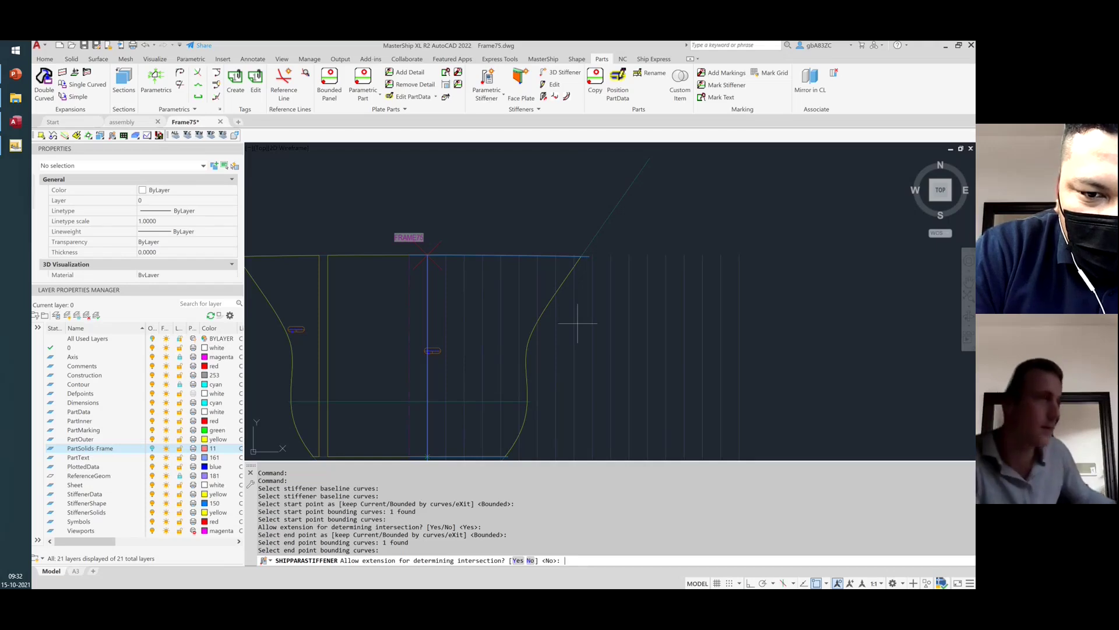
{"action": "type", "text": "y"}
{"action": "key", "text": "Return"}
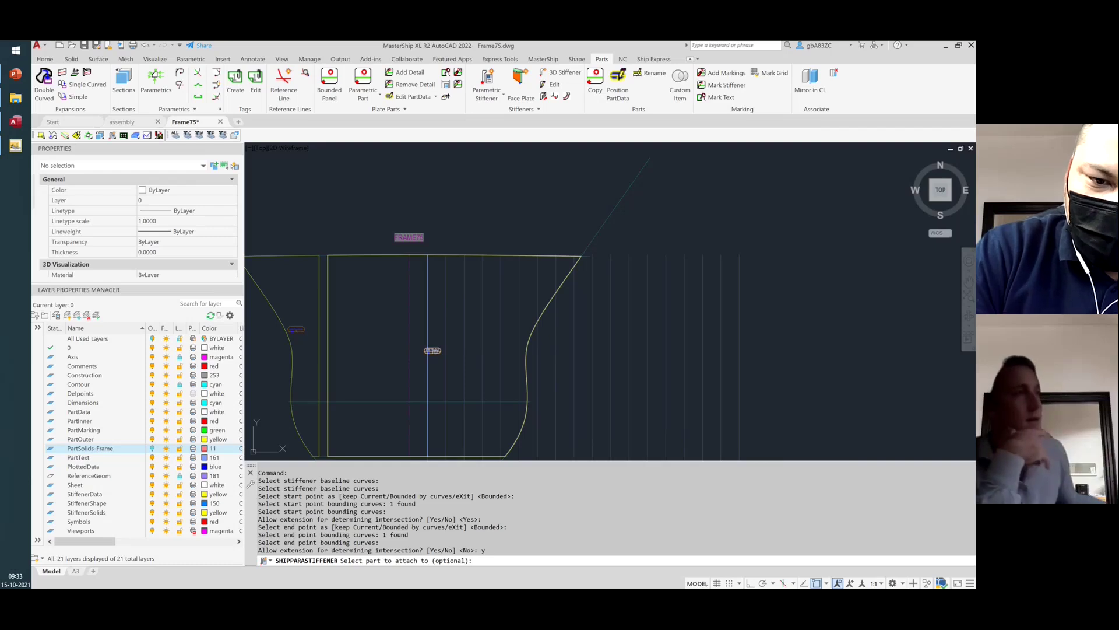
Attach the stiffener to the large frame plate and set its profile type to BP
{"action": "left_click", "coordinate": [433, 351]}
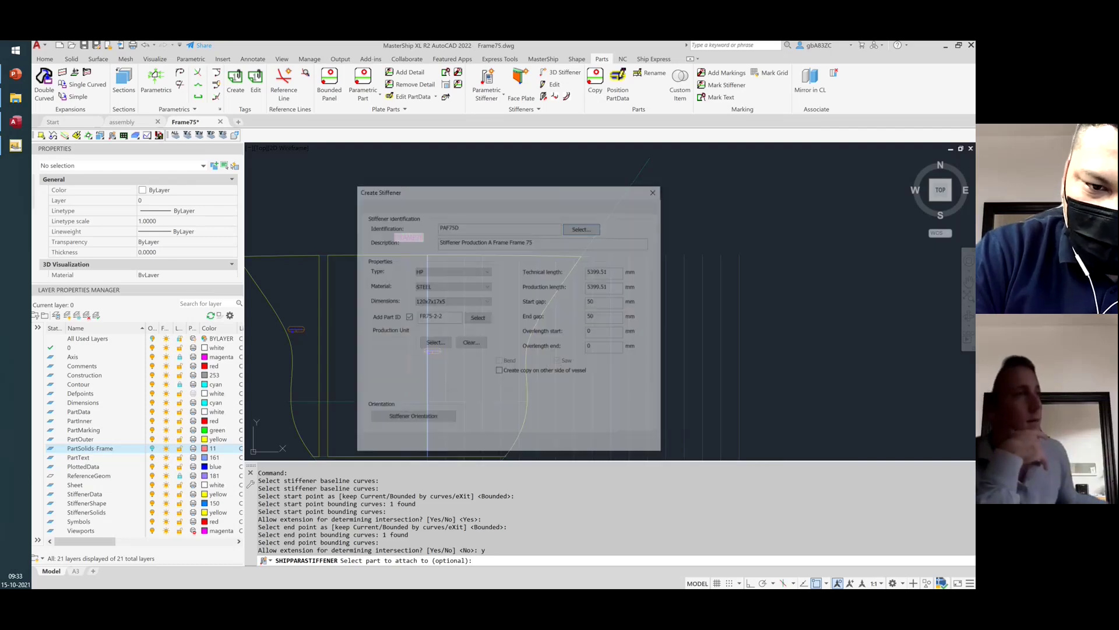
{"action": "left_click_drag", "start_coordinate": [513, 186], "coordinate": [240, 157]}
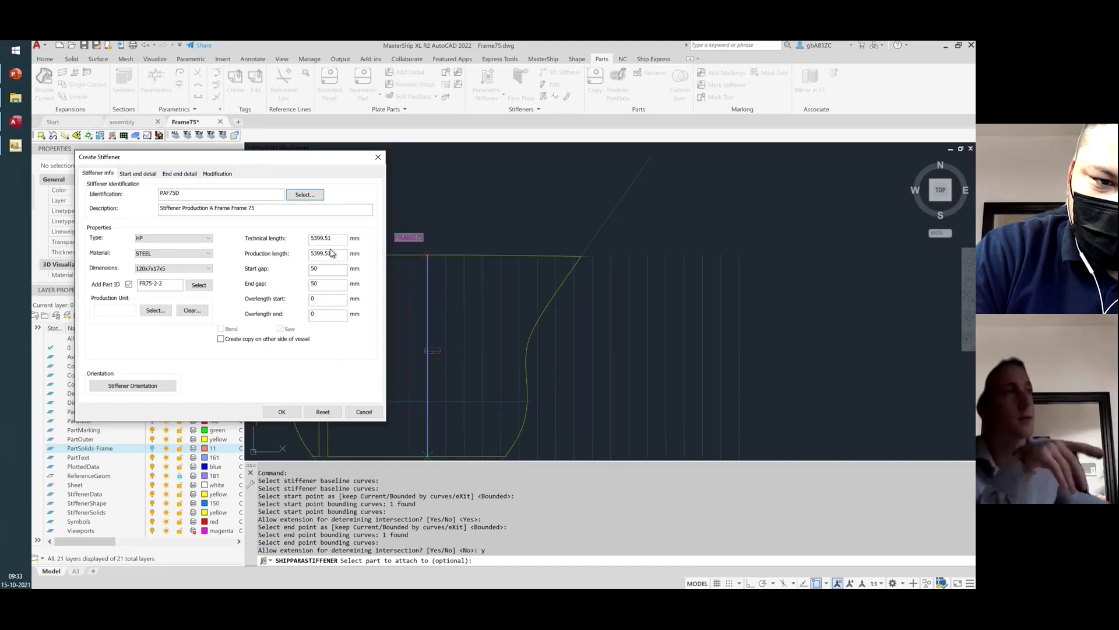
{"action": "left_click", "coordinate": [189, 194]}
{"action": "left_click_drag", "start_coordinate": [189, 194], "coordinate": [157, 200]}
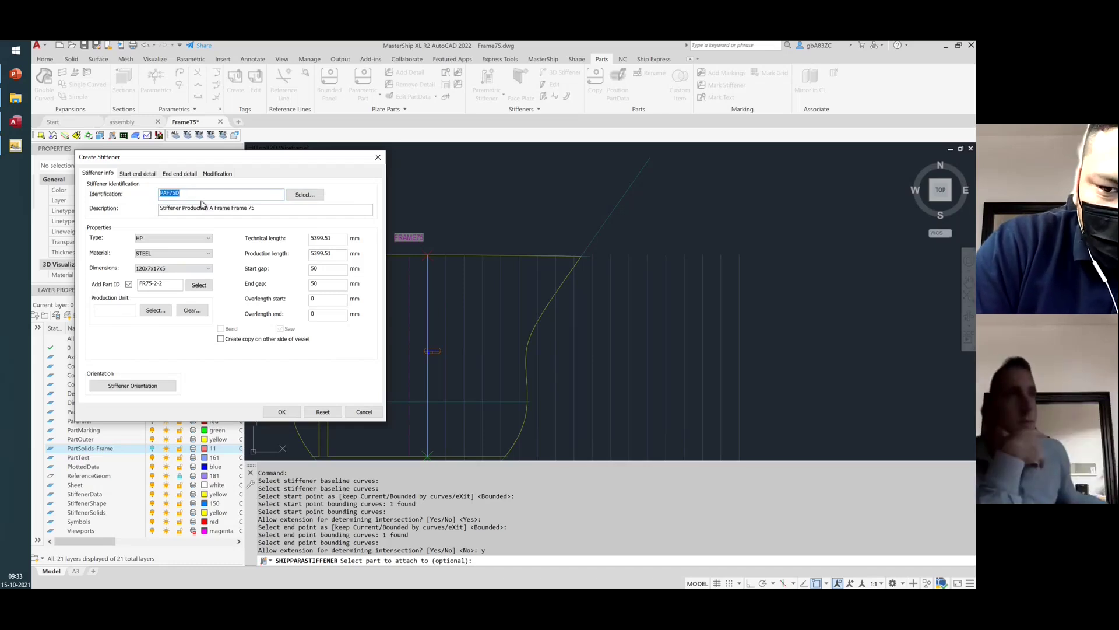
{"action": "left_click", "coordinate": [209, 240]}
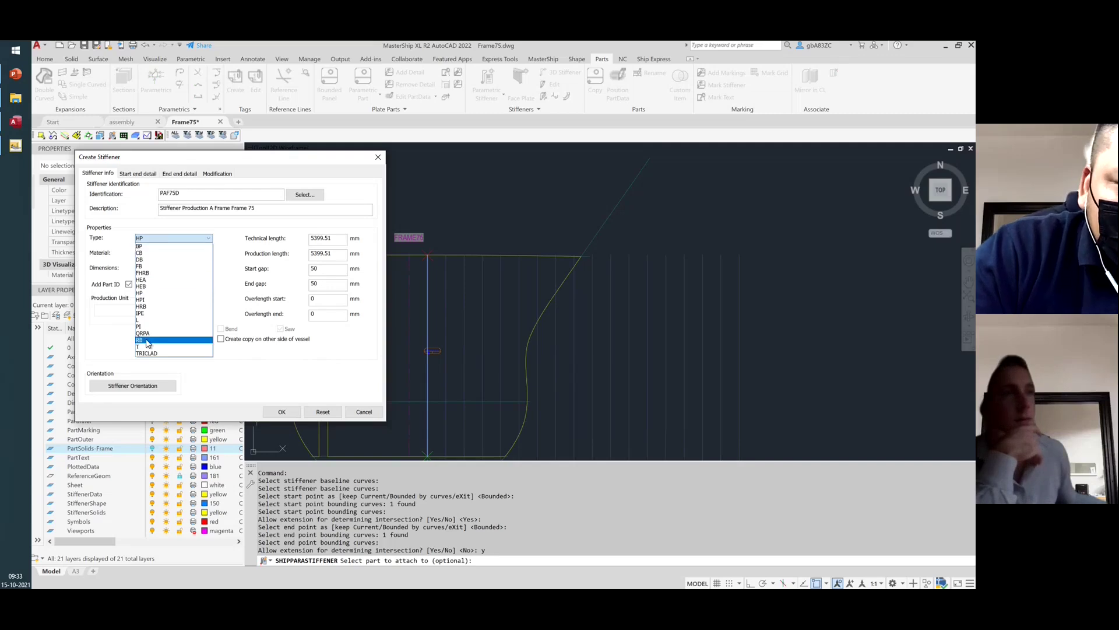
{"action": "left_click", "coordinate": [149, 252]}
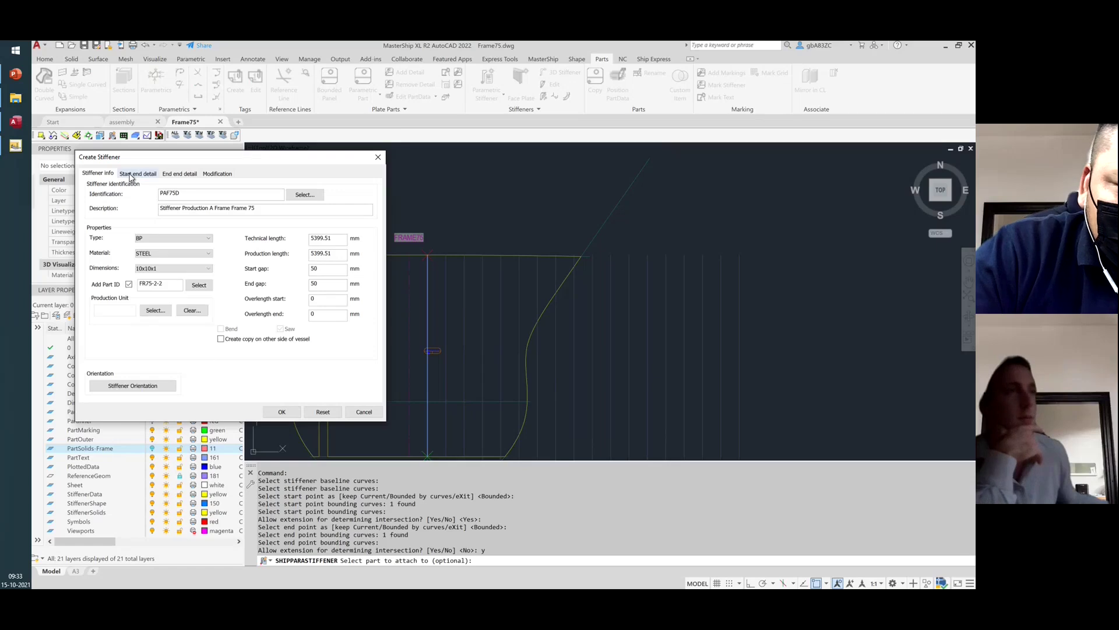
Try the HP profile type for the stiffener and compare its start end detail with that of the BP type
{"action": "left_click", "coordinate": [134, 174]}
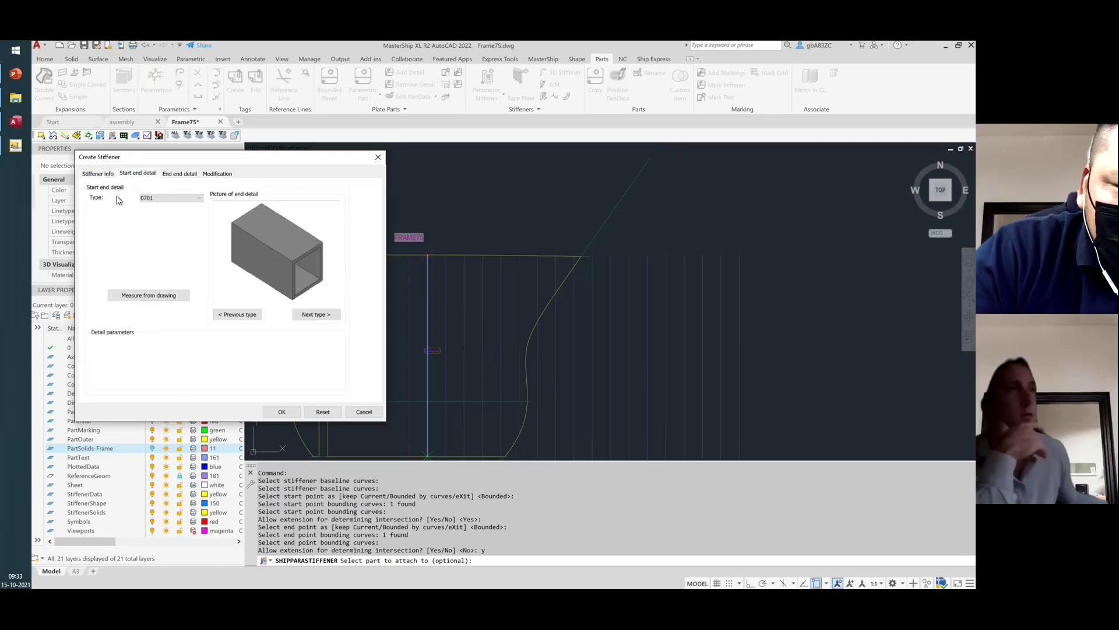
{"action": "left_click", "coordinate": [98, 174]}
{"action": "left_click", "coordinate": [171, 239]}
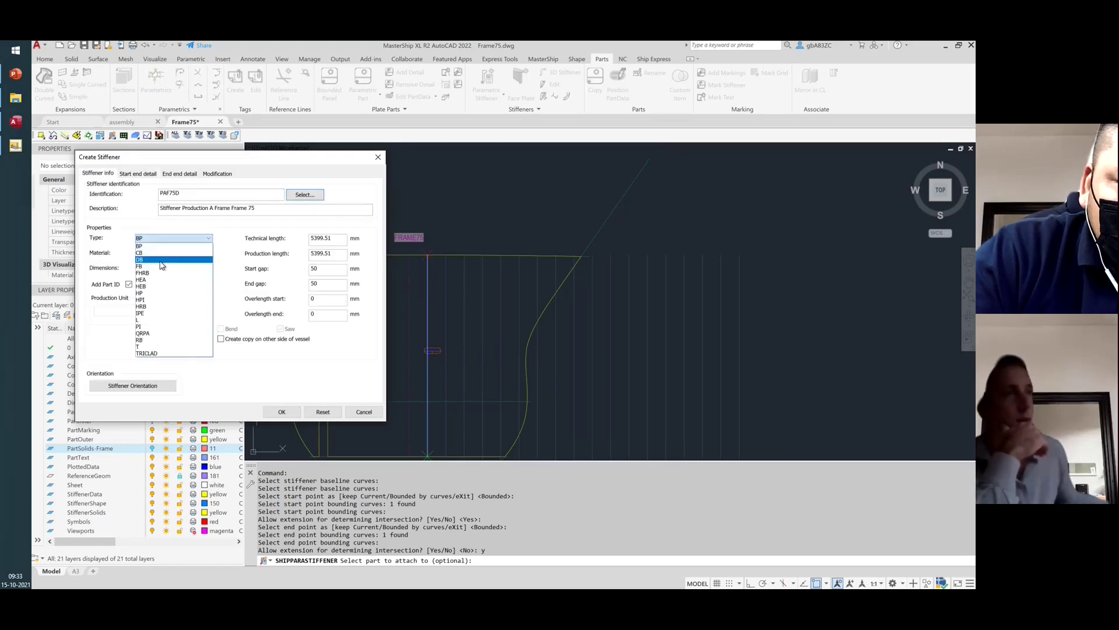
{"action": "left_click", "coordinate": [153, 295]}
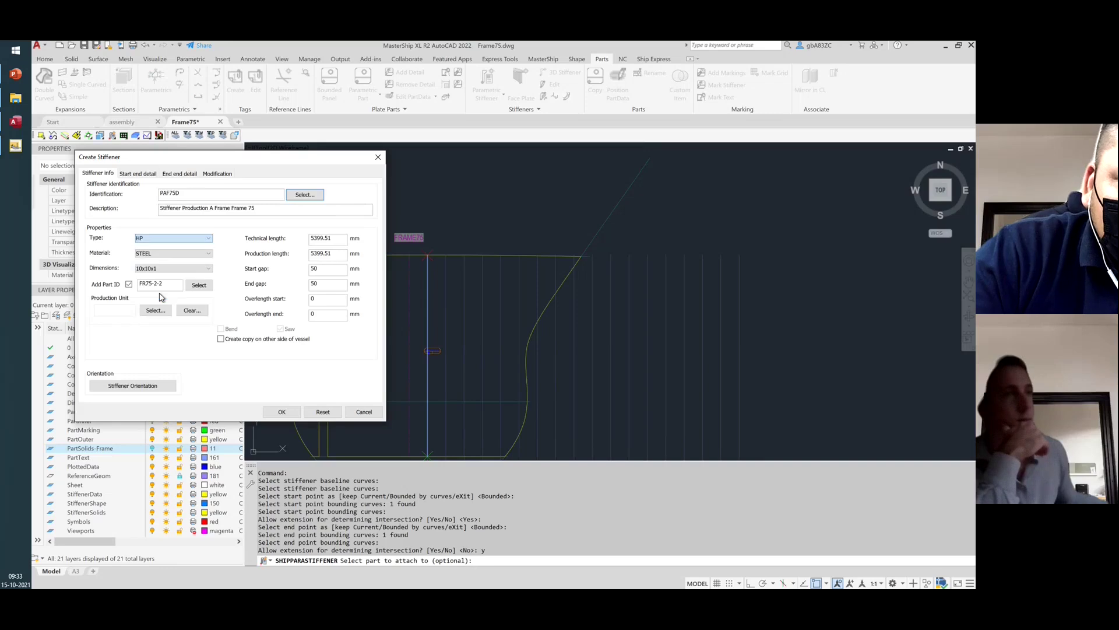
{"action": "left_click", "coordinate": [136, 174]}
{"action": "left_click", "coordinate": [99, 174]}
Set the stiffener's profile type to T with dimensions 120x60x10, keeping STEEL as the material
{"action": "left_click", "coordinate": [174, 238]}
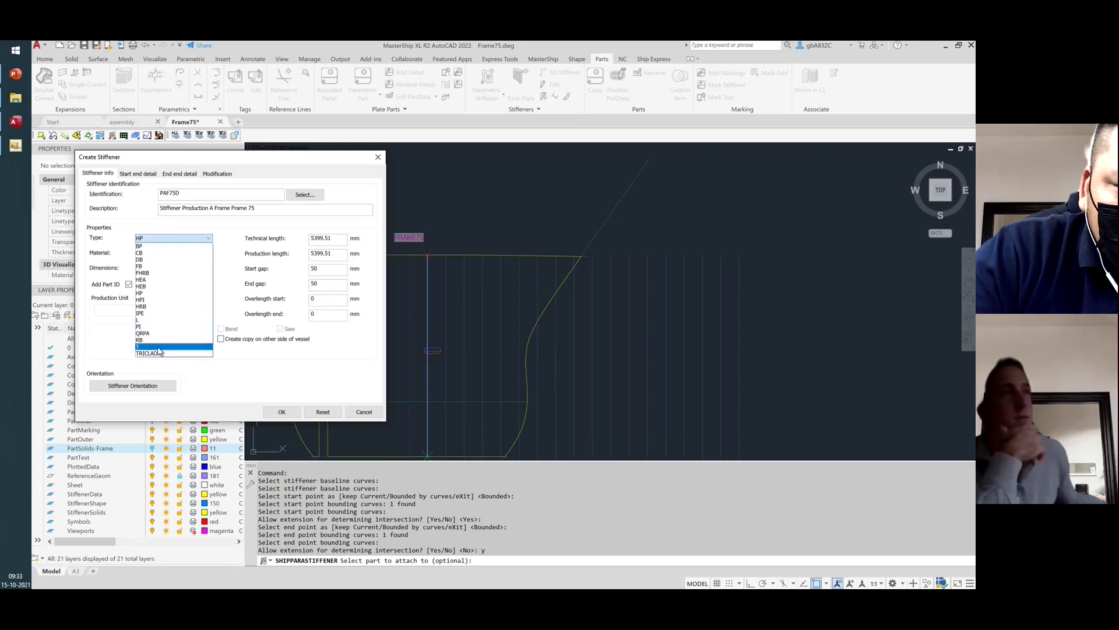
{"action": "left_click", "coordinate": [158, 348]}
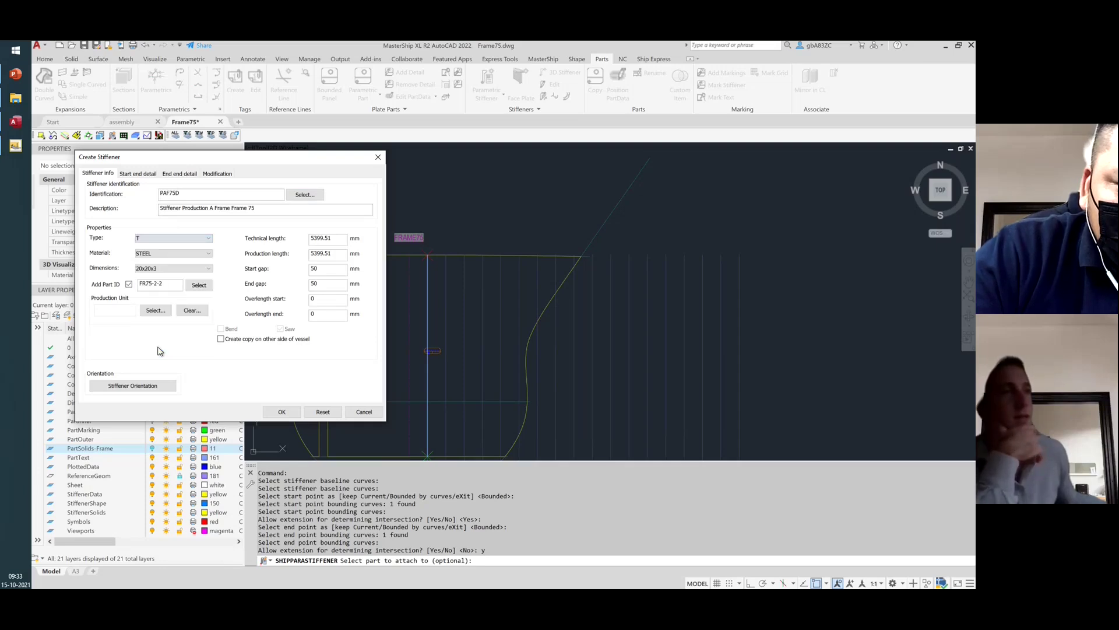
{"action": "left_click", "coordinate": [151, 257]}
{"action": "left_click", "coordinate": [151, 257]}
{"action": "left_click", "coordinate": [151, 257]}
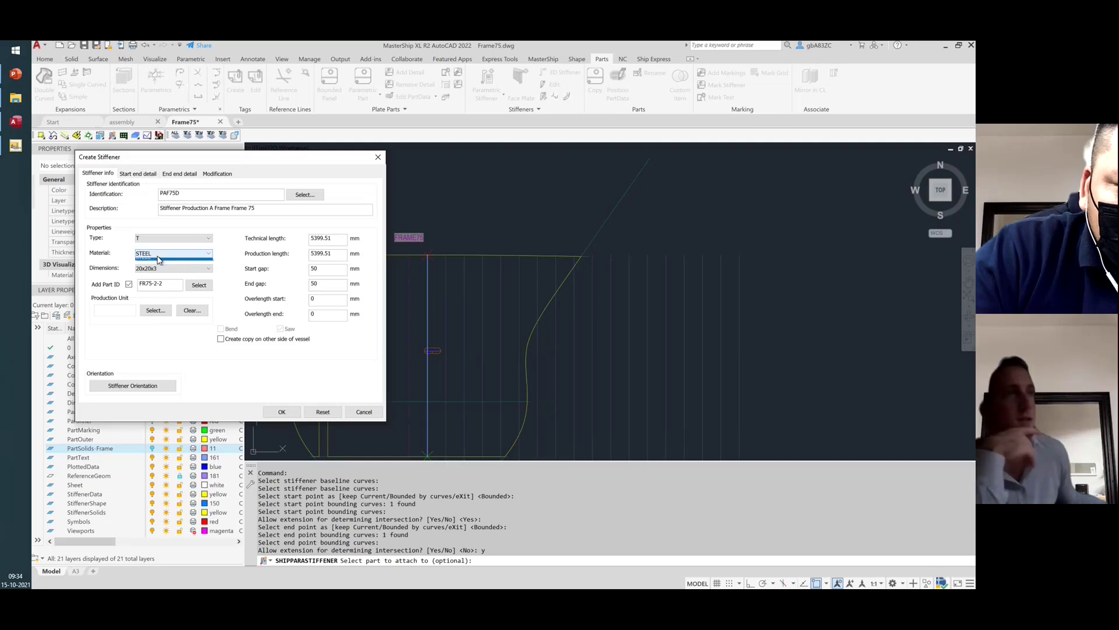
{"action": "left_click", "coordinate": [155, 268]}
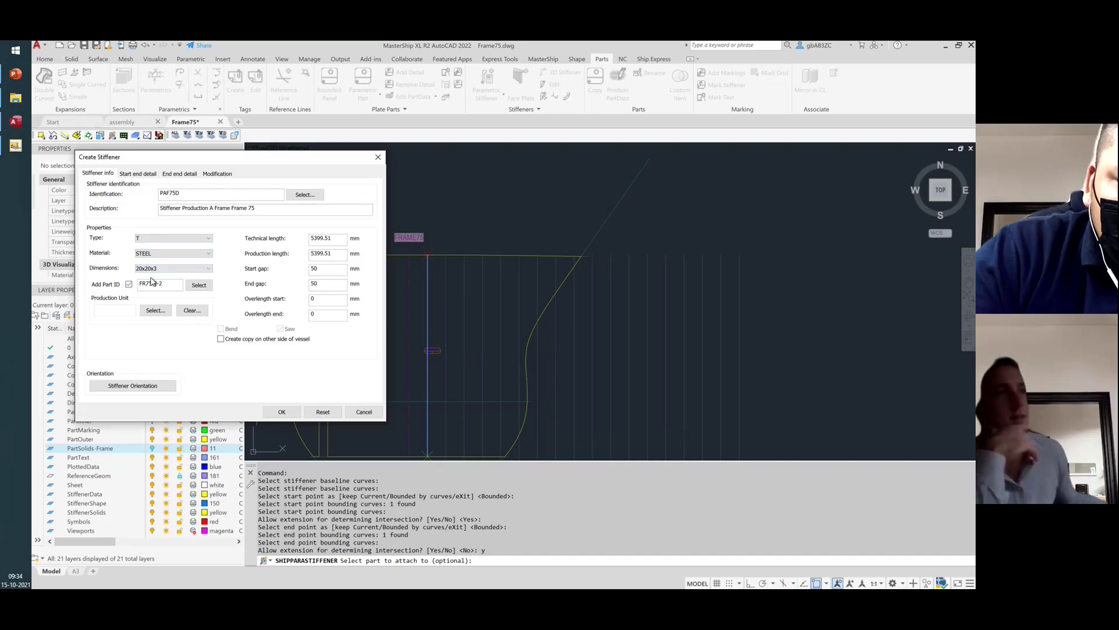
{"action": "left_click", "coordinate": [165, 269]}
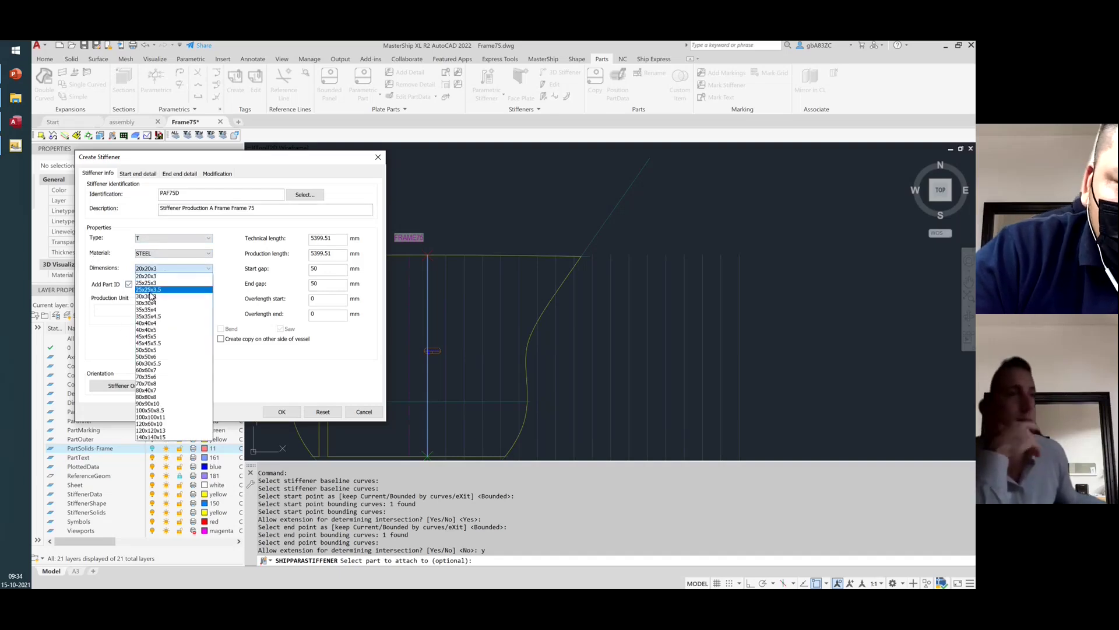
{"action": "left_click", "coordinate": [148, 425]}
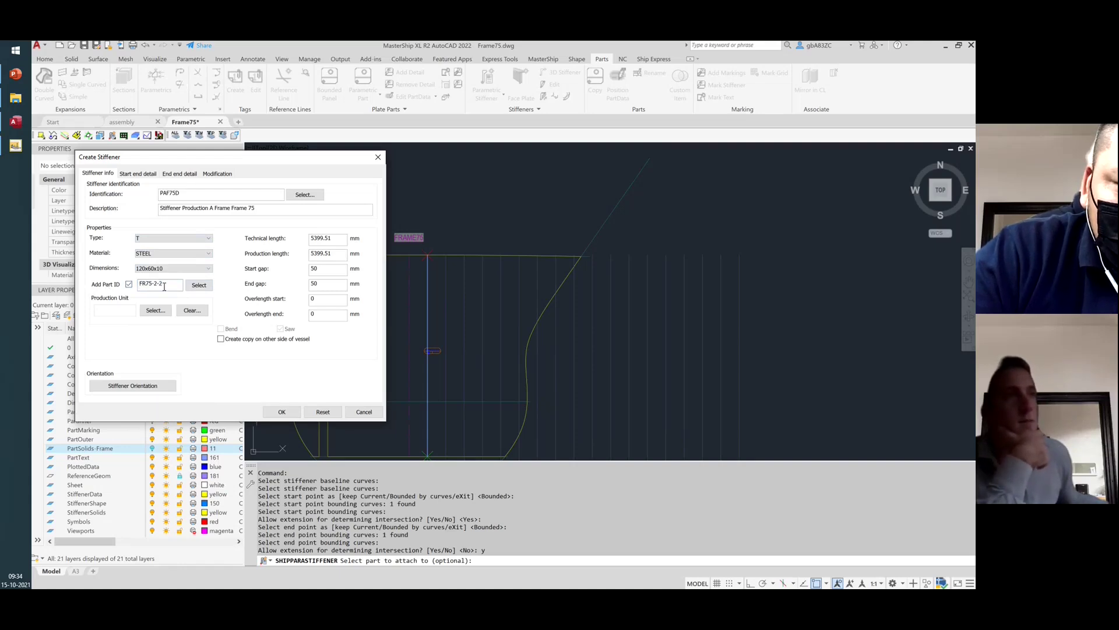
{"action": "left_click_drag", "start_coordinate": [165, 285], "coordinate": [141, 285]}
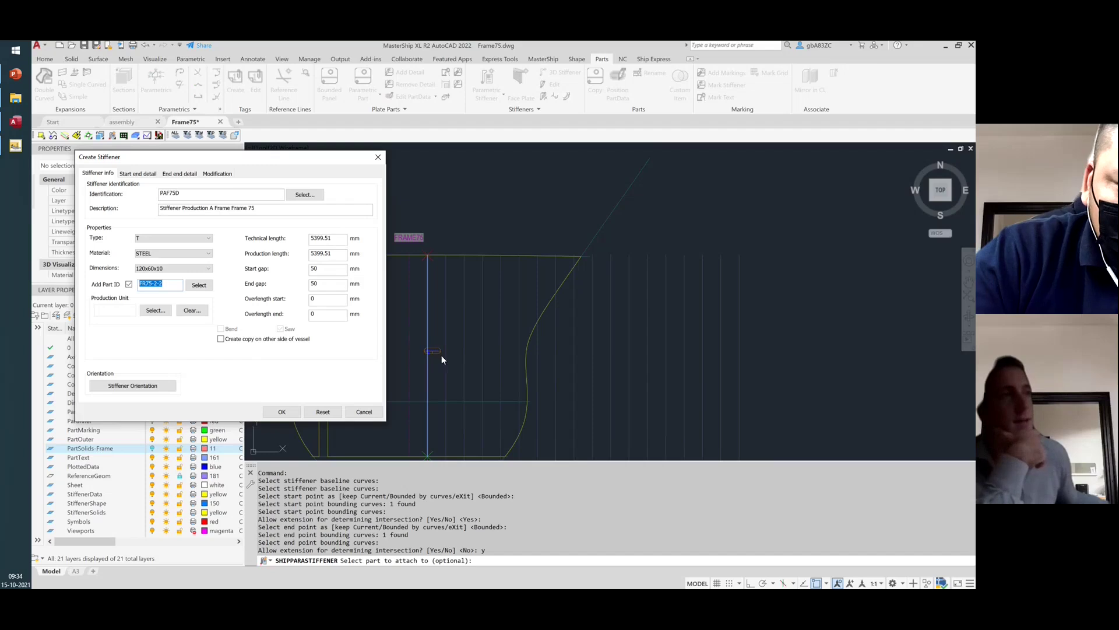
{"action": "key", "text": "End"}
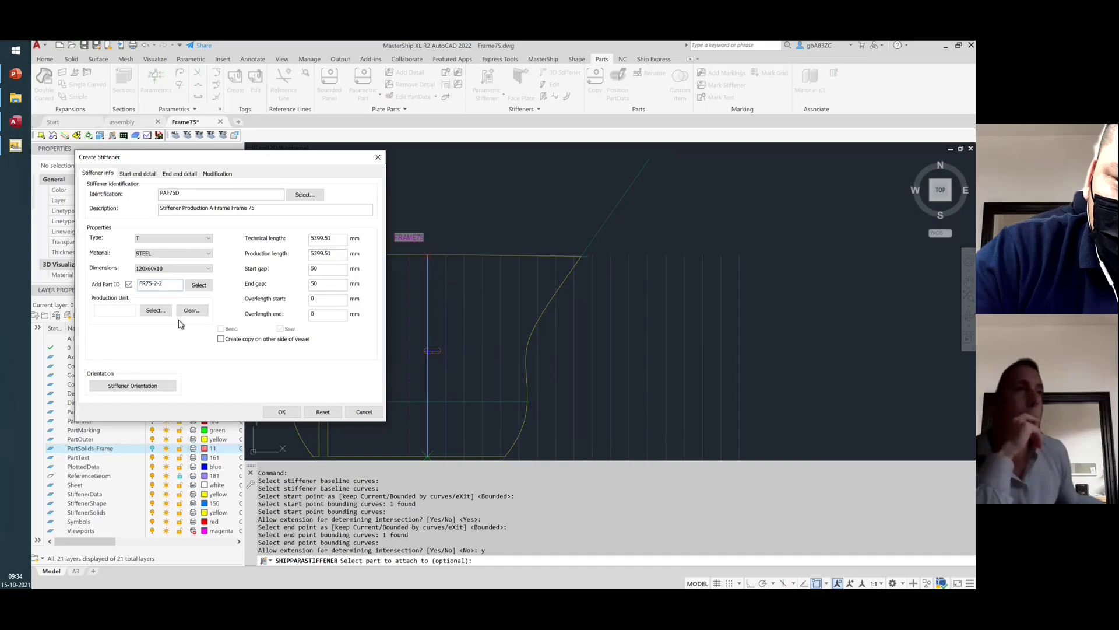
{"action": "double_click", "coordinate": [333, 239]}
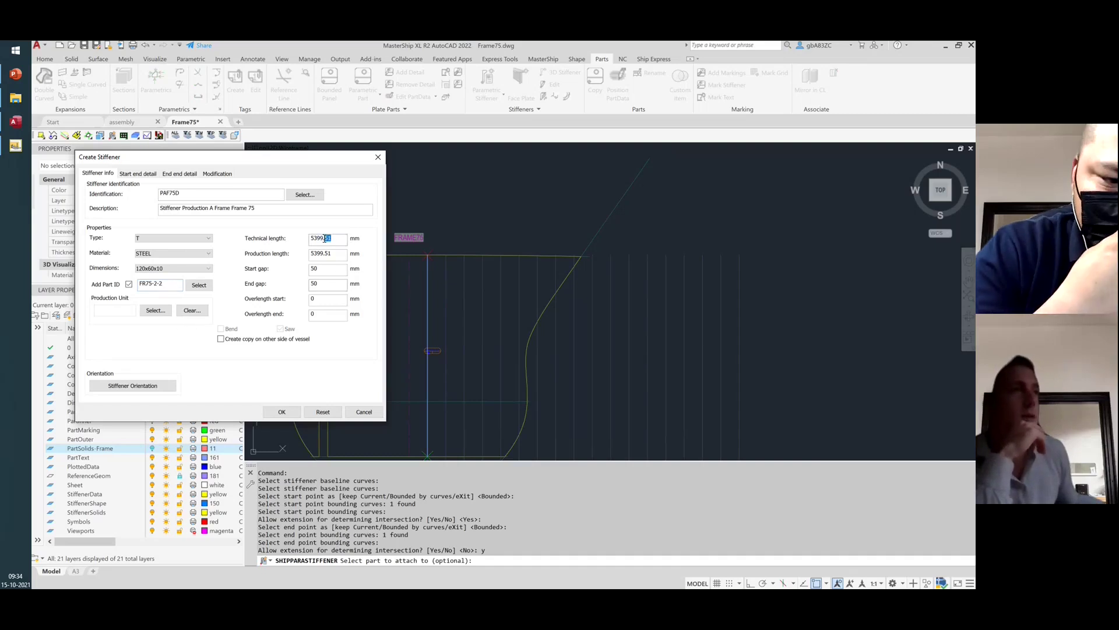
Set both the start gap and the end gap of the stiffener to 0 mm
{"action": "left_click", "coordinate": [320, 269]}
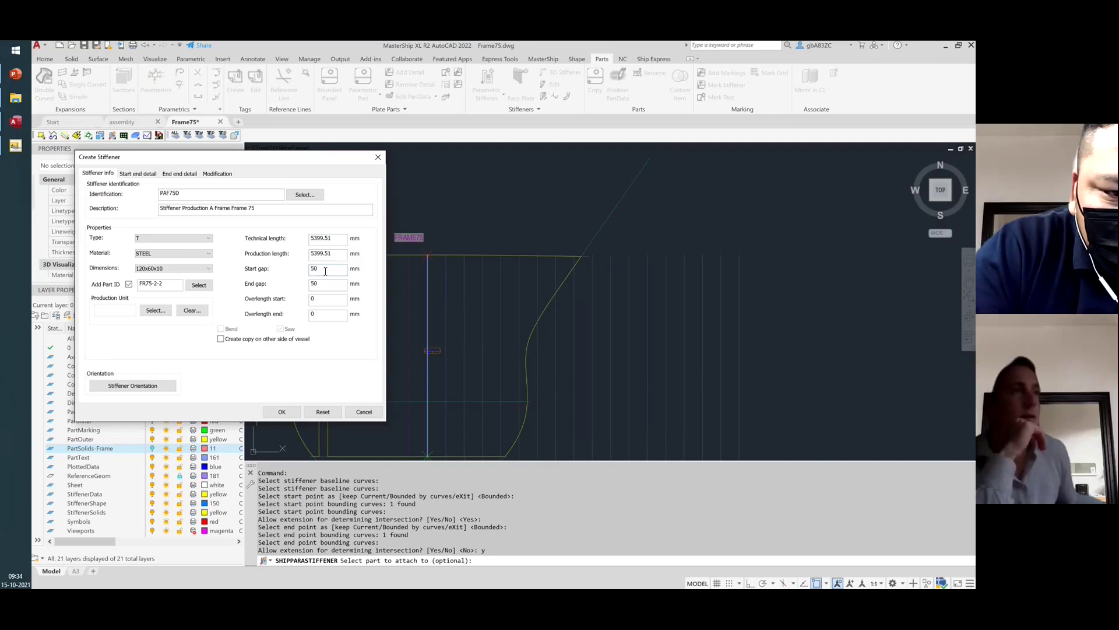
{"action": "double_click", "coordinate": [328, 270]}
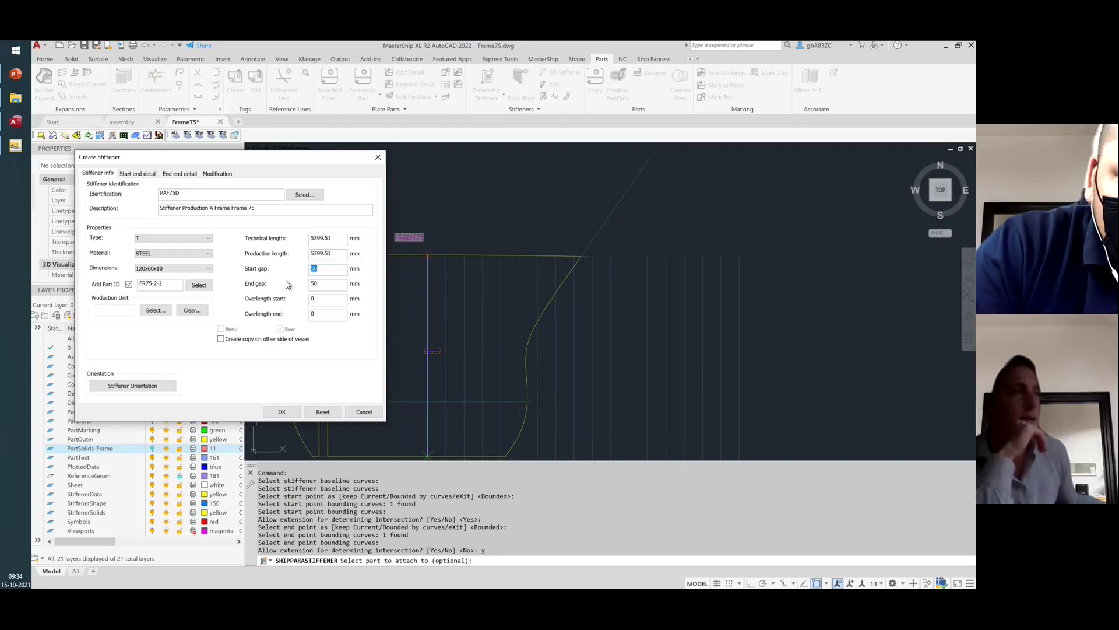
{"action": "type", "text": "0"}
{"action": "left_click", "coordinate": [310, 285]}
{"action": "double_click", "coordinate": [310, 284]}
{"action": "type", "text": "0"}
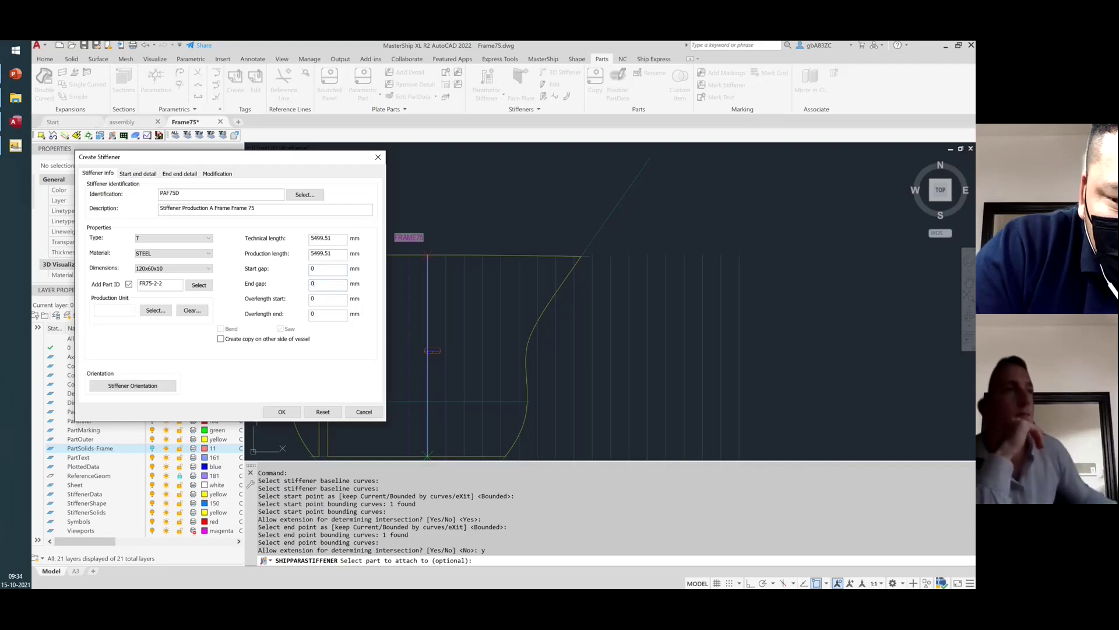
Check the start end detail and create the stiffener, placing its label above the plate with a leader from the stiffener's upper part
{"action": "left_click", "coordinate": [137, 173]}
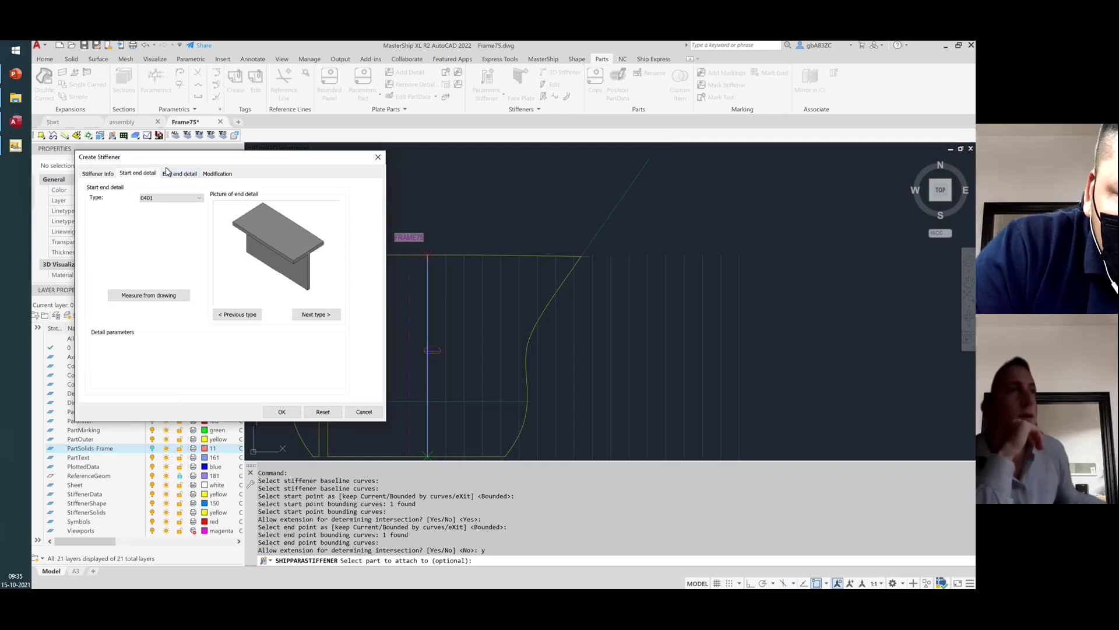
{"action": "left_click", "coordinate": [98, 173]}
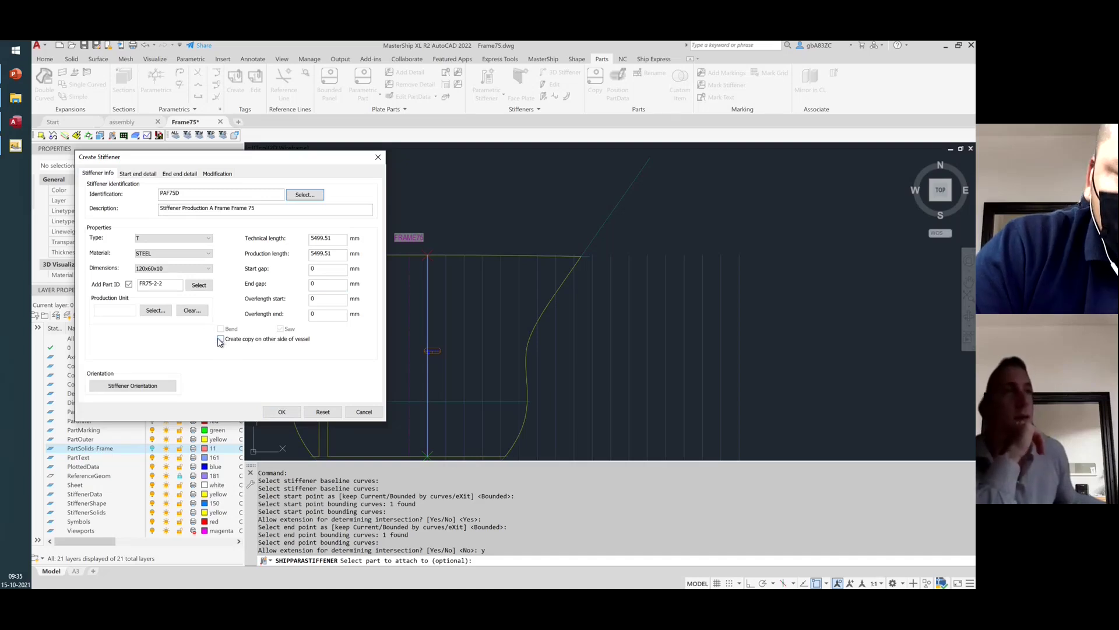
{"action": "left_click", "coordinate": [284, 412]}
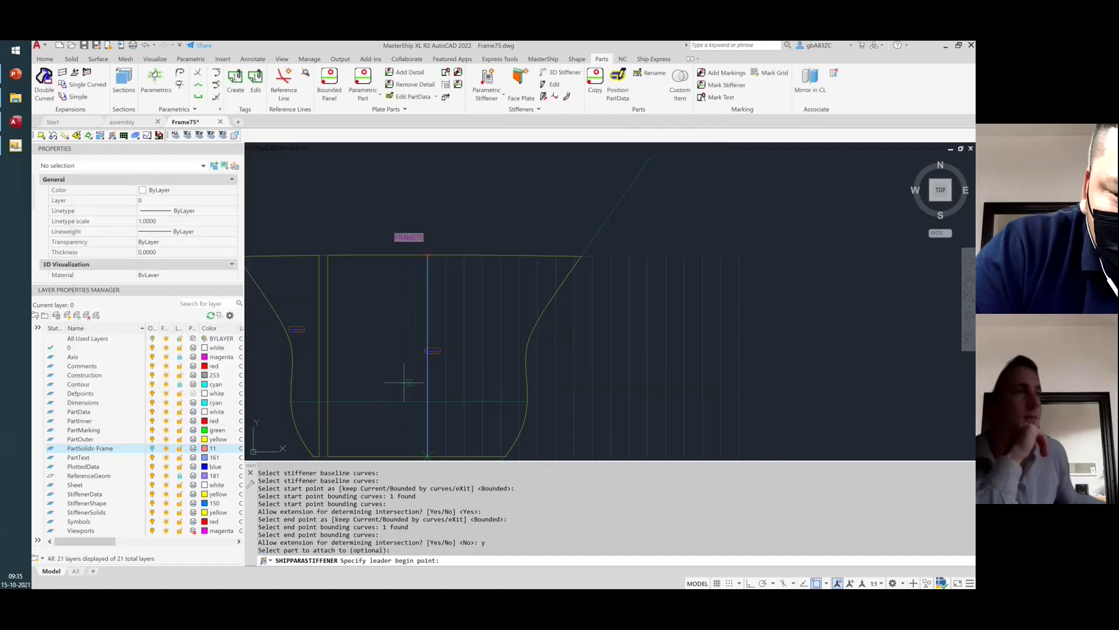
{"action": "left_click", "coordinate": [427, 287]}
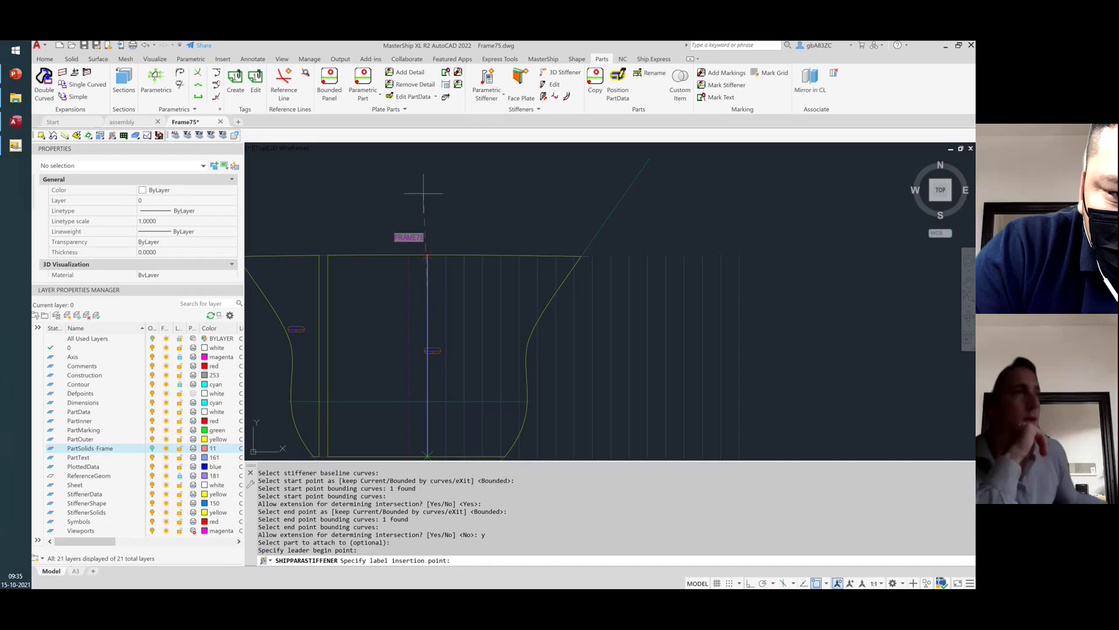
{"action": "left_click", "coordinate": [387, 205]}
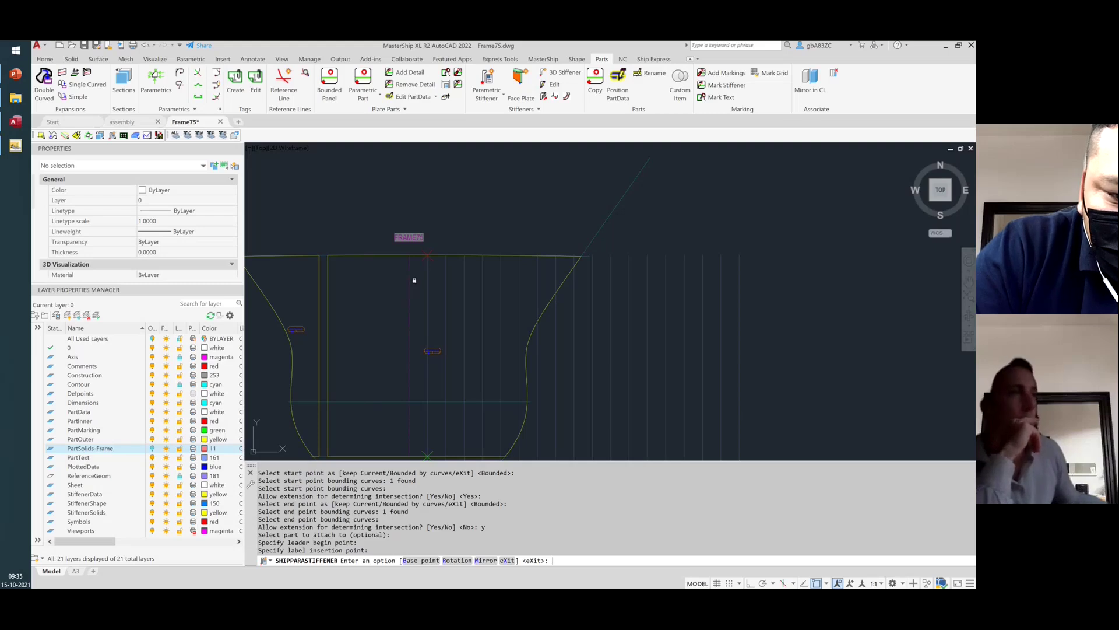
{"action": "key", "text": "Return"}
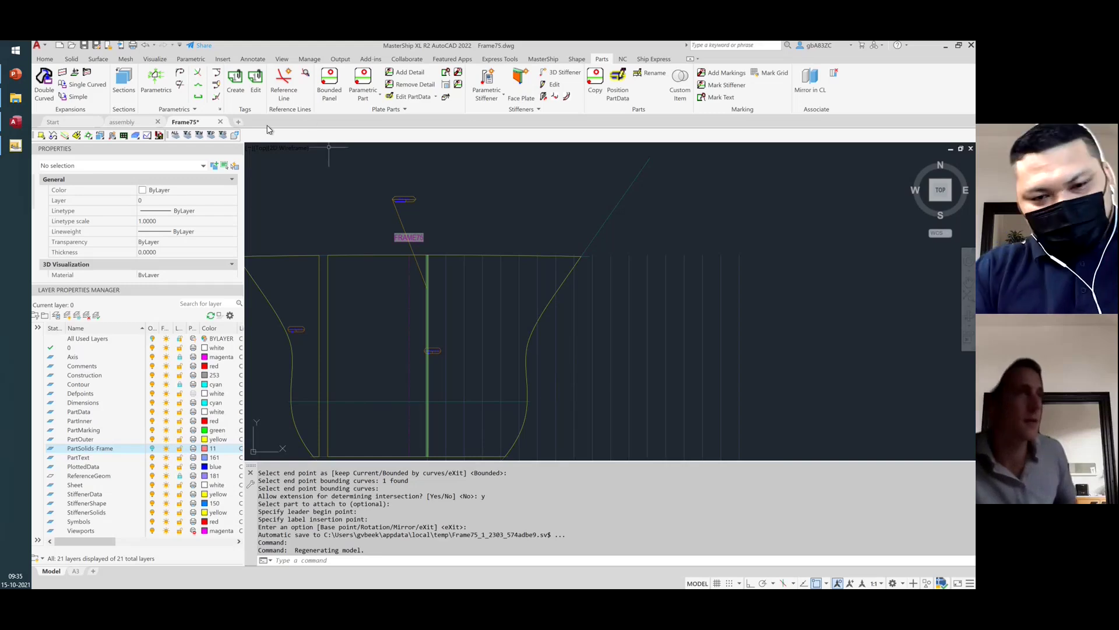
Display the frame in the Shaded with edges visual style from an oblique 3D view
{"action": "left_click", "coordinate": [292, 147]}
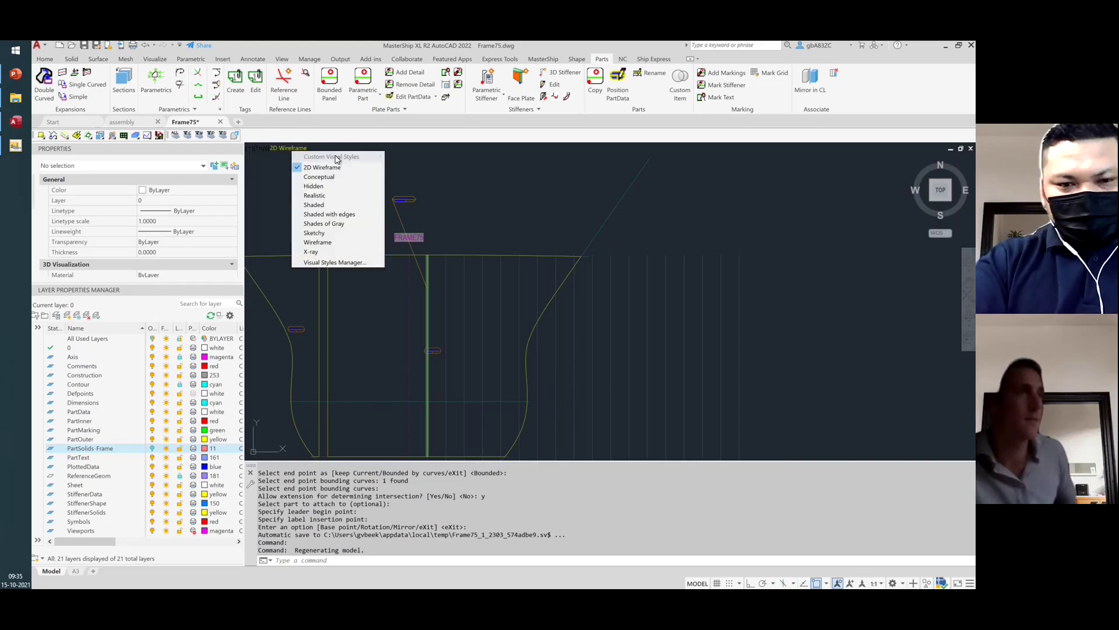
{"action": "left_click", "coordinate": [330, 213]}
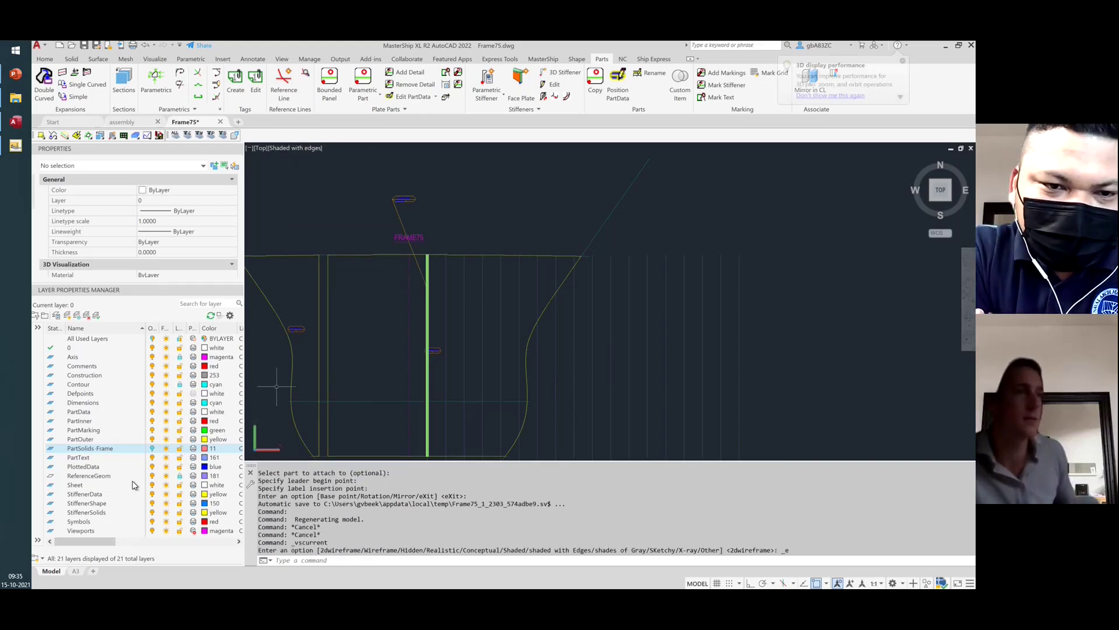
{"action": "middle_click_drag", "start_coordinate": [635, 409], "coordinate": [666, 304], "text": "shift"}
{"action": "scroll", "coordinate": [586, 364], "scroll_direction": "up", "scroll_amount": 6}
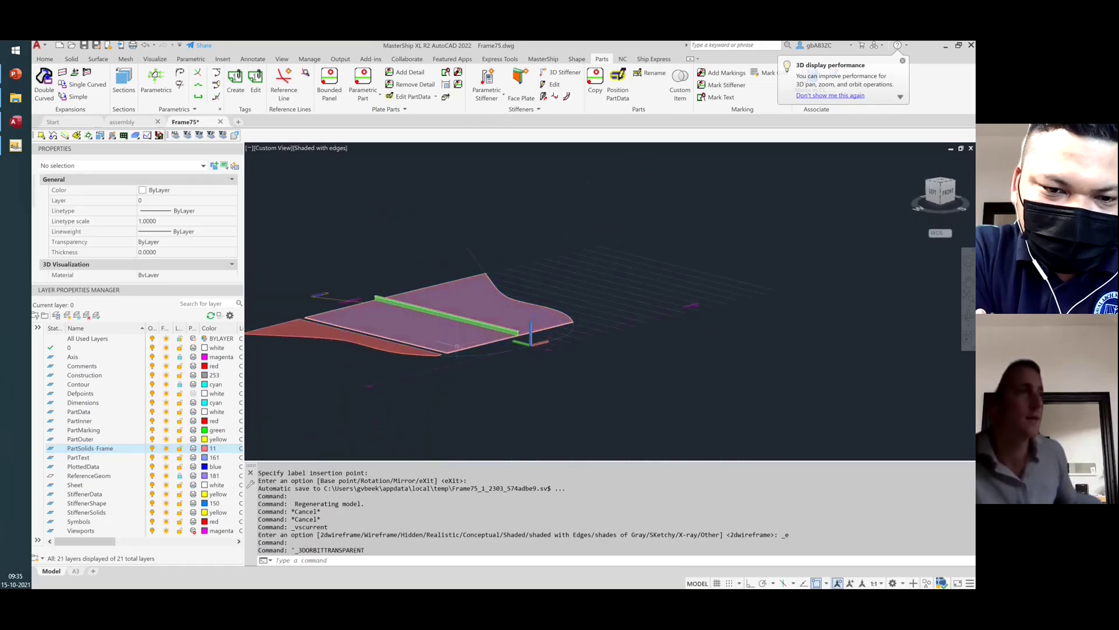
Examine the T stiffener's end profile and how it sits along the large frame plate in 3D
{"action": "scroll", "coordinate": [586, 365], "scroll_direction": "up", "scroll_amount": 5}
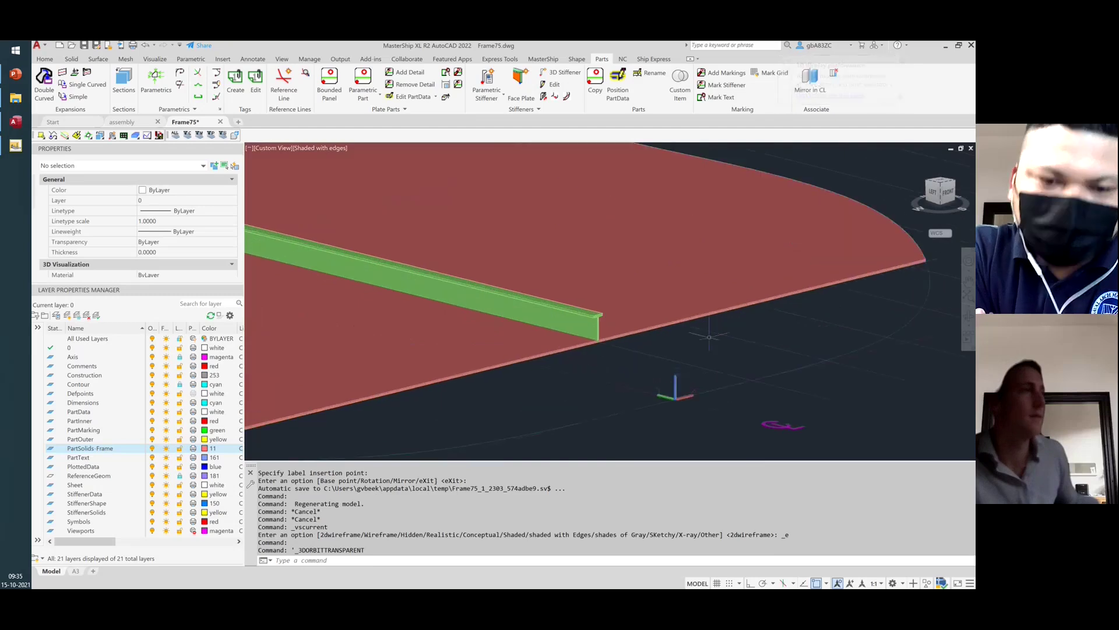
{"action": "scroll", "coordinate": [626, 392], "scroll_direction": "down", "scroll_amount": 3}
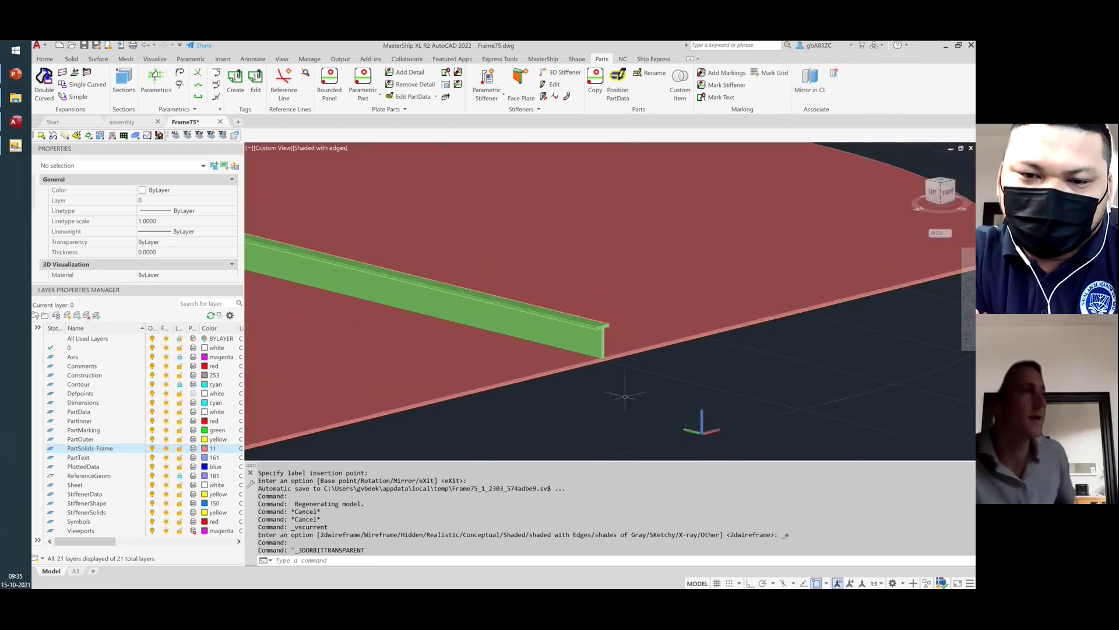
{"action": "scroll", "coordinate": [620, 399], "scroll_direction": "down", "scroll_amount": 2}
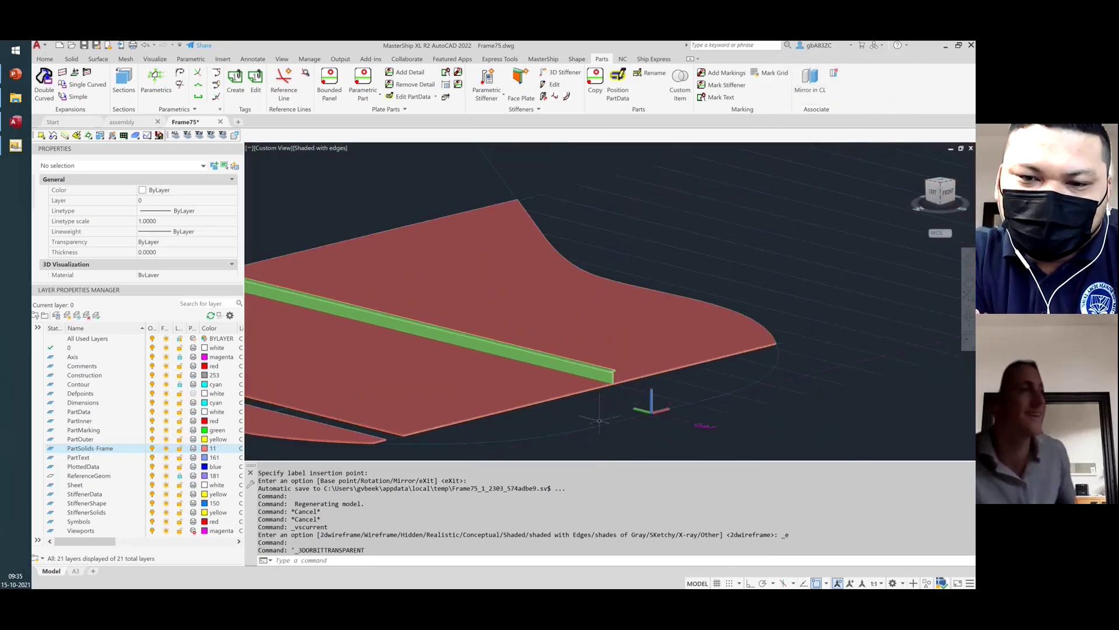
{"action": "scroll", "coordinate": [595, 408], "scroll_direction": "up", "scroll_amount": 1}
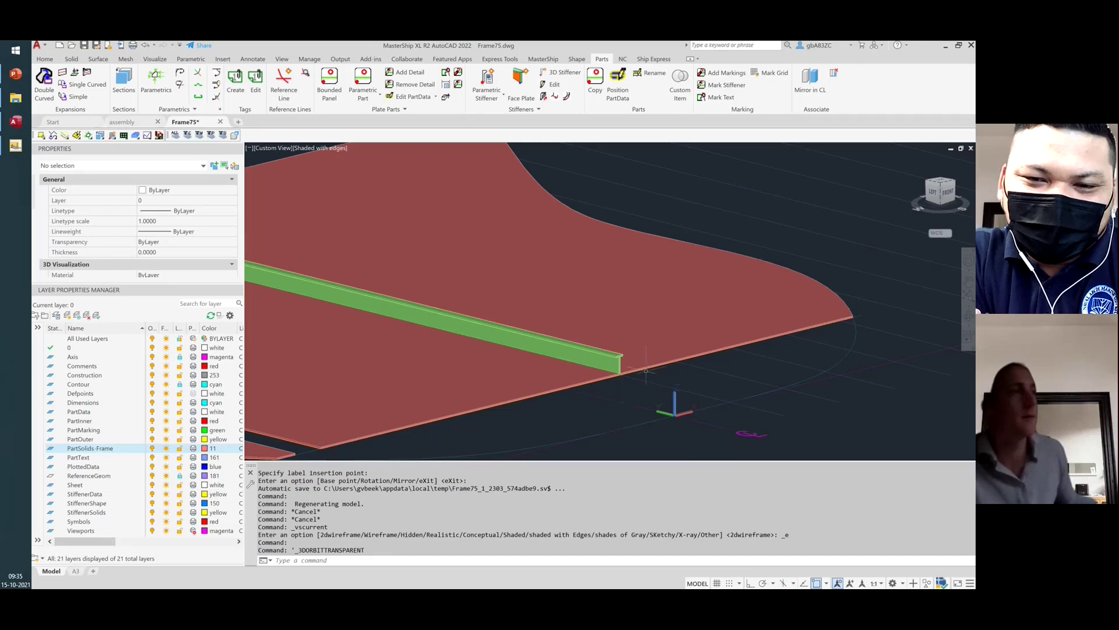
{"action": "scroll", "coordinate": [580, 351], "scroll_direction": "down", "scroll_amount": 1}
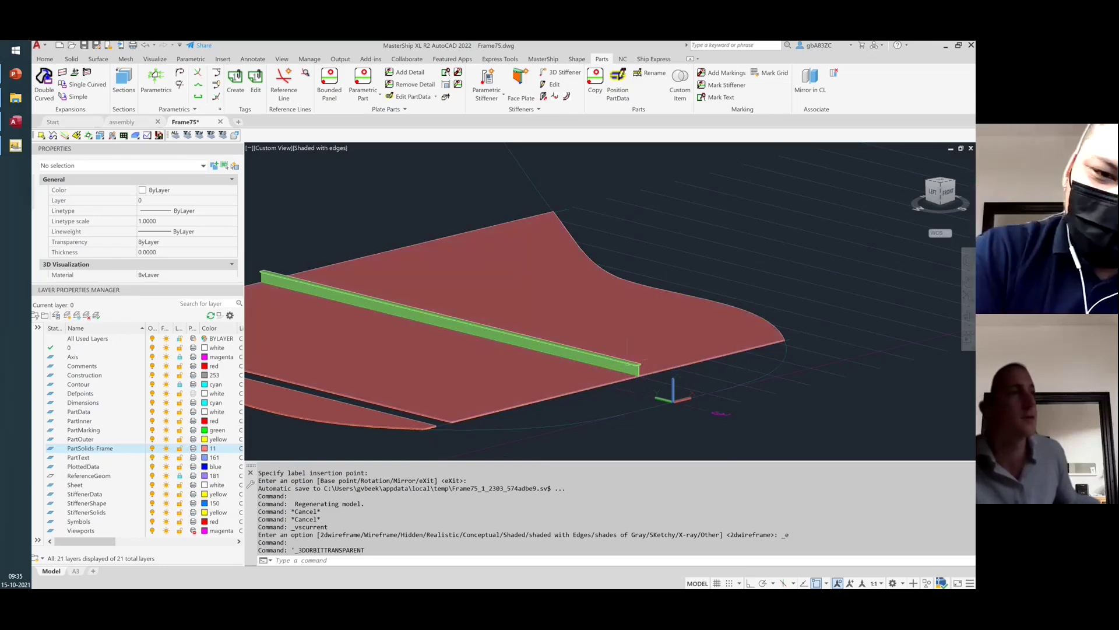
{"action": "scroll", "coordinate": [641, 388], "scroll_direction": "down", "scroll_amount": 3}
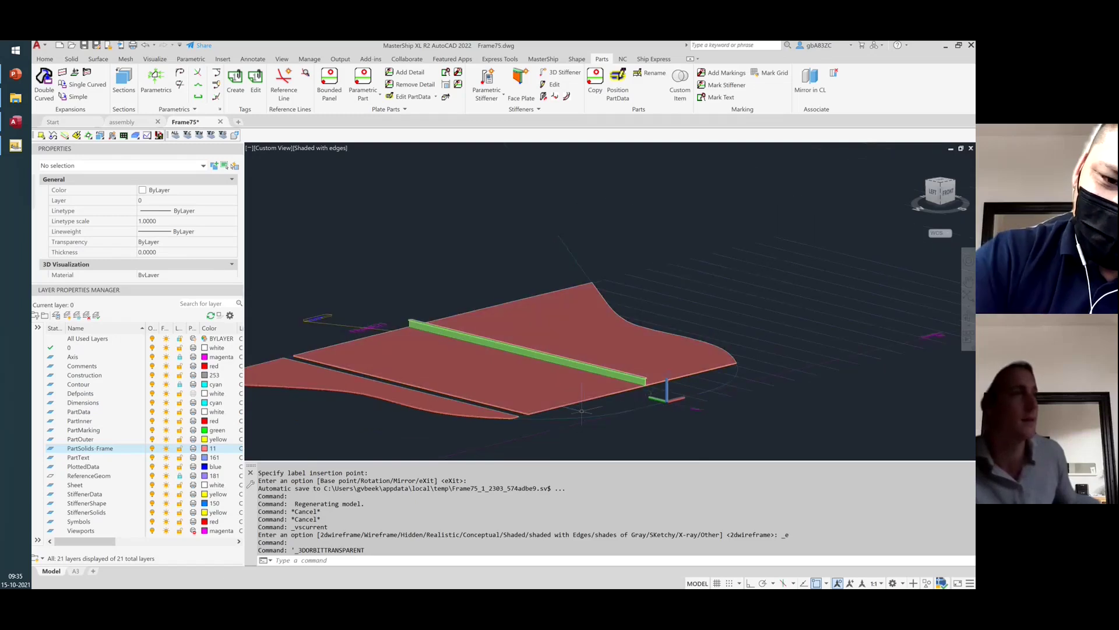
{"action": "scroll", "coordinate": [585, 409], "scroll_direction": "up", "scroll_amount": 2}
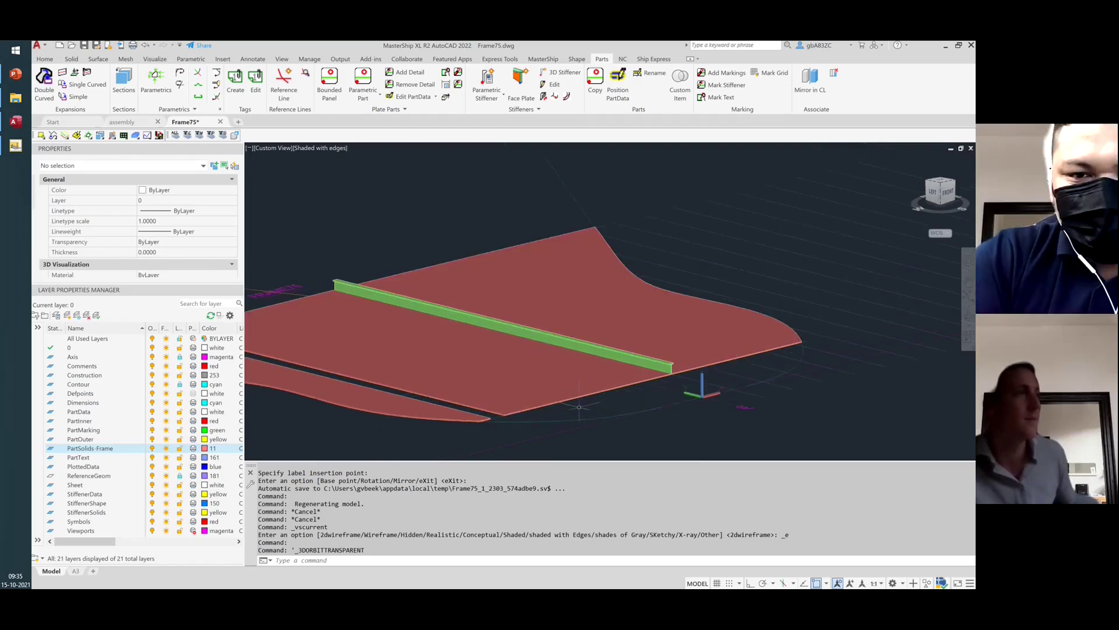
{"action": "scroll", "coordinate": [625, 396], "scroll_direction": "down", "scroll_amount": 2}
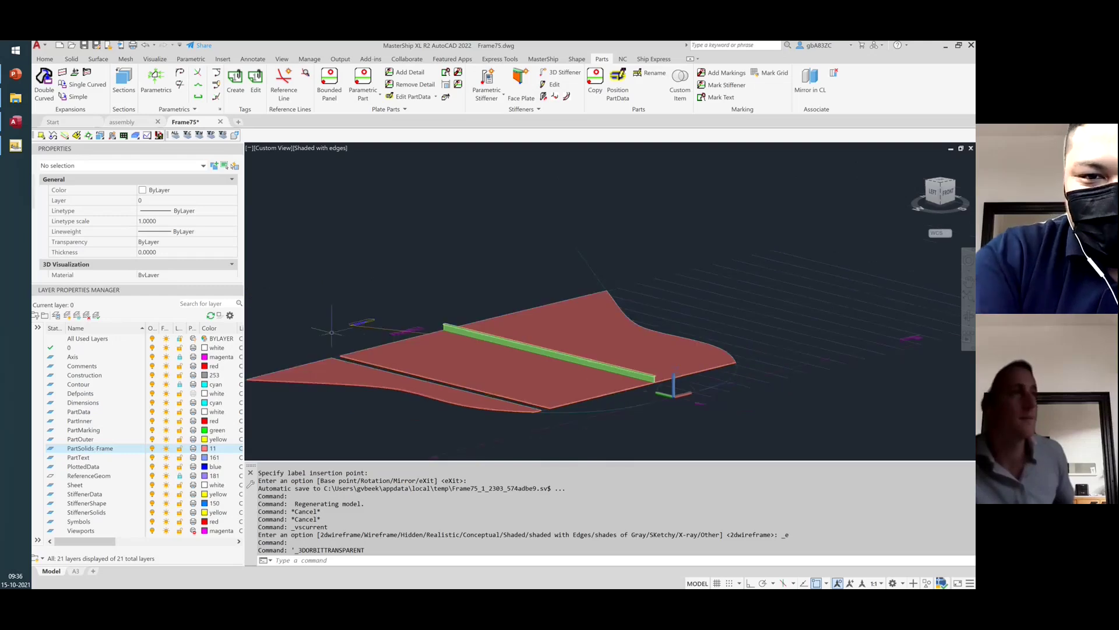
Open the stiffener properties of the T stiffener on the large frame plate for editing
{"action": "left_click", "coordinate": [554, 87]}
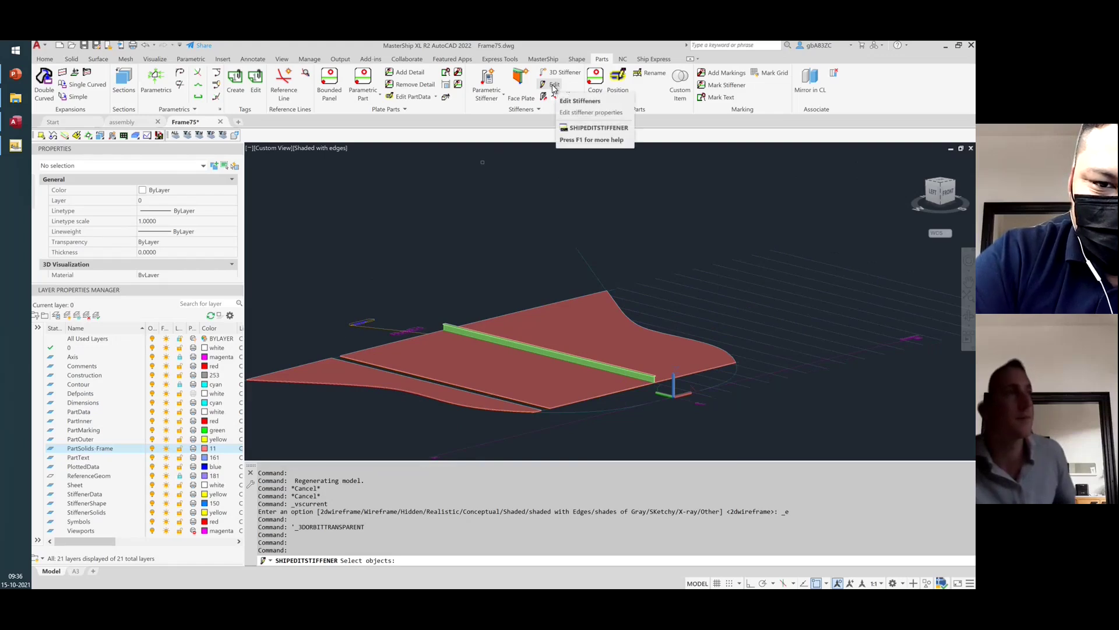
{"action": "key", "text": "Escape"}
{"action": "type", "text": "shipeditst"}
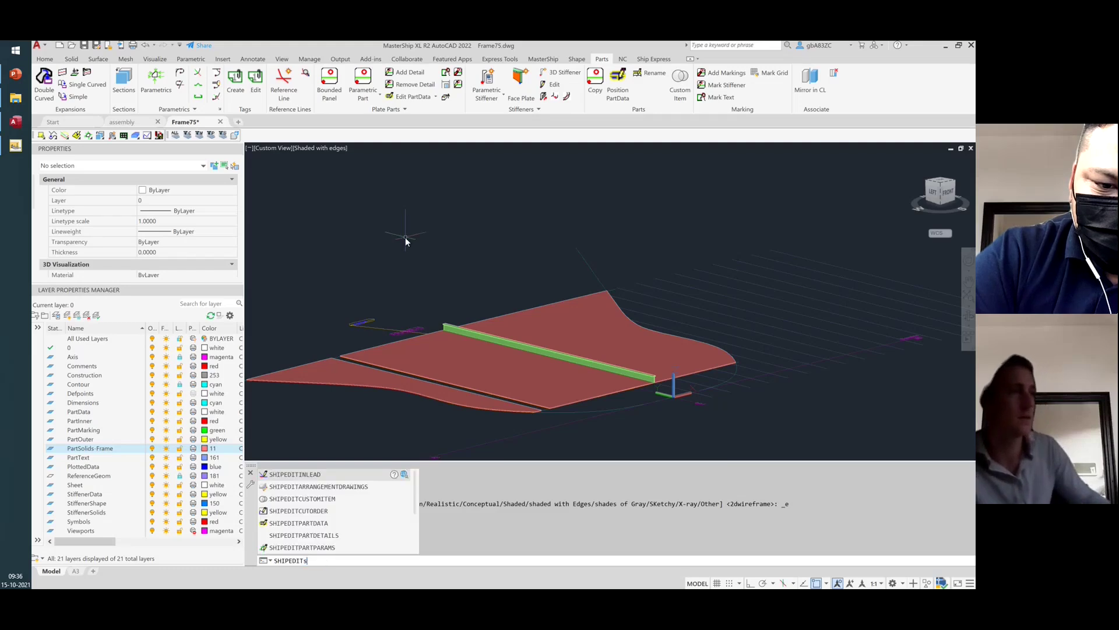
{"action": "key", "text": "Return"}
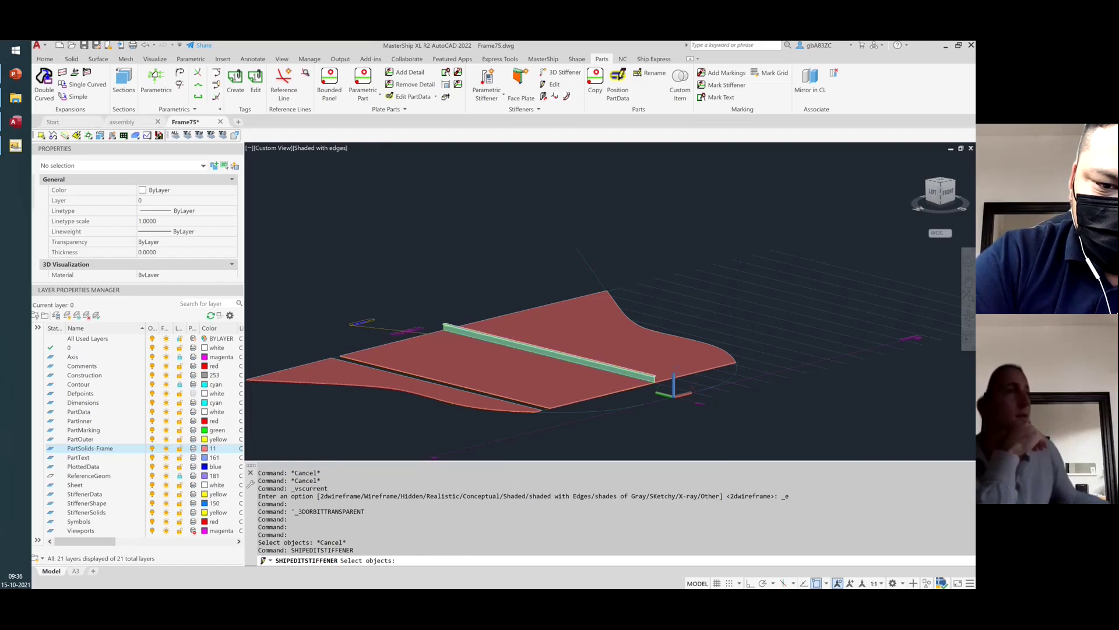
{"action": "left_click", "coordinate": [548, 352]}
{"action": "left_click", "coordinate": [548, 352]}
{"action": "left_click", "coordinate": [548, 352]}
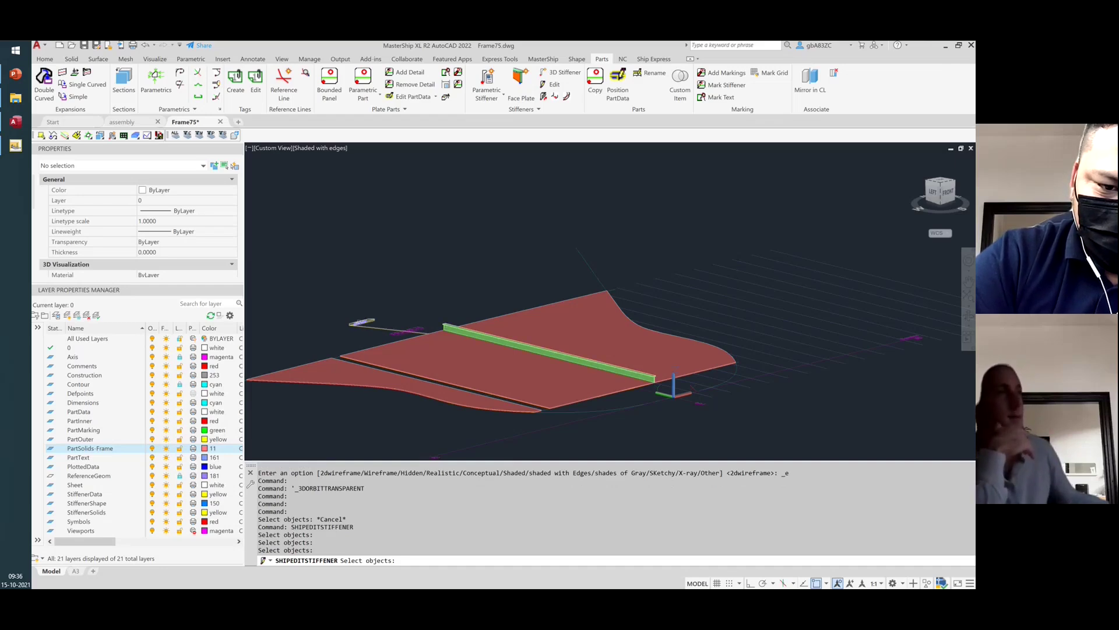
{"action": "key", "text": "Return"}
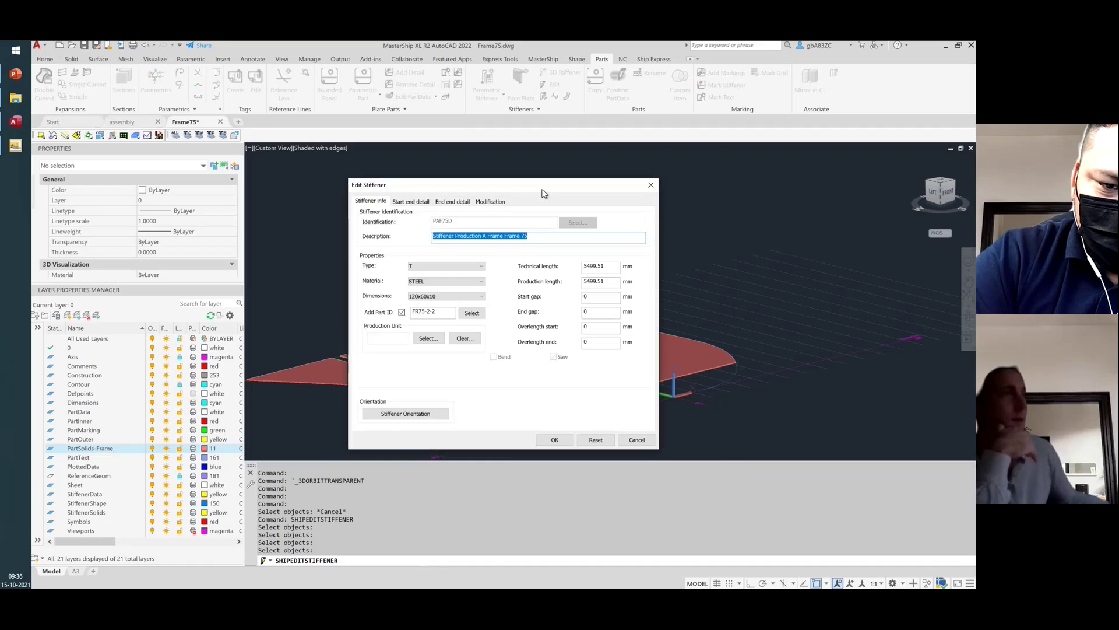
Set both the start gap and the end gap of the stiffener to 50 mm
{"action": "left_click_drag", "start_coordinate": [542, 194], "coordinate": [238, 180]}
{"action": "double_click", "coordinate": [288, 285]}
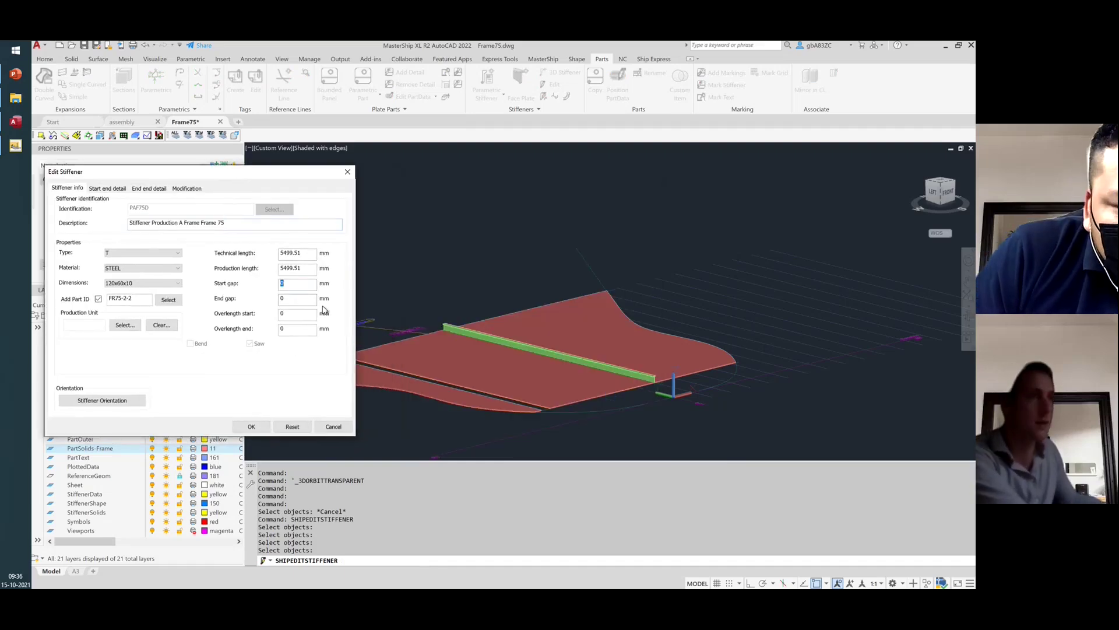
{"action": "type", "text": "50"}
{"action": "double_click", "coordinate": [299, 299]}
{"action": "type", "text": "50"}
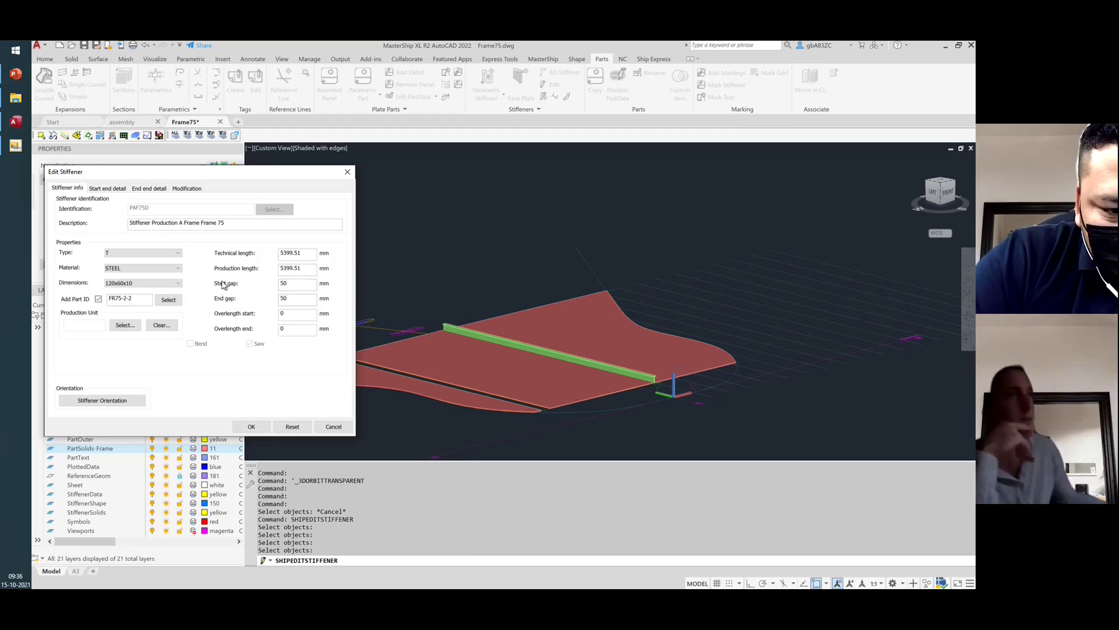
Compare the available start end details of the stiffener and choose type 0459
{"action": "left_click", "coordinate": [110, 189]}
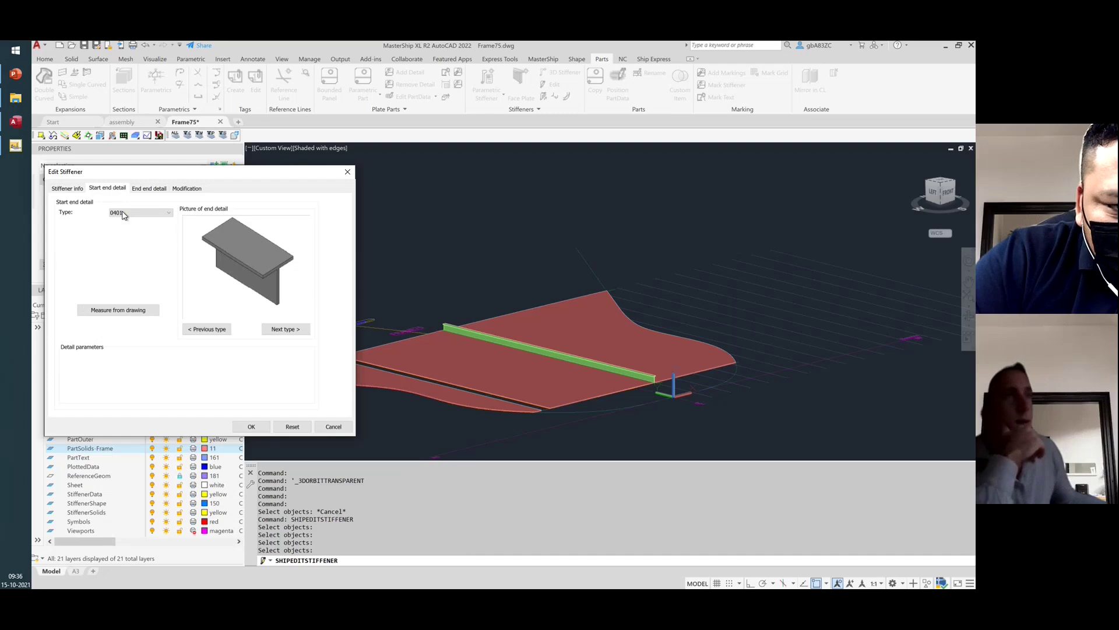
{"action": "left_click", "coordinate": [129, 214]}
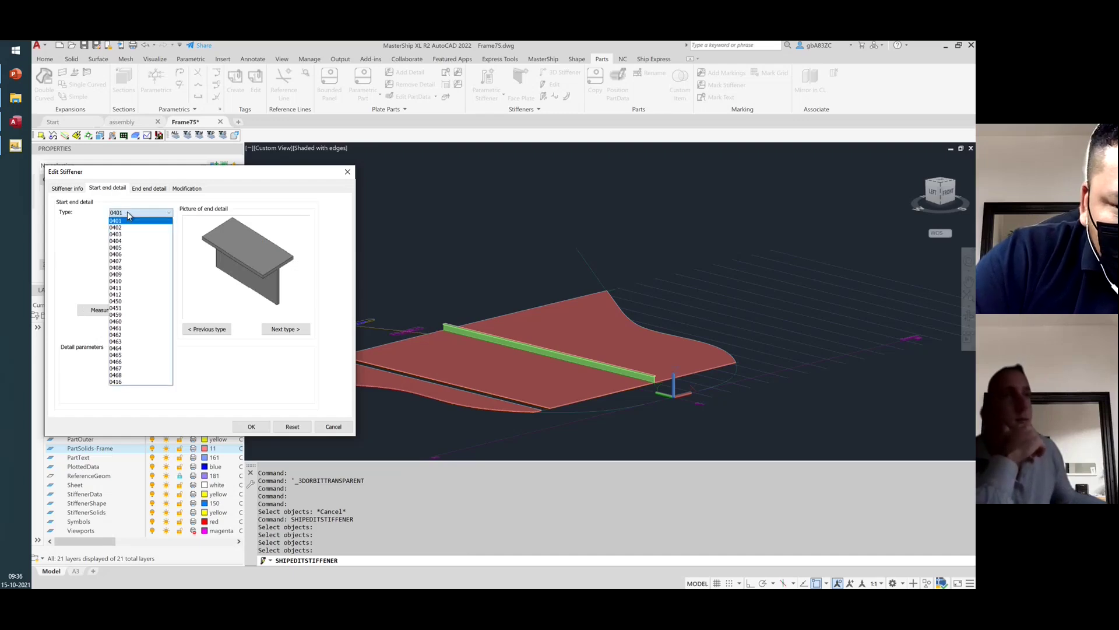
{"action": "left_click", "coordinate": [124, 301]}
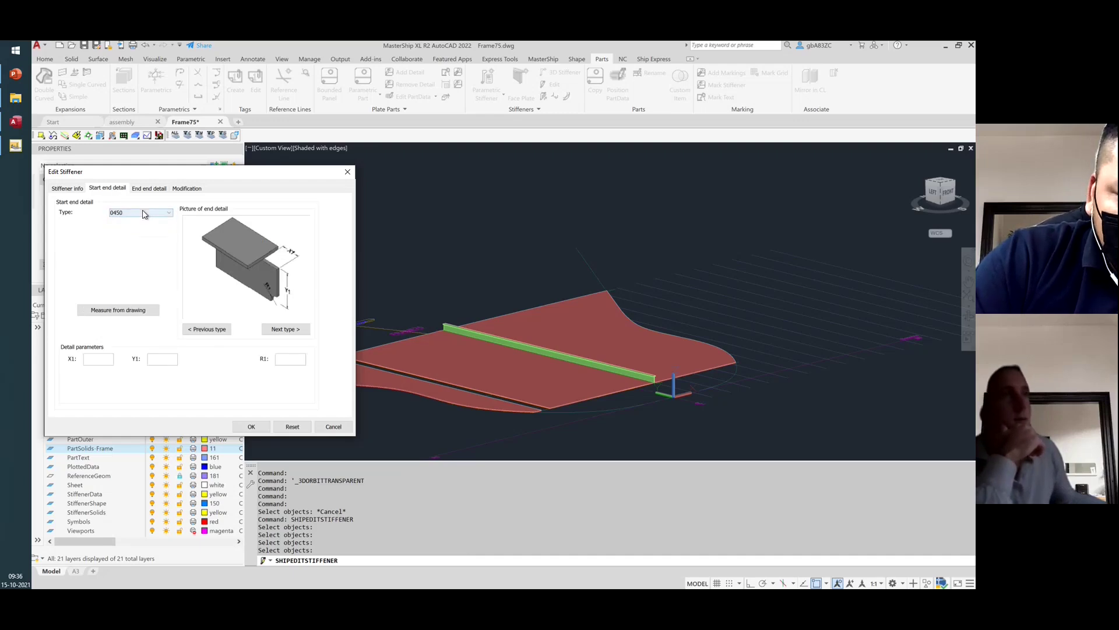
{"action": "scroll", "coordinate": [144, 214], "scroll_direction": "up", "scroll_amount": 5}
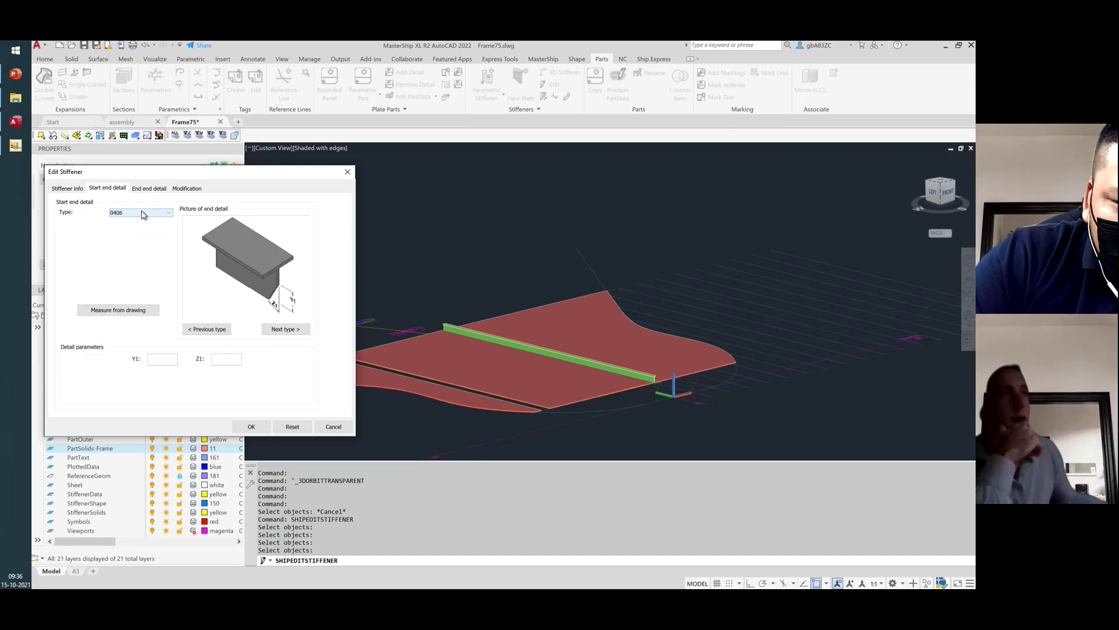
{"action": "scroll", "coordinate": [144, 214], "scroll_direction": "down", "scroll_amount": 6}
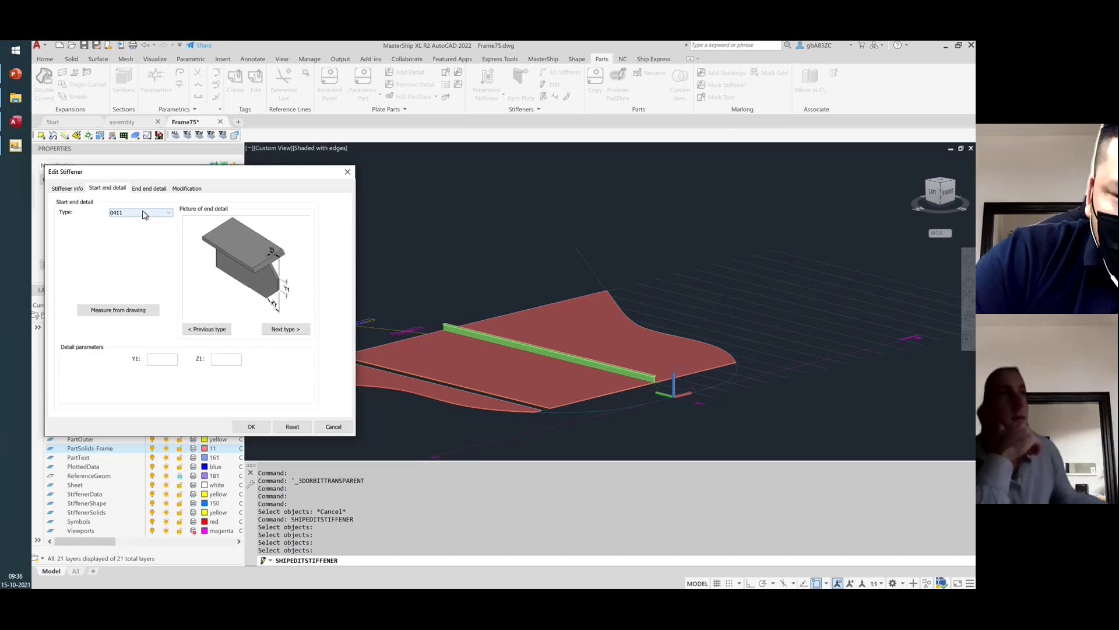
{"action": "scroll", "coordinate": [143, 214], "scroll_direction": "down", "scroll_amount": 2}
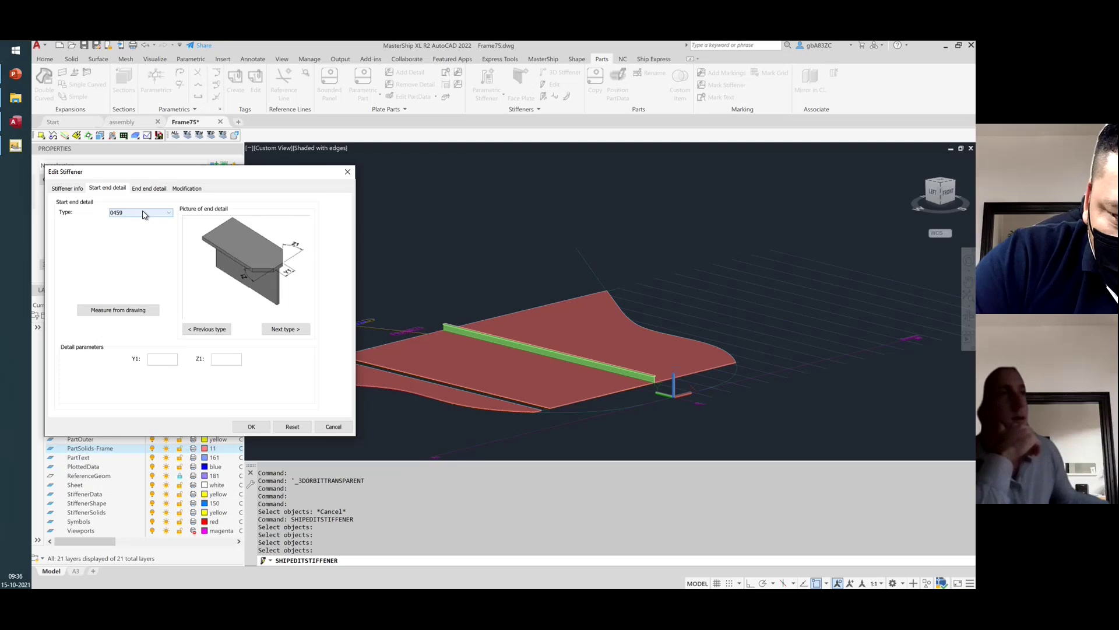
{"action": "scroll", "coordinate": [143, 214], "scroll_direction": "down", "scroll_amount": 1}
{"action": "scroll", "coordinate": [144, 214], "scroll_direction": "up", "scroll_amount": 2}
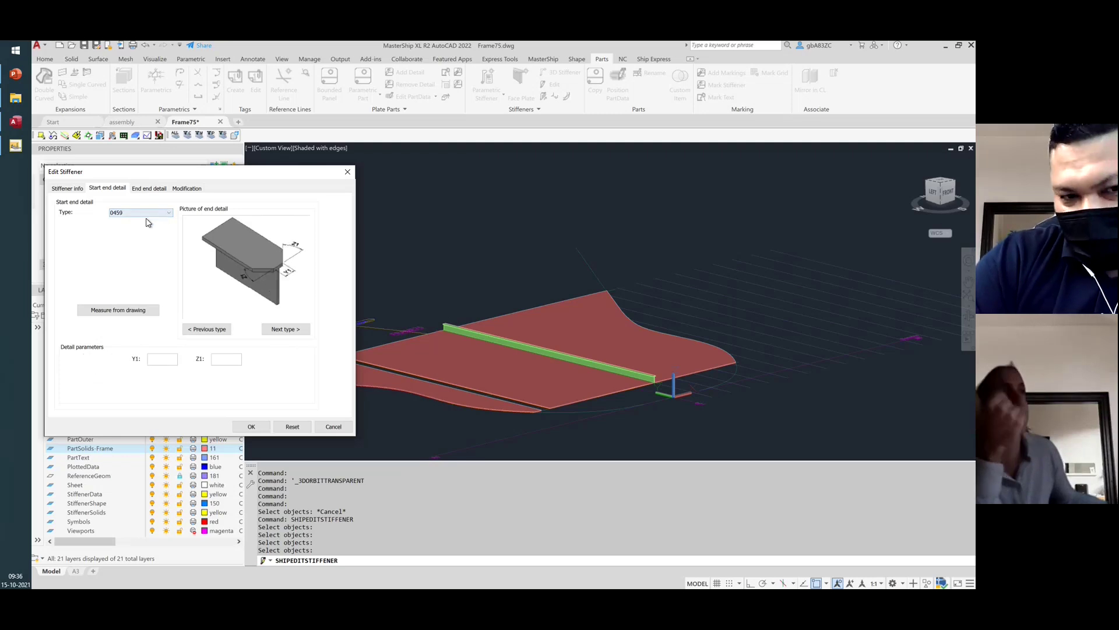
Try 45 for the start end detail's Y1 parameter and compare the neighbouring detail types before returning to 0459
{"action": "left_click", "coordinate": [167, 359]}
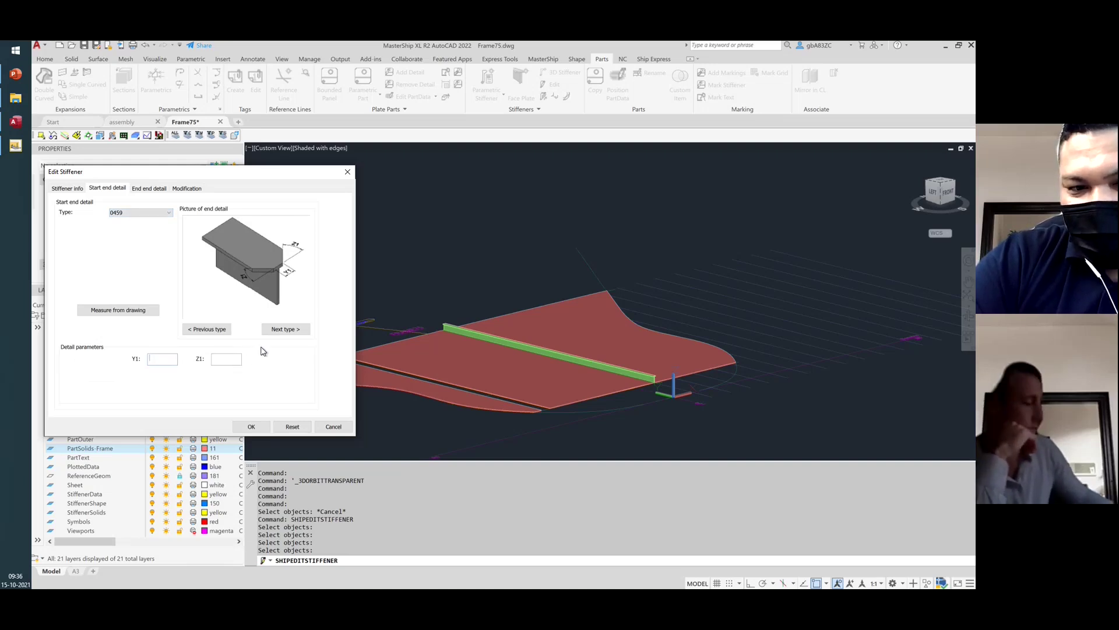
{"action": "type", "text": "45"}
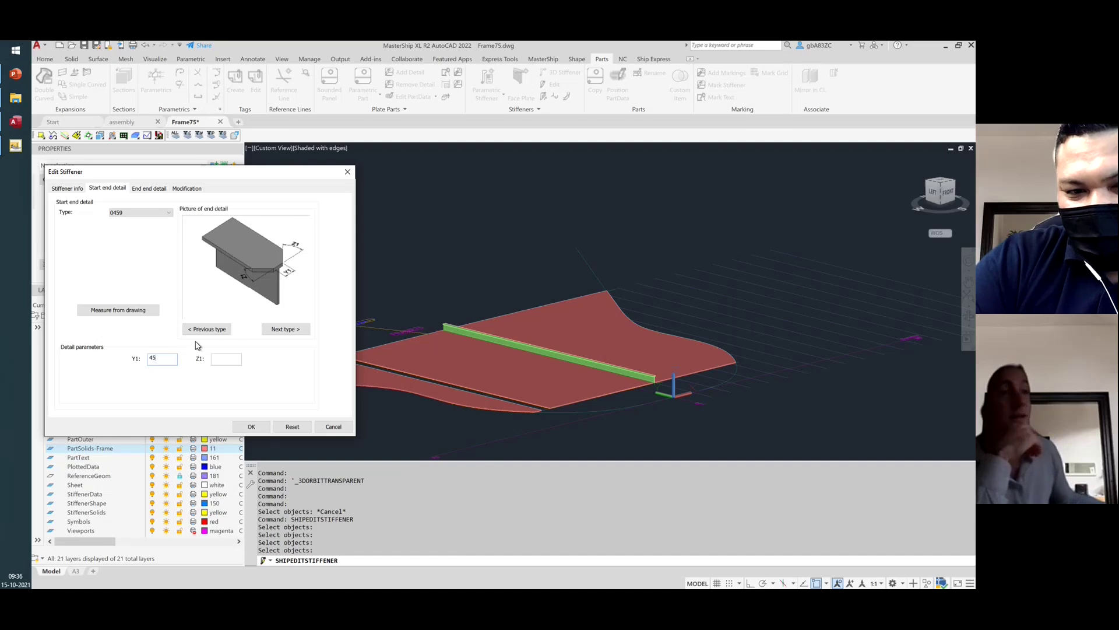
{"action": "key", "text": "ctrl+a"}
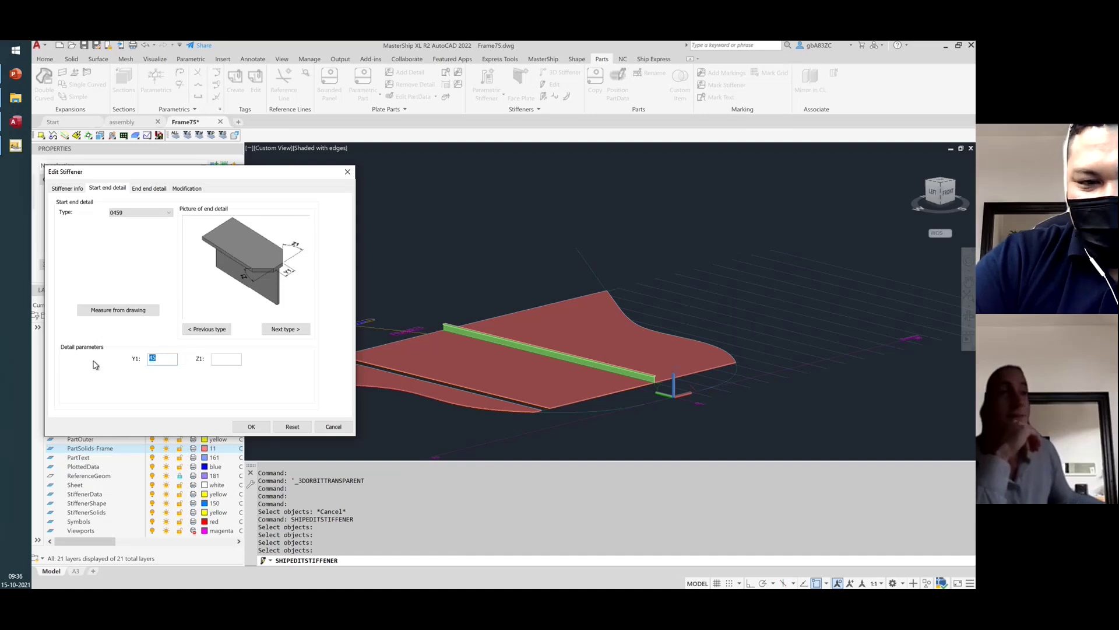
{"action": "left_click", "coordinate": [147, 212]}
{"action": "left_click", "coordinate": [147, 216]}
{"action": "scroll", "coordinate": [146, 215], "scroll_direction": "down", "scroll_amount": 1}
{"action": "scroll", "coordinate": [148, 216], "scroll_direction": "down", "scroll_amount": 4}
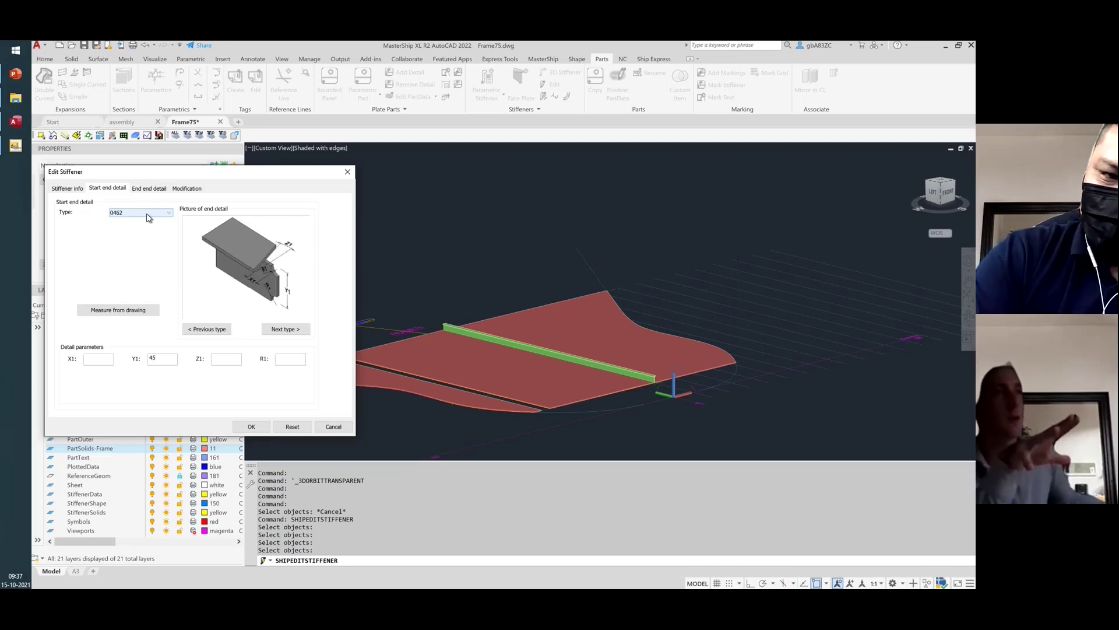
{"action": "scroll", "coordinate": [147, 215], "scroll_direction": "up", "scroll_amount": 5}
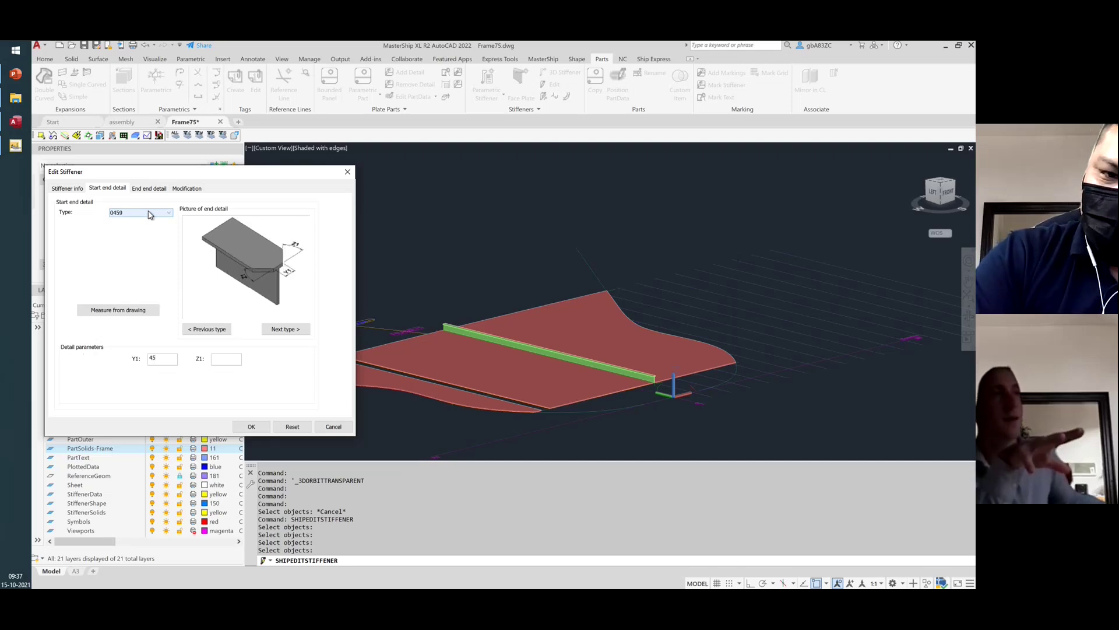
Set the start end detail's parameters to Y1 30 and Z1 45
{"action": "double_click", "coordinate": [157, 357]}
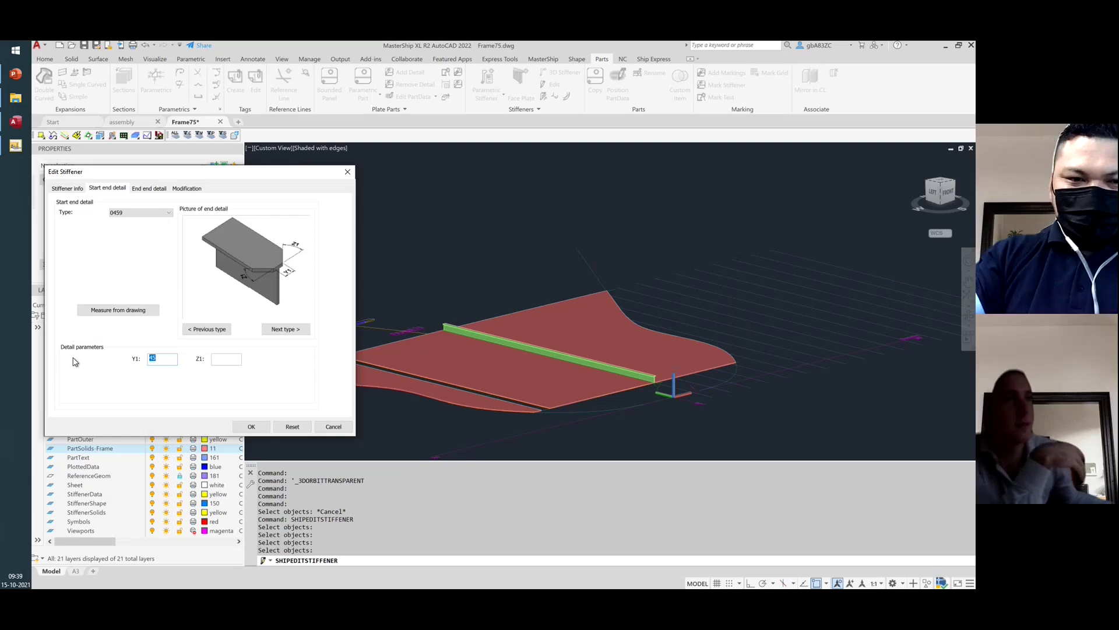
{"action": "type", "text": "30"}
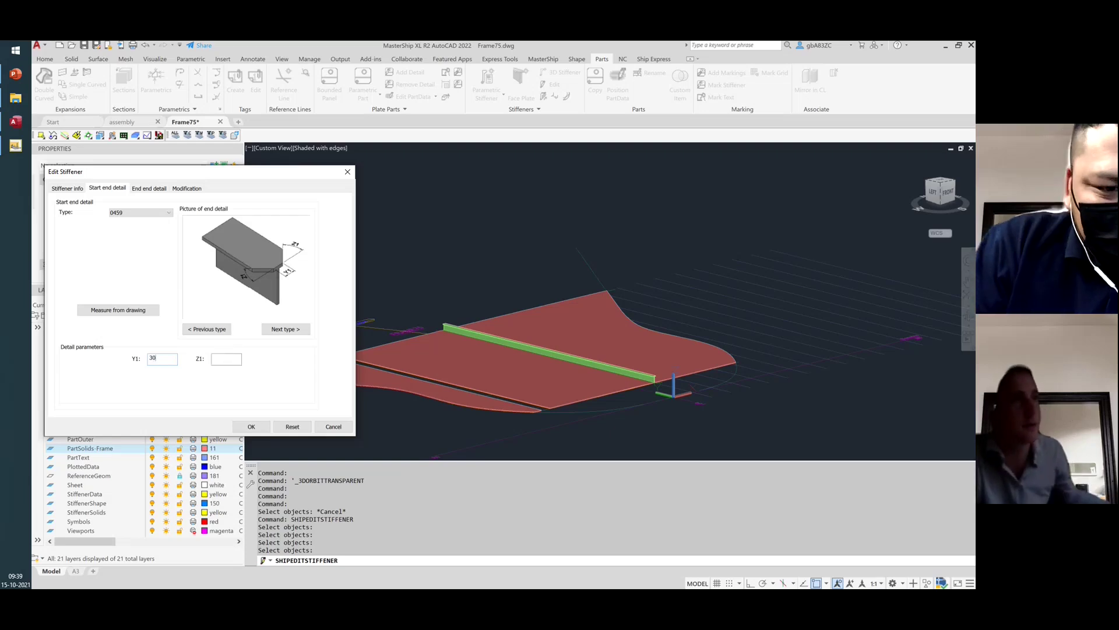
{"action": "left_click", "coordinate": [237, 360]}
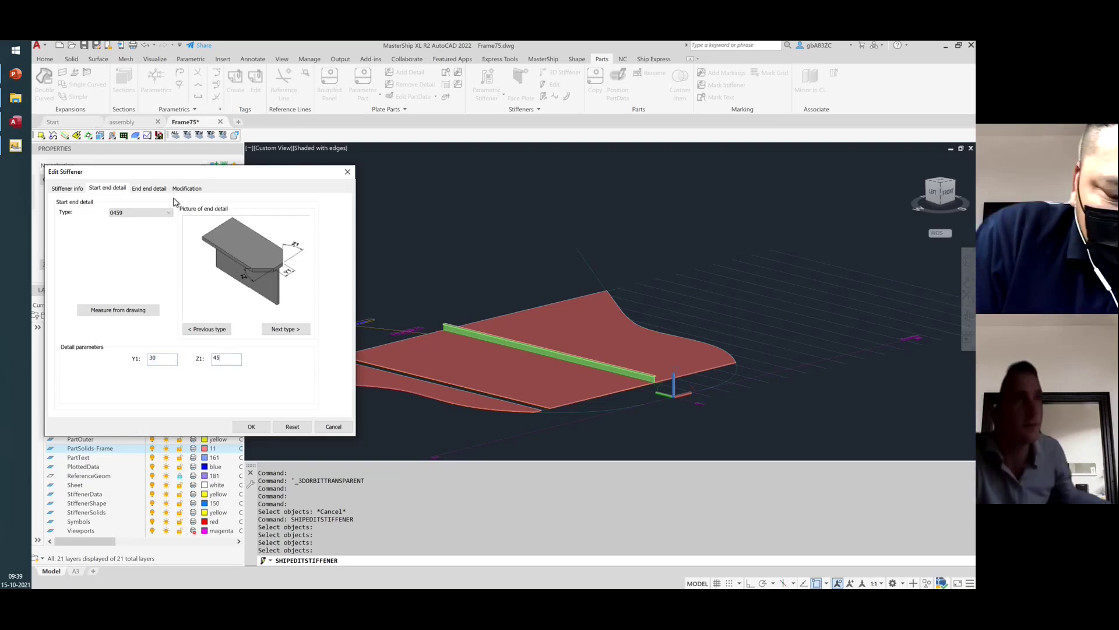
Choose type 0406 for the end end detail with Y1 50 and Z1 45, and apply the stiffener edits
{"action": "left_click", "coordinate": [143, 190]}
{"action": "scroll", "coordinate": [146, 215], "scroll_direction": "down", "scroll_amount": 3}
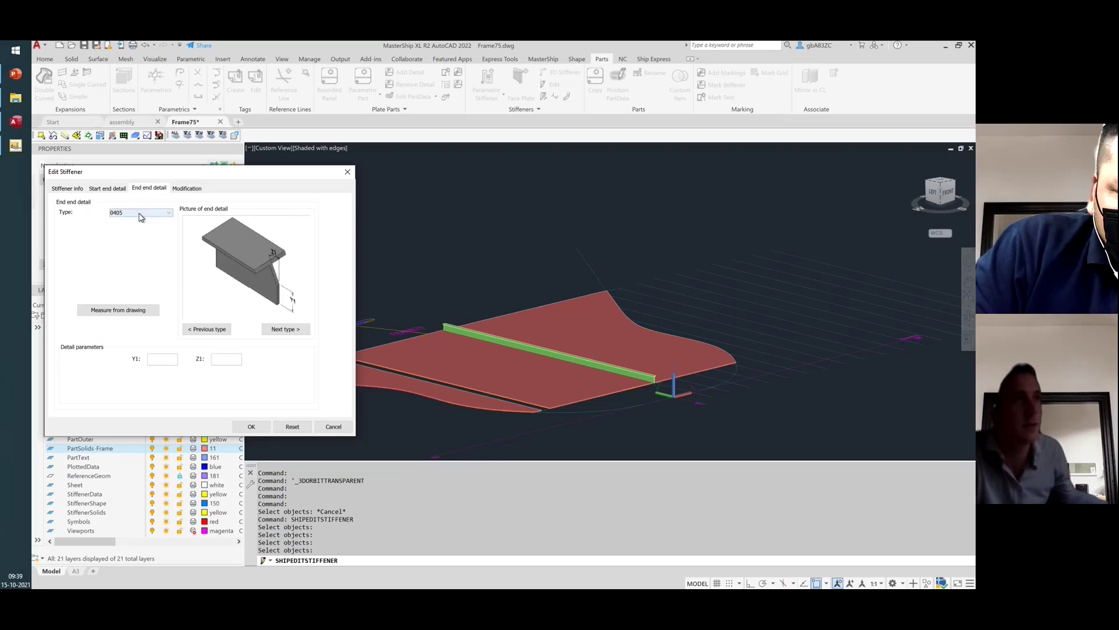
{"action": "left_click", "coordinate": [166, 363]}
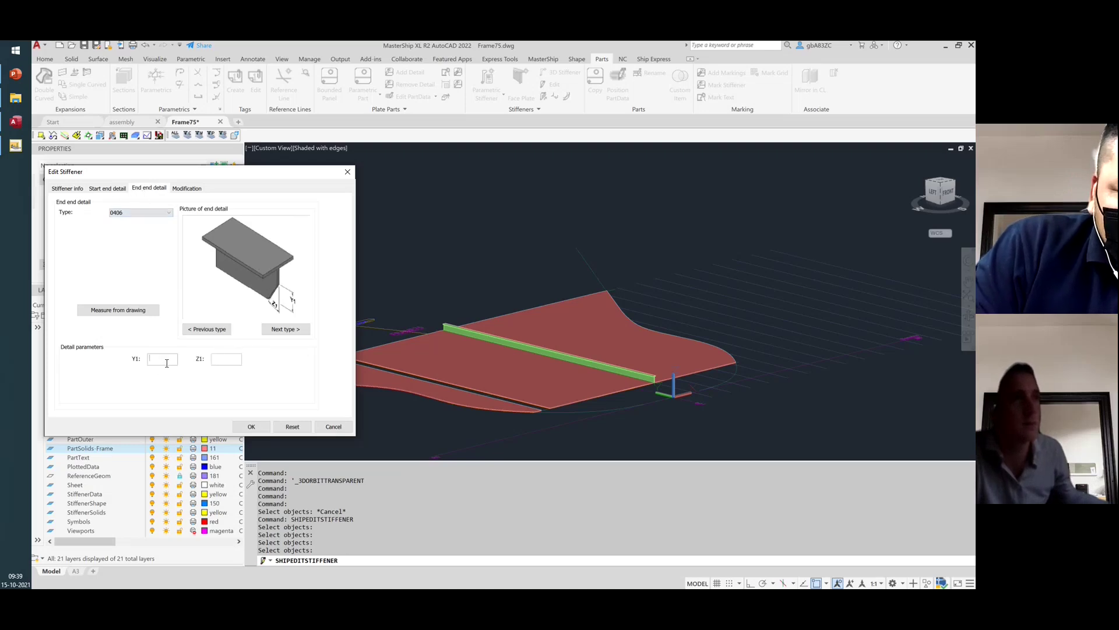
{"action": "type", "text": "5"}
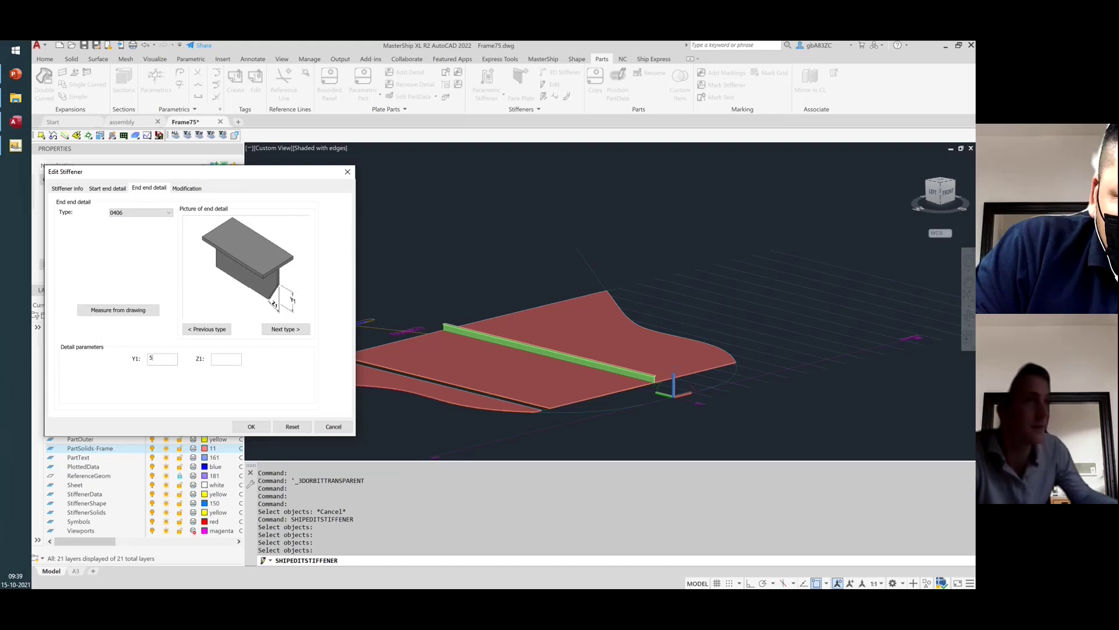
{"action": "type", "text": "0"}
{"action": "left_click", "coordinate": [228, 361]}
{"action": "type", "text": "45"}
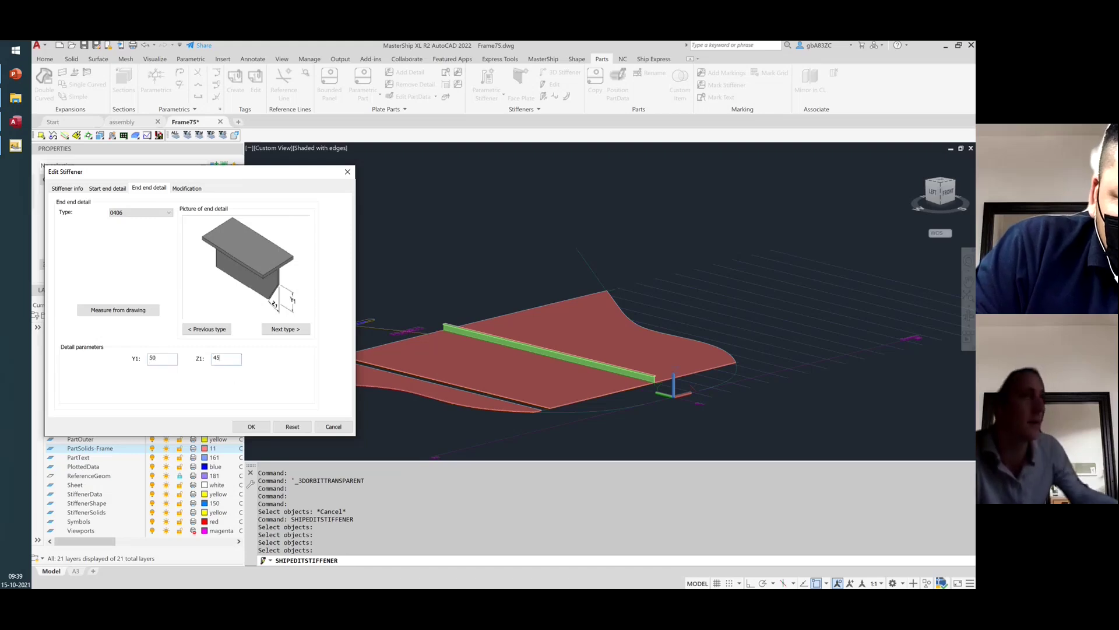
{"action": "left_click", "coordinate": [252, 426]}
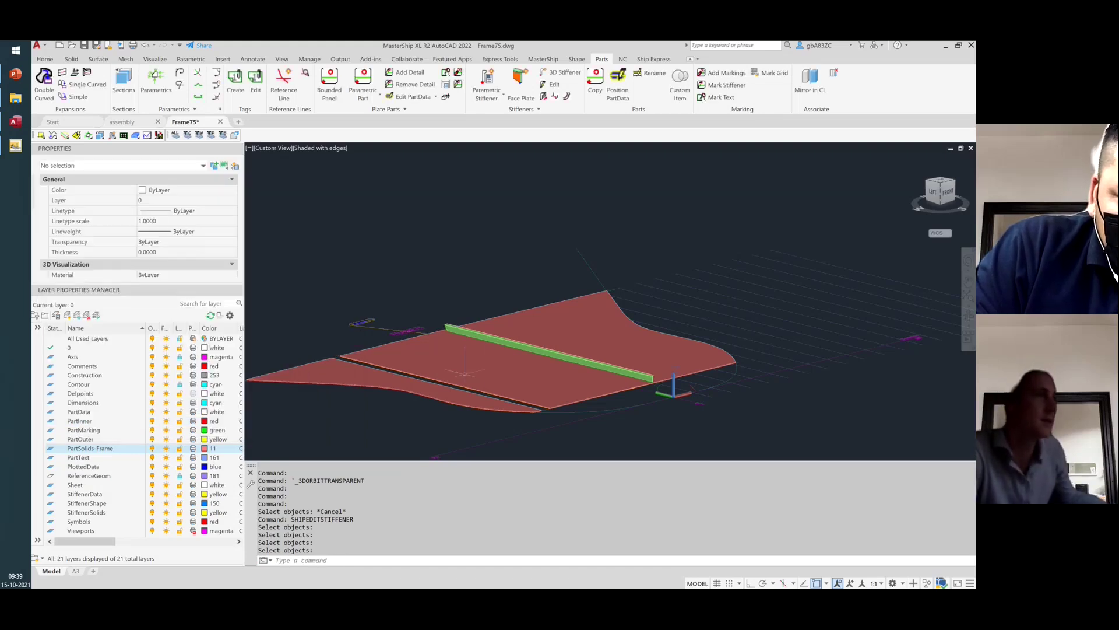
Examine the gaps and the cut shapes at both ends of the T stiffener in 3D
{"action": "scroll", "coordinate": [652, 376], "scroll_direction": "up", "scroll_amount": 5}
{"action": "middle_click_drag", "start_coordinate": [791, 450], "coordinate": [637, 369], "text": "shift"}
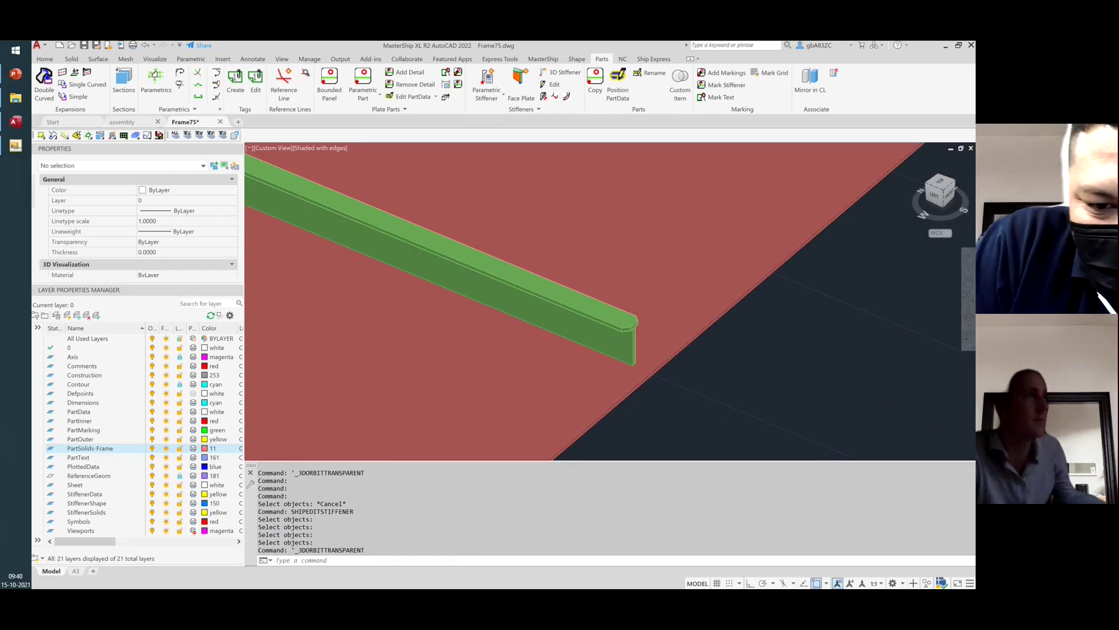
{"action": "scroll", "coordinate": [580, 314], "scroll_direction": "down", "scroll_amount": 8}
{"action": "scroll", "coordinate": [585, 310], "scroll_direction": "up", "scroll_amount": 3}
{"action": "scroll", "coordinate": [585, 310], "scroll_direction": "up", "scroll_amount": 4}
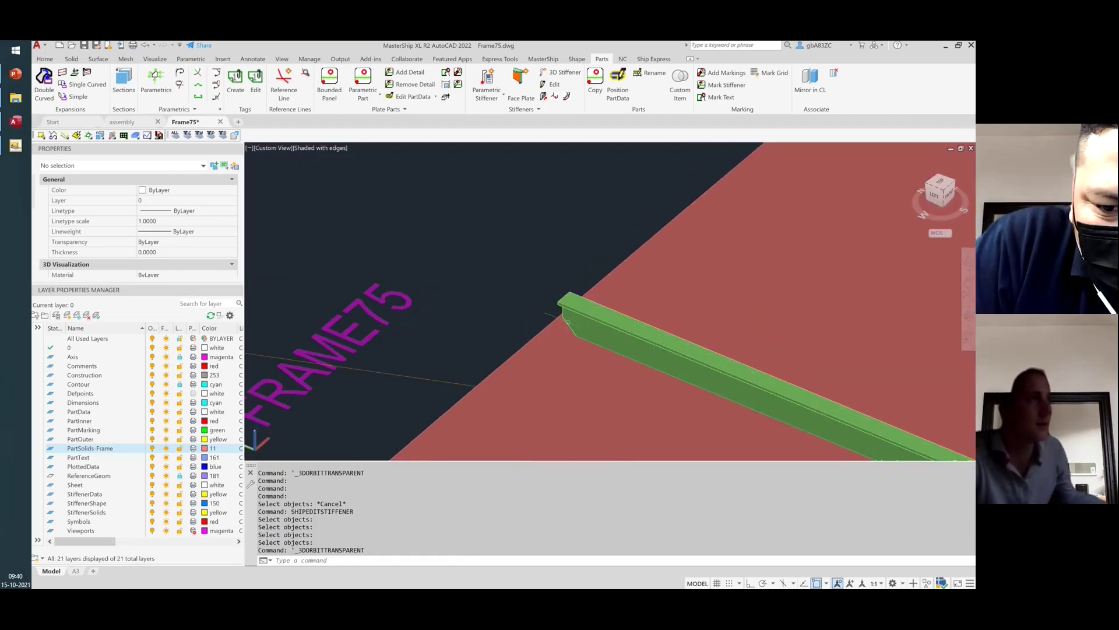
{"action": "scroll", "coordinate": [373, 216], "scroll_direction": "down", "scroll_amount": 6}
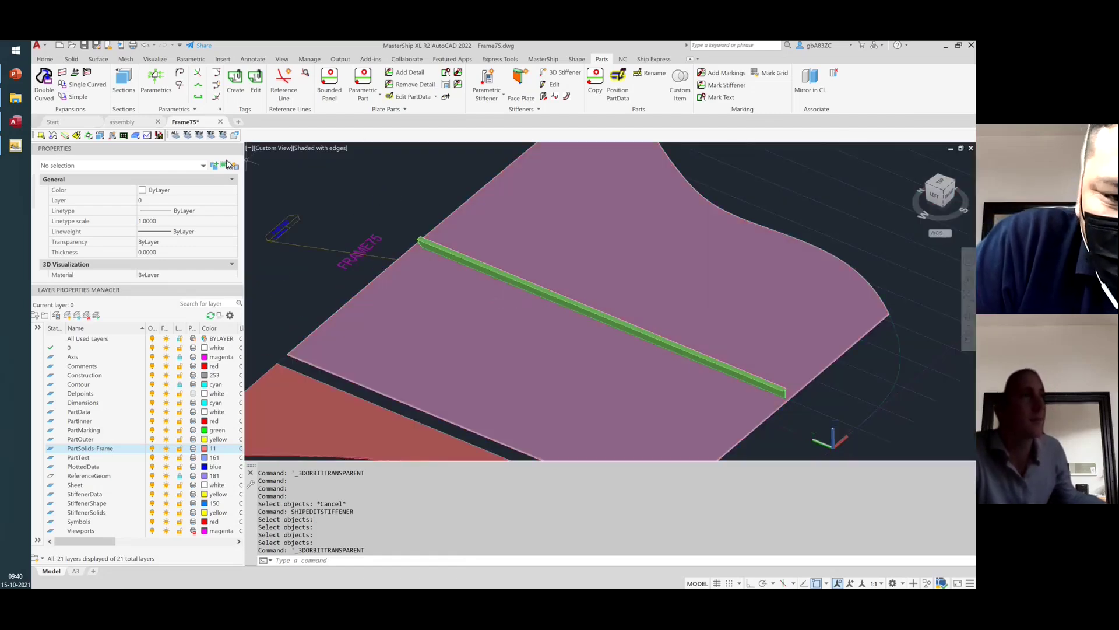
Show the model in 2D wireframe and start copying the T stiffener, choosing the frame plate as the part to attach to
{"action": "left_click", "coordinate": [304, 148]}
{"action": "left_click", "coordinate": [338, 167]}
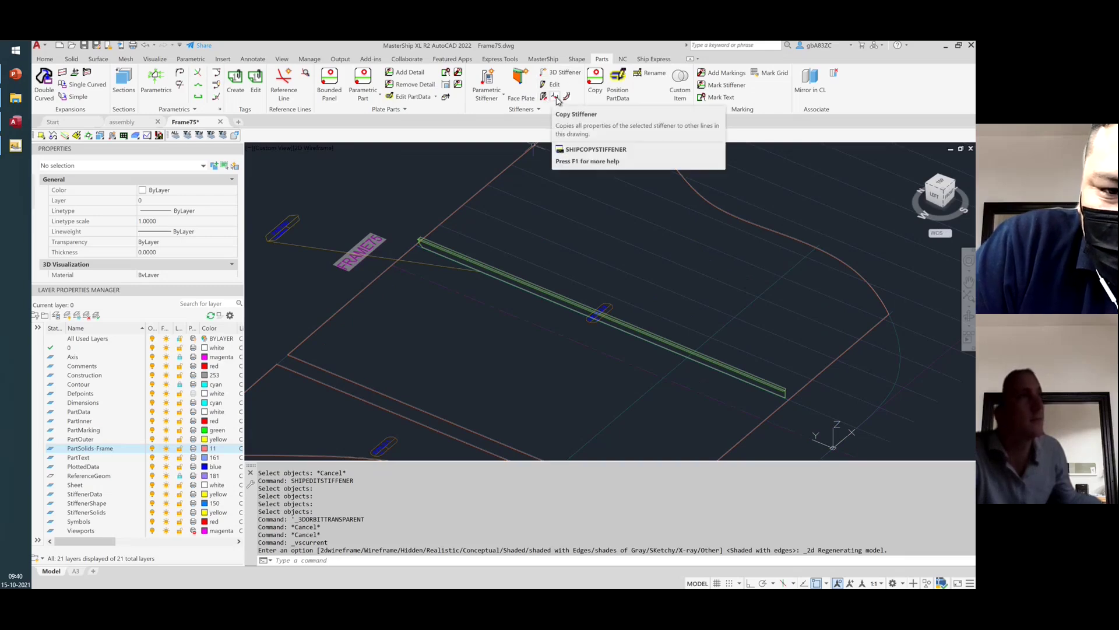
{"action": "left_click", "coordinate": [554, 98]}
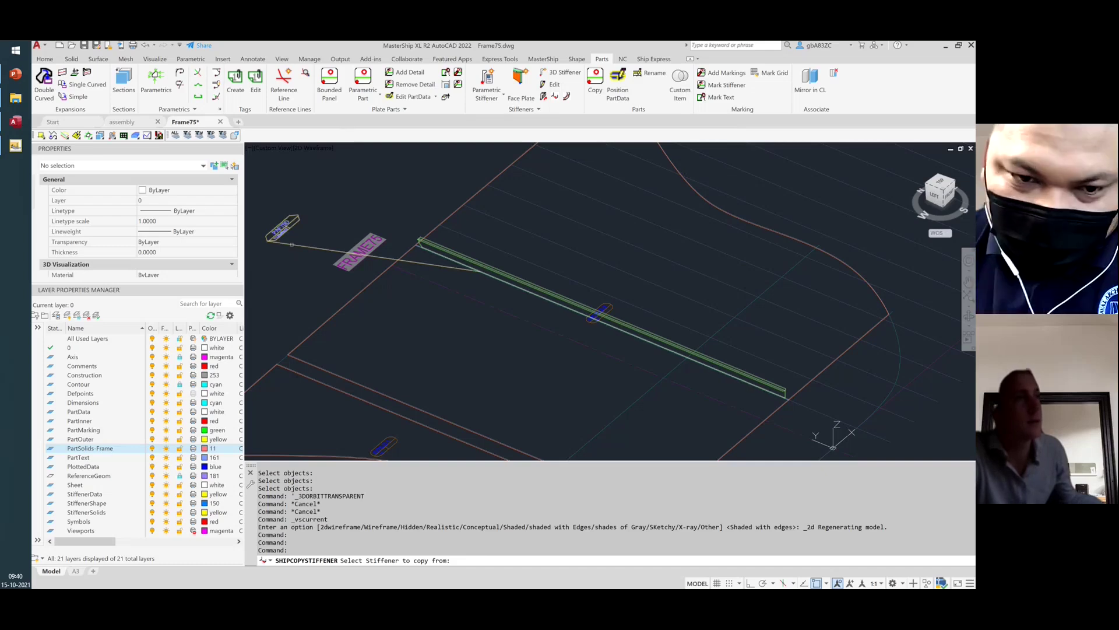
{"action": "left_click", "coordinate": [291, 242]}
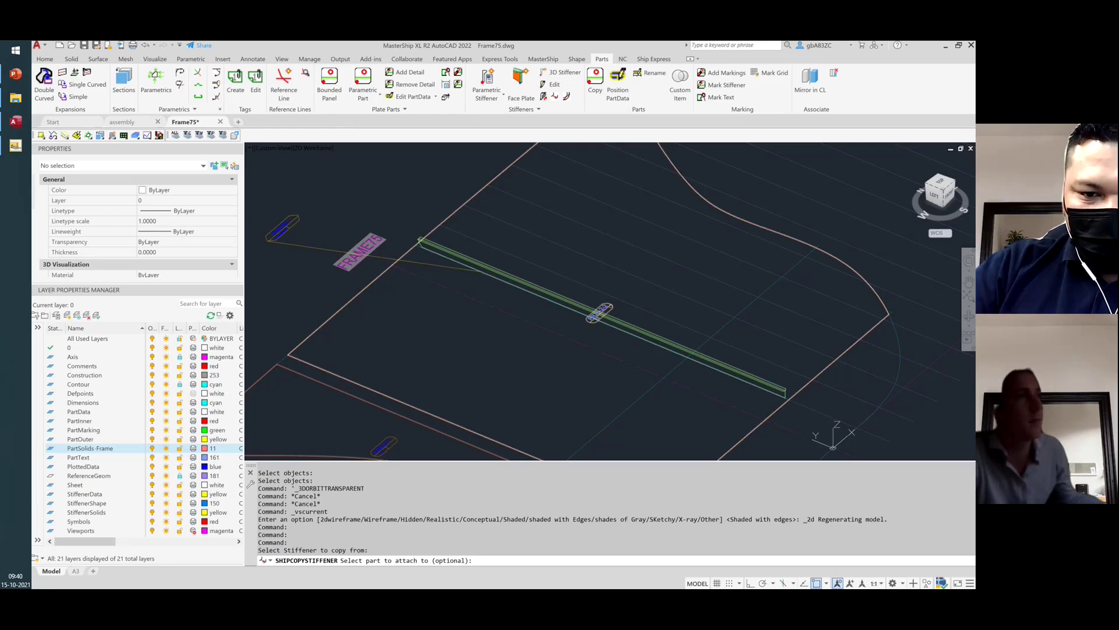
{"action": "left_click", "coordinate": [600, 312]}
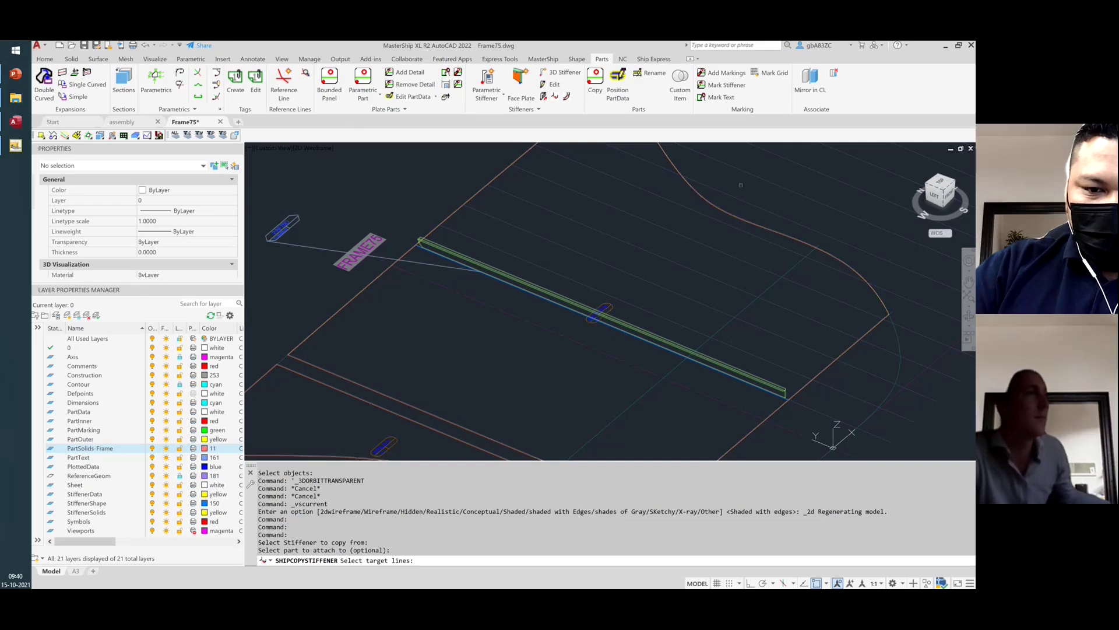
Copy the T stiffener to the adjacent parallel lines, excluding the extra lines and contours from the target selection
{"action": "left_click", "coordinate": [668, 327]}
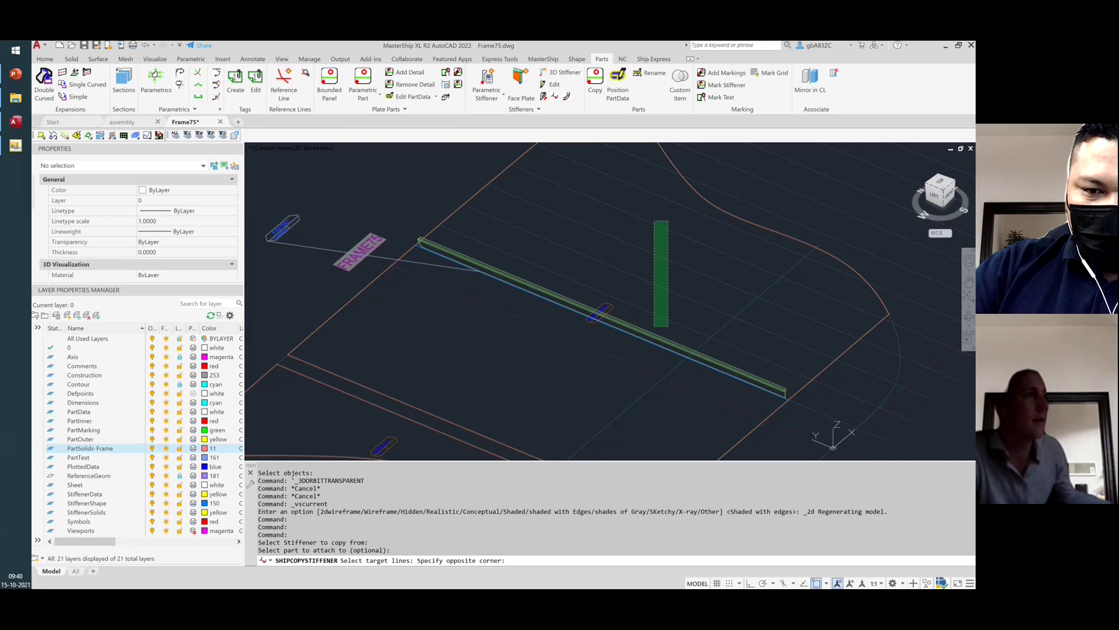
{"action": "left_click", "coordinate": [654, 221]}
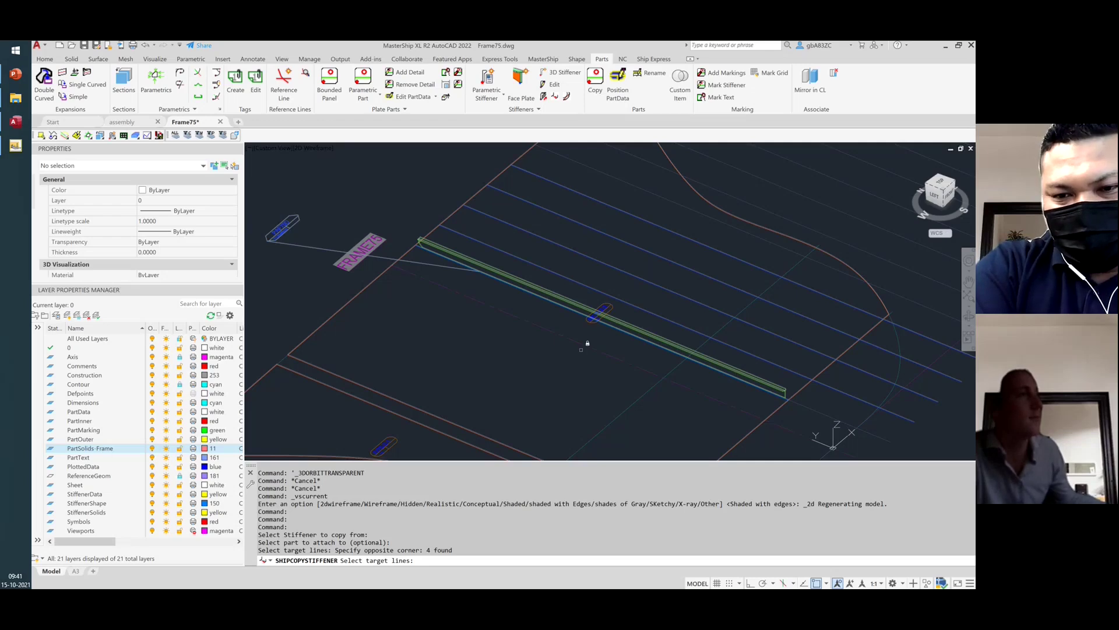
{"action": "left_click_drag", "start_coordinate": [916, 309], "coordinate": [882, 278]}
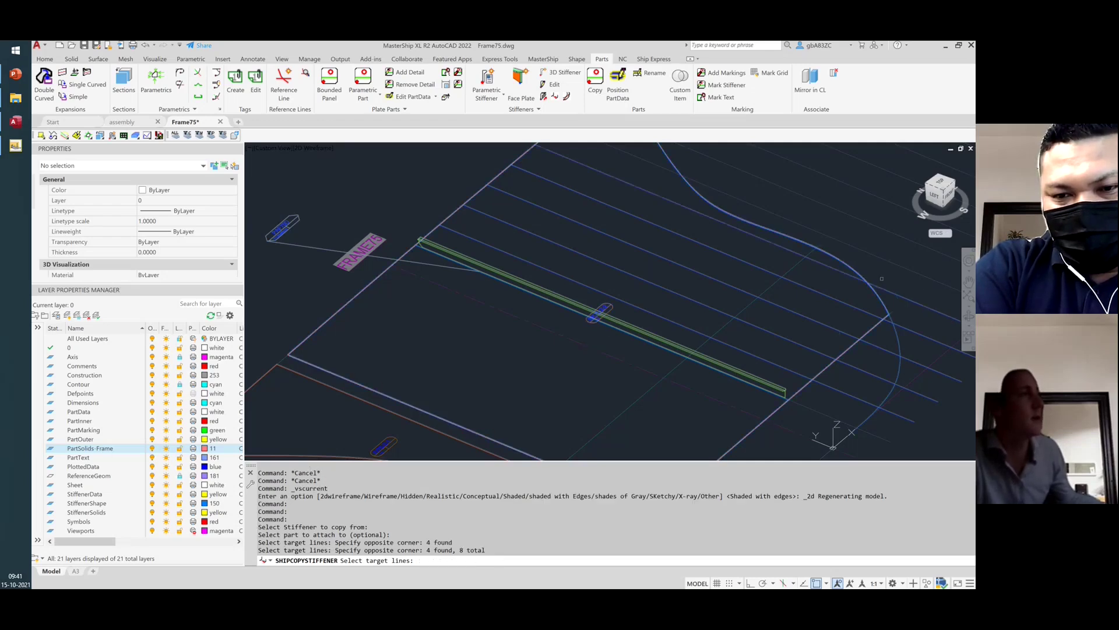
{"action": "left_click", "coordinate": [903, 323], "text": "shift"}
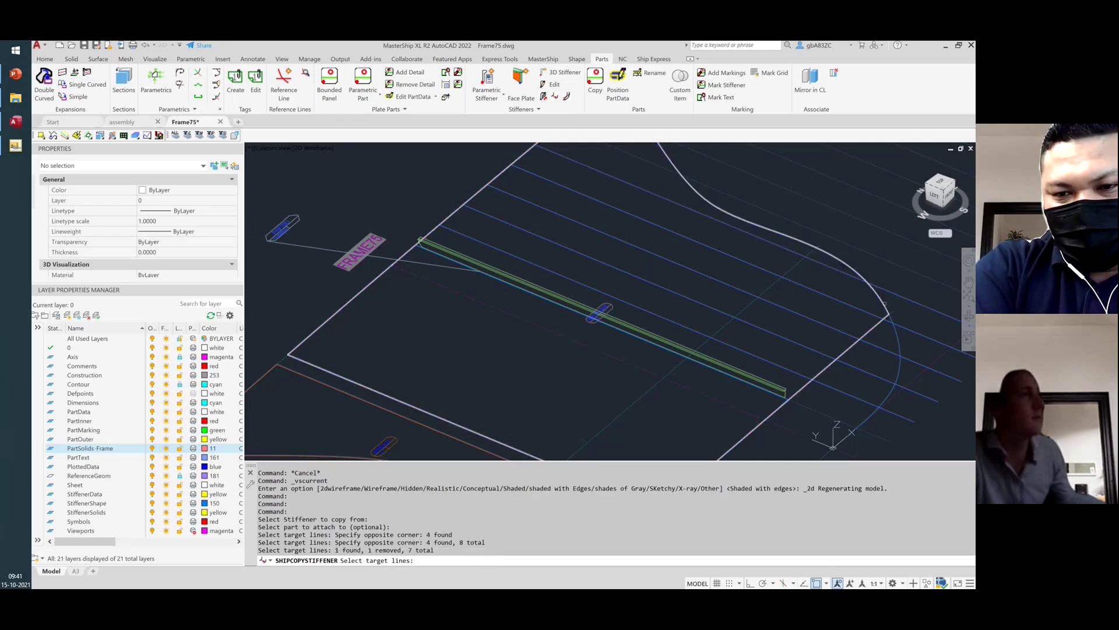
{"action": "left_click", "coordinate": [900, 340], "text": "shift"}
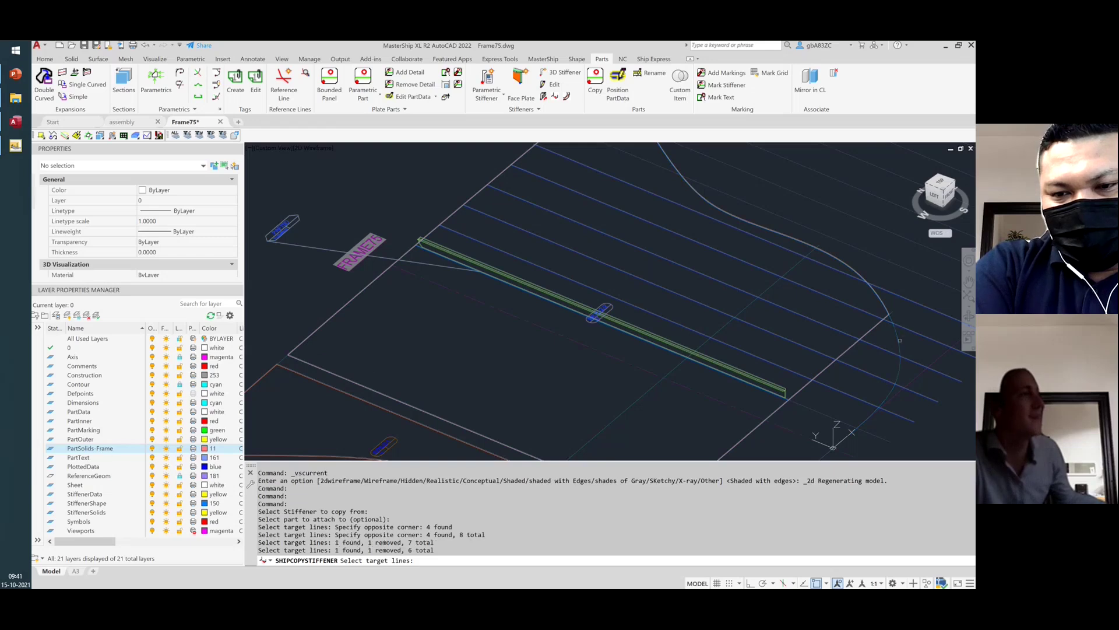
{"action": "left_click", "coordinate": [903, 297]}
{"action": "left_click_drag", "start_coordinate": [925, 327], "coordinate": [906, 307], "text": "shift"}
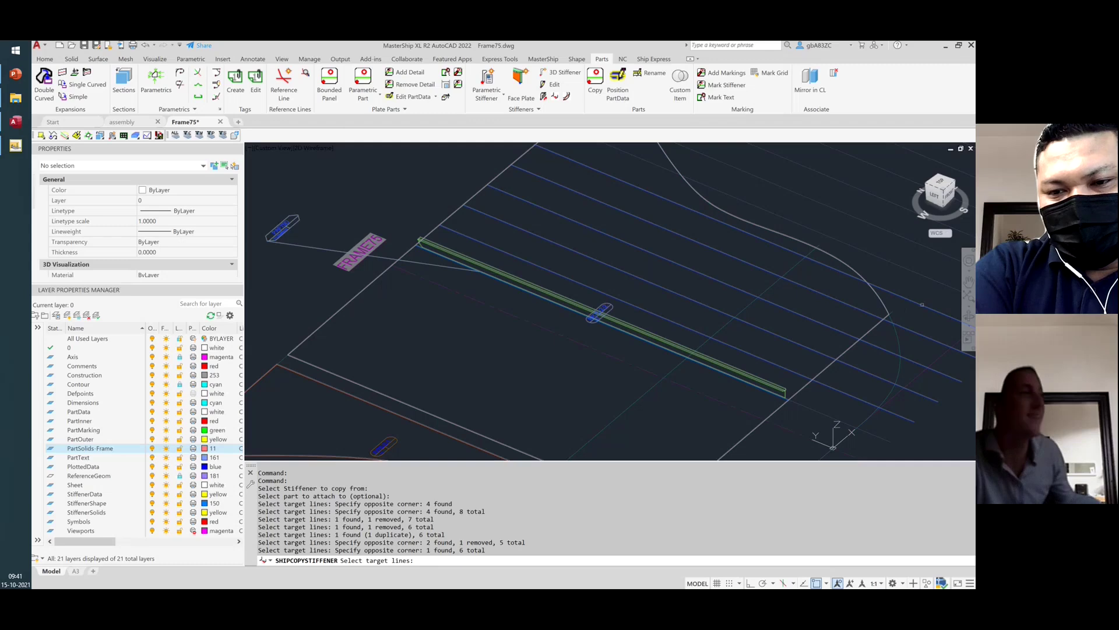
{"action": "left_click", "coordinate": [925, 322], "text": "shift"}
{"action": "left_click", "coordinate": [907, 295], "text": "shift"}
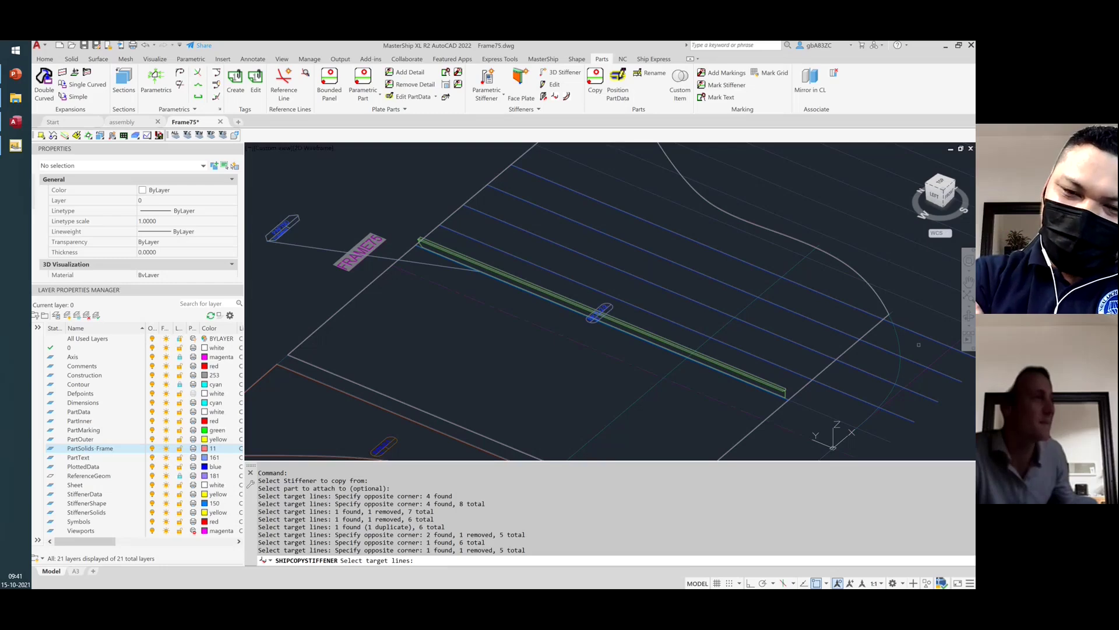
{"action": "scroll", "coordinate": [903, 369], "scroll_direction": "down", "scroll_amount": 2}
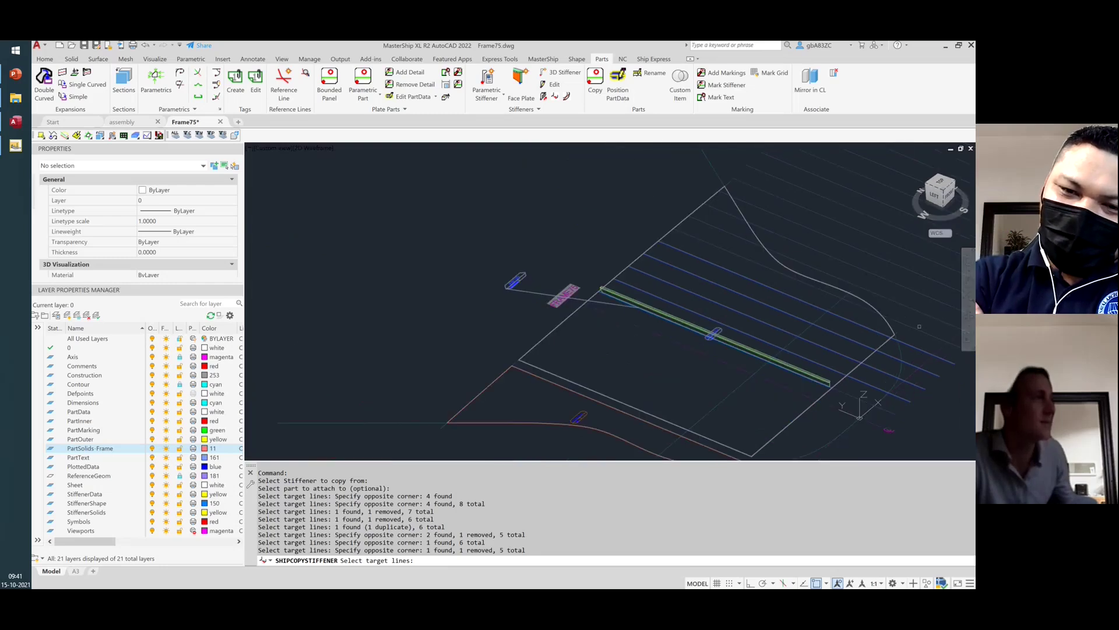
{"action": "scroll", "coordinate": [919, 326], "scroll_direction": "up", "scroll_amount": 2}
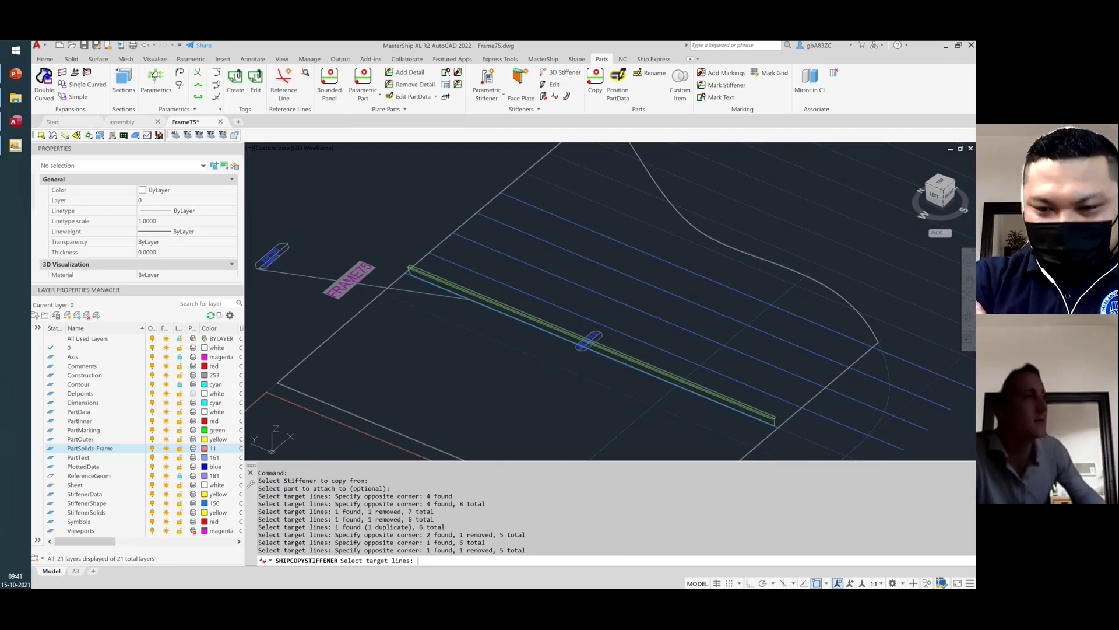
{"action": "key", "text": "Return"}
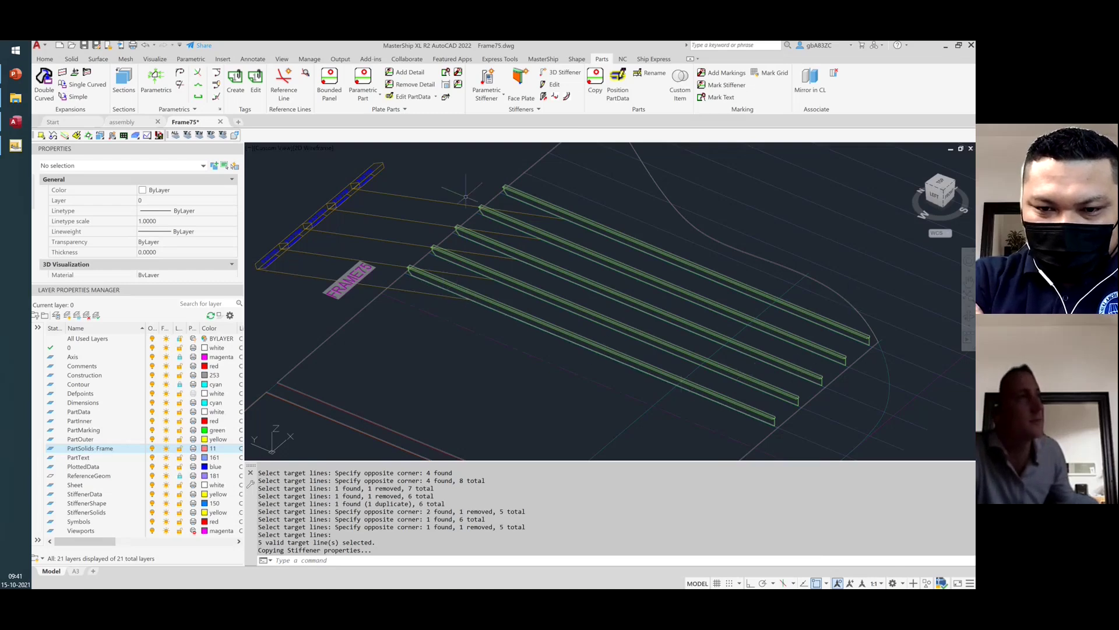
Change the original stiffener of the row to type HP with dimensions 180x11x25x7, check its start end detail and apply the edits
{"action": "left_click", "coordinate": [555, 88]}
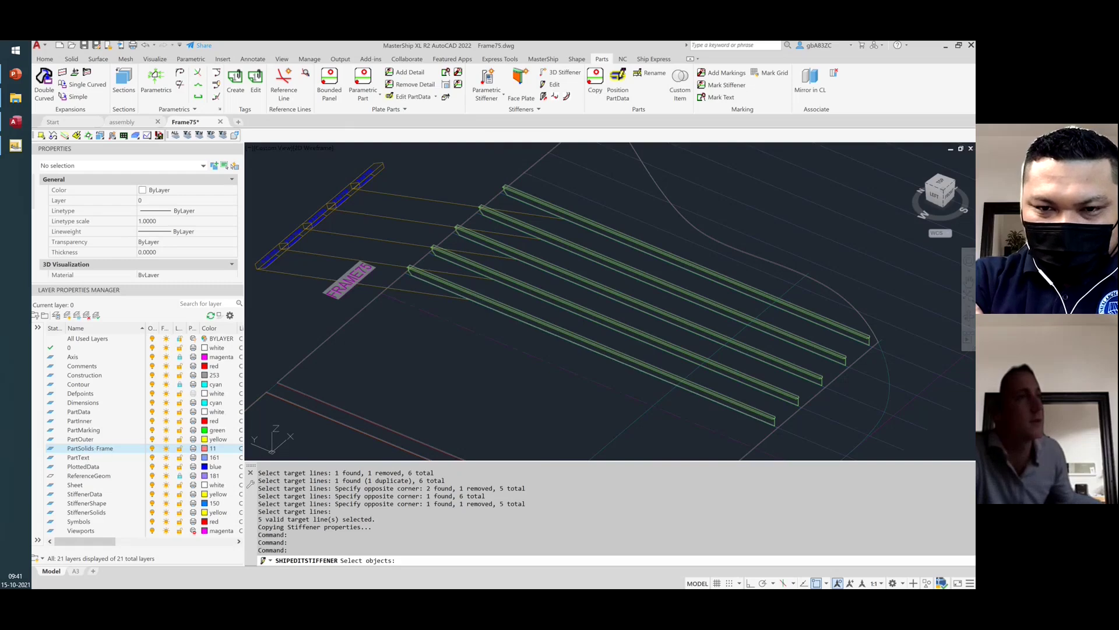
{"action": "left_click", "coordinate": [449, 257]}
{"action": "left_click", "coordinate": [468, 266]}
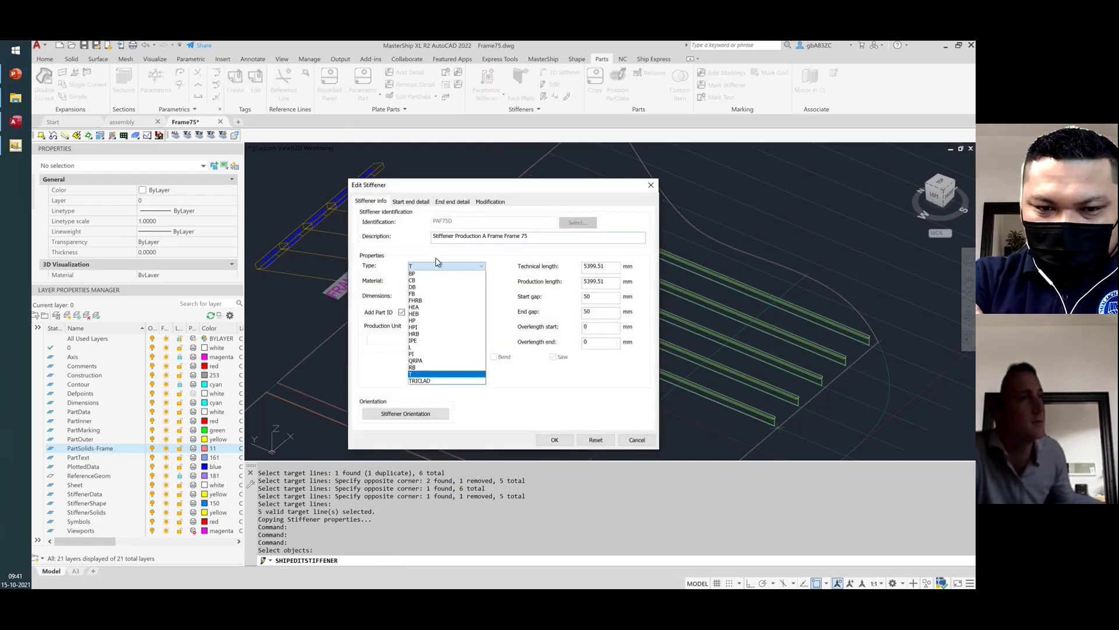
{"action": "left_click", "coordinate": [414, 320]}
{"action": "left_click", "coordinate": [446, 296]}
{"action": "left_click", "coordinate": [414, 439]}
{"action": "left_click", "coordinate": [415, 204]}
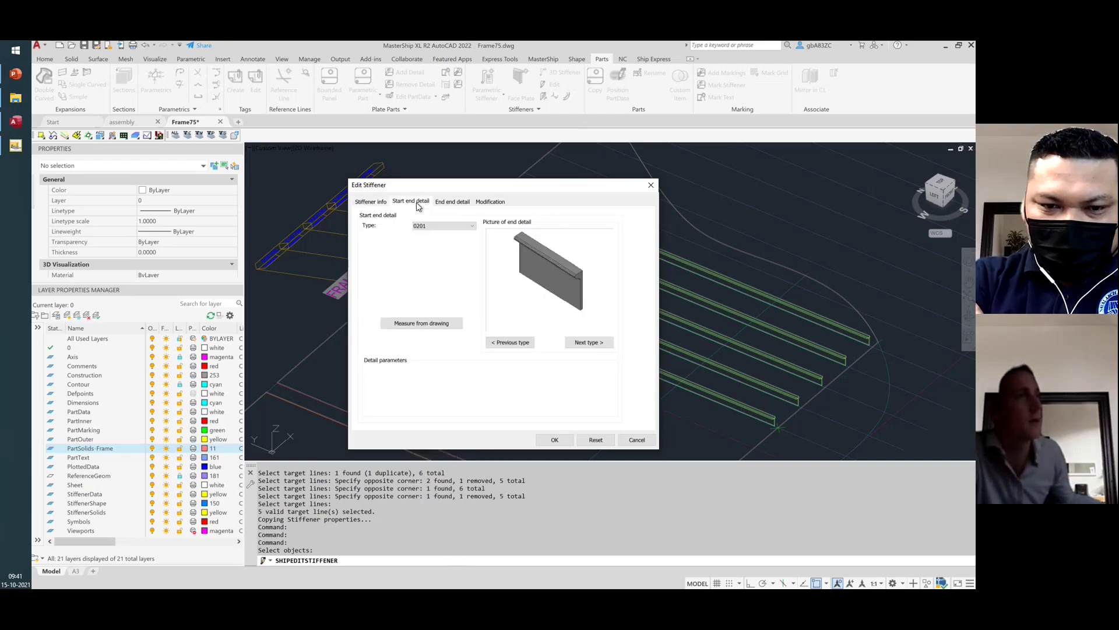
{"action": "left_click", "coordinate": [555, 441]}
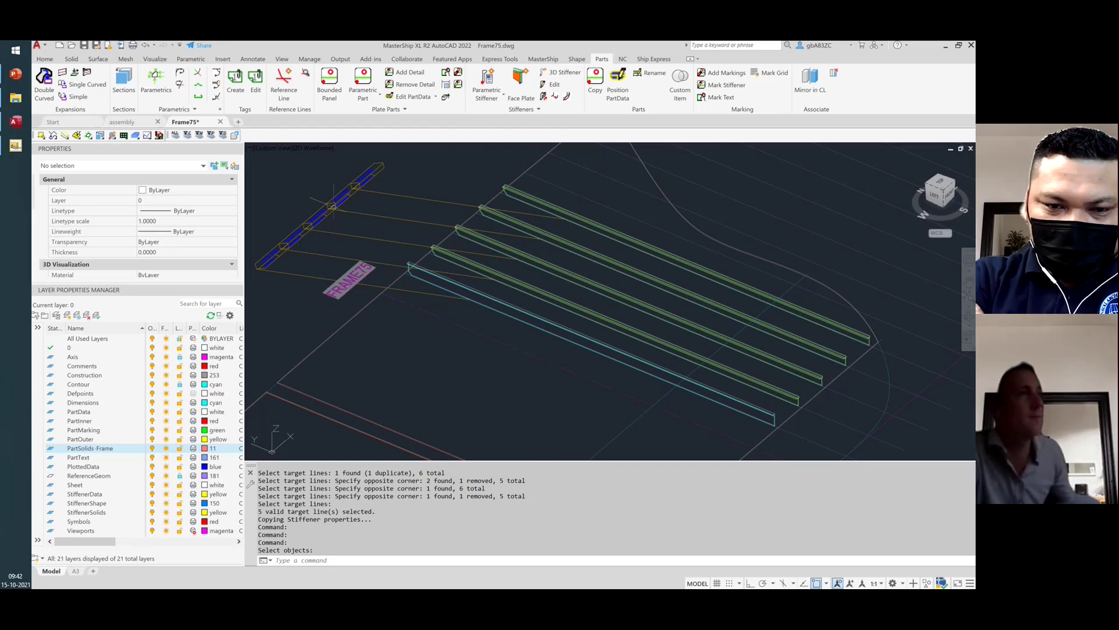
Review the HP stiffener's information and examine its profile at the far end
{"action": "left_click", "coordinate": [552, 85]}
{"action": "left_click", "coordinate": [271, 247]}
{"action": "key", "text": "Return"}
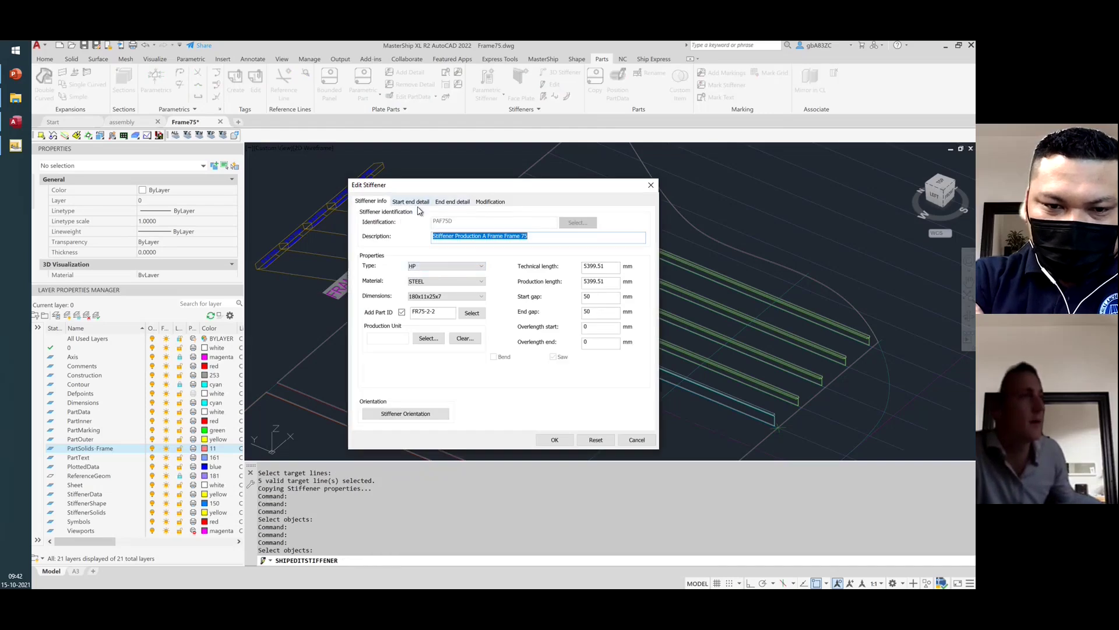
{"action": "left_click", "coordinate": [555, 439]}
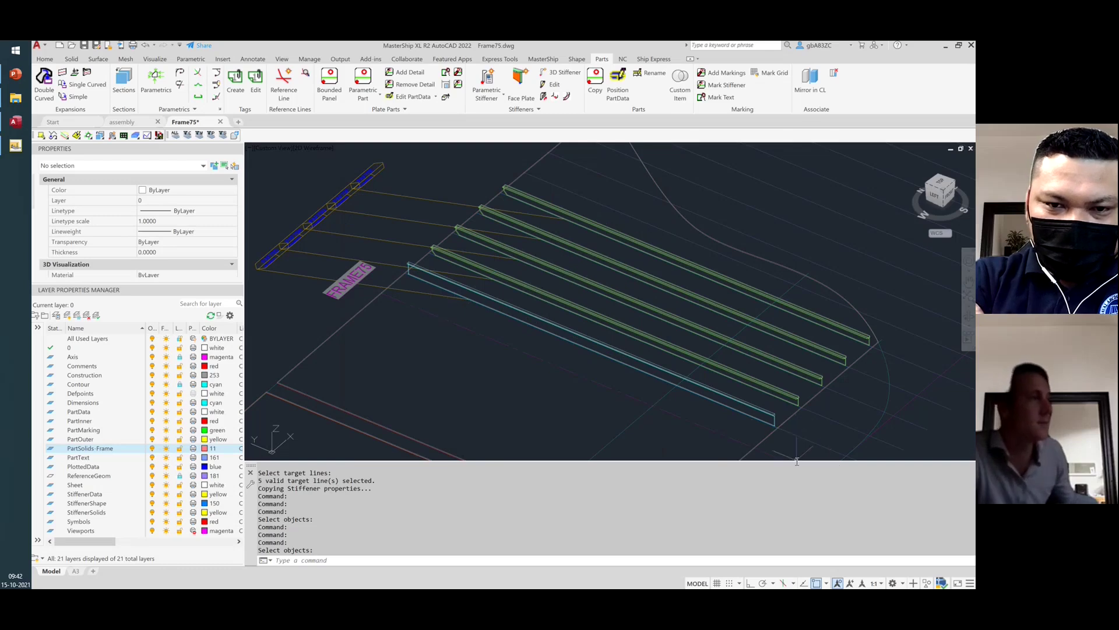
{"action": "key", "text": "Escape"}
{"action": "left_click", "coordinate": [784, 431]}
{"action": "key", "text": "Escape"}
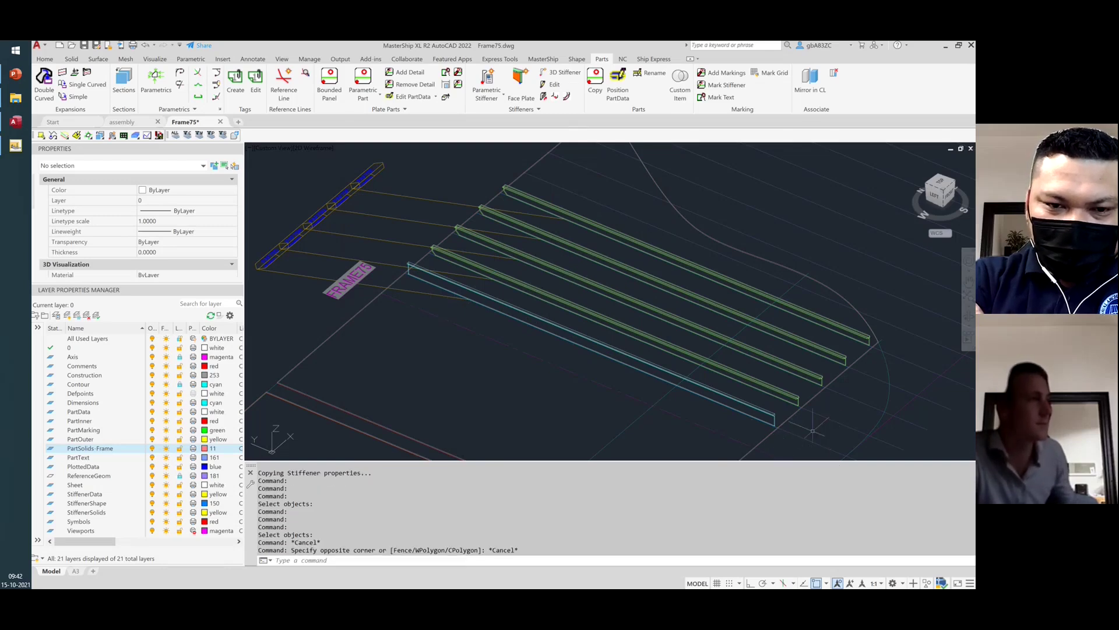
{"action": "scroll", "coordinate": [771, 421], "scroll_direction": "up", "scroll_amount": 5}
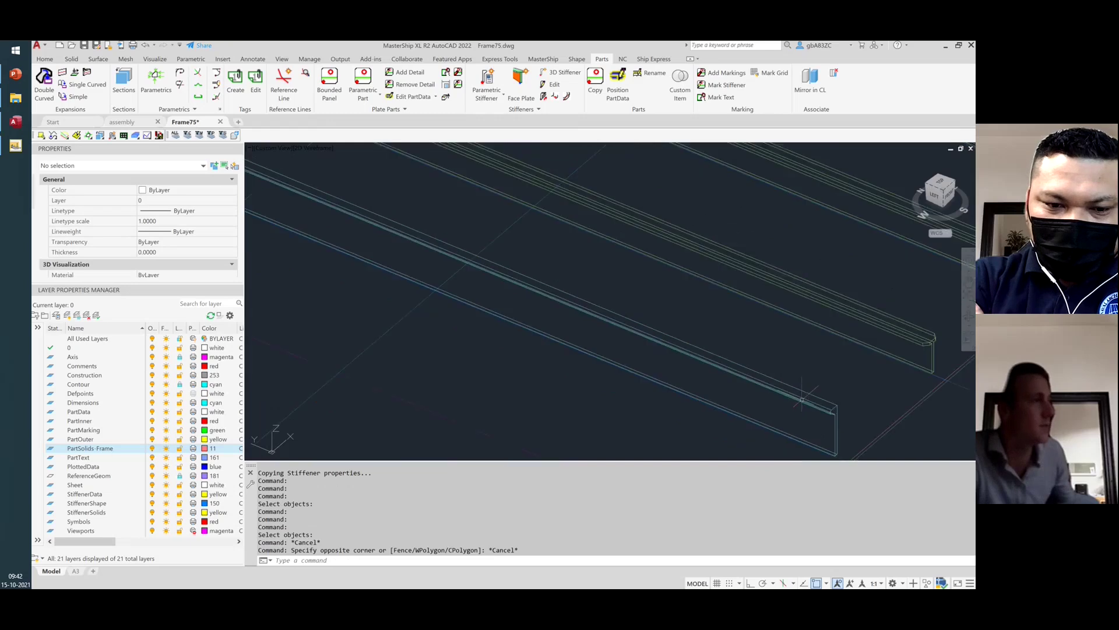
{"action": "scroll", "coordinate": [803, 400], "scroll_direction": "down", "scroll_amount": 5}
{"action": "scroll", "coordinate": [496, 263], "scroll_direction": "up", "scroll_amount": 2}
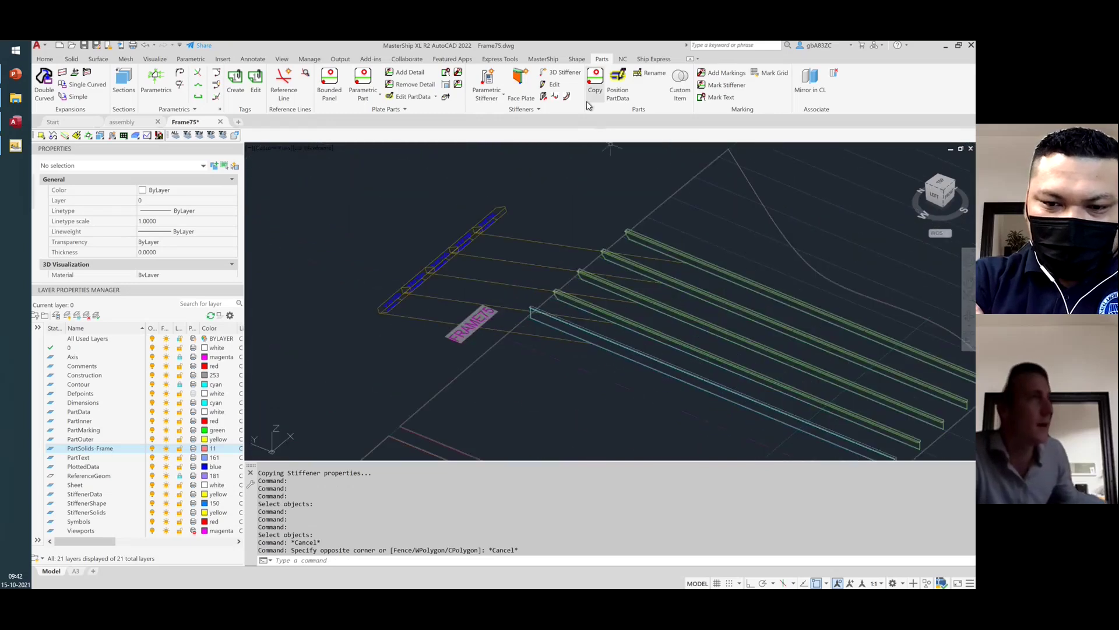
Copy the HP stiffener's properties to the four remaining T stiffeners without picking a part to attach to
{"action": "left_click", "coordinate": [557, 100]}
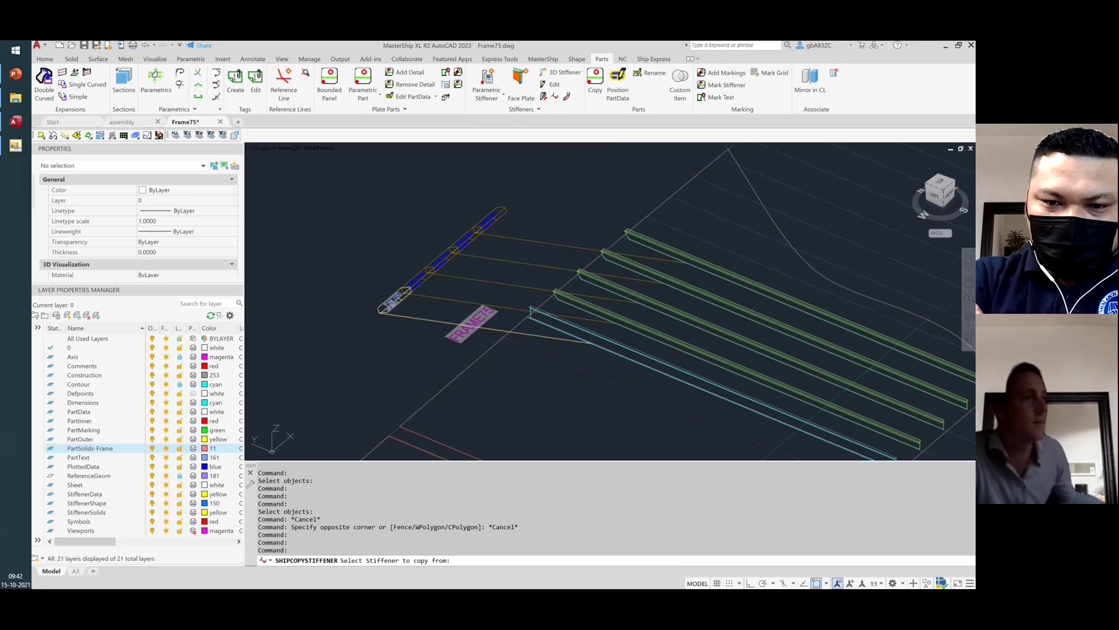
{"action": "left_click", "coordinate": [389, 304]}
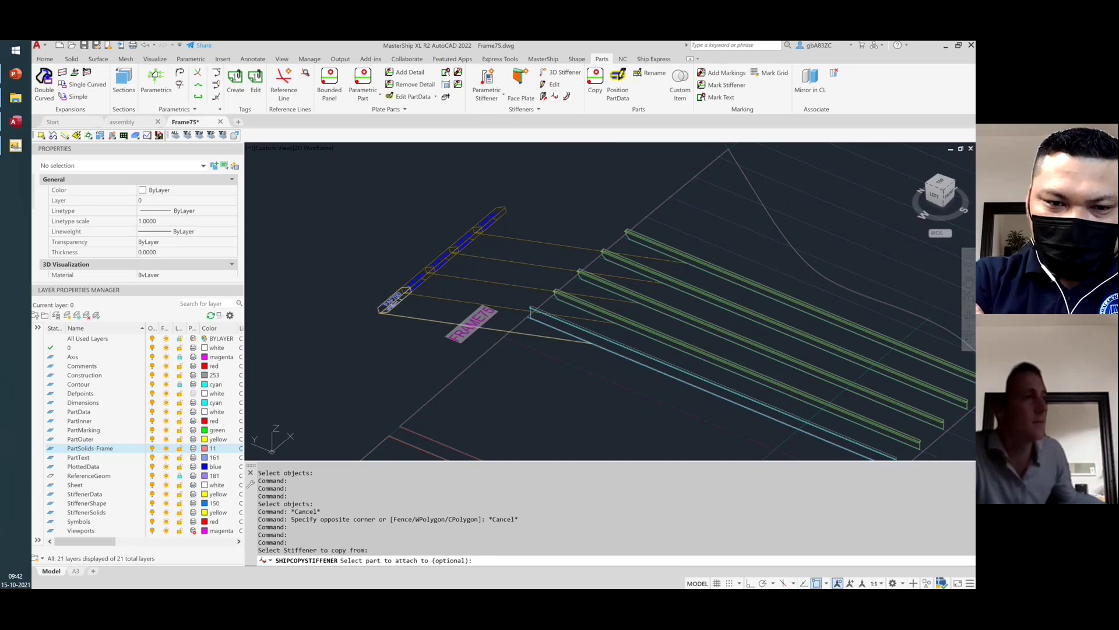
{"action": "key", "text": "Return"}
{"action": "left_click", "coordinate": [466, 298]}
{"action": "left_click", "coordinate": [473, 279]}
{"action": "left_click", "coordinate": [438, 252]}
{"action": "left_click", "coordinate": [497, 267]}
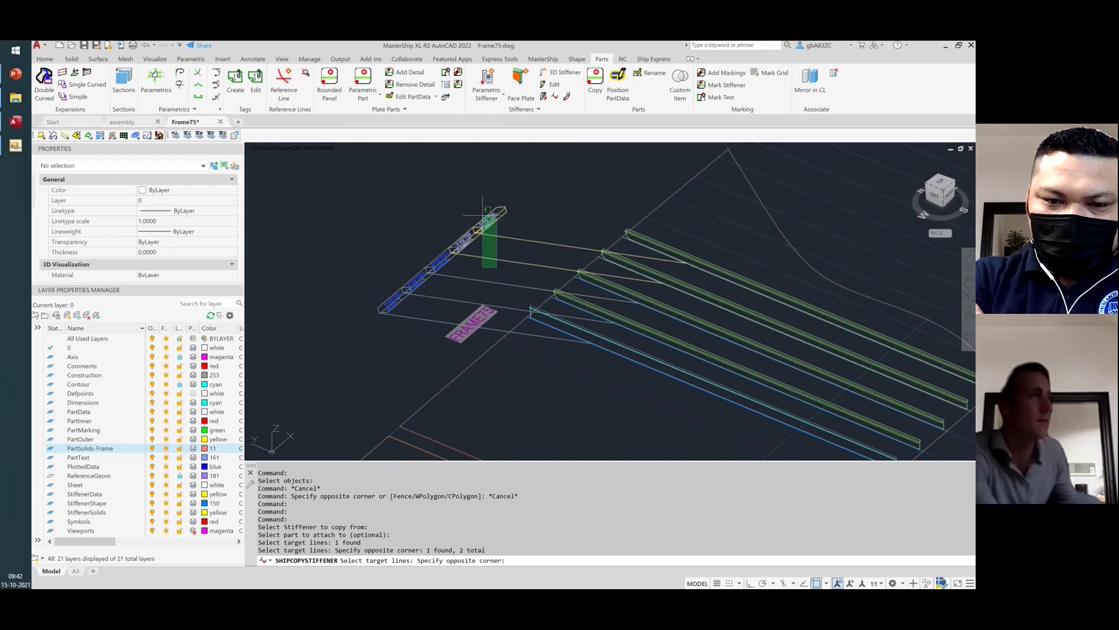
{"action": "left_click", "coordinate": [487, 209]}
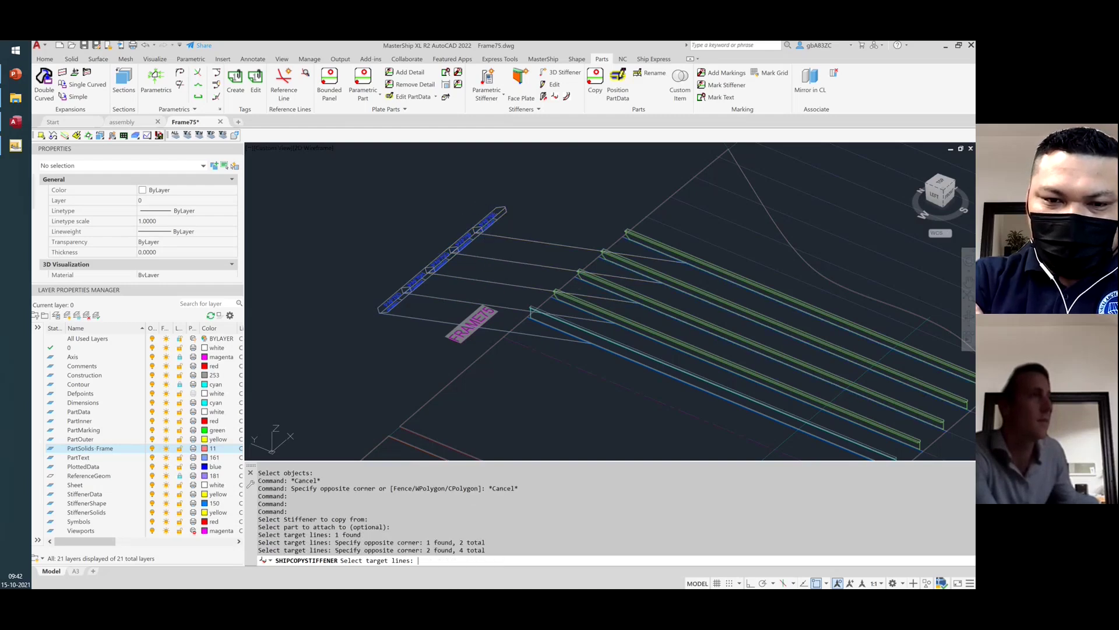
{"action": "key", "text": "Return"}
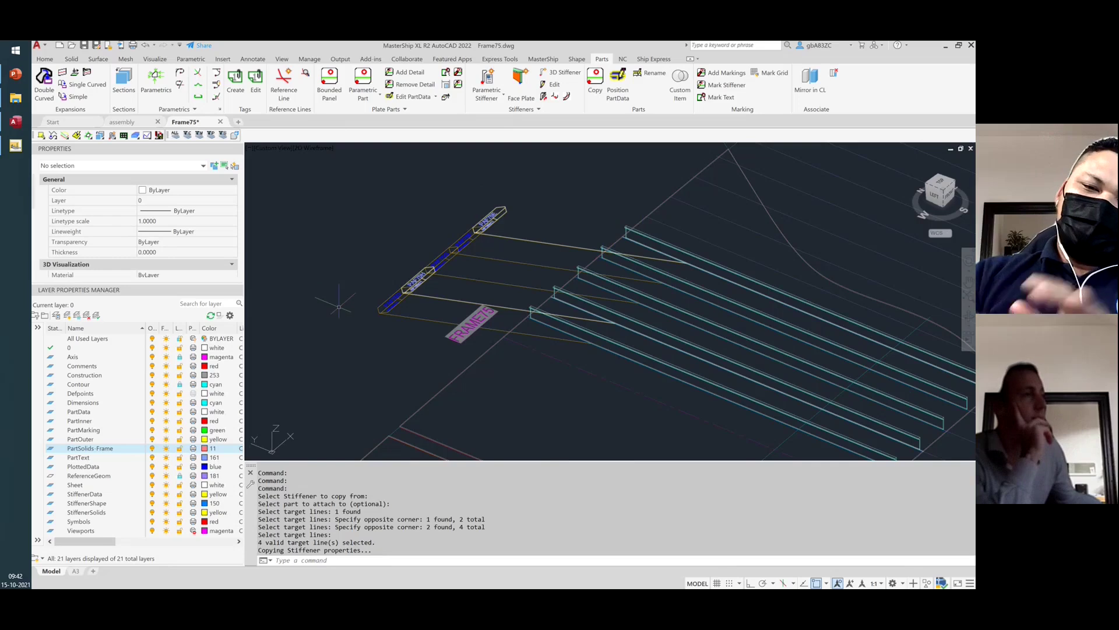
{"action": "scroll", "coordinate": [336, 307], "scroll_direction": "down", "scroll_amount": 2}
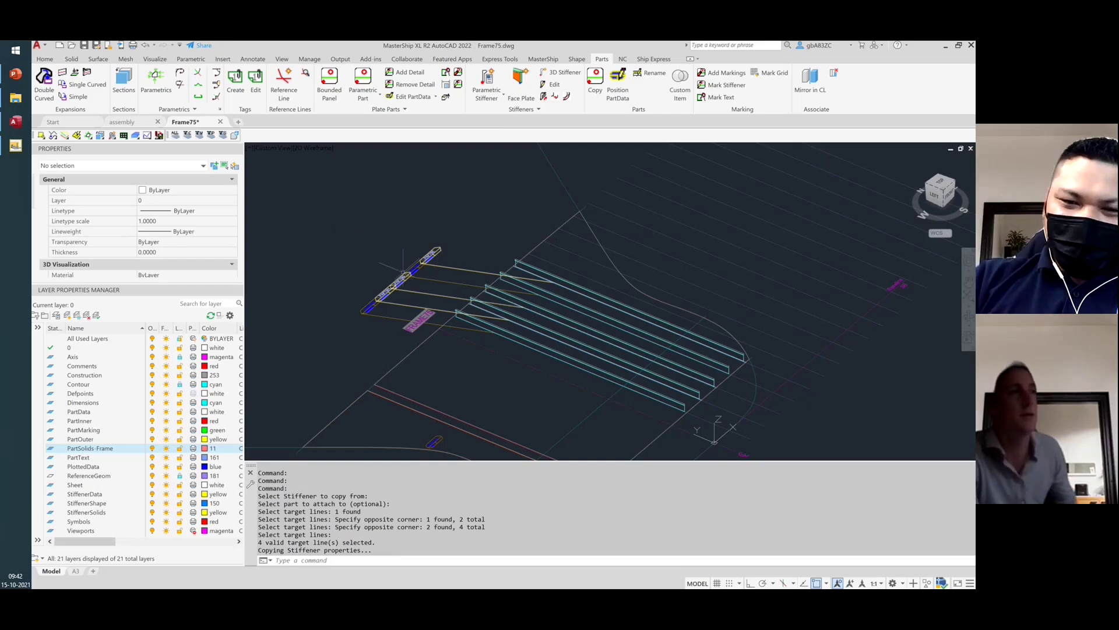
{"action": "key", "text": "Escape"}
{"action": "key", "text": "Escape"}
{"action": "left_click", "coordinate": [575, 302]}
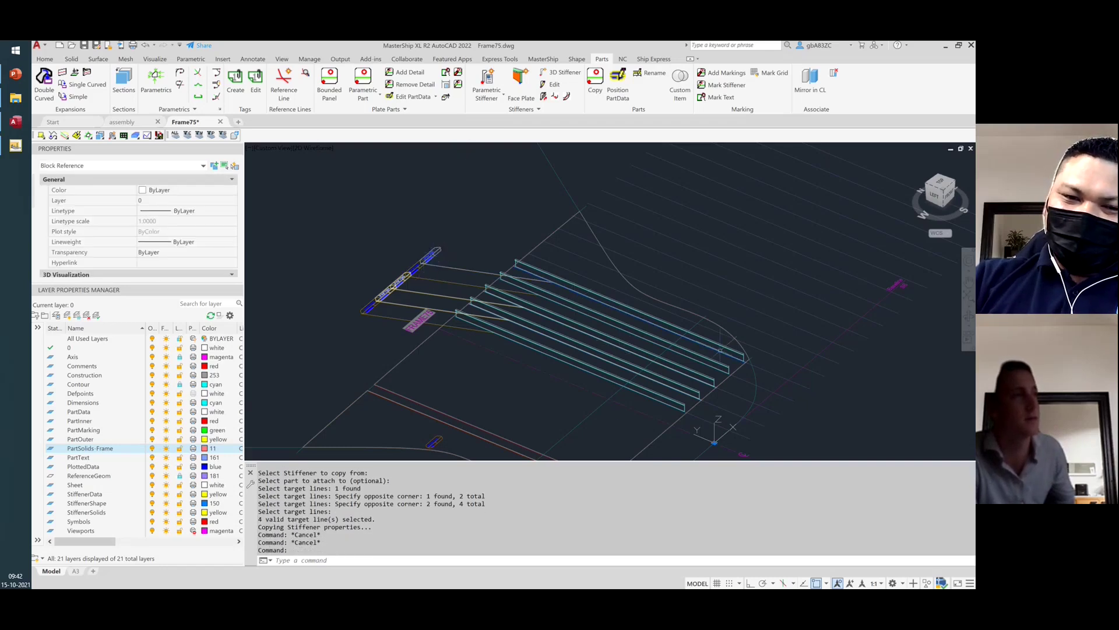
{"action": "key", "text": "Escape"}
{"action": "key", "text": "Escape"}
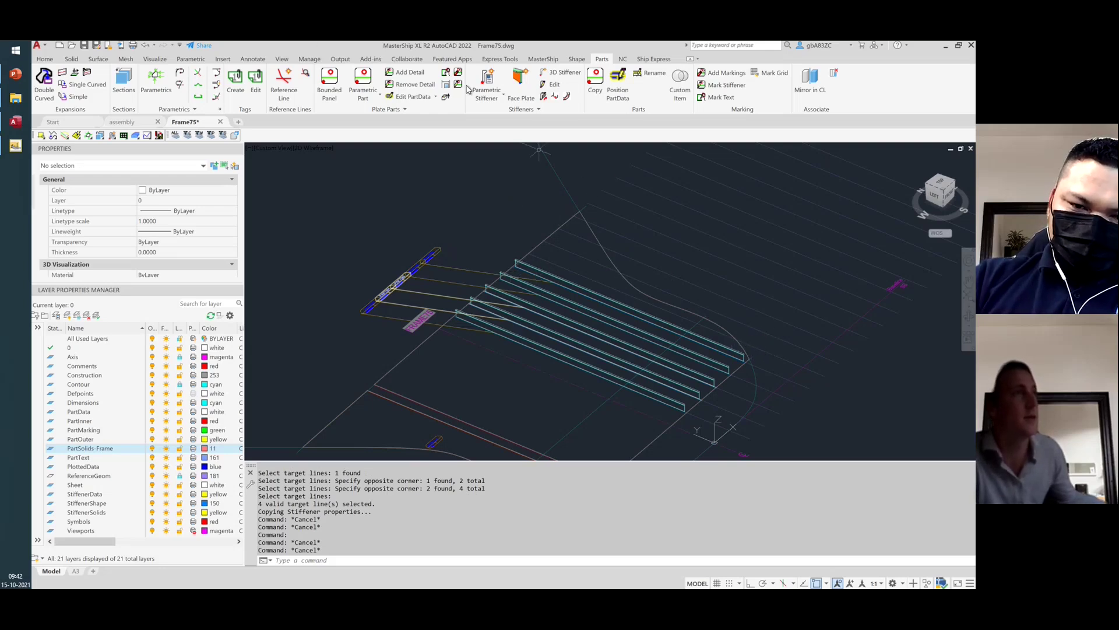
Start a parametric stiffener on the next free line beside the row and bound its start point by the curved contour, allowing extension
{"action": "left_click", "coordinate": [486, 83]}
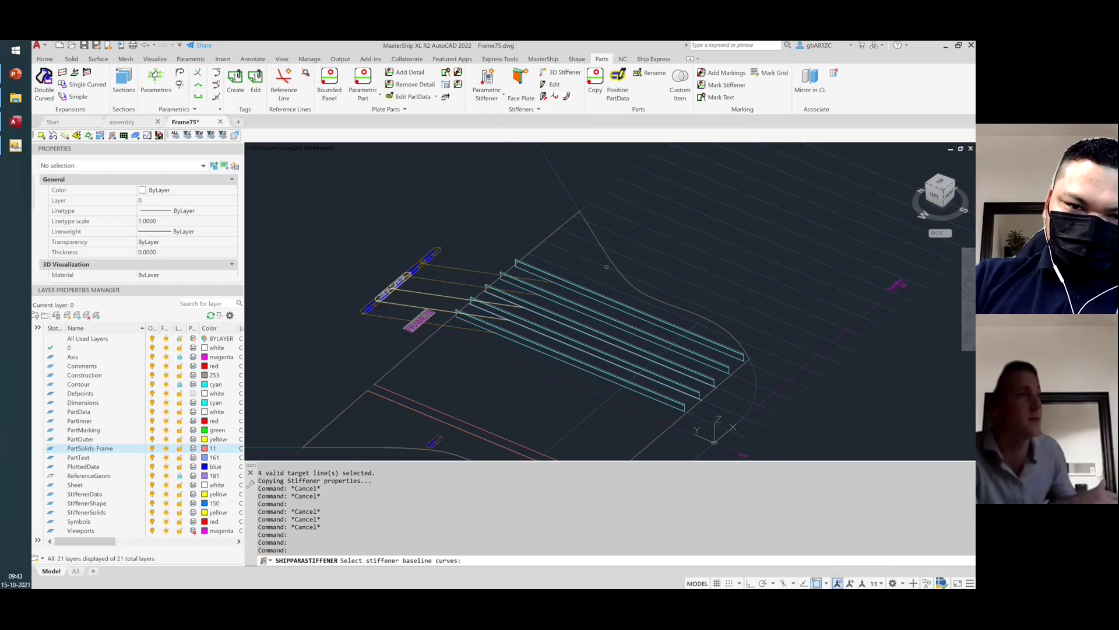
{"action": "left_click", "coordinate": [606, 285]}
{"action": "left_click", "coordinate": [604, 284]}
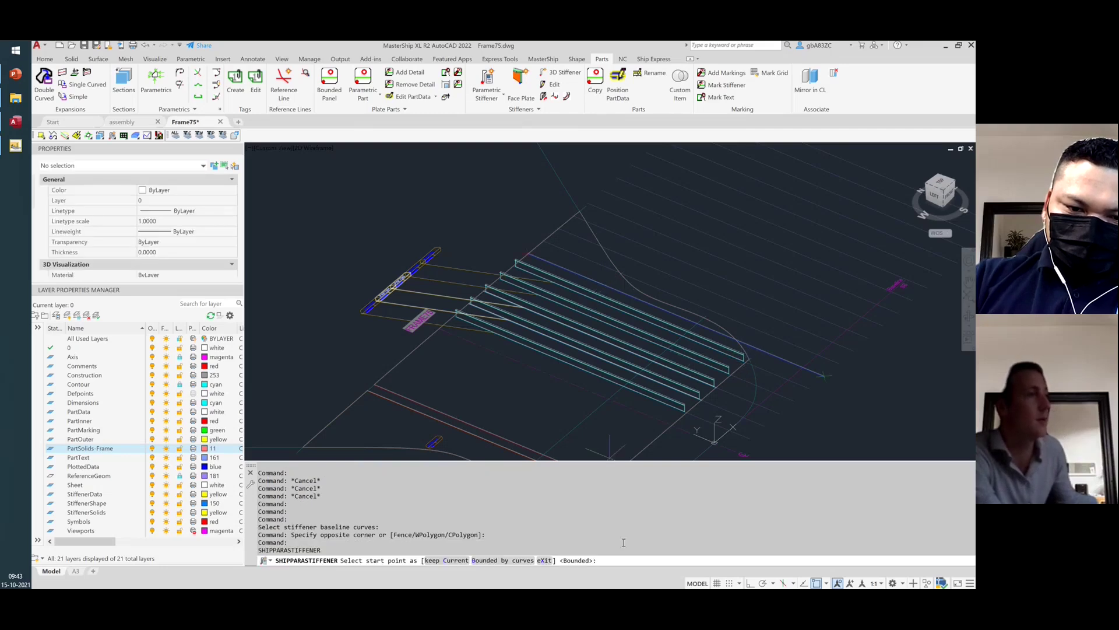
{"action": "key", "text": "Return"}
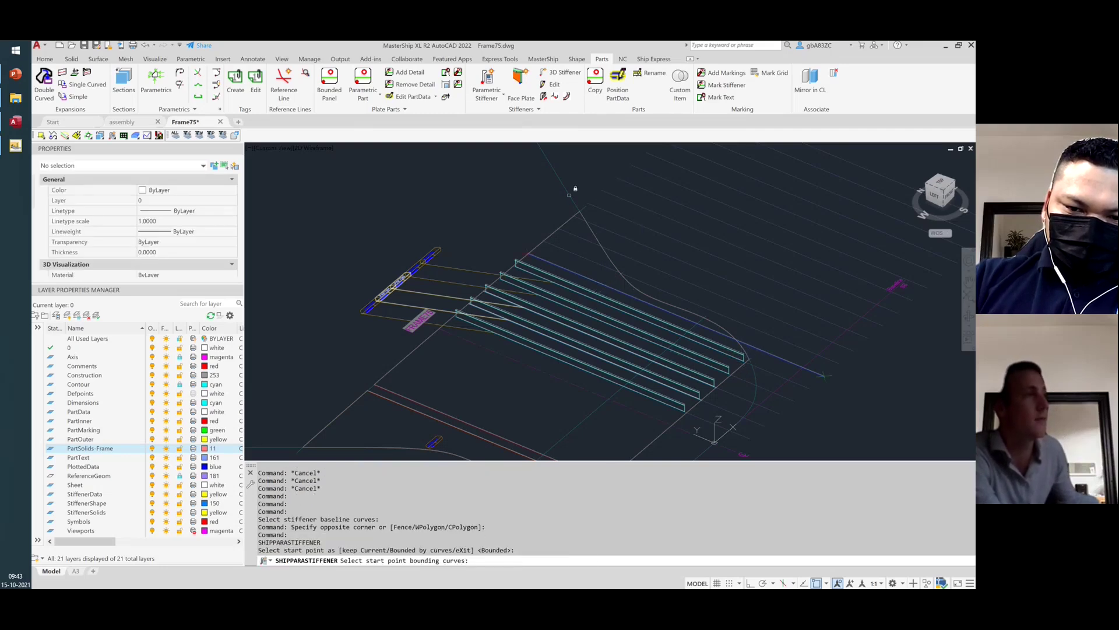
{"action": "left_click", "coordinate": [588, 187]}
{"action": "left_click", "coordinate": [490, 143]}
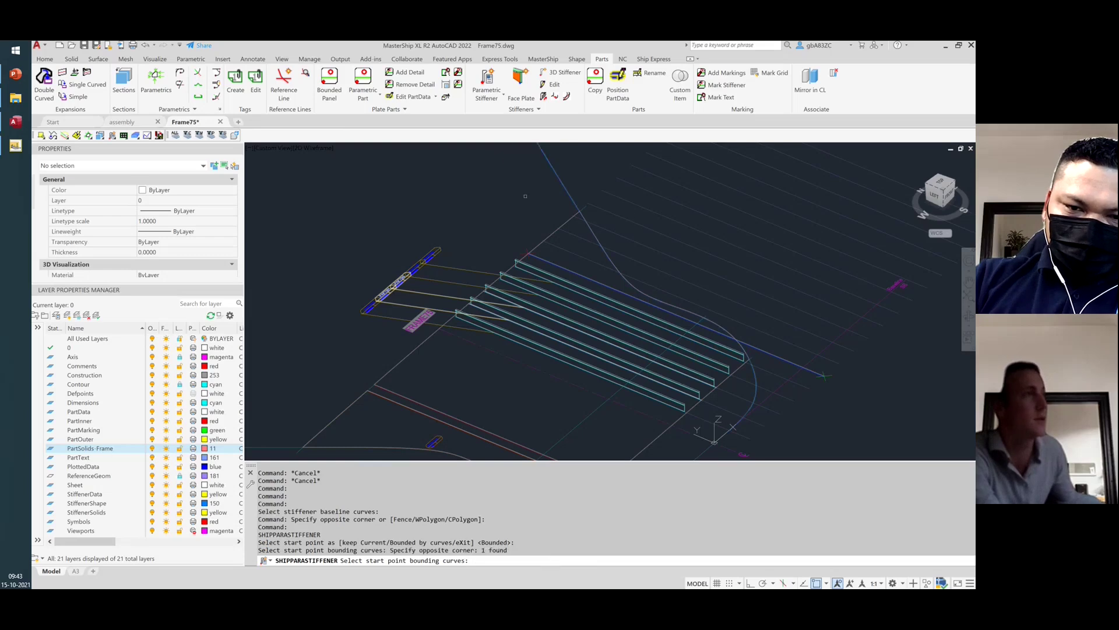
{"action": "key", "text": "Return"}
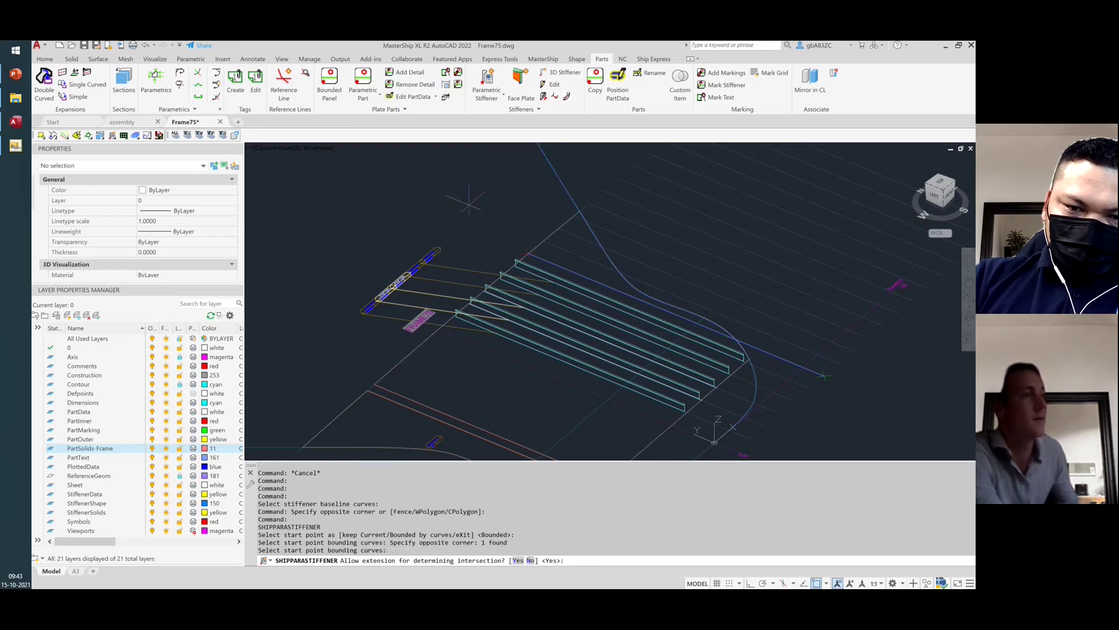
{"action": "key", "text": "Return"}
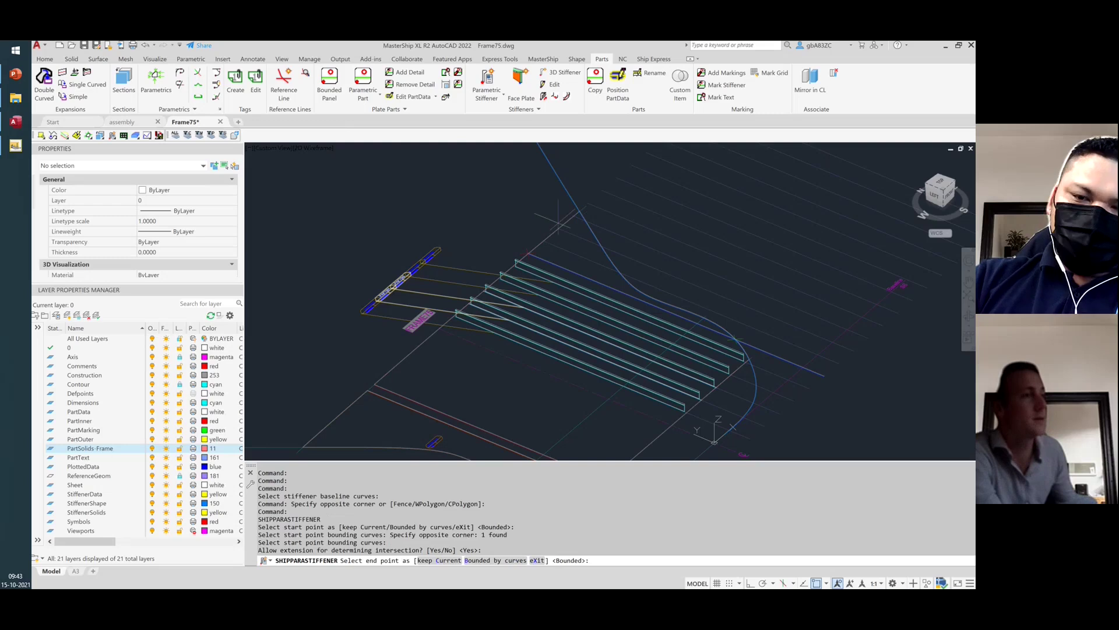
Bound the stiffener's end point by the straight frame edge, allowing extension, without picking a part to attach to
{"action": "key", "text": "Return"}
{"action": "left_click", "coordinate": [499, 198]}
{"action": "key", "text": "Return"}
{"action": "key", "text": "Return"}
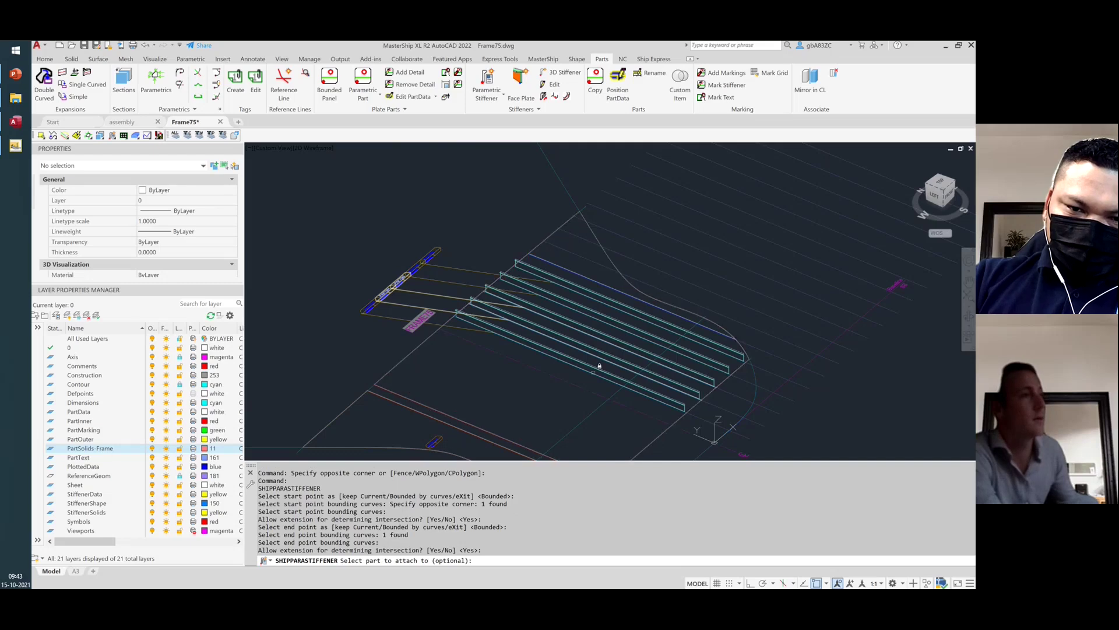
{"action": "key", "text": "Return"}
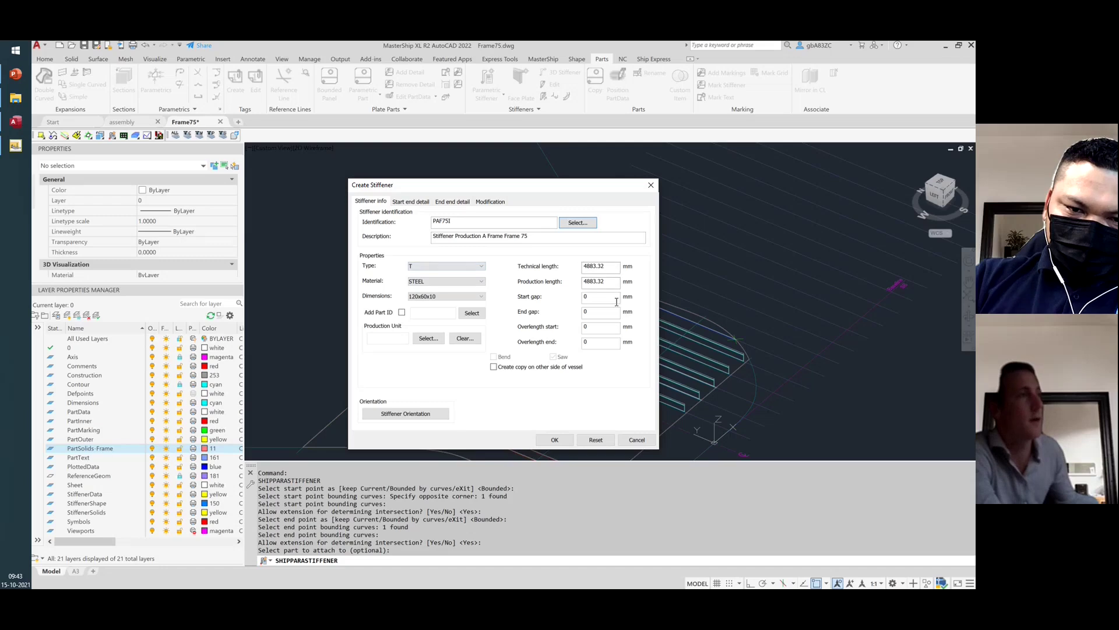
Give the T stiffener start and end gaps of 50 mm, create it and place its leader and label beside the row
{"action": "double_click", "coordinate": [601, 295]}
{"action": "type", "text": "50"}
{"action": "key", "text": "Tab"}
{"action": "type", "text": "50"}
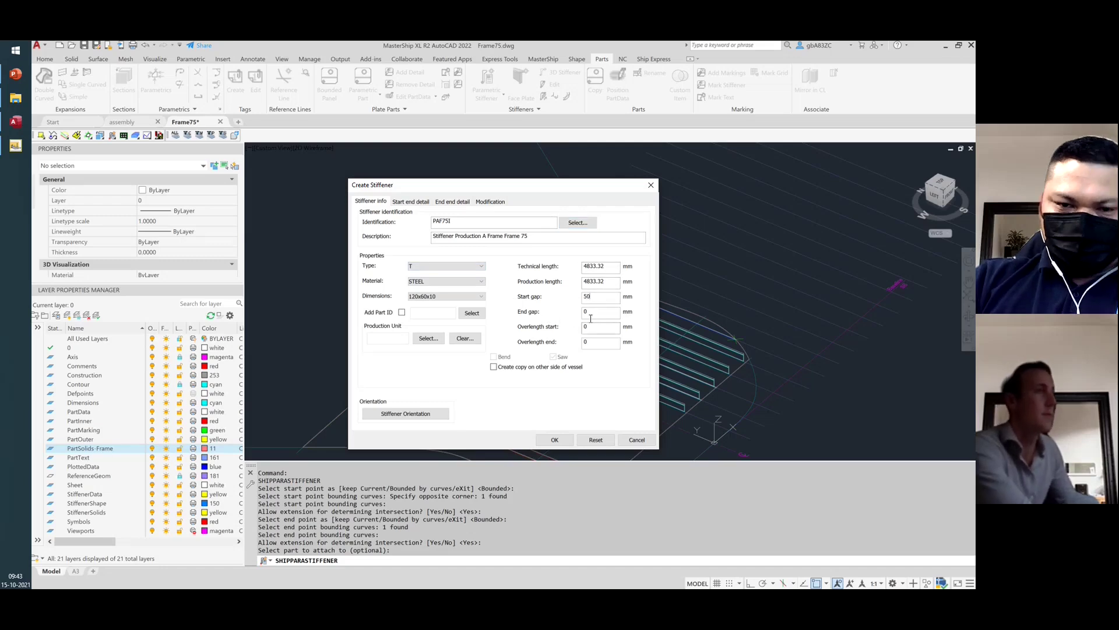
{"action": "left_click", "coordinate": [555, 440]}
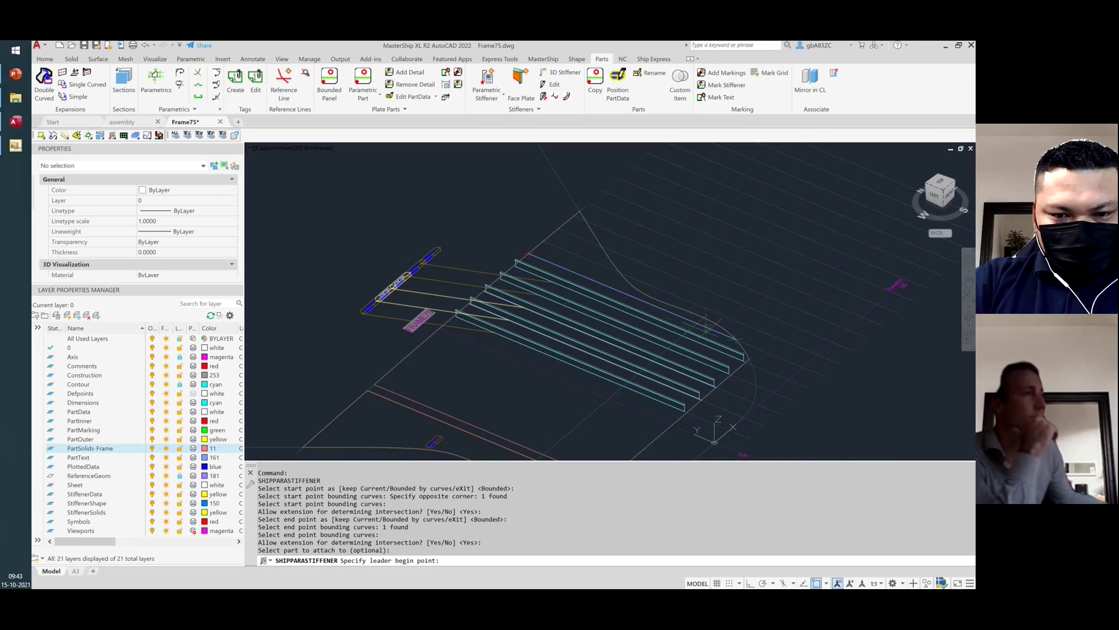
{"action": "left_click", "coordinate": [557, 259]}
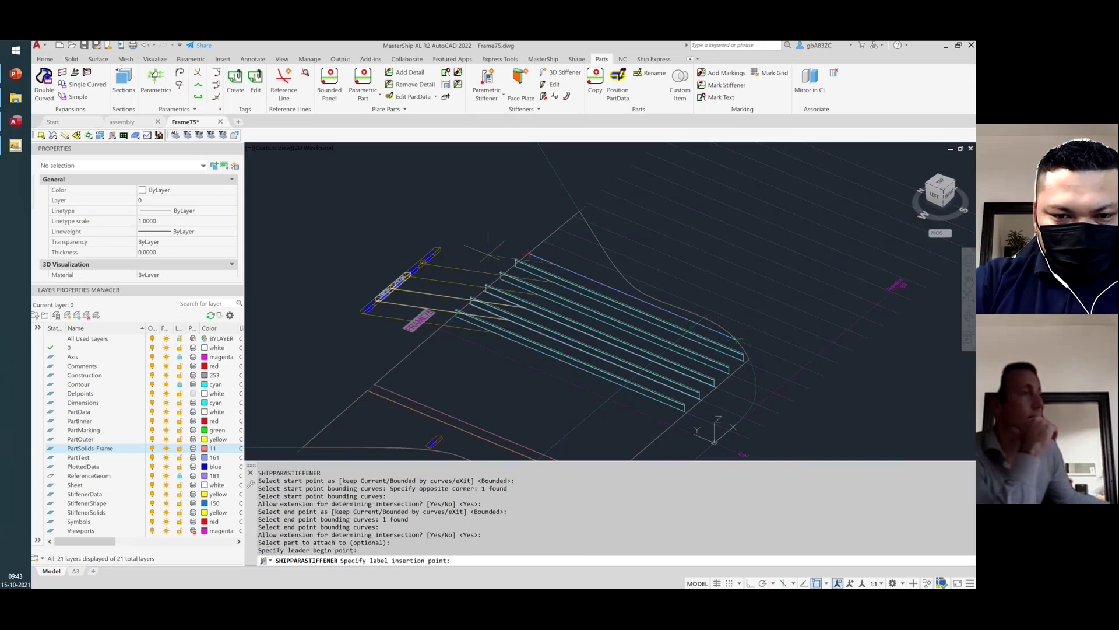
{"action": "left_click", "coordinate": [475, 248]}
{"action": "key", "text": "Return"}
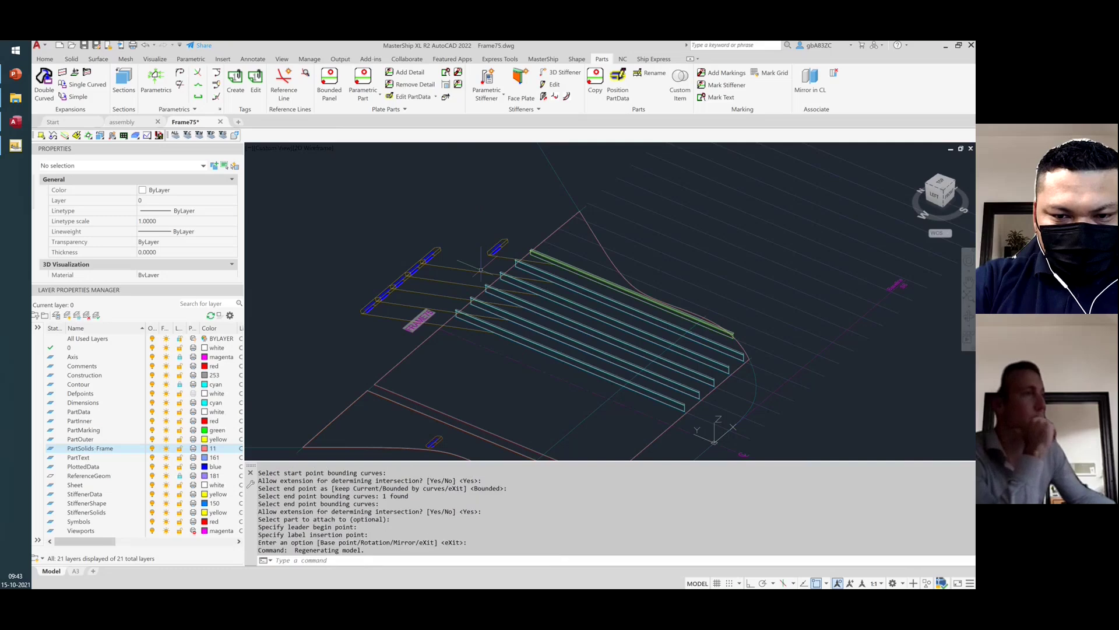
Inspect the new T stiffener's end at the contour and set its start gap to 100 mm
{"action": "scroll", "coordinate": [752, 338], "scroll_direction": "up", "scroll_amount": 6}
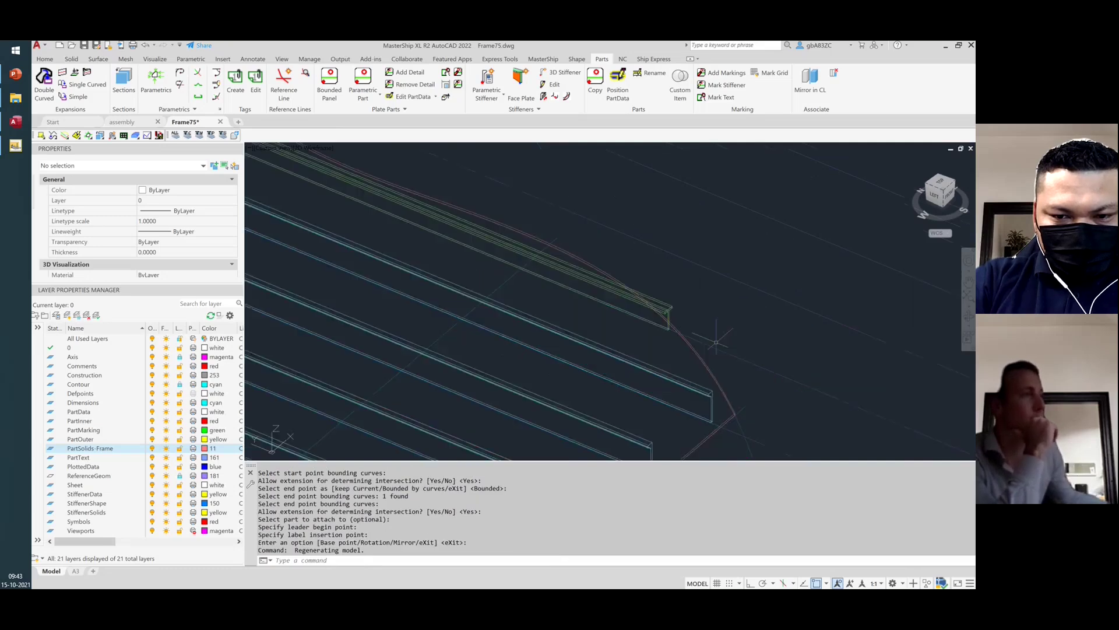
{"action": "scroll", "coordinate": [653, 289], "scroll_direction": "down", "scroll_amount": 5}
{"action": "scroll", "coordinate": [689, 293], "scroll_direction": "up", "scroll_amount": 4}
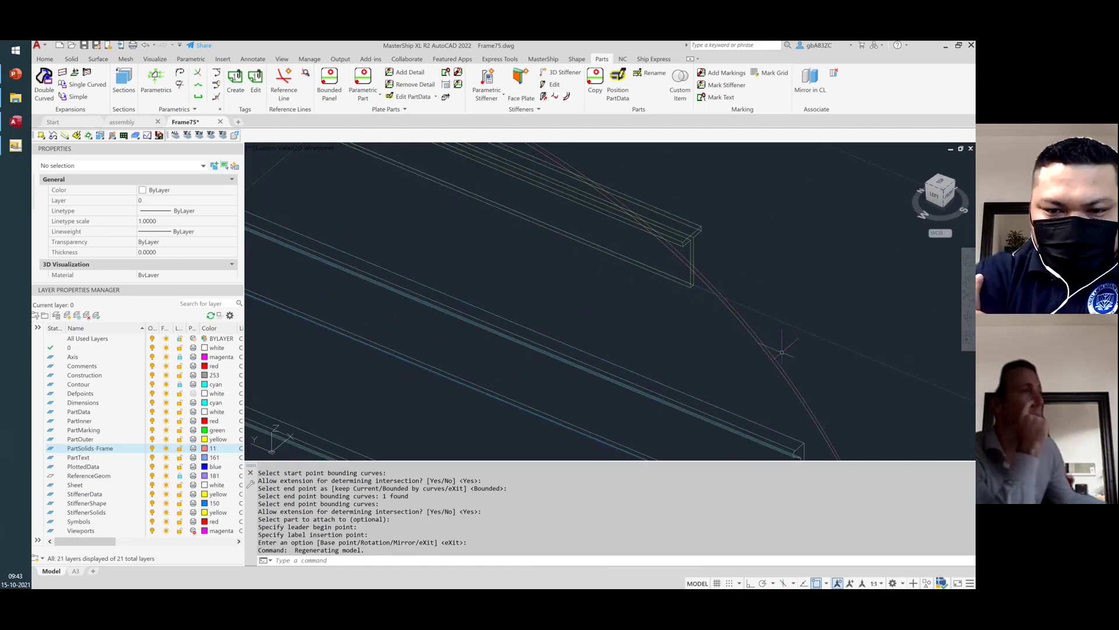
{"action": "scroll", "coordinate": [782, 352], "scroll_direction": "down", "scroll_amount": 5}
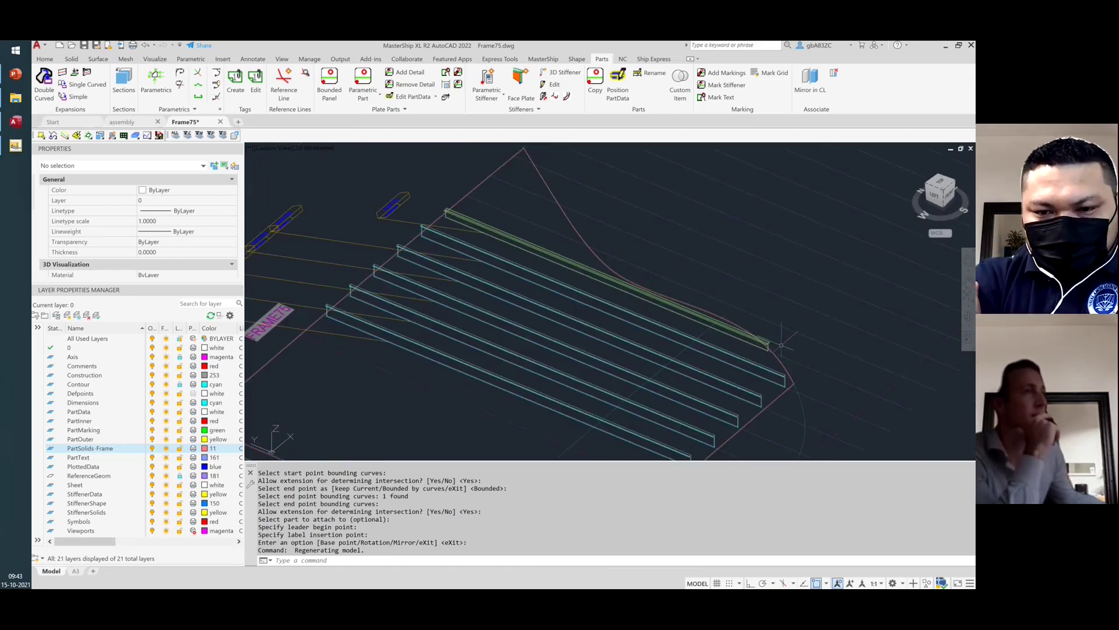
{"action": "left_click", "coordinate": [551, 84]}
{"action": "left_click", "coordinate": [512, 290]}
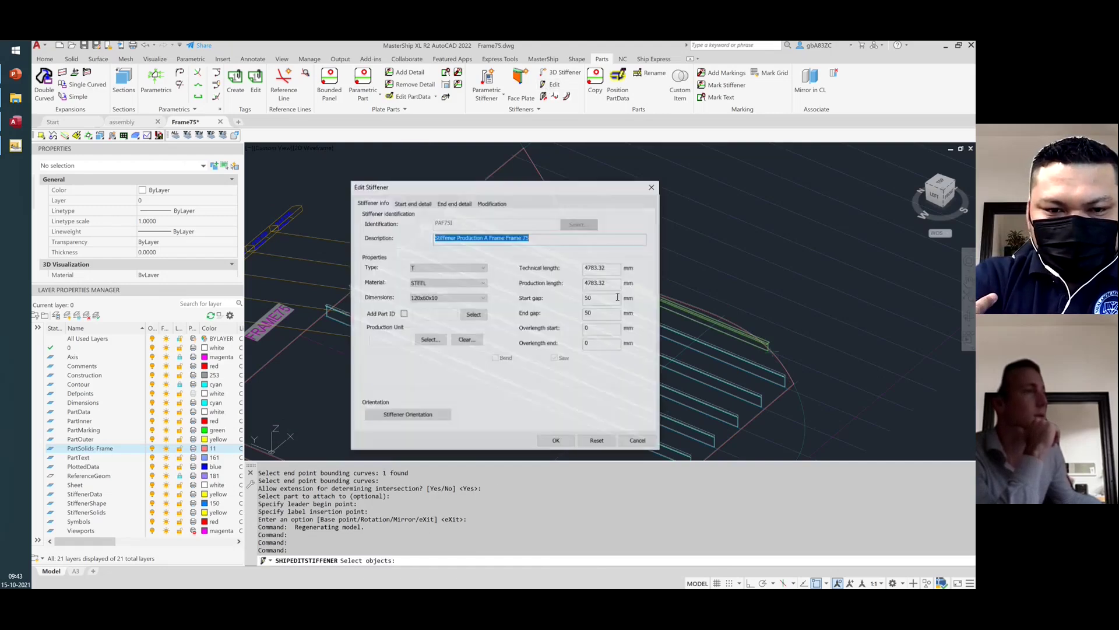
{"action": "type", "text": "1."}
{"action": "type", "text": "00"}
{"action": "left_click", "coordinate": [554, 439]}
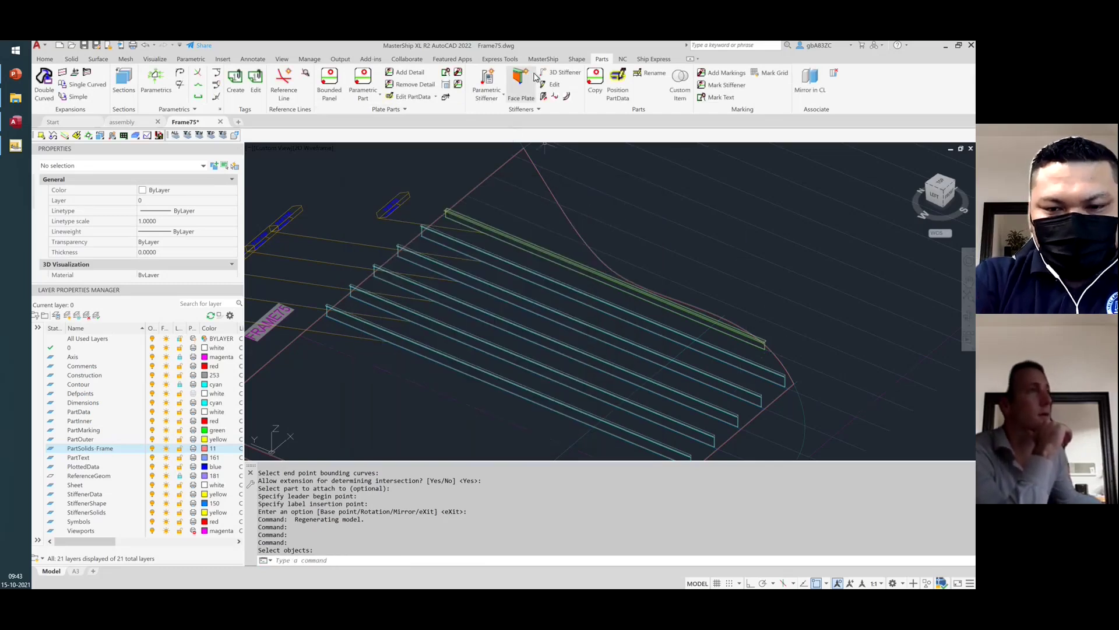
Copy the new T stiffener to the three remaining lines towards the frame's corner, without picking a part to attach to
{"action": "left_click", "coordinate": [559, 101]}
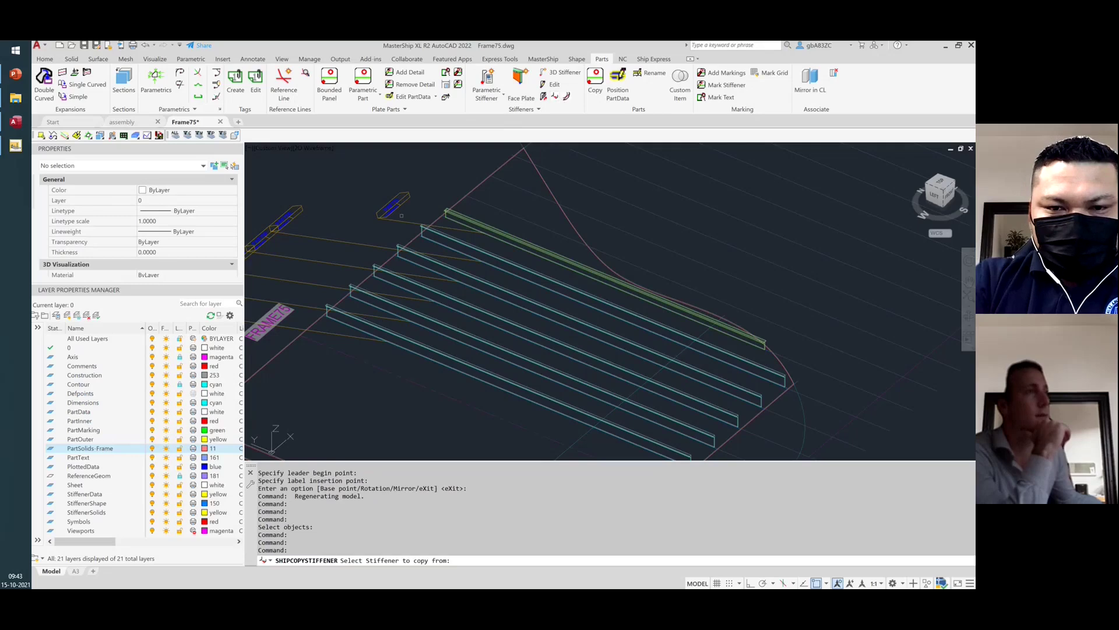
{"action": "left_click", "coordinate": [393, 205]}
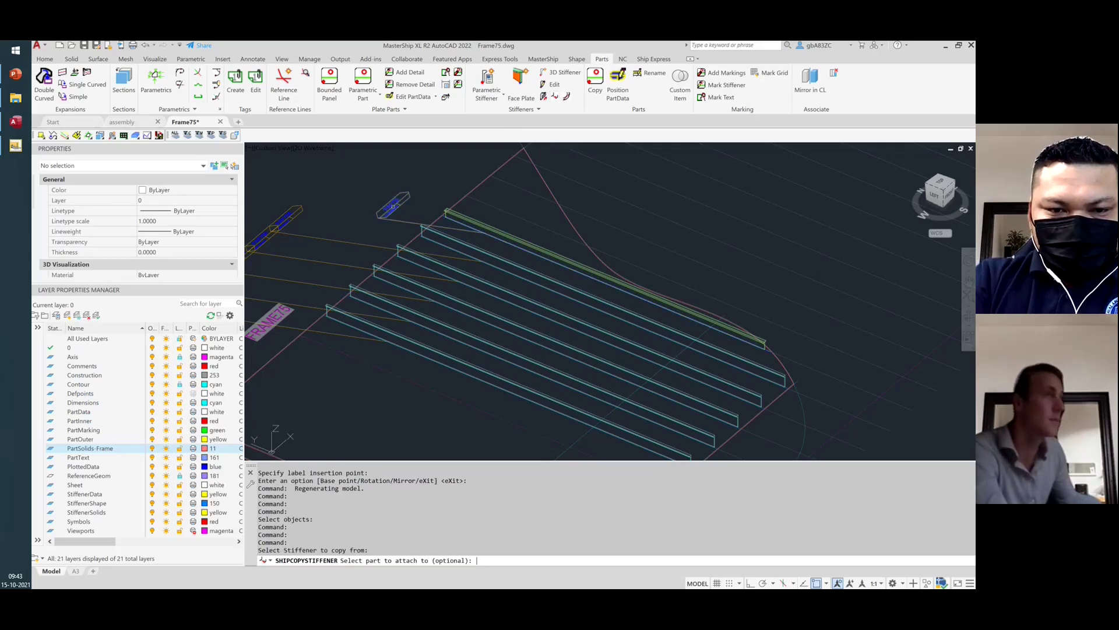
{"action": "key", "text": "Return"}
{"action": "left_click", "coordinate": [492, 206]}
{"action": "left_click", "coordinate": [511, 185]}
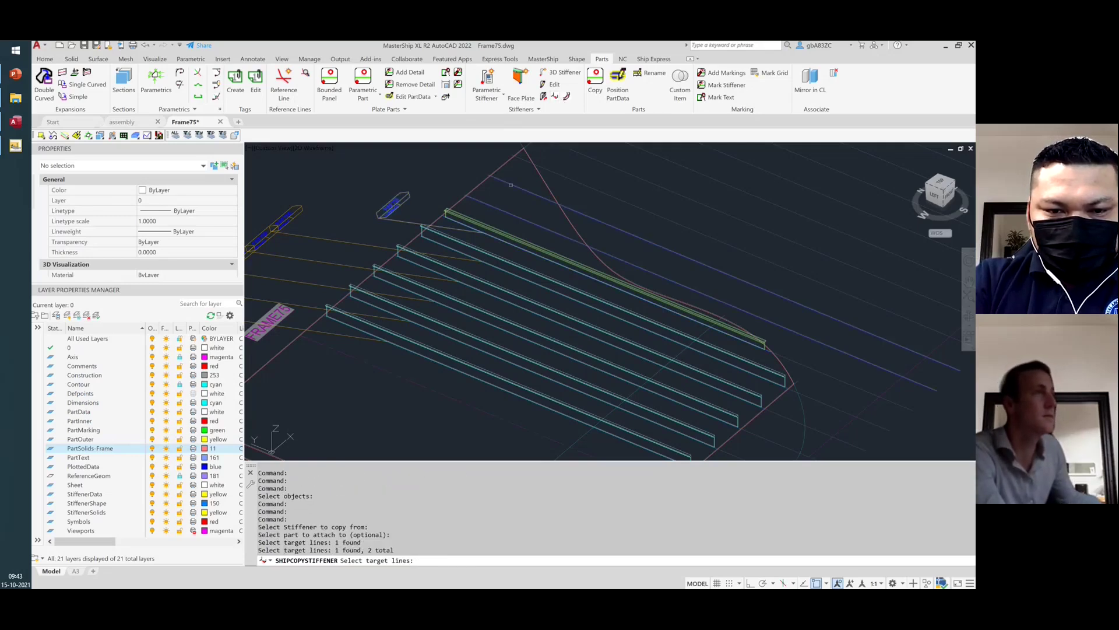
{"action": "left_click", "coordinate": [523, 156]}
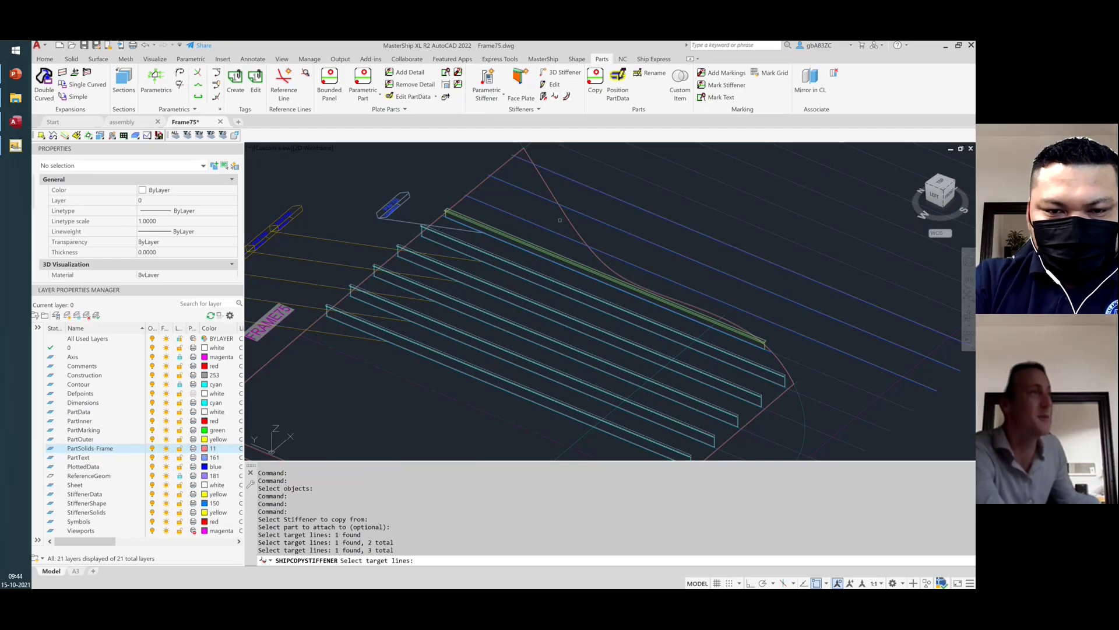
{"action": "key", "text": "Return"}
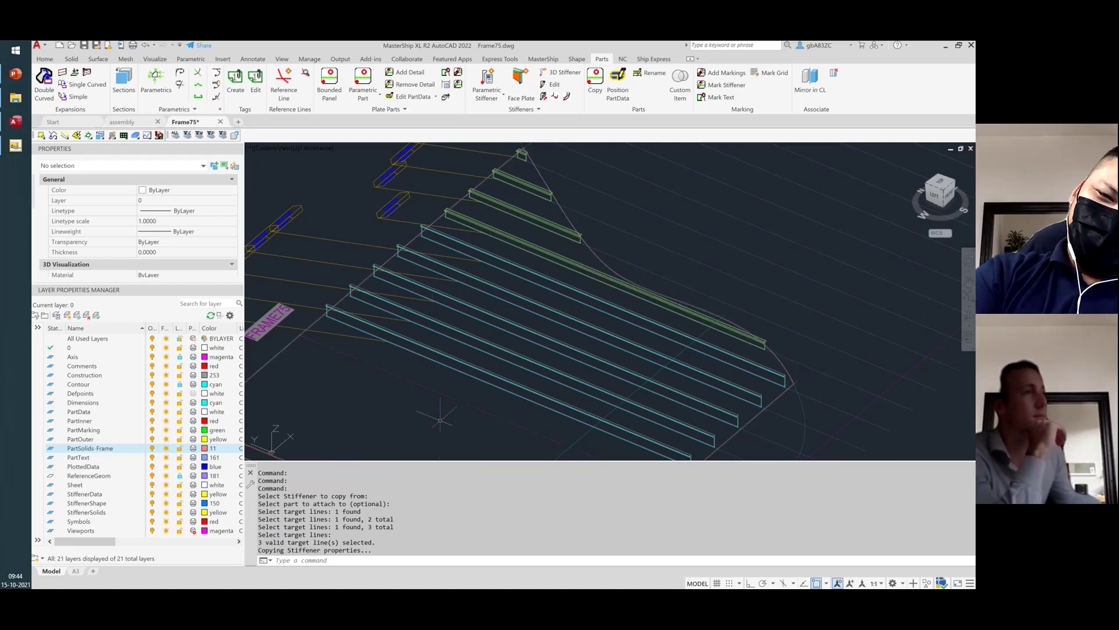
Examine the complete stiffener layout from the top view and check the available stiffener creation commands
{"action": "scroll", "coordinate": [600, 236], "scroll_direction": "down", "scroll_amount": 2}
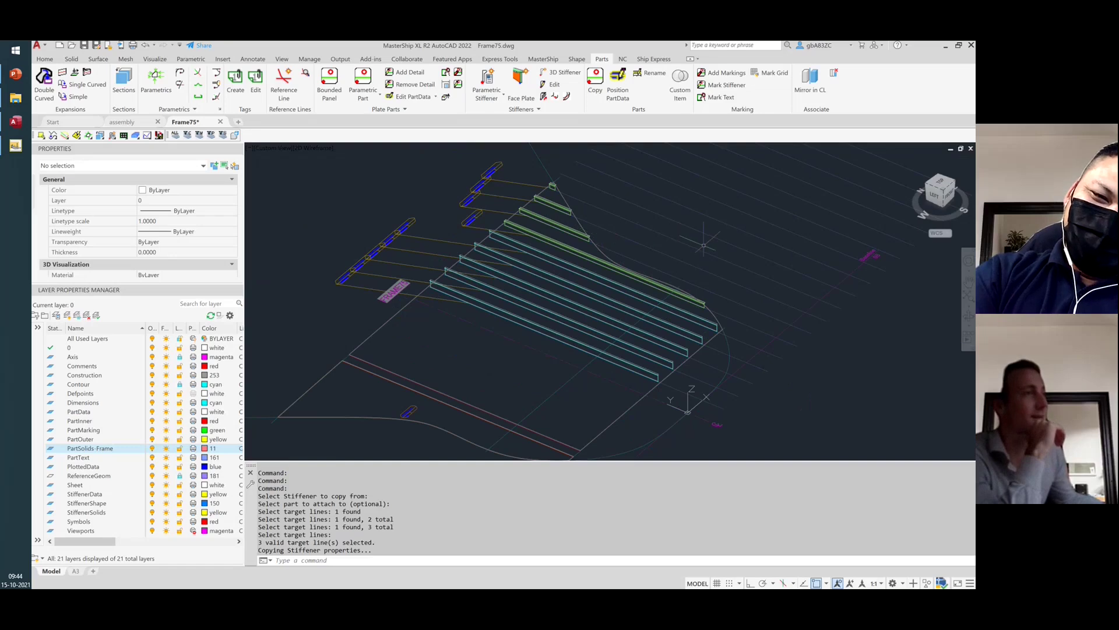
{"action": "left_click", "coordinate": [917, 206]}
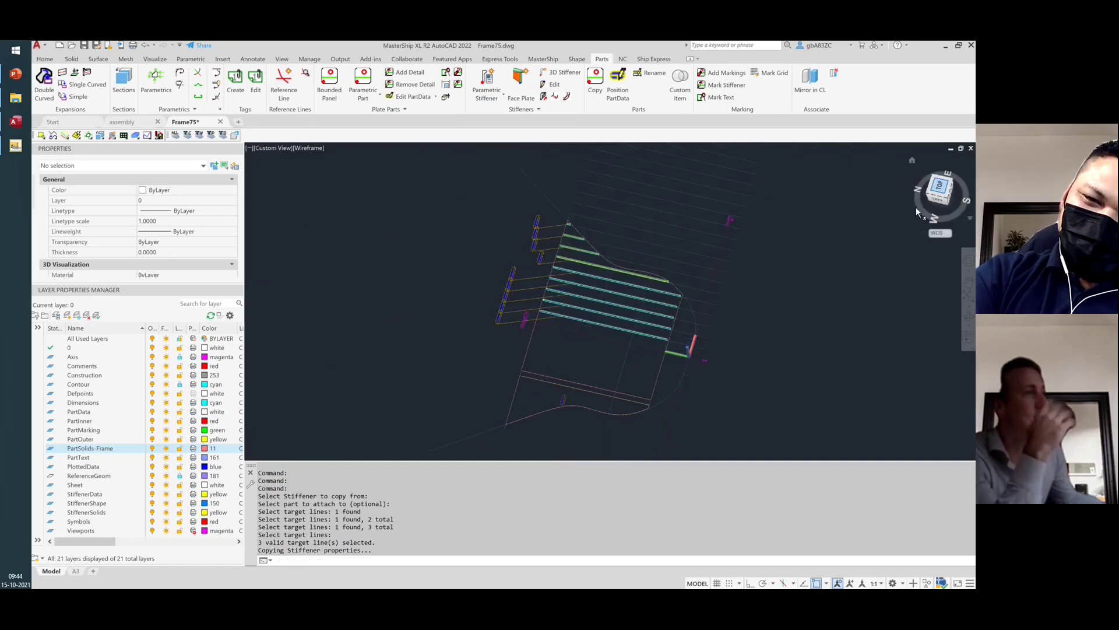
{"action": "left_click", "coordinate": [966, 164]}
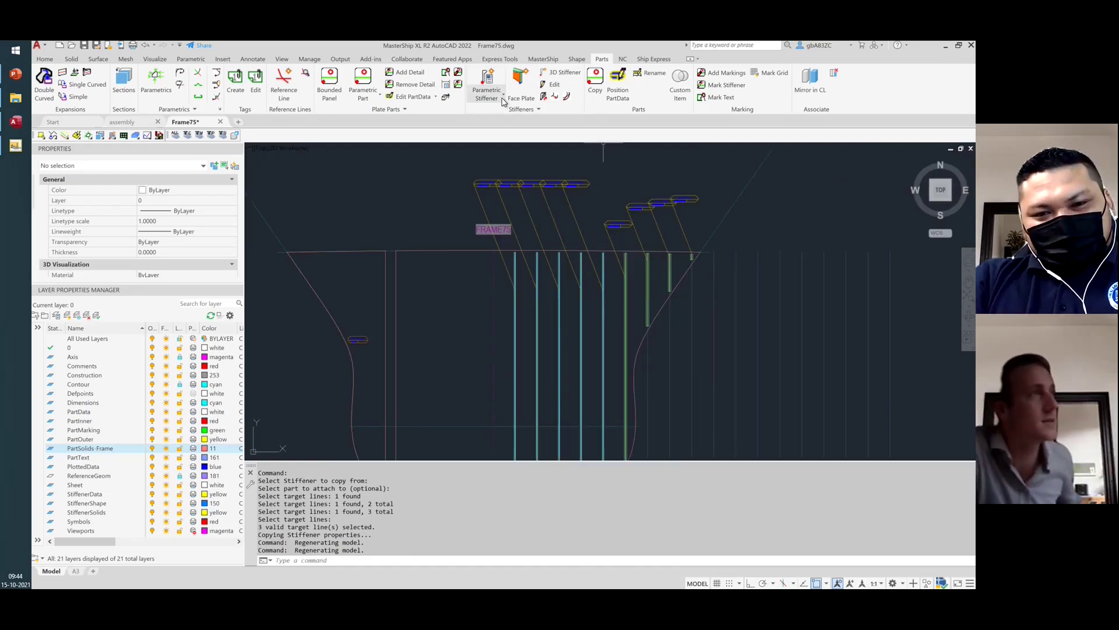
{"action": "left_click", "coordinate": [493, 82]}
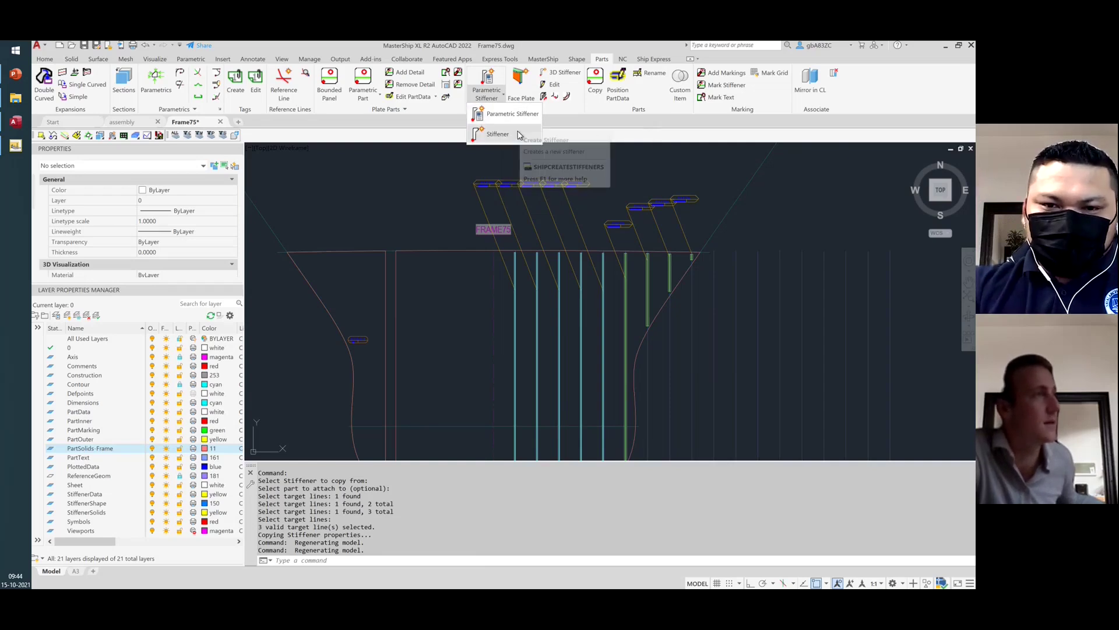
{"action": "left_click", "coordinate": [439, 265]}
{"action": "scroll", "coordinate": [455, 281], "scroll_direction": "down", "scroll_amount": 2}
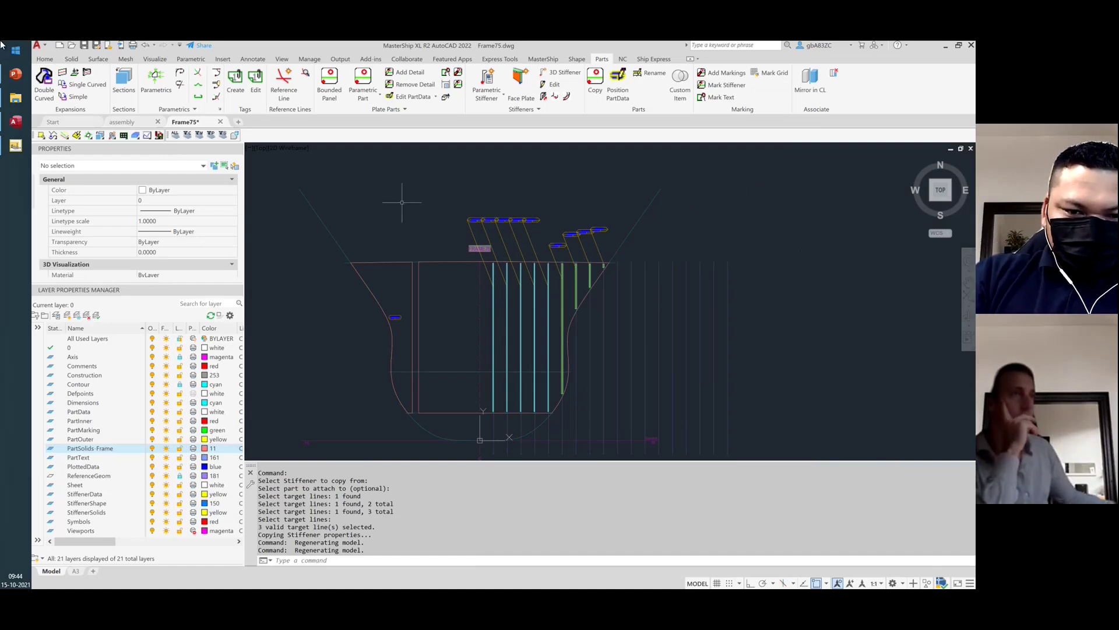
{"action": "key", "text": "Escape"}
{"action": "key", "text": "Escape"}
{"action": "key", "text": "Escape"}
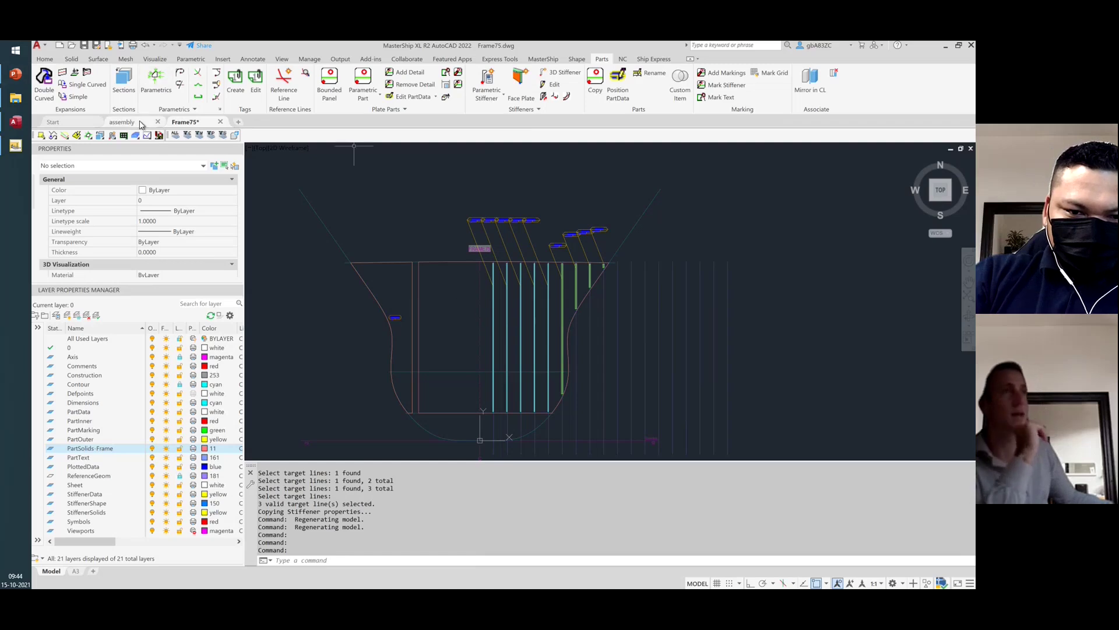
Switch to the assembly drawing and open the referenced Frame55 drawing from it
{"action": "left_click", "coordinate": [122, 121]}
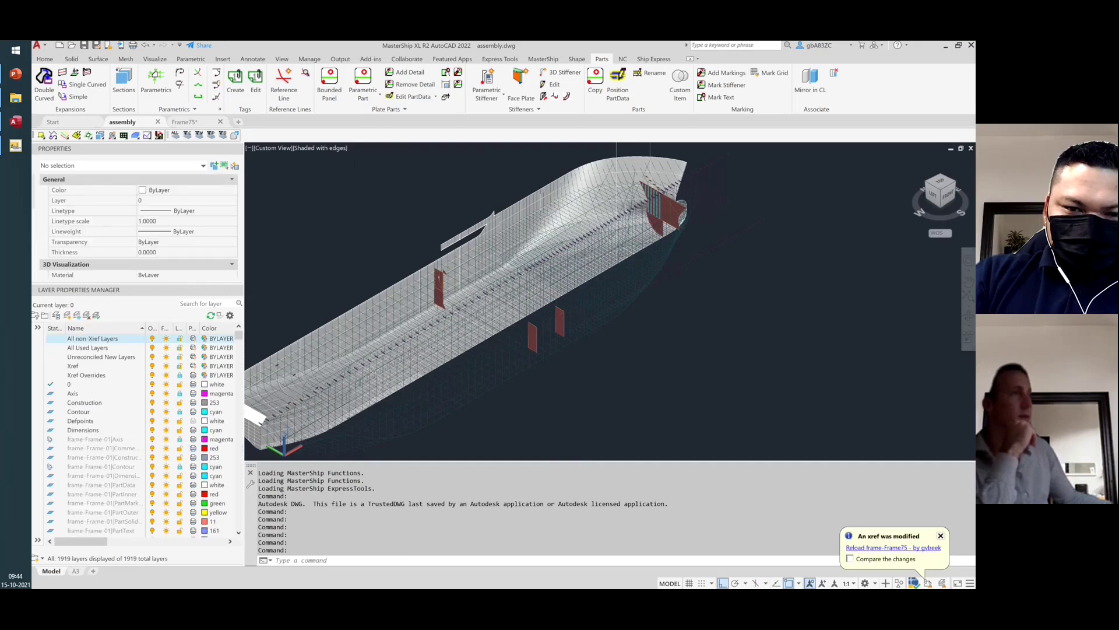
{"action": "left_click", "coordinate": [583, 245]}
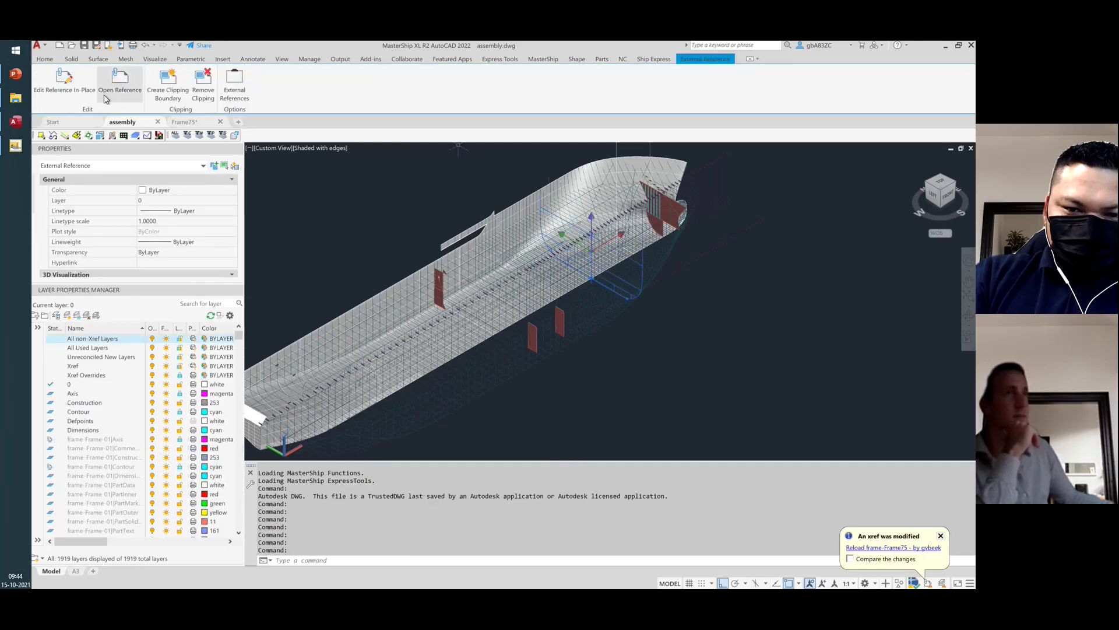
{"action": "left_click", "coordinate": [127, 87]}
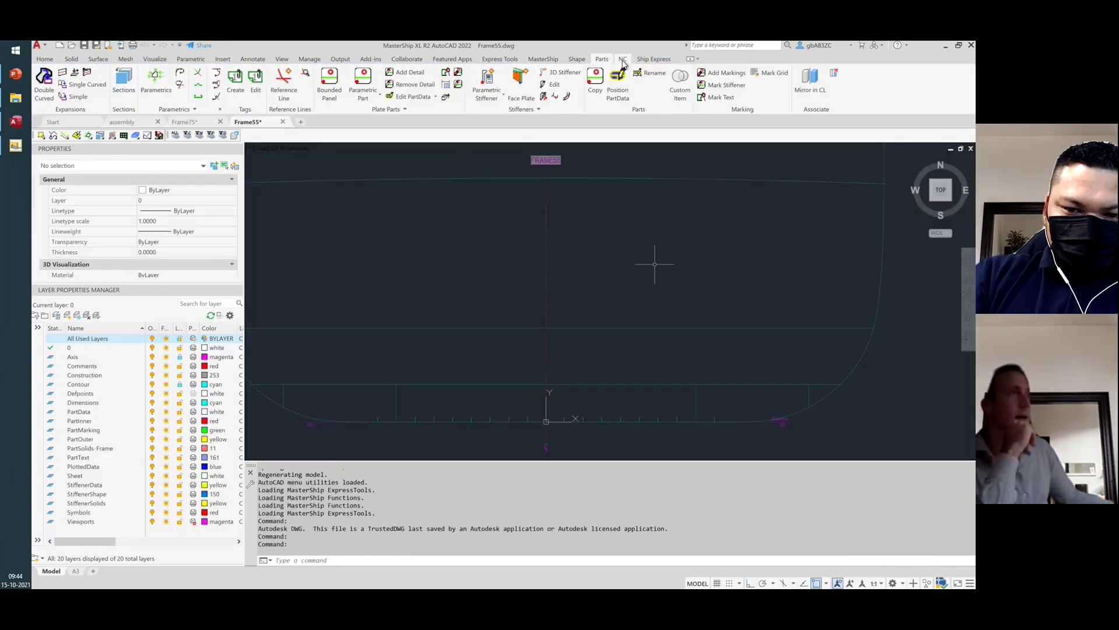
Start a parametric stiffener along the left hull contour and bound its start point by the upper deck curve, allowing extension for the intersection
{"action": "left_click", "coordinate": [487, 82]}
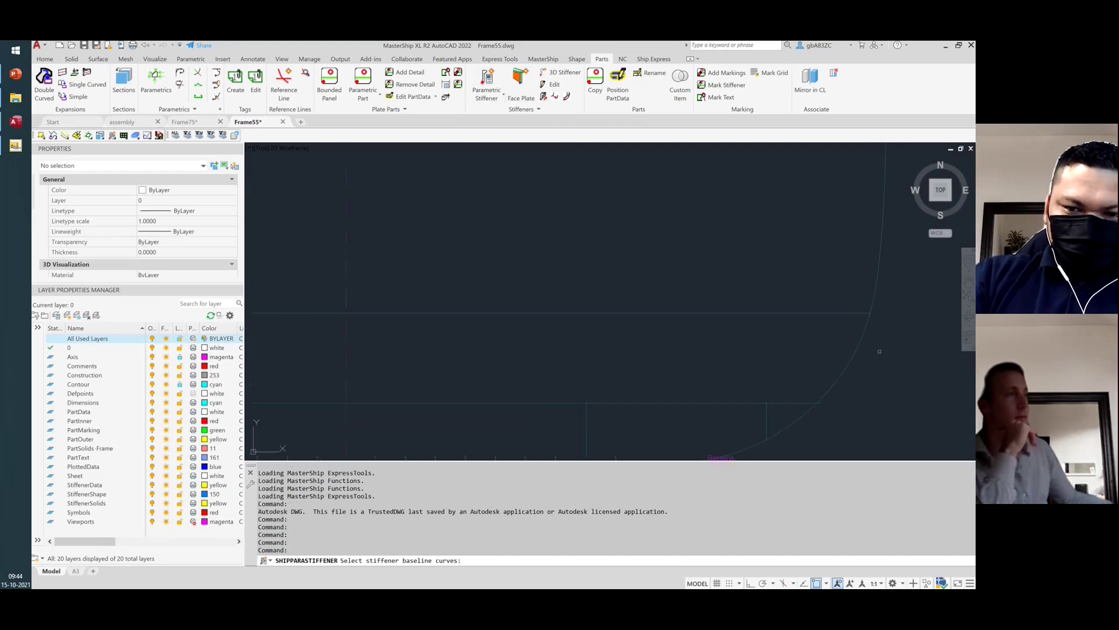
{"action": "scroll", "coordinate": [876, 352], "scroll_direction": "down", "scroll_amount": 2}
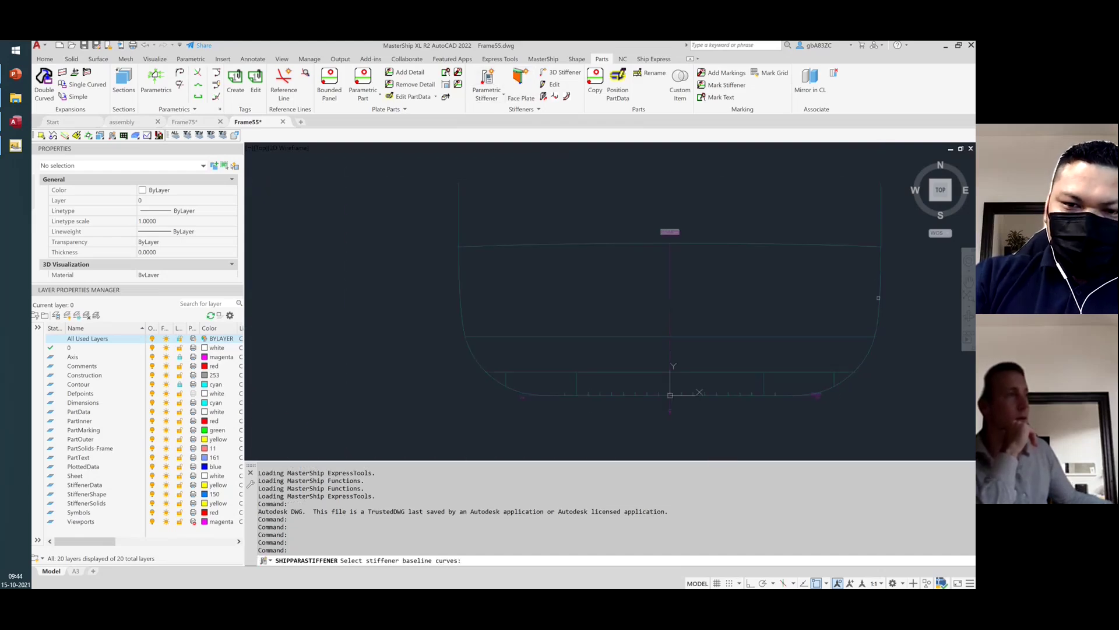
{"action": "left_click", "coordinate": [460, 297]}
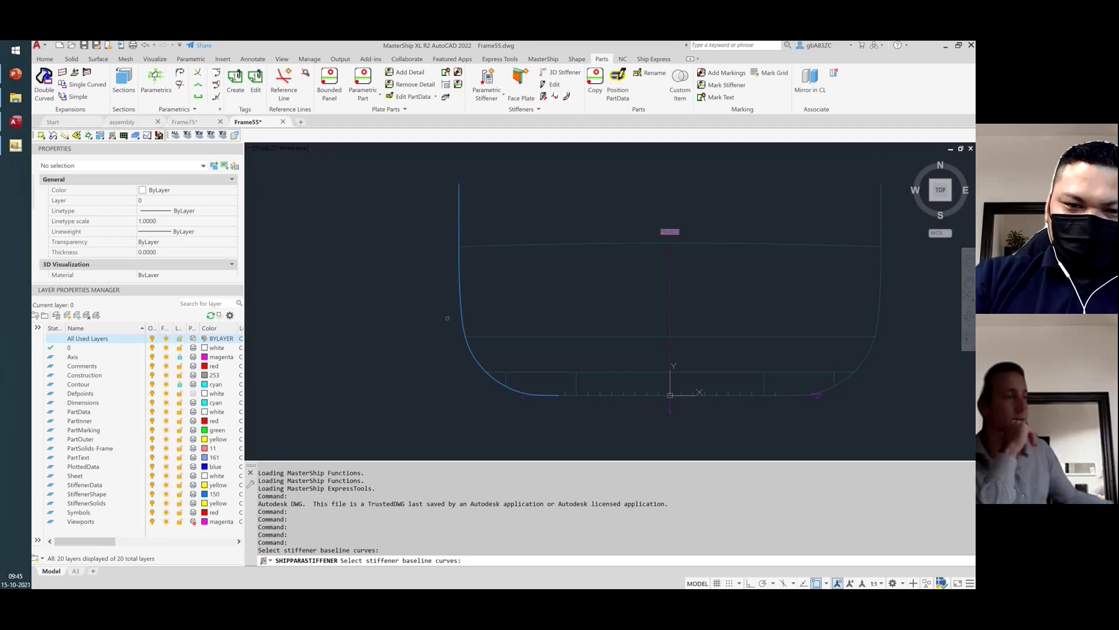
{"action": "key", "text": "Return"}
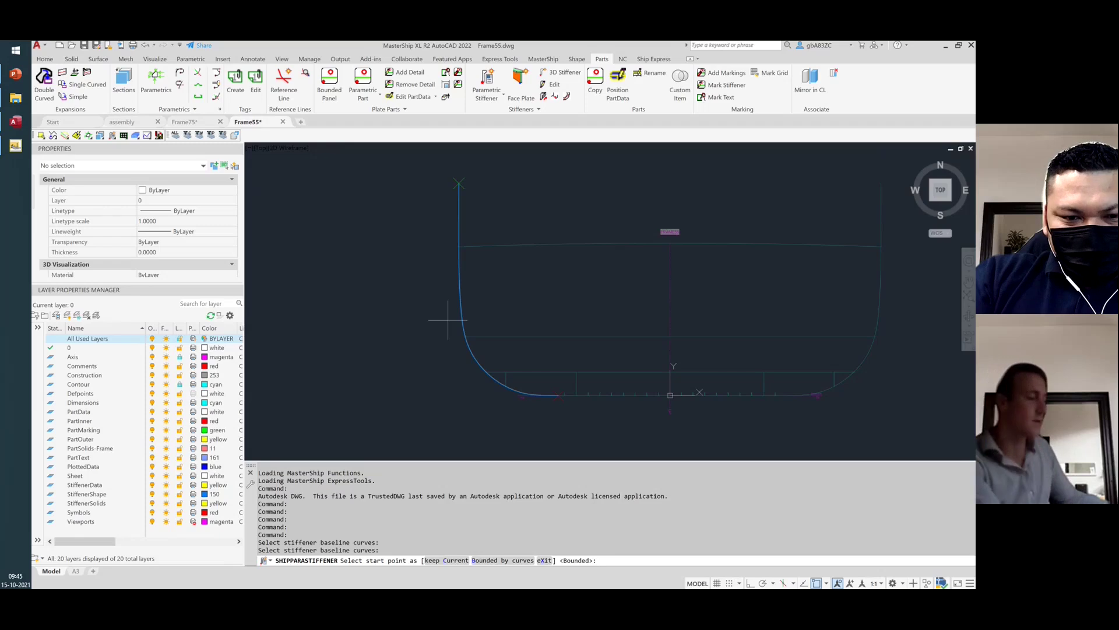
{"action": "key", "text": "Return"}
{"action": "left_click", "coordinate": [474, 245]}
{"action": "key", "text": "Return"}
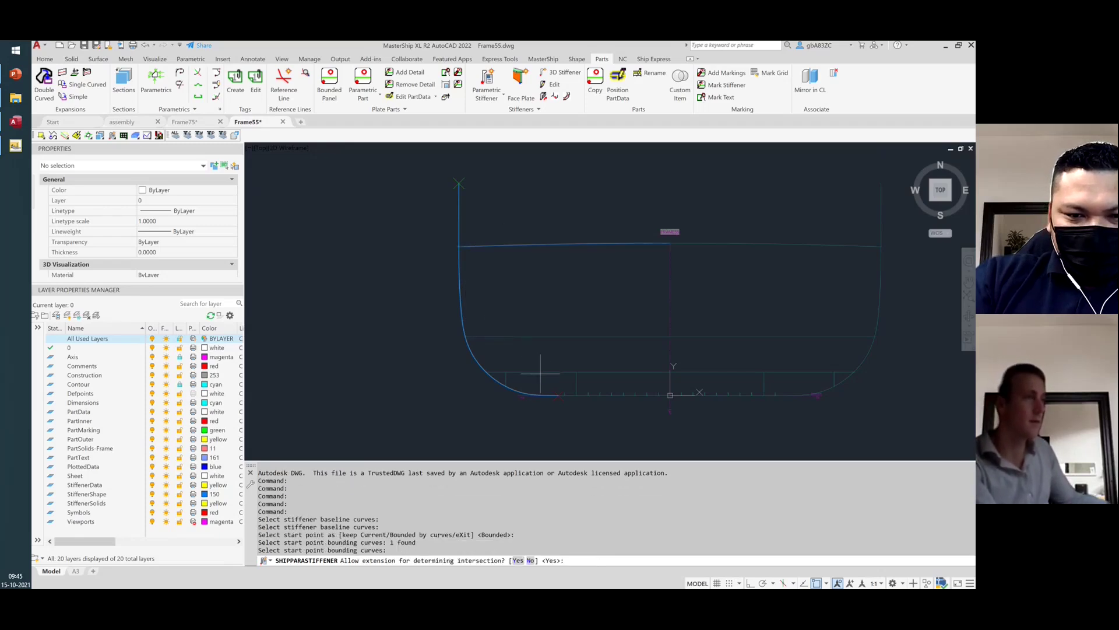
{"action": "key", "text": "Return"}
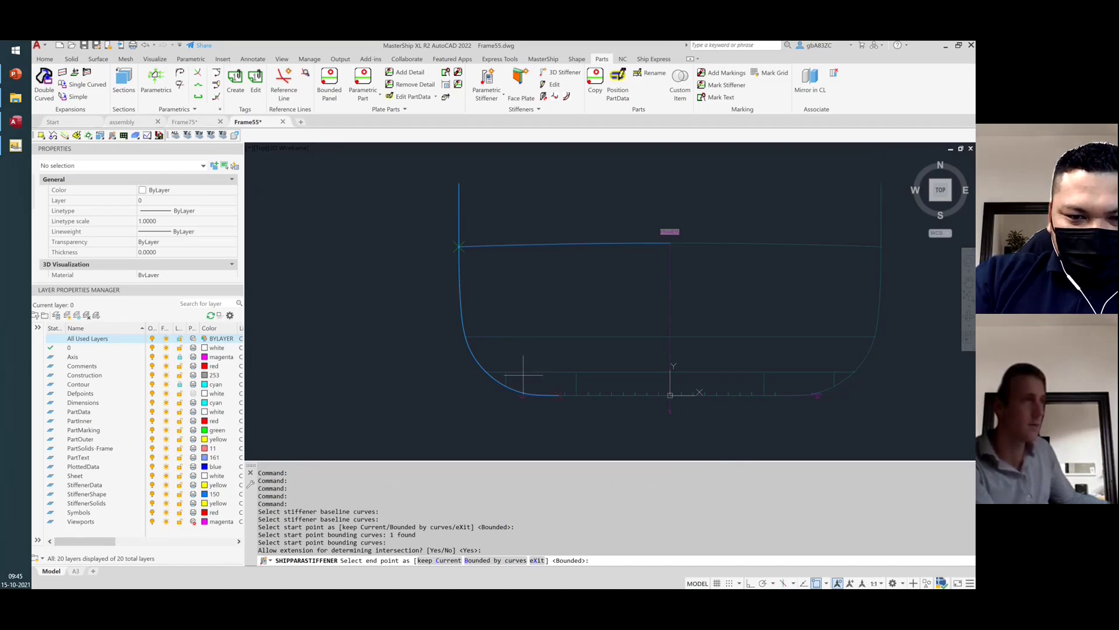
Bound the stiffener's end point by the lower horizontal line, allowing extension, and skip picking a part to attach to
{"action": "key", "text": "Return"}
{"action": "left_click", "coordinate": [519, 372]}
{"action": "key", "text": "Return"}
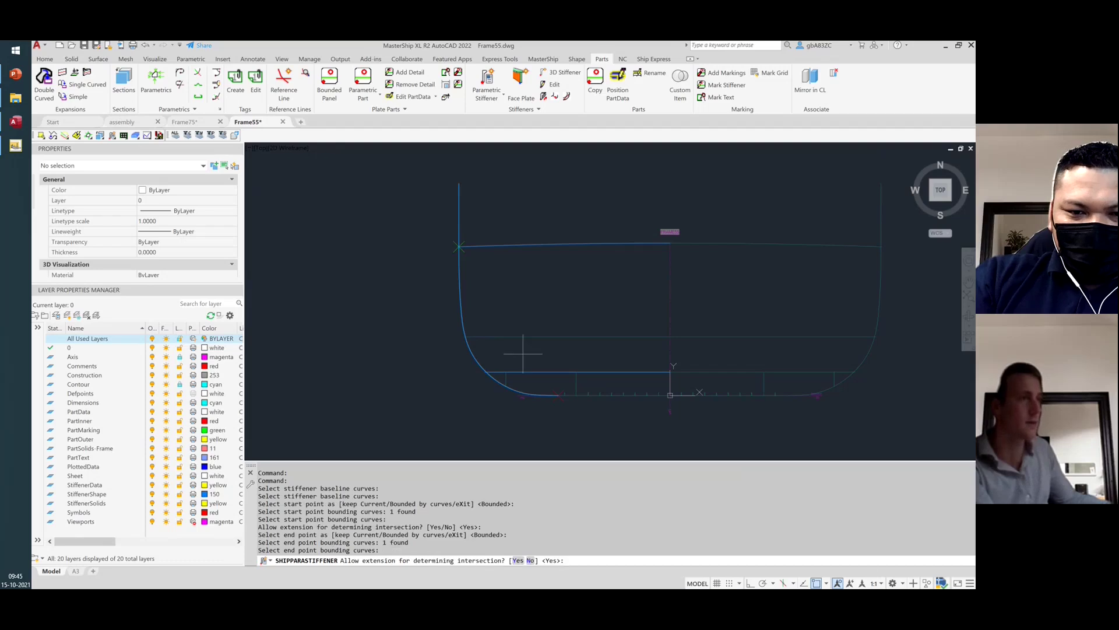
{"action": "key", "text": "Return"}
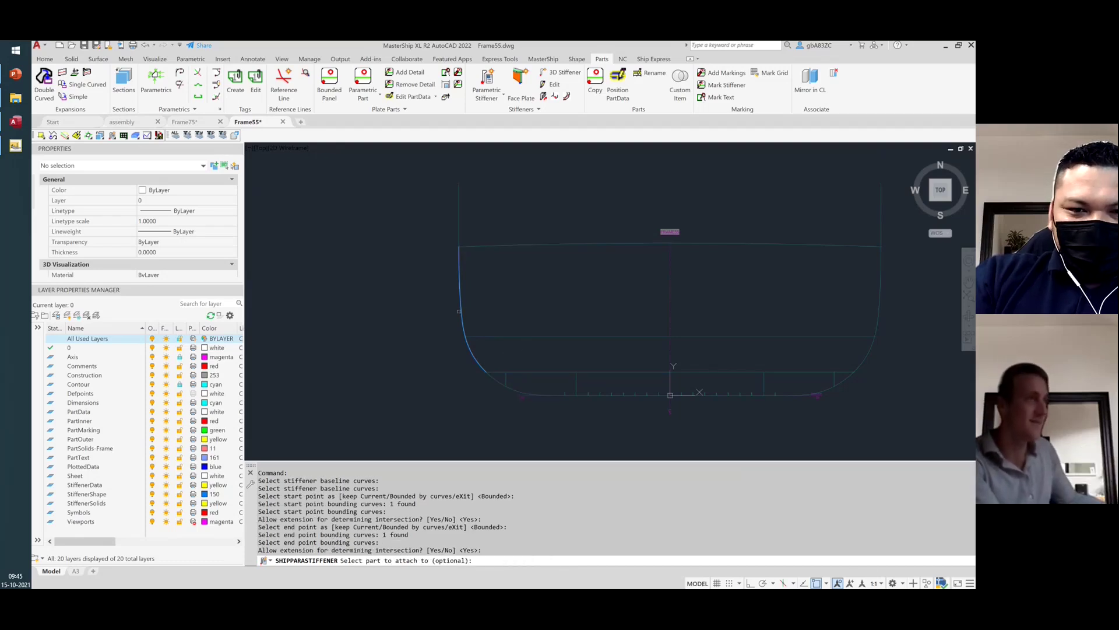
{"action": "key", "text": "Return"}
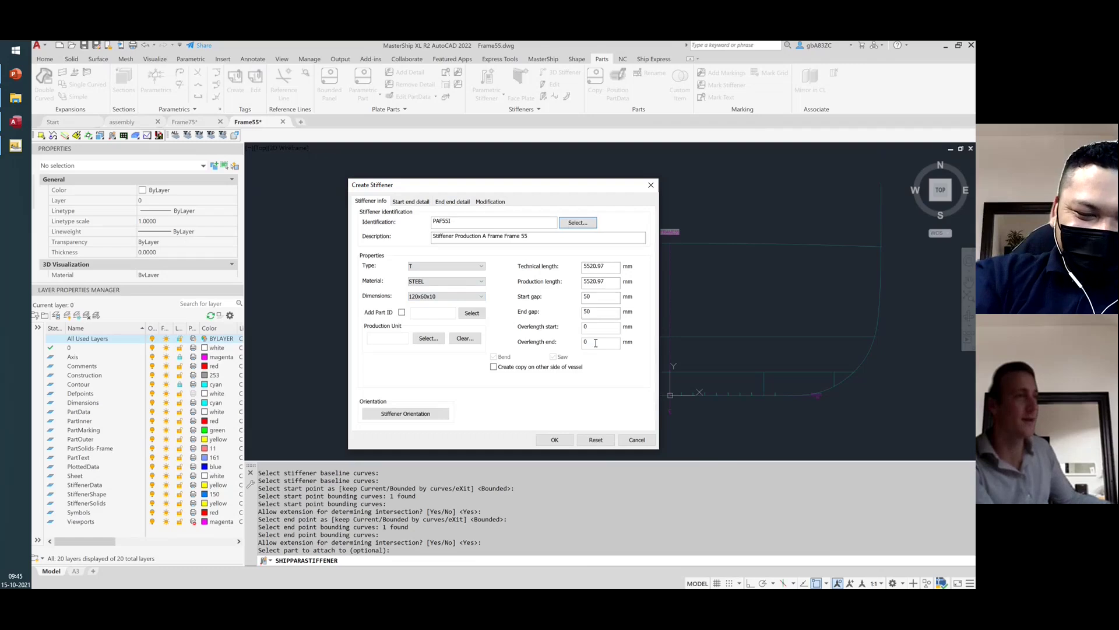
Set the stiffener's end gap to 100 mm, accept its properties and place its label outside the left hull contour
{"action": "double_click", "coordinate": [602, 303]}
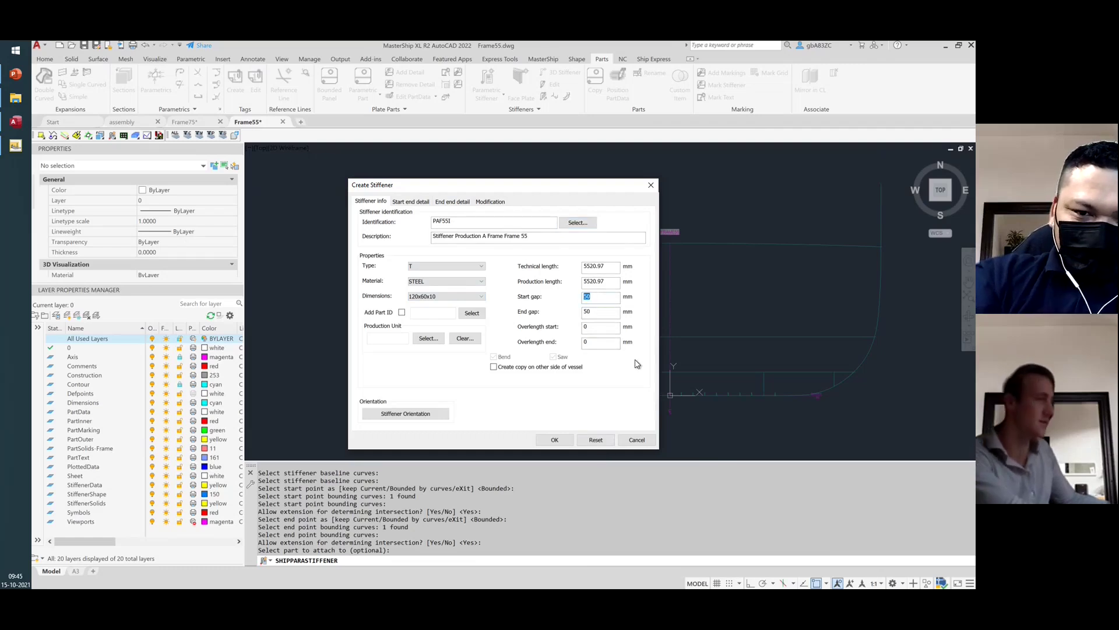
{"action": "type", "text": "10"}
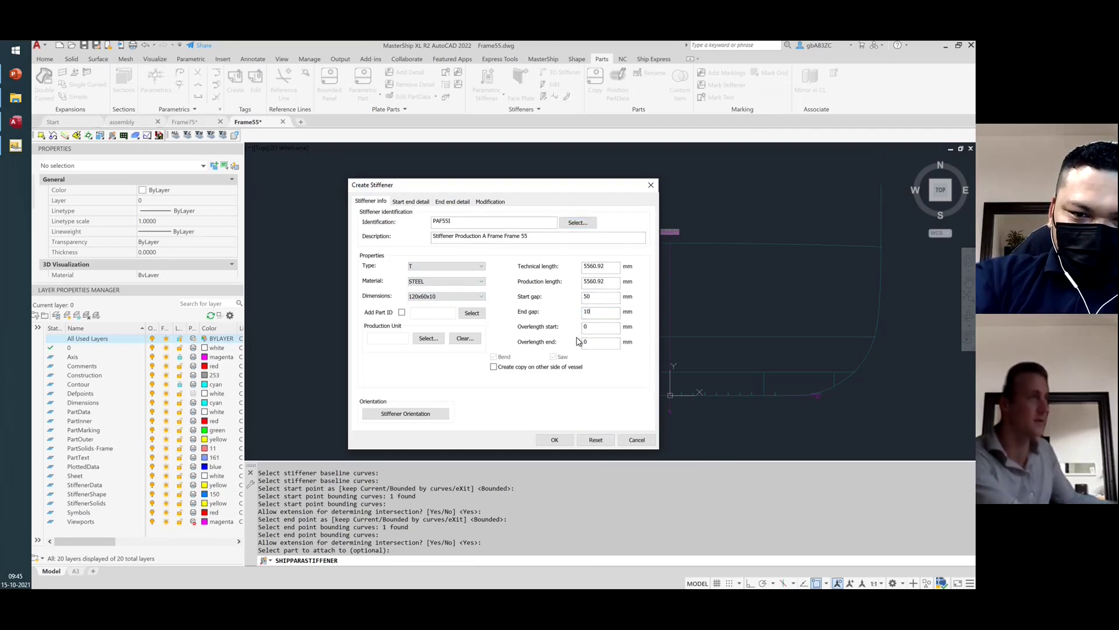
{"action": "type", "text": "0"}
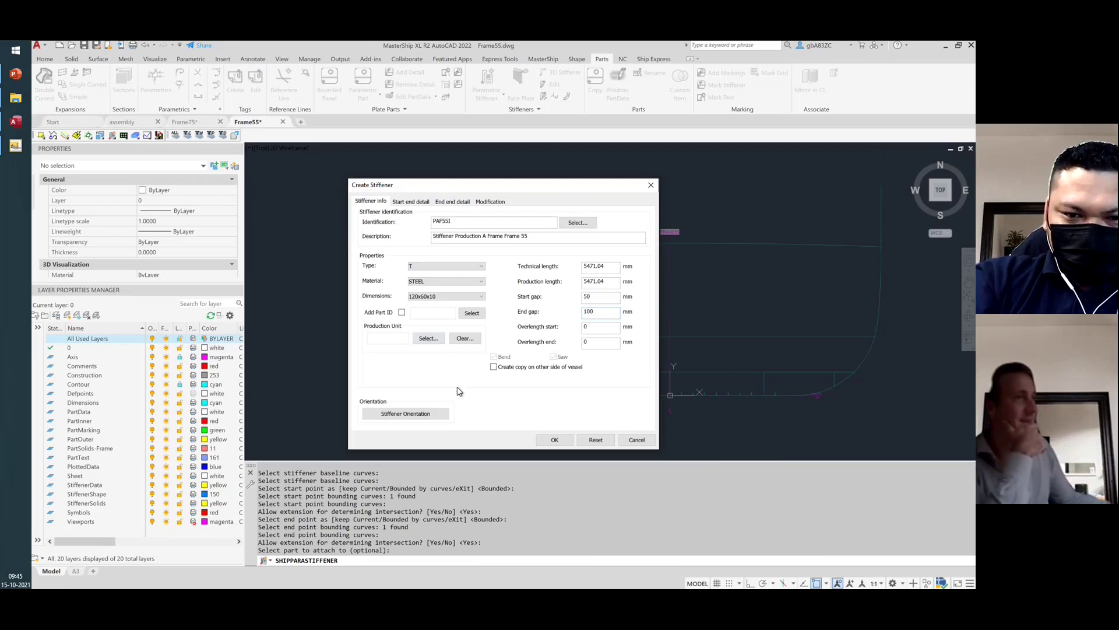
{"action": "left_click", "coordinate": [555, 443]}
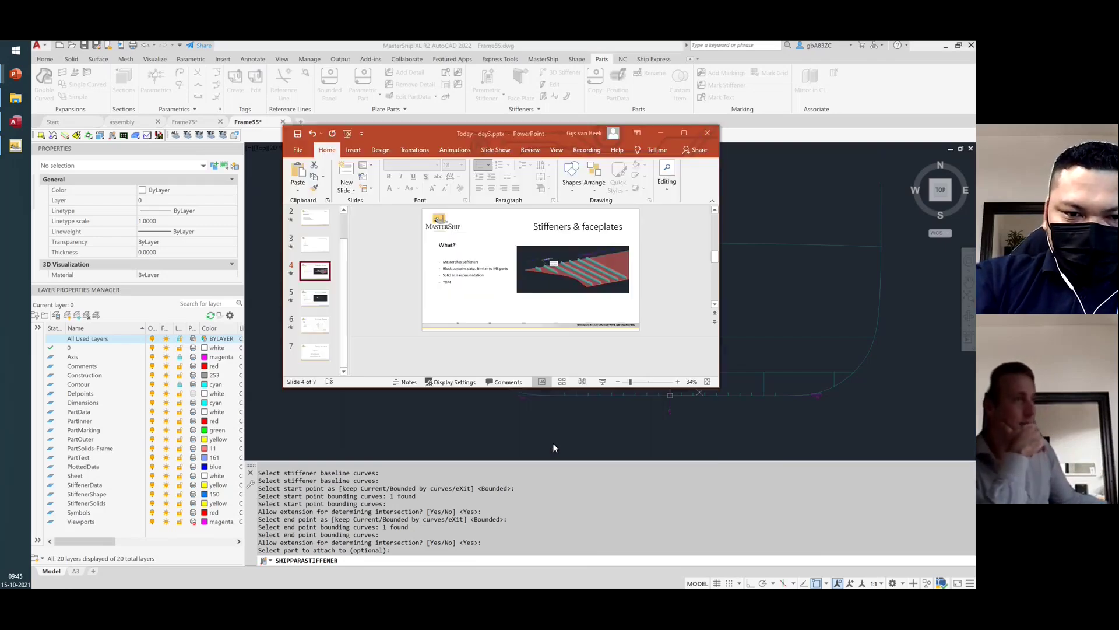
{"action": "left_click", "coordinate": [383, 255]}
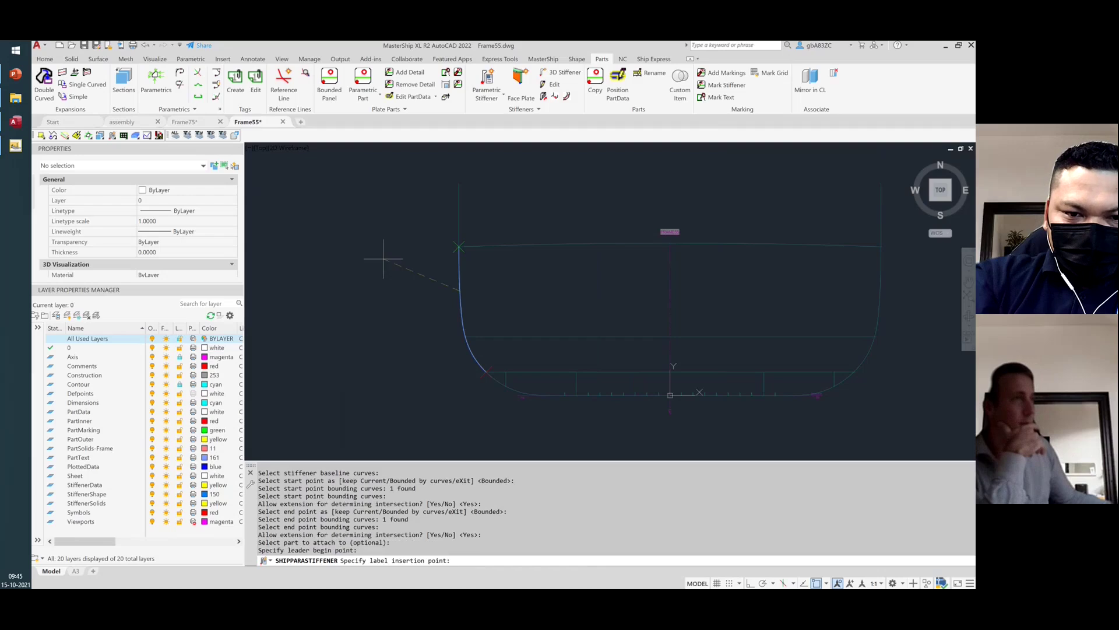
{"action": "left_click", "coordinate": [389, 253]}
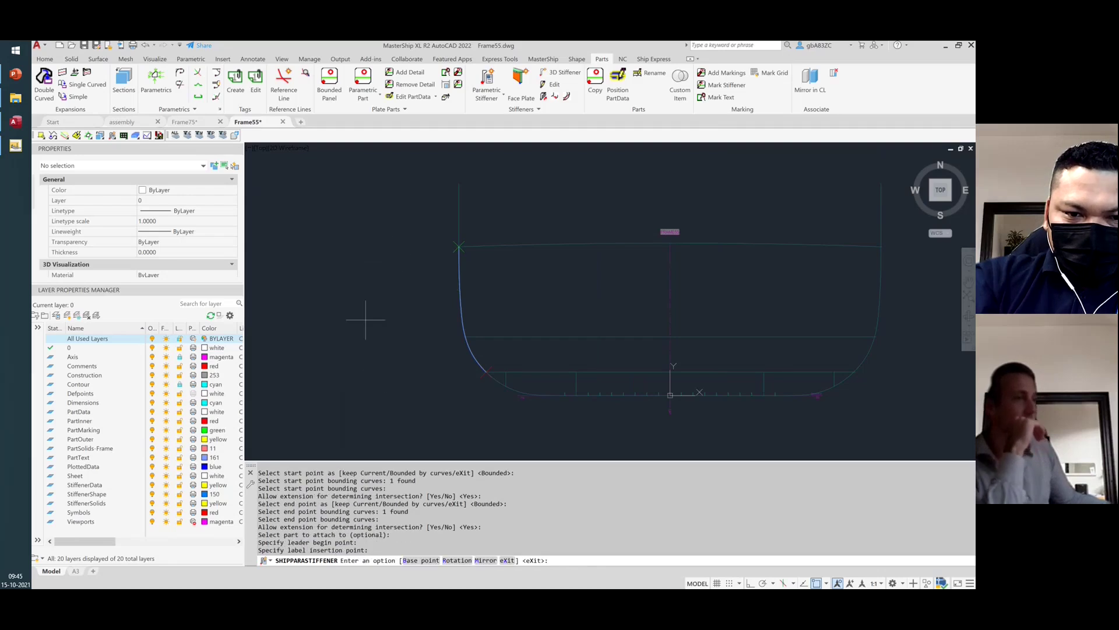
Set the stiffener's rotation angle to 90 and finish creating it along the hull contour
{"action": "scroll", "coordinate": [480, 342], "scroll_direction": "up", "scroll_amount": 2}
{"action": "scroll", "coordinate": [445, 182], "scroll_direction": "up", "scroll_amount": 5}
{"action": "scroll", "coordinate": [489, 216], "scroll_direction": "down", "scroll_amount": 5}
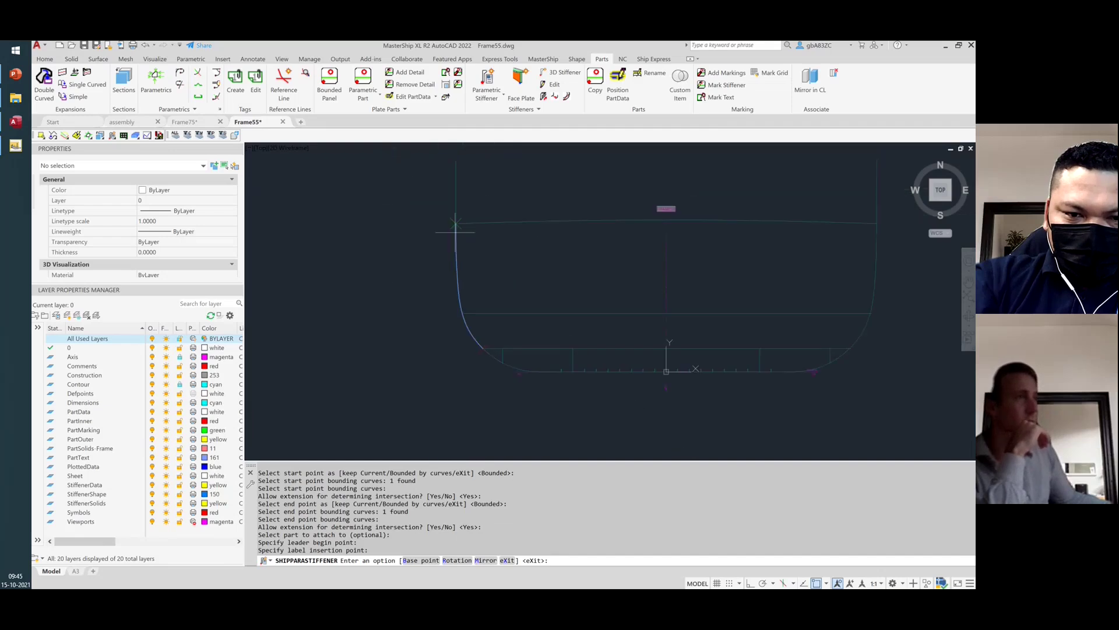
{"action": "scroll", "coordinate": [483, 345], "scroll_direction": "up", "scroll_amount": 6}
{"action": "scroll", "coordinate": [402, 385], "scroll_direction": "down", "scroll_amount": 2}
{"action": "scroll", "coordinate": [398, 434], "scroll_direction": "down", "scroll_amount": 2}
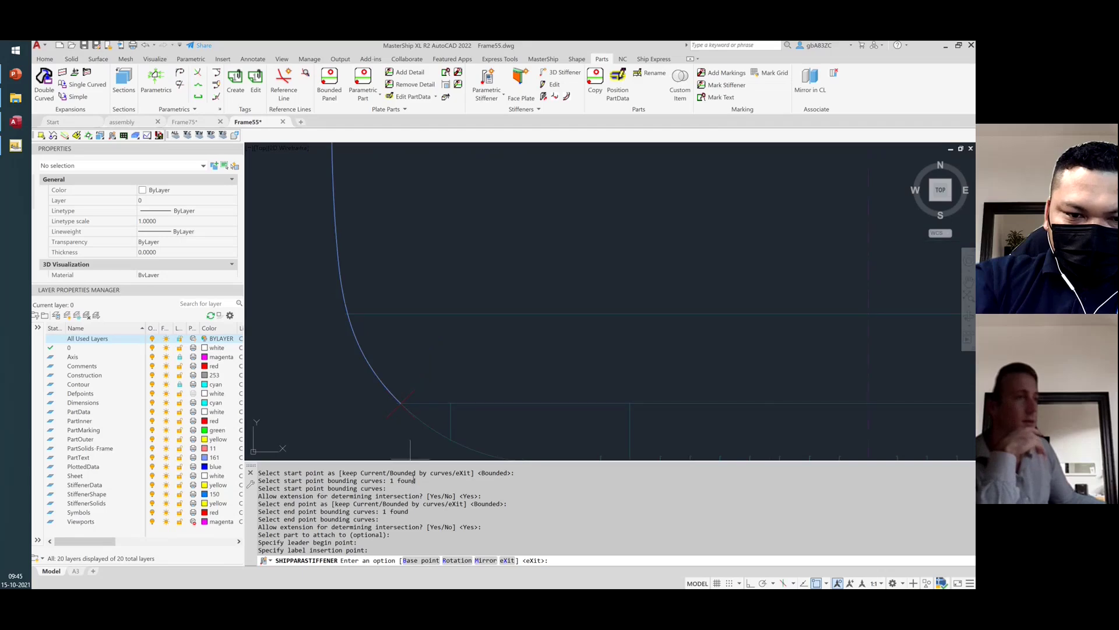
{"action": "left_click", "coordinate": [456, 561]}
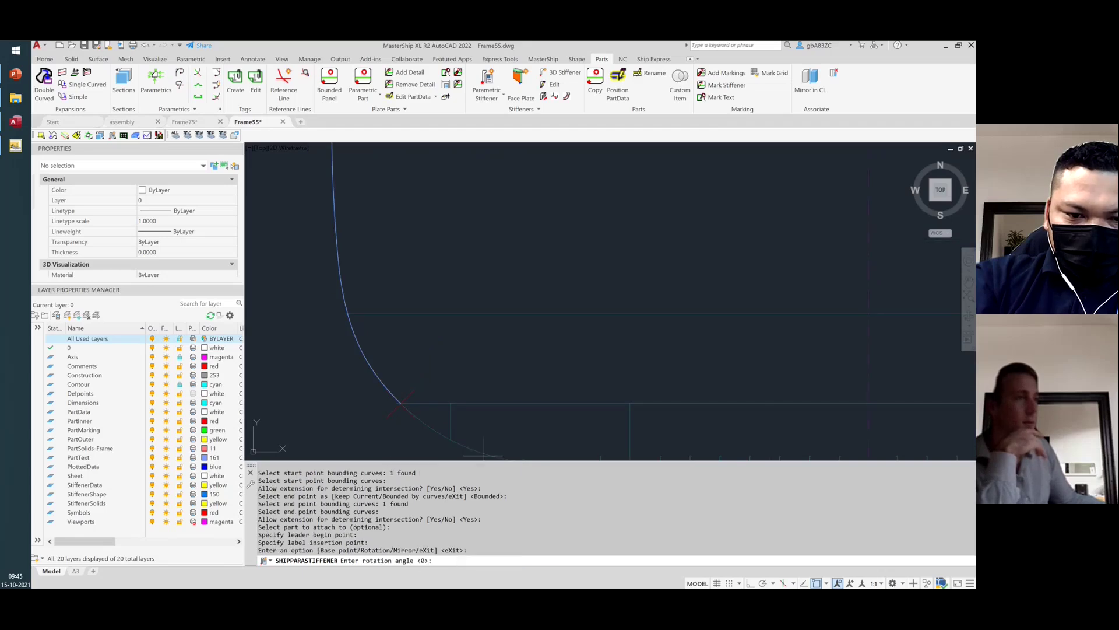
{"action": "scroll", "coordinate": [431, 344], "scroll_direction": "down", "scroll_amount": 2}
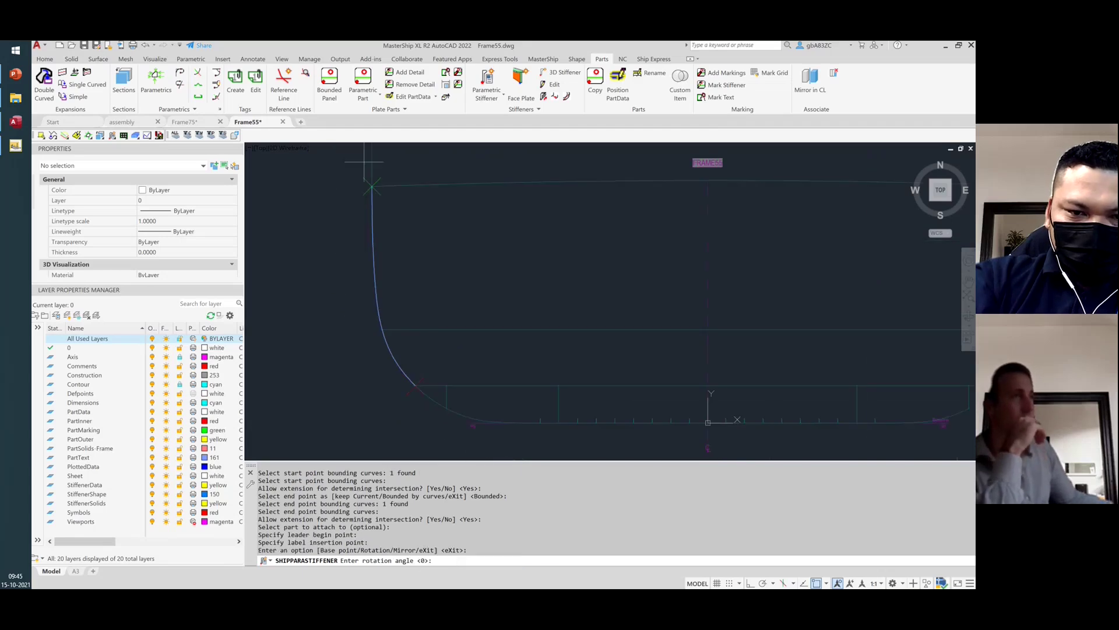
{"action": "scroll", "coordinate": [374, 192], "scroll_direction": "up", "scroll_amount": 4}
{"action": "scroll", "coordinate": [375, 188], "scroll_direction": "down", "scroll_amount": 4}
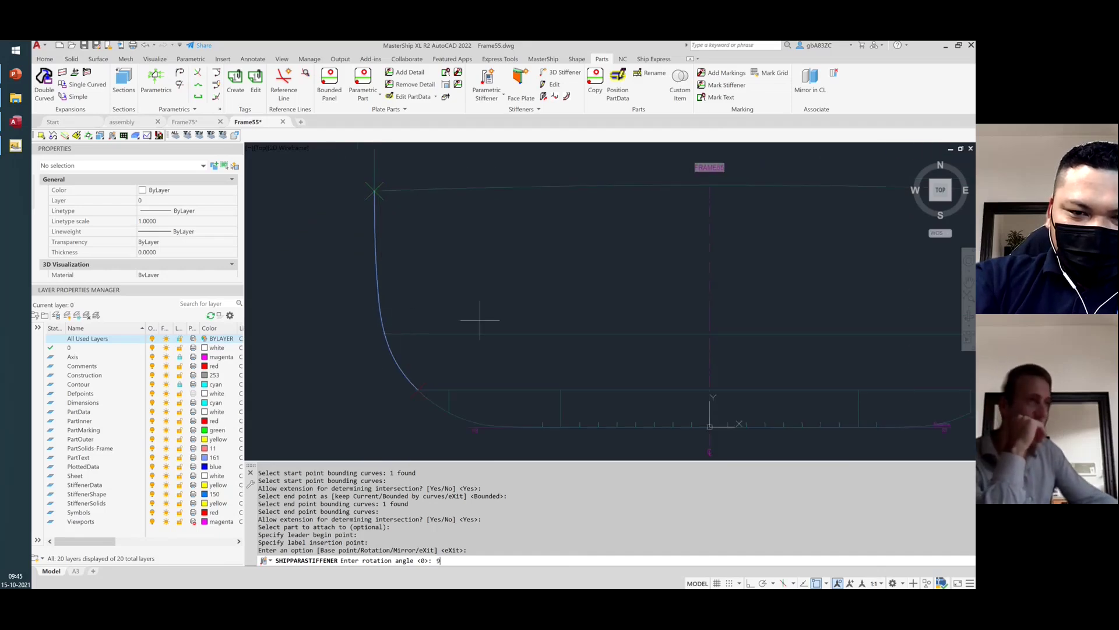
{"action": "key", "text": "Return"}
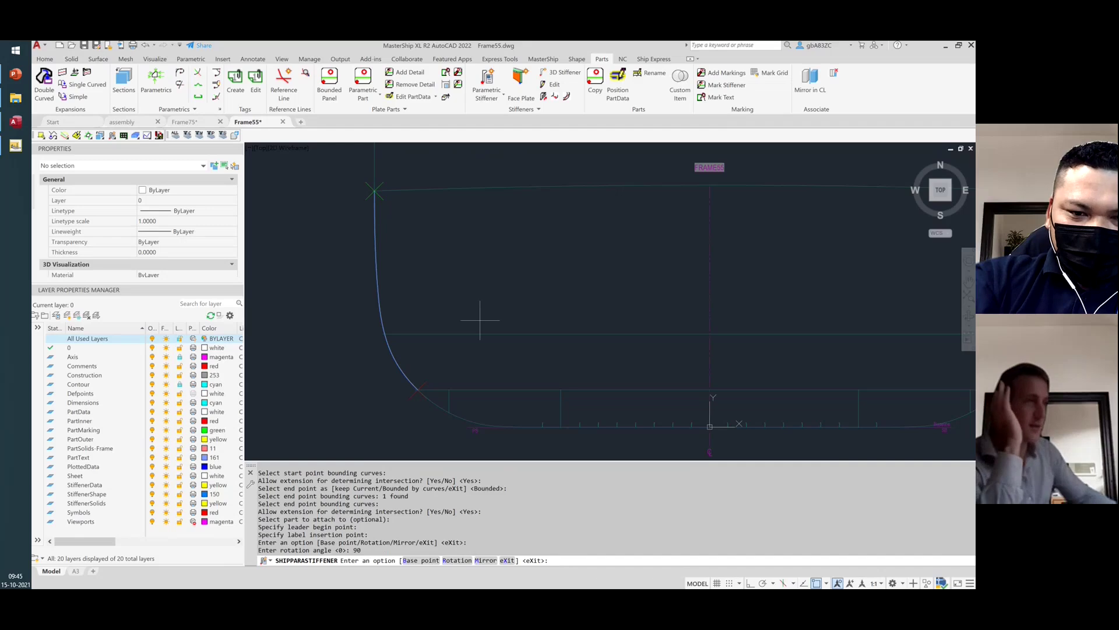
{"action": "key", "text": "Return"}
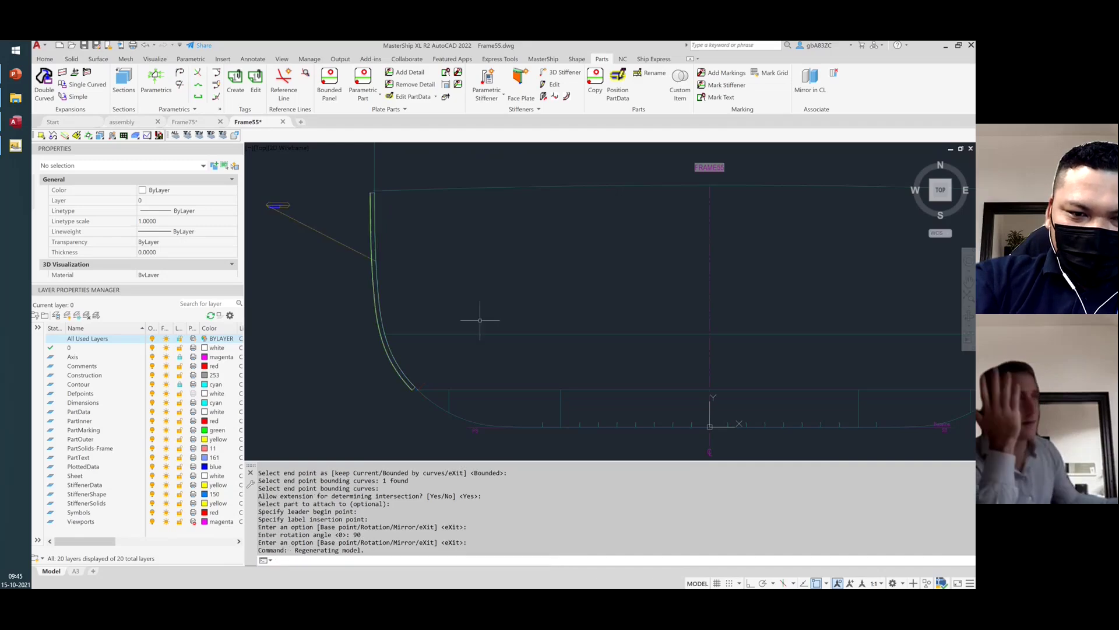
Show the model shaded with edges and inspect the curved stiffener's orientation in a 3D view
{"action": "left_click", "coordinate": [298, 148]}
{"action": "left_click", "coordinate": [318, 214]}
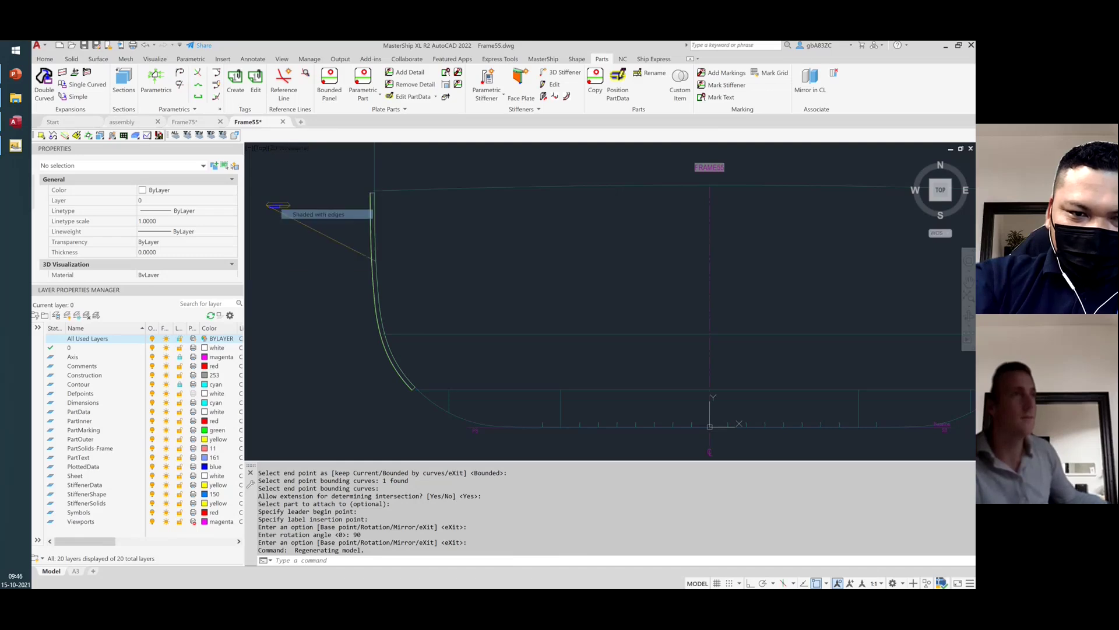
{"action": "mouse_move", "coordinate": [460, 359]}
{"action": "middle_mouse_down", "text": "shift"}
{"action": "mouse_move", "coordinate": [476, 298]}
{"action": "mouse_move", "coordinate": [464, 275]}
{"action": "mouse_move", "coordinate": [487, 397]}
{"action": "mouse_move", "coordinate": [399, 388]}
{"action": "middle_mouse_up", "text": "shift"}
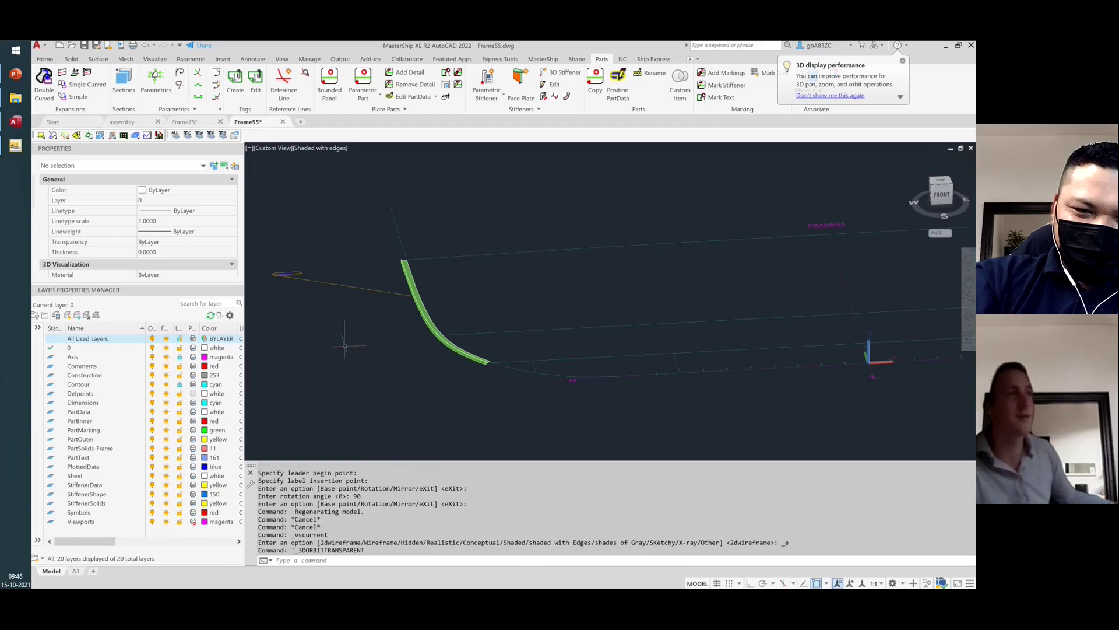
{"action": "scroll", "coordinate": [310, 307], "scroll_direction": "up", "scroll_amount": 2}
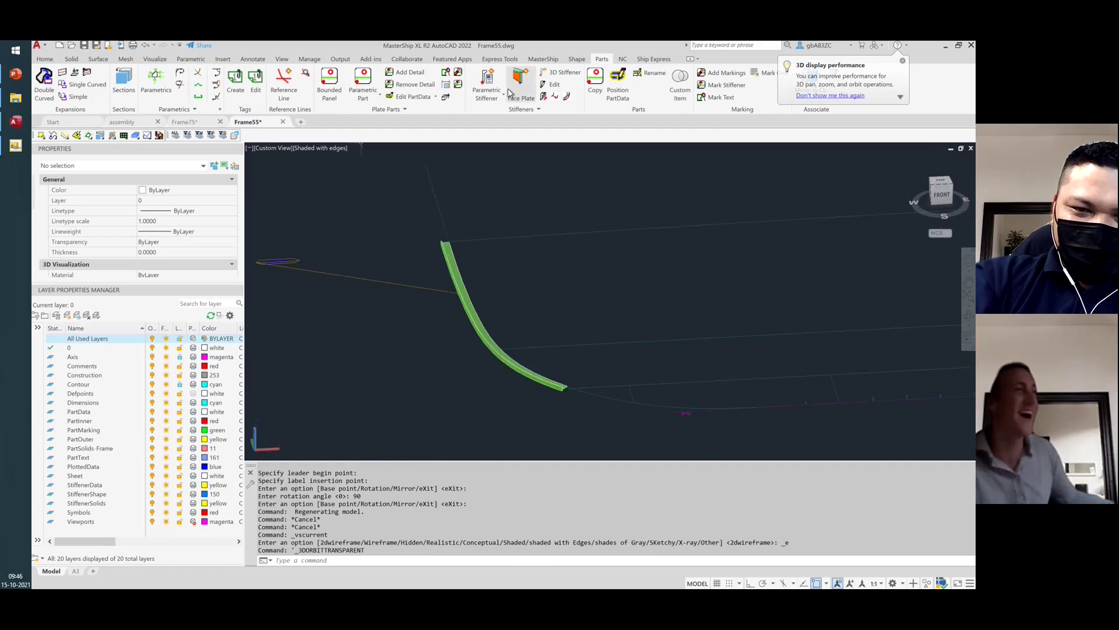
Edit the curved stiffener's orientation, setting its rotation angle to 270, and accept the change
{"action": "left_click", "coordinate": [549, 85]}
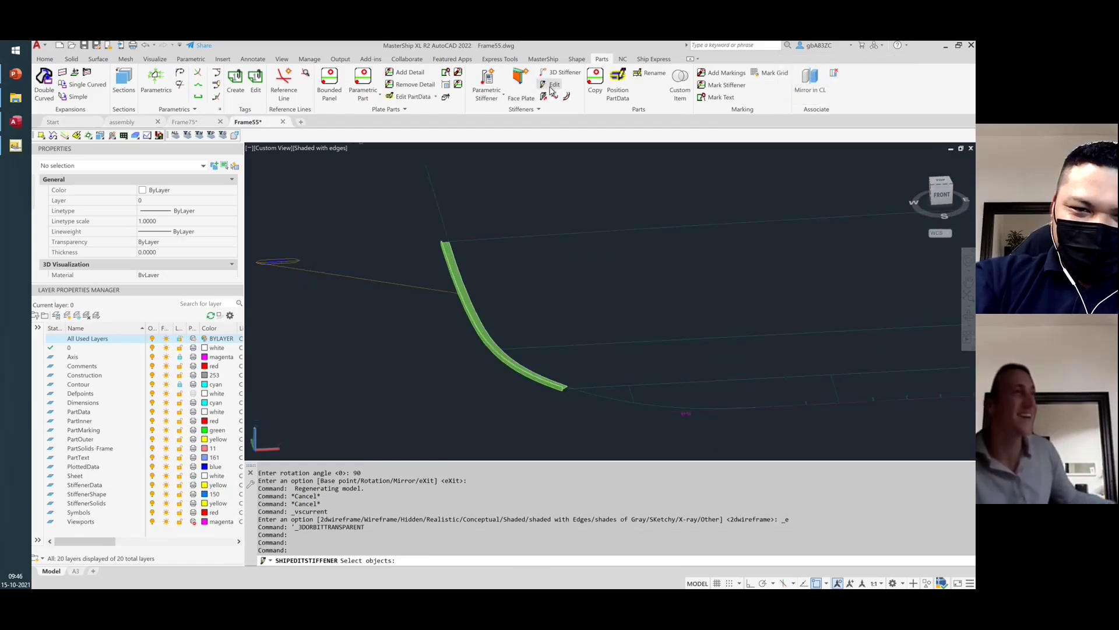
{"action": "key", "text": "Return"}
{"action": "key", "text": "Return"}
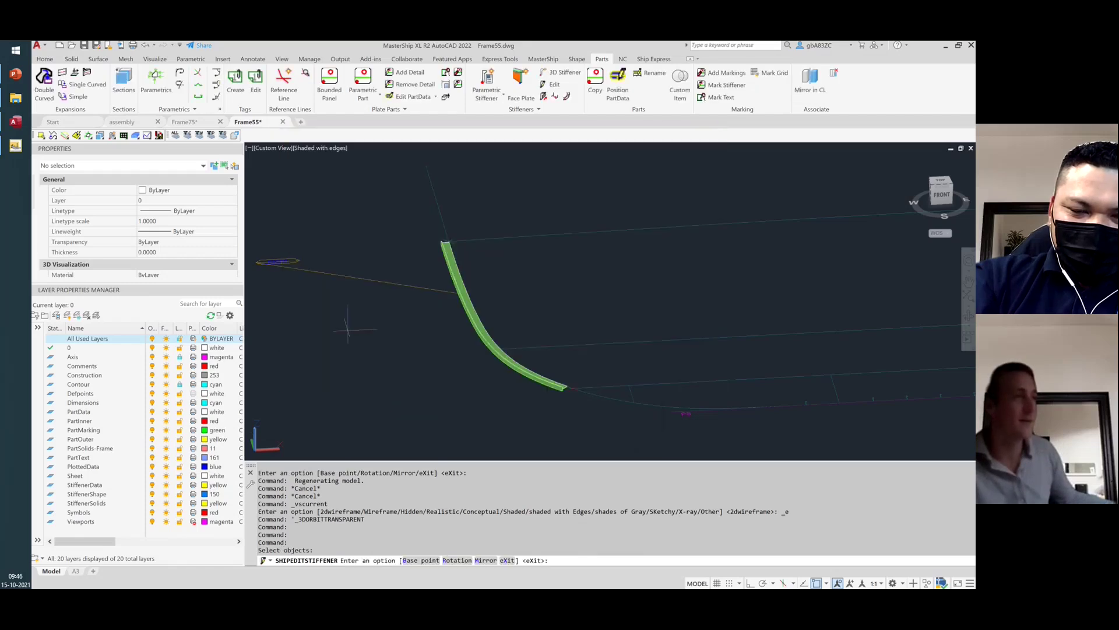
{"action": "left_click", "coordinate": [457, 562]}
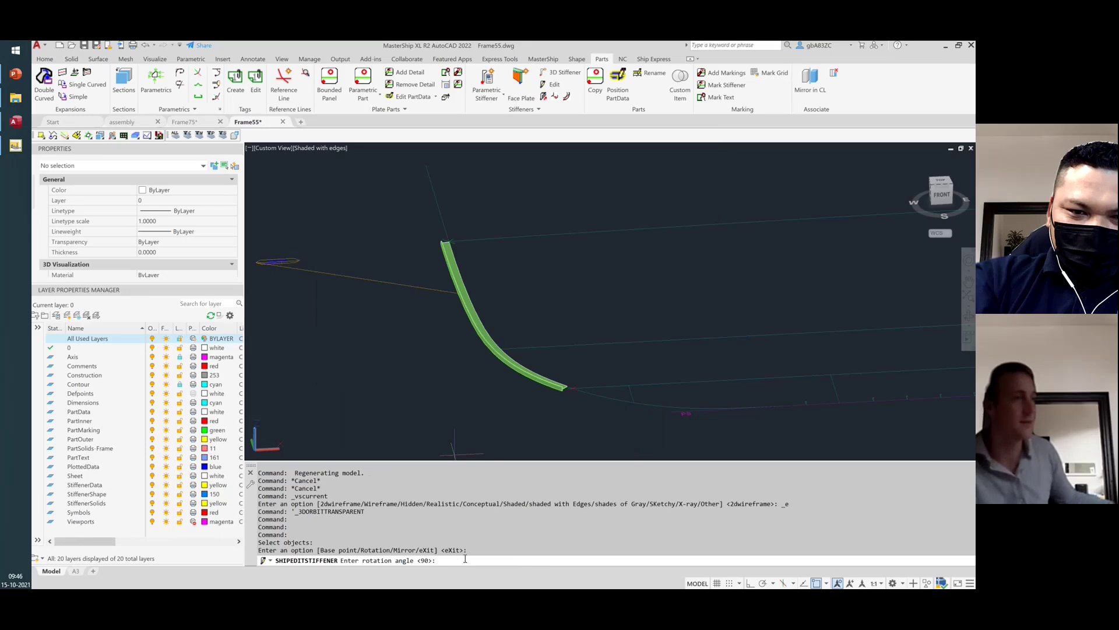
{"action": "type", "text": "270"}
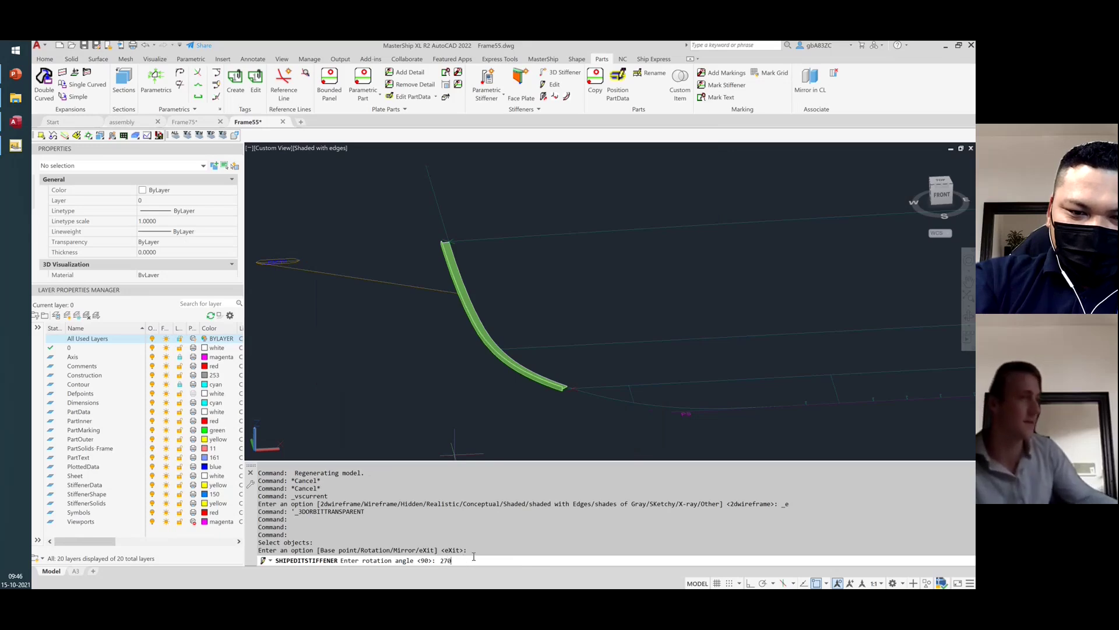
{"action": "key", "text": "Return"}
{"action": "key", "text": "Return"}
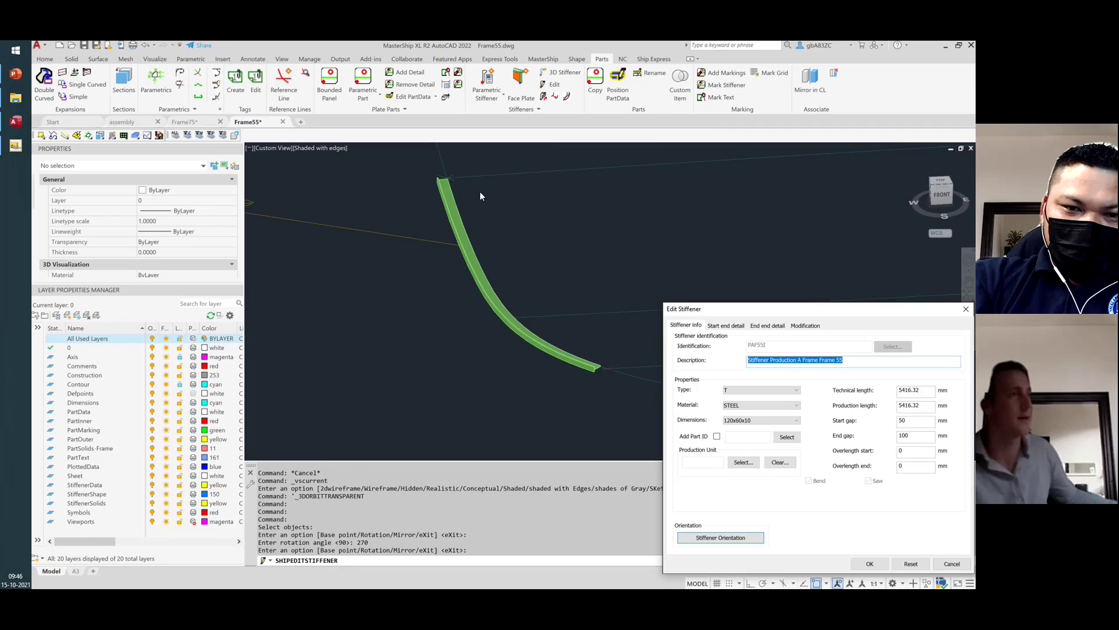
{"action": "left_click", "coordinate": [871, 564]}
{"action": "scroll", "coordinate": [298, 347], "scroll_direction": "down", "scroll_amount": 4}
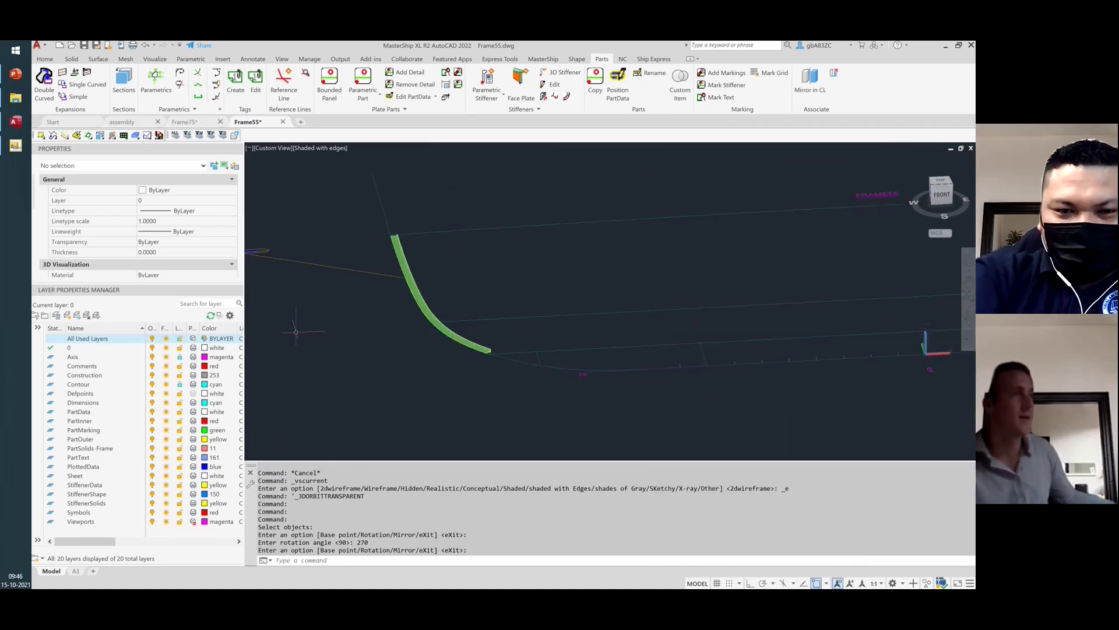
Try to copy the curved stiffener onto the opposite hull contour without attaching it to a part
{"action": "scroll", "coordinate": [298, 346], "scroll_direction": "down", "scroll_amount": 2}
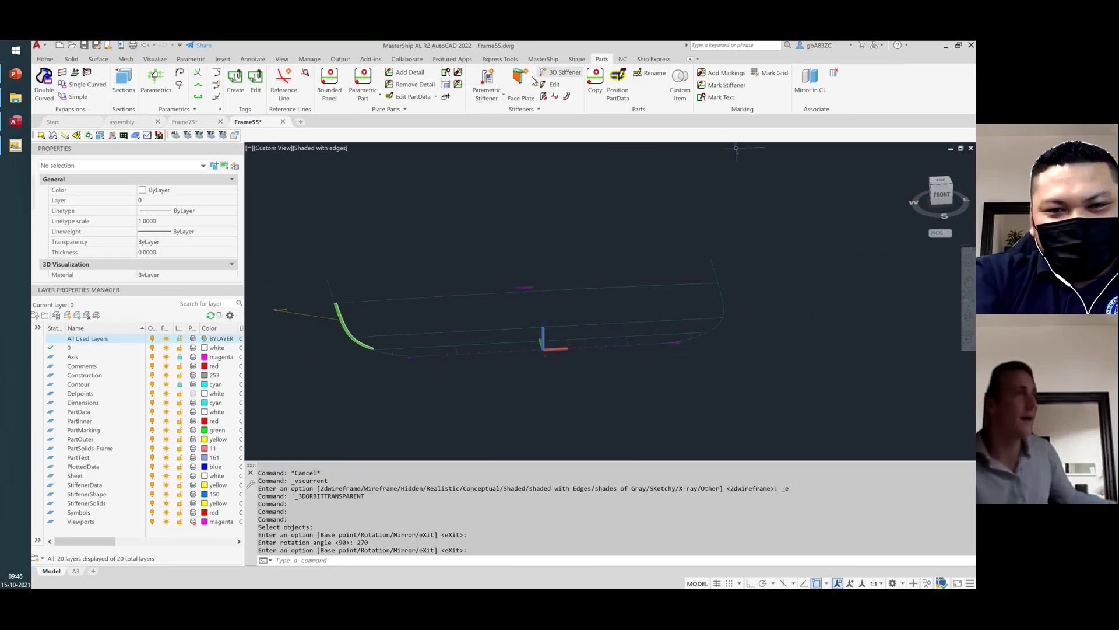
{"action": "left_click", "coordinate": [493, 80]}
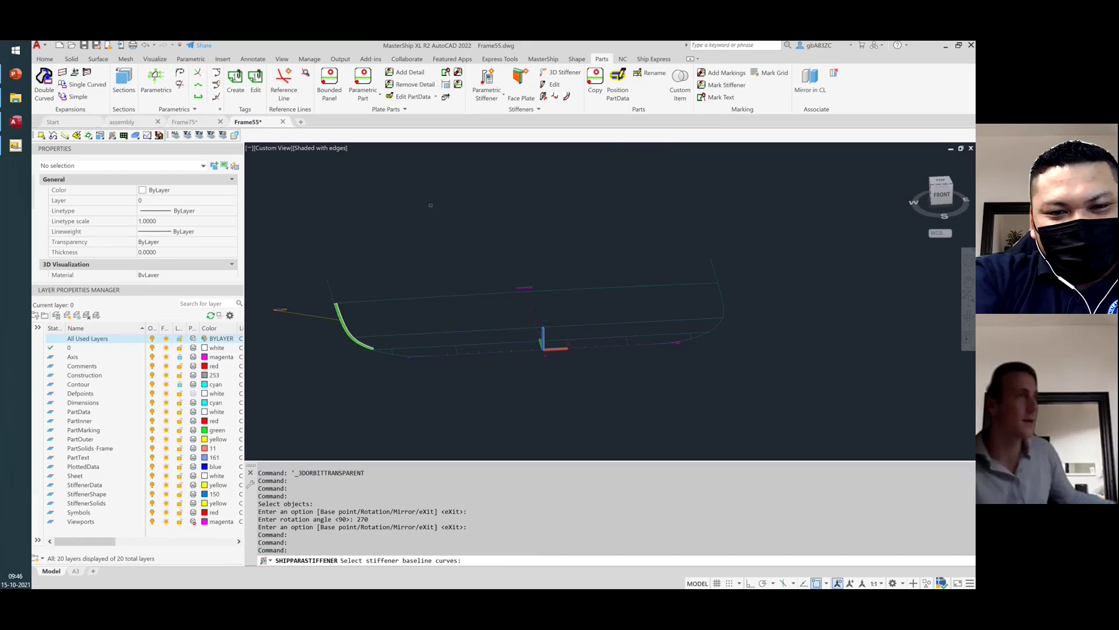
{"action": "key", "text": "Escape"}
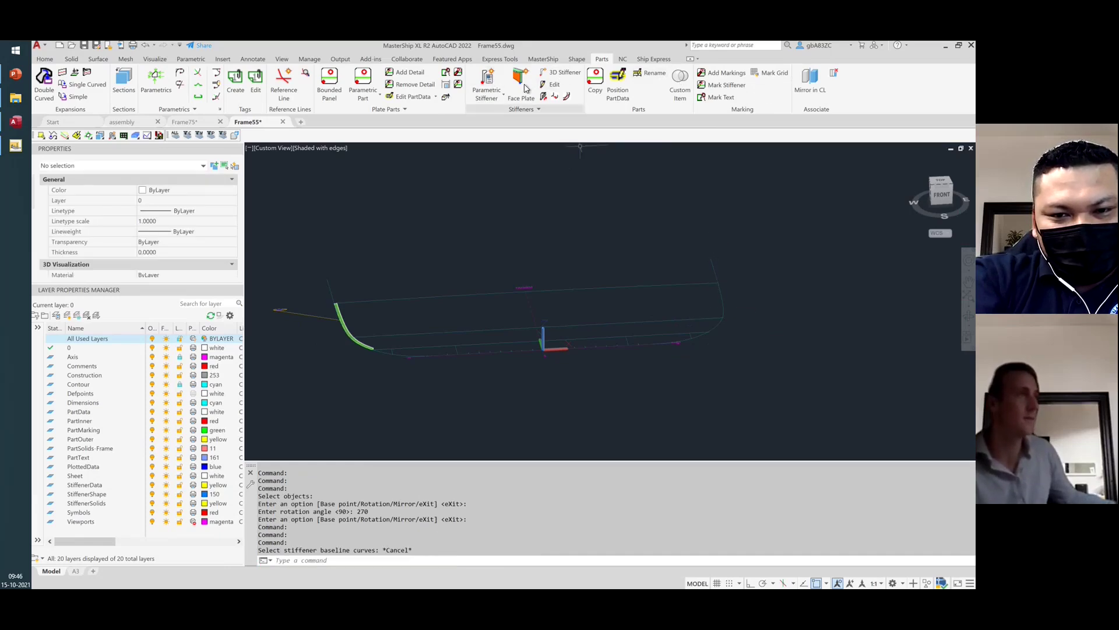
{"action": "left_click", "coordinate": [556, 97]}
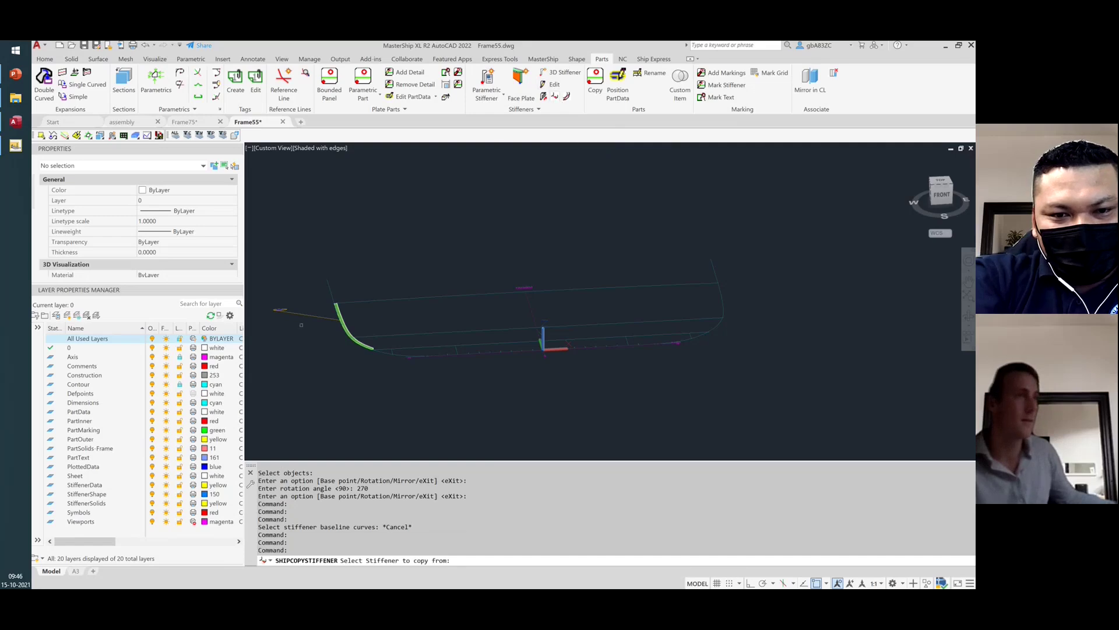
{"action": "left_click", "coordinate": [295, 314]}
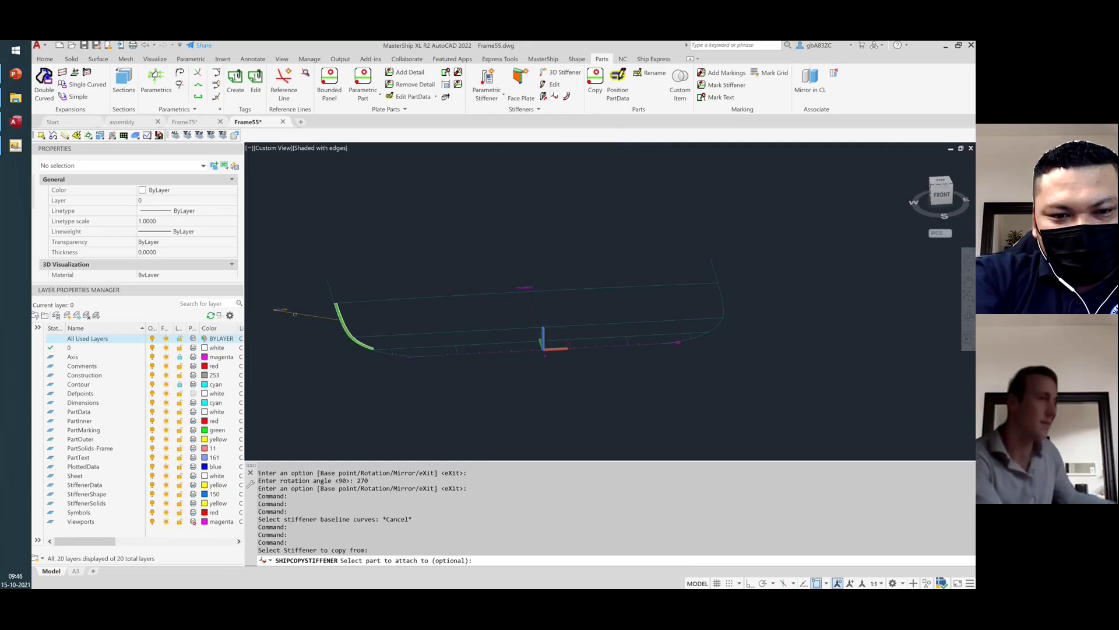
{"action": "key", "text": "Return"}
{"action": "left_click", "coordinate": [721, 293]}
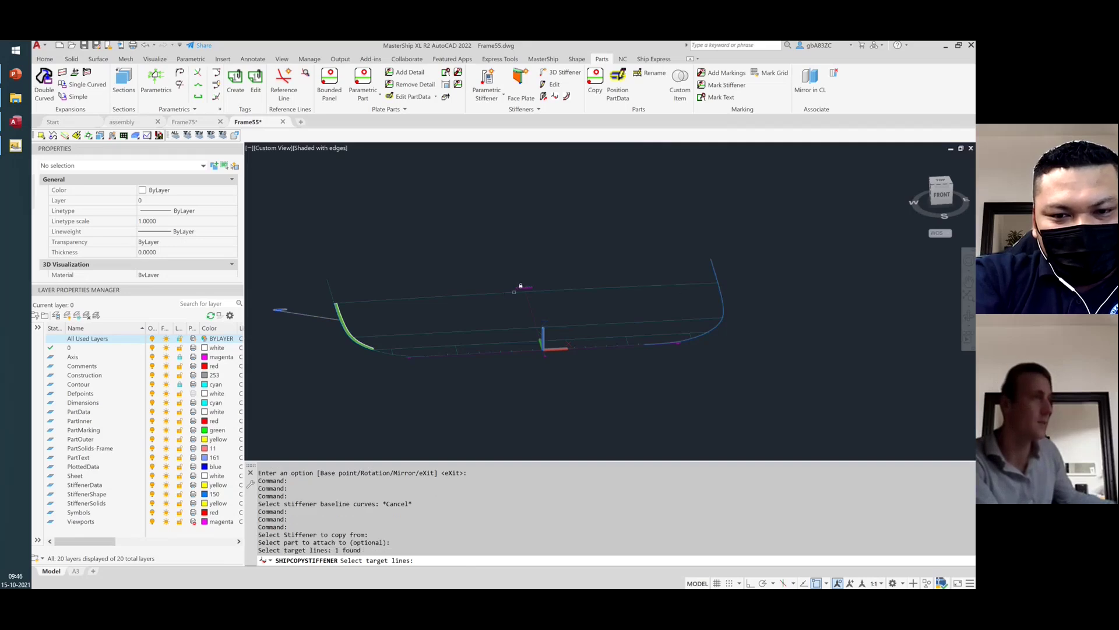
{"action": "key", "text": "Escape"}
{"action": "key", "text": "Escape"}
{"action": "left_click", "coordinate": [601, 287]}
{"action": "left_click", "coordinate": [562, 246]}
{"action": "left_click", "coordinate": [563, 250]}
{"action": "key", "text": "Escape"}
{"action": "left_click", "coordinate": [429, 297]}
{"action": "left_click", "coordinate": [388, 262]}
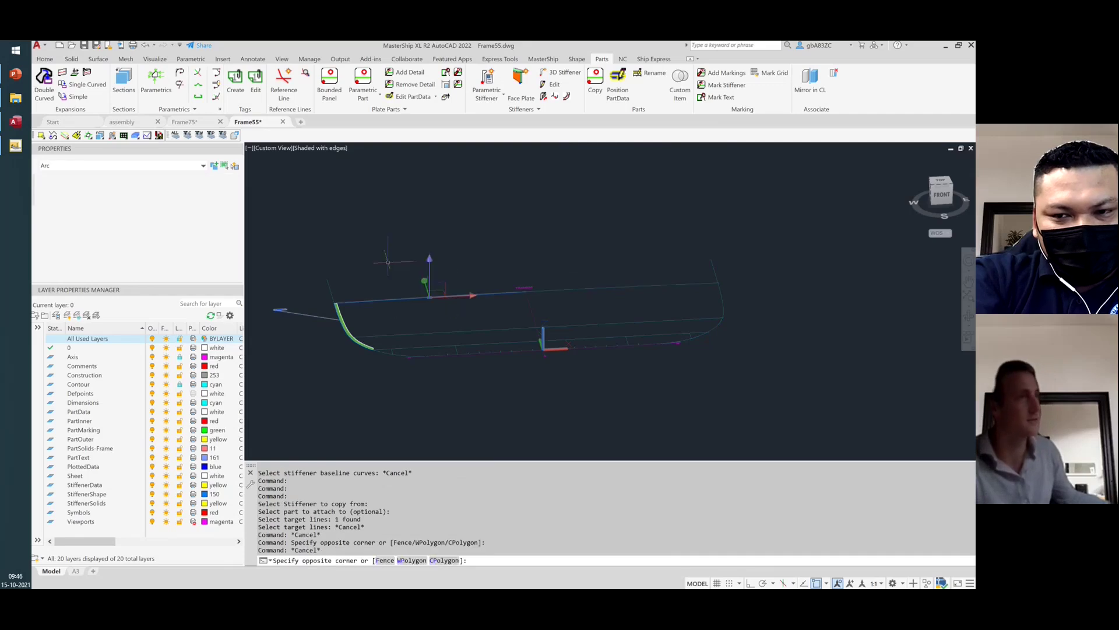
{"action": "key", "text": "Escape"}
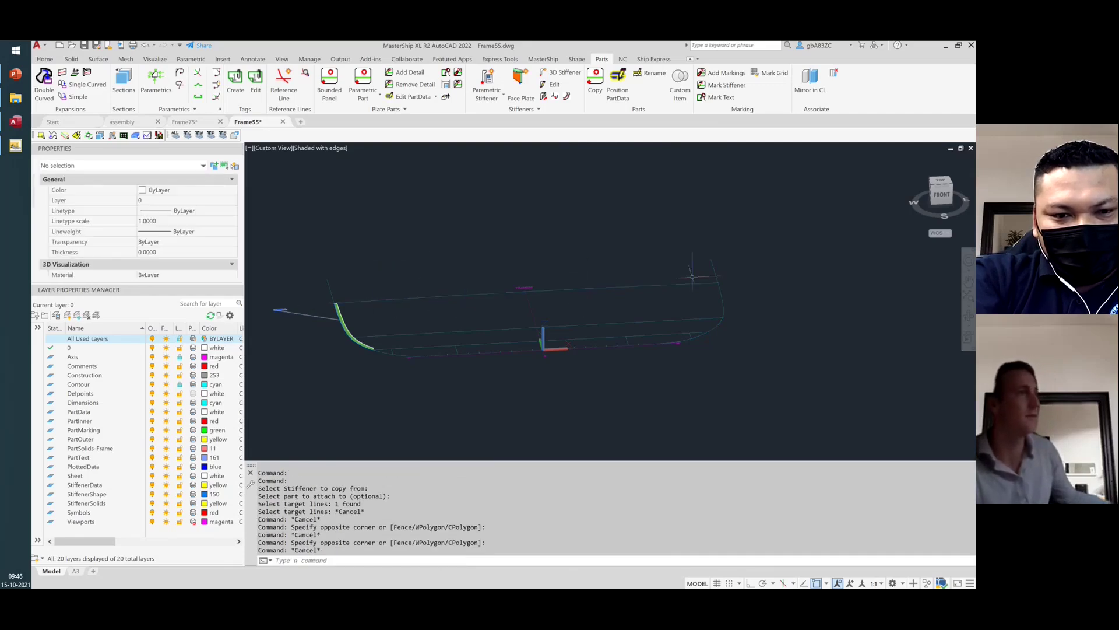
{"action": "left_click", "coordinate": [742, 318]}
{"action": "left_click", "coordinate": [698, 293]}
{"action": "key", "text": "Escape"}
{"action": "key", "text": "Escape"}
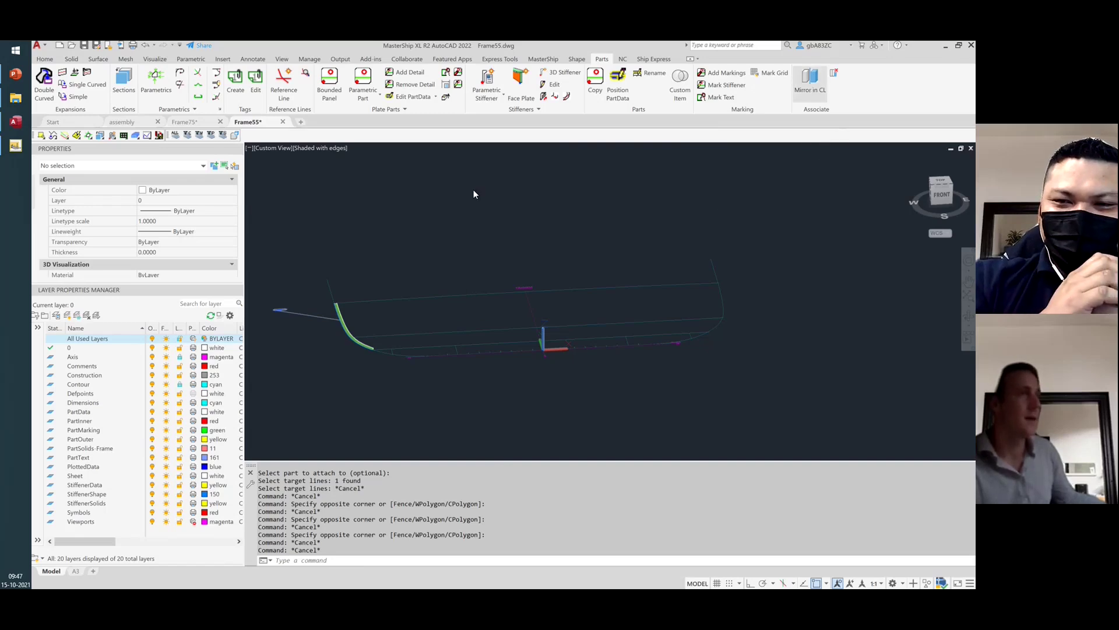
{"action": "key", "text": "Escape"}
{"action": "key", "text": "Escape"}
{"action": "key", "text": "Escape"}
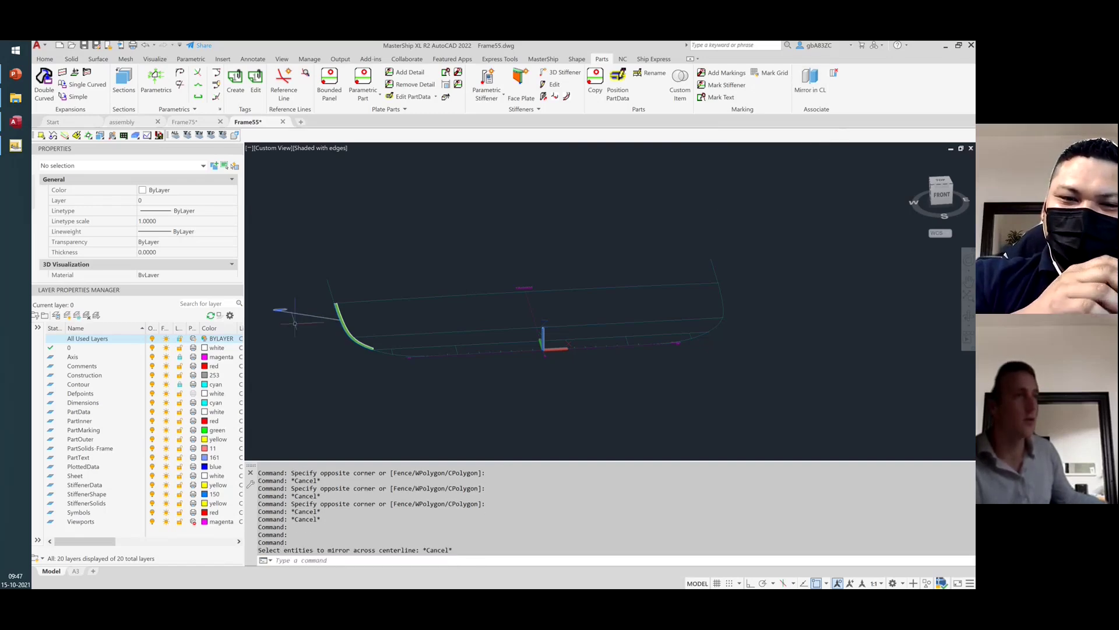
{"action": "left_click", "coordinate": [292, 345]}
{"action": "key", "text": "Escape"}
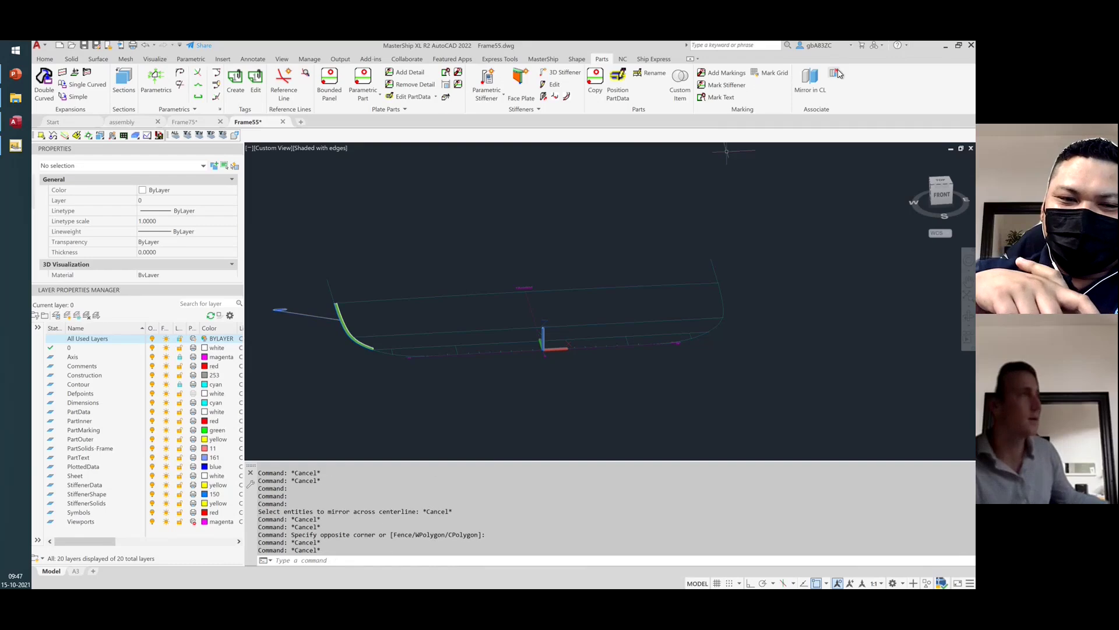
Mirror the curved stiffener across the centreline and inspect the labels of both stiffeners
{"action": "left_click", "coordinate": [809, 81]}
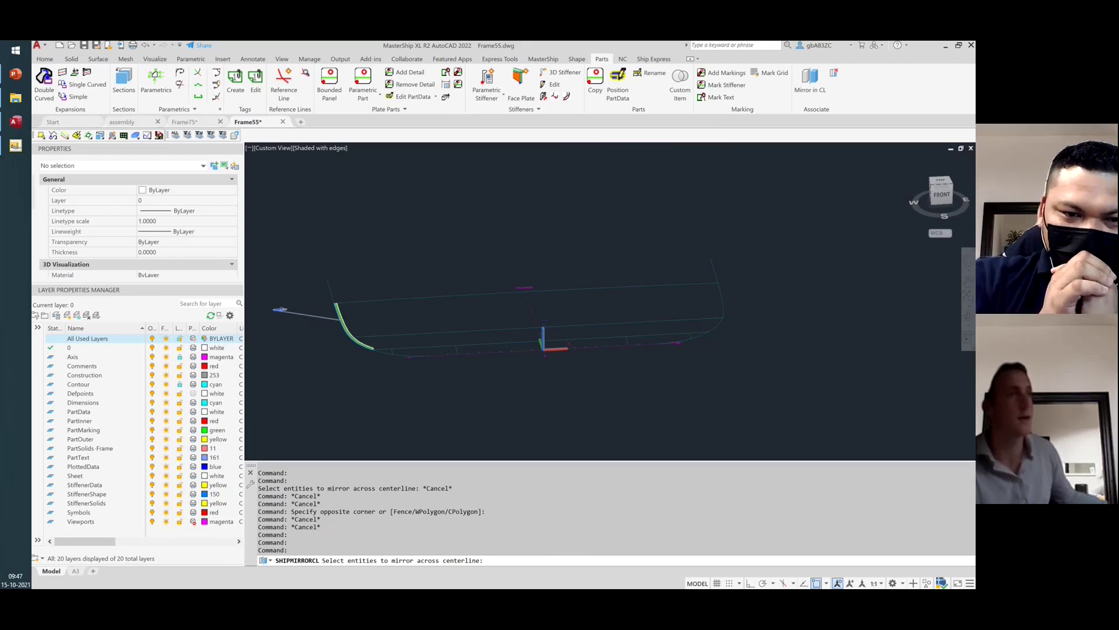
{"action": "left_click", "coordinate": [280, 309]}
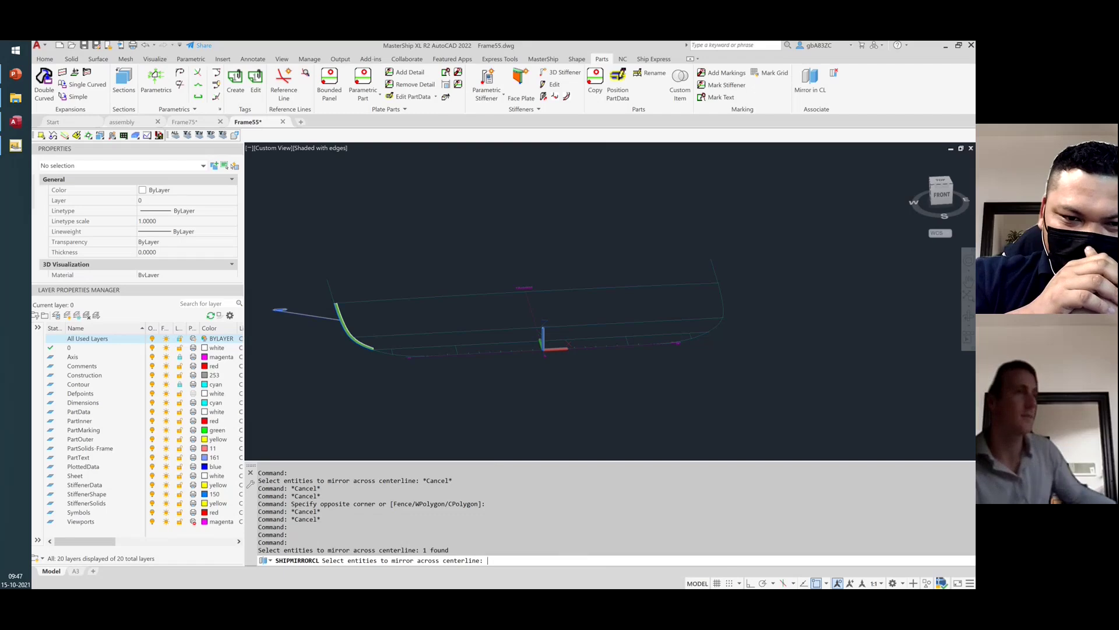
{"action": "key", "text": "Return"}
{"action": "middle_click_drag", "start_coordinate": [778, 268], "coordinate": [750, 326], "text": "shift"}
{"action": "scroll", "coordinate": [782, 344], "scroll_direction": "up", "scroll_amount": 5}
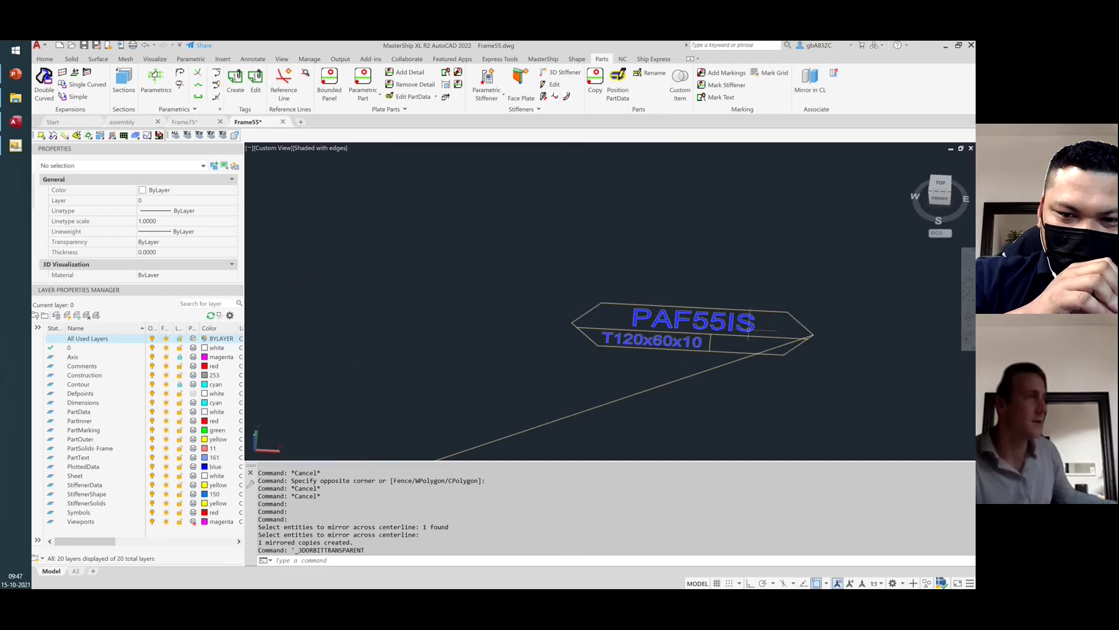
{"action": "scroll", "coordinate": [752, 318], "scroll_direction": "down", "scroll_amount": 8}
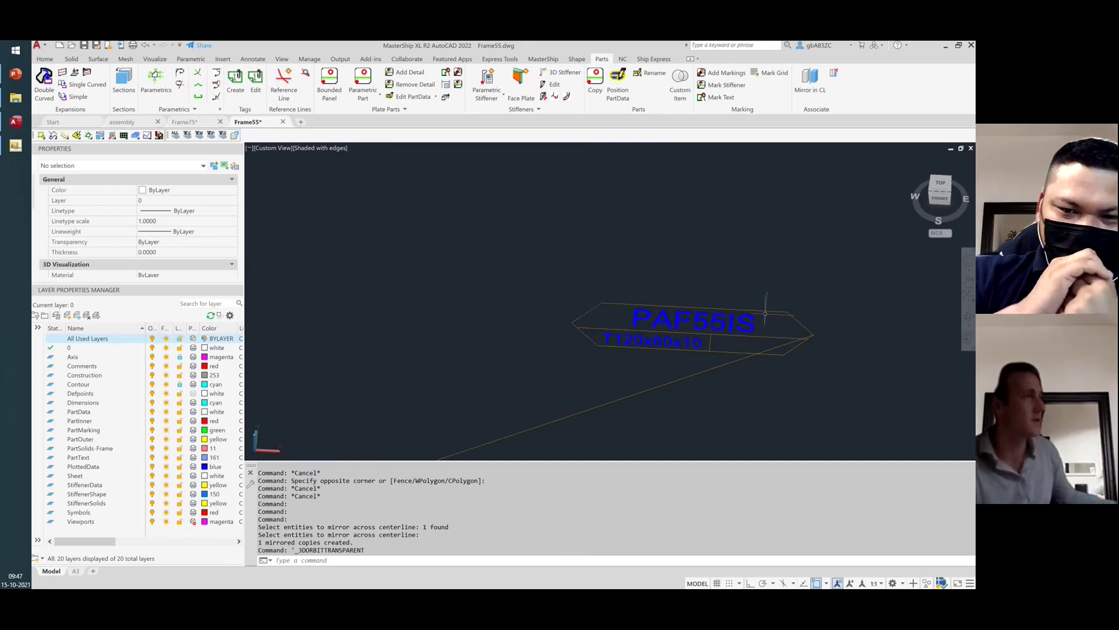
{"action": "scroll", "coordinate": [263, 231], "scroll_direction": "up", "scroll_amount": 6}
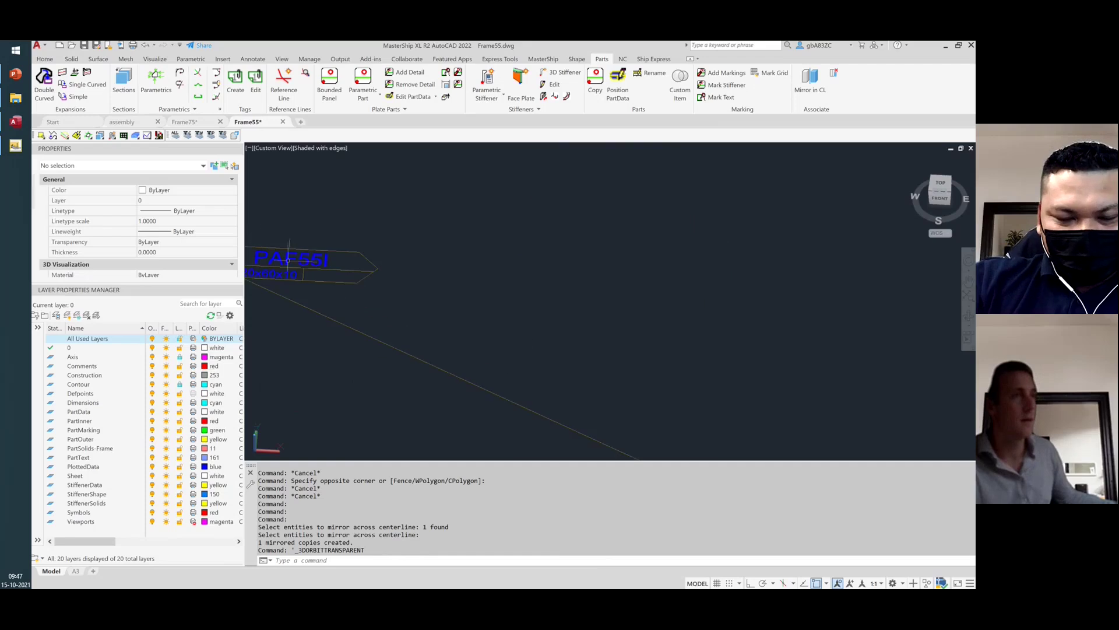
{"action": "scroll", "coordinate": [334, 257], "scroll_direction": "down", "scroll_amount": 8}
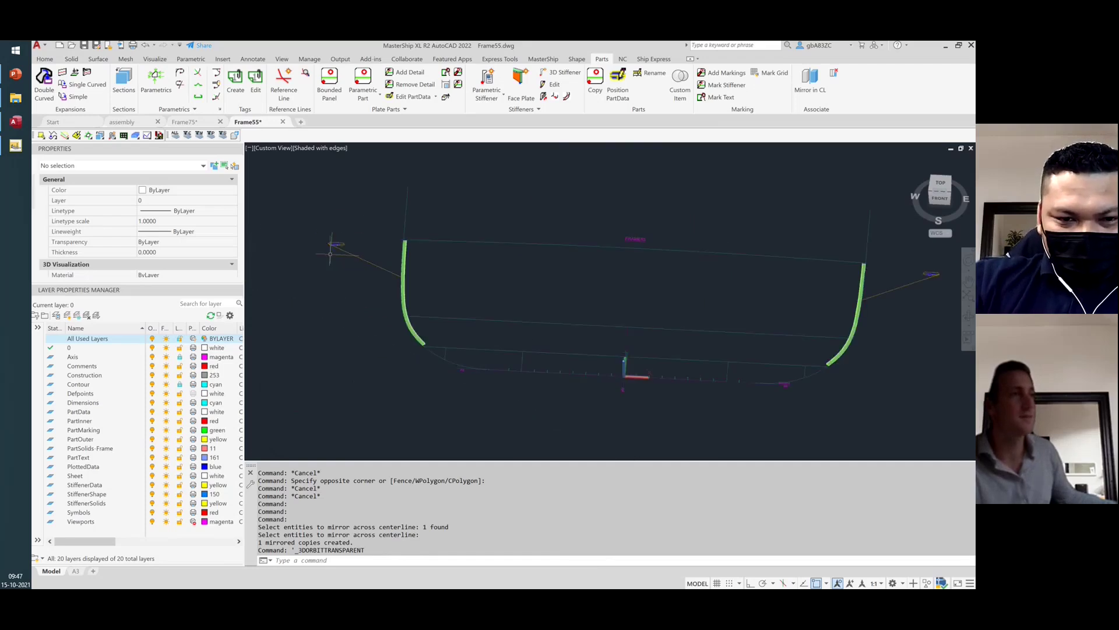
Start a parametric part copy from the top view and choose both curved stiffeners as base parts
{"action": "left_click", "coordinate": [944, 184]}
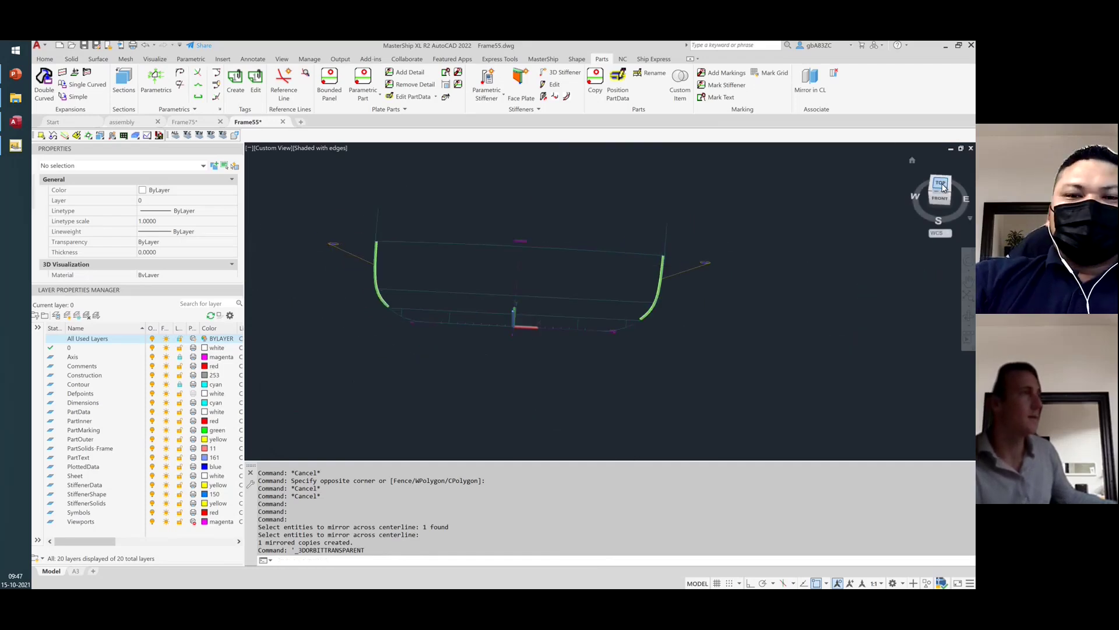
{"action": "left_click", "coordinate": [596, 86]}
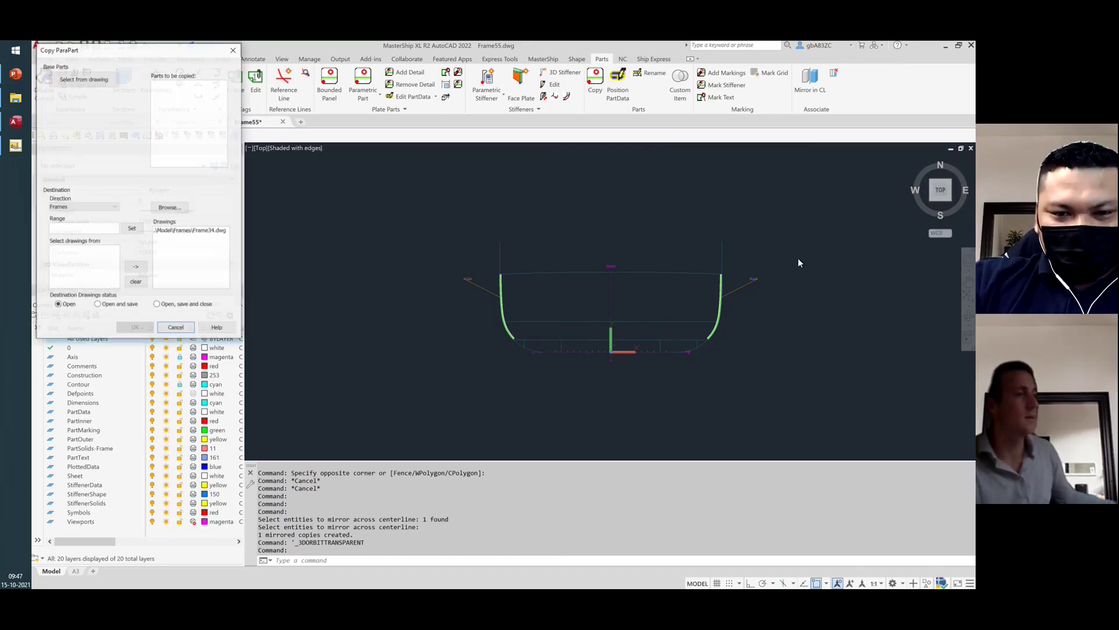
{"action": "left_click", "coordinate": [65, 79]}
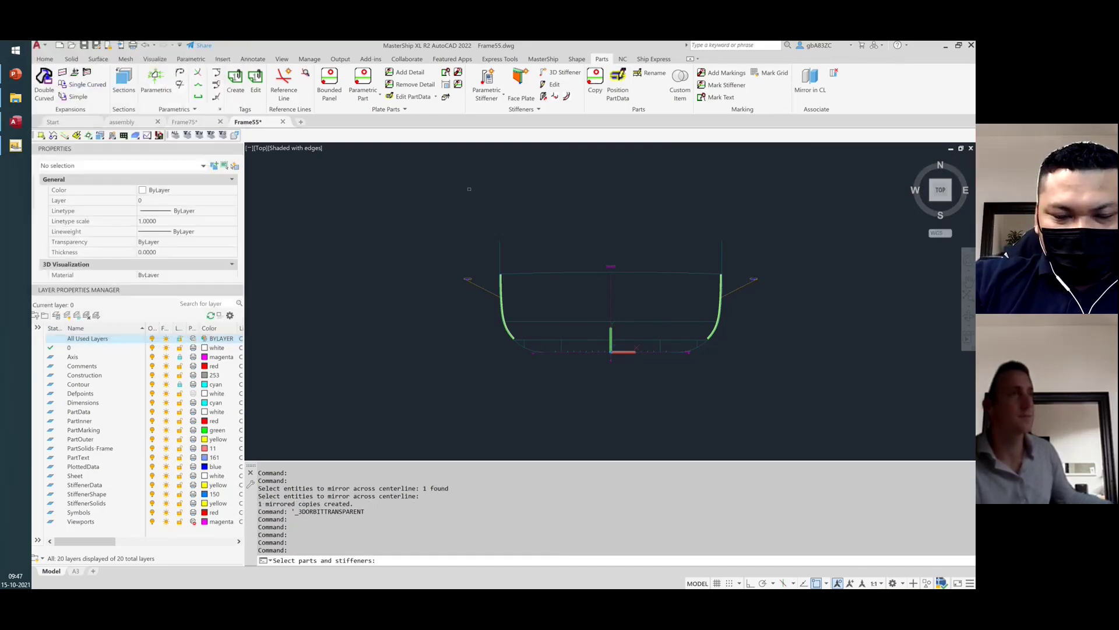
{"action": "left_click", "coordinate": [800, 337]}
{"action": "left_click", "coordinate": [403, 221]}
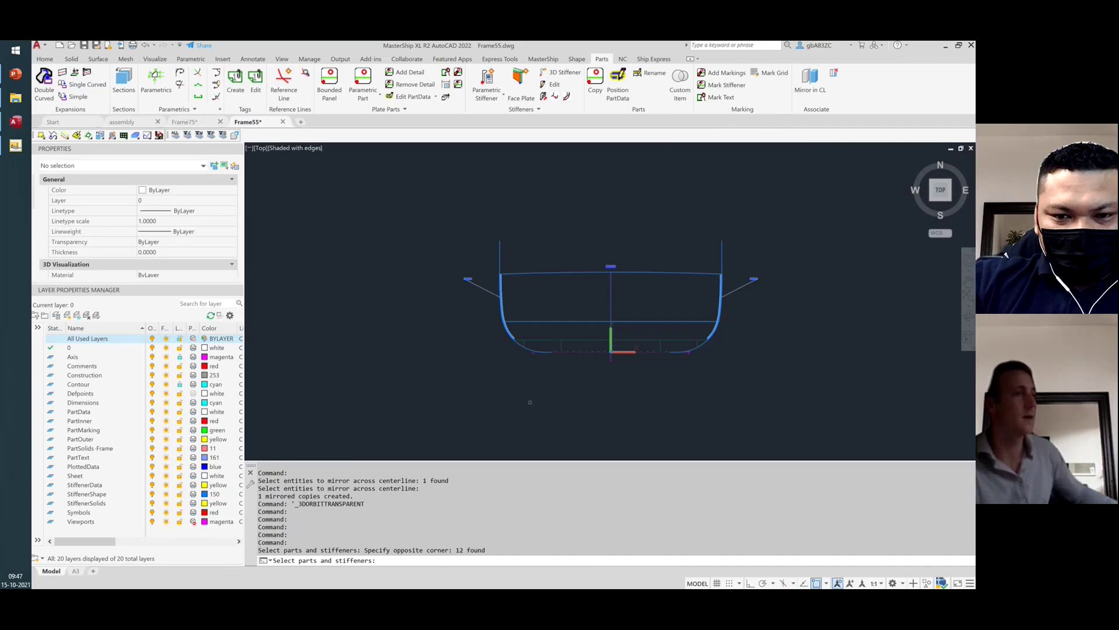
{"action": "key", "text": "Return"}
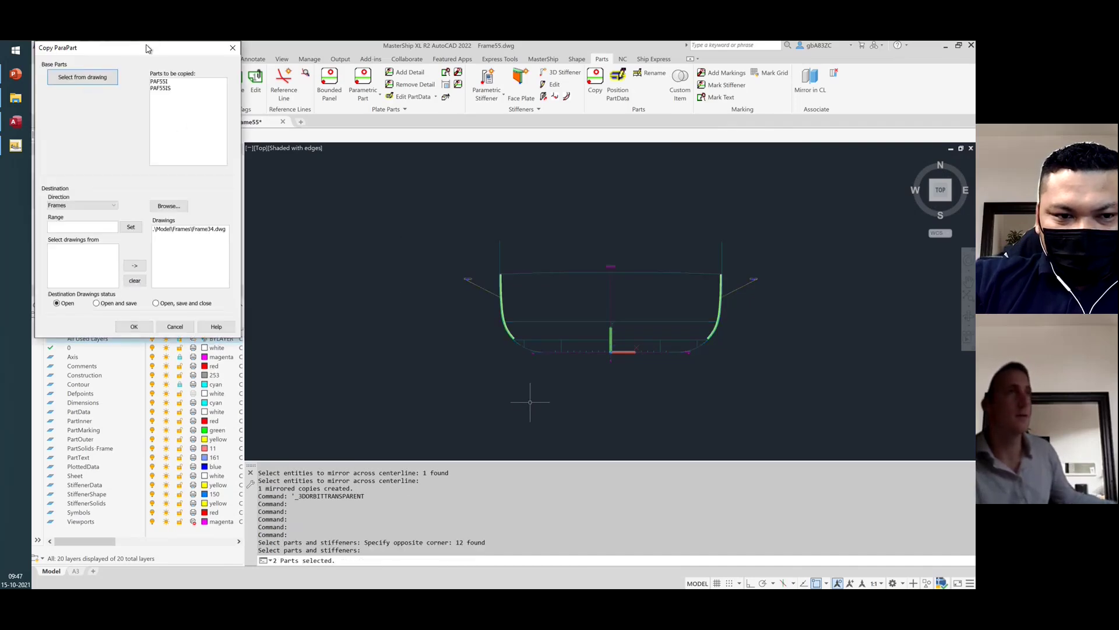
{"action": "left_click_drag", "start_coordinate": [147, 49], "coordinate": [376, 200]}
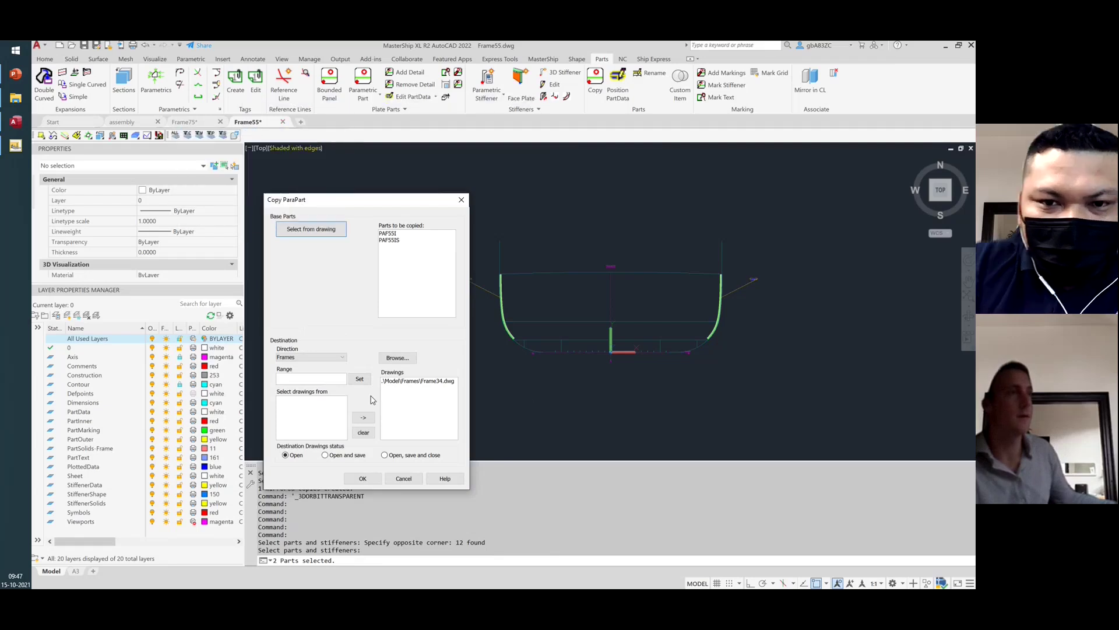
Set Frame56.dwg, Frame57.dwg, Frame58.dwg and Frame59.dwg as the destination drawings for the copy
{"action": "left_click", "coordinate": [396, 358]}
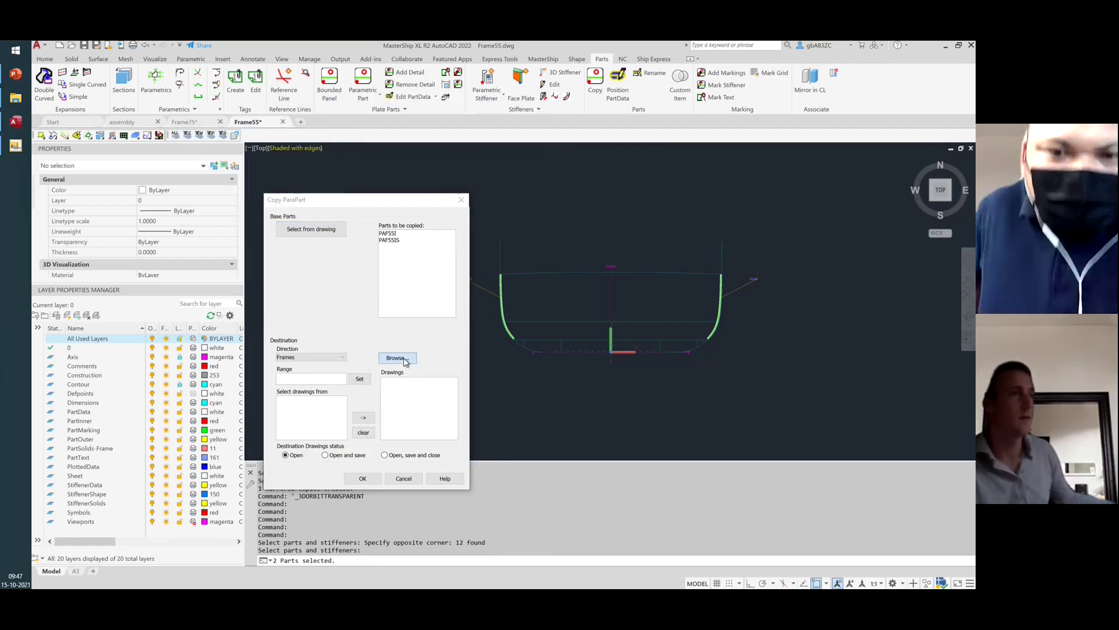
{"action": "double_click", "coordinate": [390, 291]}
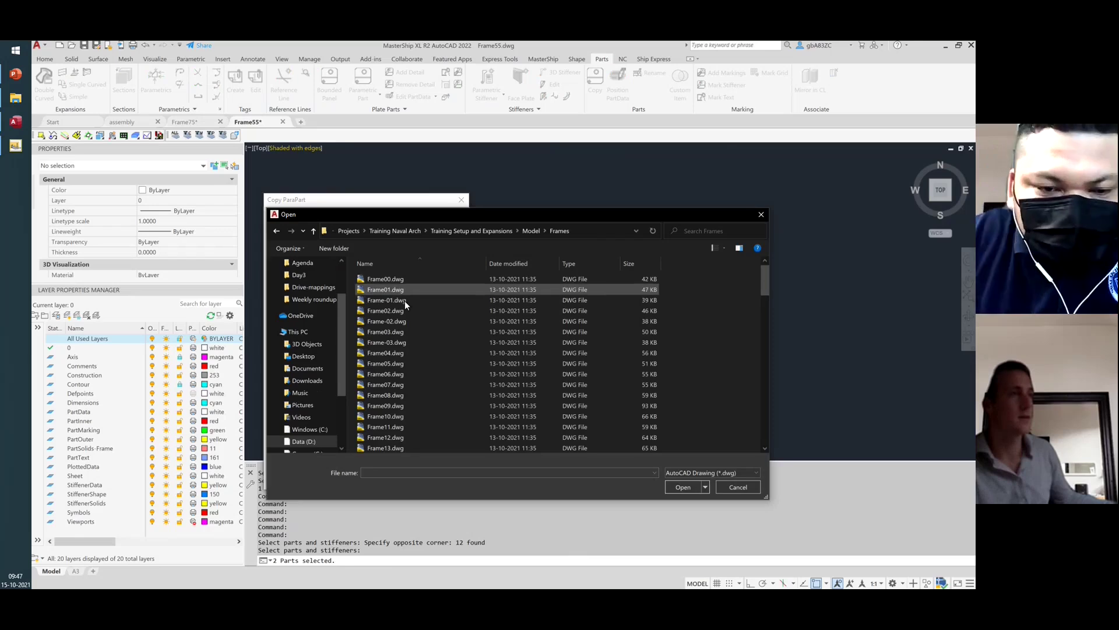
{"action": "scroll", "coordinate": [425, 386], "scroll_direction": "down", "scroll_amount": 15}
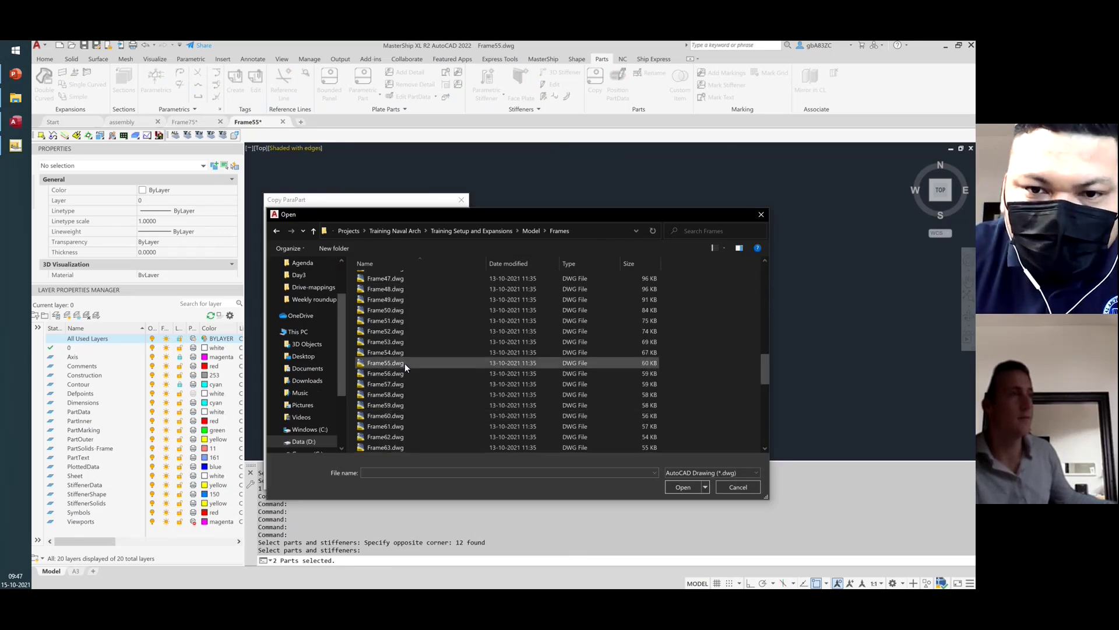
{"action": "left_click_drag", "start_coordinate": [406, 372], "coordinate": [399, 403]}
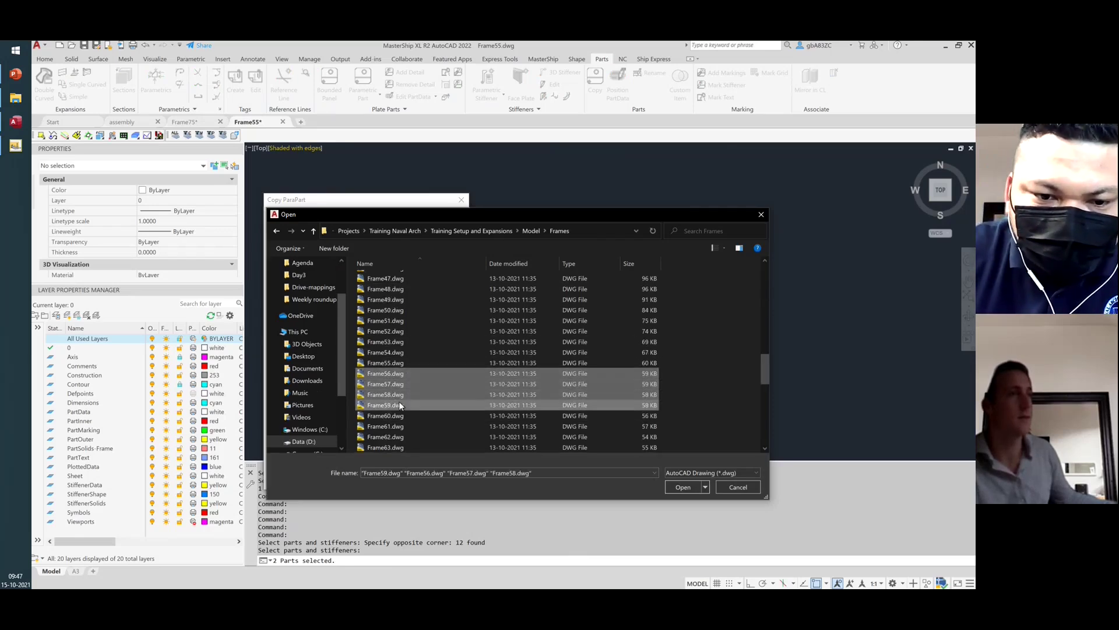
{"action": "left_click", "coordinate": [684, 487]}
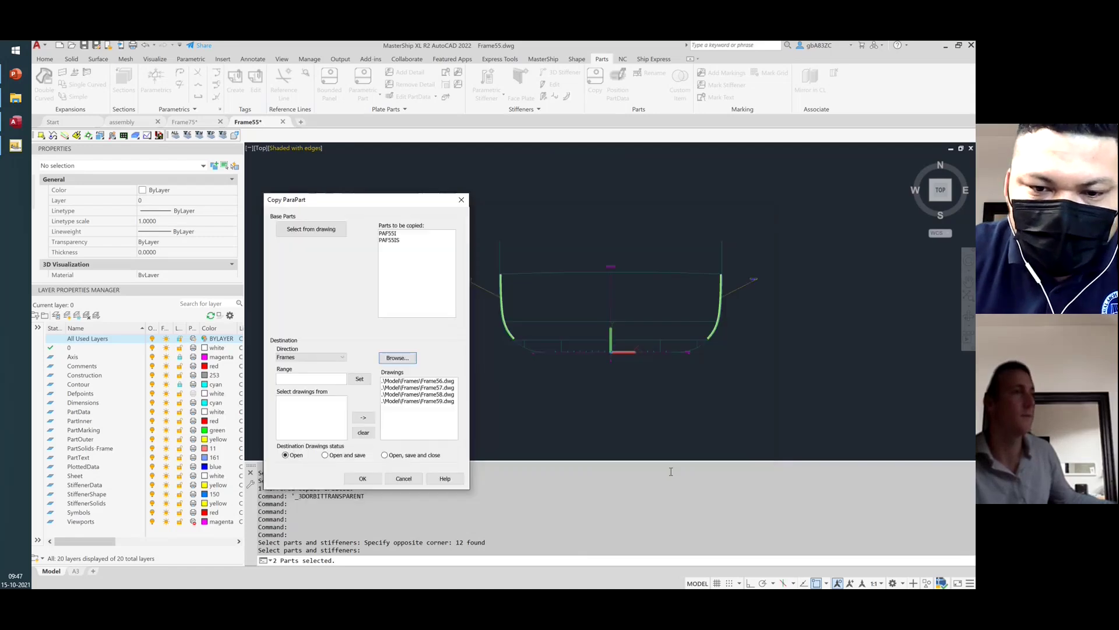
Try to copy both stiffeners to the chosen frame drawings and close the copy dialog
{"action": "left_click", "coordinate": [362, 479]}
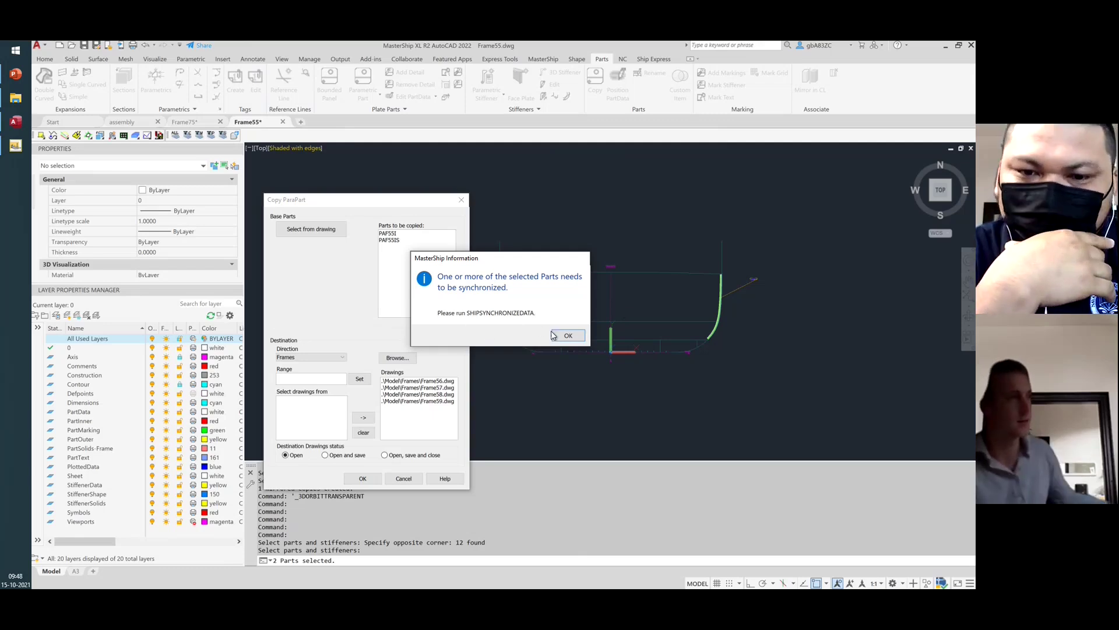
{"action": "left_click", "coordinate": [568, 336]}
{"action": "left_click", "coordinate": [403, 479]}
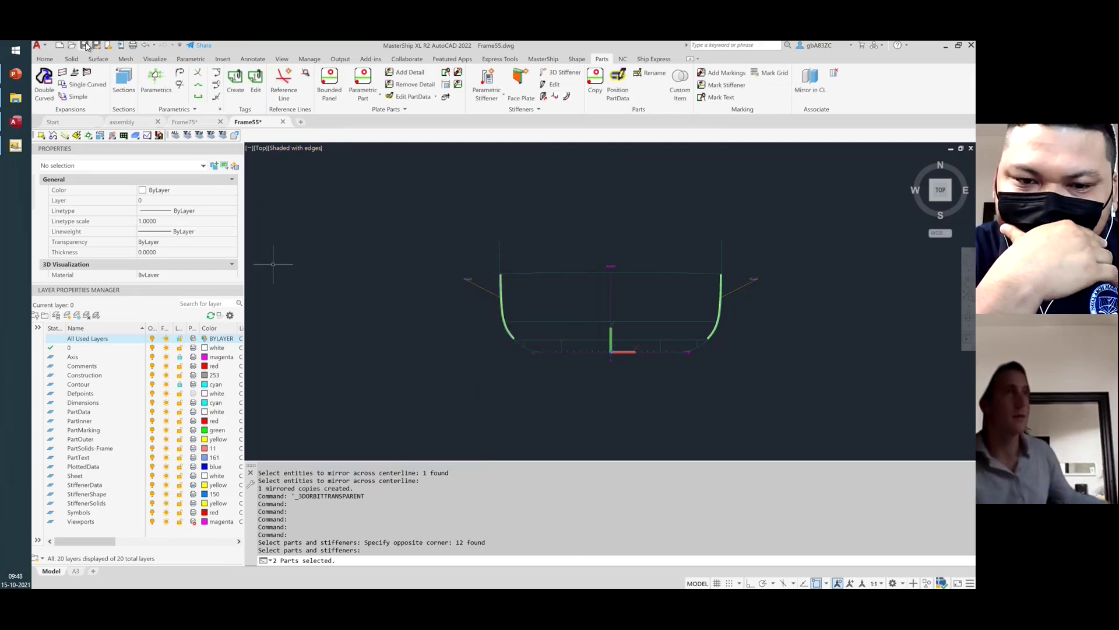
Try again to copy both curved stiffeners from Frame55 to the four destination frame drawings, picking each stiffener separately as base part
{"action": "left_click", "coordinate": [543, 59]}
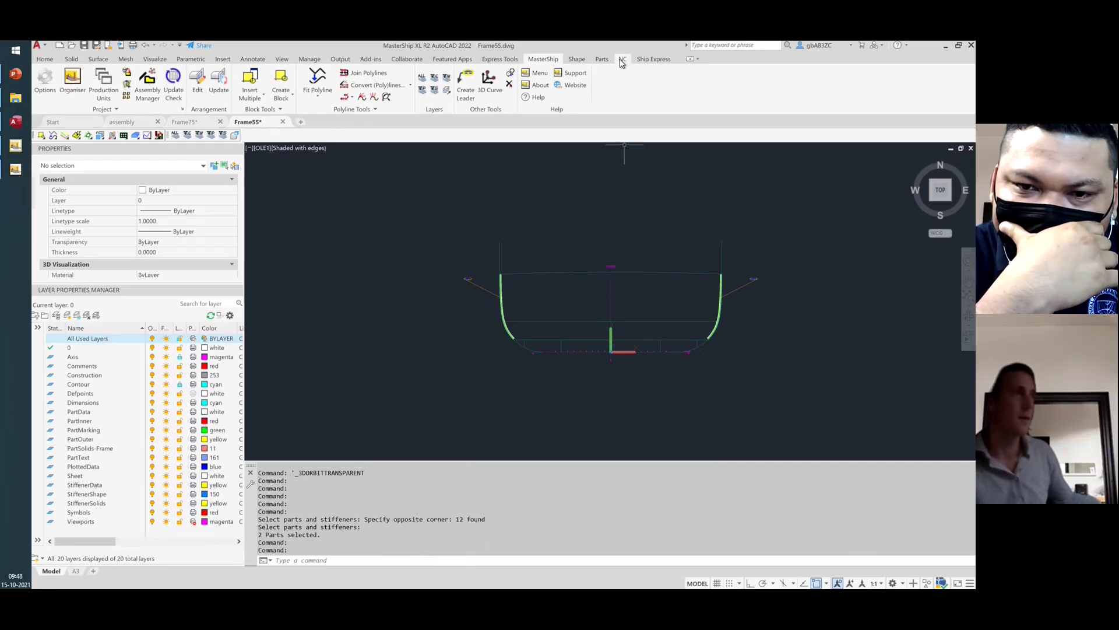
{"action": "left_click", "coordinate": [602, 59]}
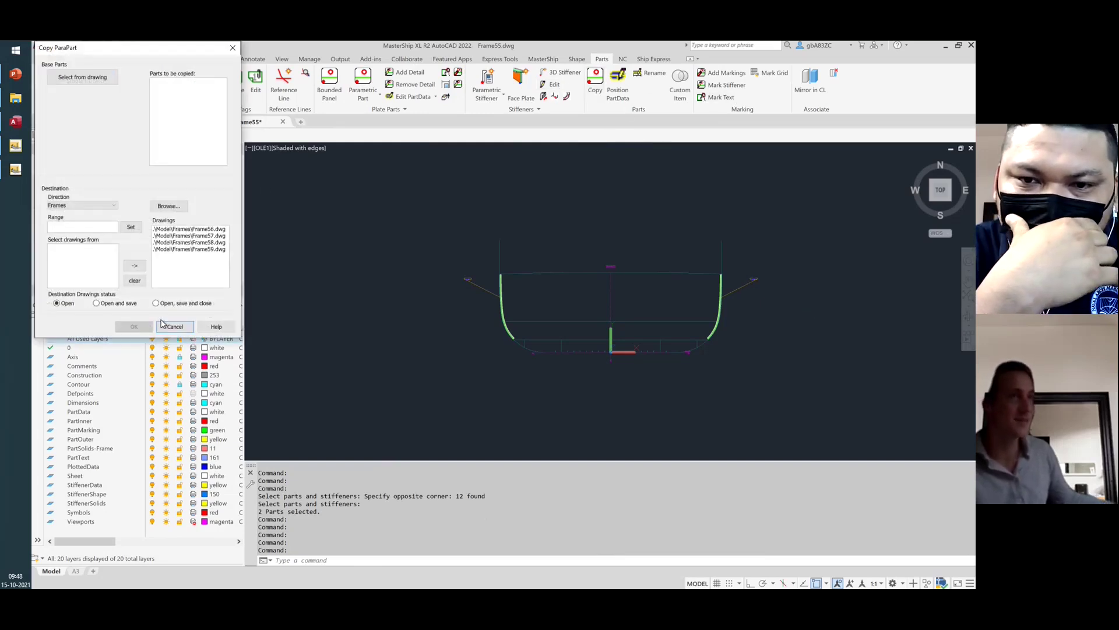
{"action": "left_click", "coordinate": [82, 77]}
{"action": "left_click", "coordinate": [783, 301]}
{"action": "left_click", "coordinate": [755, 241]}
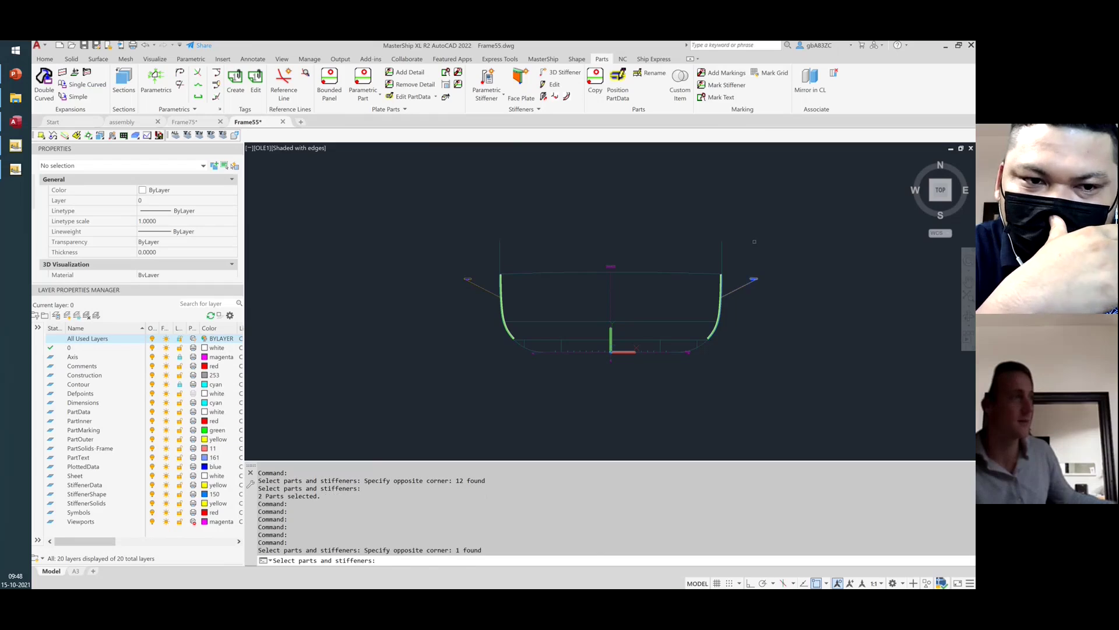
{"action": "left_click", "coordinate": [500, 297]}
{"action": "left_click", "coordinate": [446, 252]}
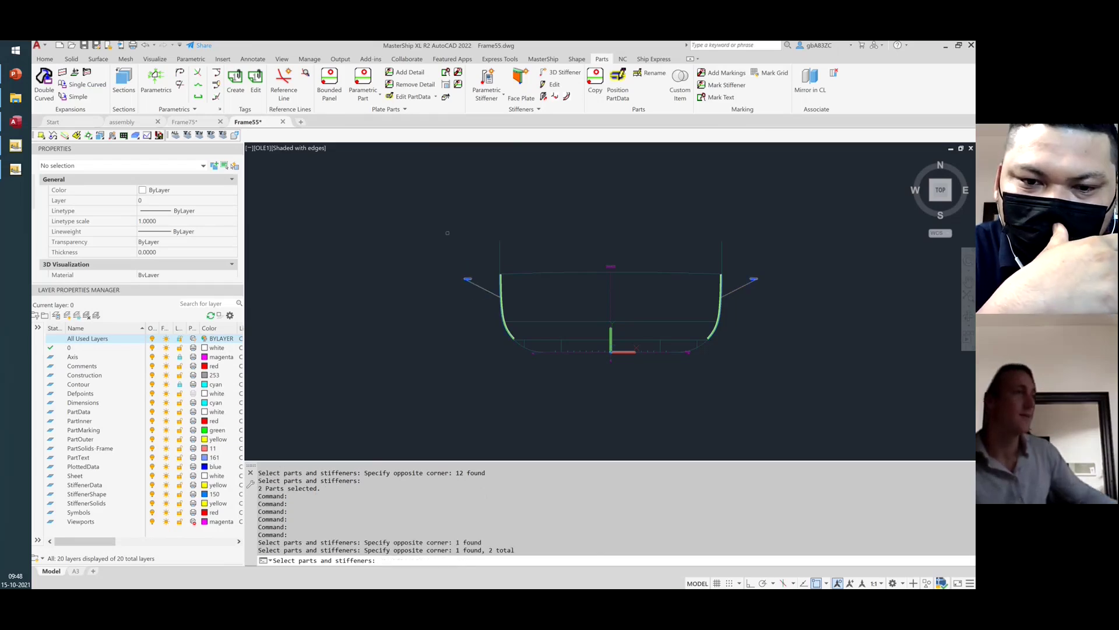
{"action": "key", "text": "Return"}
{"action": "left_click", "coordinate": [134, 327]}
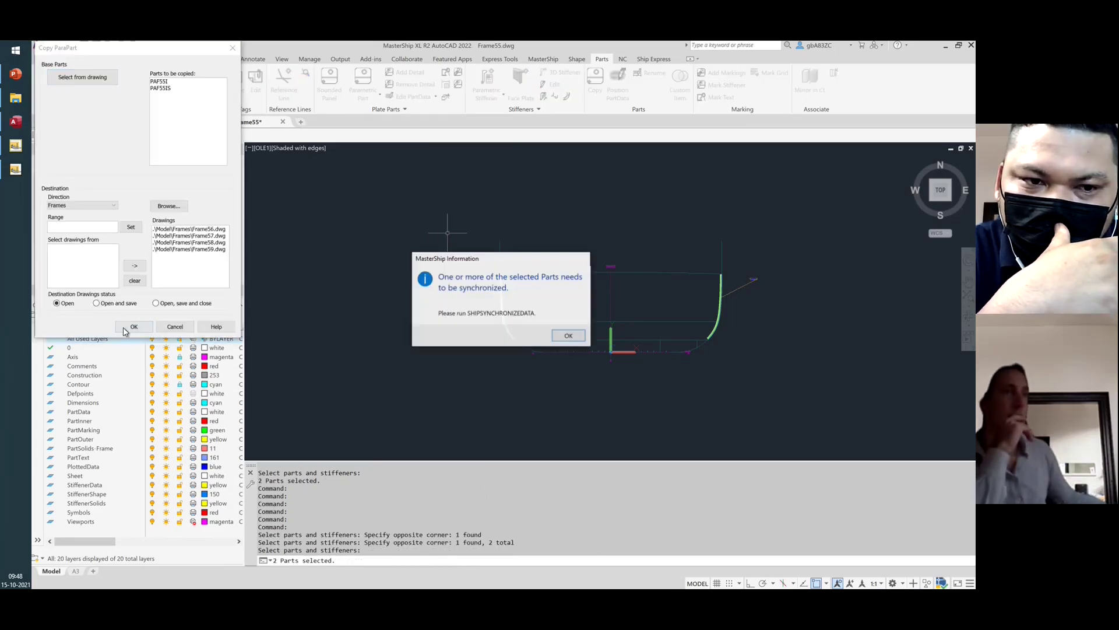
{"action": "left_click", "coordinate": [570, 334]}
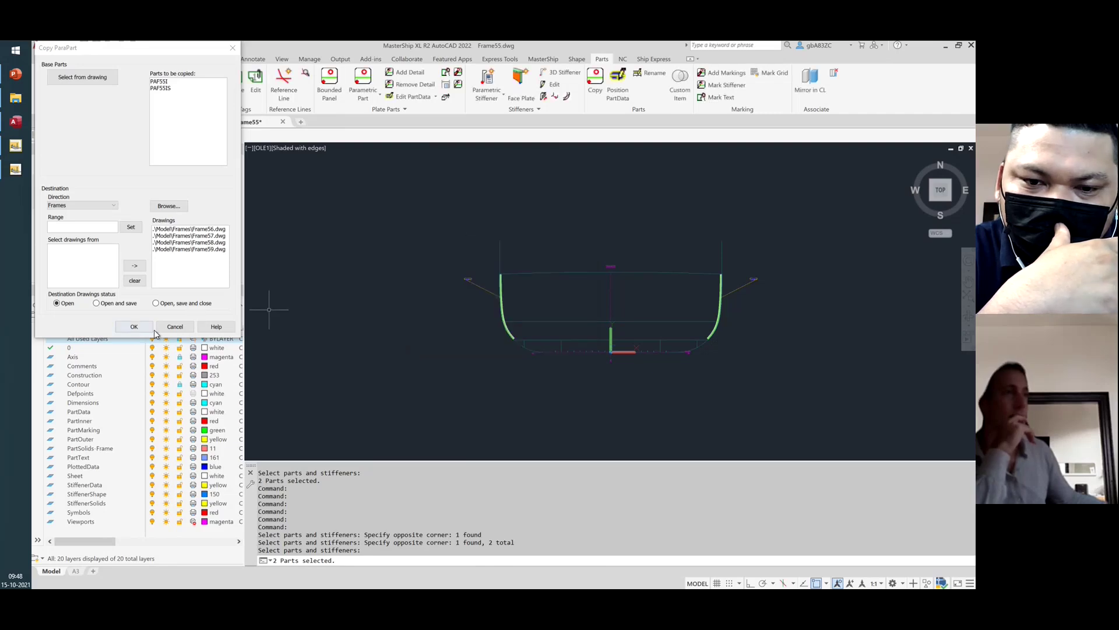
Synchronize the part data and copy both curved stiffeners to Frame56.dwg, Frame57.dwg, Frame58.dwg and Frame59.dwg with destination drawings status Open
{"action": "left_click", "coordinate": [542, 58]}
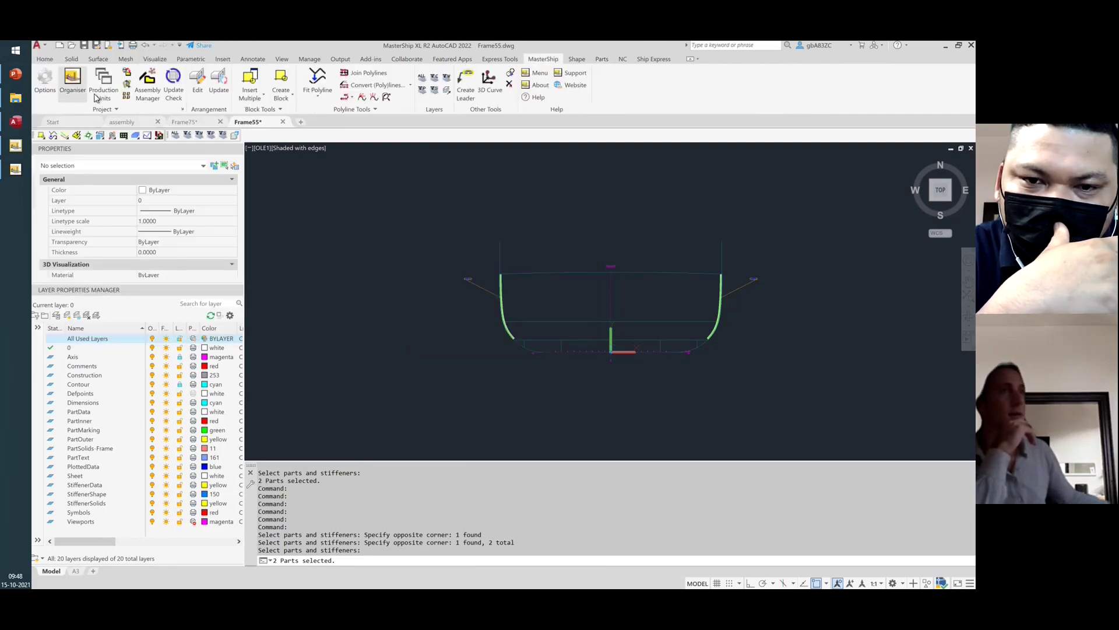
{"action": "left_click", "coordinate": [128, 74]}
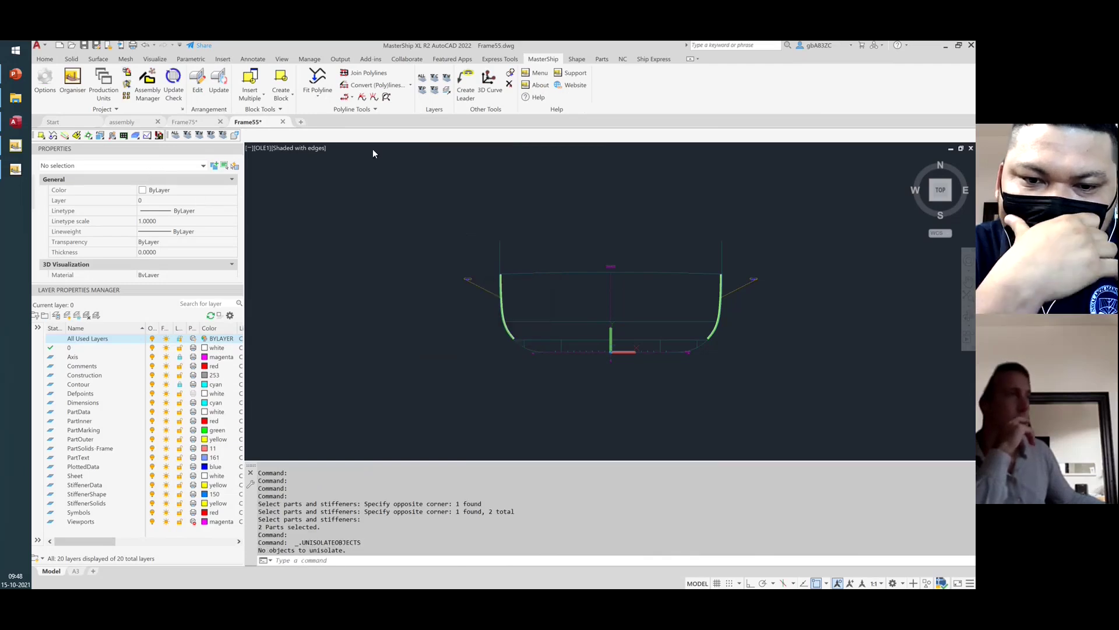
{"action": "left_click", "coordinate": [602, 59]}
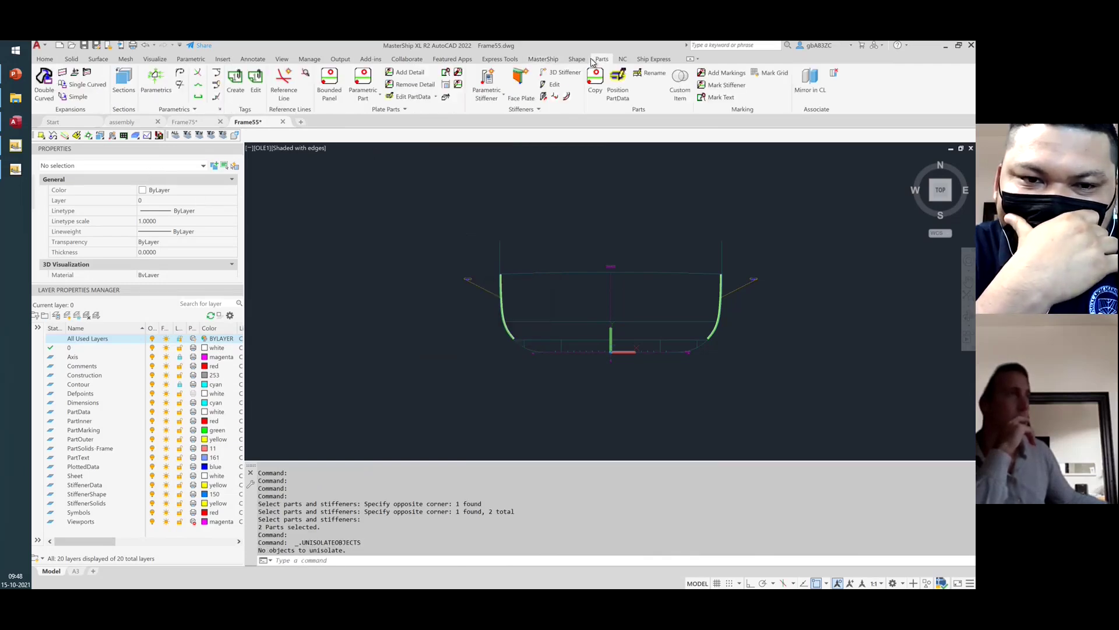
{"action": "left_click", "coordinate": [595, 82]}
{"action": "left_click", "coordinate": [81, 78]}
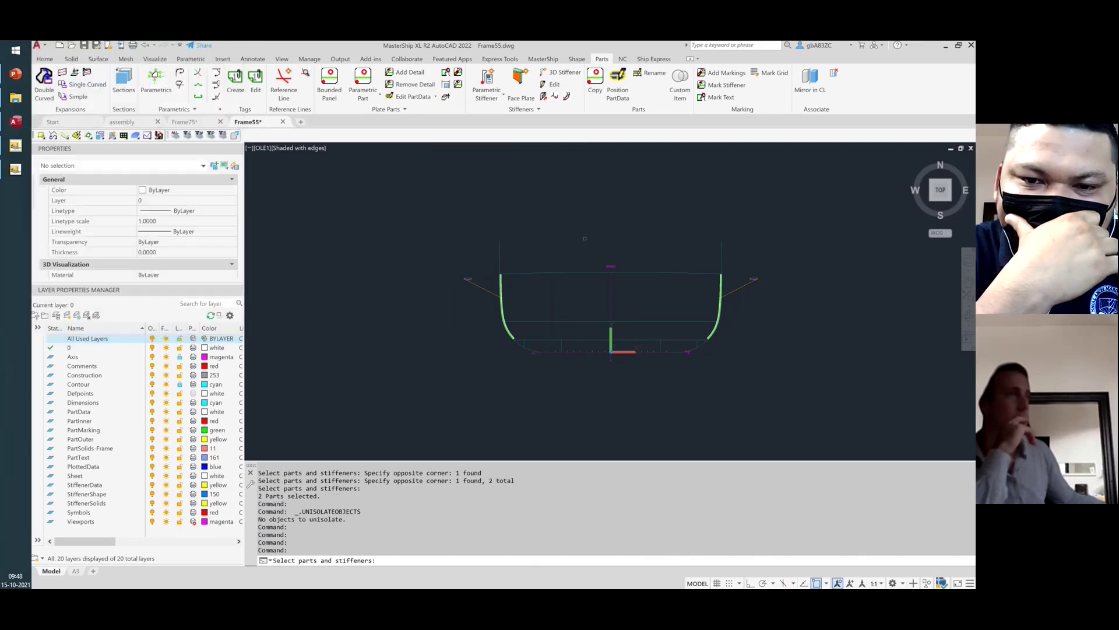
{"action": "left_click", "coordinate": [839, 282]}
{"action": "left_click", "coordinate": [350, 167]}
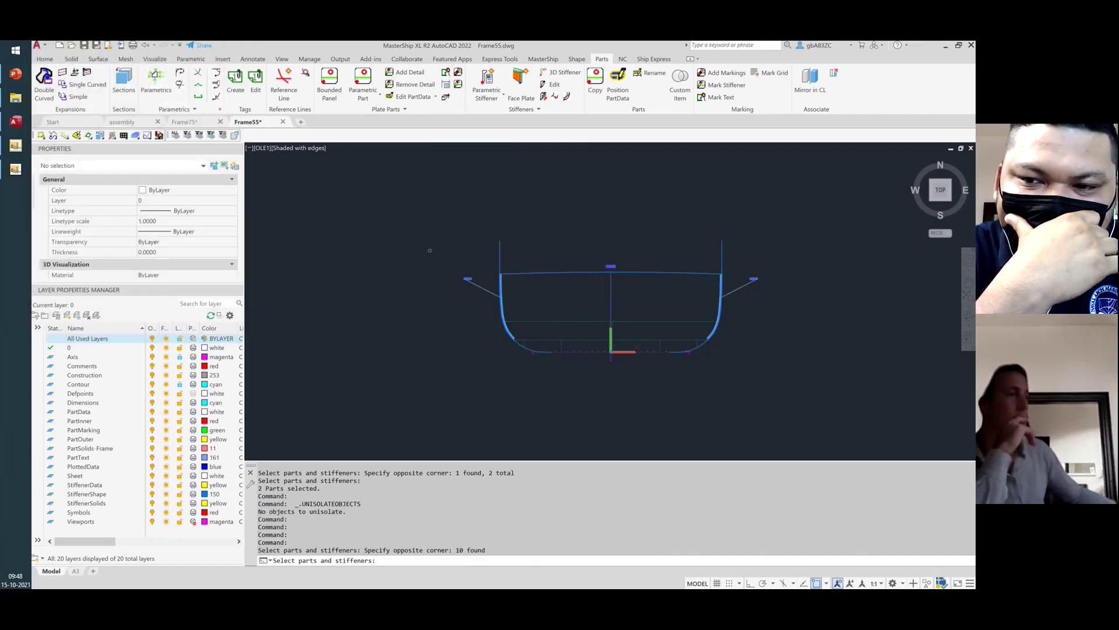
{"action": "key", "text": "Return"}
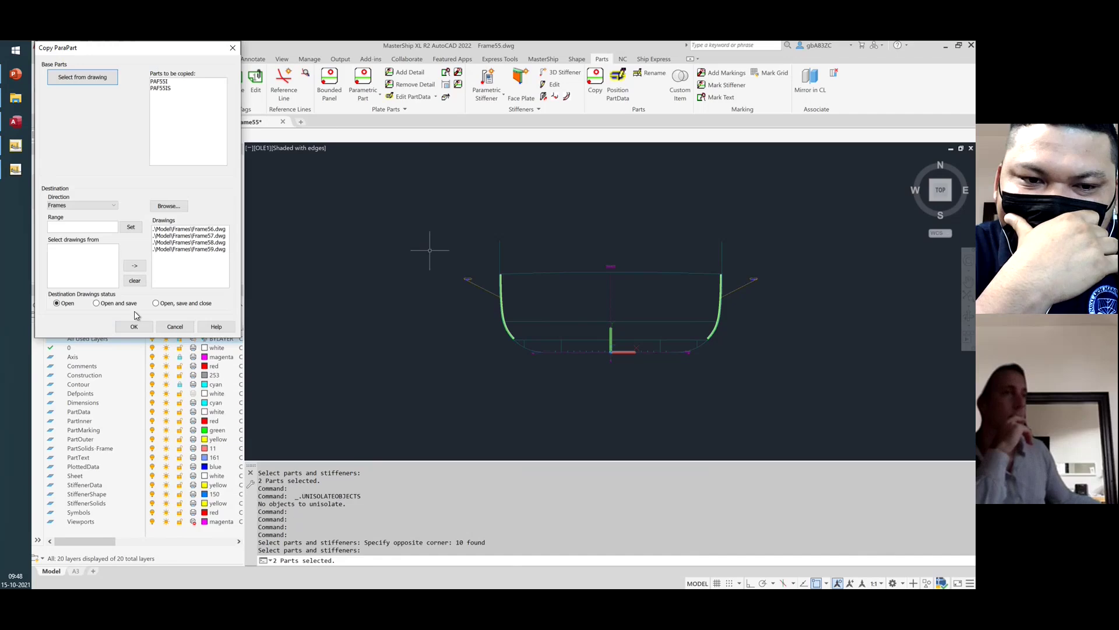
{"action": "left_click", "coordinate": [133, 328]}
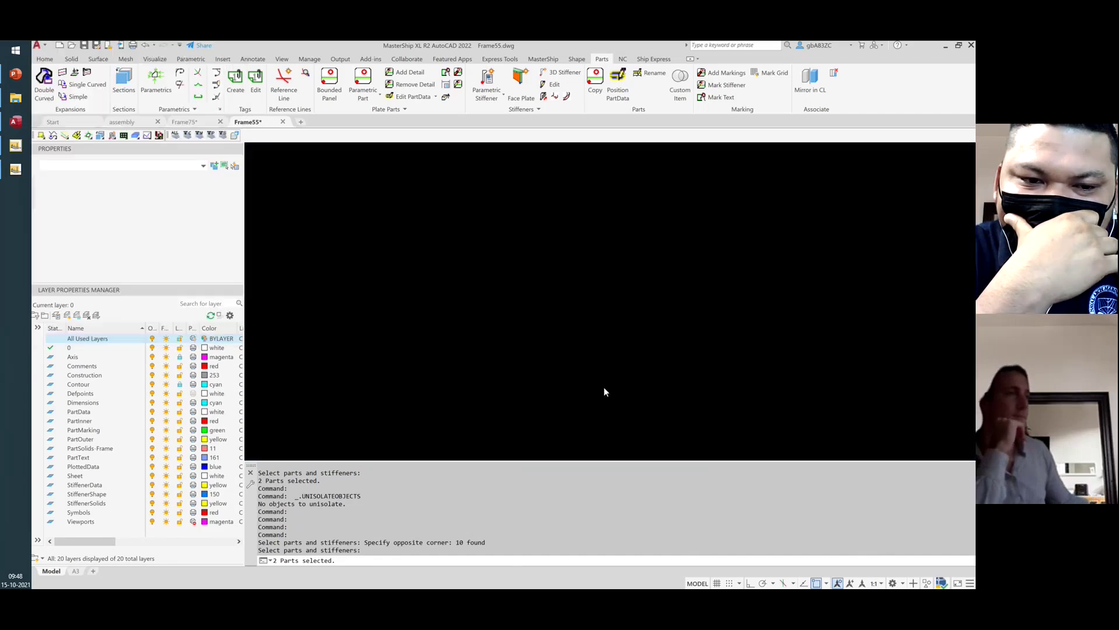
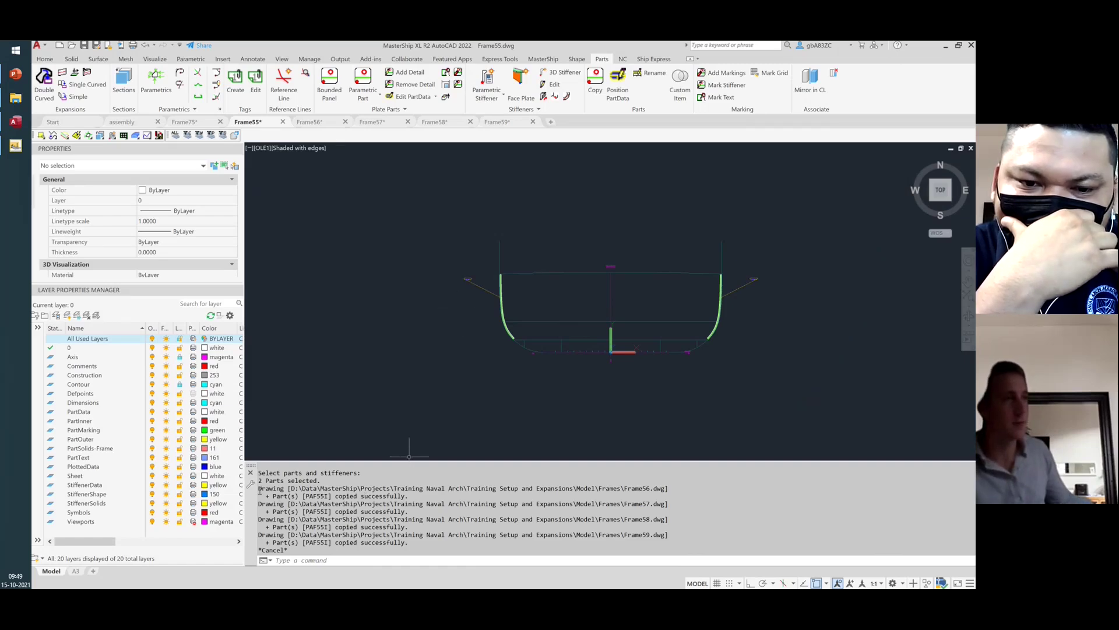
Review the copy report and examine the copied stiffeners in the drawings Frame56, Frame57, Frame58 and Frame59
{"action": "left_click_drag", "start_coordinate": [269, 490], "coordinate": [288, 551]}
{"action": "left_click", "coordinate": [470, 379]}
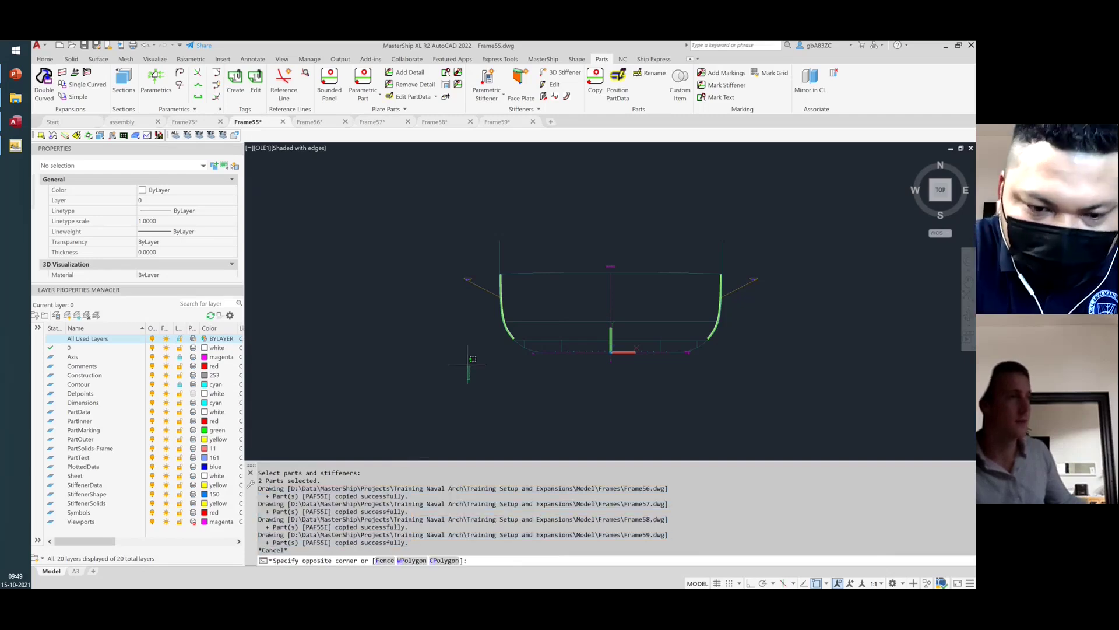
{"action": "left_click", "coordinate": [438, 295]}
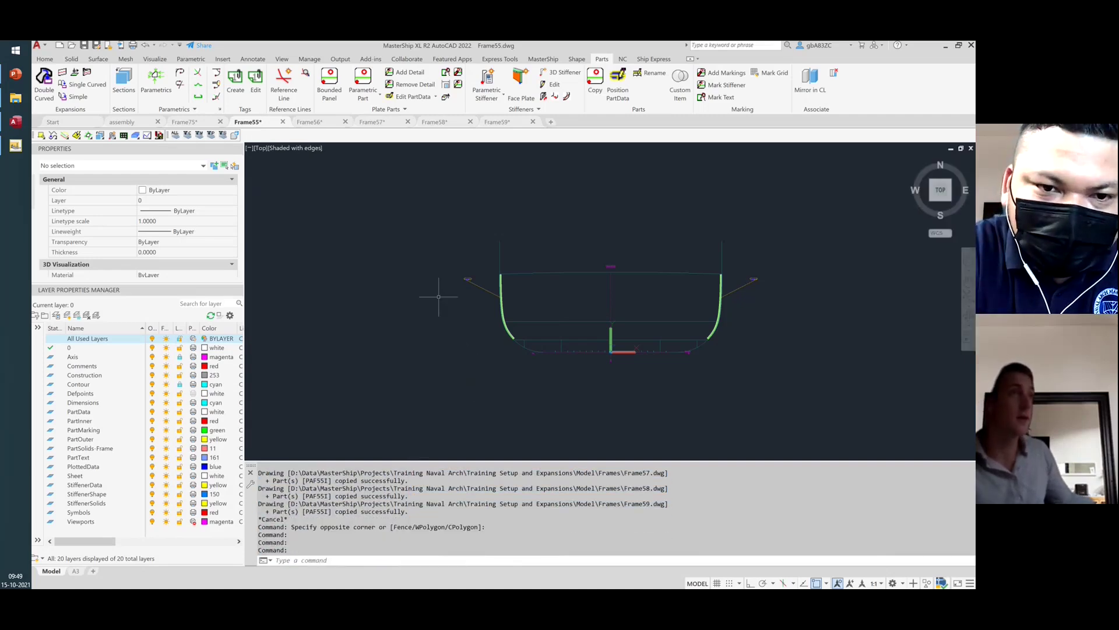
{"action": "left_click", "coordinate": [311, 122]}
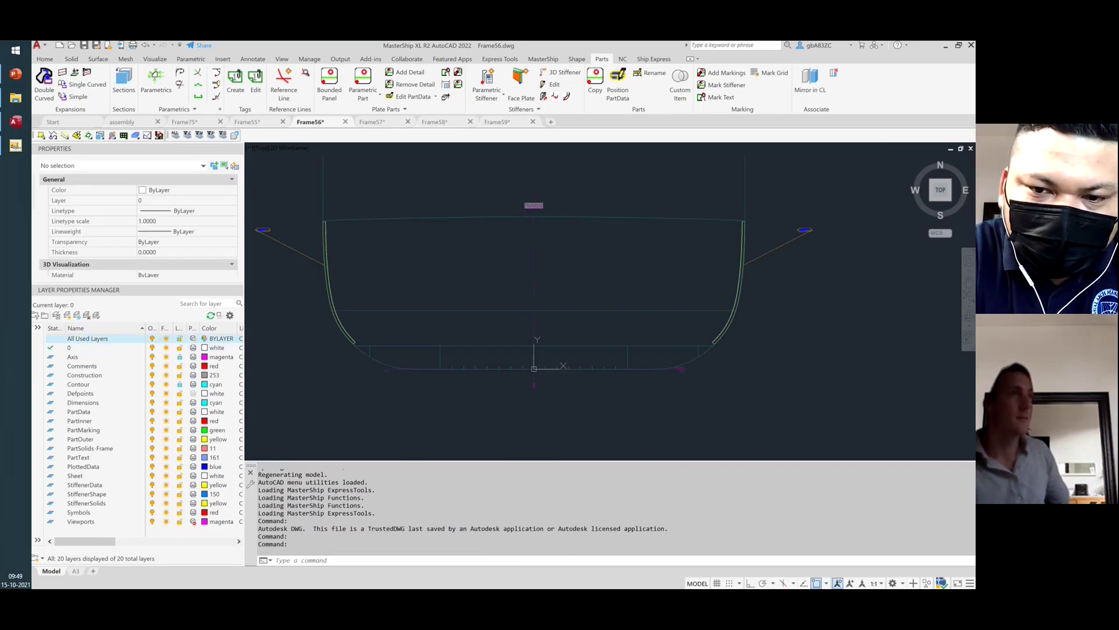
{"action": "left_click", "coordinate": [376, 122]}
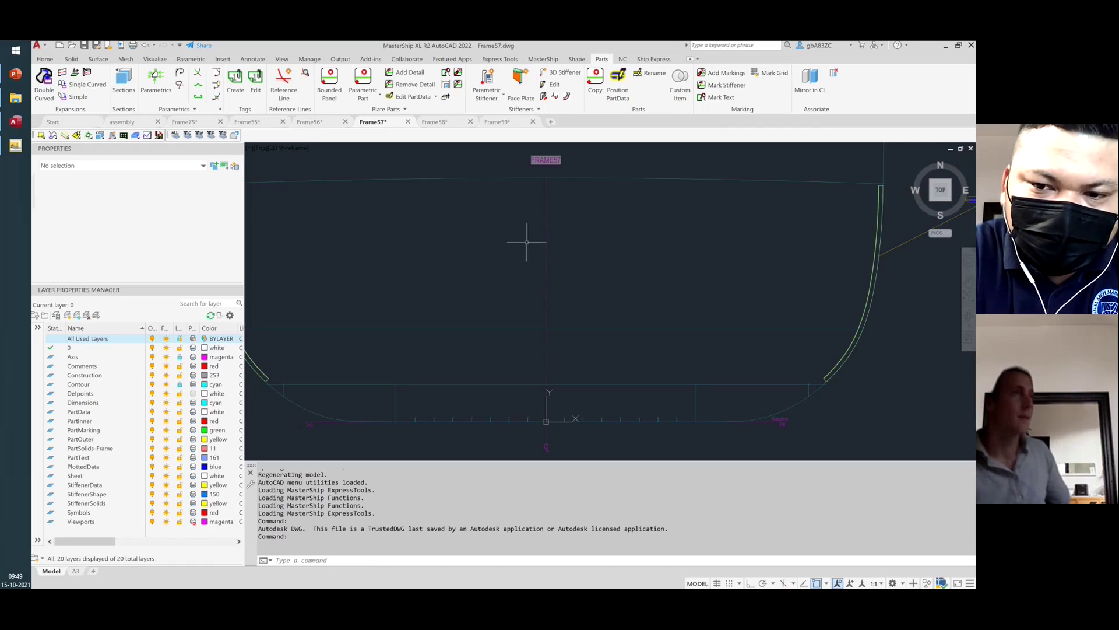
{"action": "left_click", "coordinate": [435, 122]}
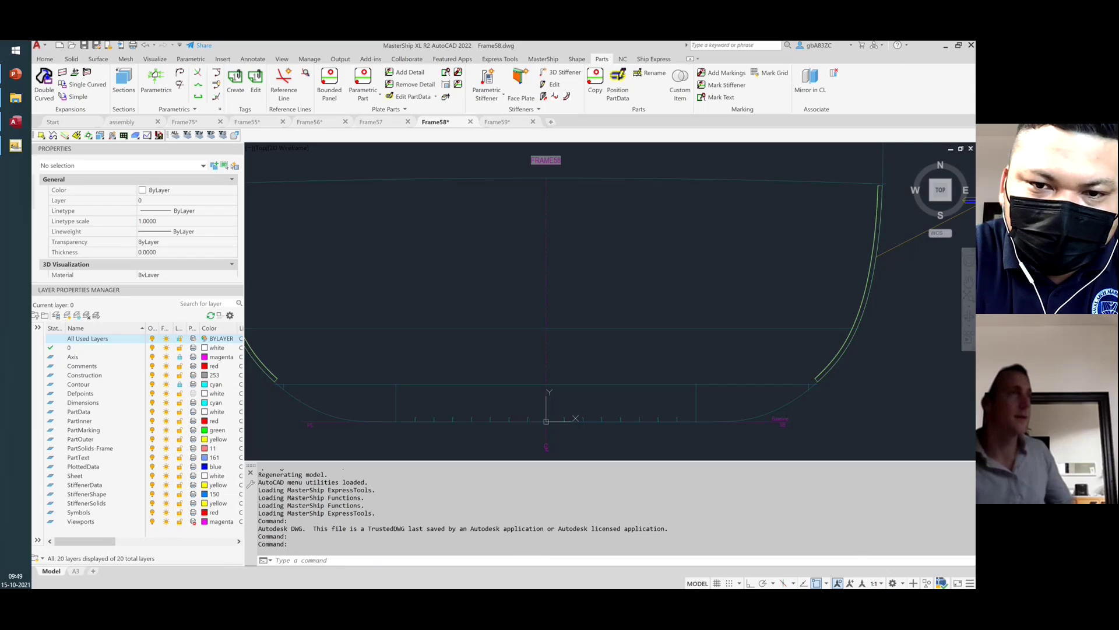
{"action": "left_click", "coordinate": [497, 122]}
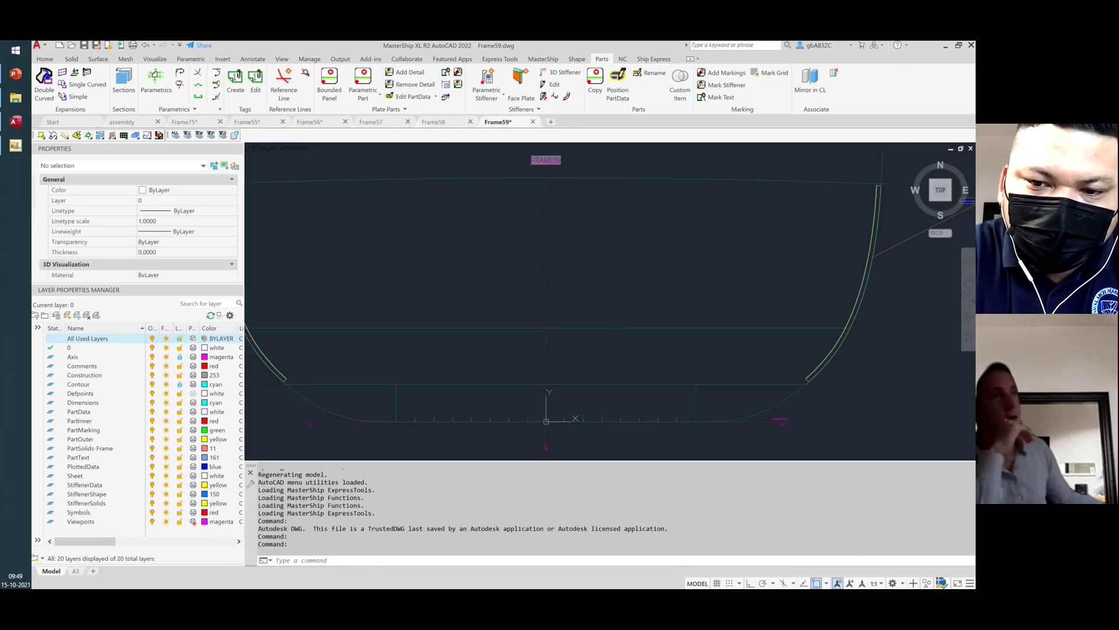
Reload all modified xrefs in the assembly drawing and inspect the copied curved stiffeners in the hull
{"action": "left_click", "coordinate": [161, 128]}
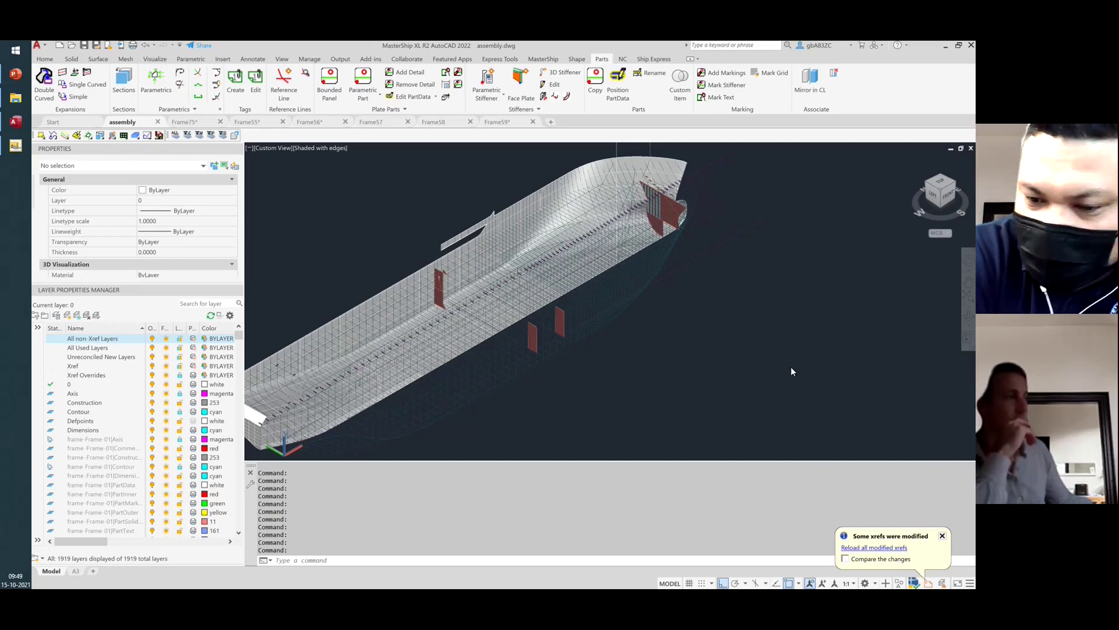
{"action": "left_click", "coordinate": [875, 547]}
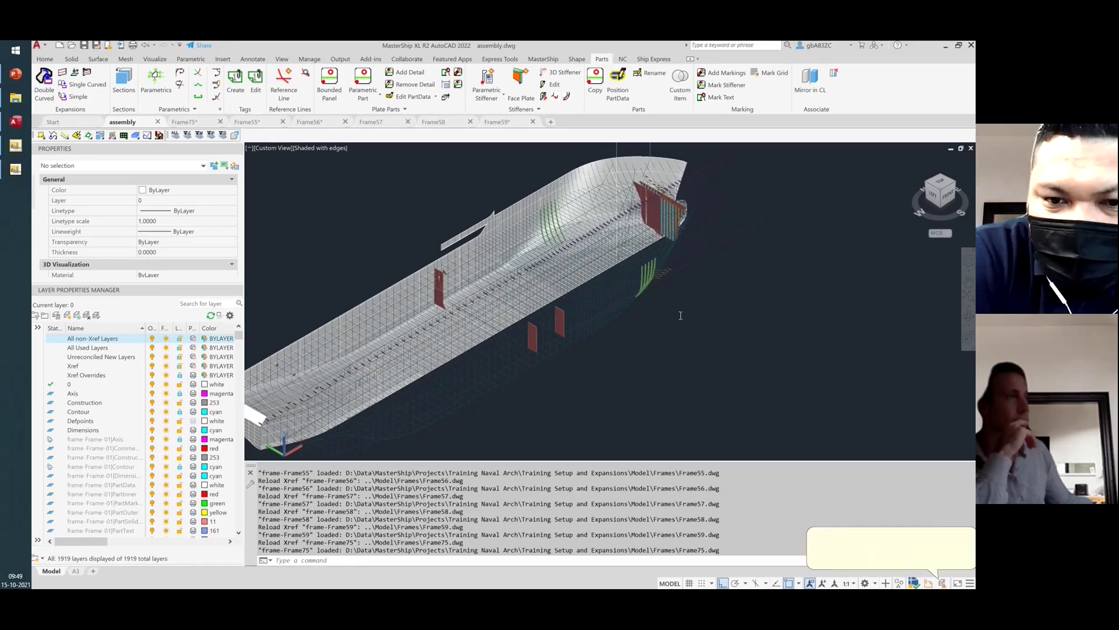
{"action": "scroll", "coordinate": [687, 279], "scroll_direction": "up", "scroll_amount": 2}
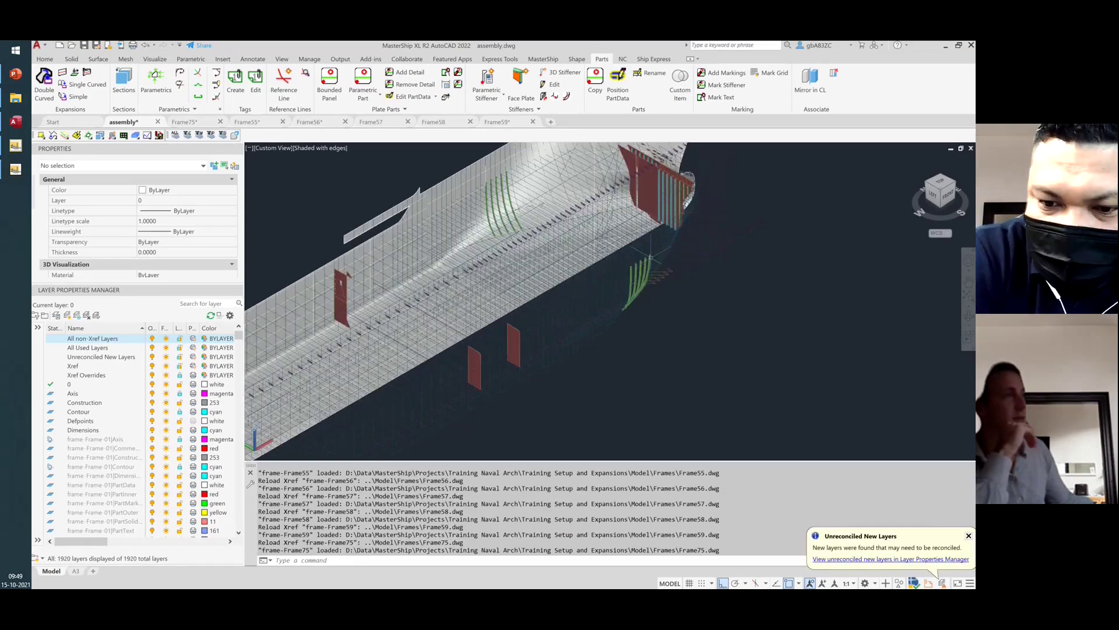
{"action": "scroll", "coordinate": [633, 331], "scroll_direction": "up", "scroll_amount": 2}
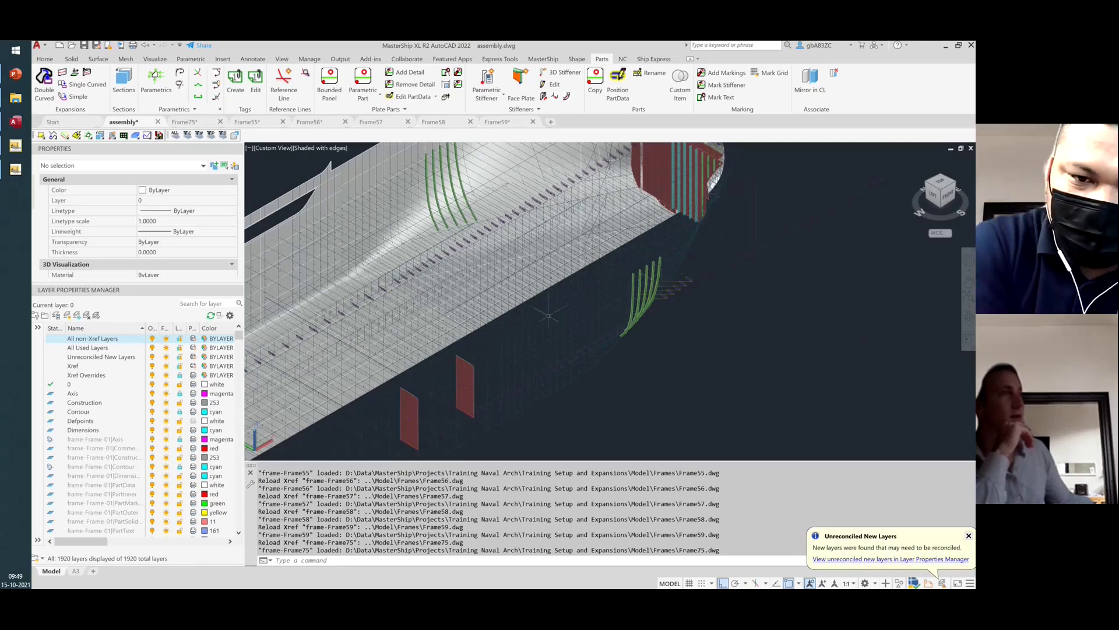
{"action": "middle_click_drag", "start_coordinate": [583, 303], "coordinate": [551, 303], "text": "shift"}
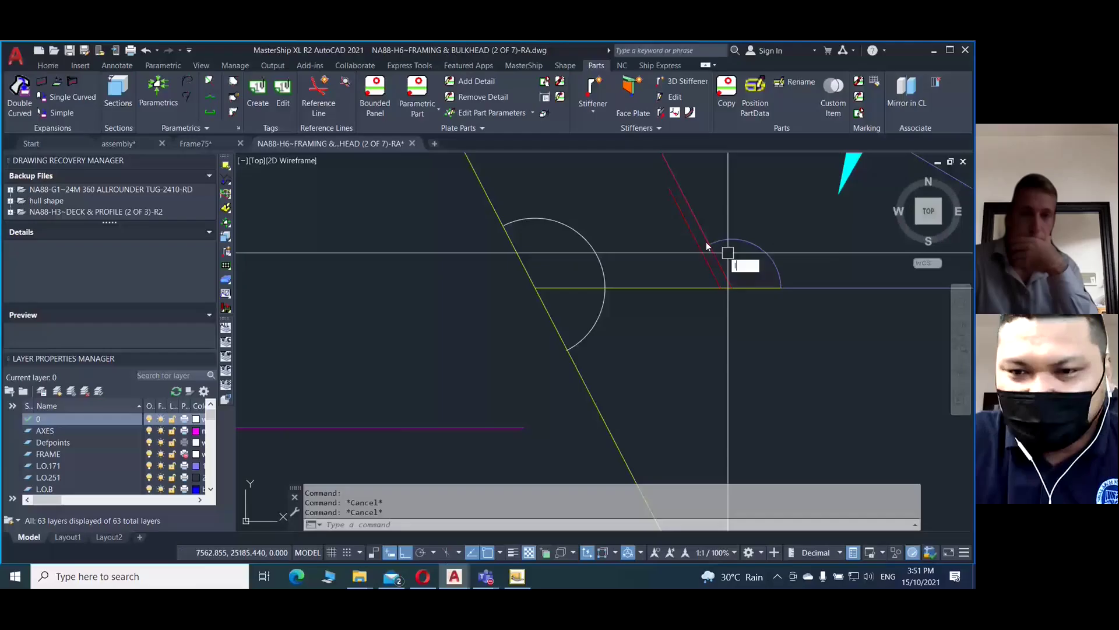
Draw a horizontal line from the upper end of the blue arc across the inclined yellow line
{"action": "type", "text": "L"}
{"action": "key", "text": "Return"}
{"action": "left_click", "coordinate": [710, 243]}
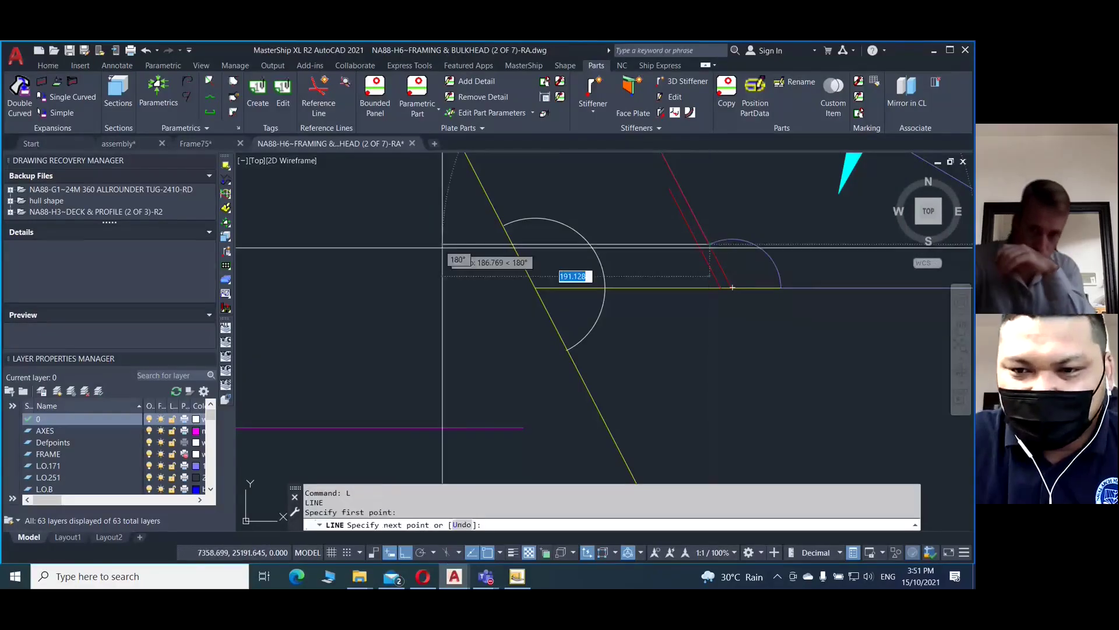
{"action": "key", "text": "F8"}
{"action": "key", "text": "F8"}
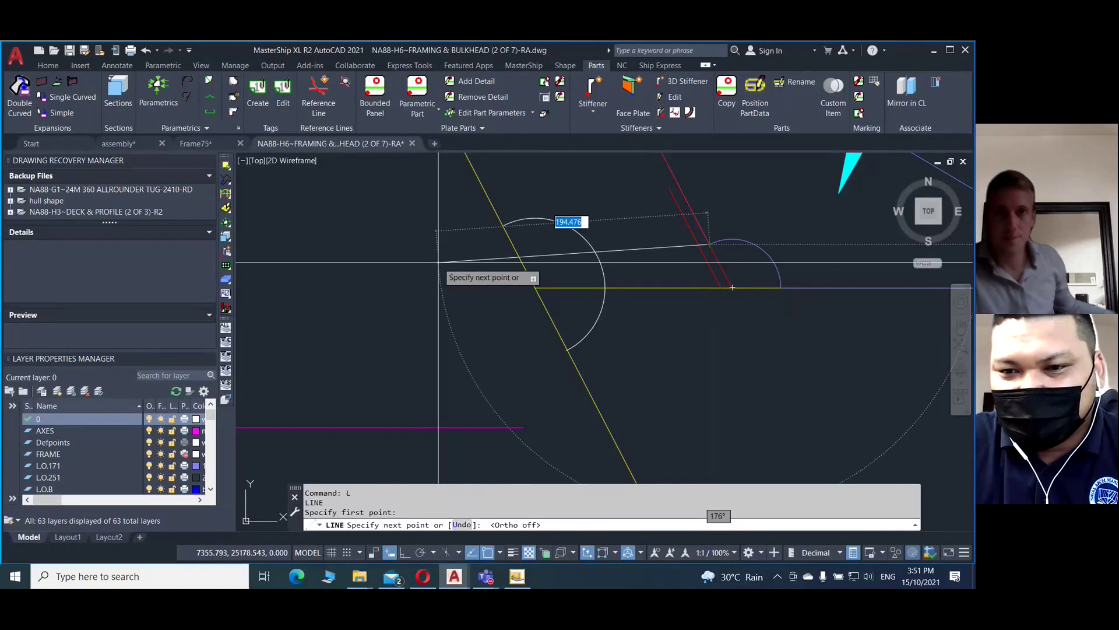
{"action": "left_click", "coordinate": [433, 265]}
{"action": "key", "text": "Escape"}
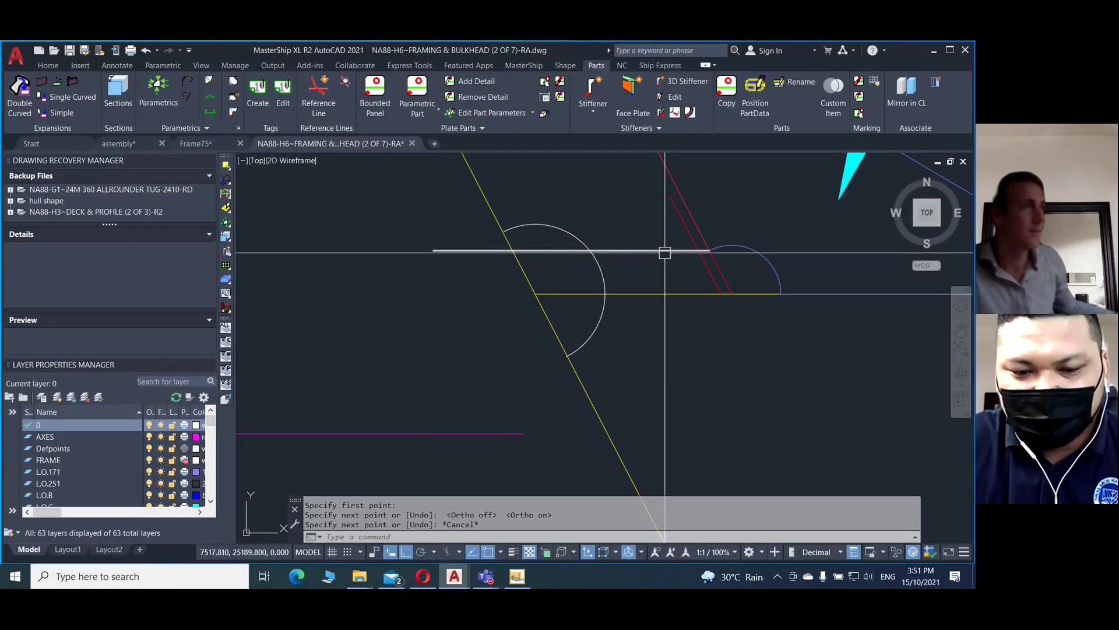
Trim the inclined red lines below the new horizontal line and erase the 50 mm radius arc on the yellow line
{"action": "type", "text": "tr"}
{"action": "key", "text": "Return"}
{"action": "left_click", "coordinate": [714, 273]}
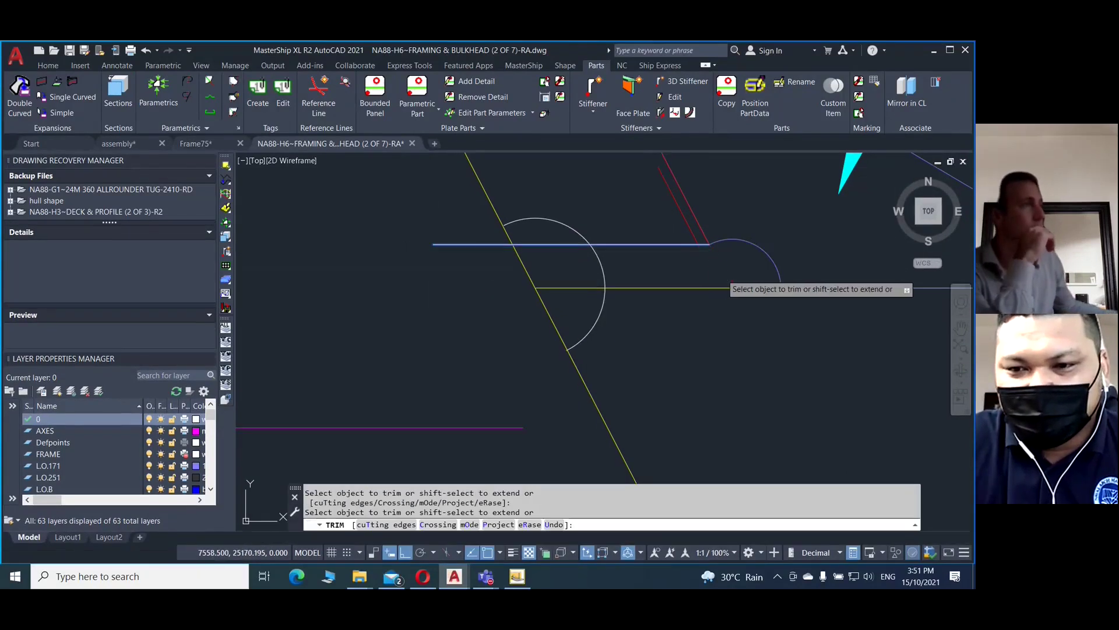
{"action": "key", "text": "Return"}
{"action": "left_click", "coordinate": [595, 253]}
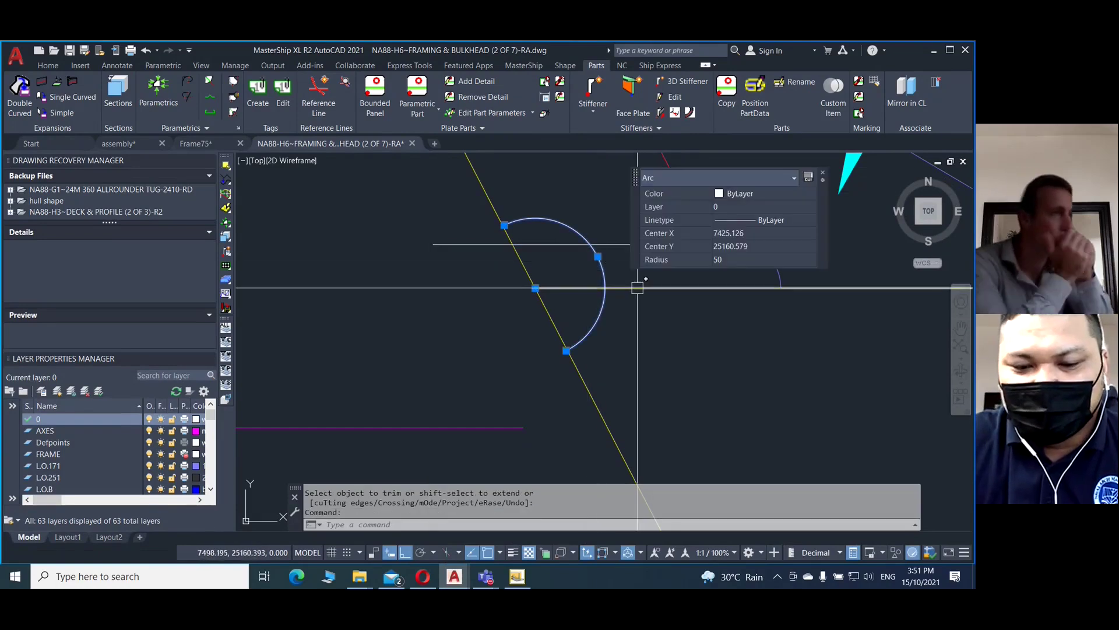
{"action": "type", "text": "e"}
{"action": "key", "text": "Return"}
Trim the overhang of the horizontal line beyond the inclined yellow line
{"action": "left_click", "coordinate": [519, 263]}
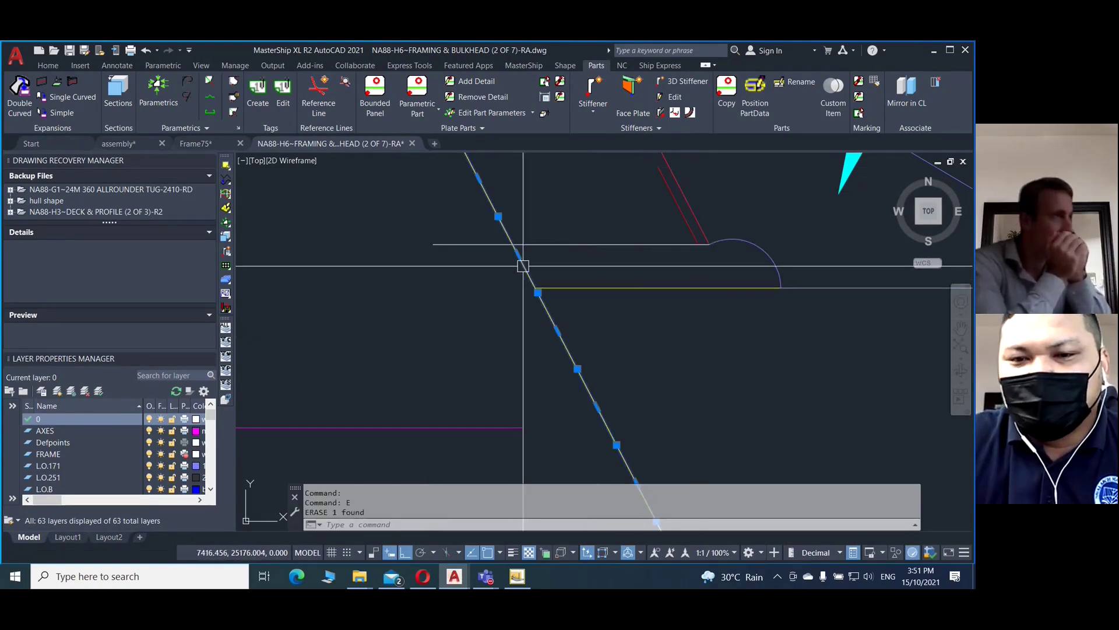
{"action": "type", "text": "tr"}
{"action": "key", "text": "Return"}
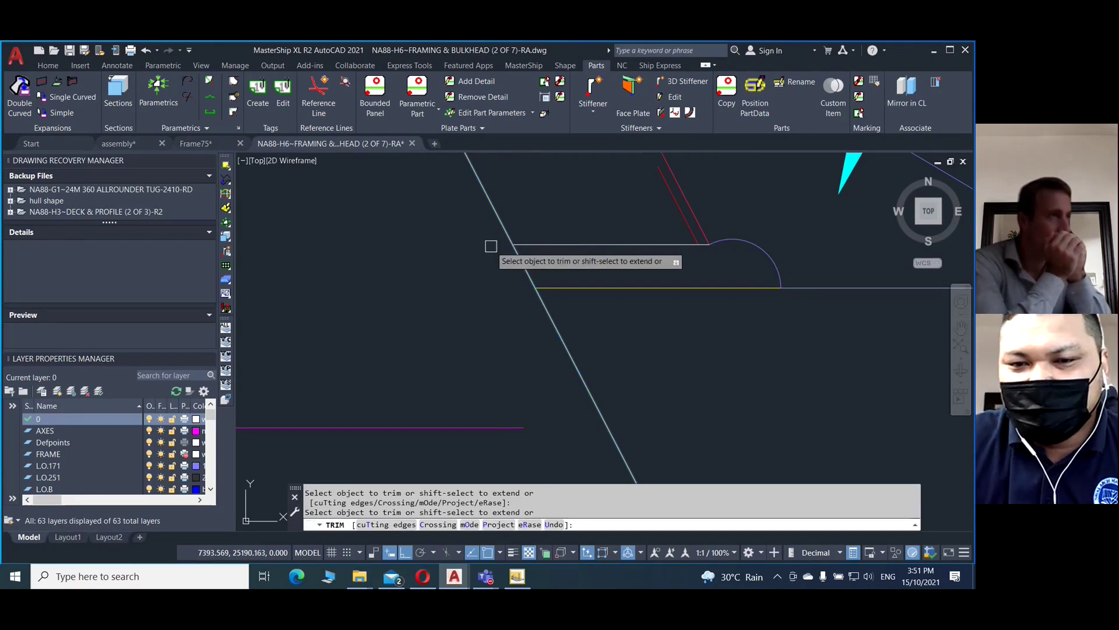
Draw a line from the horizontal line's end on the inclined yellow line perpendicular to the outer red line
{"action": "type", "text": "l"}
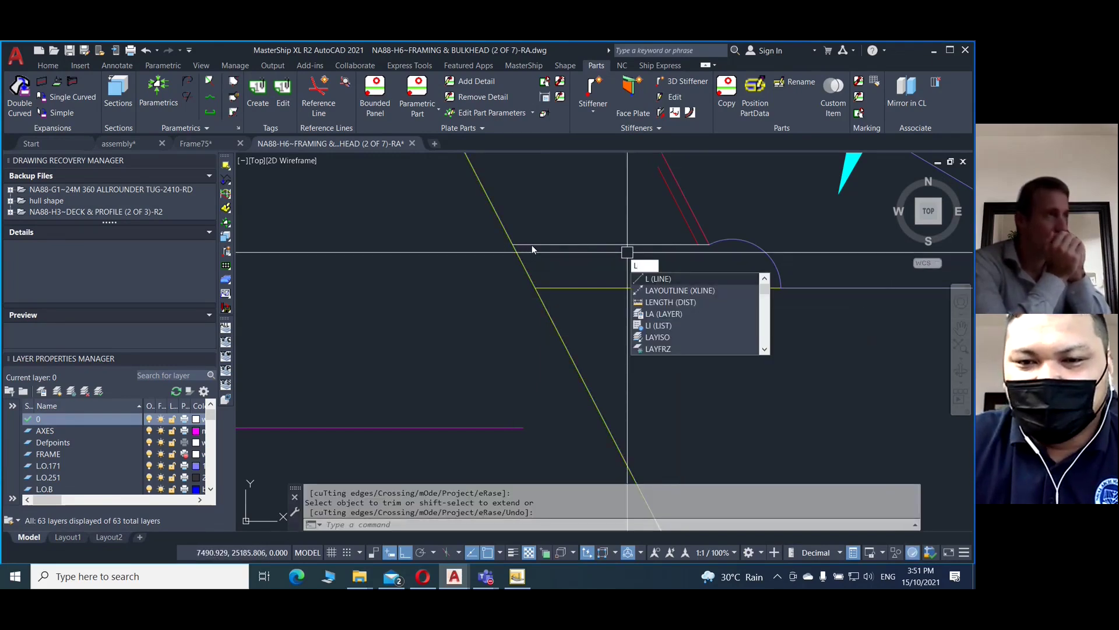
{"action": "key", "text": "Return"}
{"action": "left_click", "coordinate": [532, 244]}
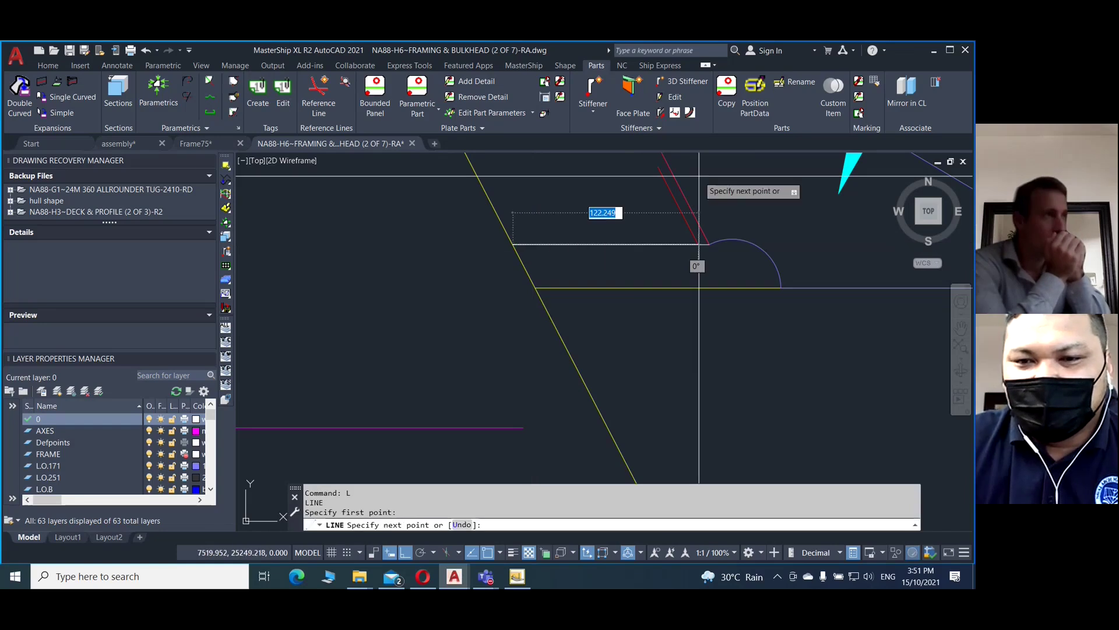
{"action": "left_click", "coordinate": [670, 168]}
{"action": "key", "text": "Return"}
{"action": "middle_click_drag", "start_coordinate": [307, 308], "coordinate": [507, 383]}
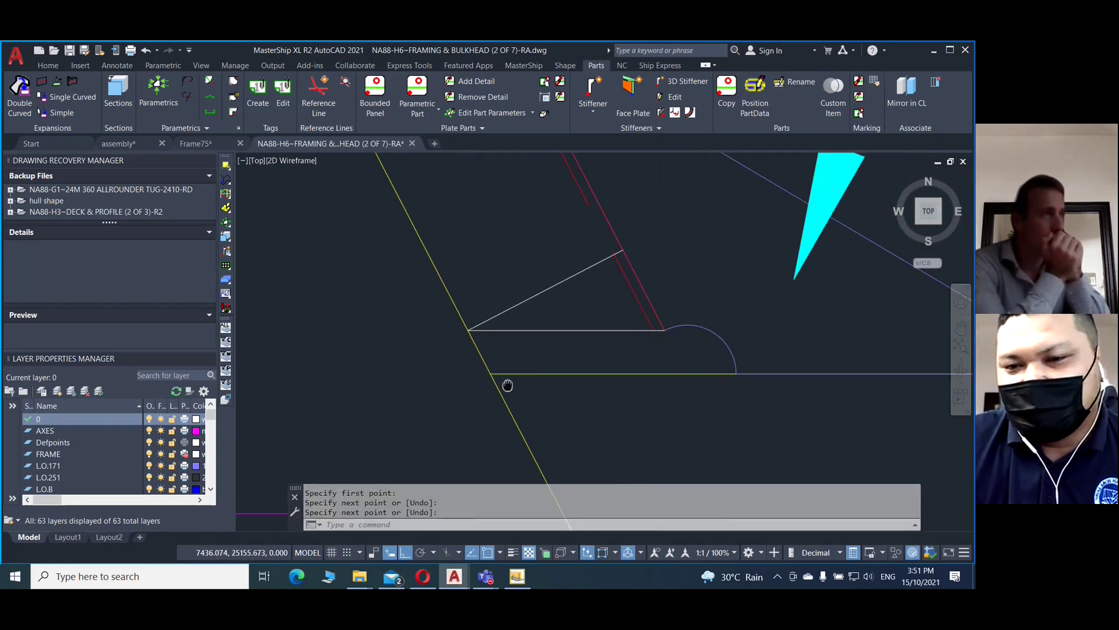
{"action": "key", "text": "Escape"}
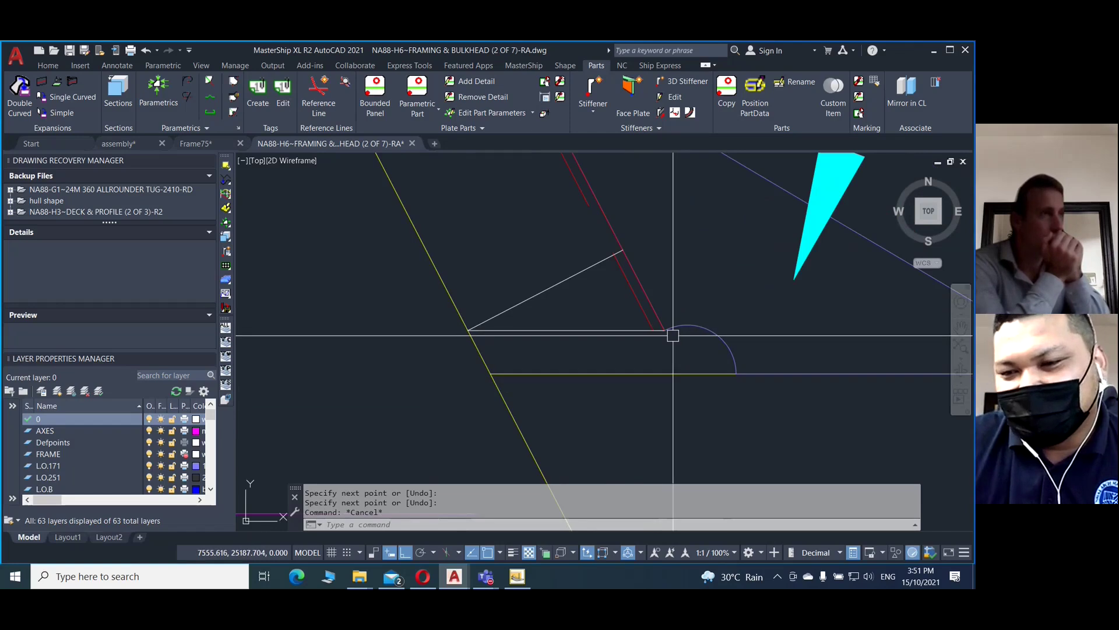
{"action": "key", "text": "Escape"}
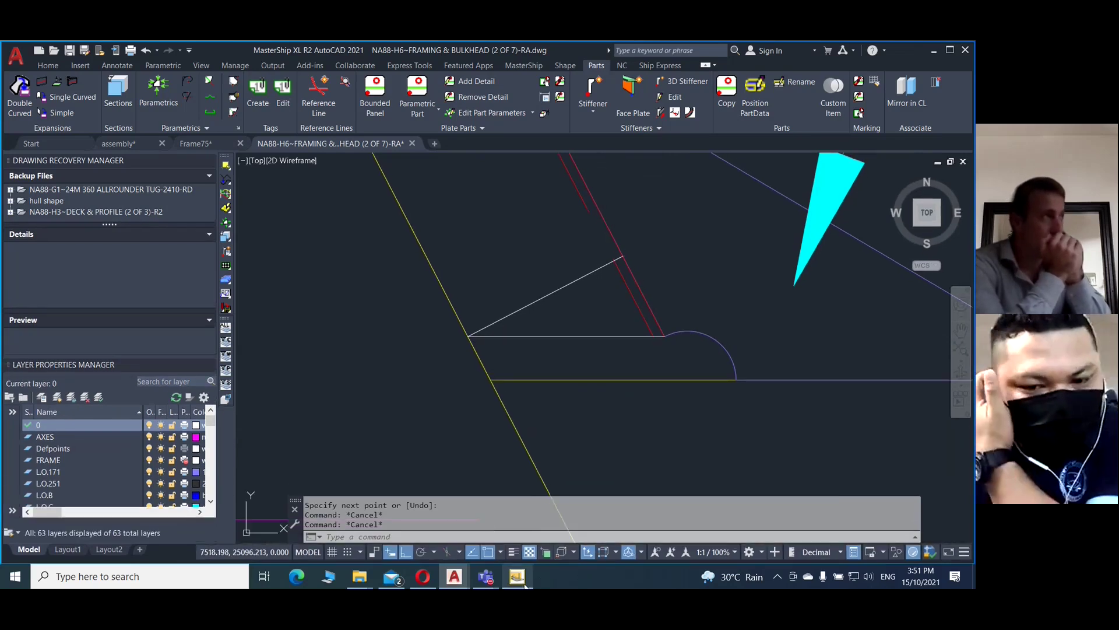
{"action": "left_click", "coordinate": [524, 584]}
{"action": "left_click", "coordinate": [721, 219]}
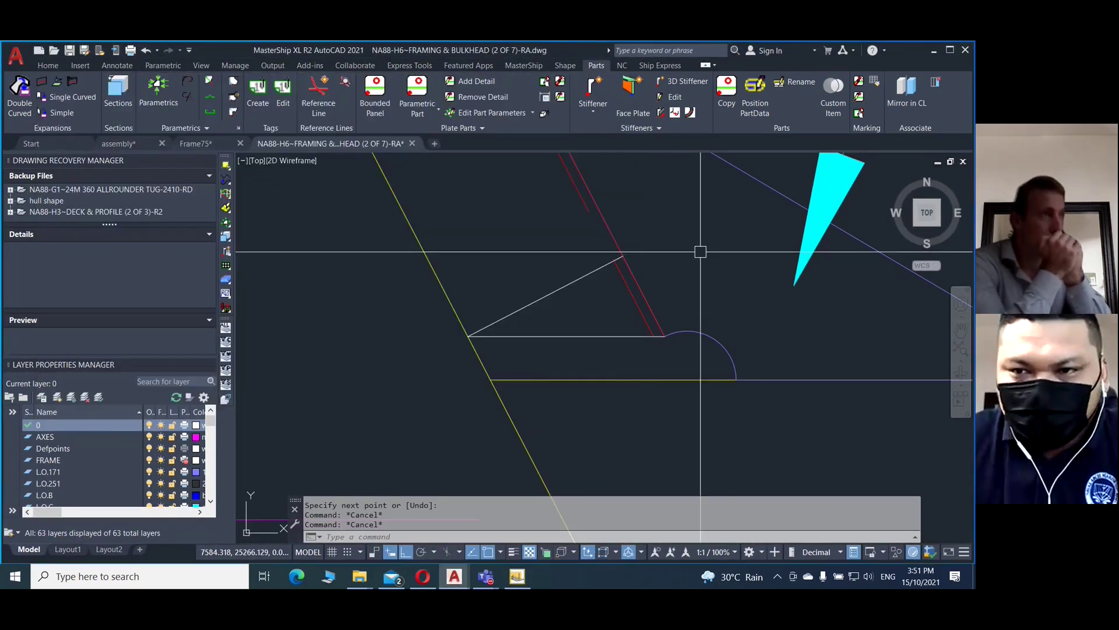
{"action": "mouse_move", "coordinate": [486, 576]}
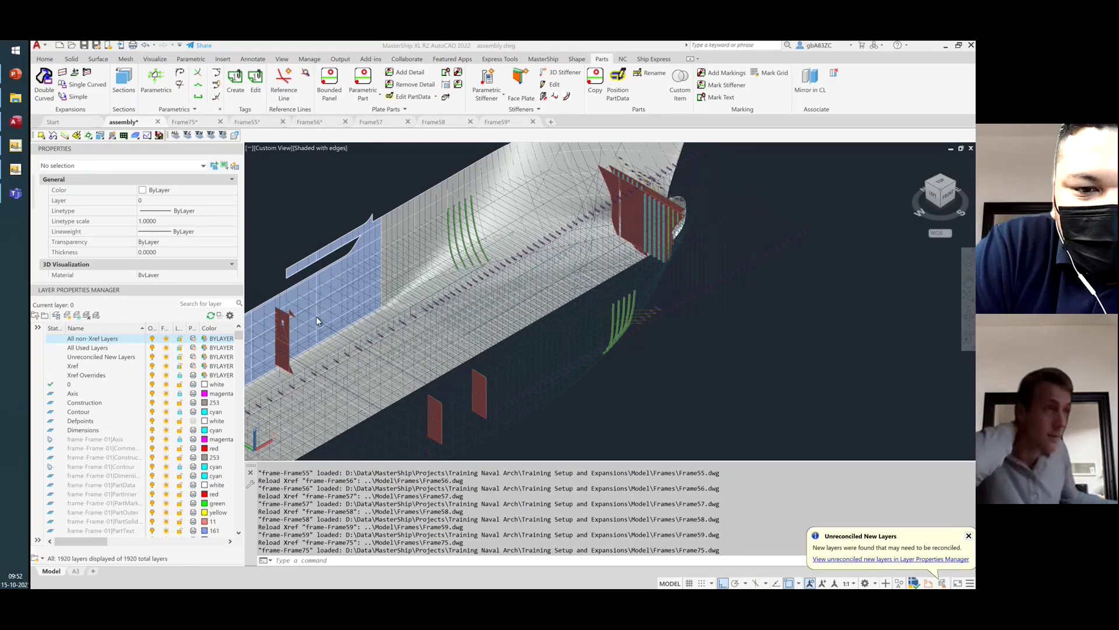
Open the tweendeck external reference from the hull assembly as its own drawing
{"action": "scroll", "coordinate": [317, 320], "scroll_direction": "up", "scroll_amount": 2}
{"action": "scroll", "coordinate": [362, 318], "scroll_direction": "up", "scroll_amount": 2}
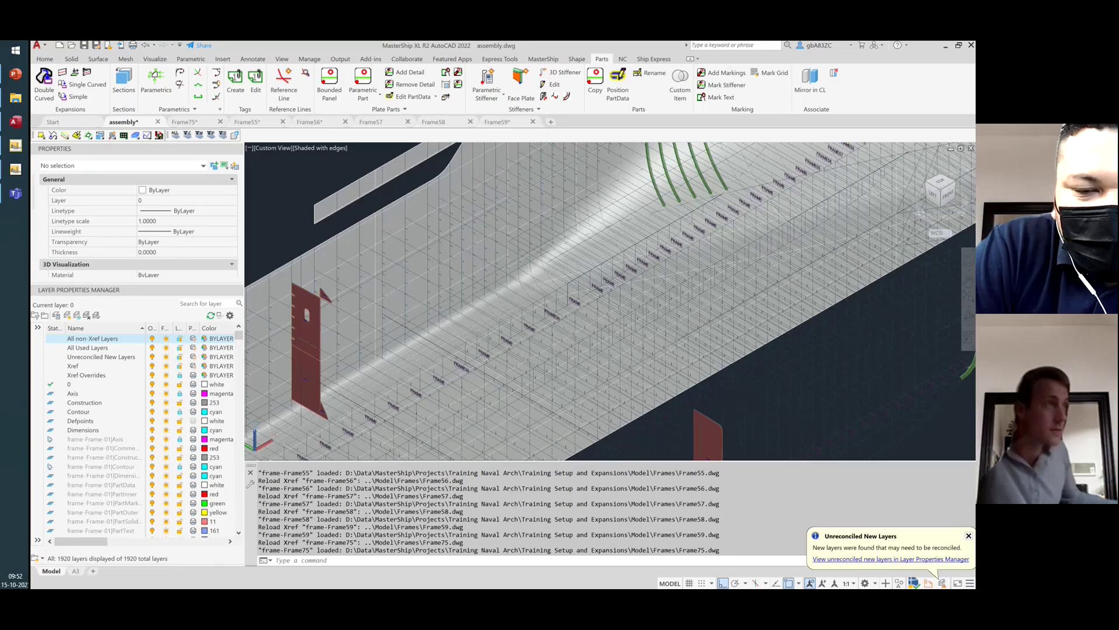
{"action": "left_click", "coordinate": [643, 263]}
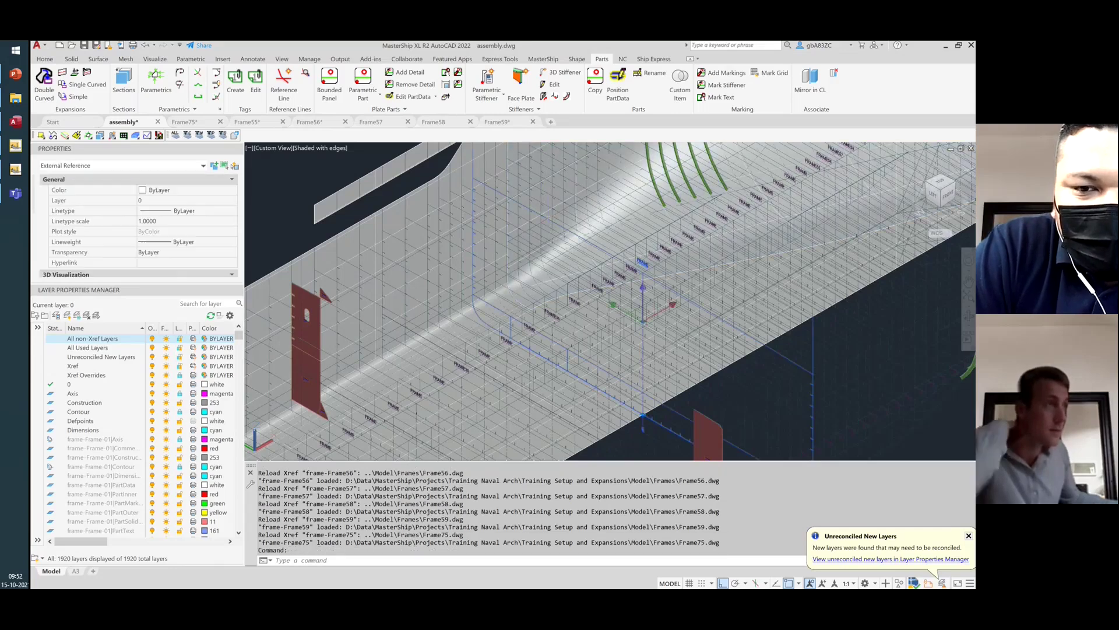
{"action": "key", "text": "Escape"}
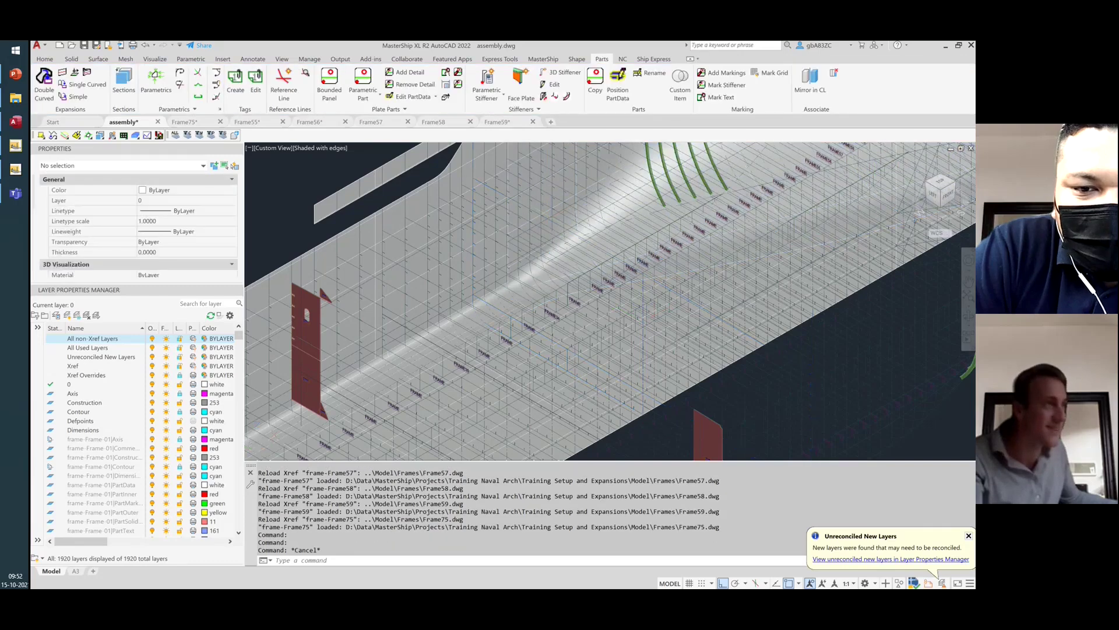
{"action": "scroll", "coordinate": [513, 303], "scroll_direction": "up", "scroll_amount": 3}
{"action": "left_click", "coordinate": [550, 215]}
{"action": "key", "text": "Escape"}
{"action": "left_click", "coordinate": [550, 216]}
{"action": "scroll", "coordinate": [395, 333], "scroll_direction": "down", "scroll_amount": 2}
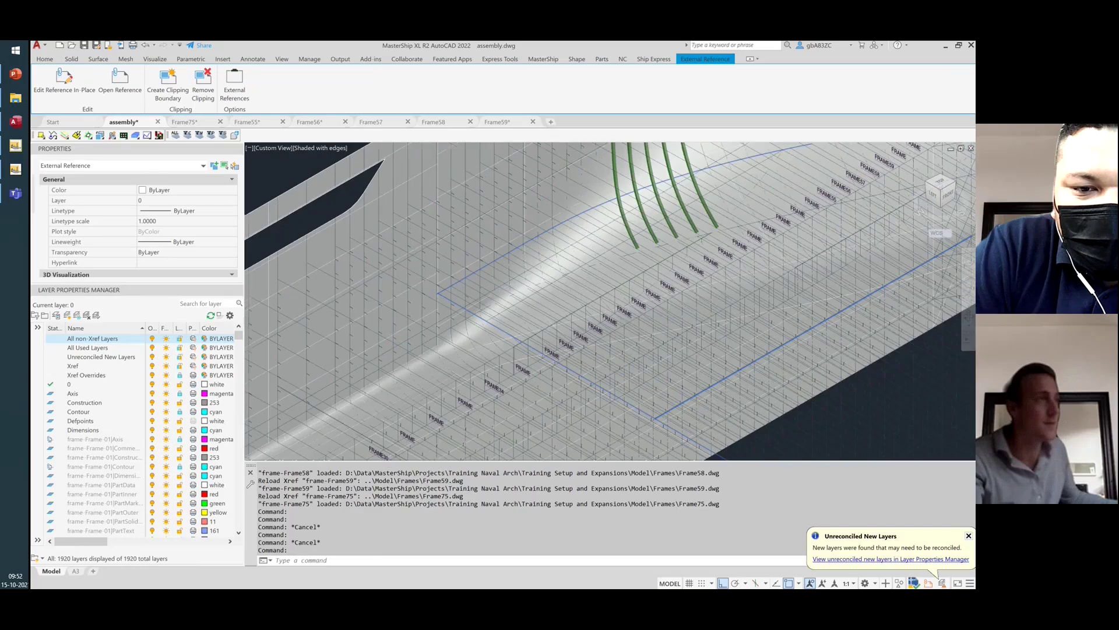
{"action": "scroll", "coordinate": [392, 338], "scroll_direction": "down", "scroll_amount": 2}
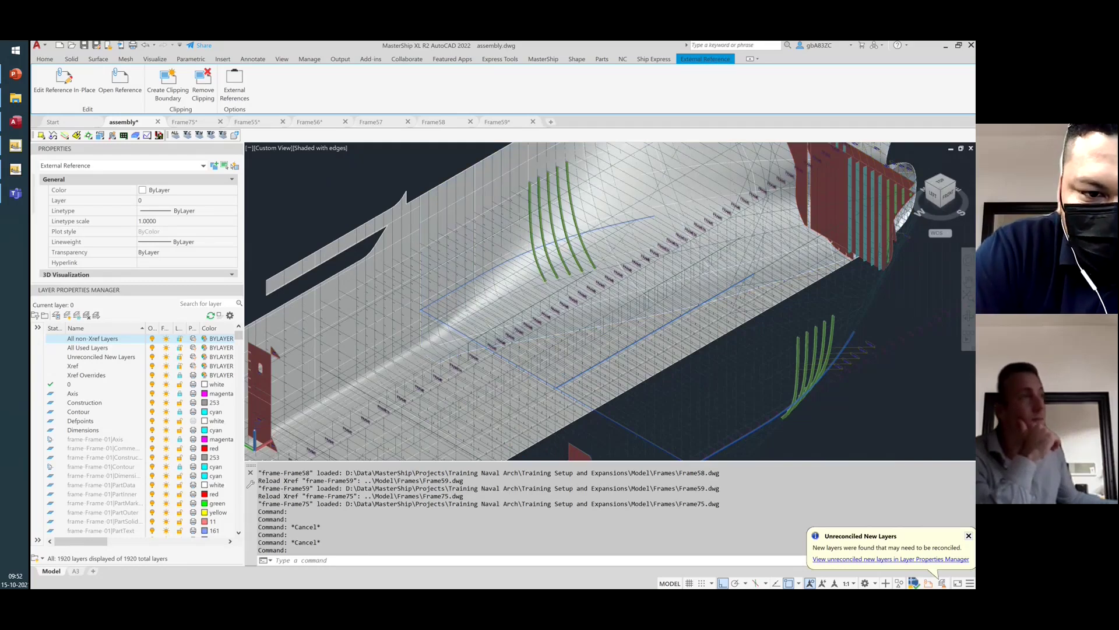
{"action": "left_click", "coordinate": [120, 80]}
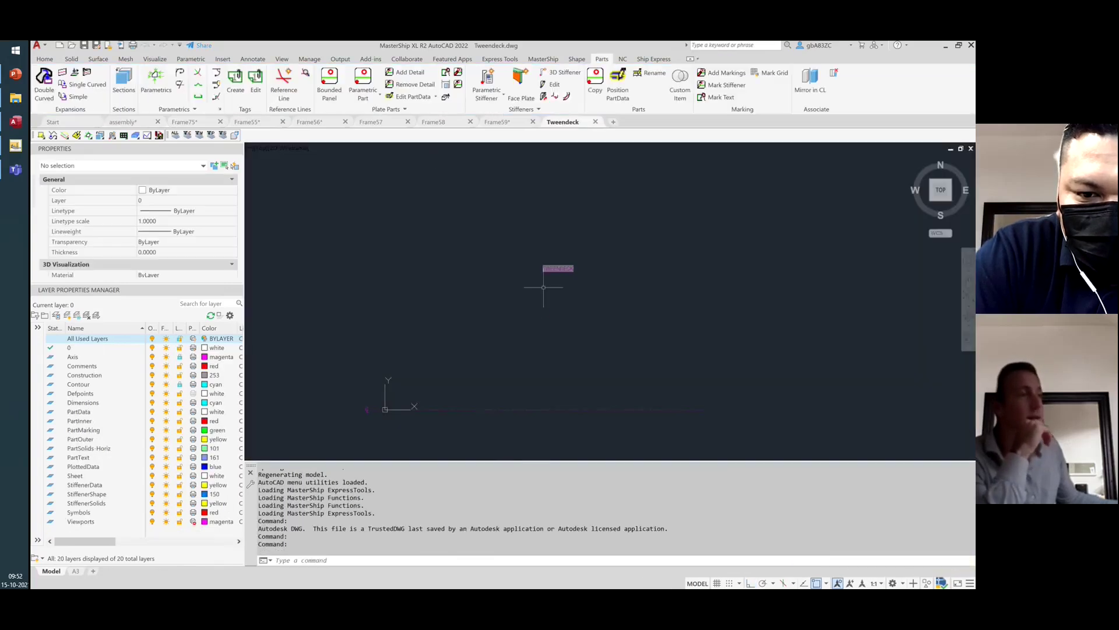
Try to create a parametric stiffener using the tweendeck contour for its baseline curves
{"action": "scroll", "coordinate": [471, 285], "scroll_direction": "up", "scroll_amount": 5}
{"action": "scroll", "coordinate": [746, 309], "scroll_direction": "up", "scroll_amount": 3}
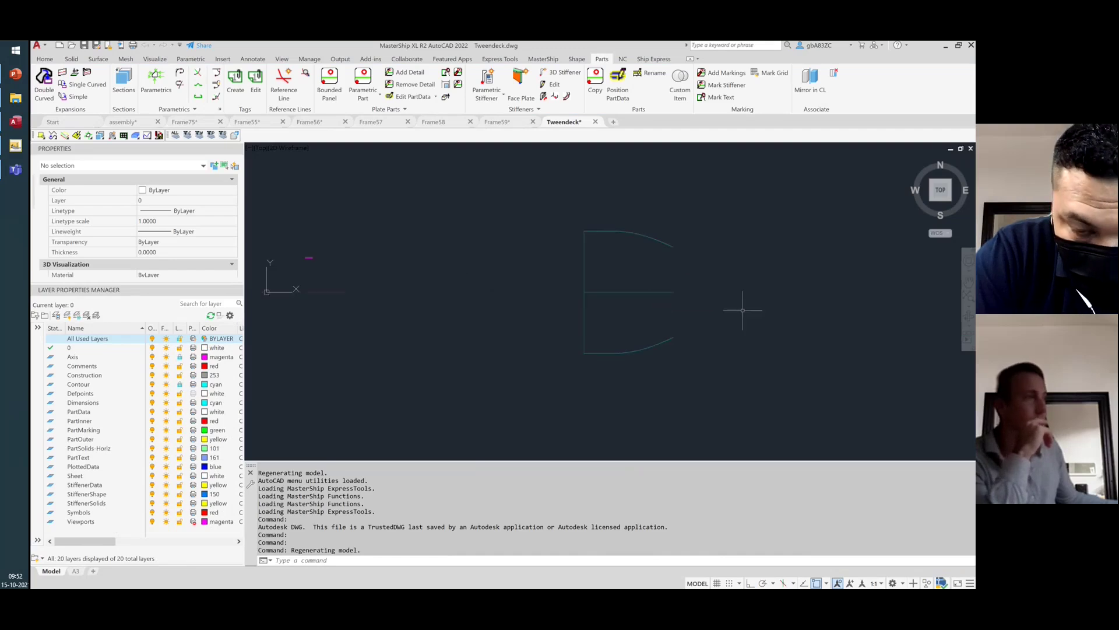
{"action": "left_click", "coordinate": [487, 77]}
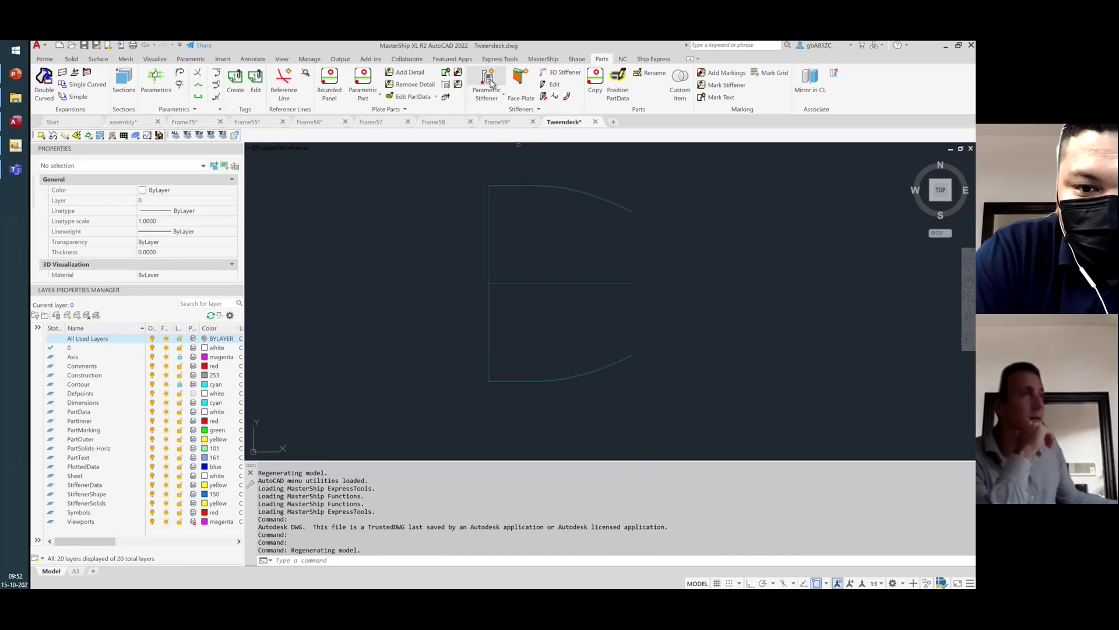
{"action": "left_click", "coordinate": [524, 186]}
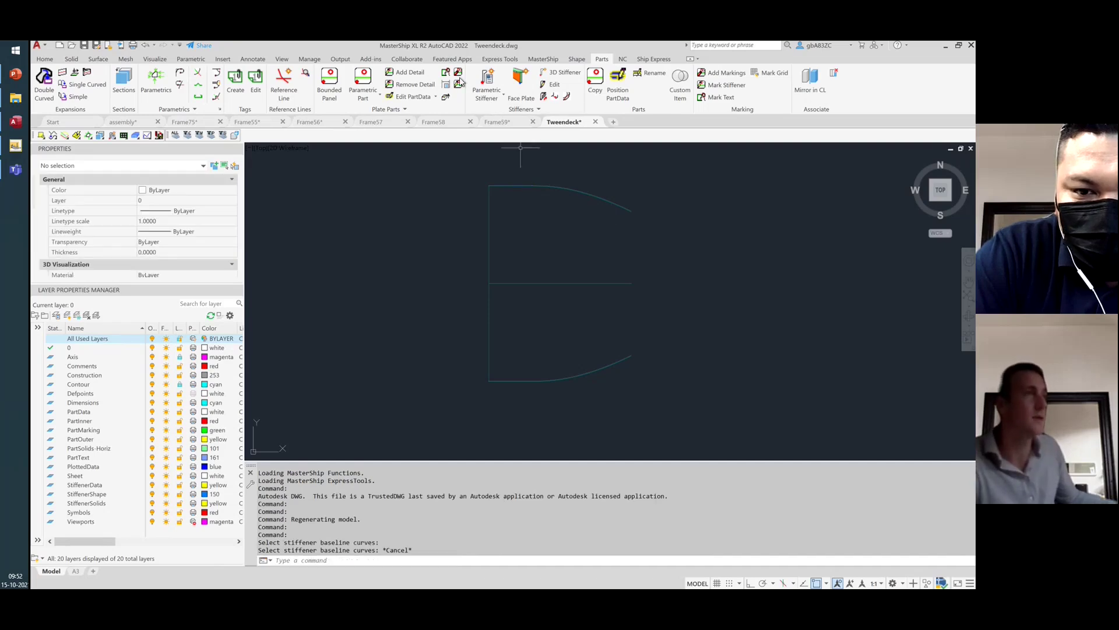
{"action": "left_click", "coordinate": [487, 78]}
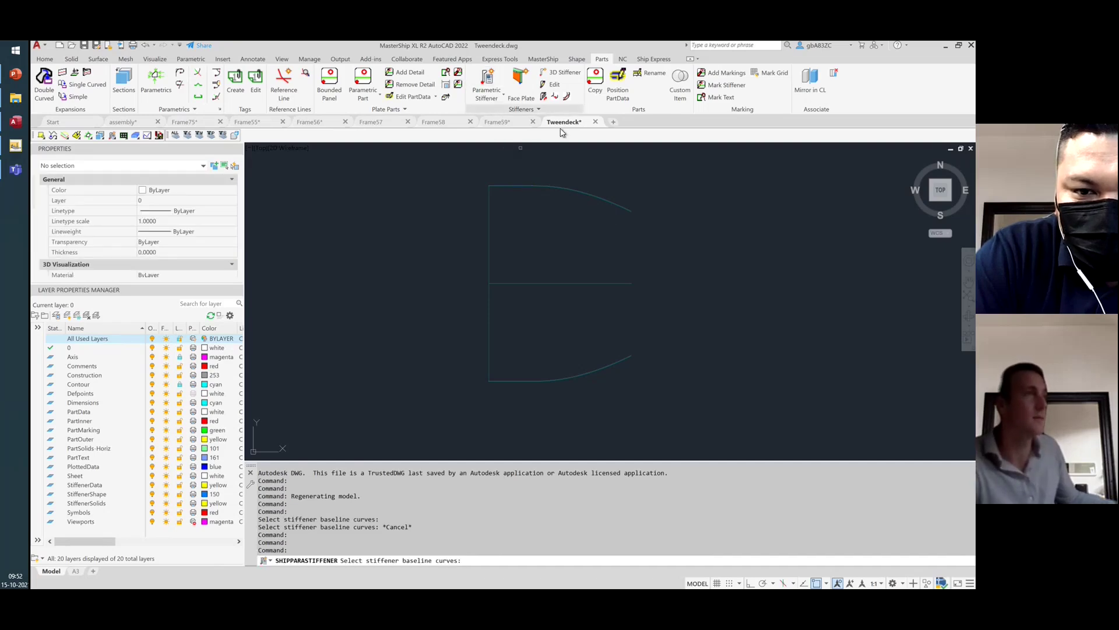
{"action": "left_click", "coordinate": [639, 225]}
{"action": "left_click", "coordinate": [583, 172]}
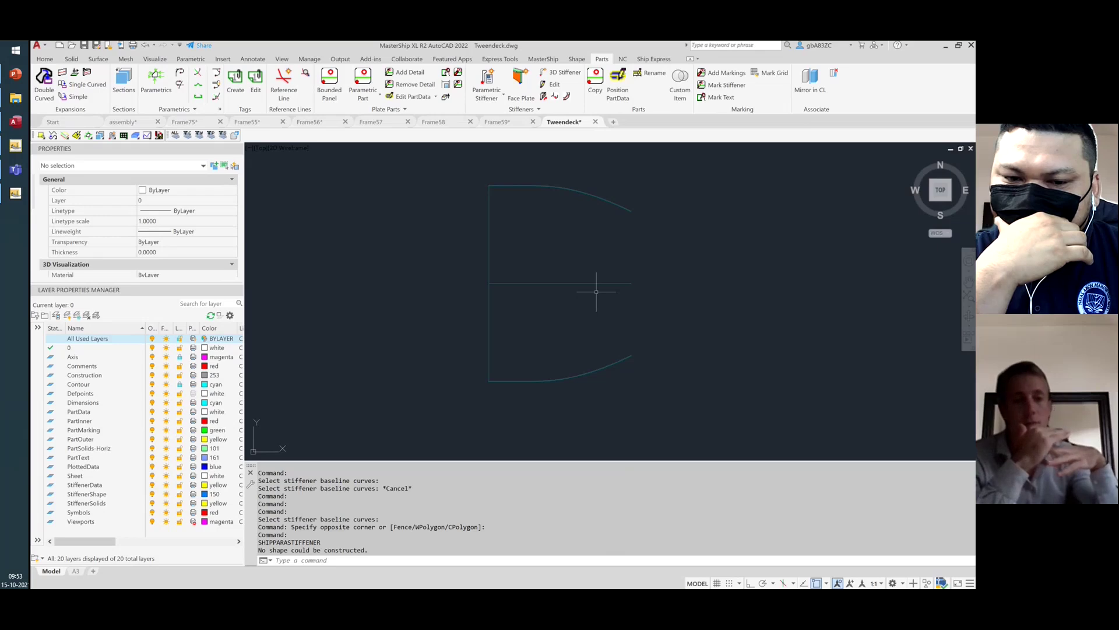
{"action": "key", "text": "Escape"}
{"action": "key", "text": "Escape"}
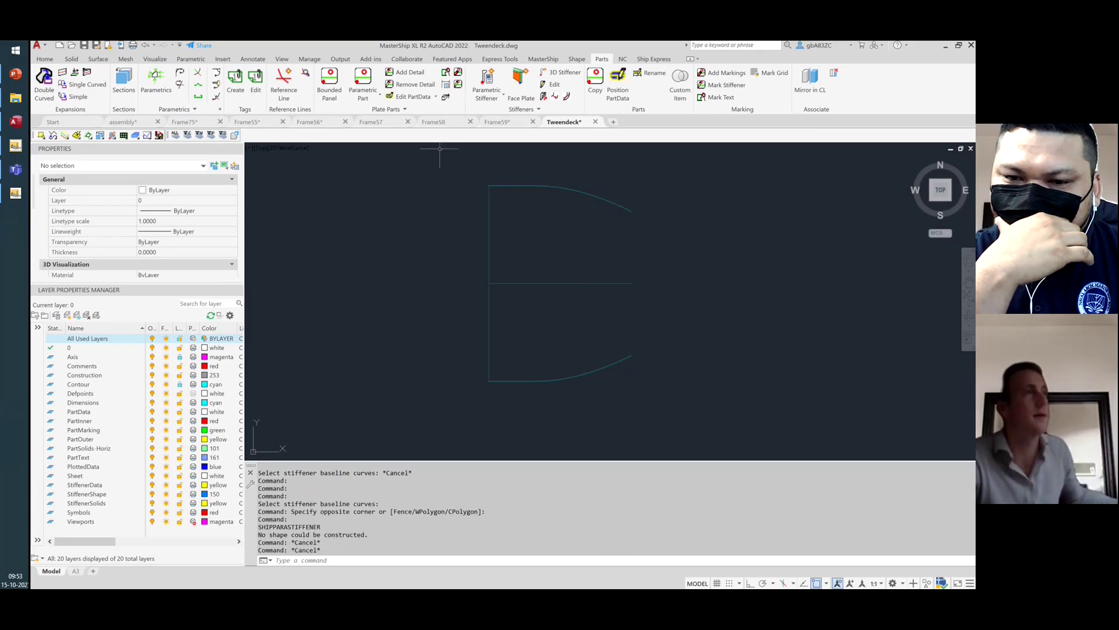
{"action": "scroll", "coordinate": [668, 289], "scroll_direction": "down", "scroll_amount": 2}
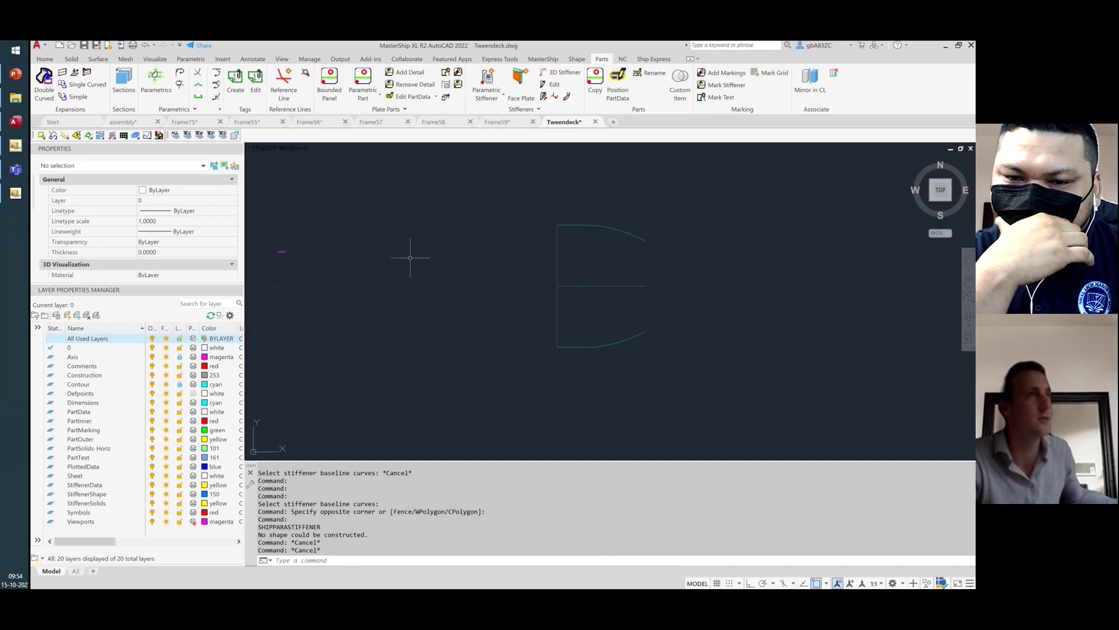
{"action": "type", "text": "SPL"}
{"action": "key", "text": "Return"}
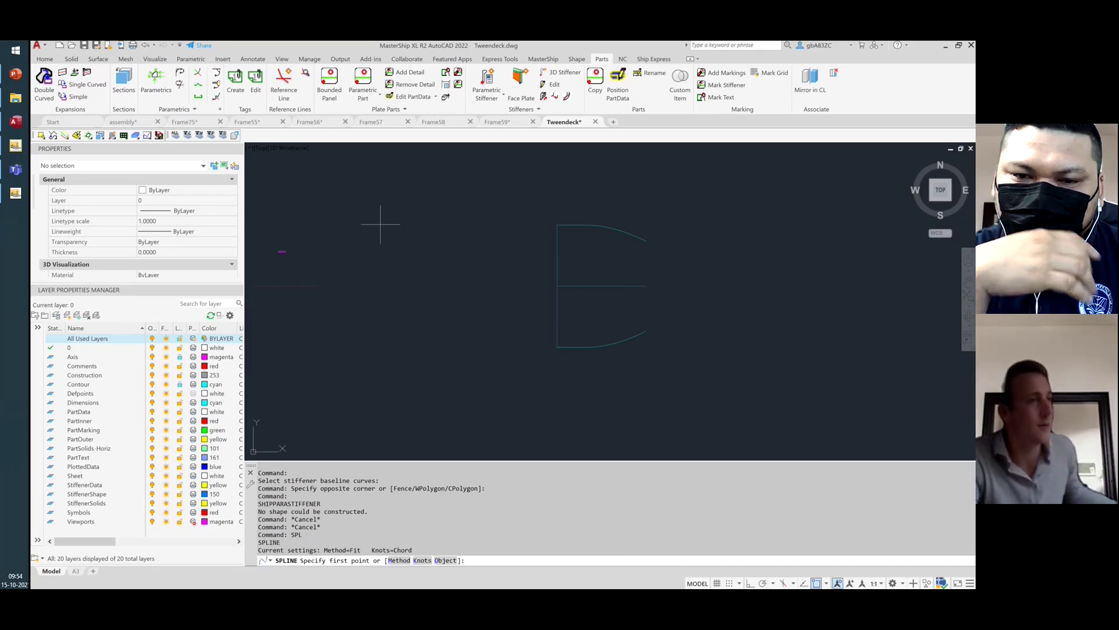
{"action": "left_click", "coordinate": [349, 210]}
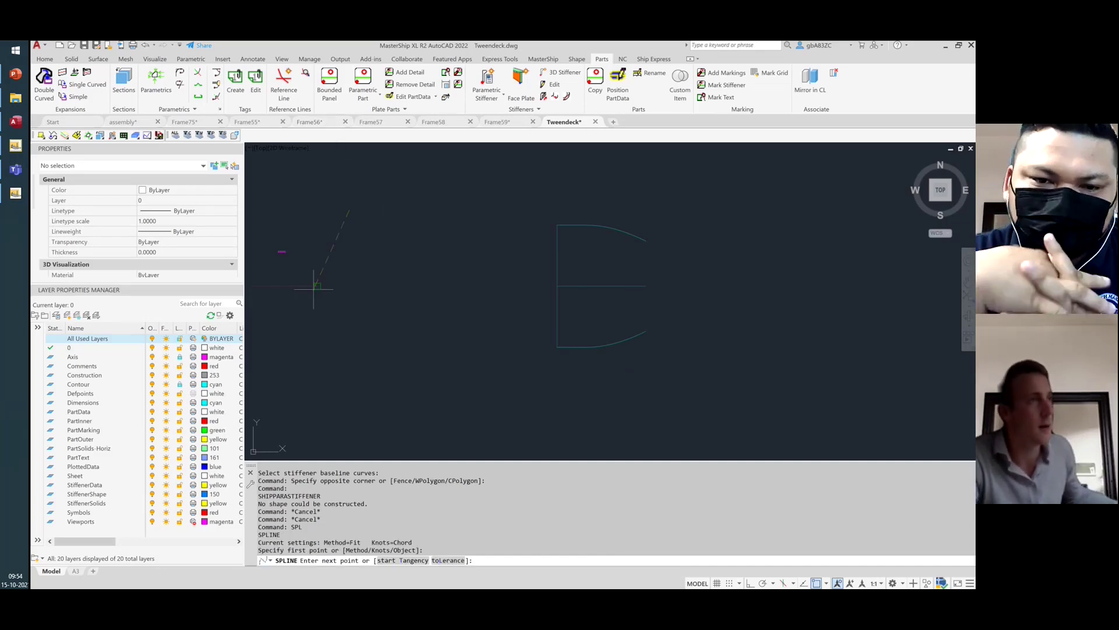
{"action": "left_click", "coordinate": [343, 296]}
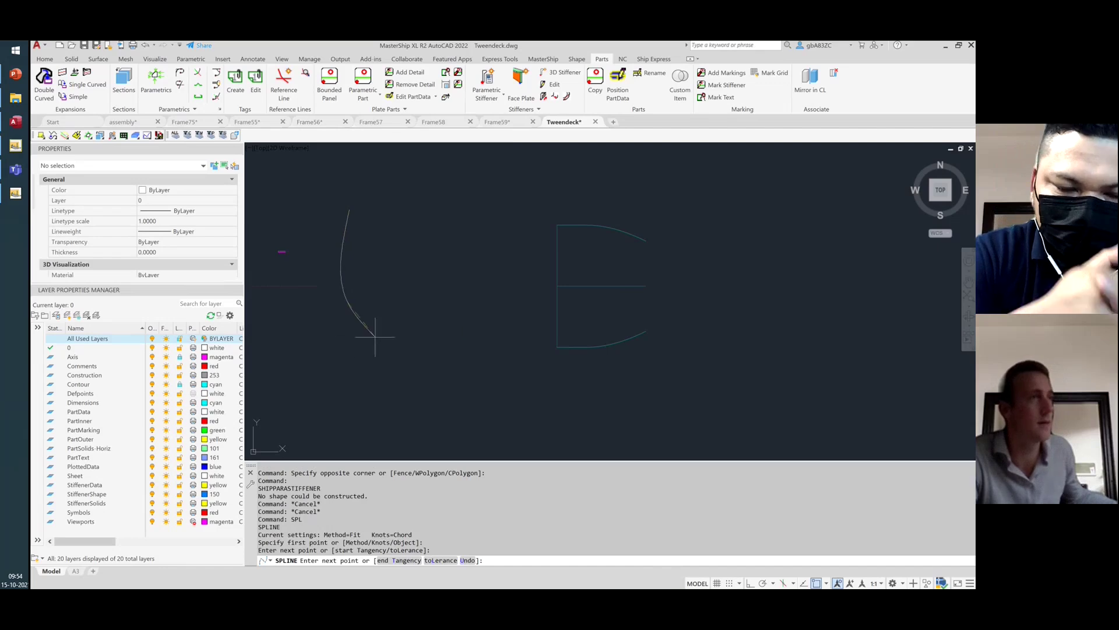
{"action": "key", "text": "Escape"}
Draw a four-point spline left of the deck contour, running steeply down and bending round to nearly horizontal at its right end
{"action": "type", "text": "SPL"}
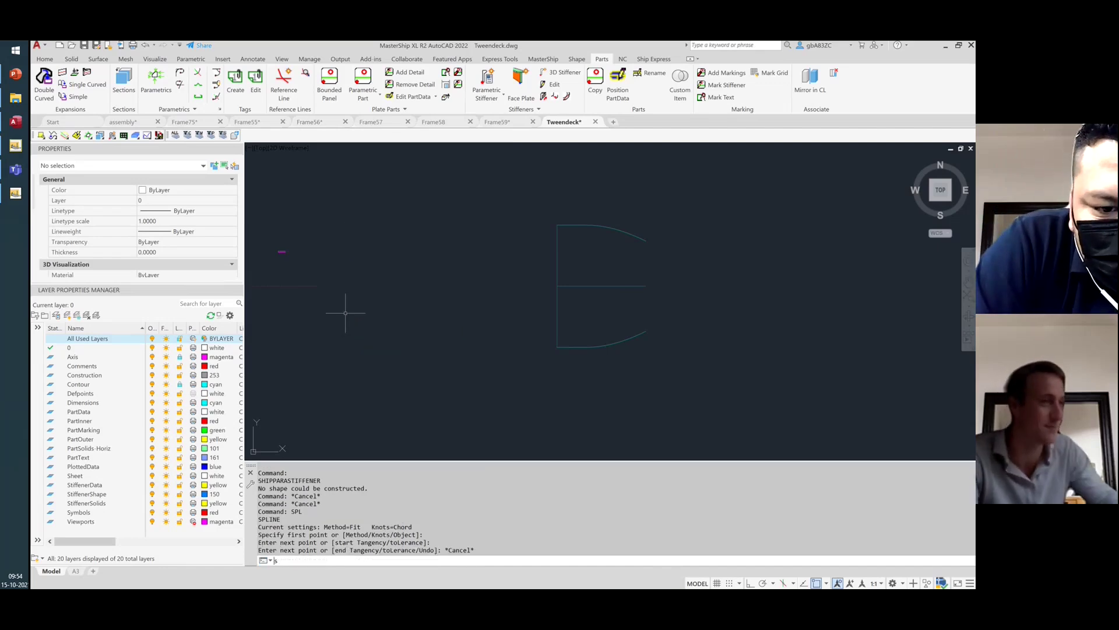
{"action": "key", "text": "Return"}
{"action": "left_click", "coordinate": [332, 207]}
{"action": "left_click", "coordinate": [344, 301]}
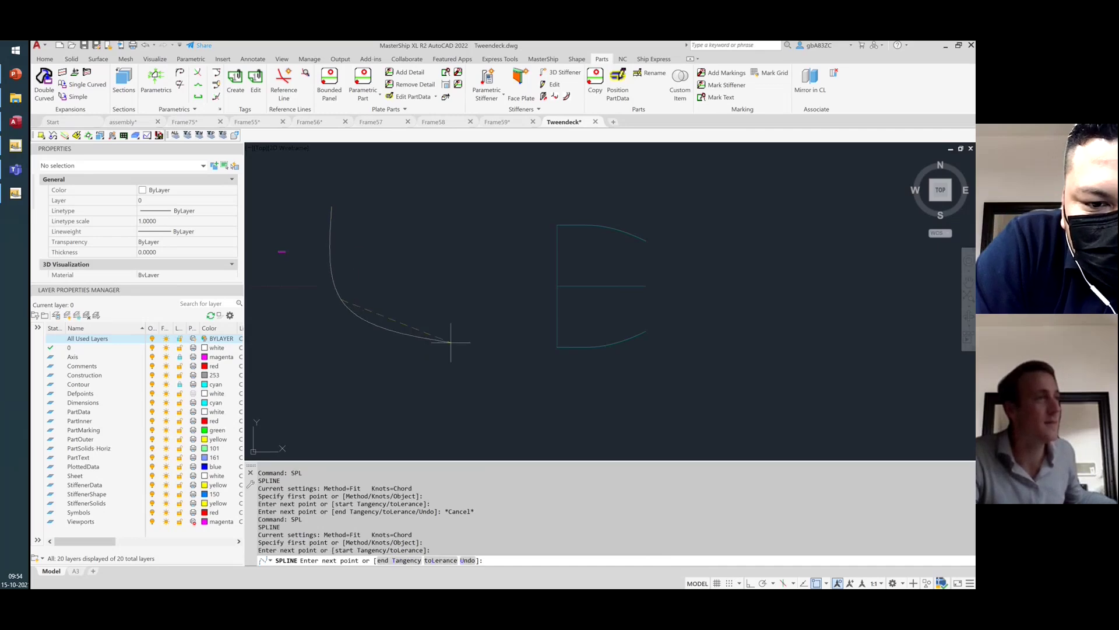
{"action": "left_click", "coordinate": [415, 335]}
{"action": "left_click", "coordinate": [490, 344]}
{"action": "right_click", "coordinate": [490, 345]}
{"action": "left_click", "coordinate": [506, 350]}
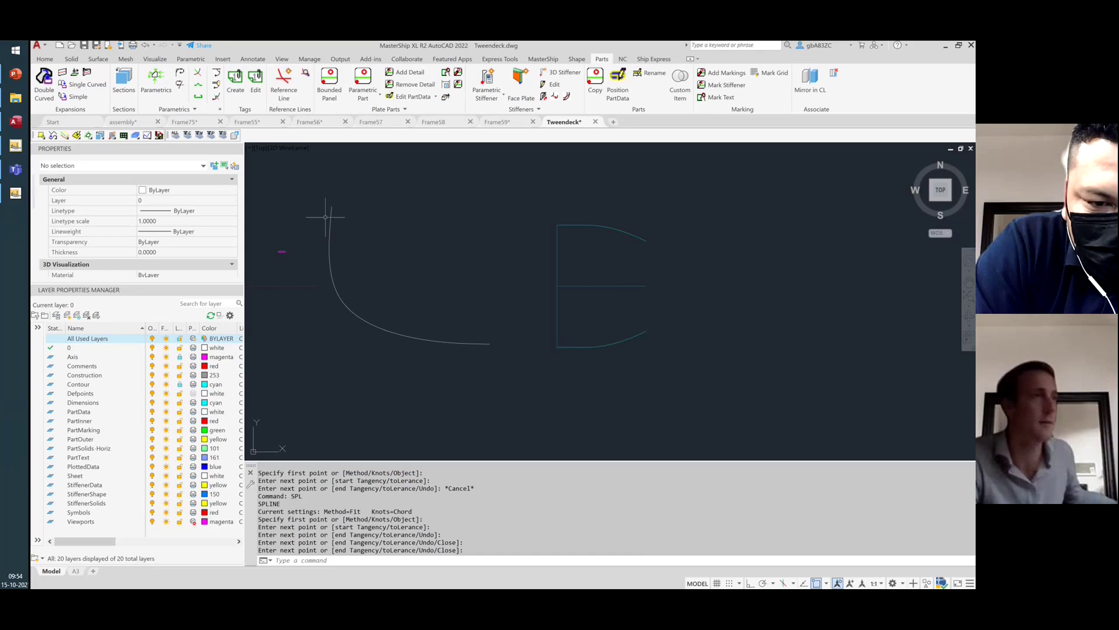
Draw a short horizontal line with ortho on, crossing the spline at its lower bend
{"action": "scroll", "coordinate": [337, 230], "scroll_direction": "up", "scroll_amount": 1}
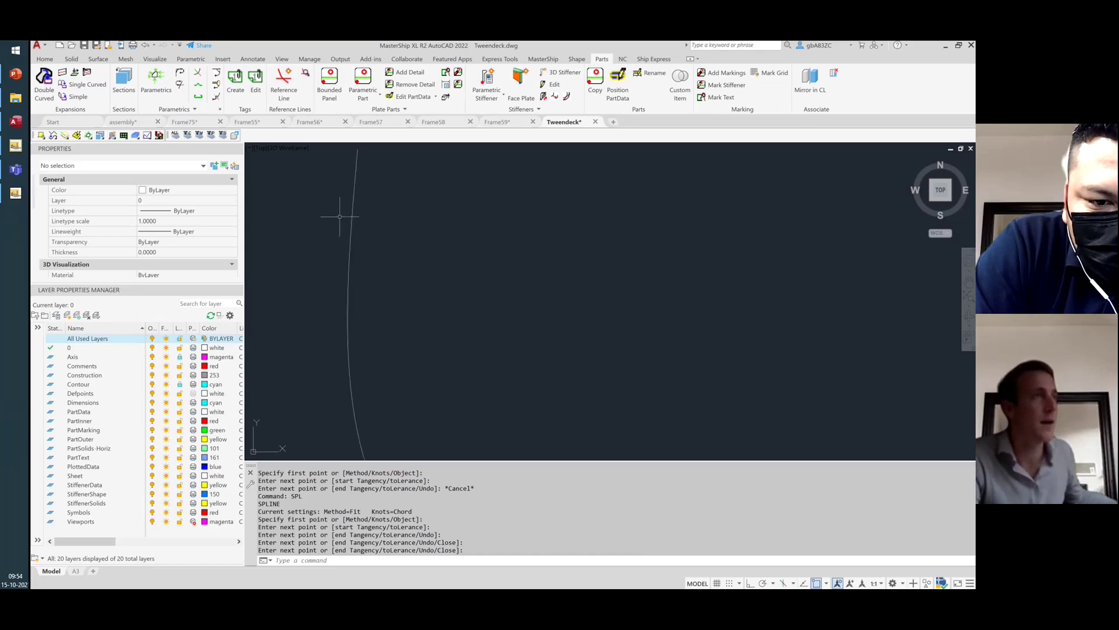
{"action": "scroll", "coordinate": [304, 320], "scroll_direction": "up", "scroll_amount": 1}
{"action": "scroll", "coordinate": [313, 343], "scroll_direction": "up", "scroll_amount": 3}
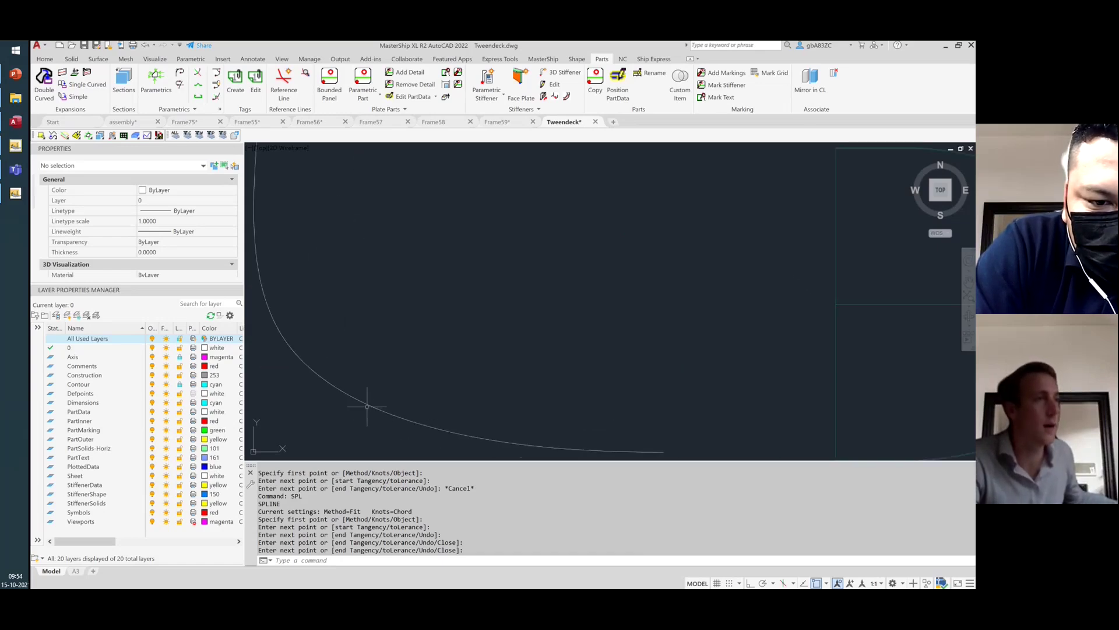
{"action": "type", "text": "l"}
{"action": "key", "text": "Return"}
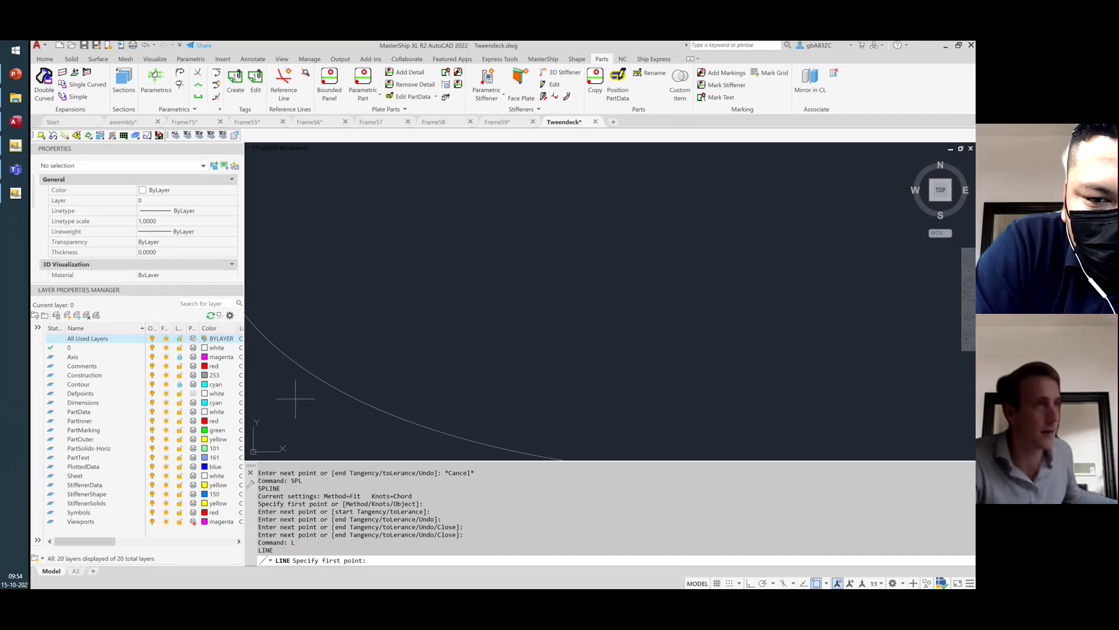
{"action": "left_click", "coordinate": [288, 373]}
{"action": "key", "text": "F8"}
{"action": "right_click", "coordinate": [529, 369]}
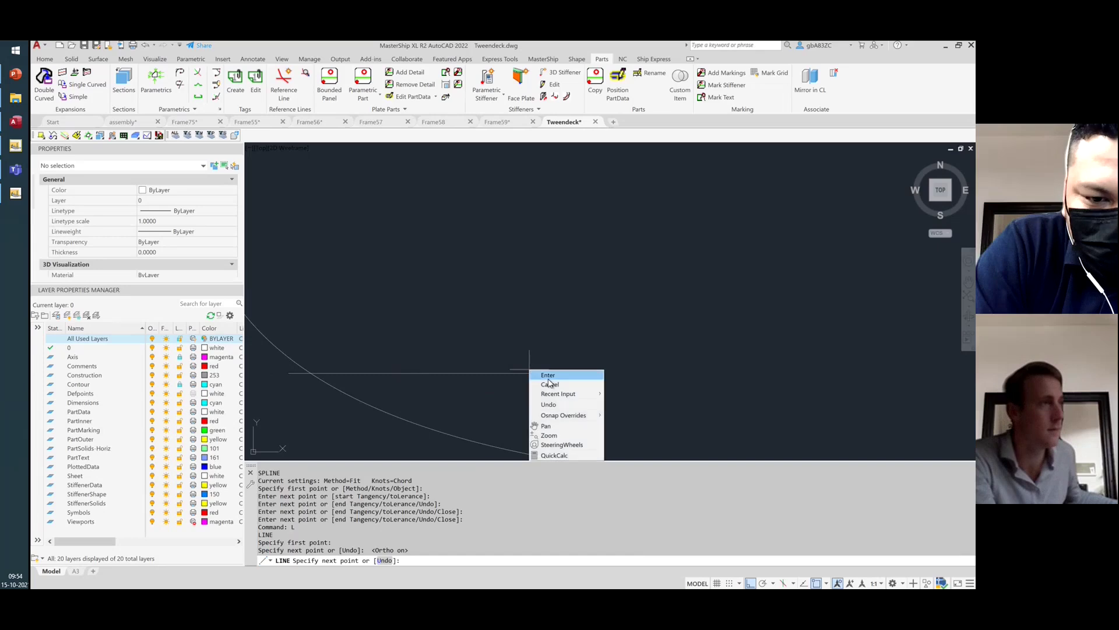
{"action": "left_click", "coordinate": [548, 376]}
{"action": "scroll", "coordinate": [431, 396], "scroll_direction": "up", "scroll_amount": 3}
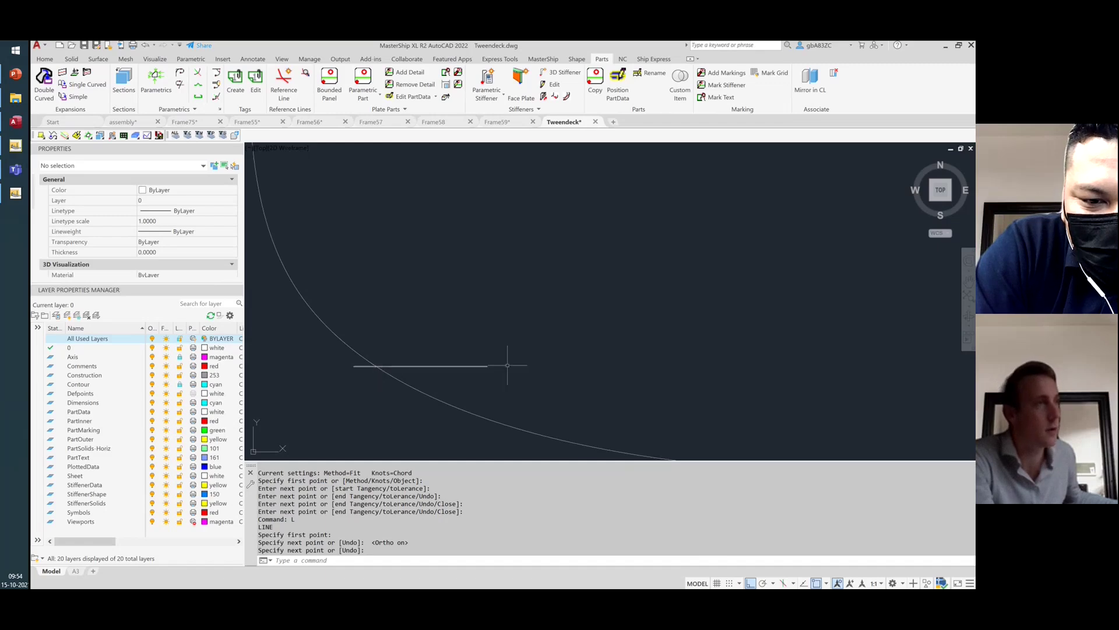
{"action": "scroll", "coordinate": [399, 366], "scroll_direction": "down", "scroll_amount": 5}
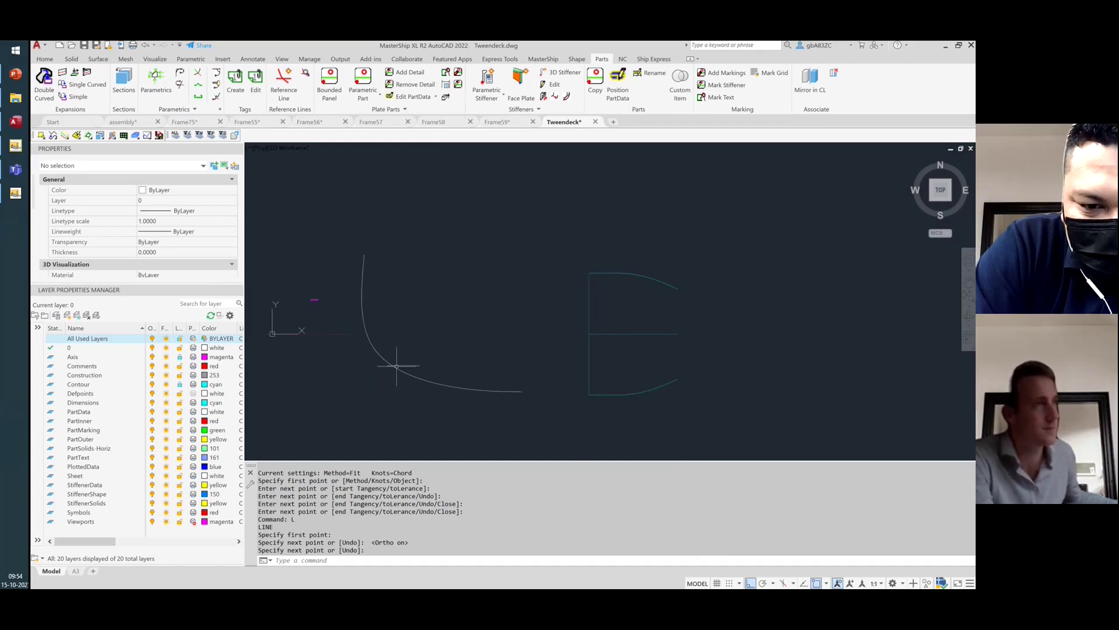
{"action": "left_click", "coordinate": [705, 304]}
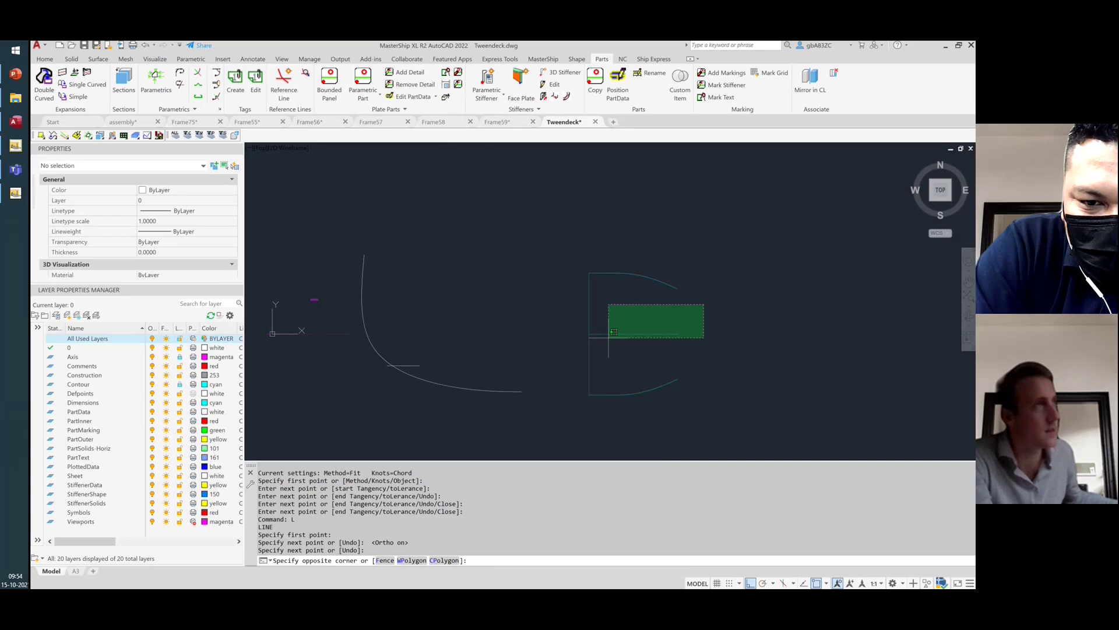
{"action": "left_click", "coordinate": [664, 373]}
{"action": "mouse_move", "coordinate": [558, 126]}
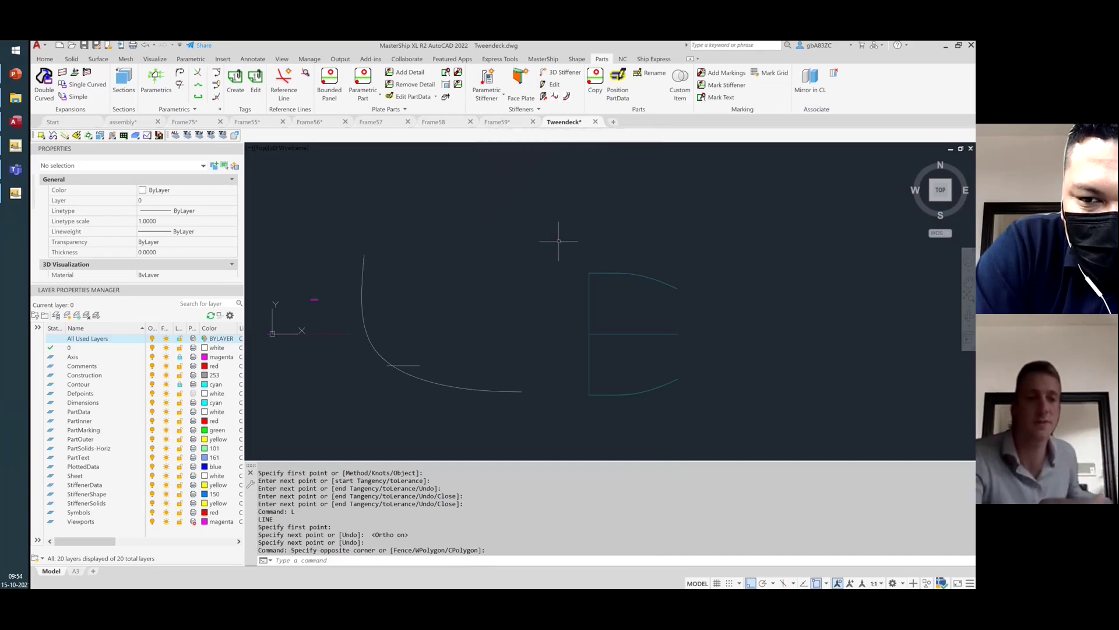
Draw a short diagonal line with ortho off, crossing the spline roughly perpendicular at its lower bend, just above the horizontal line
{"action": "scroll", "coordinate": [368, 352], "scroll_direction": "up", "scroll_amount": 4}
{"action": "type", "text": "l"}
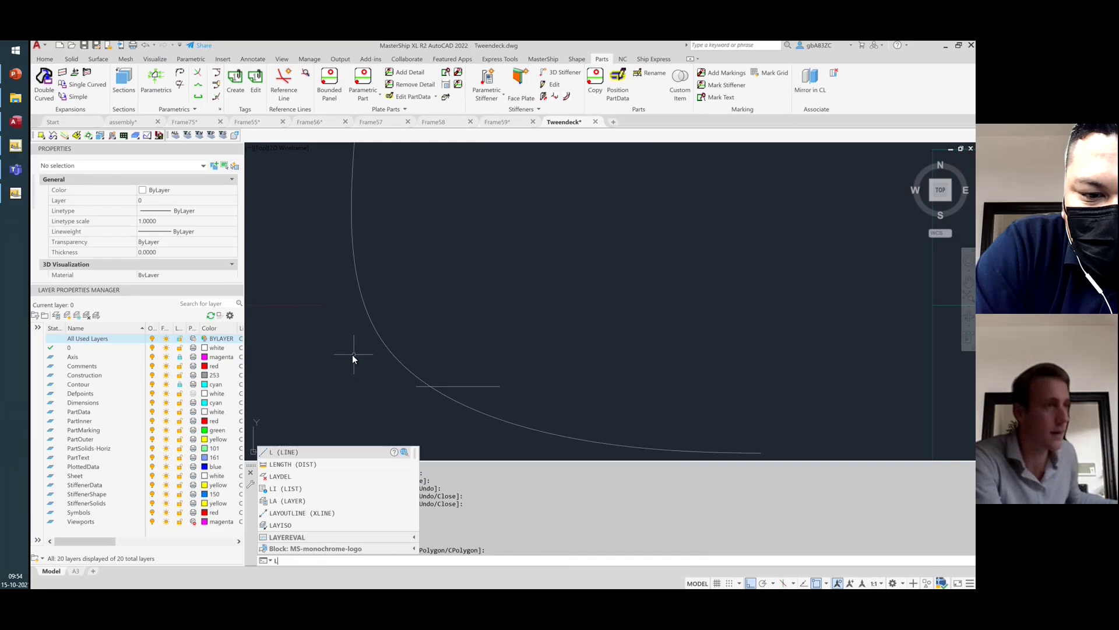
{"action": "key", "text": "Return"}
{"action": "left_click", "coordinate": [383, 380]}
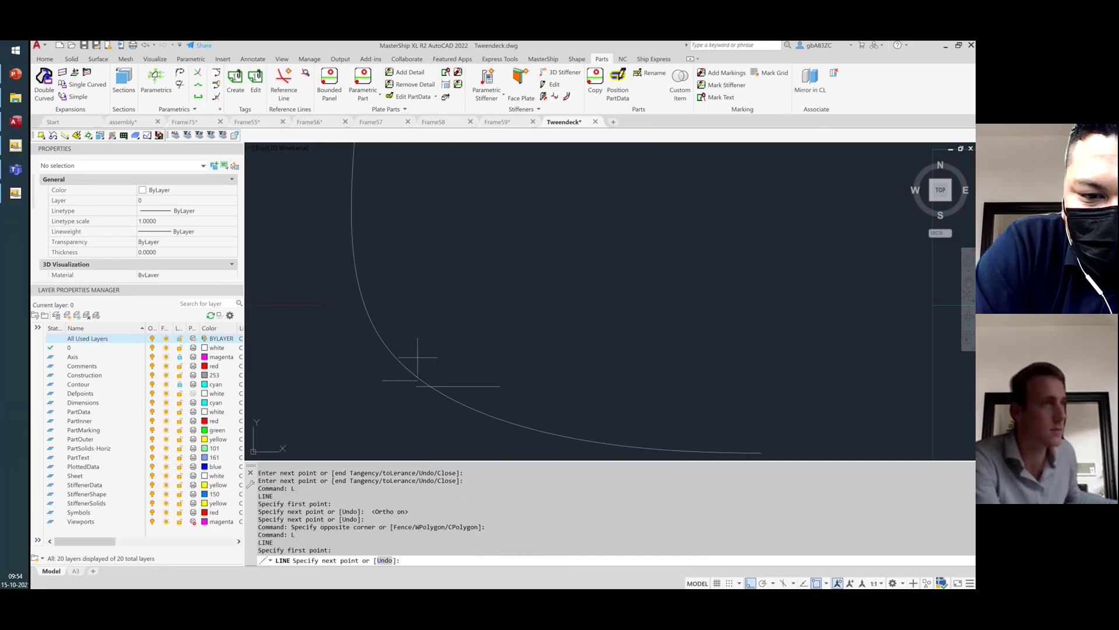
{"action": "key", "text": "F8"}
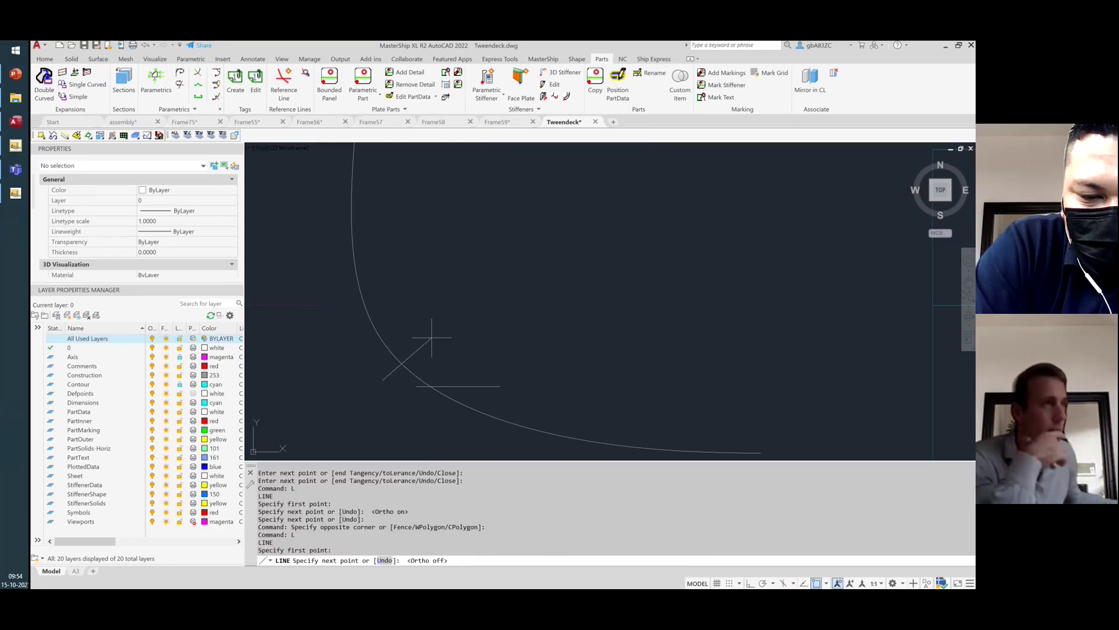
{"action": "left_click", "coordinate": [434, 331]}
{"action": "right_click", "coordinate": [442, 326]}
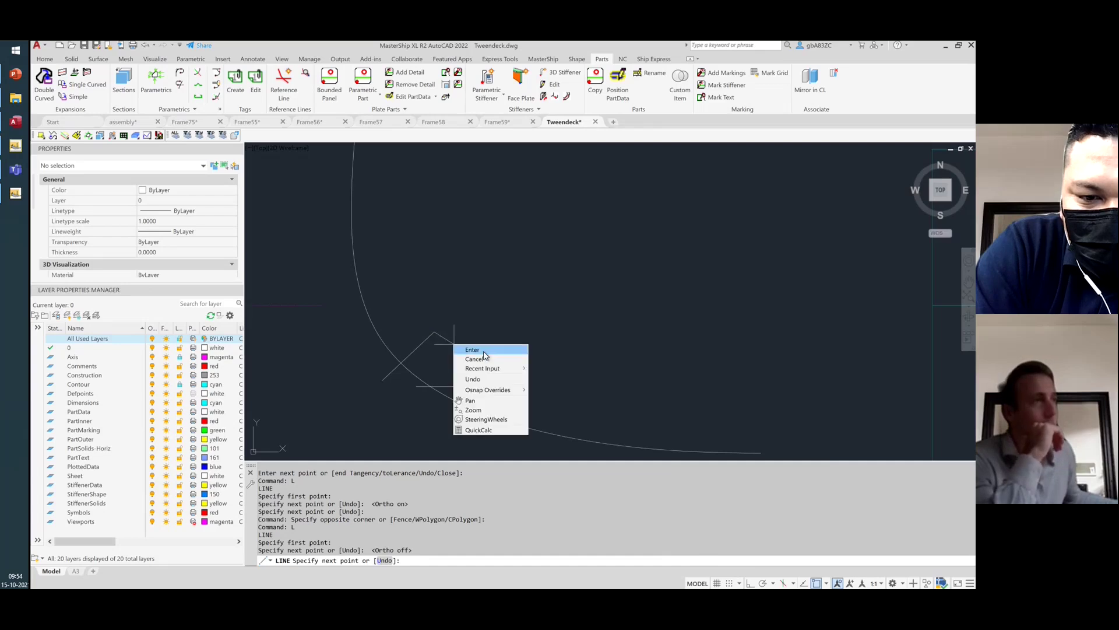
{"action": "left_click", "coordinate": [486, 350]}
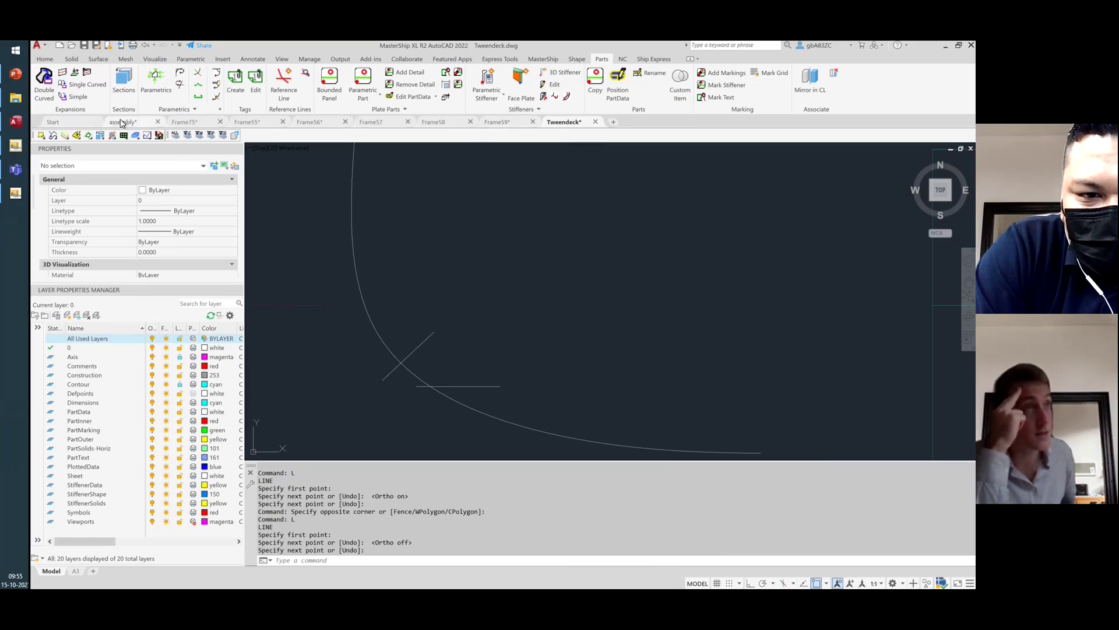
{"action": "scroll", "coordinate": [456, 344], "scroll_direction": "down", "scroll_amount": 4}
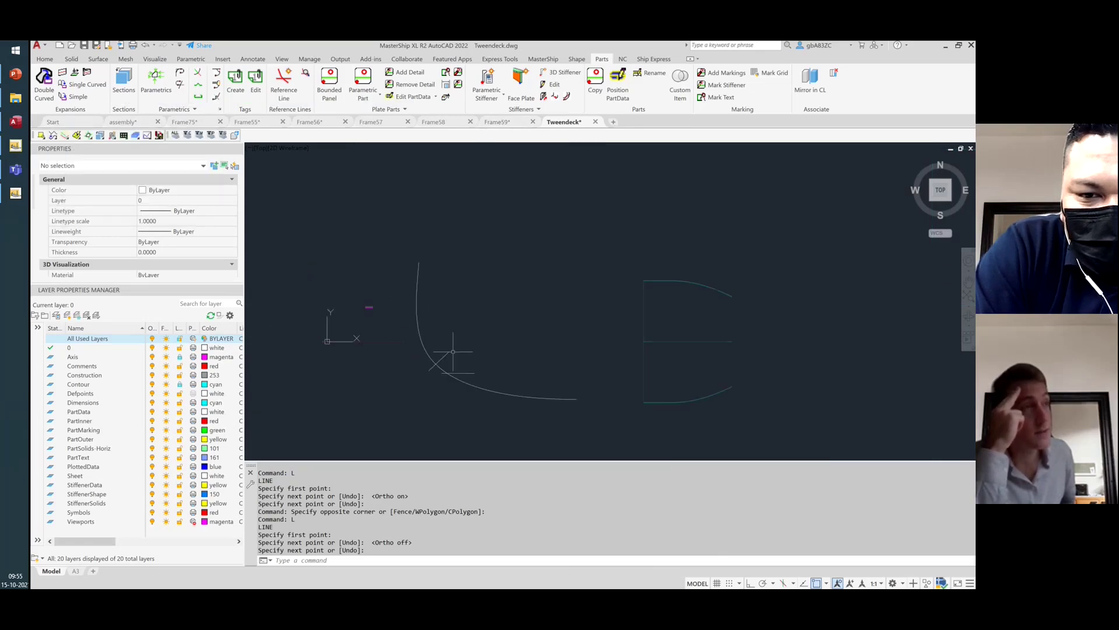
{"action": "left_click", "coordinate": [414, 383]}
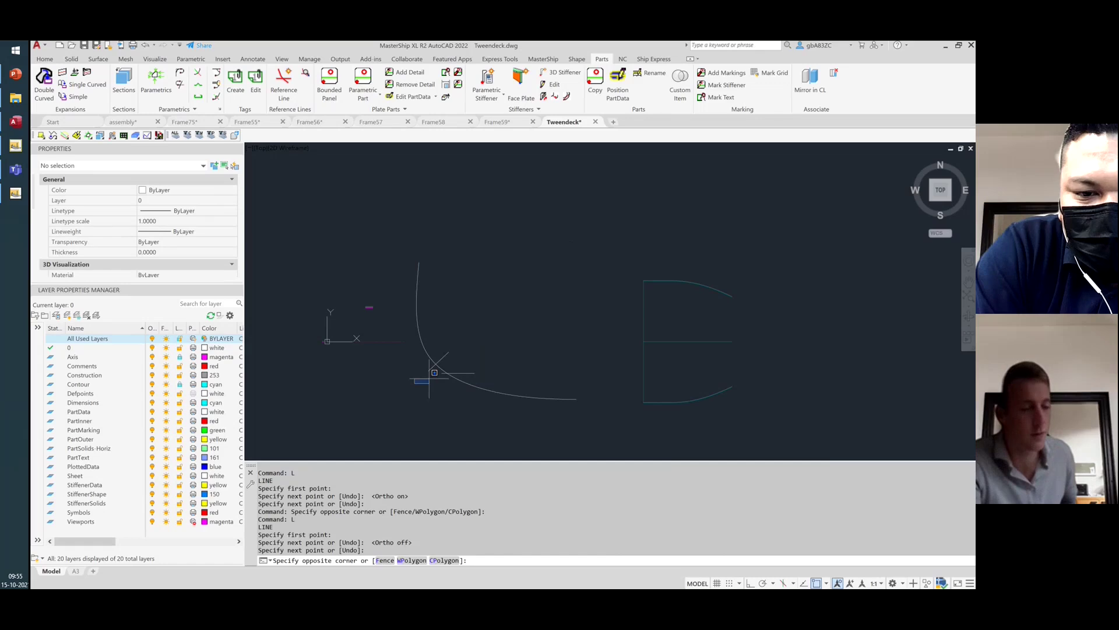
{"action": "key", "text": "Escape"}
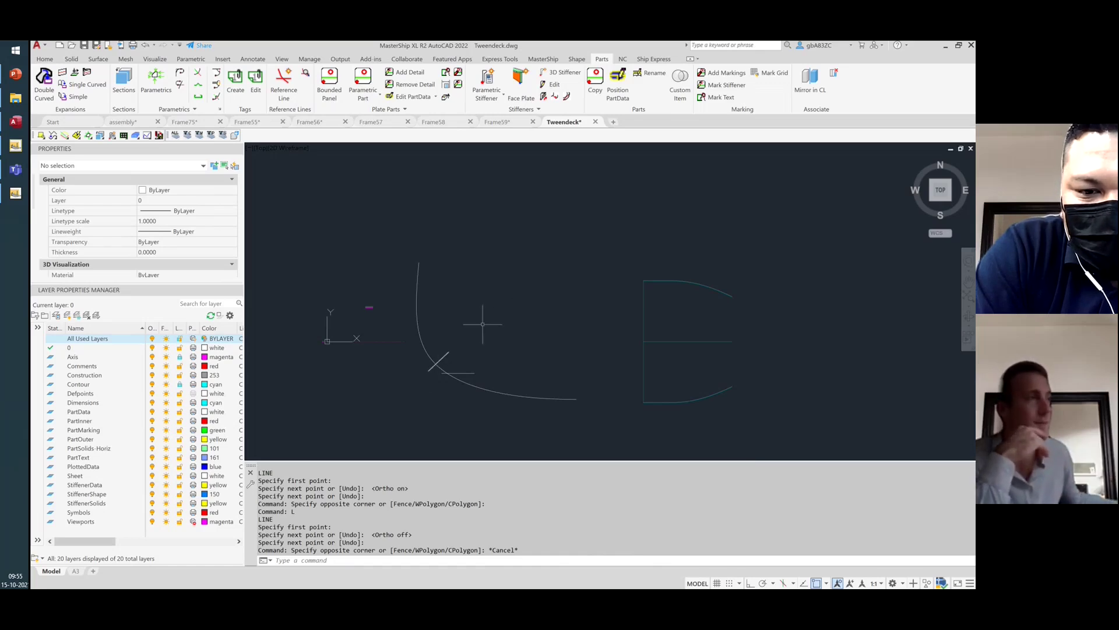
{"action": "left_click", "coordinate": [474, 377]}
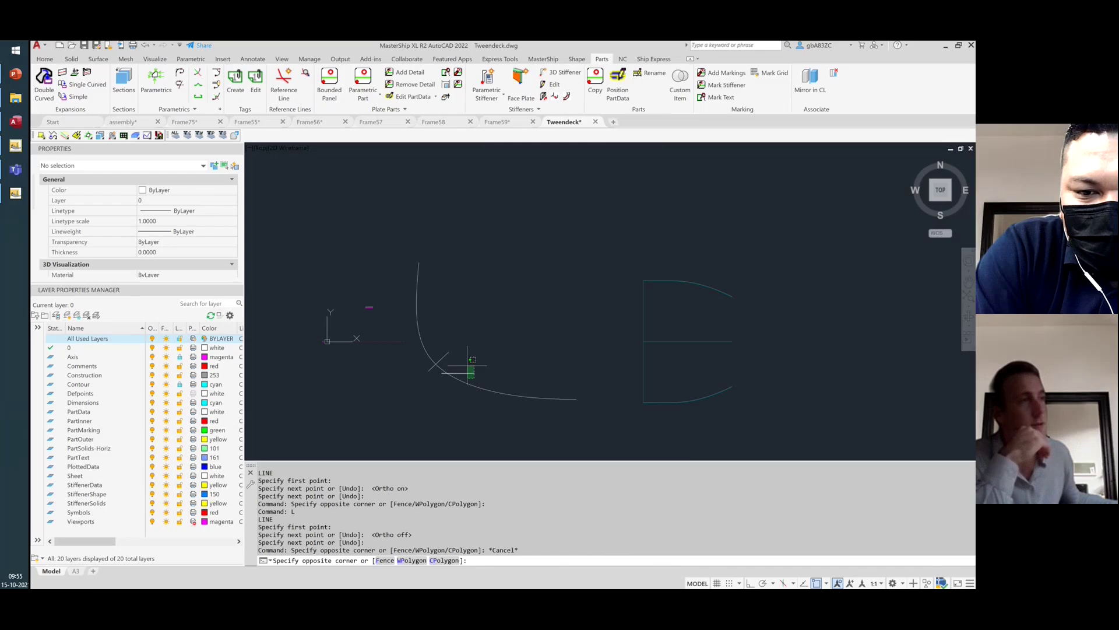
{"action": "left_click", "coordinate": [586, 376]}
Begin a parametric stiffener on the upper deck contour curve, with bounded start and end, no bounding curves and no attached part
{"action": "left_click", "coordinate": [486, 81]}
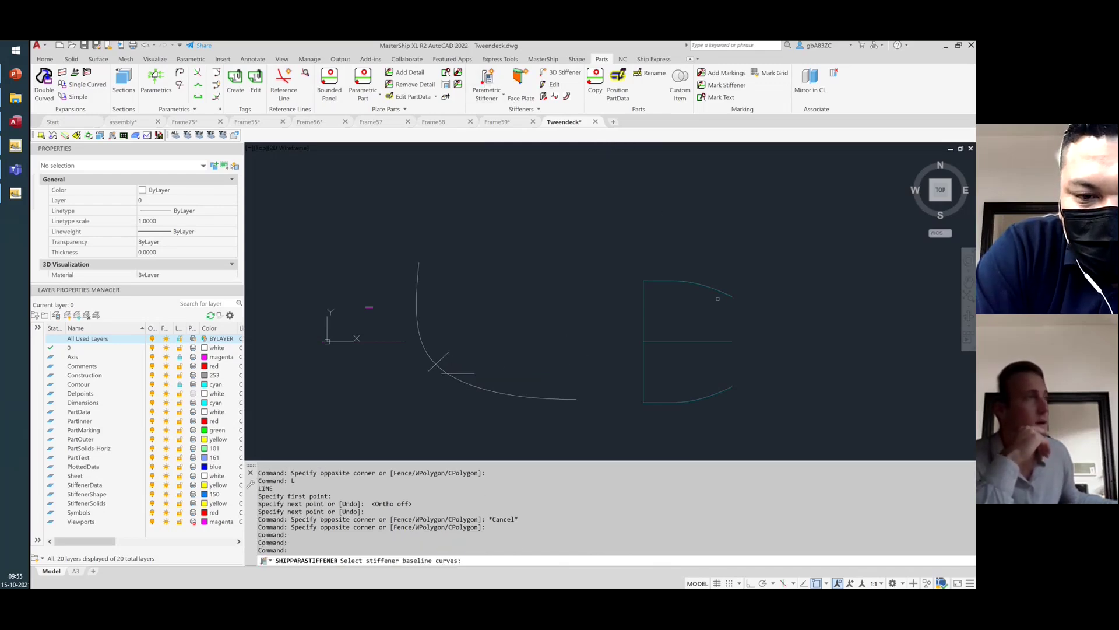
{"action": "scroll", "coordinate": [352, 230], "scroll_direction": "up", "scroll_amount": 3}
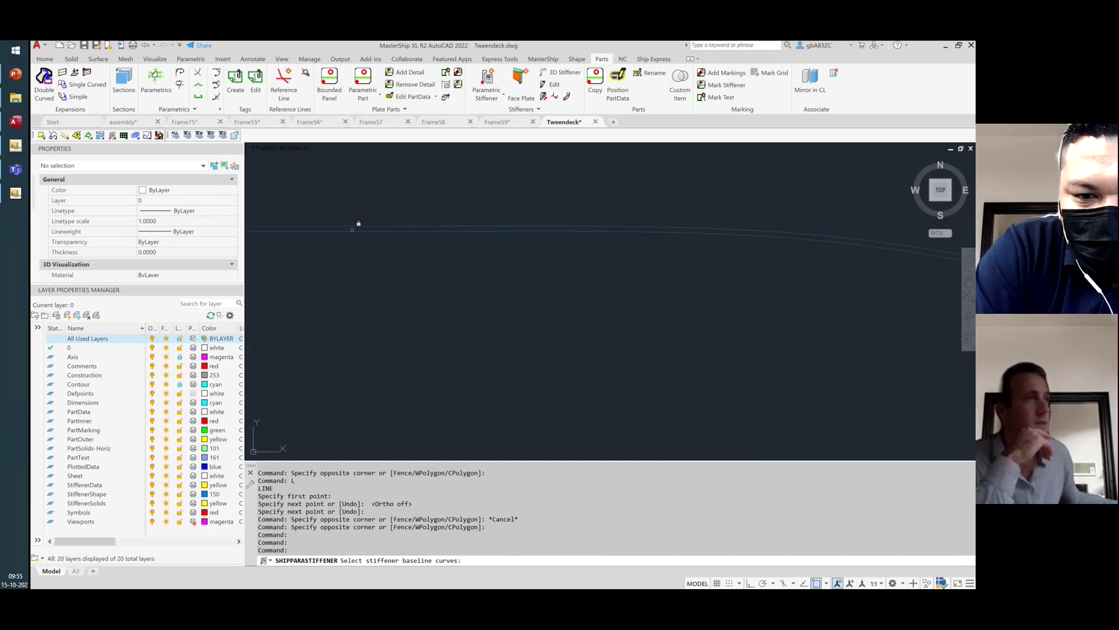
{"action": "scroll", "coordinate": [560, 257], "scroll_direction": "down", "scroll_amount": 5}
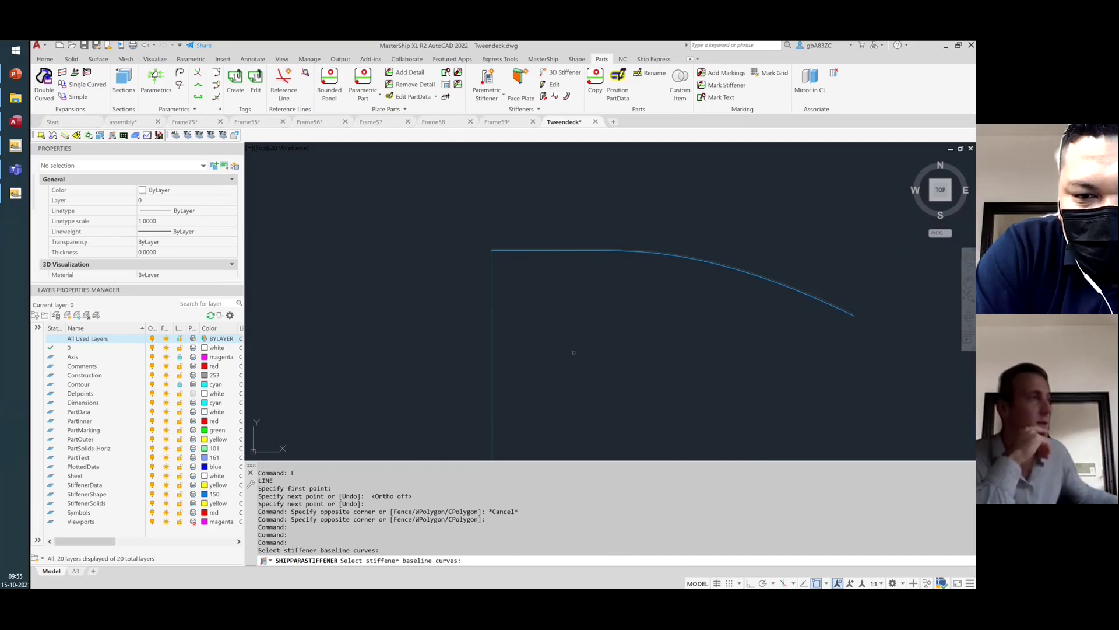
{"action": "key", "text": "Return"}
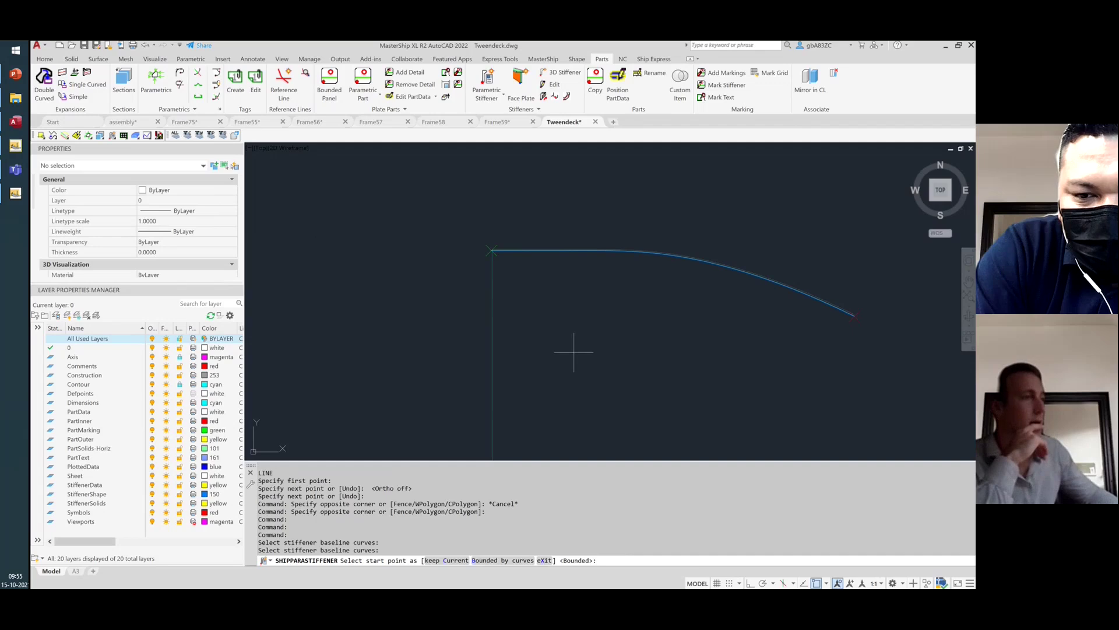
{"action": "key", "text": "Return"}
{"action": "key", "text": "Return"}
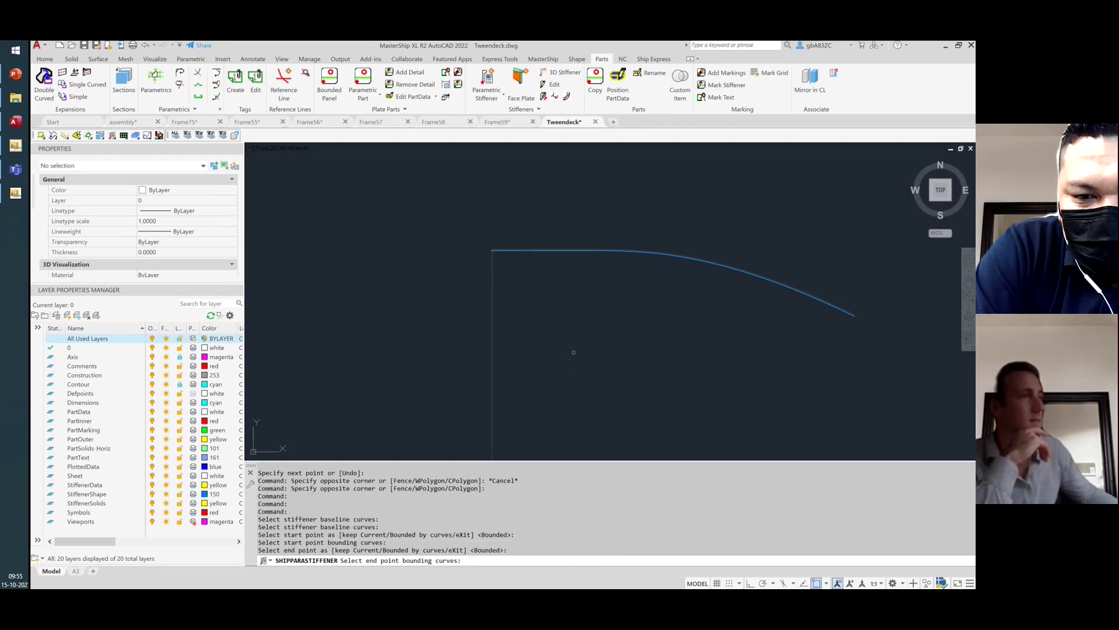
{"action": "key", "text": "Return"}
{"action": "key", "text": "Return"}
Define the stiffener as type PI with dimensions 127x8 and accept its production length
{"action": "left_click", "coordinate": [446, 267]}
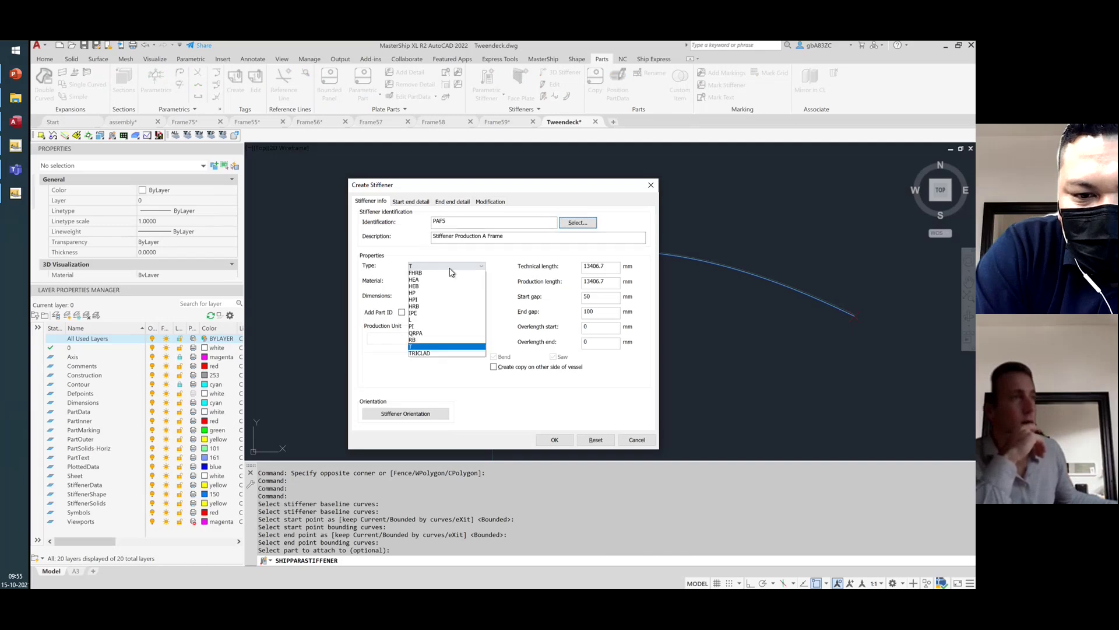
{"action": "left_click", "coordinate": [419, 358]}
{"action": "left_click", "coordinate": [554, 440]}
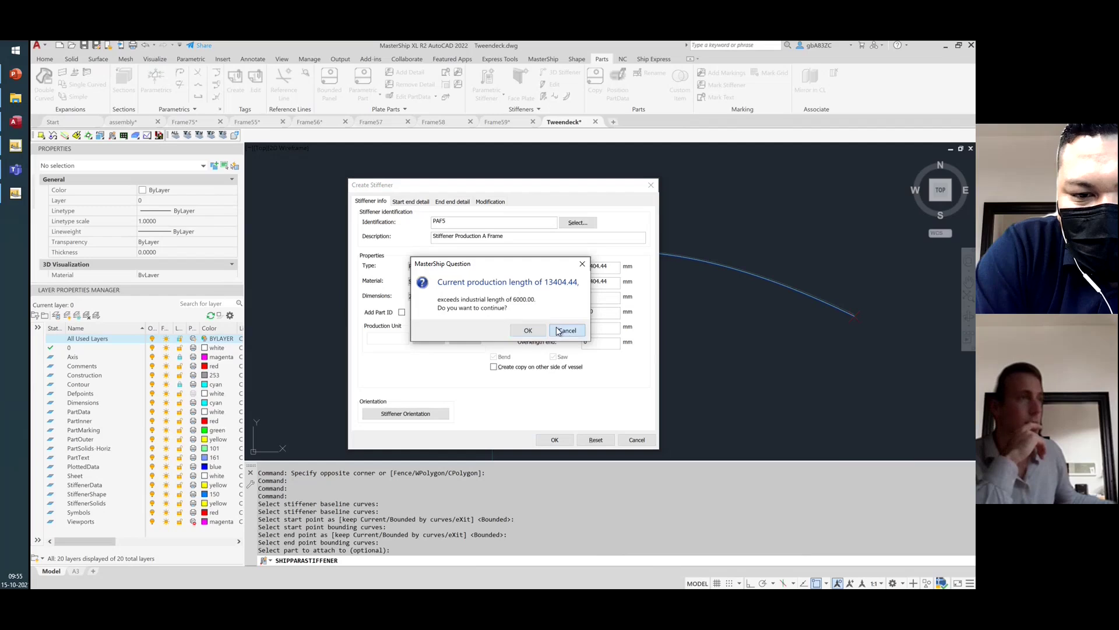
{"action": "left_click", "coordinate": [567, 329]}
{"action": "left_click", "coordinate": [457, 298]}
{"action": "scroll", "coordinate": [427, 340], "scroll_direction": "down", "scroll_amount": 20}
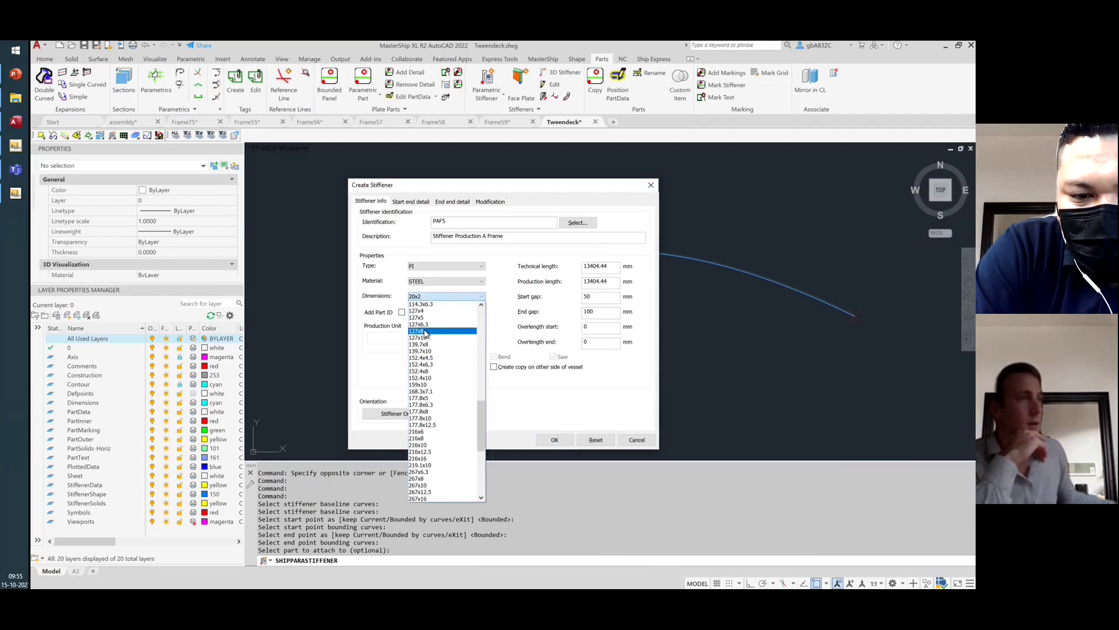
{"action": "left_click", "coordinate": [425, 331]}
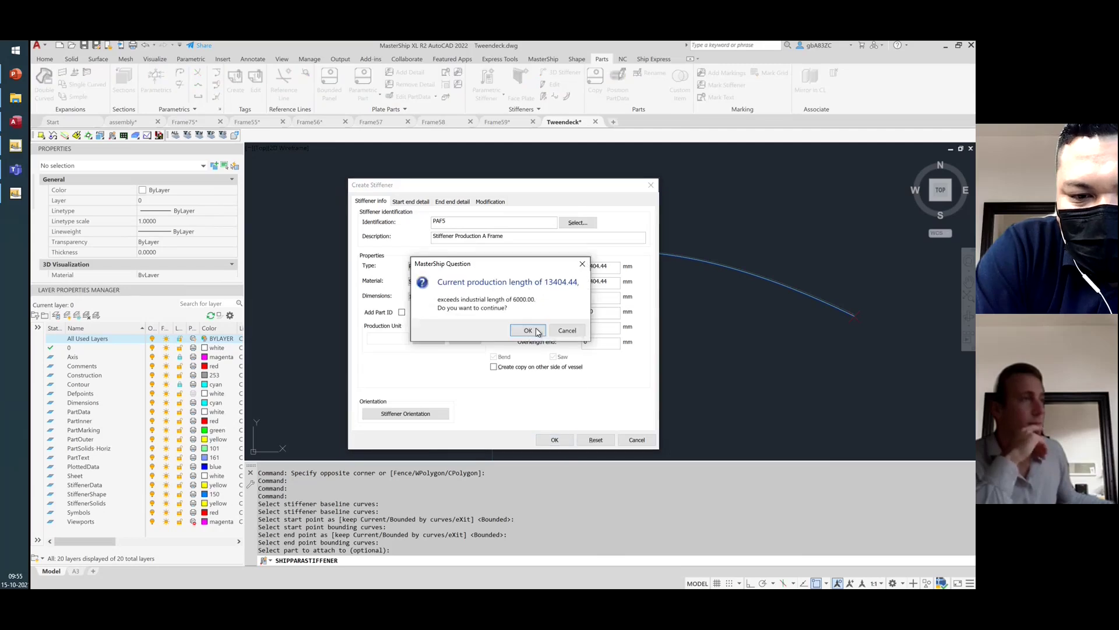
{"action": "left_click", "coordinate": [529, 330]}
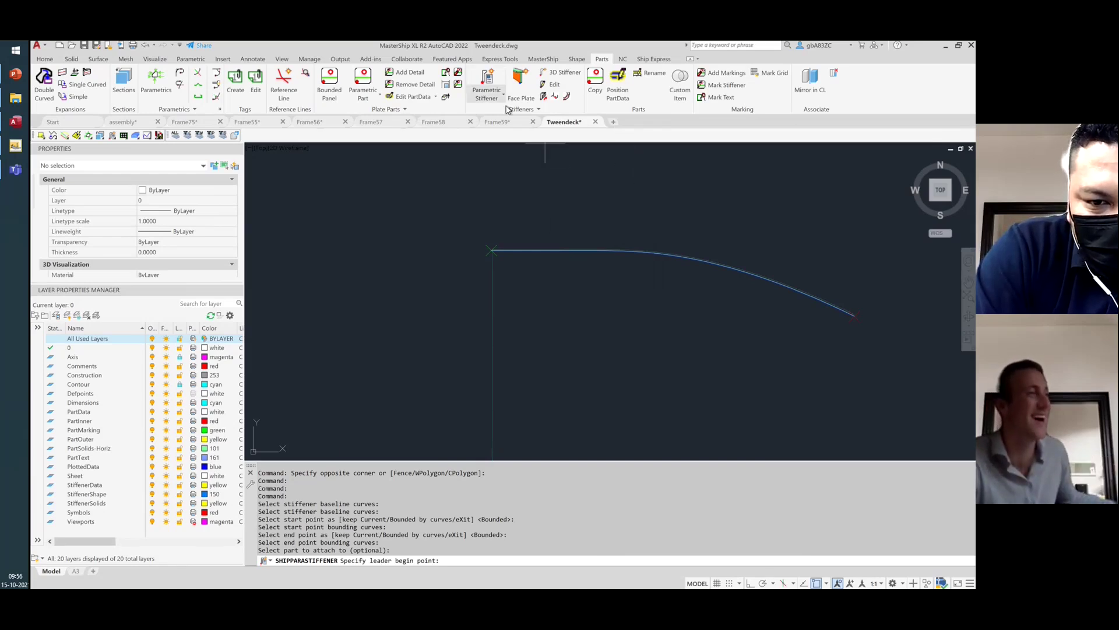
Place the stiffener's leader on the contour and its label below and to the left of the curve, finishing the stiffener
{"action": "left_click", "coordinate": [536, 252]}
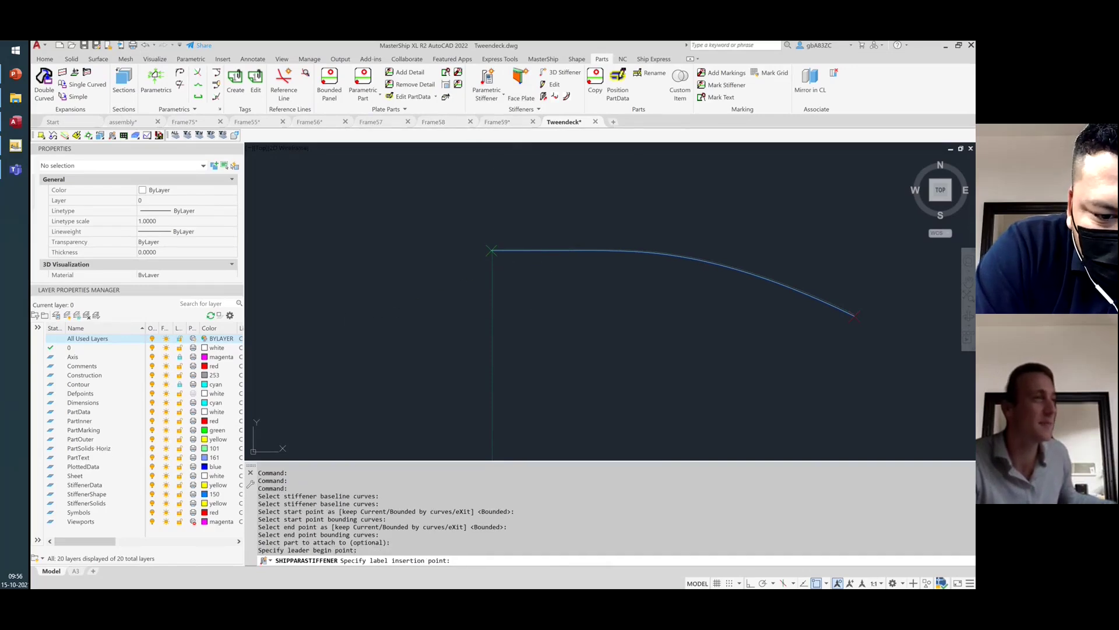
{"action": "left_click", "coordinate": [407, 327]}
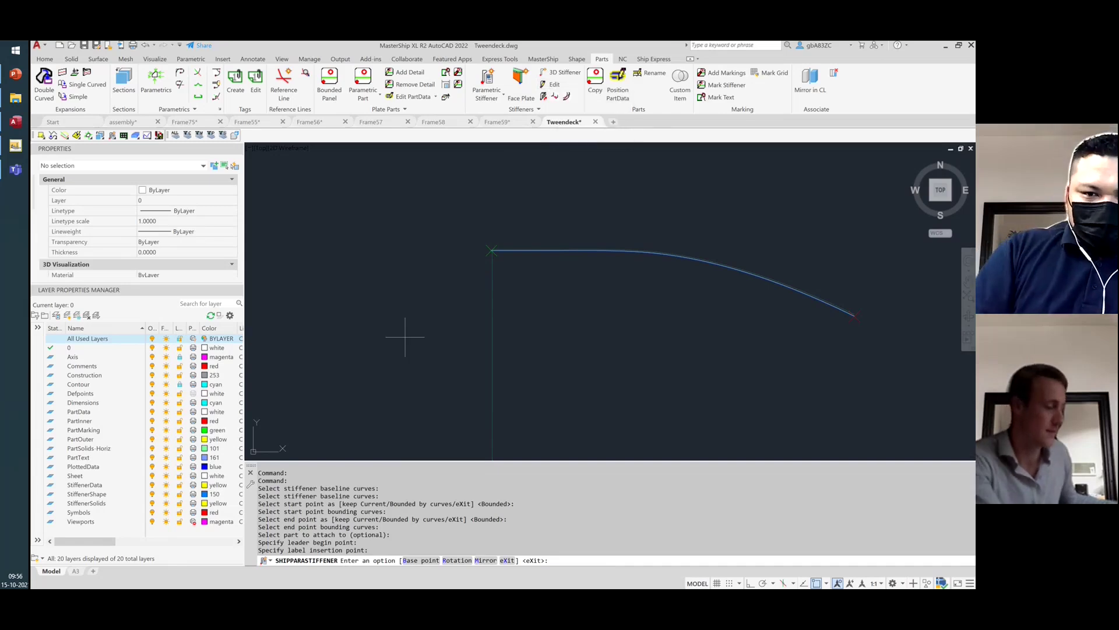
{"action": "key", "text": "Return"}
Edit the new deck stiffener and change its profile type to FB
{"action": "left_click", "coordinate": [552, 84]}
{"action": "left_click", "coordinate": [399, 336]}
{"action": "left_click", "coordinate": [452, 266]}
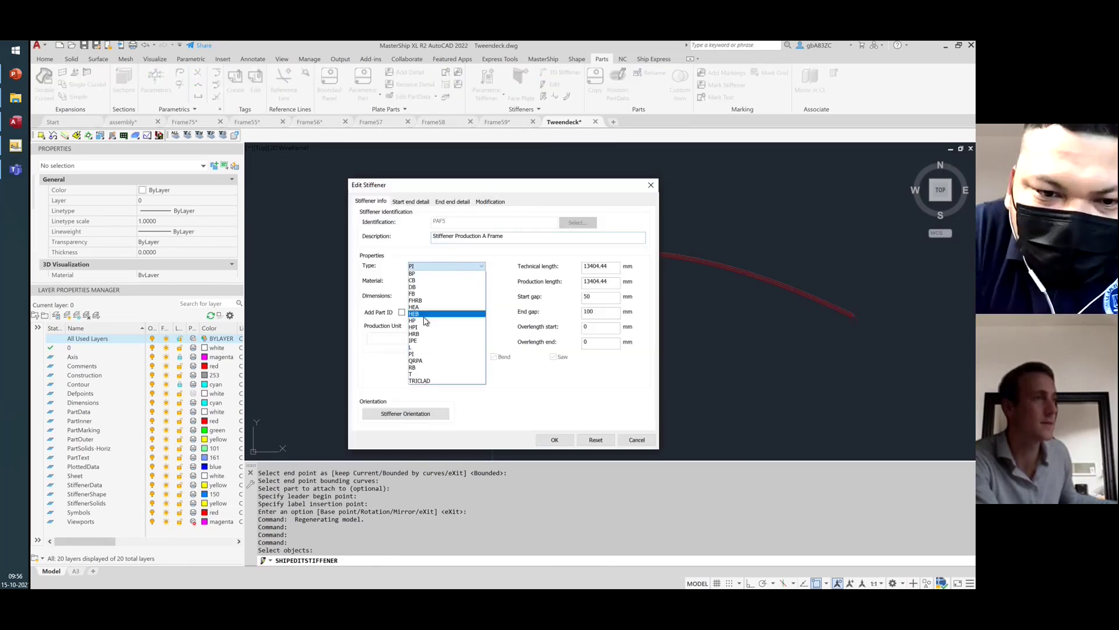
{"action": "left_click", "coordinate": [420, 294]}
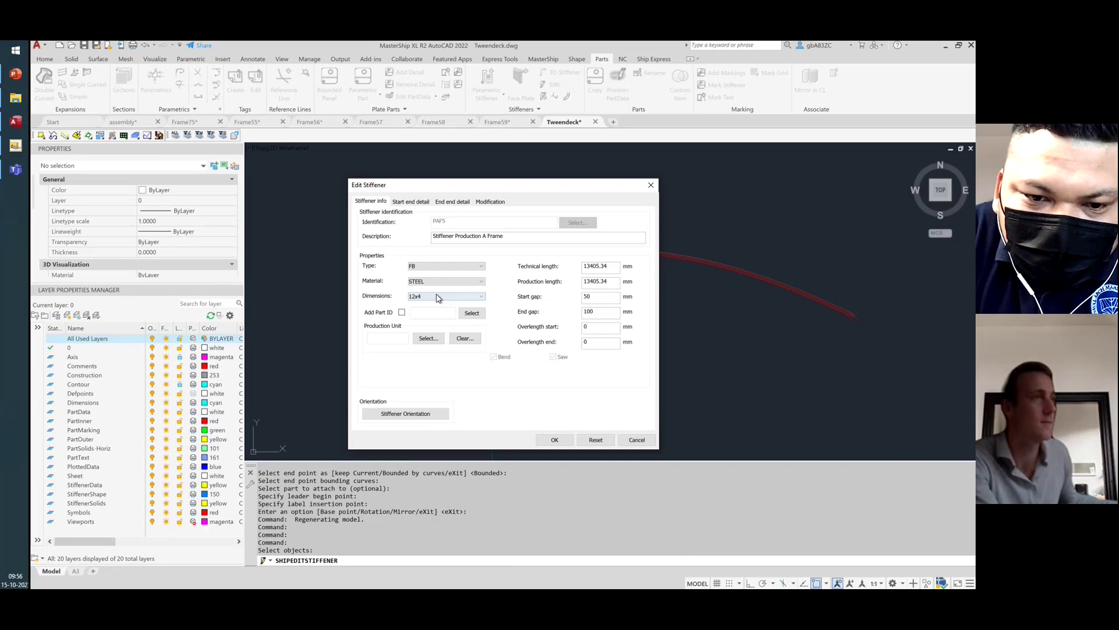
Set the dimensions of the FB steel stiffener PAF5 to 100x30 and apply the edit
{"action": "left_click", "coordinate": [439, 296]}
{"action": "scroll", "coordinate": [439, 461], "scroll_direction": "down", "scroll_amount": 5}
{"action": "scroll", "coordinate": [437, 466], "scroll_direction": "down", "scroll_amount": 10}
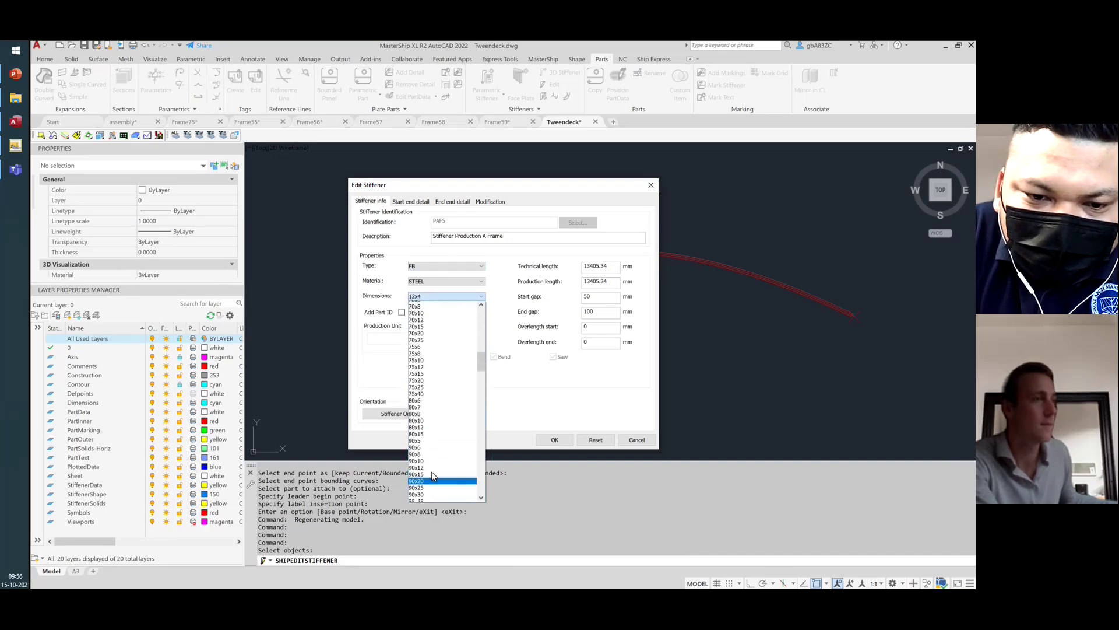
{"action": "left_click", "coordinate": [428, 474]}
{"action": "left_click", "coordinate": [551, 439]}
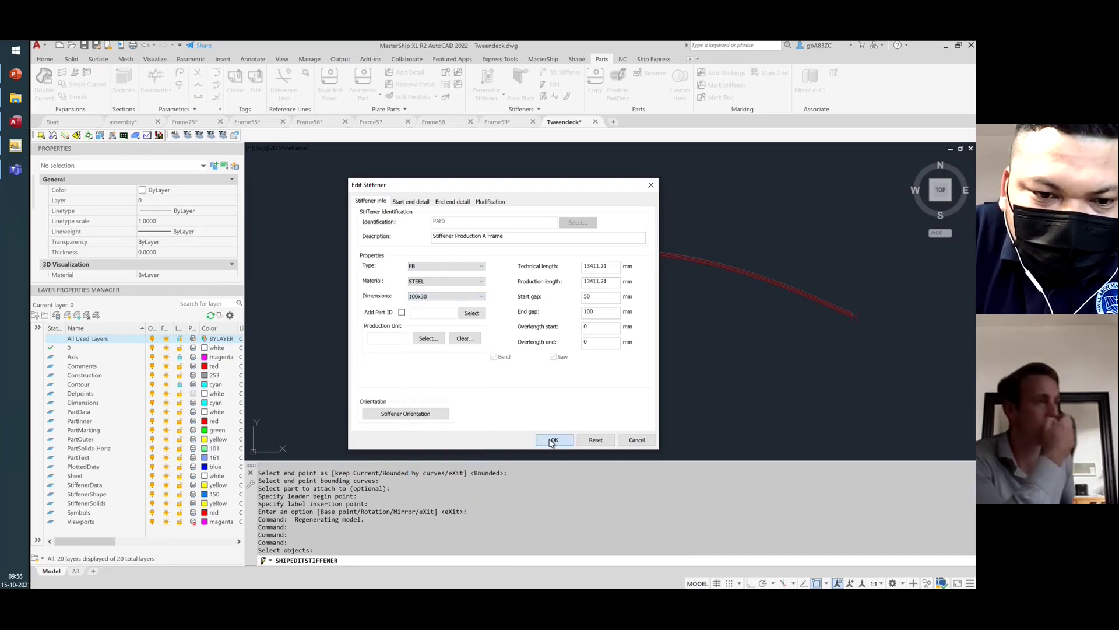
{"action": "left_click", "coordinate": [529, 331]}
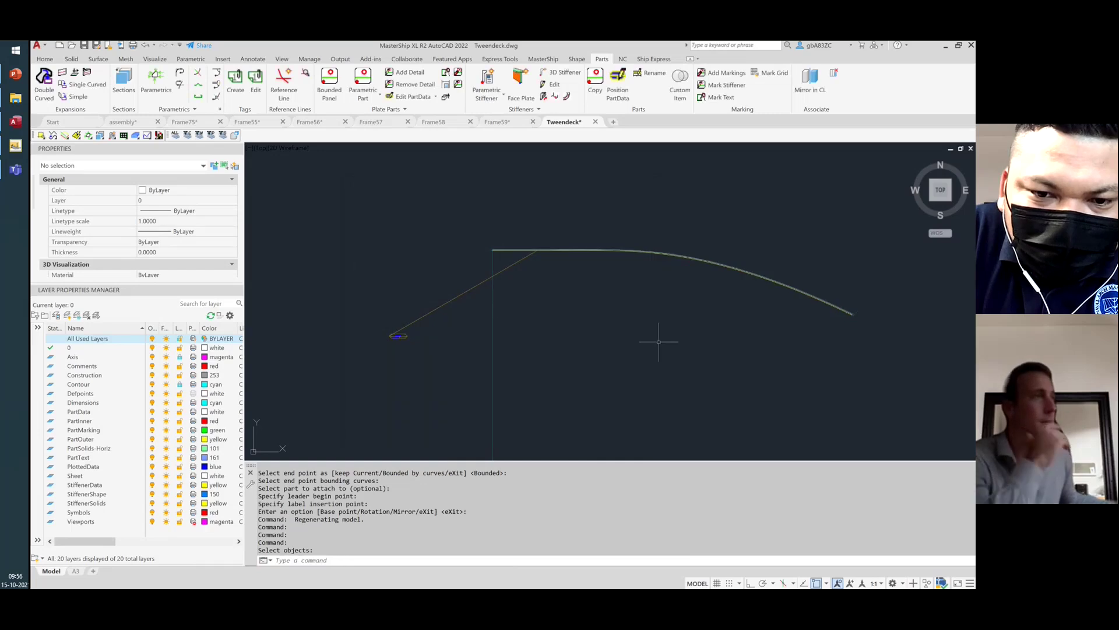
Reopen the curved stiffener's properties and set its orientation to a rotation angle of 270 degrees
{"action": "middle_click_drag", "start_coordinate": [528, 339], "coordinate": [473, 281], "text": "shift"}
{"action": "scroll", "coordinate": [502, 425], "scroll_direction": "up", "scroll_amount": 3}
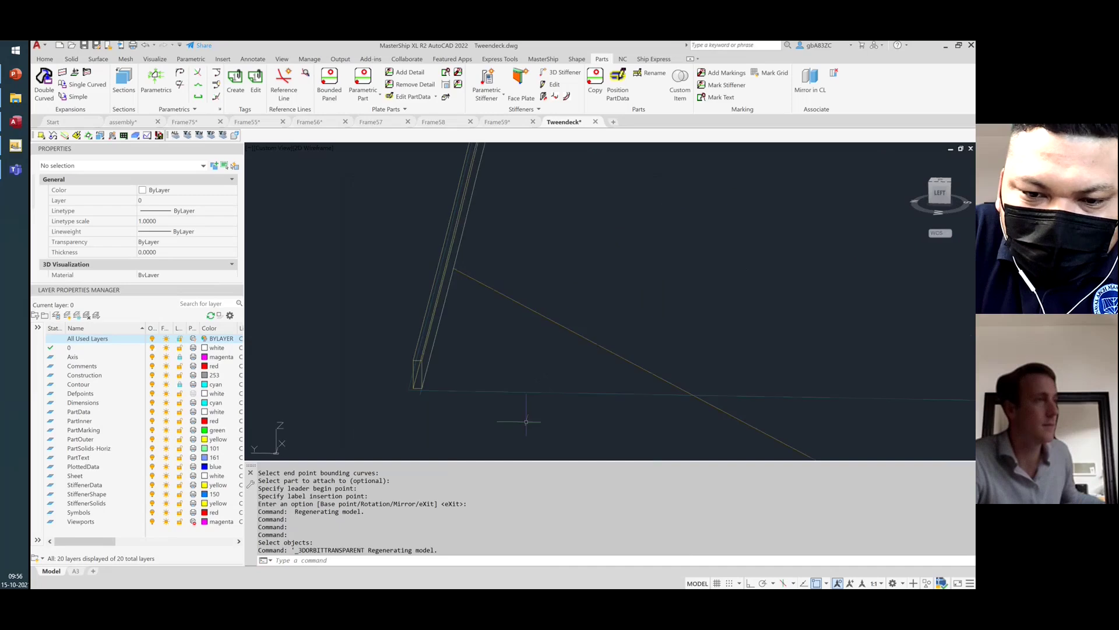
{"action": "left_click", "coordinate": [551, 85]}
{"action": "left_click", "coordinate": [595, 421]}
{"action": "left_click", "coordinate": [417, 408]}
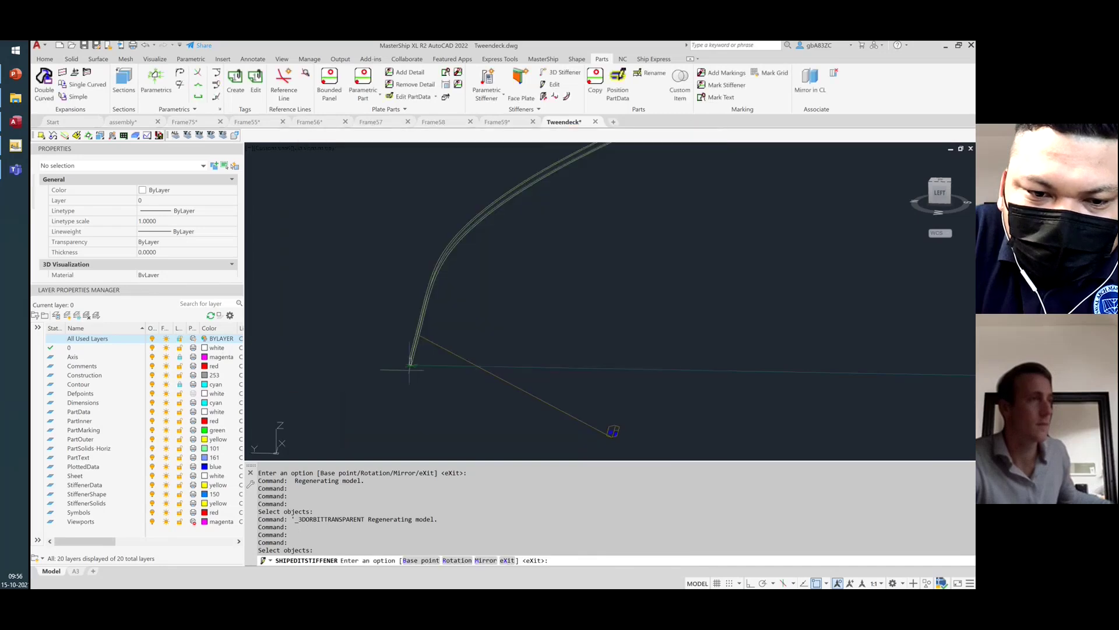
{"action": "type", "text": "r"}
{"action": "key", "text": "Return"}
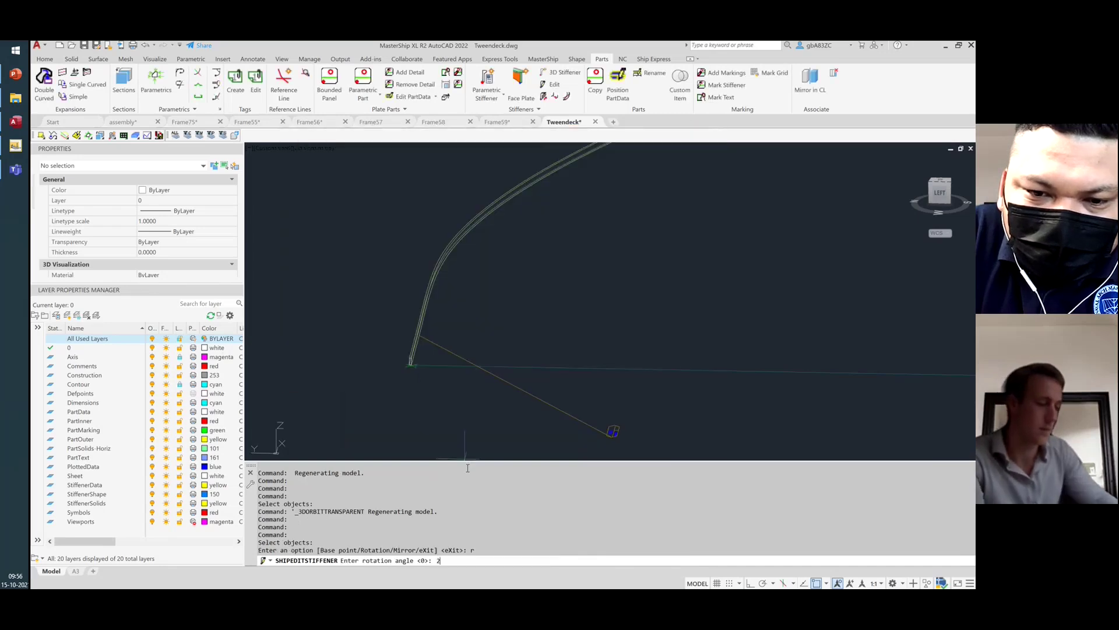
{"action": "key", "text": "Return"}
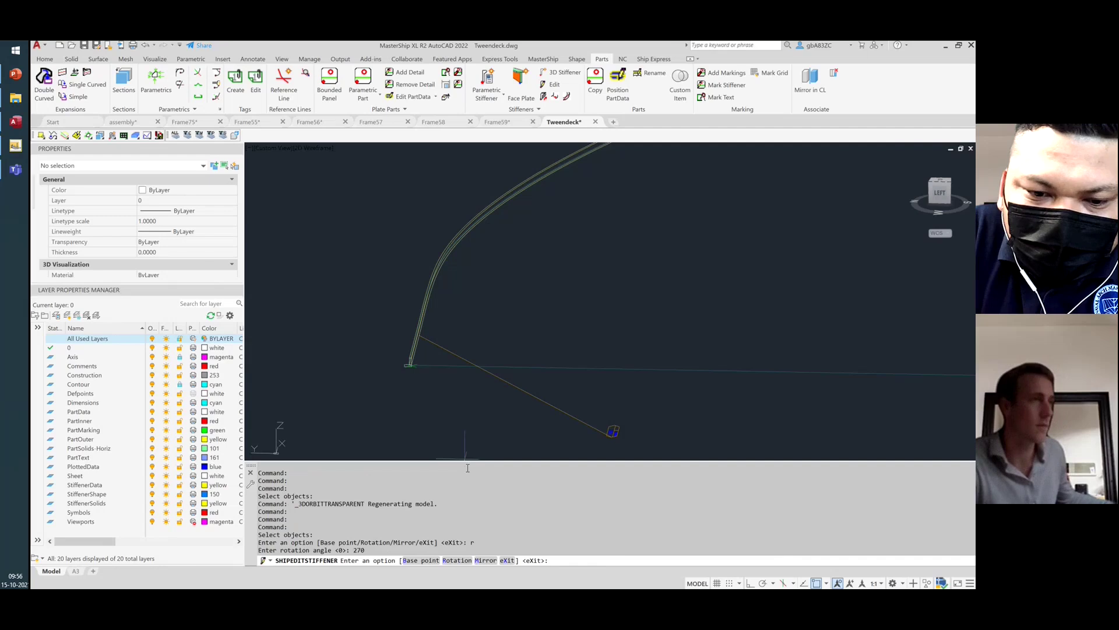
Change the stiffener's rotation angle to 90 degrees and apply the edited orientation
{"action": "scroll", "coordinate": [415, 365], "scroll_direction": "up", "scroll_amount": 4}
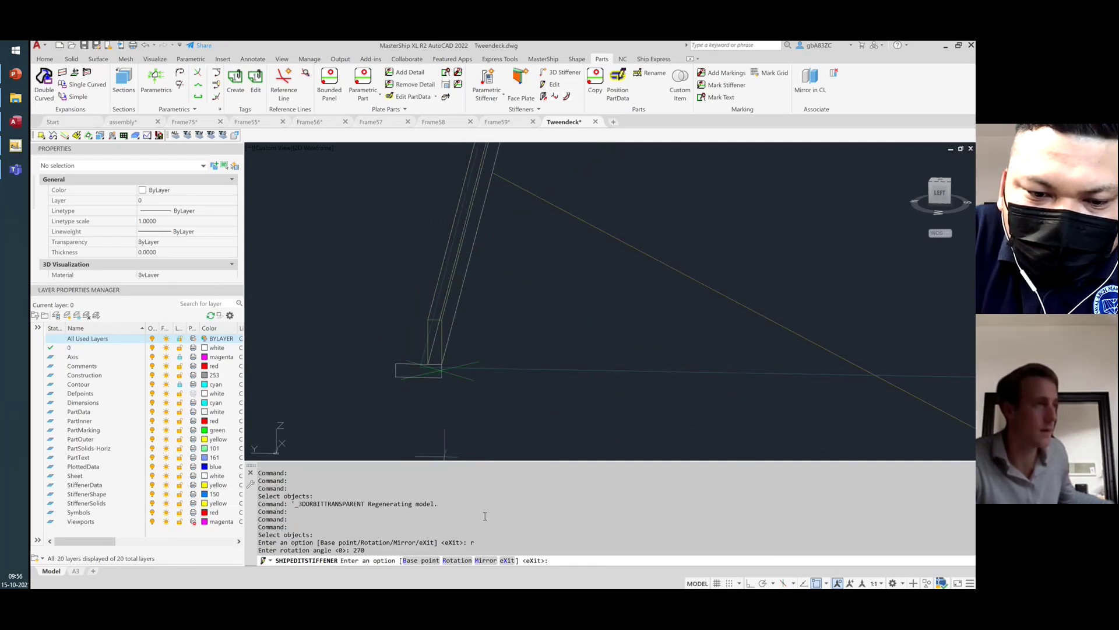
{"action": "left_click", "coordinate": [460, 558]}
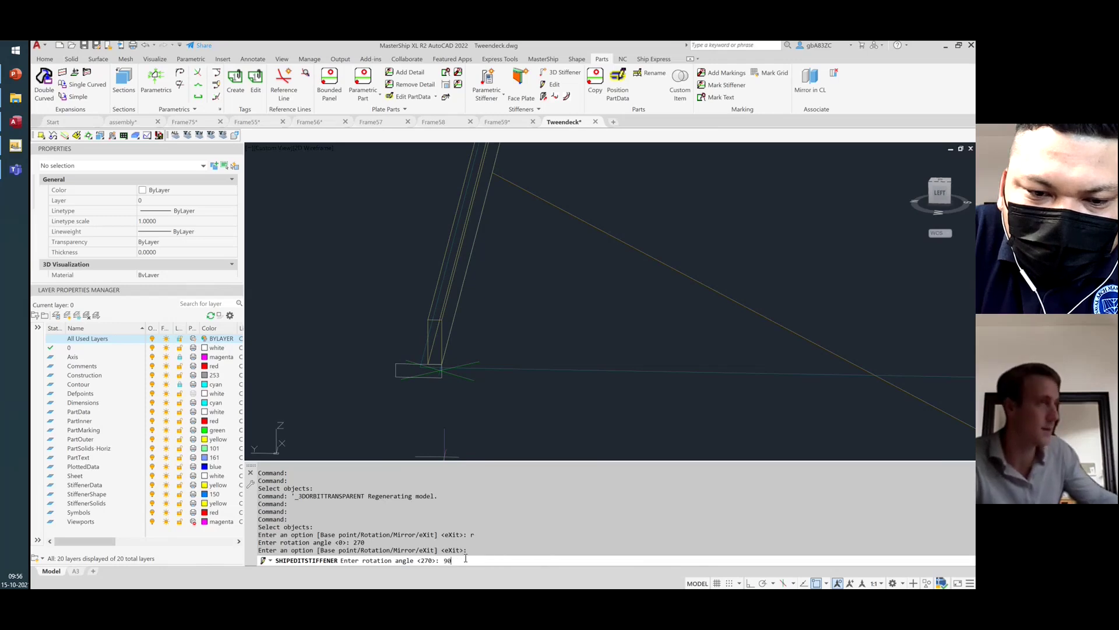
{"action": "key", "text": "Return"}
{"action": "key", "text": "Return"}
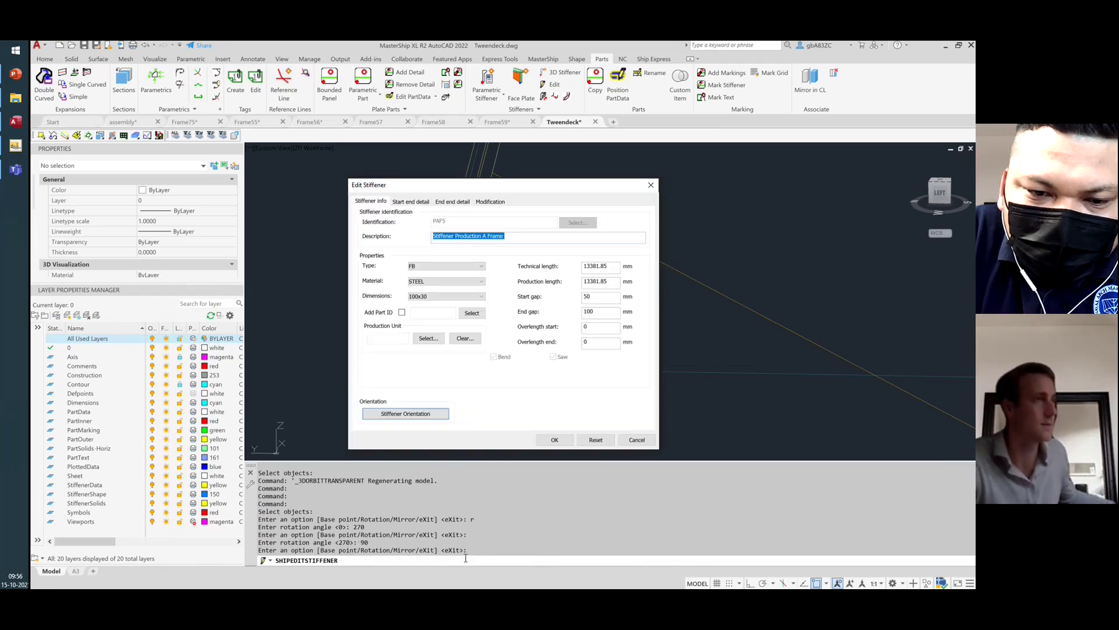
{"action": "left_click", "coordinate": [555, 439]}
{"action": "left_click", "coordinate": [534, 331]}
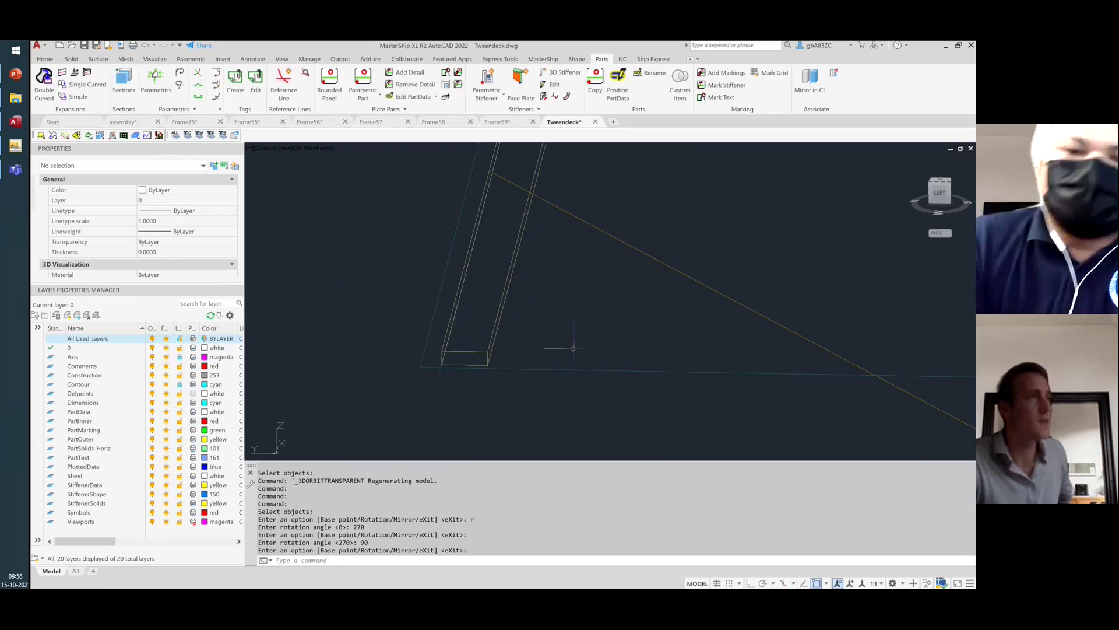
Switch to the assembly drawing and reload the modified horz-Tweendeck xref
{"action": "scroll", "coordinate": [322, 271], "scroll_direction": "down", "scroll_amount": 4}
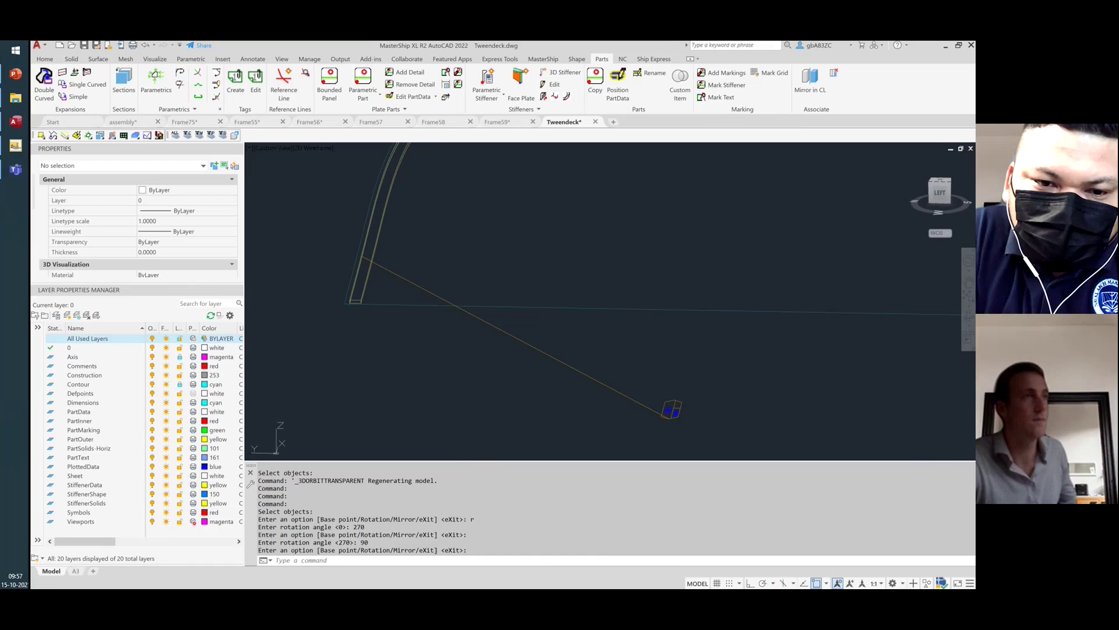
{"action": "key", "text": "Return"}
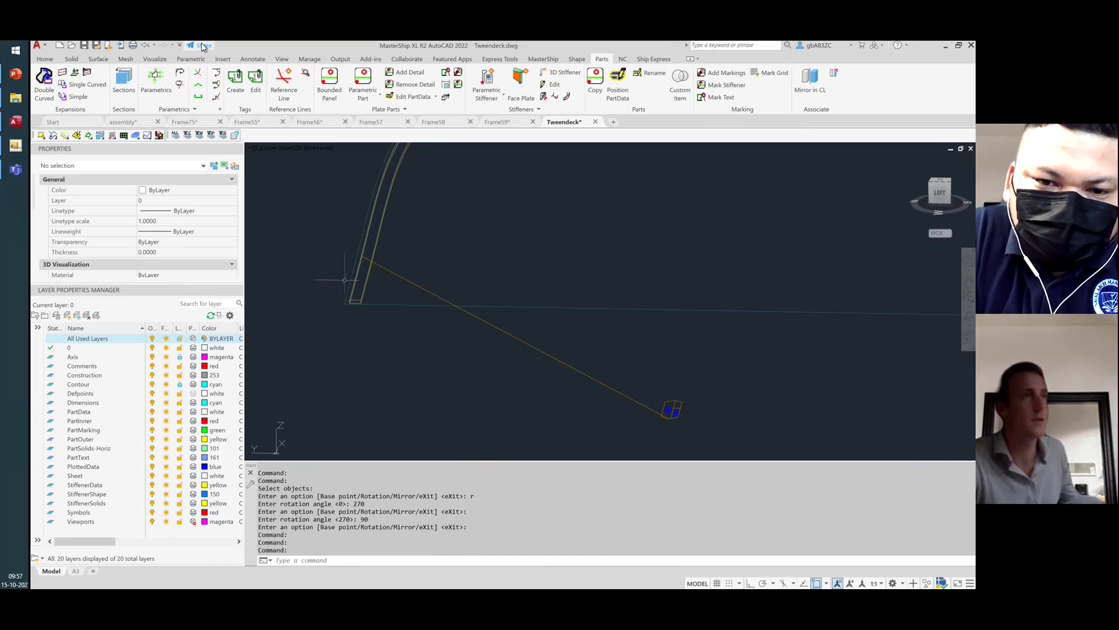
{"action": "left_click", "coordinate": [122, 121]}
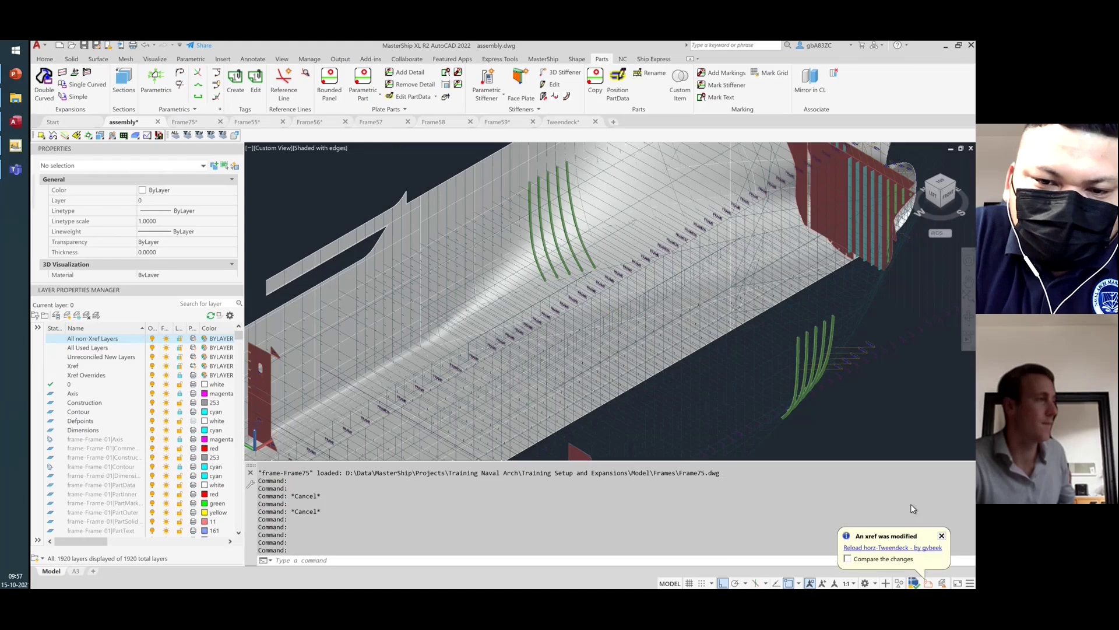
{"action": "left_click", "coordinate": [902, 548]}
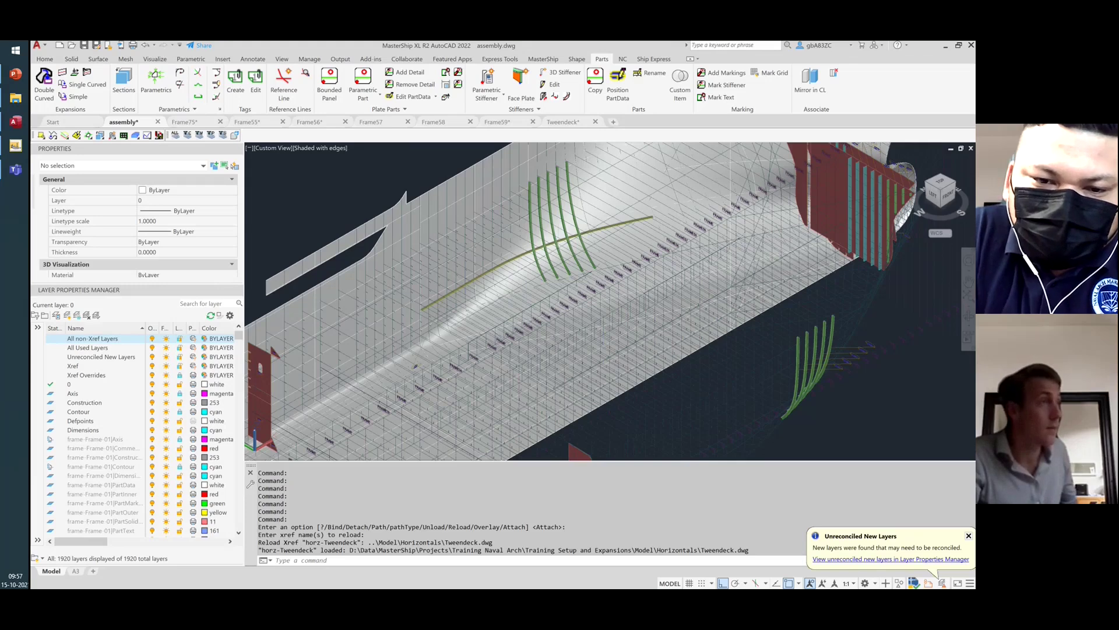
Examine from several angles how the tweendeck stiffener crosses the green frame stiffeners along the hull
{"action": "scroll", "coordinate": [559, 278], "scroll_direction": "up", "scroll_amount": 5}
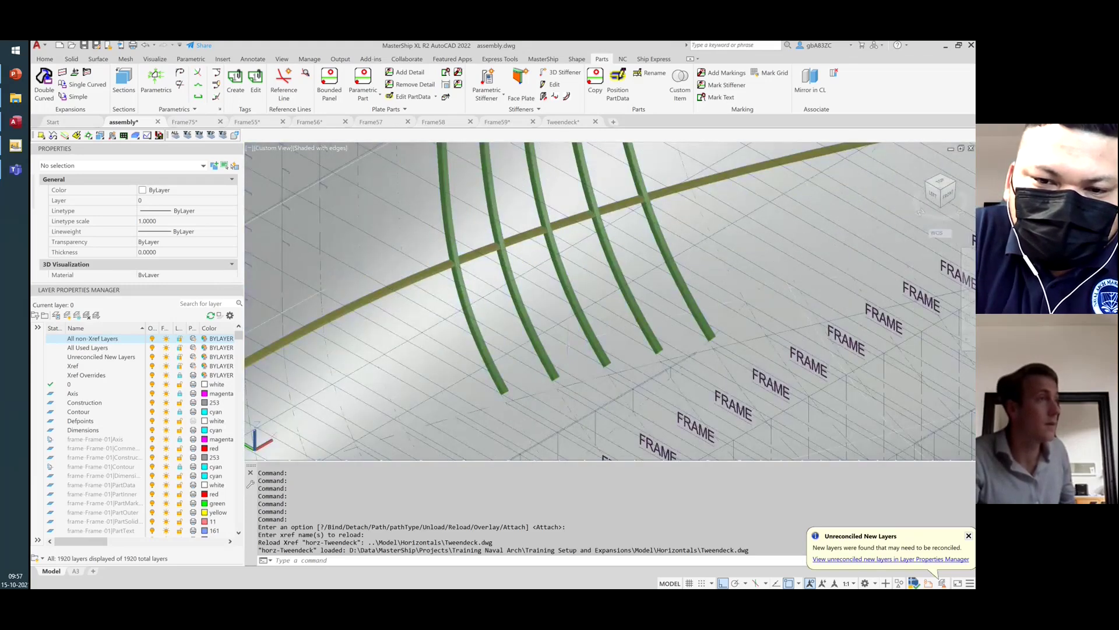
{"action": "middle_click_drag", "start_coordinate": [550, 310], "coordinate": [621, 302], "text": "shift"}
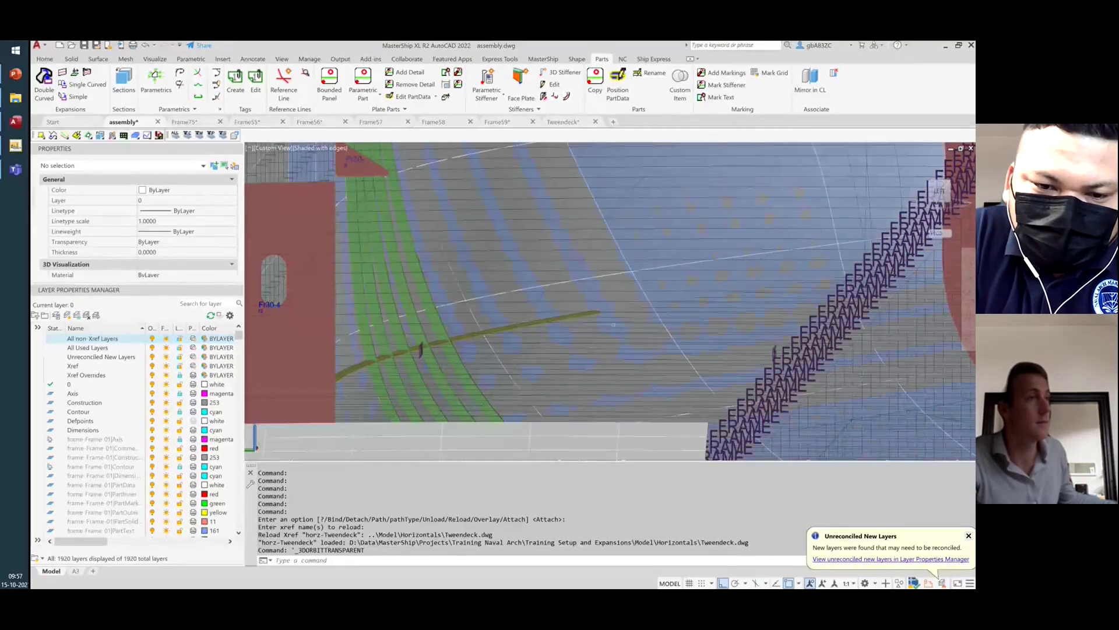
{"action": "middle_click_drag", "start_coordinate": [662, 328], "coordinate": [362, 342], "text": "shift"}
{"action": "scroll", "coordinate": [348, 332], "scroll_direction": "down", "scroll_amount": 5}
{"action": "scroll", "coordinate": [353, 337], "scroll_direction": "up", "scroll_amount": 4}
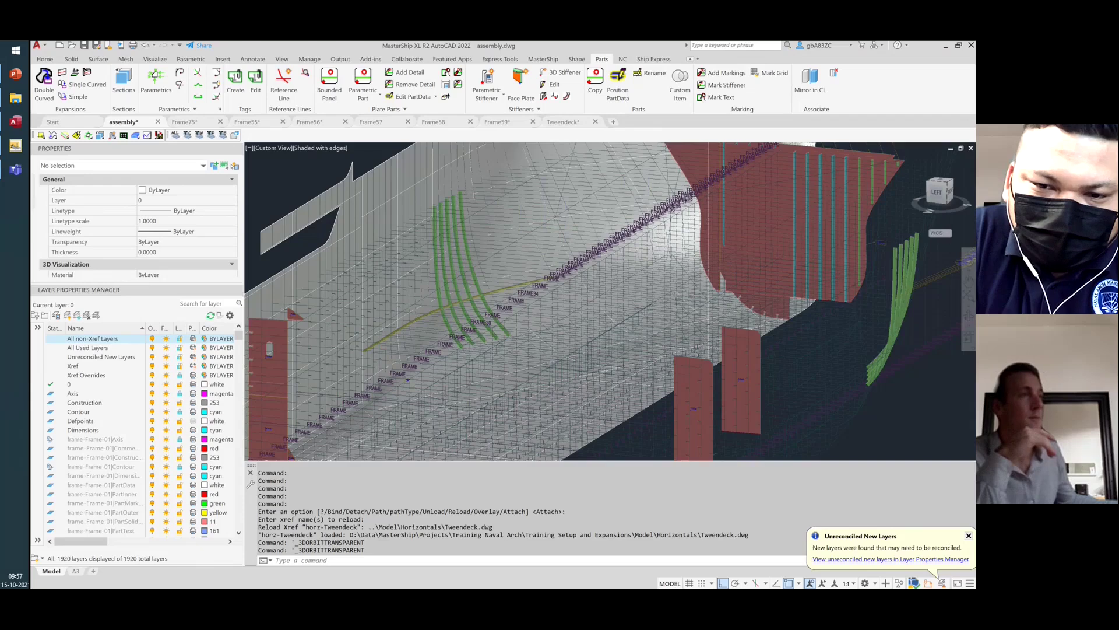
{"action": "scroll", "coordinate": [534, 266], "scroll_direction": "down", "scroll_amount": 2}
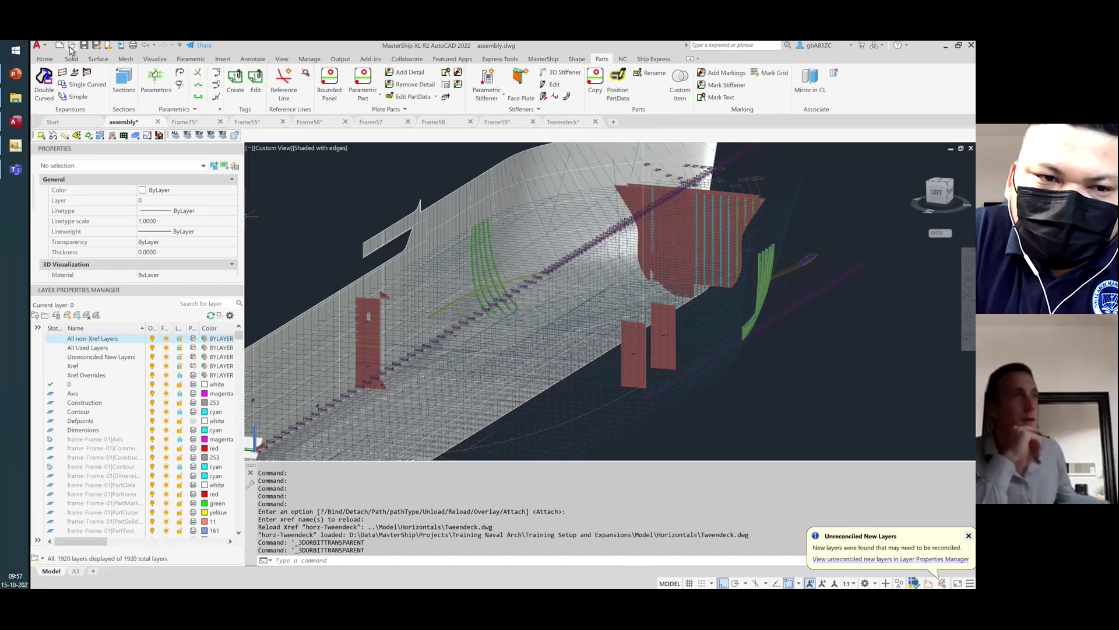
Create a new drawing and save it in the project's Model folder as "3Dstiffener example"
{"action": "left_click", "coordinate": [613, 122]}
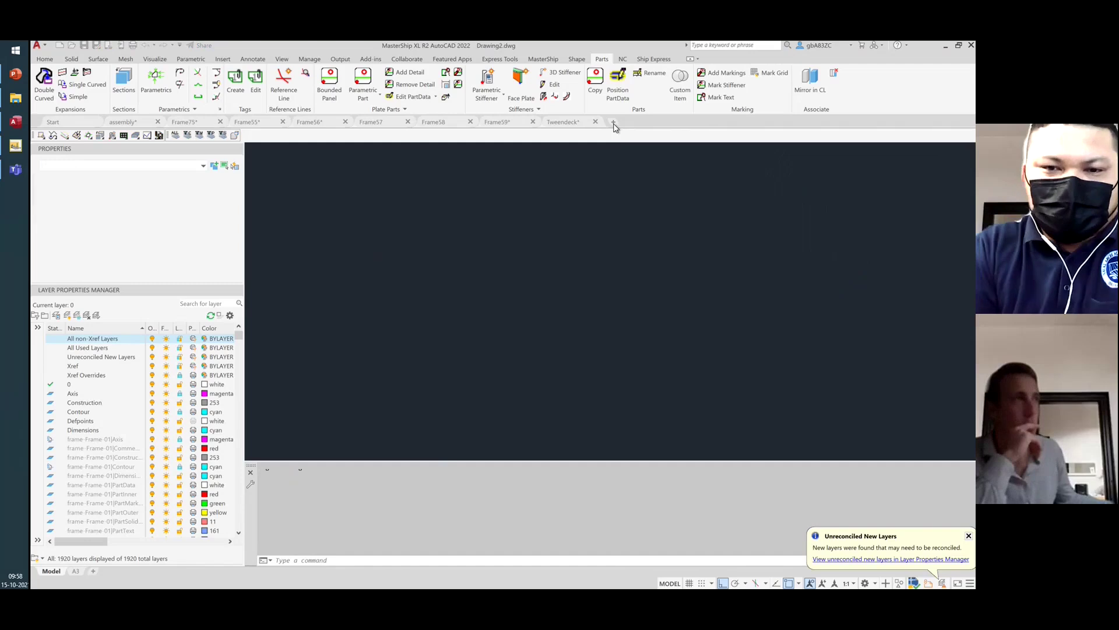
{"action": "left_click", "coordinate": [84, 46]}
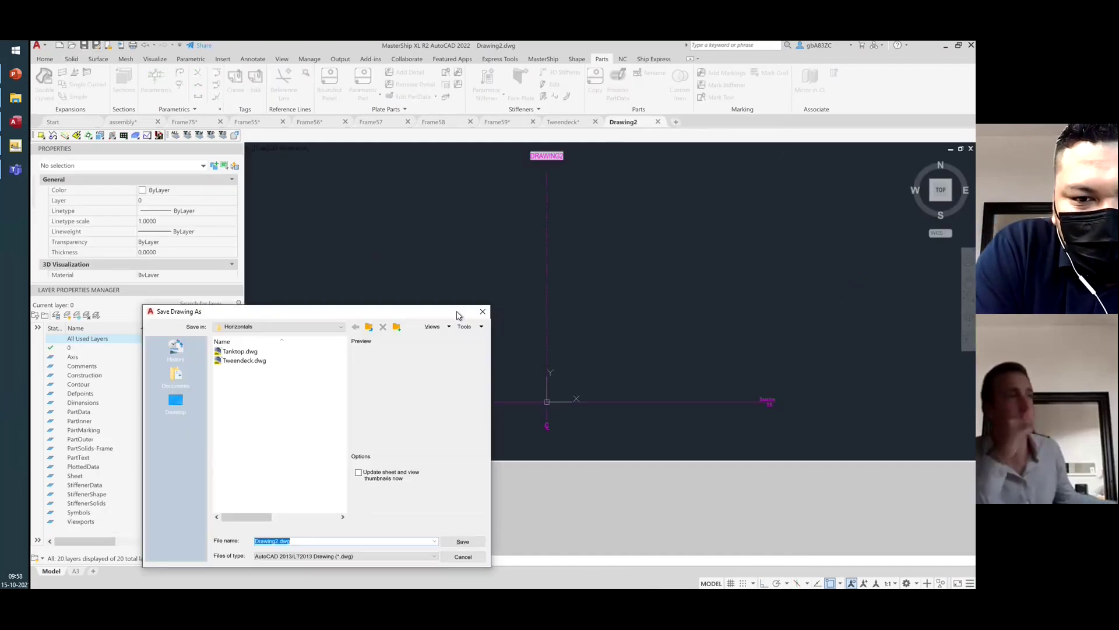
{"action": "left_click", "coordinate": [368, 327]}
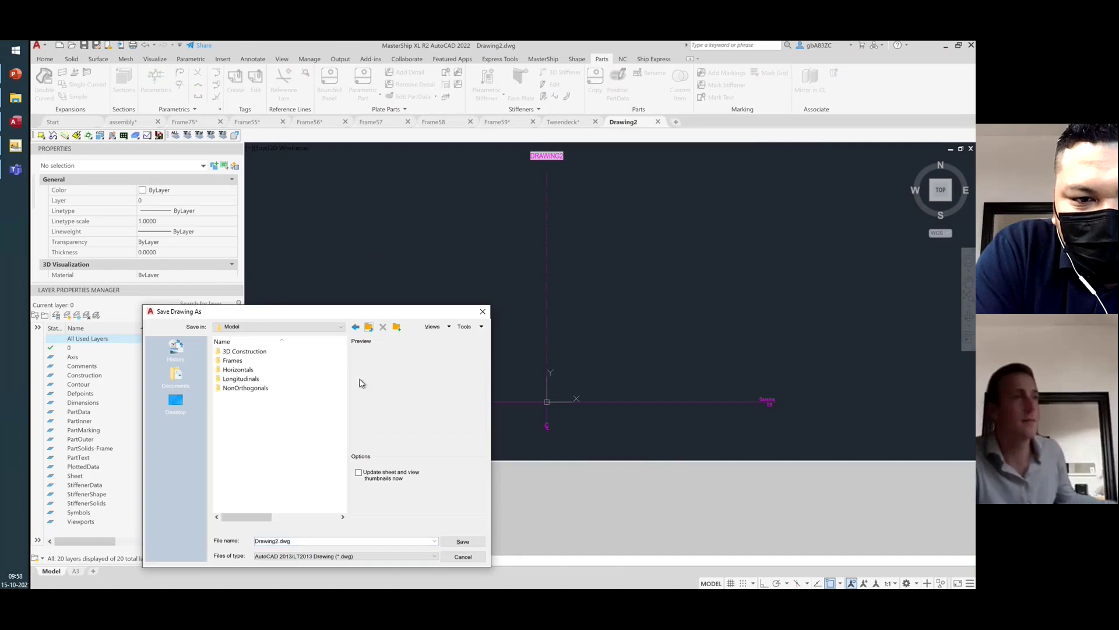
{"action": "left_click", "coordinate": [369, 327]}
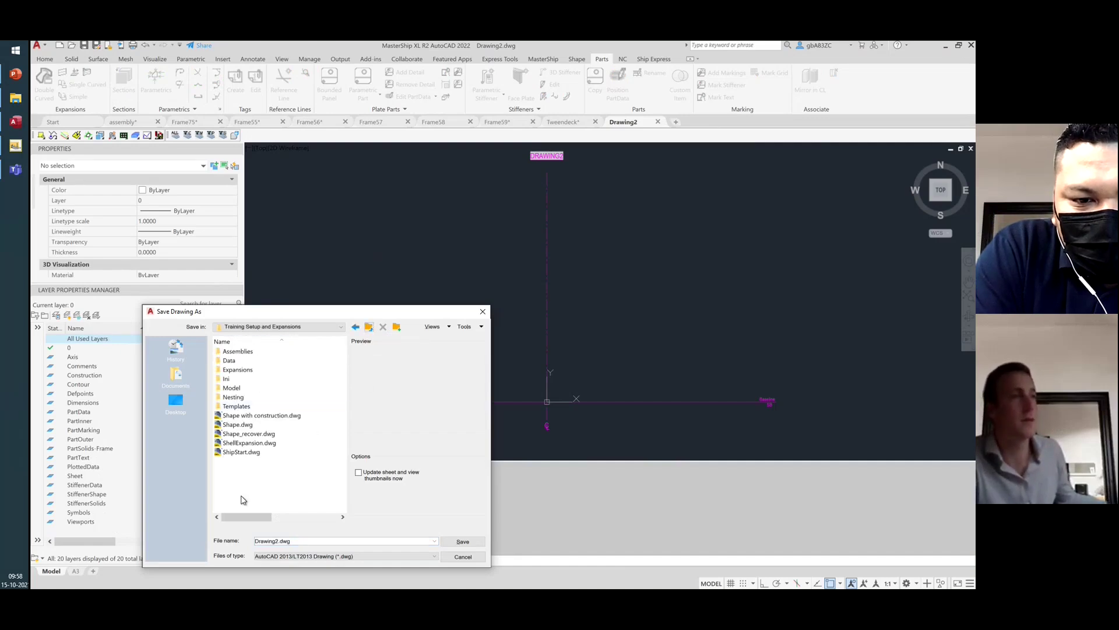
{"action": "left_click", "coordinate": [239, 388]}
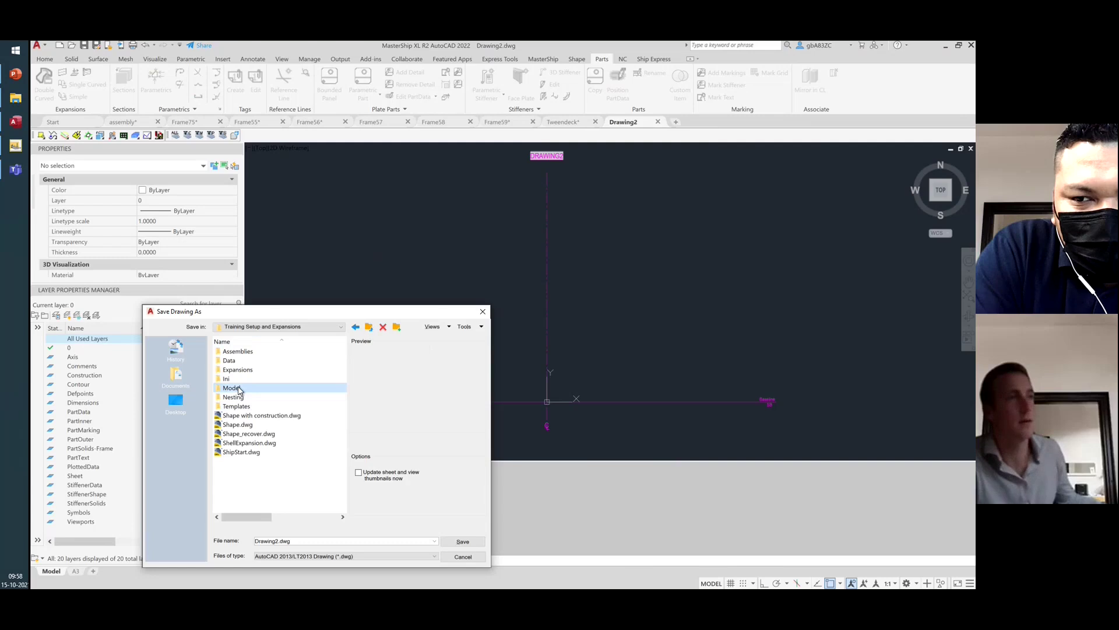
{"action": "double_click", "coordinate": [238, 388]}
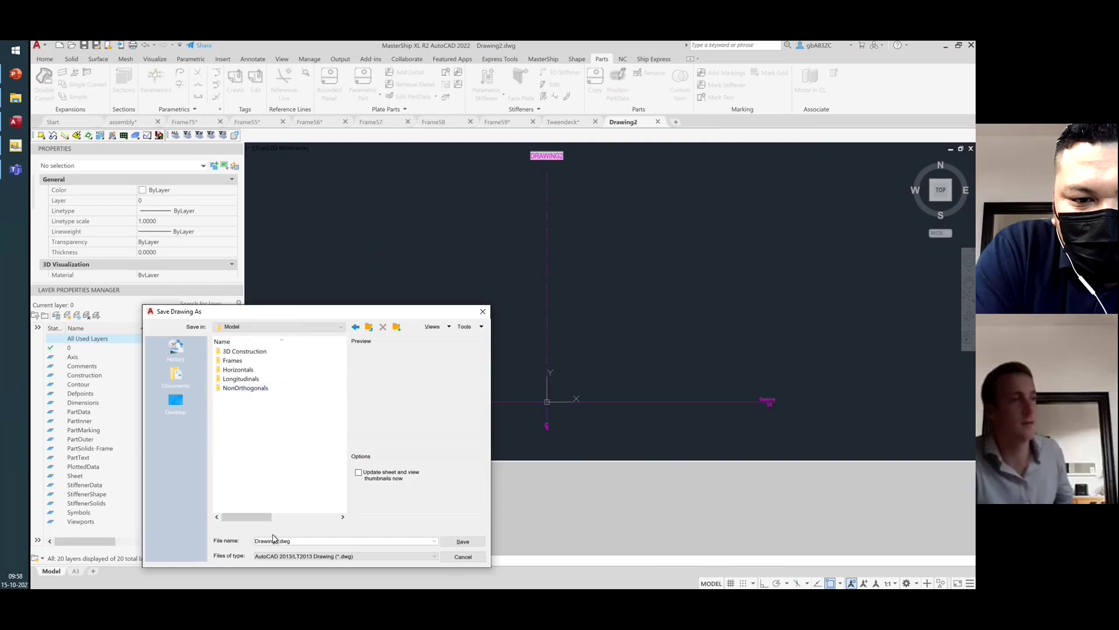
{"action": "double_click", "coordinate": [329, 541]}
{"action": "type", "text": "3Dstiffener"}
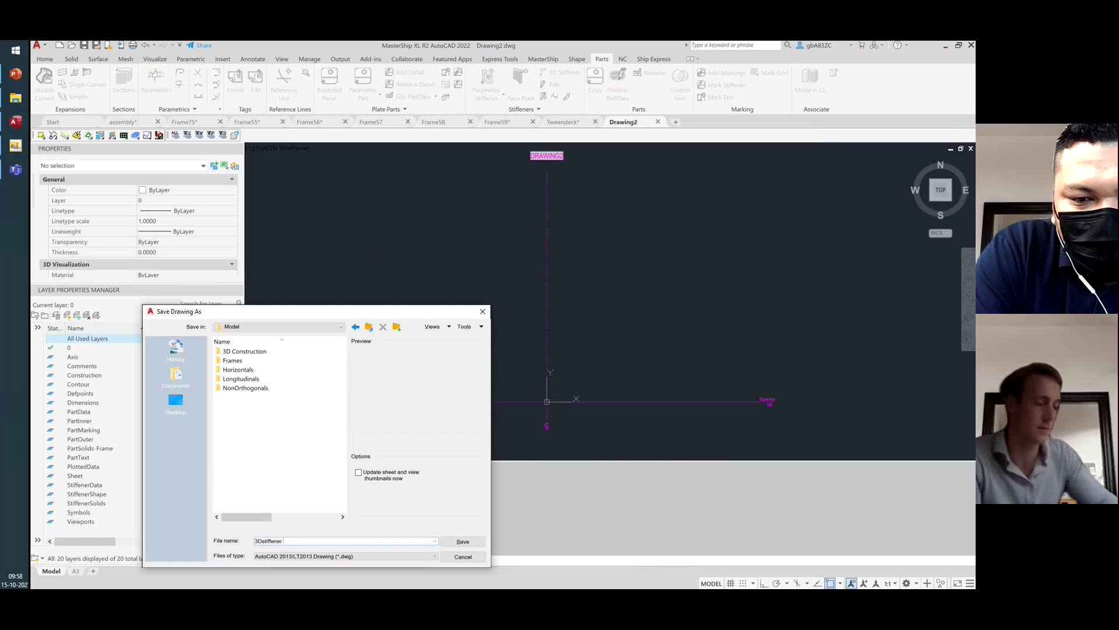
{"action": "type", "text": " example"}
{"action": "key", "text": "Return"}
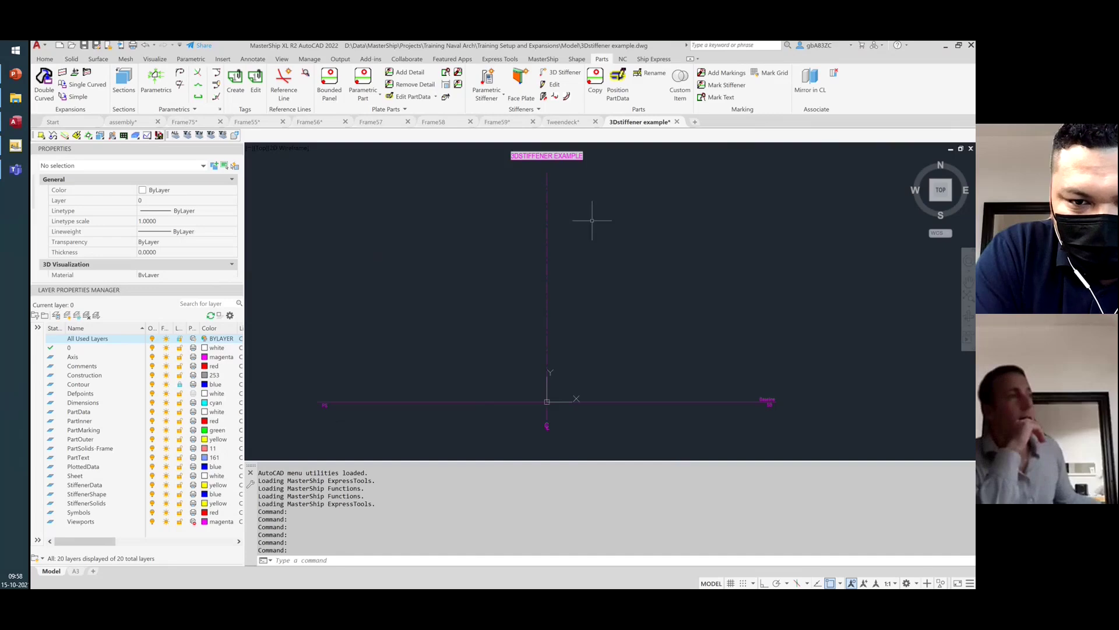
Erase all the template axis lines and labels from the new drawing and turn on the grid
{"action": "scroll", "coordinate": [633, 262], "scroll_direction": "down", "scroll_amount": 4}
{"action": "left_click", "coordinate": [729, 350]}
{"action": "left_click", "coordinate": [444, 164]}
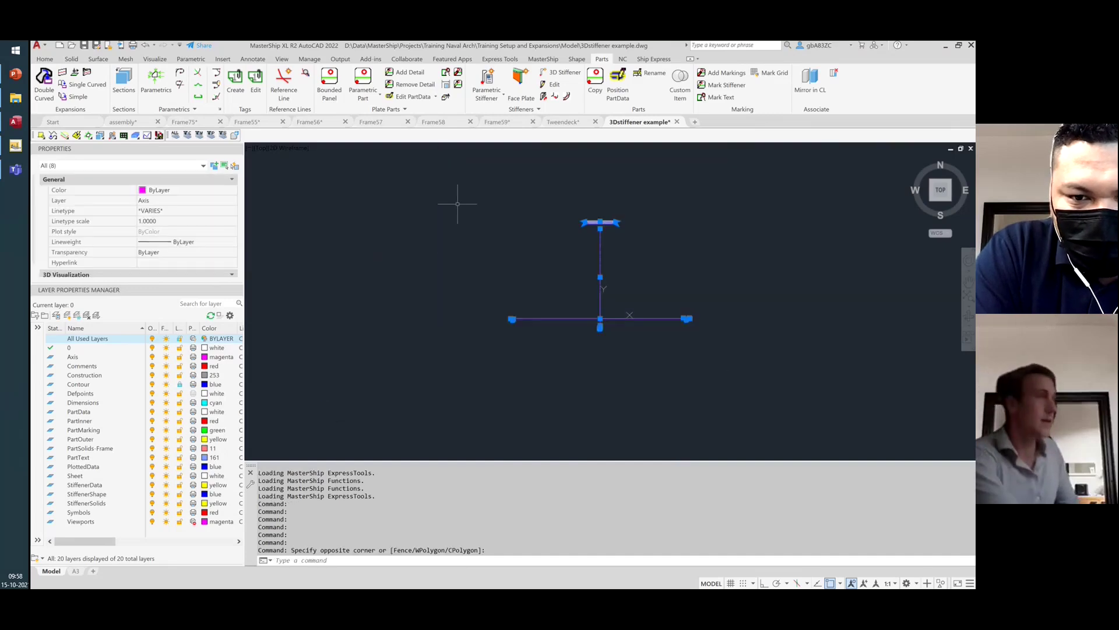
{"action": "key", "text": "Delete"}
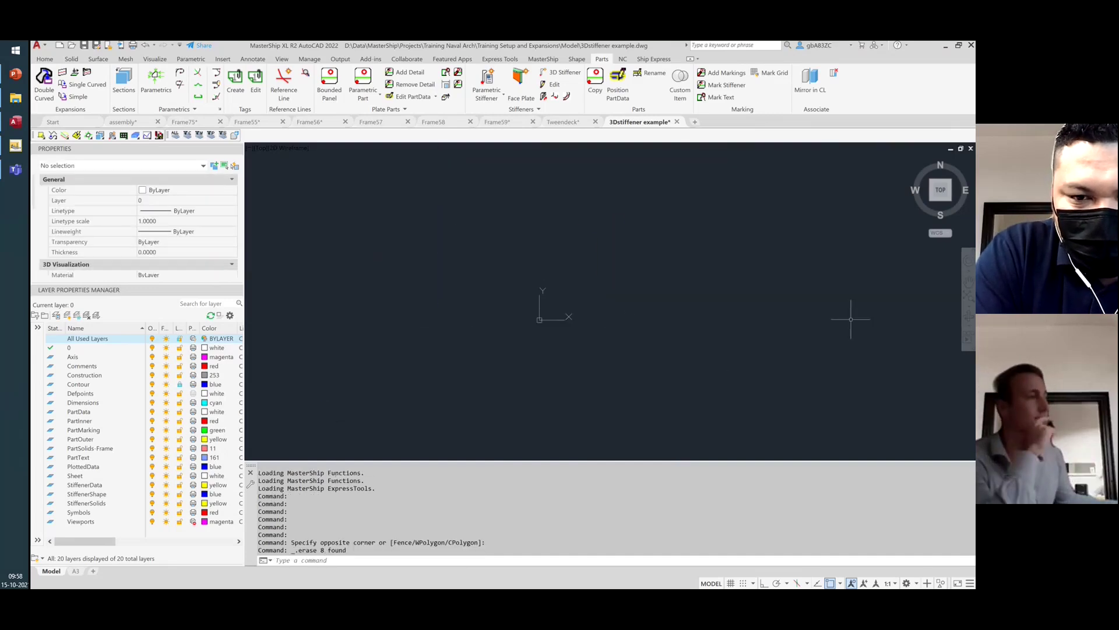
{"action": "left_click", "coordinate": [731, 583]}
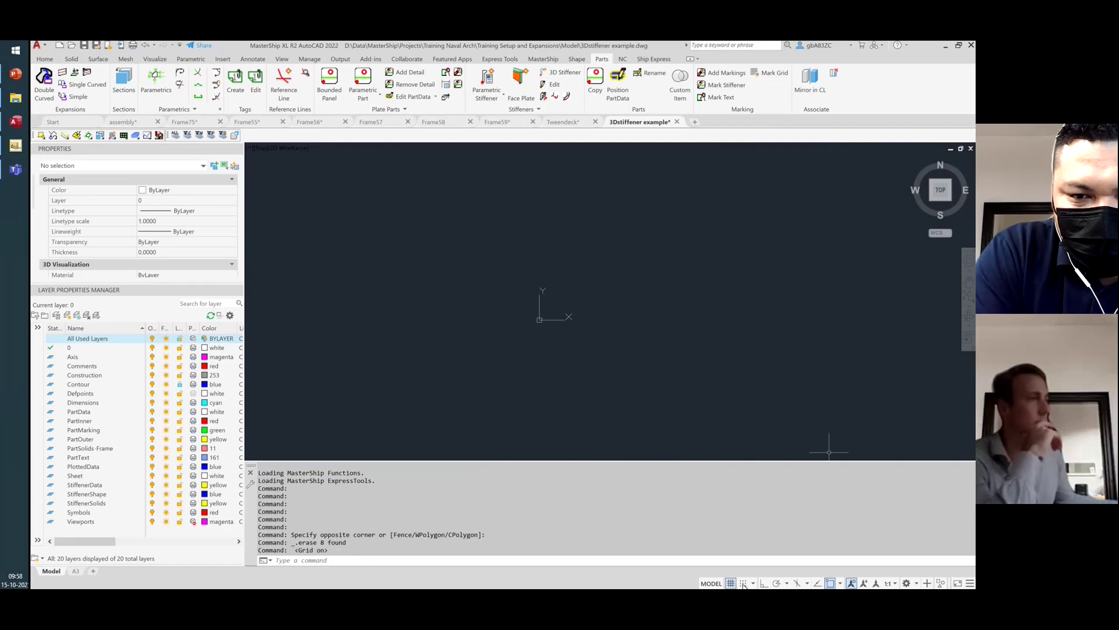
{"action": "scroll", "coordinate": [583, 342], "scroll_direction": "up", "scroll_amount": 2}
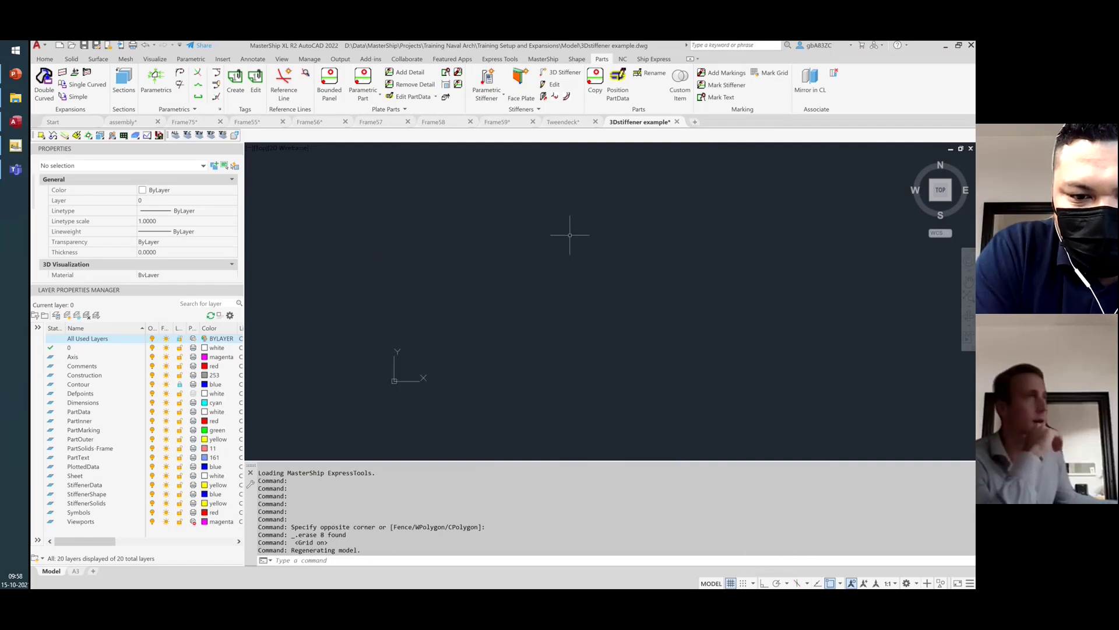
Display the Shape surface from the Hullshape database in the empty drawing
{"action": "left_click", "coordinate": [555, 60]}
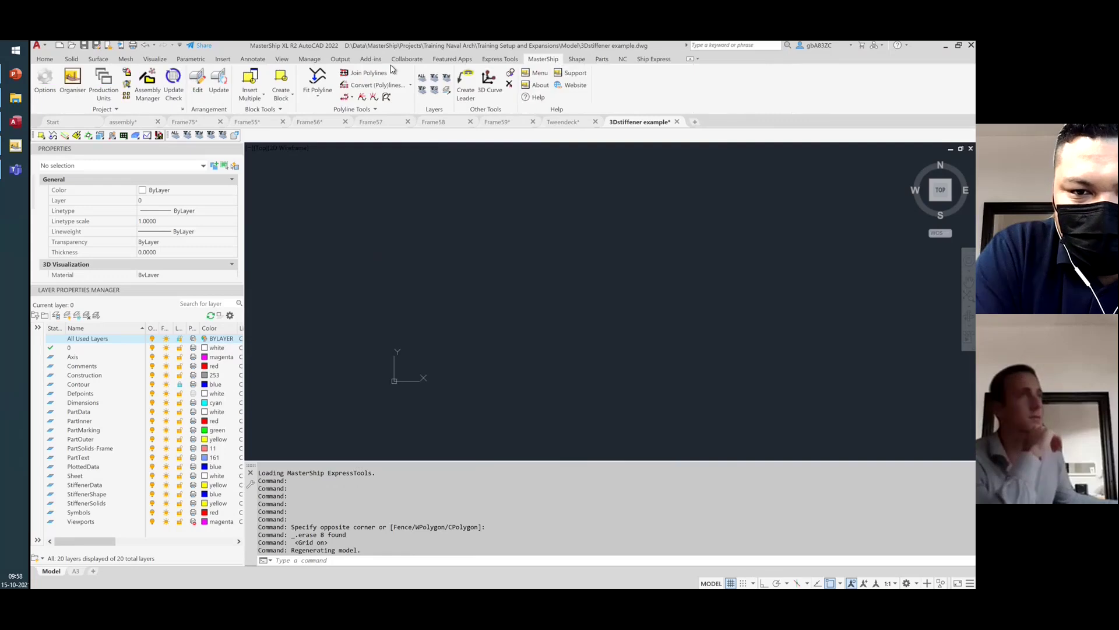
{"action": "left_click", "coordinate": [579, 60]}
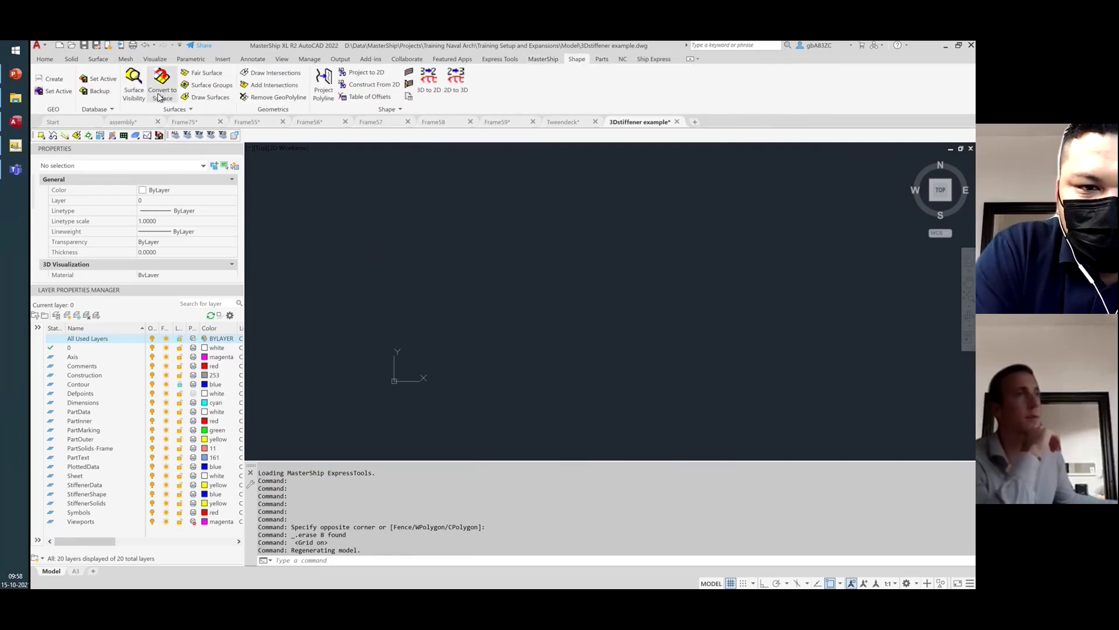
{"action": "left_click", "coordinate": [130, 93]}
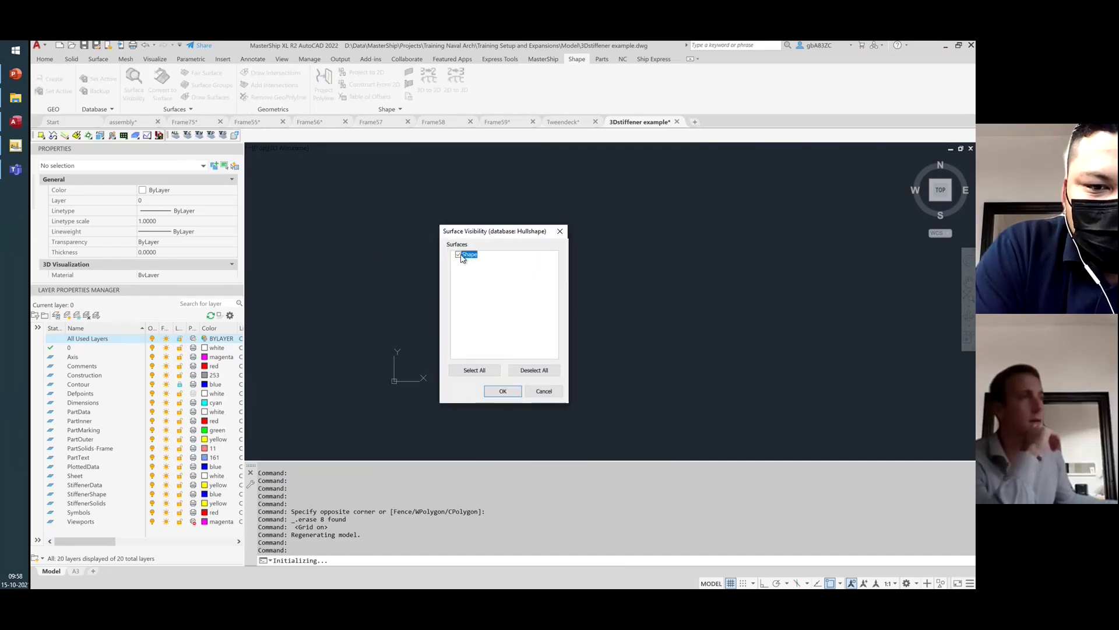
{"action": "left_click", "coordinate": [503, 390]}
{"action": "scroll", "coordinate": [455, 320], "scroll_direction": "down", "scroll_amount": 2}
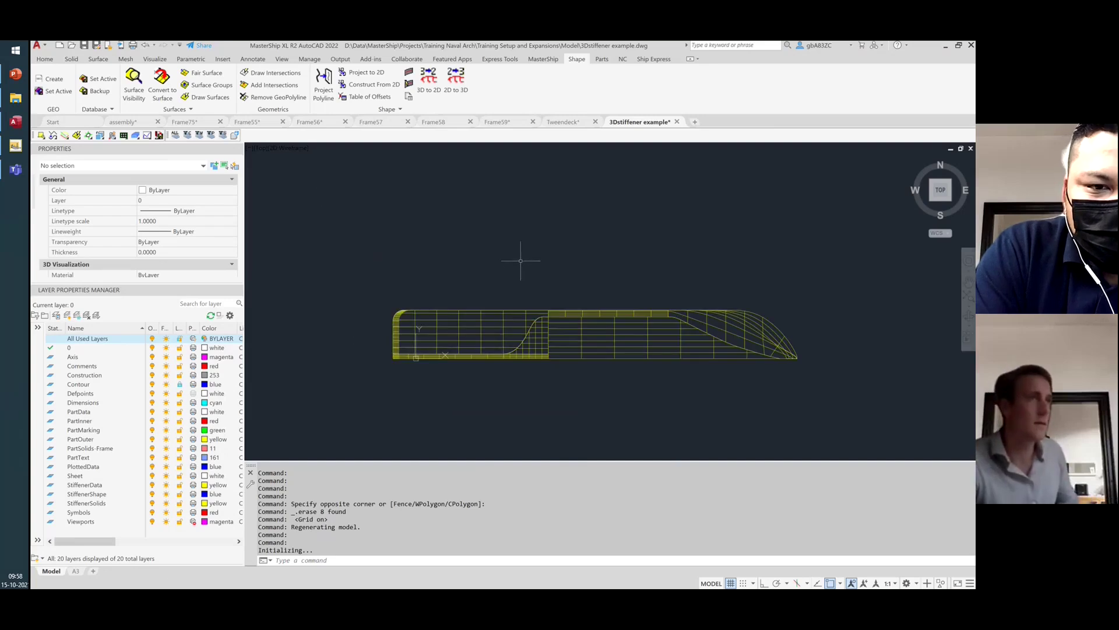
Draw the Shape surface of the Hullshape database in 3D and erase its aft surfaces, keeping the forward hull
{"action": "left_click", "coordinate": [205, 97]}
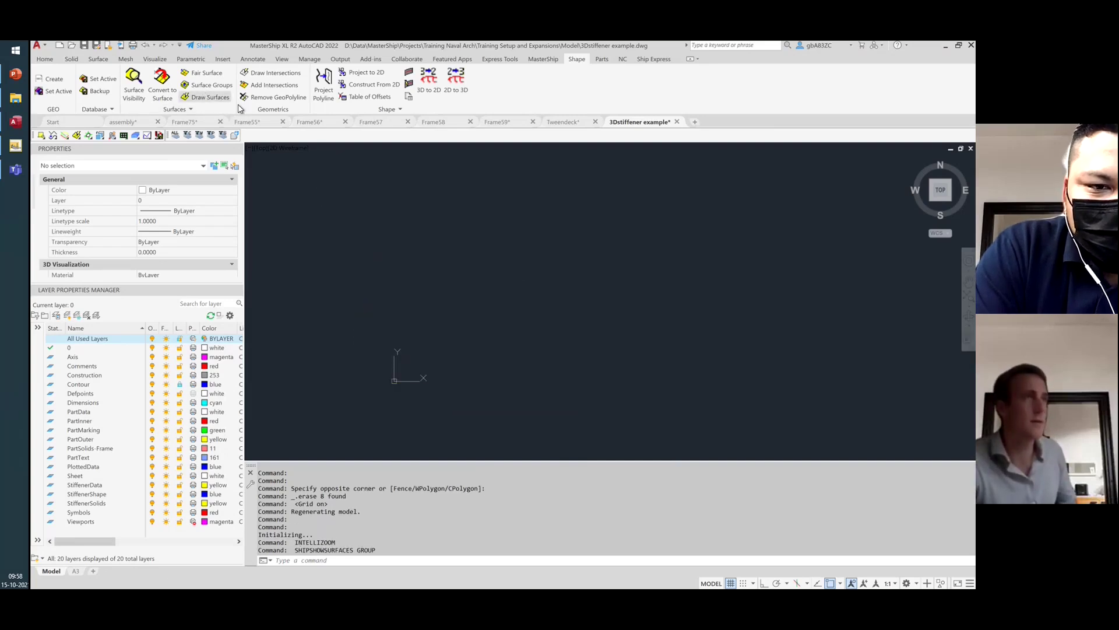
{"action": "left_click", "coordinate": [490, 417]}
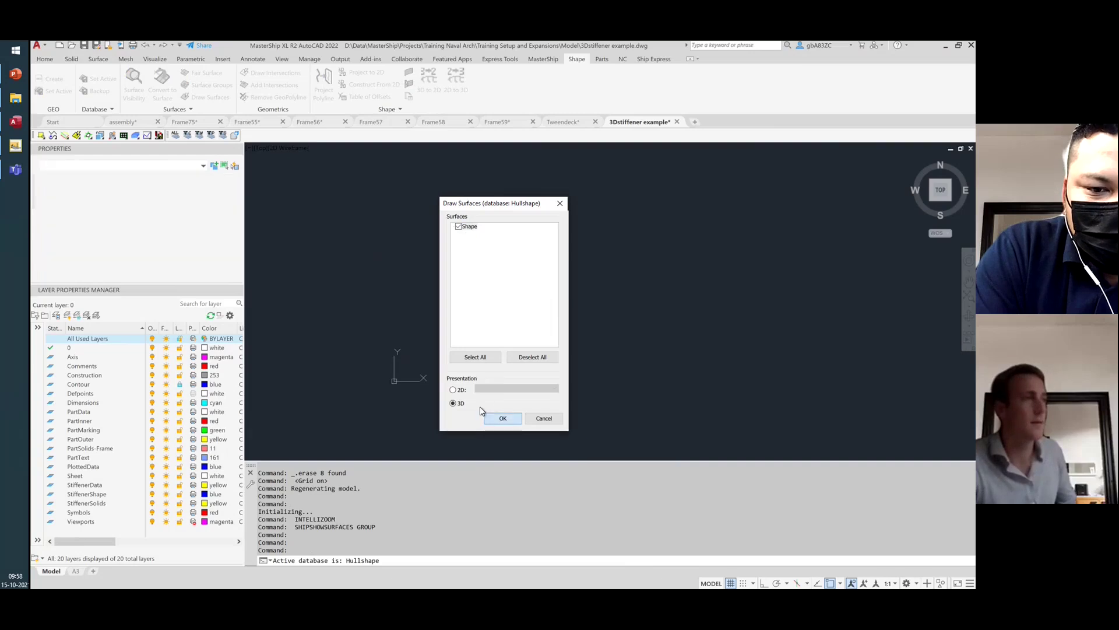
{"action": "left_click", "coordinate": [600, 437]}
{"action": "left_click", "coordinate": [363, 273]}
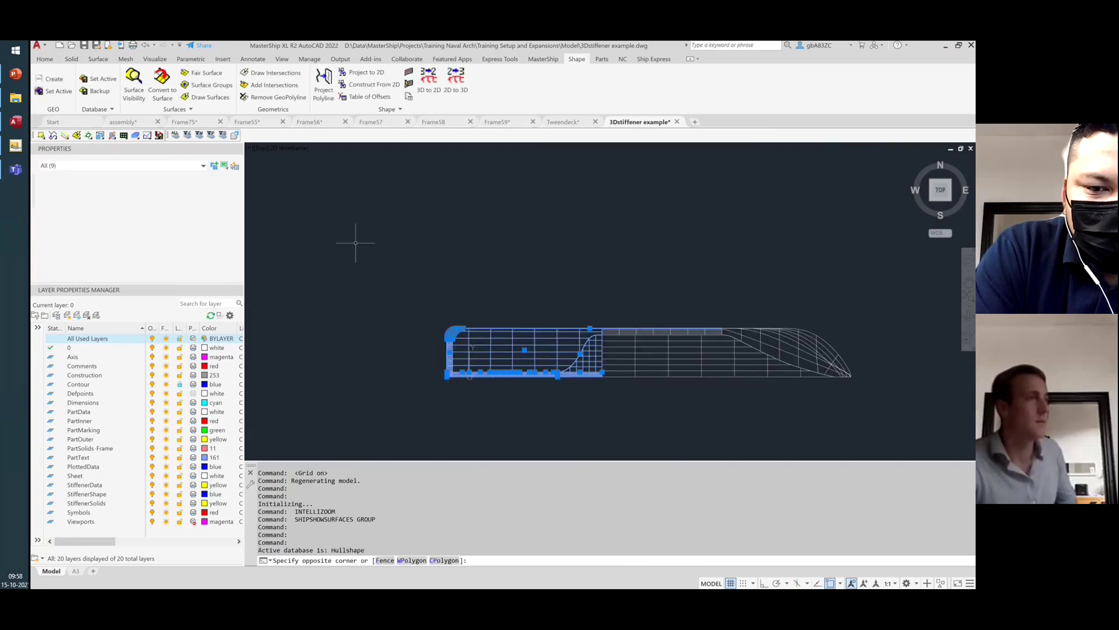
{"action": "left_click", "coordinate": [571, 430]}
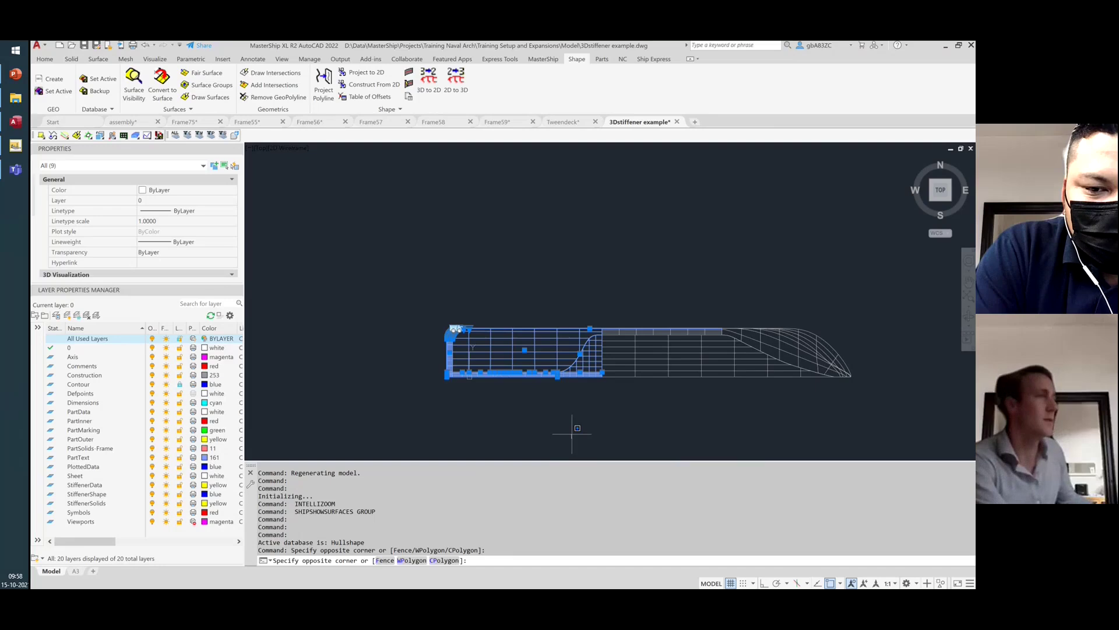
{"action": "key", "text": "Delete"}
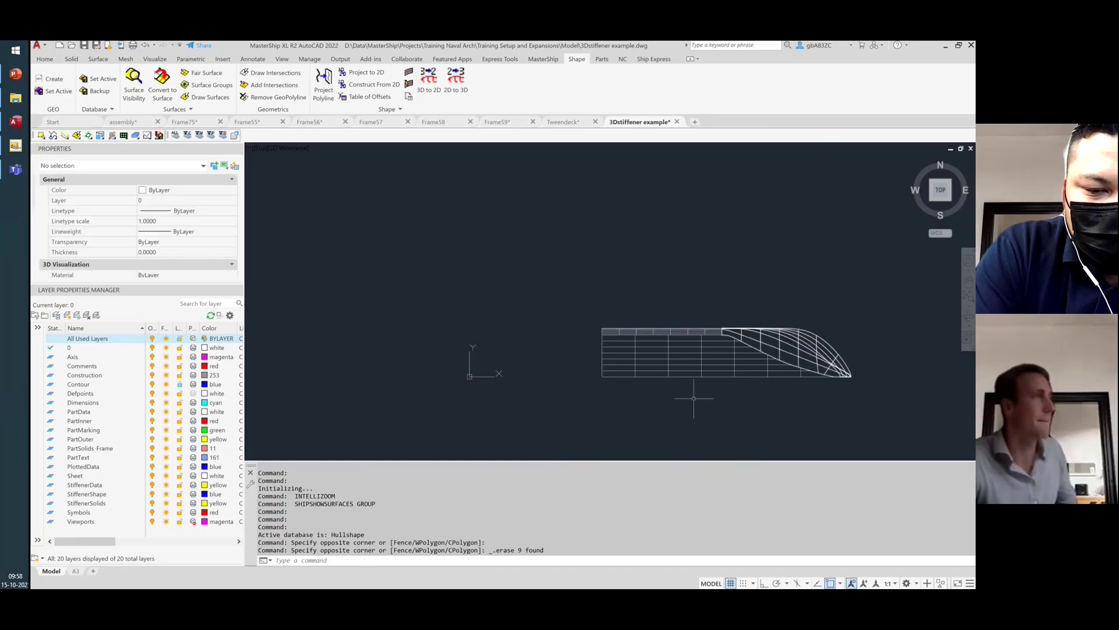
Display the forward hull in the Shaded with edges style and examine the bow's shape in 3D
{"action": "left_click", "coordinate": [300, 150]}
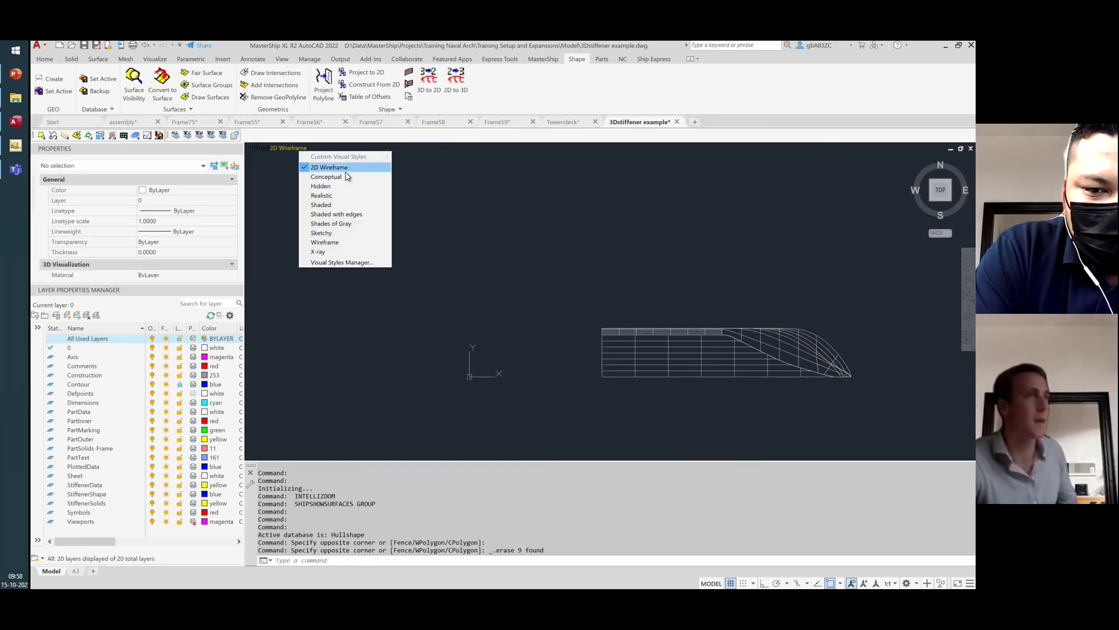
{"action": "left_click", "coordinate": [344, 215]}
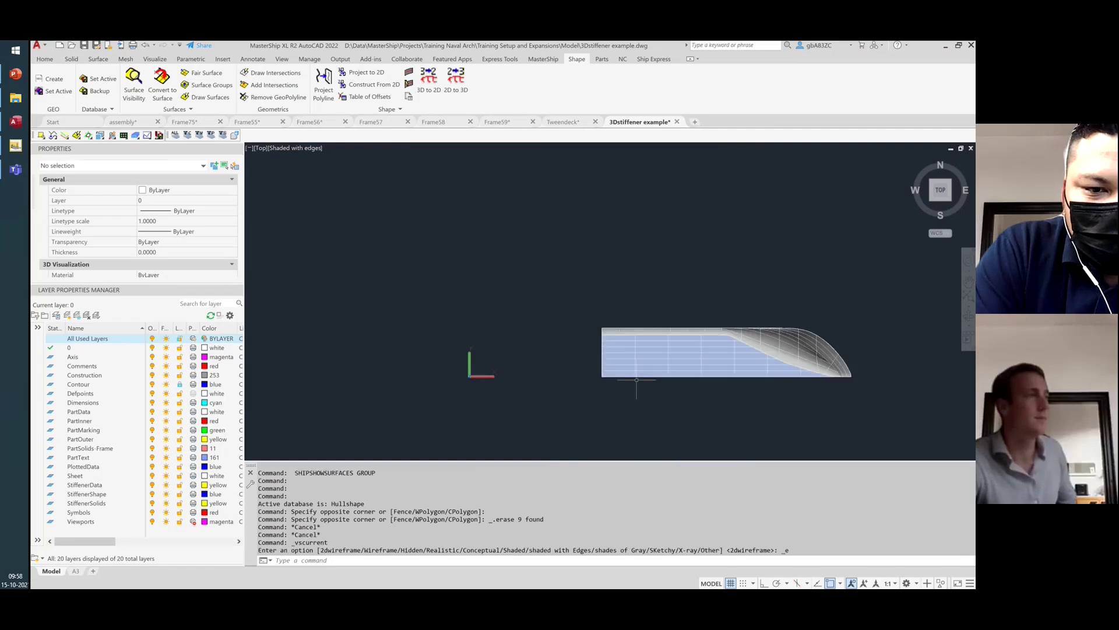
{"action": "mouse_move", "coordinate": [732, 418]}
{"action": "middle_mouse_down", "text": "shift"}
{"action": "mouse_move", "coordinate": [840, 320]}
{"action": "mouse_move", "coordinate": [811, 334]}
{"action": "middle_mouse_up", "text": "shift"}
{"action": "scroll", "coordinate": [811, 334], "scroll_direction": "up", "scroll_amount": 3}
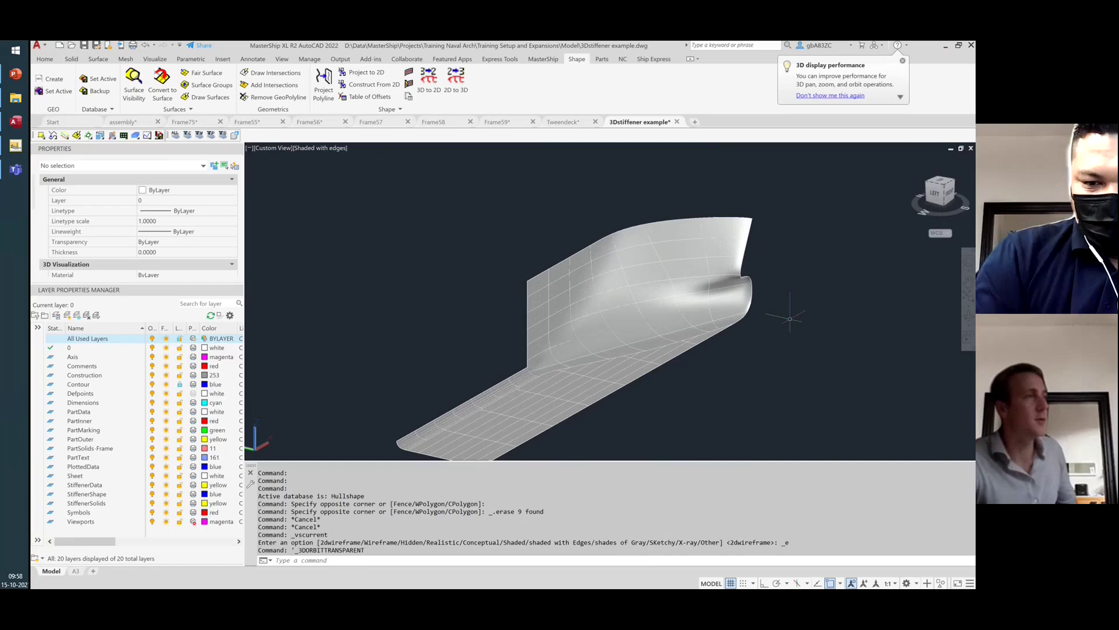
{"action": "scroll", "coordinate": [816, 309], "scroll_direction": "up", "scroll_amount": 2}
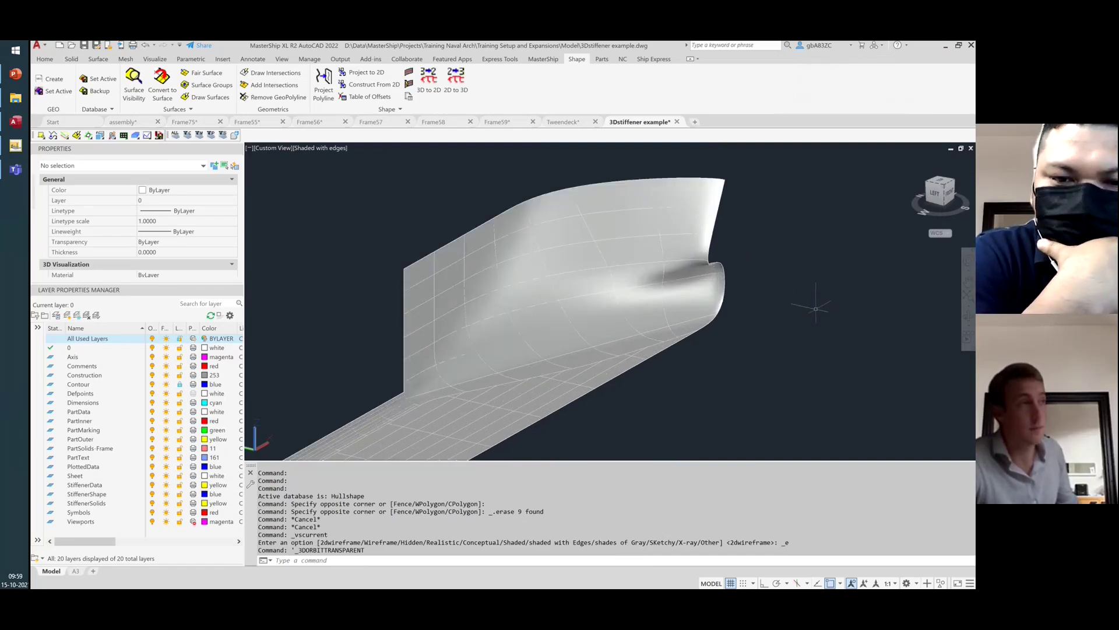
{"action": "scroll", "coordinate": [816, 309], "scroll_direction": "down", "scroll_amount": 5}
Close the 3Dstiffener example drawing without saving and open ShellExpansion.dwg from the Training Setup and Expansions folder
{"action": "left_click", "coordinate": [677, 122]}
{"action": "left_click", "coordinate": [530, 346]}
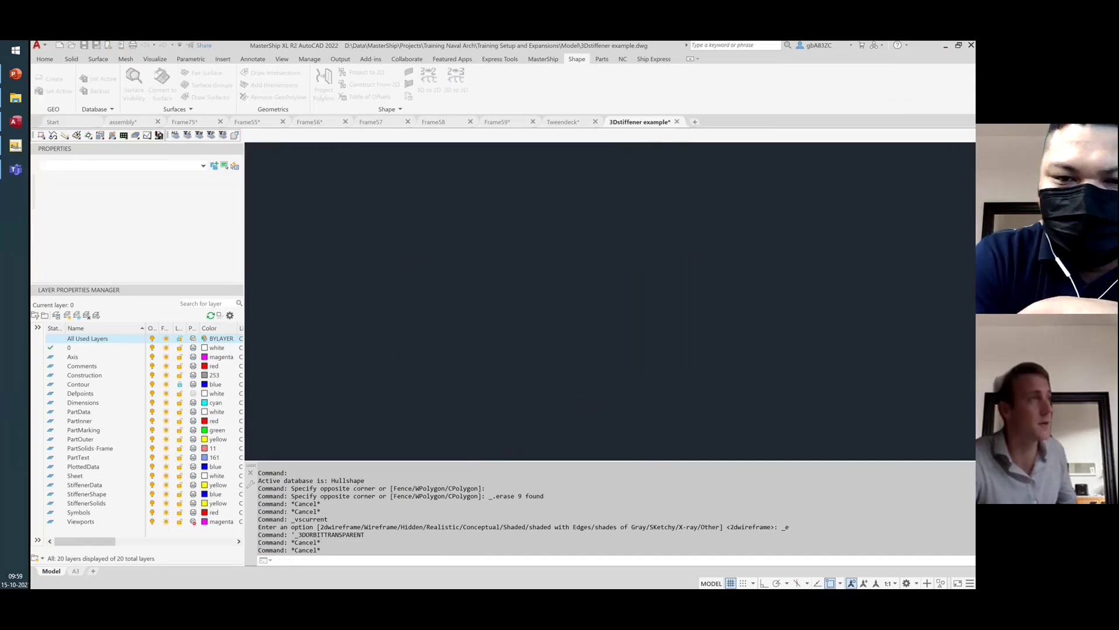
{"action": "left_click", "coordinate": [71, 46]}
{"action": "left_click", "coordinate": [615, 63]}
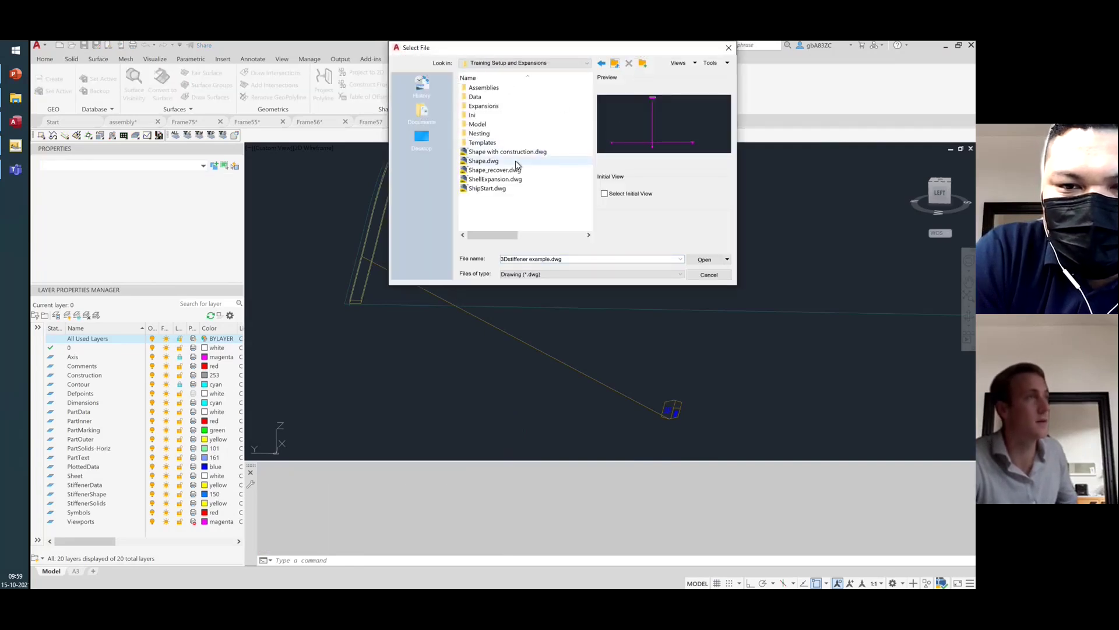
{"action": "left_click", "coordinate": [497, 180]}
{"action": "left_click", "coordinate": [705, 260]}
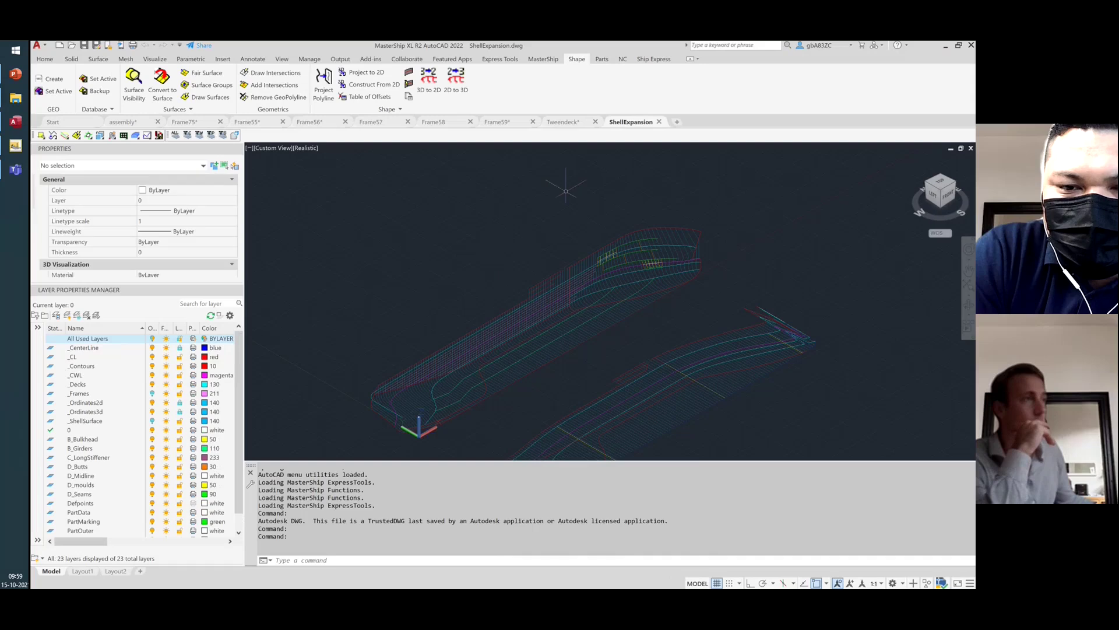
Examine the seams and frames near the bow of the shell expansion and select the upper D_Seams 3D polyline
{"action": "scroll", "coordinate": [576, 300], "scroll_direction": "up", "scroll_amount": 6}
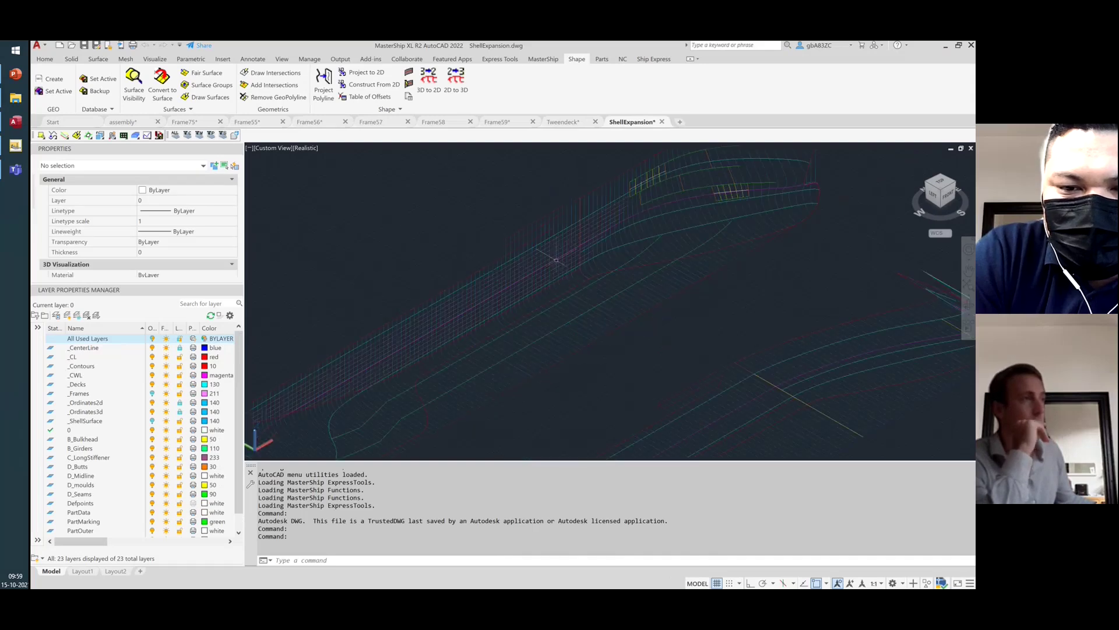
{"action": "scroll", "coordinate": [593, 245], "scroll_direction": "down", "scroll_amount": 4}
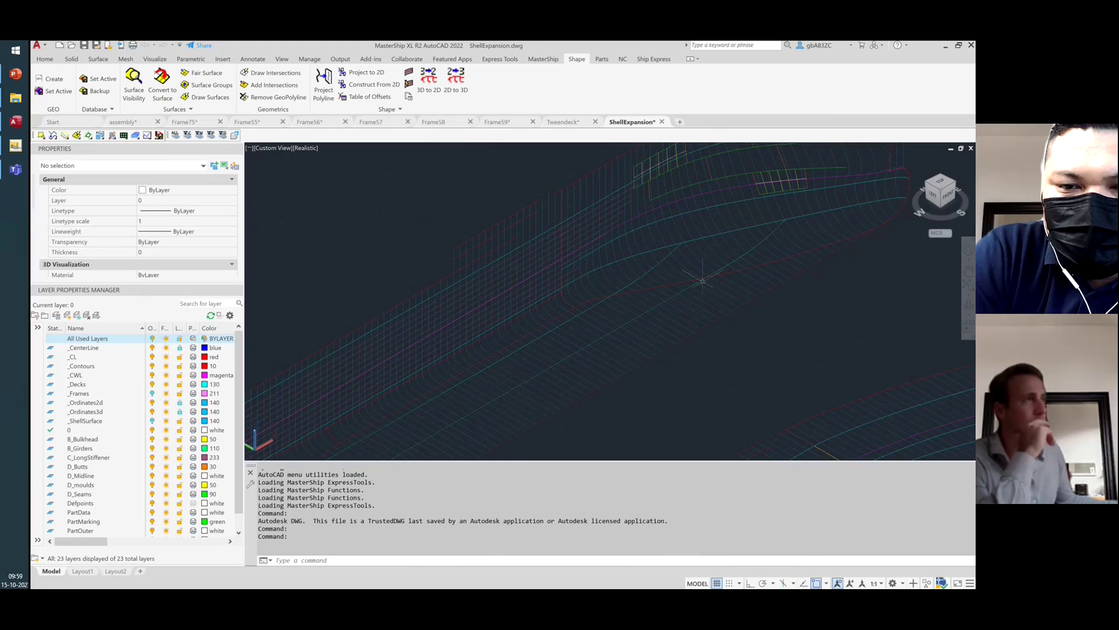
{"action": "scroll", "coordinate": [704, 265], "scroll_direction": "down", "scroll_amount": 3}
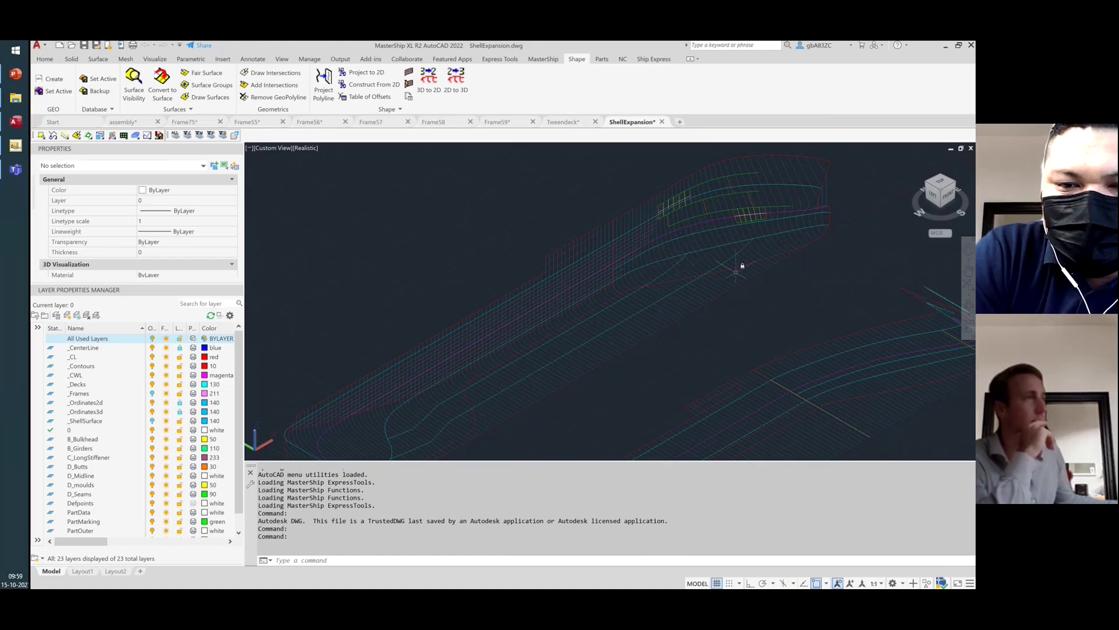
{"action": "scroll", "coordinate": [697, 194], "scroll_direction": "up", "scroll_amount": 5}
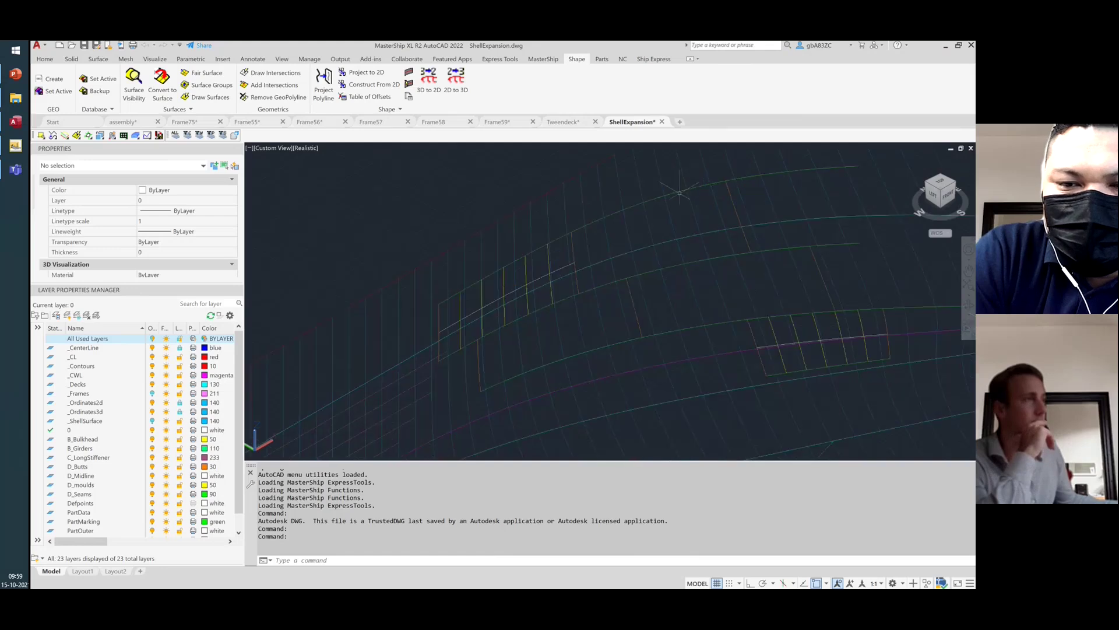
{"action": "left_click", "coordinate": [673, 196]}
{"action": "left_click", "coordinate": [669, 182]}
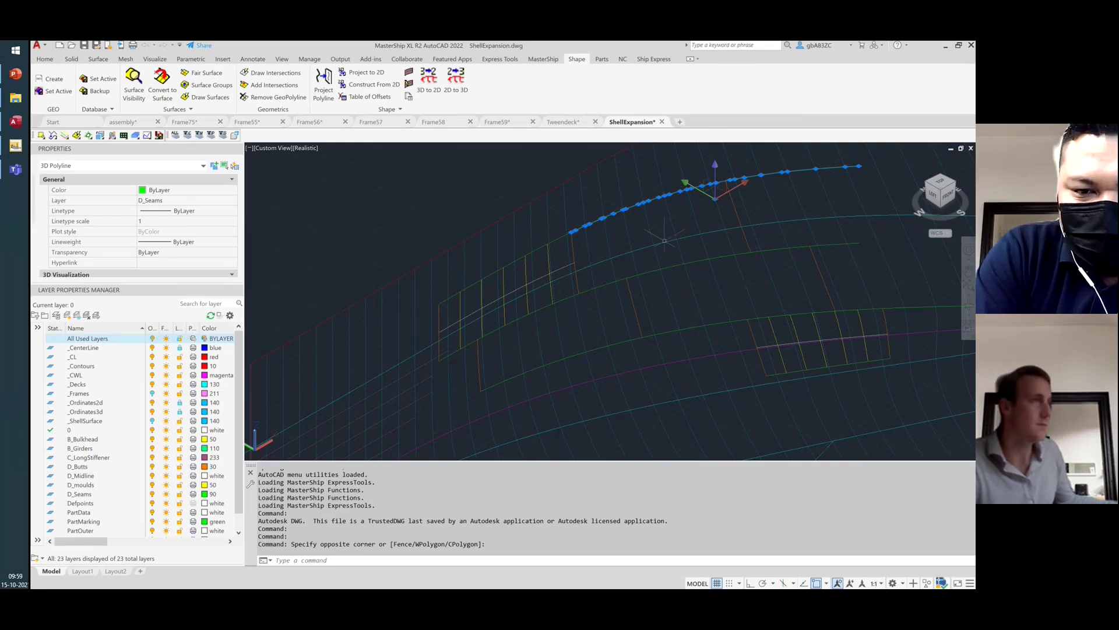
{"action": "left_click", "coordinate": [602, 59]}
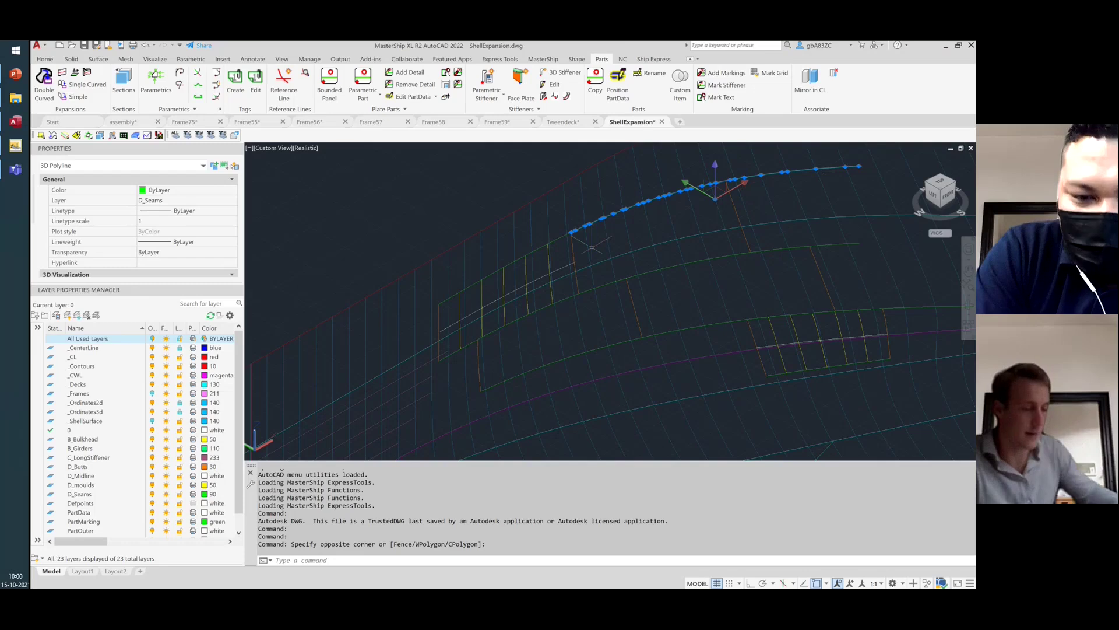
{"action": "type", "text": "co"}
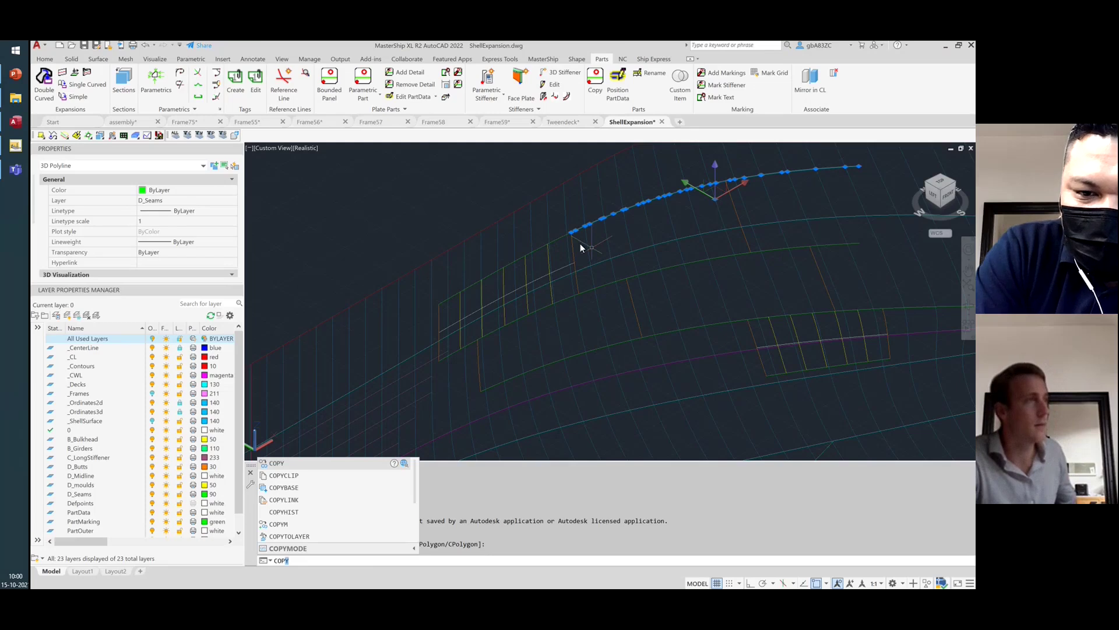
{"action": "key", "text": "Return"}
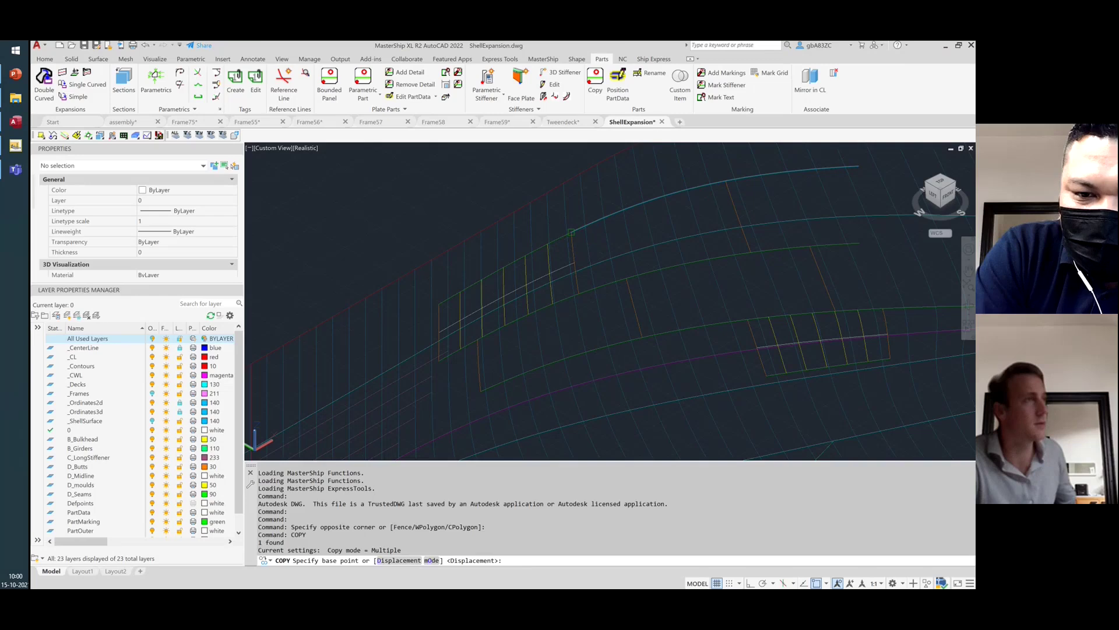
{"action": "left_click", "coordinate": [571, 232]}
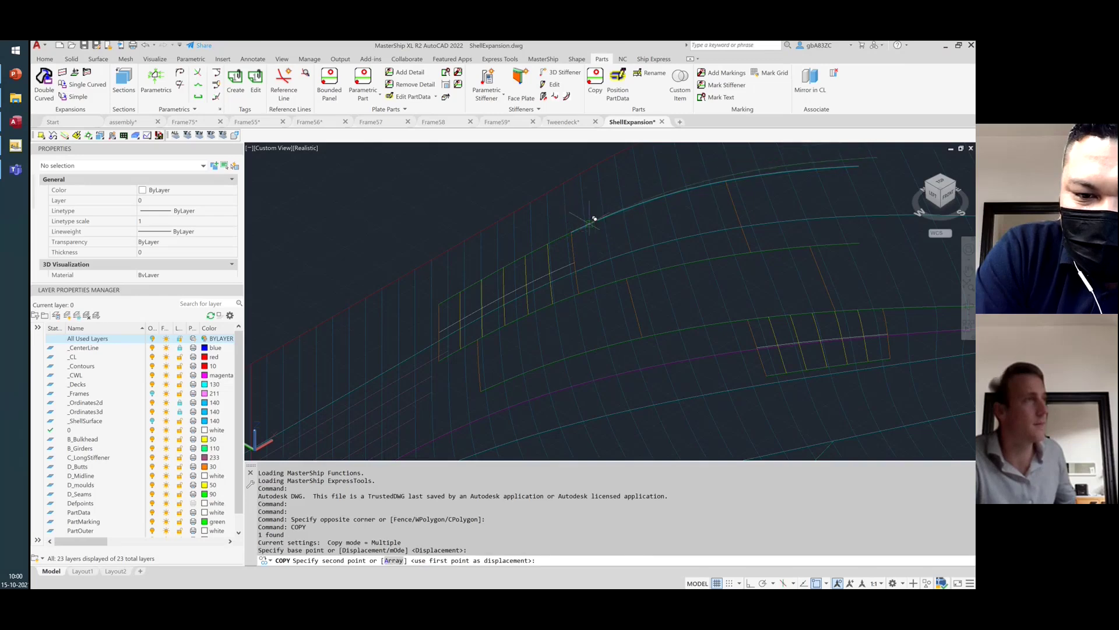
{"action": "scroll", "coordinate": [589, 221], "scroll_direction": "up", "scroll_amount": 3}
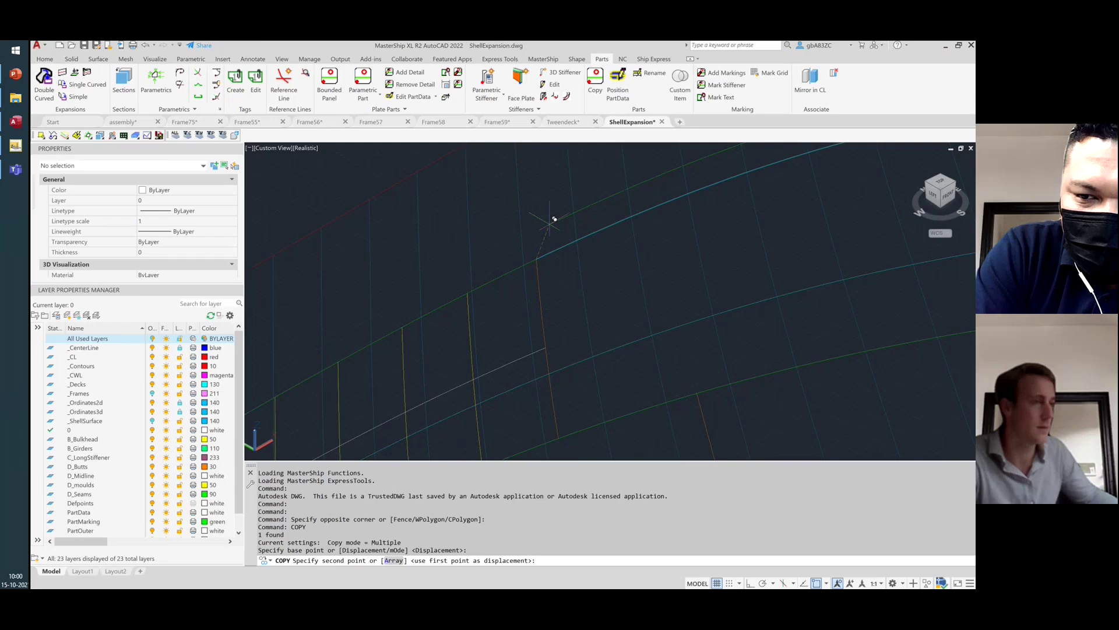
{"action": "key", "text": "Escape"}
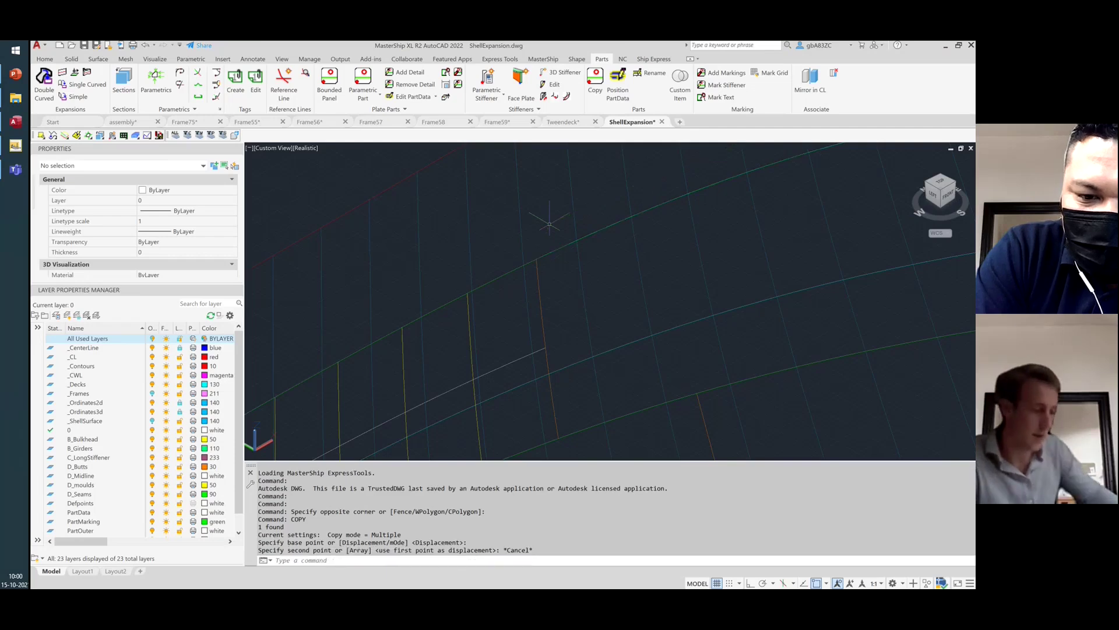
Copy the upper bow seam polyline with a displacement of 0,-100,150
{"action": "key", "text": "Return"}
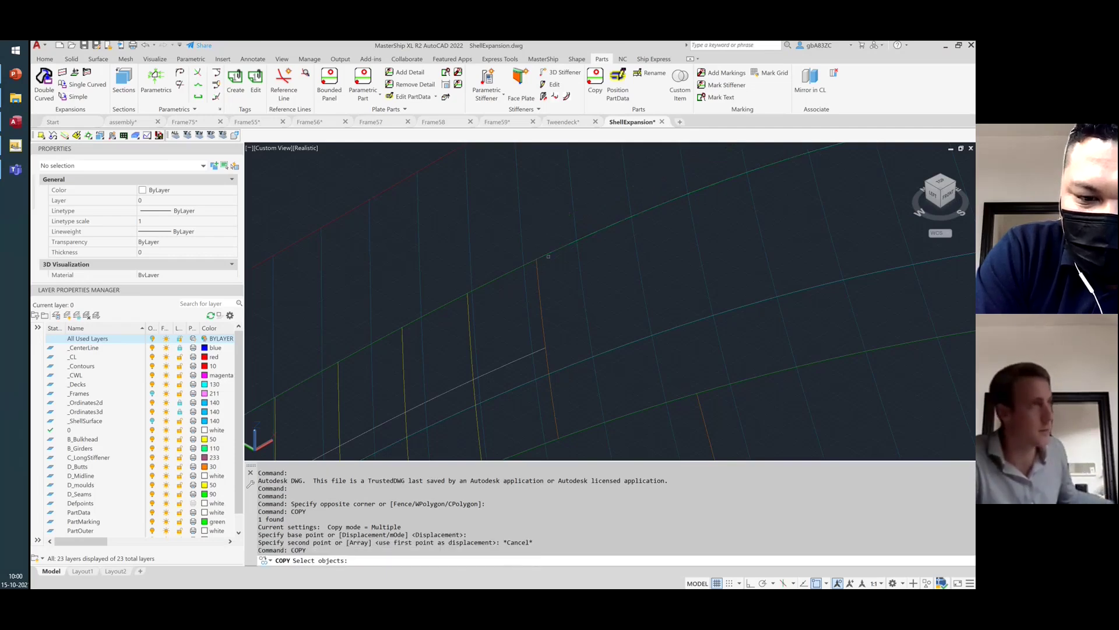
{"action": "left_click", "coordinate": [546, 255]}
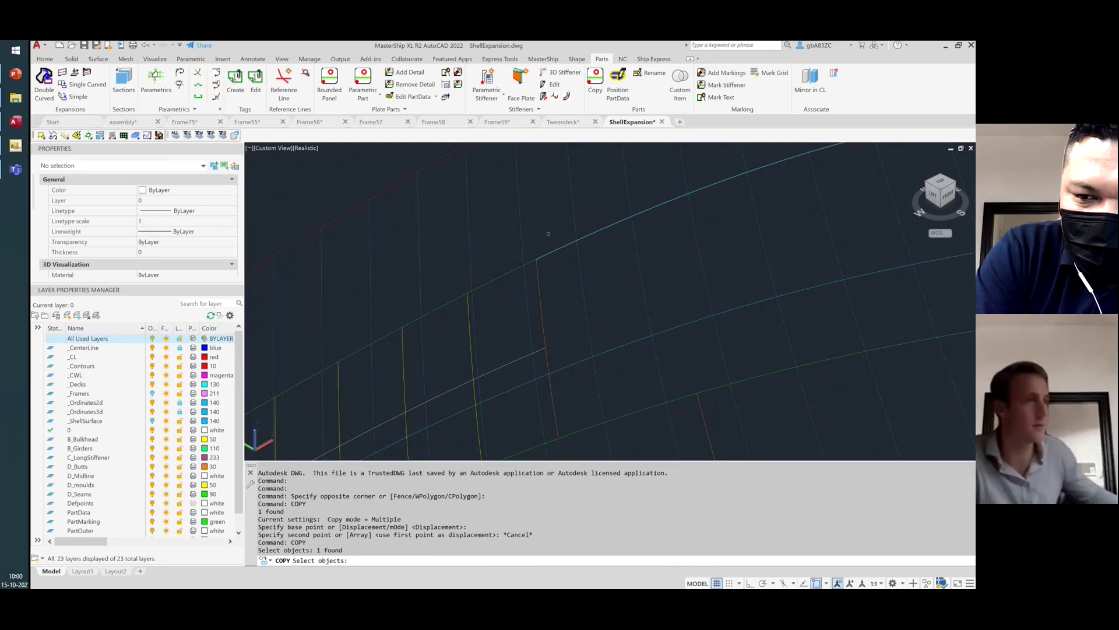
{"action": "key", "text": "Return"}
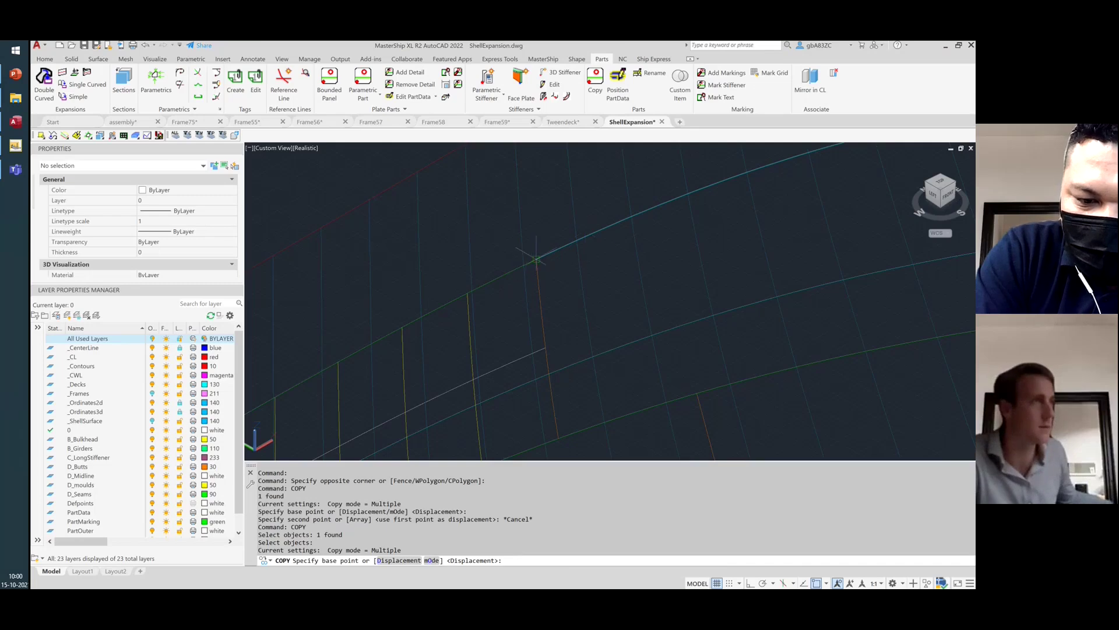
{"action": "key", "text": "Return"}
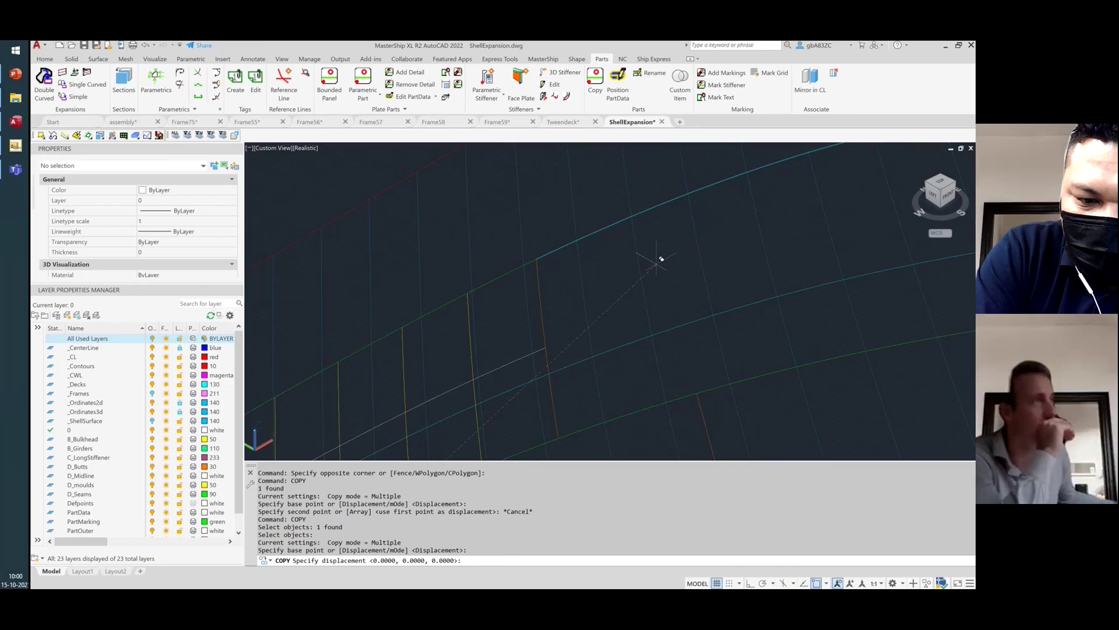
{"action": "scroll", "coordinate": [653, 259], "scroll_direction": "down", "scroll_amount": 3}
{"action": "scroll", "coordinate": [625, 261], "scroll_direction": "up", "scroll_amount": 2}
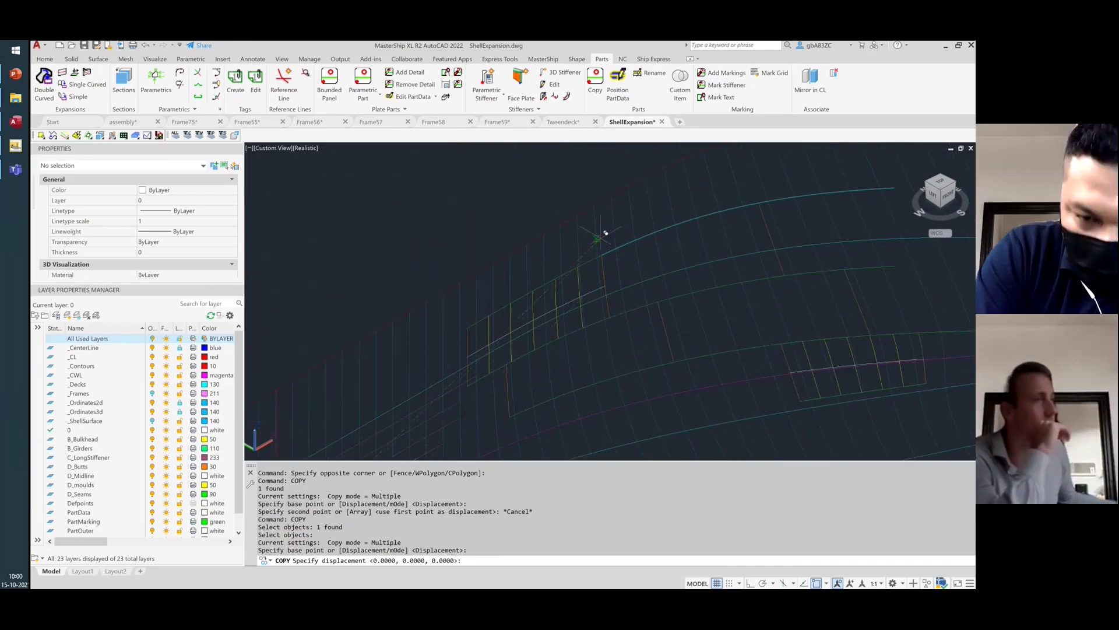
{"action": "type", "text": "1"}
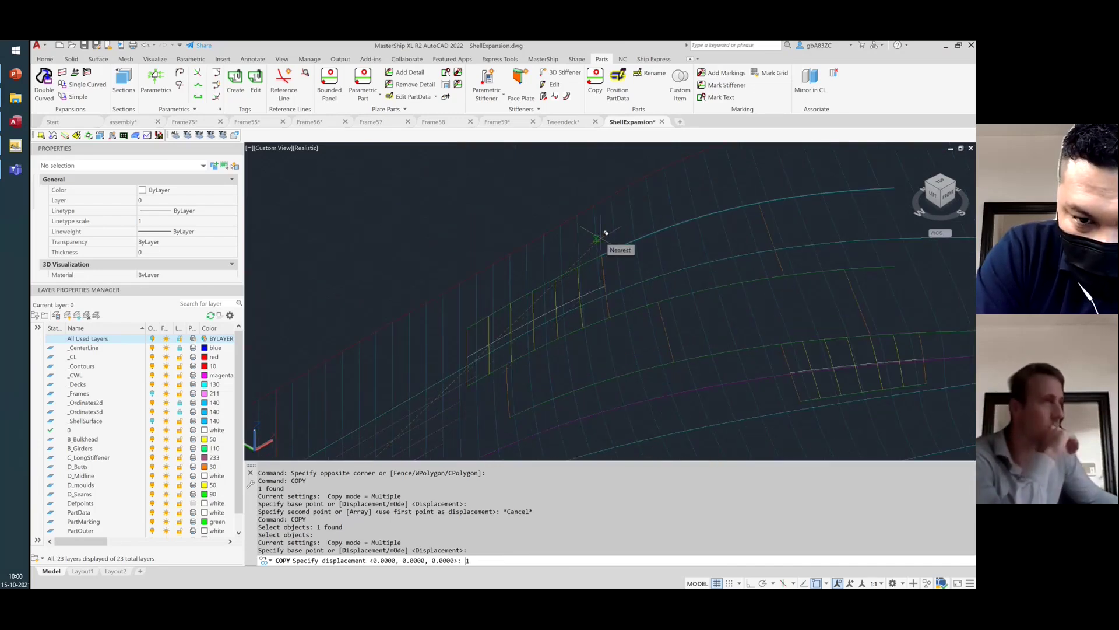
{"action": "key", "text": "BackSpace"}
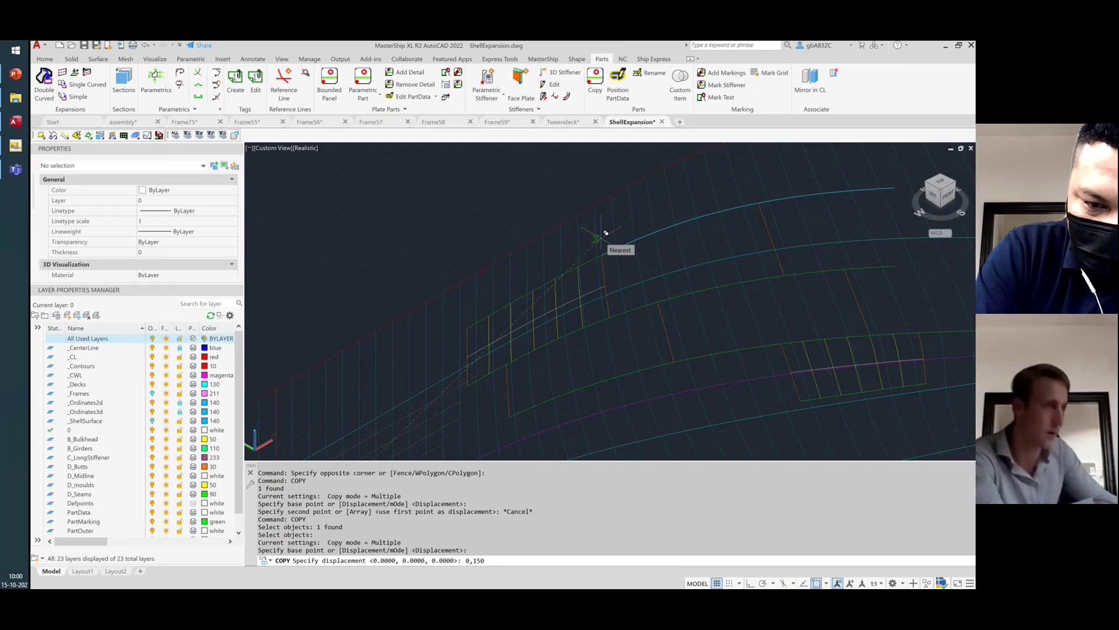
{"action": "key", "text": "BackSpace"}
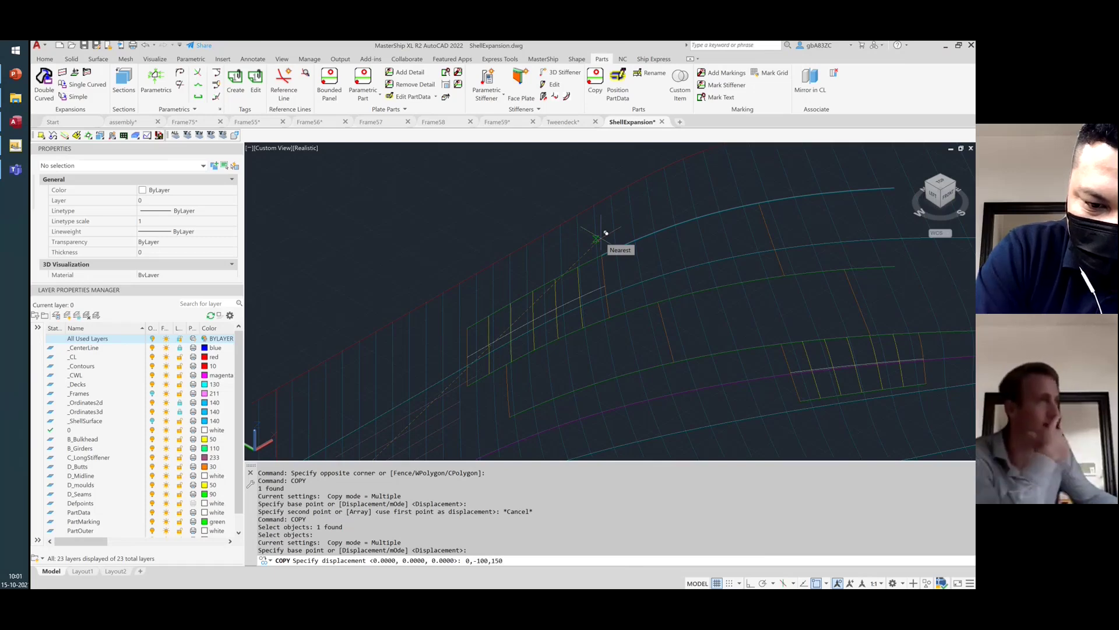
{"action": "key", "text": "Return"}
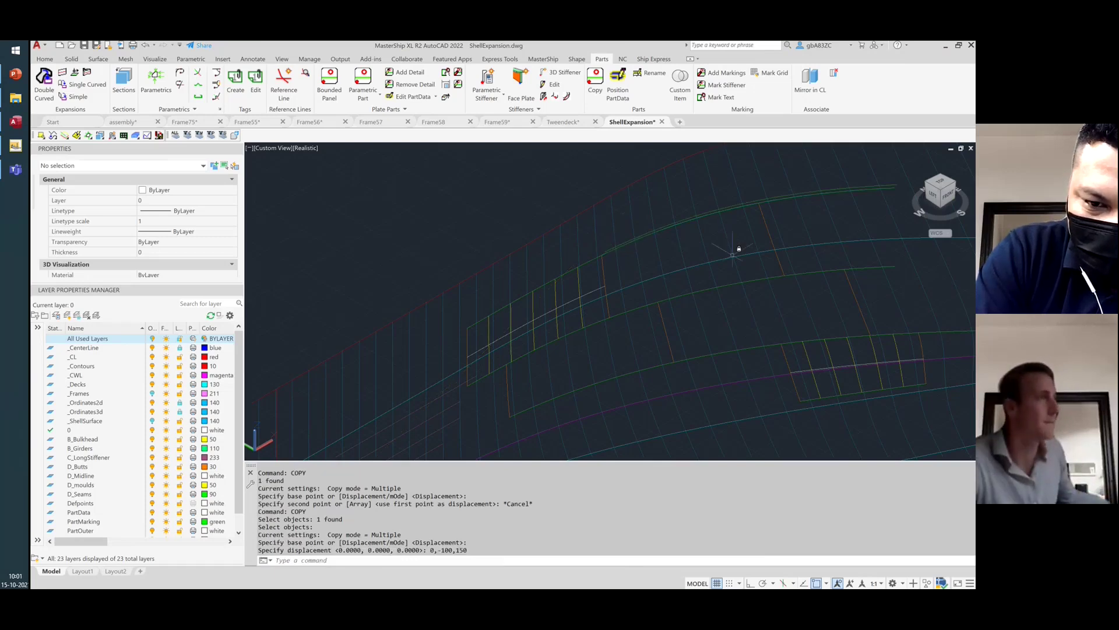
Check the position of the copied seam against the original from the side of the bow
{"action": "middle_click_drag", "start_coordinate": [684, 245], "coordinate": [753, 219], "text": "shift"}
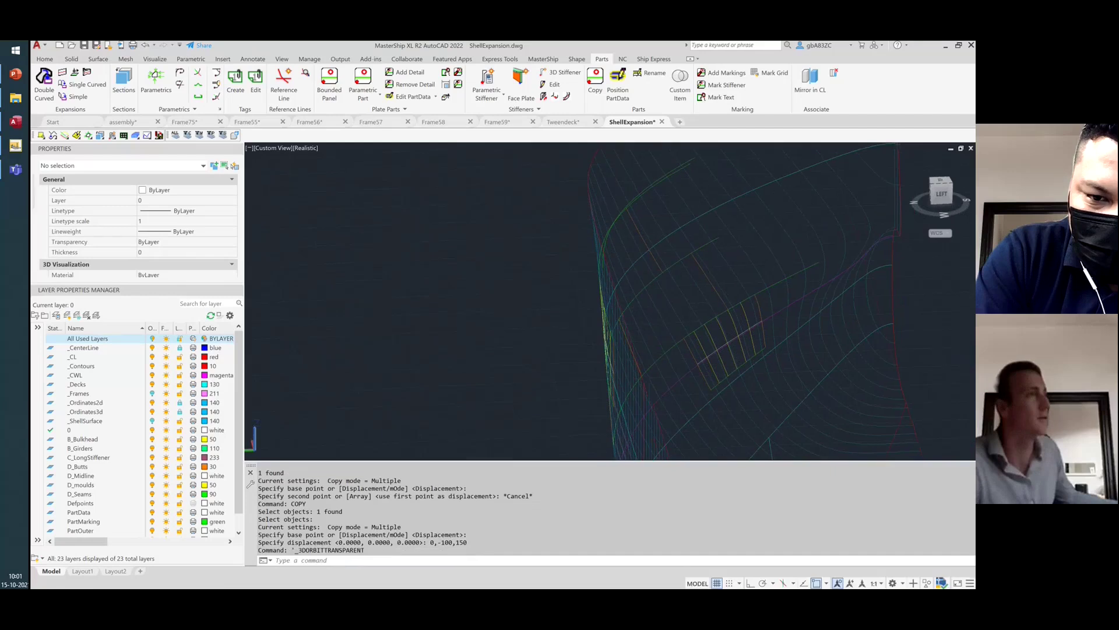
{"action": "left_click", "coordinate": [661, 175]}
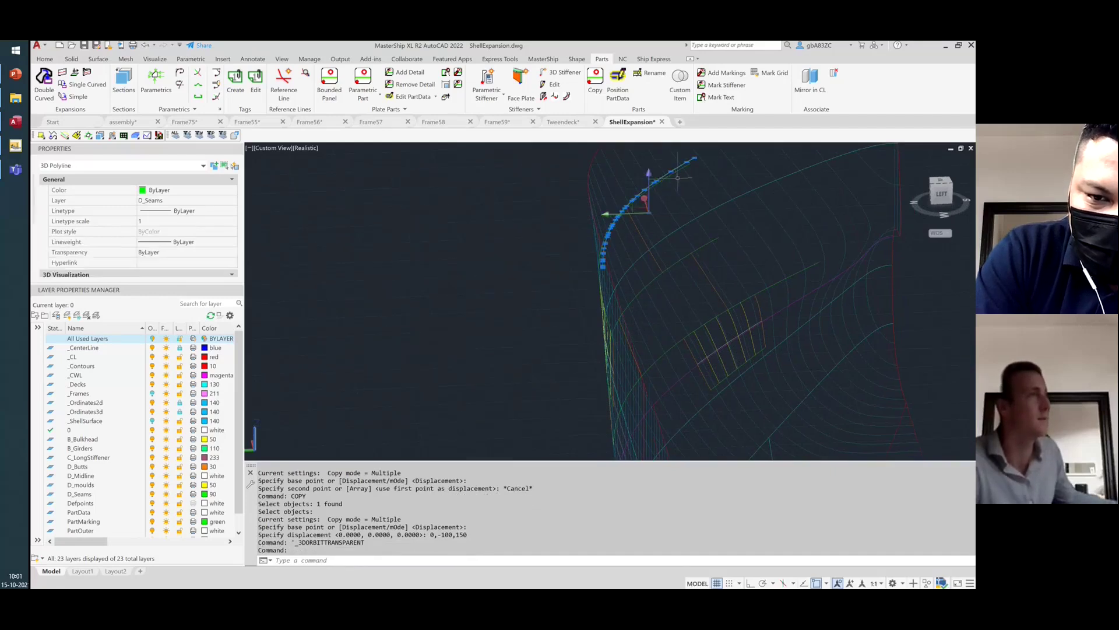
{"action": "key", "text": "Escape"}
{"action": "key", "text": "Escape"}
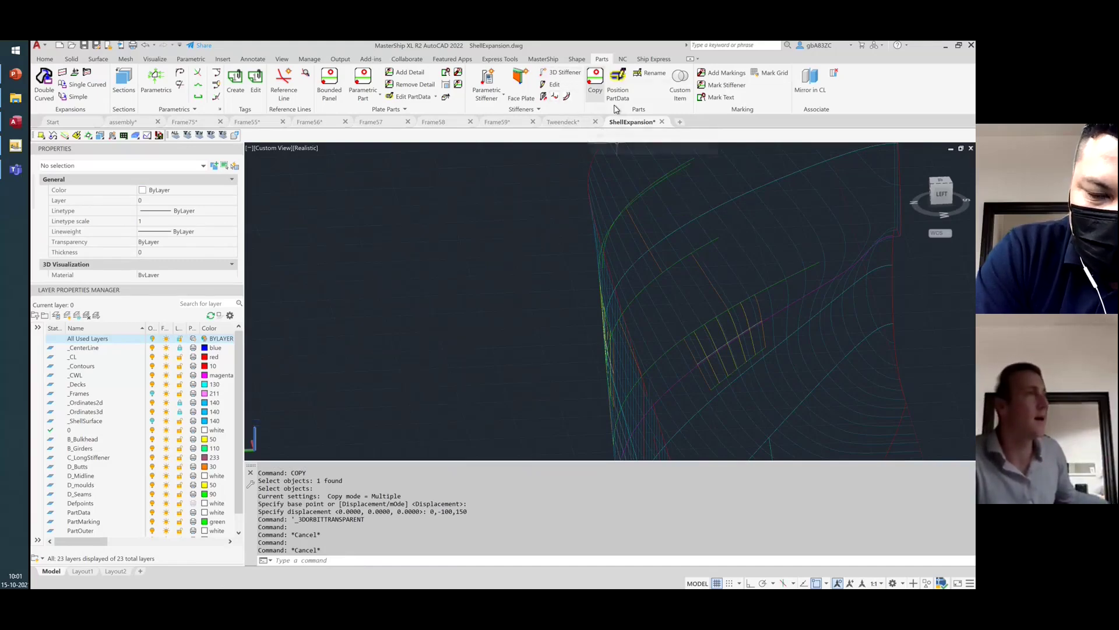
Start a 3D stiffener from the upper bow seam and its offset copy, with start and end gaps of 0 mm
{"action": "left_click", "coordinate": [565, 74]}
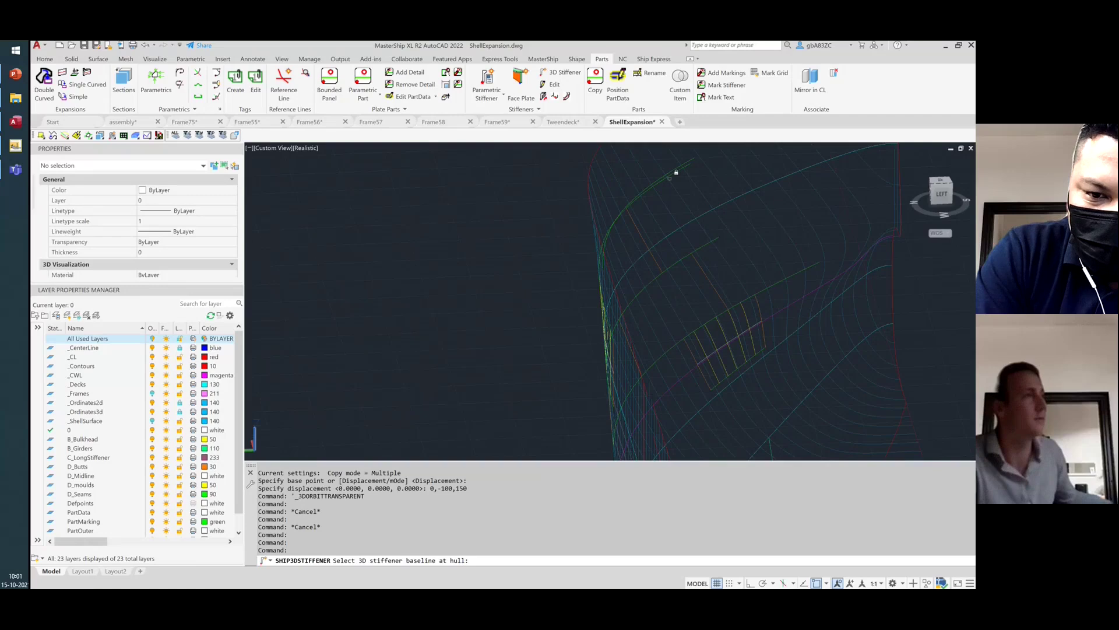
{"action": "left_click", "coordinate": [660, 183]}
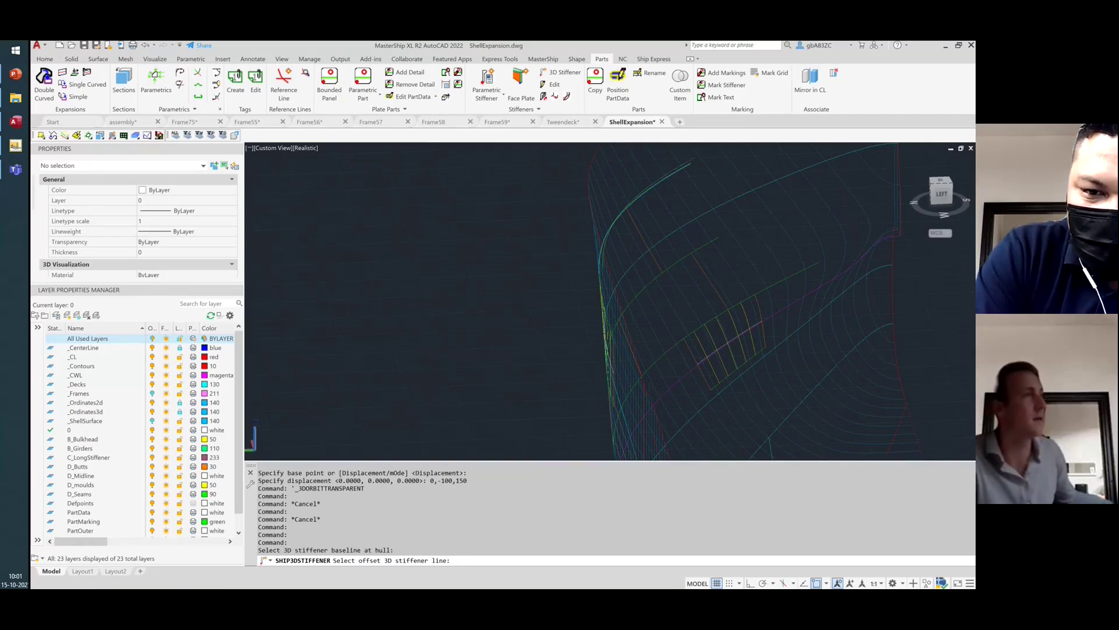
{"action": "left_click", "coordinate": [660, 178]}
{"action": "left_click_drag", "start_coordinate": [584, 181], "coordinate": [377, 181]}
{"action": "double_click", "coordinate": [381, 290]}
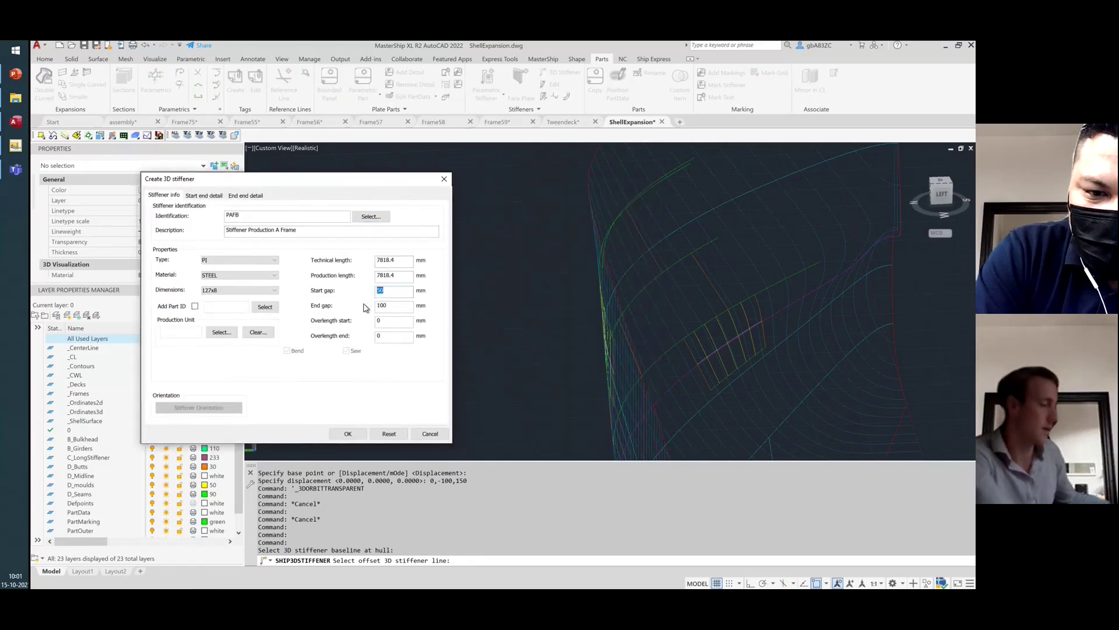
{"action": "type", "text": "0"}
{"action": "key", "text": "Tab"}
{"action": "type", "text": "0"}
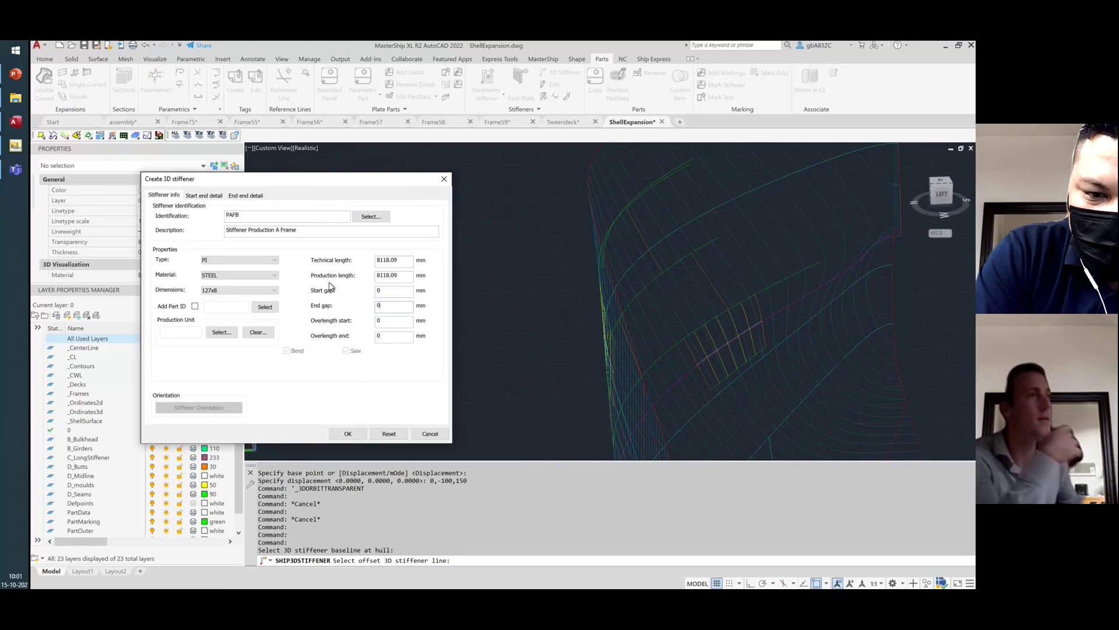
Give the stiffener the HP type and dimensions 160x8x22x6, and create it without reversing its direction
{"action": "left_click", "coordinate": [251, 260]}
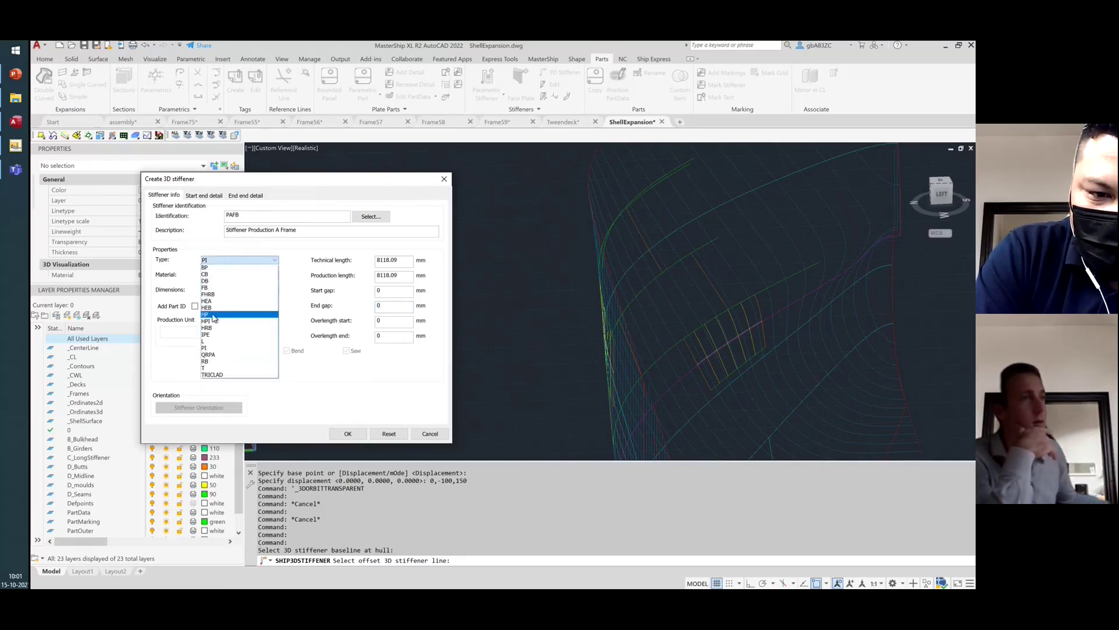
{"action": "left_click", "coordinate": [213, 315]}
{"action": "left_click", "coordinate": [233, 290]}
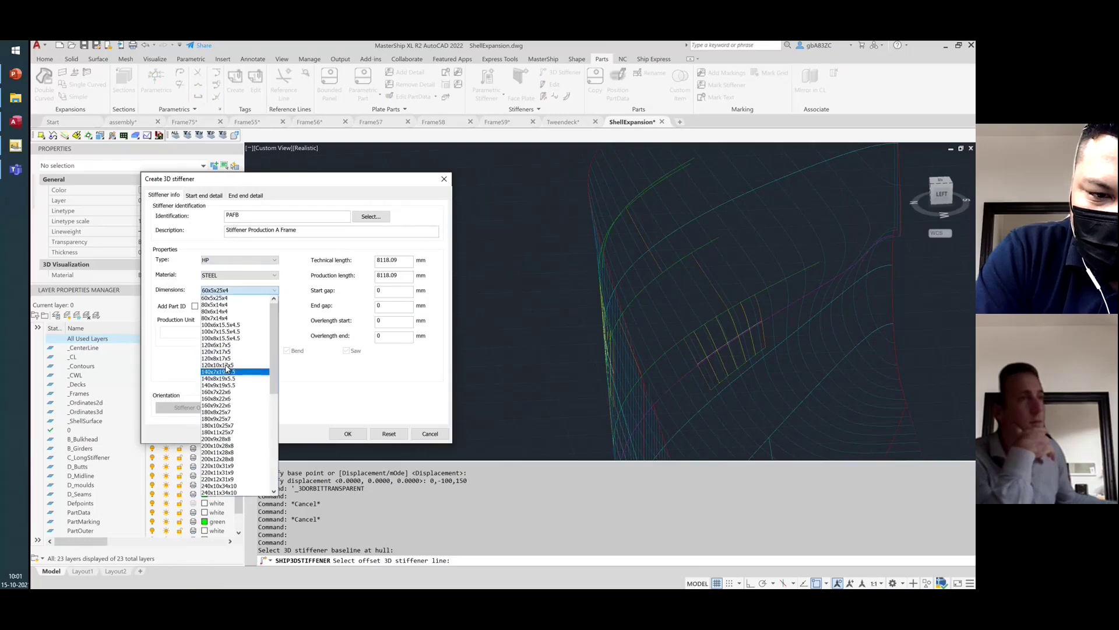
{"action": "left_click", "coordinate": [219, 399]}
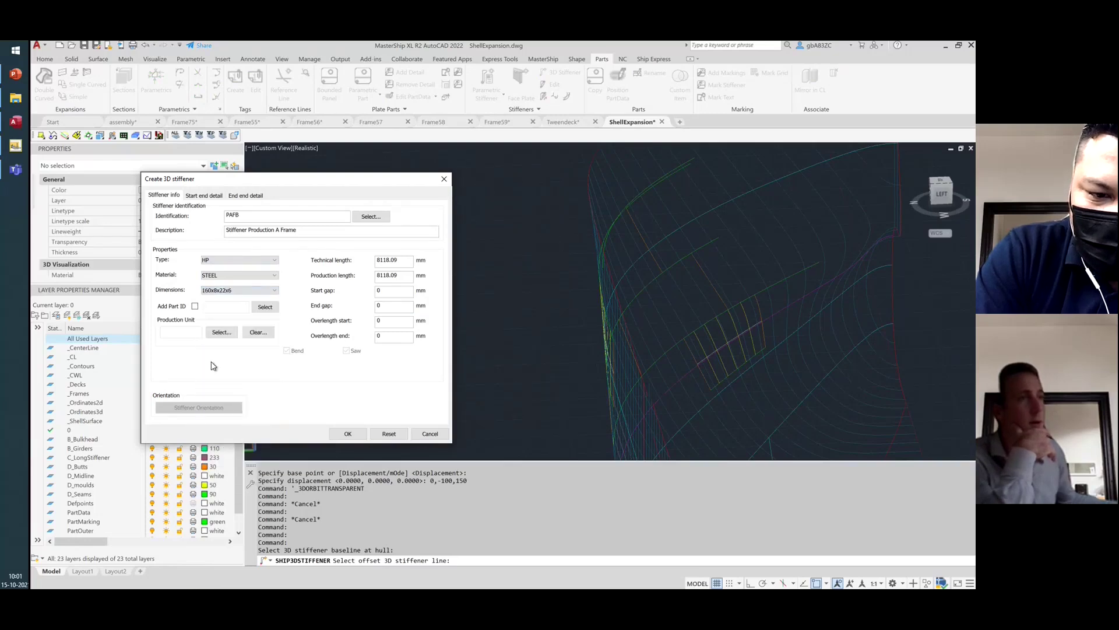
{"action": "left_click", "coordinate": [204, 196]}
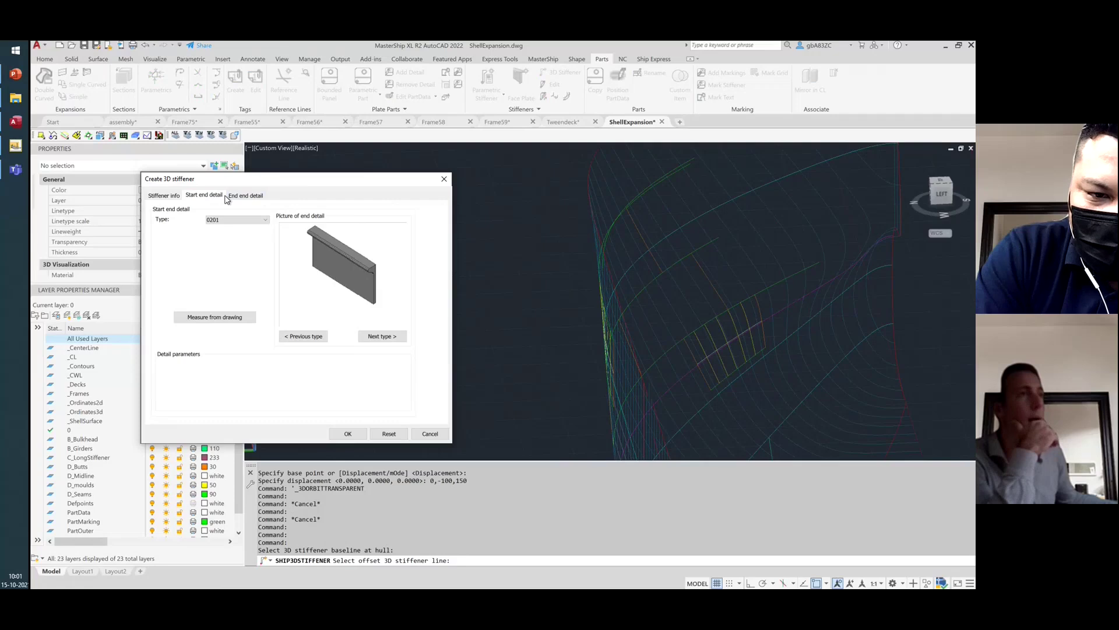
{"action": "left_click", "coordinate": [165, 196]}
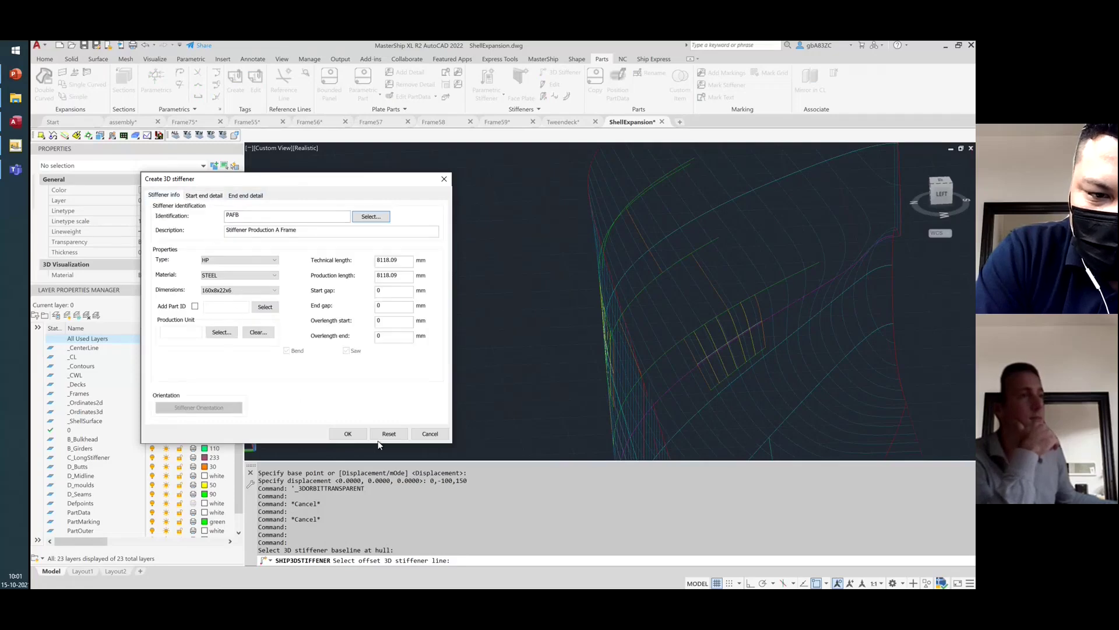
{"action": "left_click", "coordinate": [344, 433]}
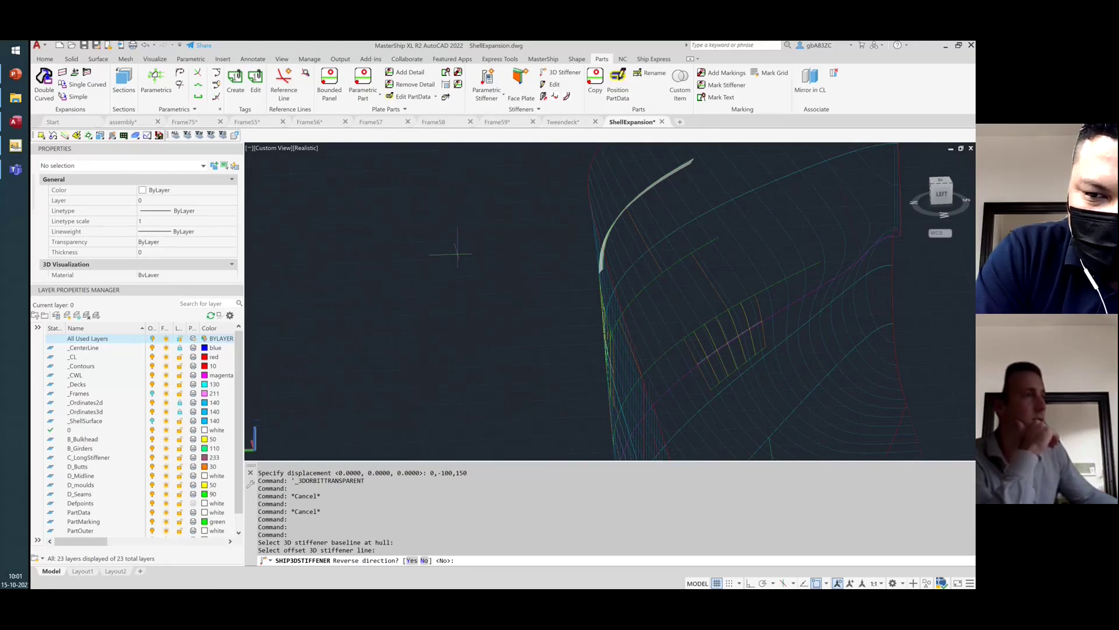
{"action": "key", "text": "Return"}
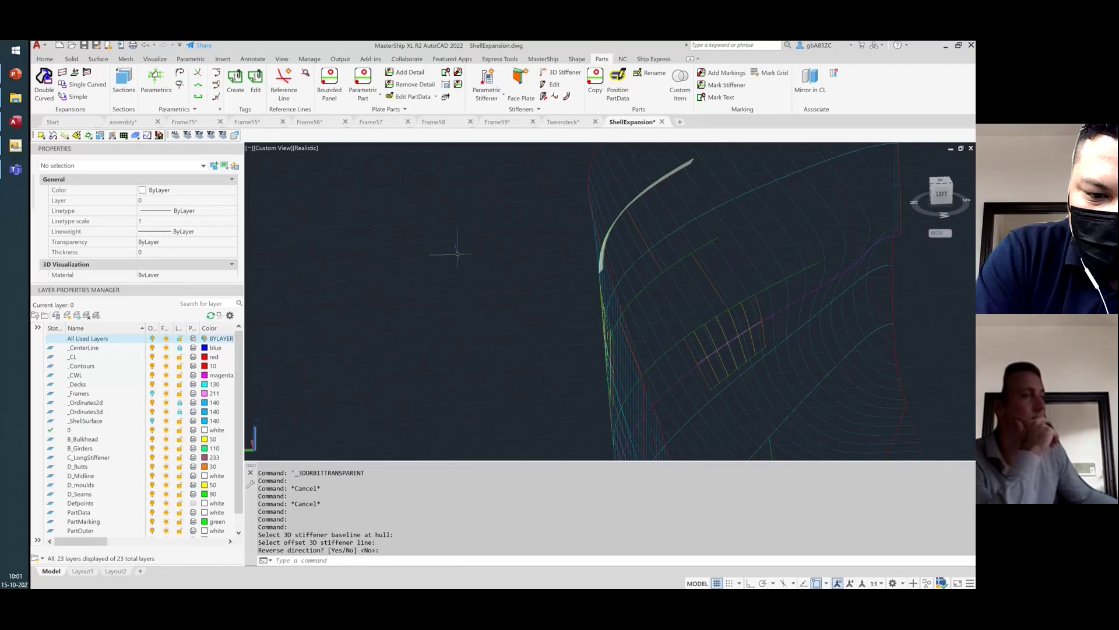
Examine the new stiffener at the bow and highlight both seam polylines to compare them with its edges
{"action": "scroll", "coordinate": [617, 213], "scroll_direction": "up", "scroll_amount": 5}
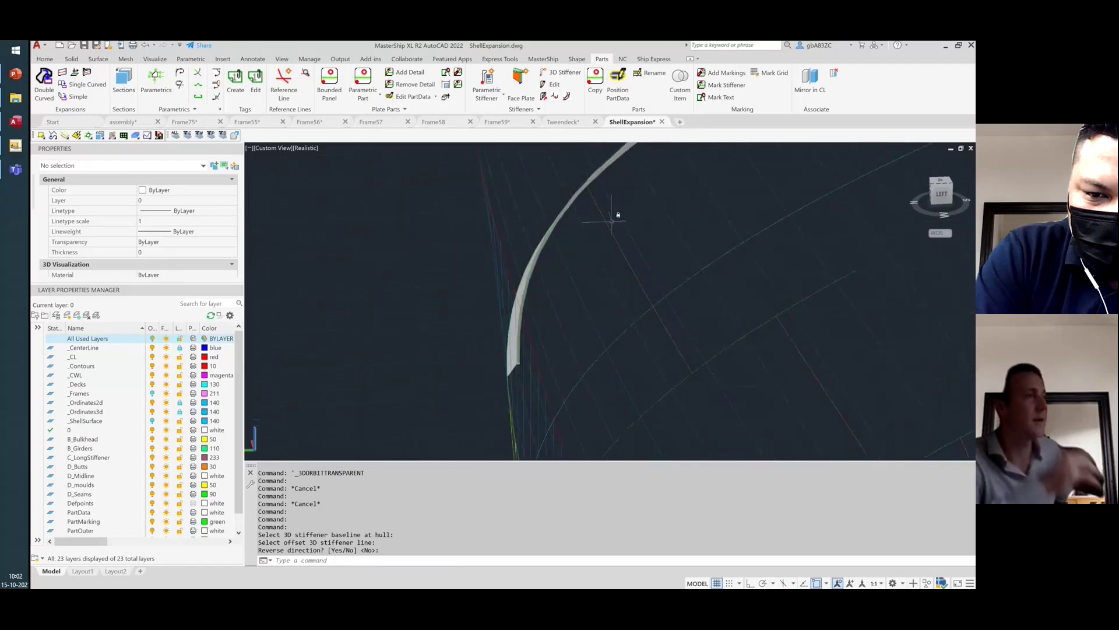
{"action": "middle_click_drag", "start_coordinate": [610, 268], "coordinate": [599, 287], "text": "shift"}
{"action": "scroll", "coordinate": [632, 282], "scroll_direction": "down", "scroll_amount": 2}
{"action": "scroll", "coordinate": [631, 282], "scroll_direction": "up", "scroll_amount": 2}
{"action": "middle_click_drag", "start_coordinate": [749, 233], "coordinate": [493, 220], "text": "shift"}
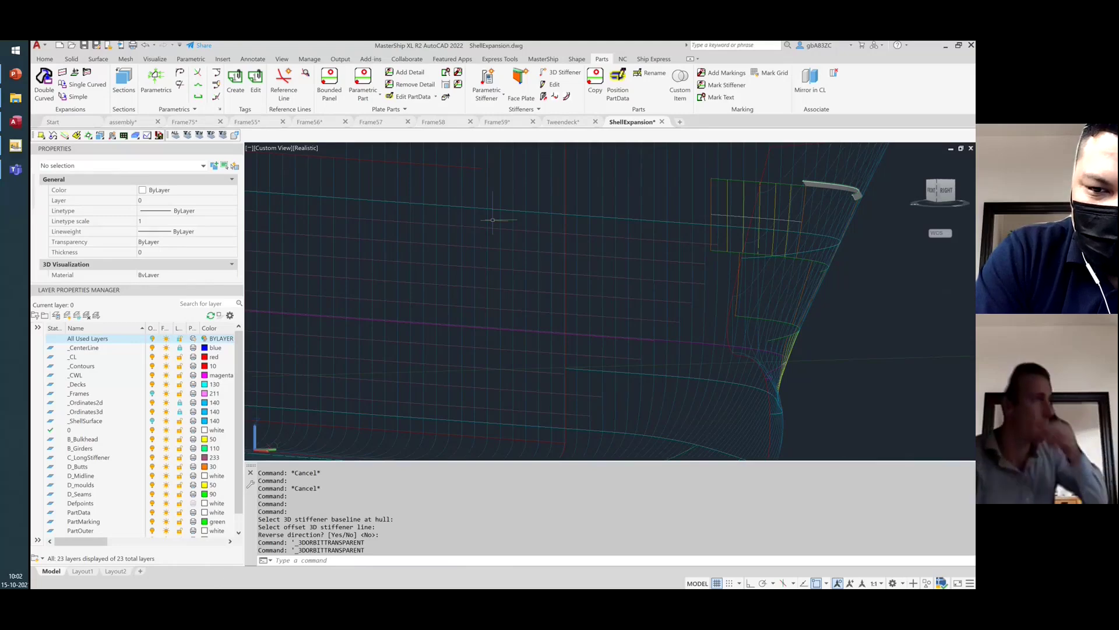
{"action": "scroll", "coordinate": [863, 193], "scroll_direction": "up", "scroll_amount": 7}
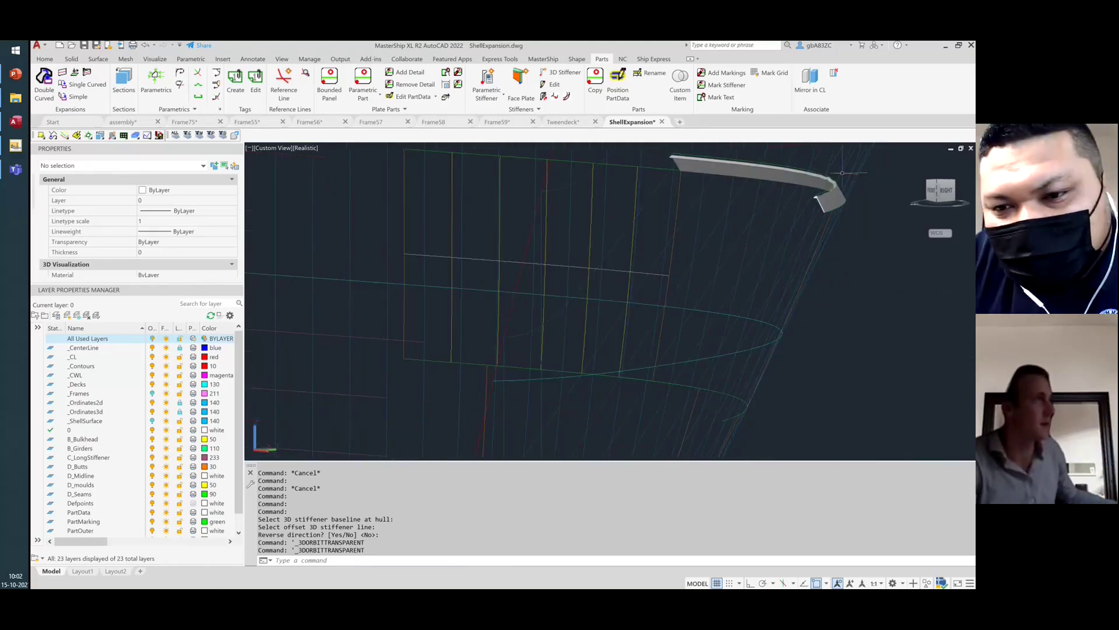
{"action": "scroll", "coordinate": [816, 182], "scroll_direction": "up", "scroll_amount": 3}
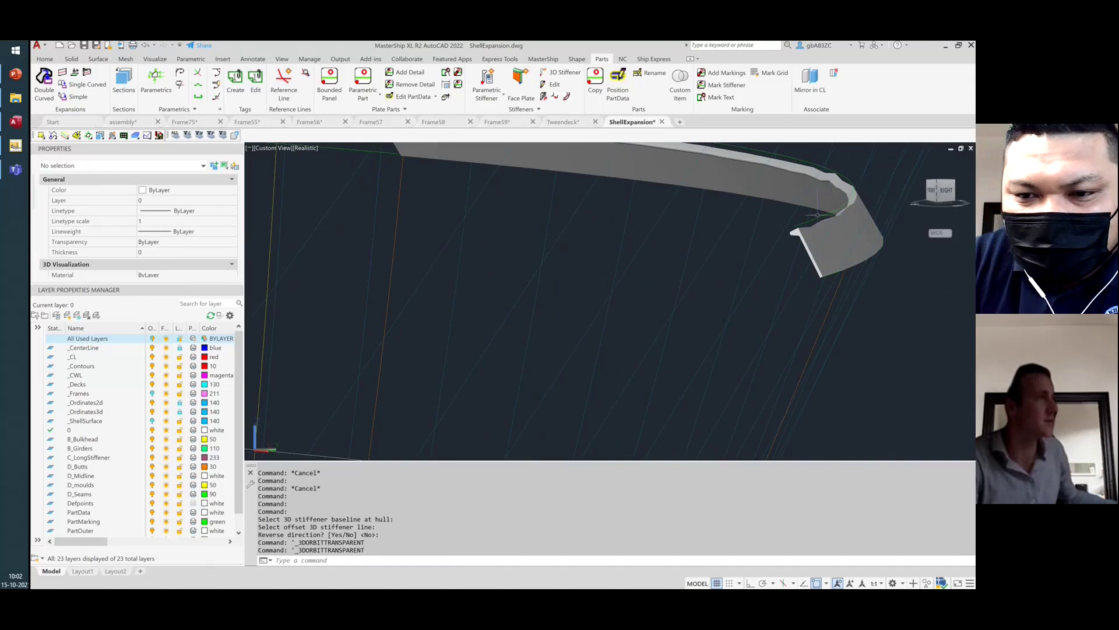
{"action": "left_click", "coordinate": [813, 219]}
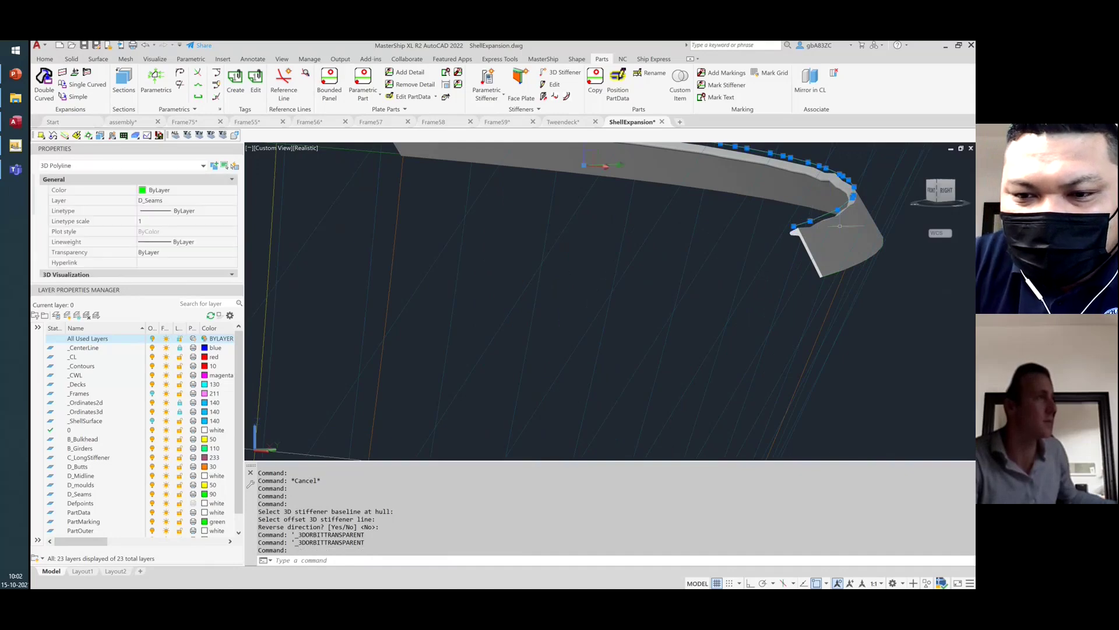
{"action": "left_click", "coordinate": [829, 275]}
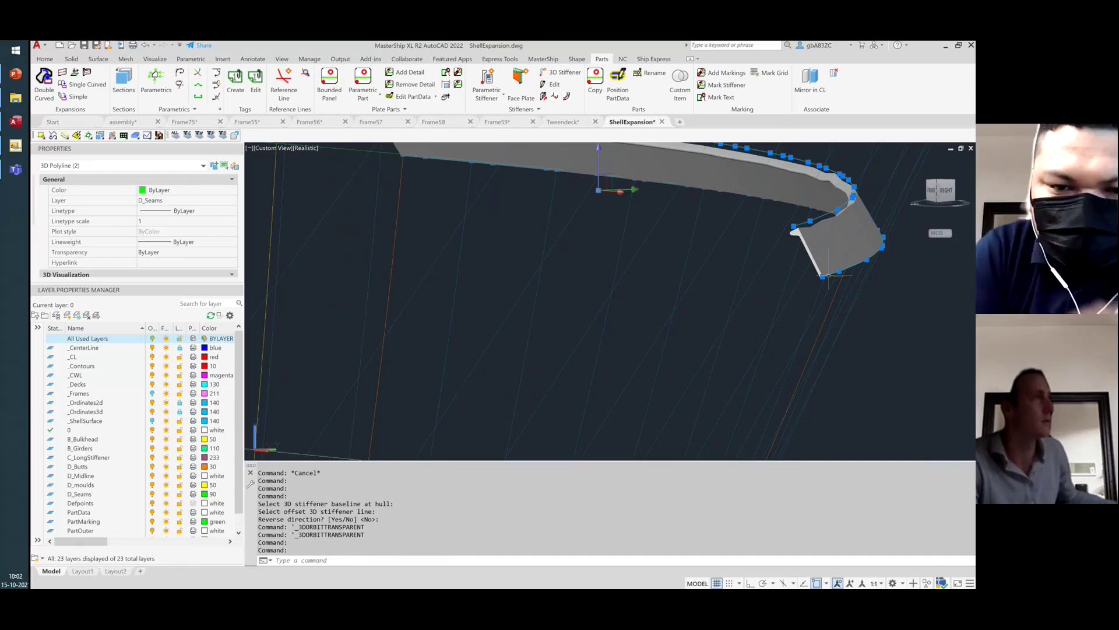
{"action": "key", "text": "Escape"}
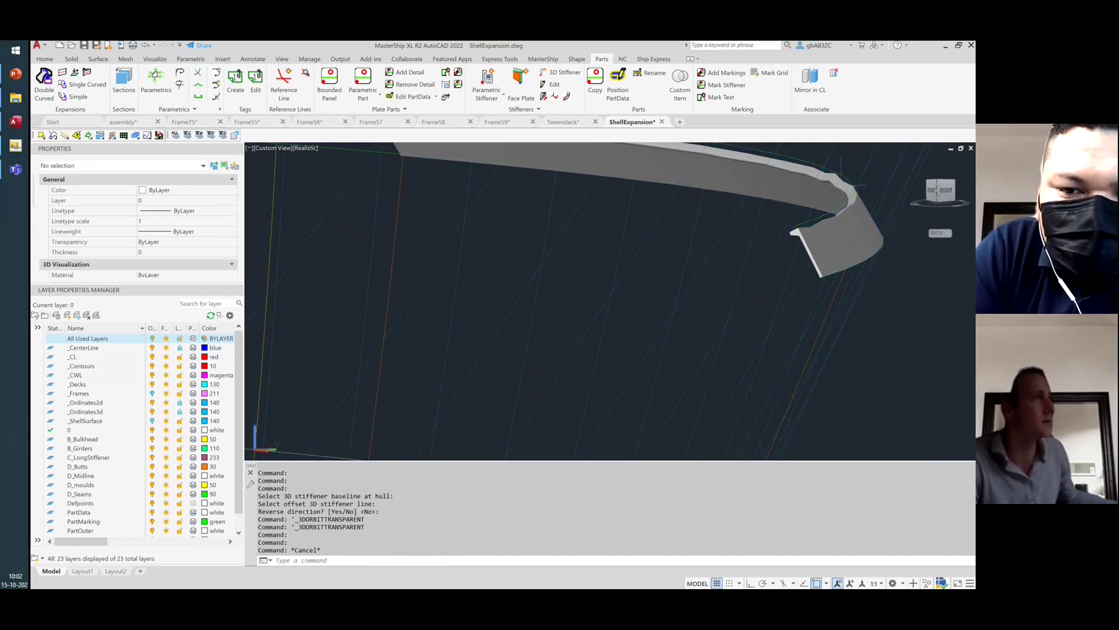
Check how the stiffener's flange follows the offset seam and view its full curve from both sides of the bow
{"action": "middle_click_drag", "start_coordinate": [886, 315], "coordinate": [852, 324], "text": "shift"}
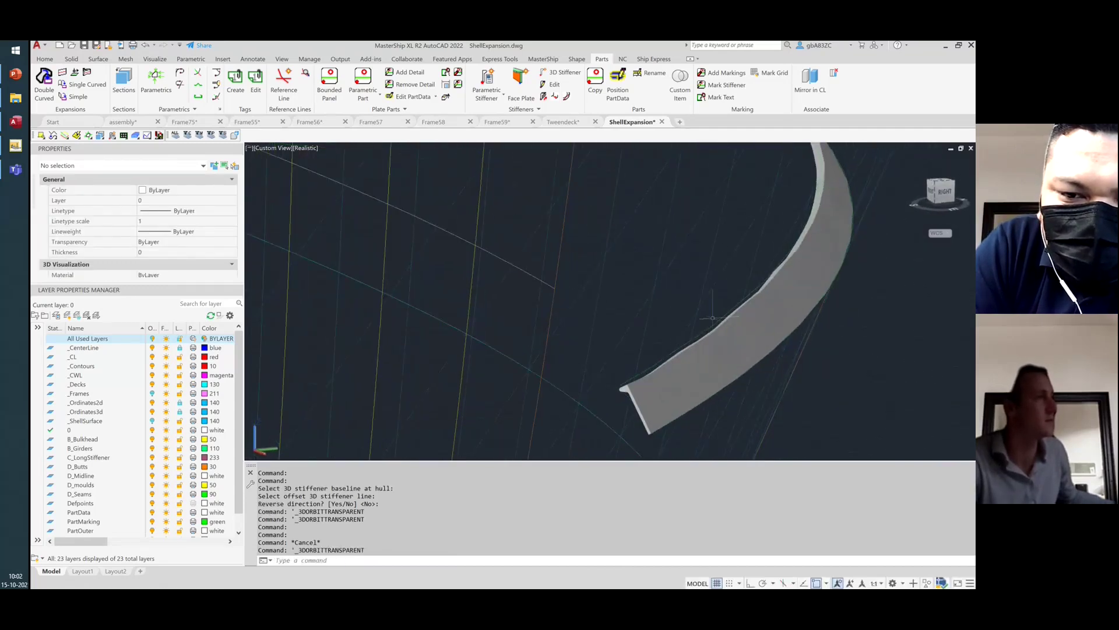
{"action": "left_click", "coordinate": [672, 343]}
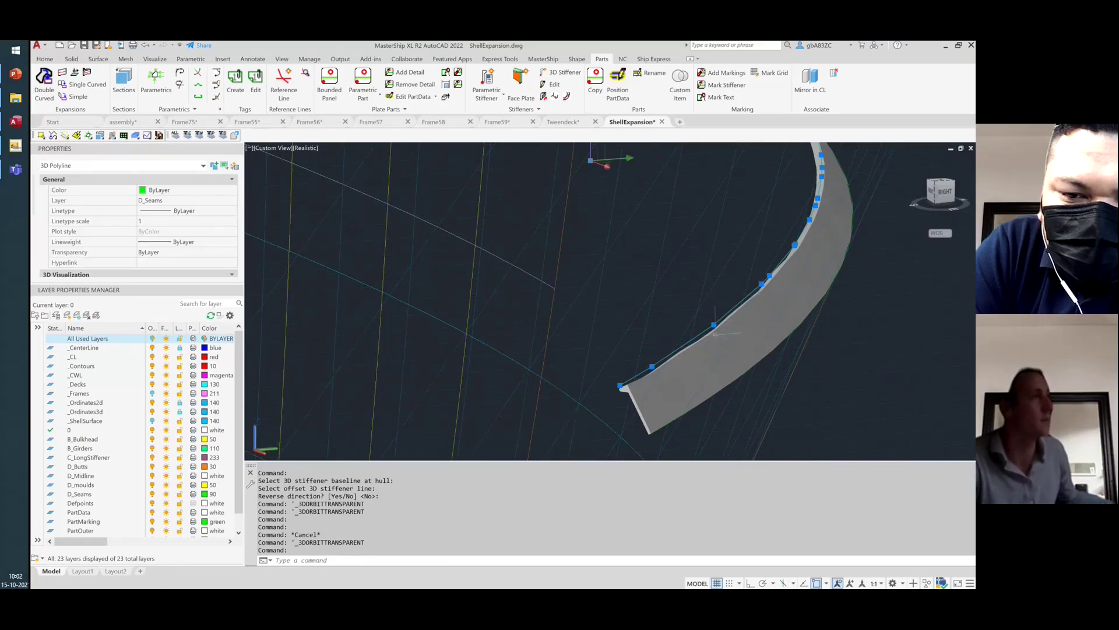
{"action": "key", "text": "Escape"}
{"action": "left_click", "coordinate": [697, 355]}
{"action": "key", "text": "Escape"}
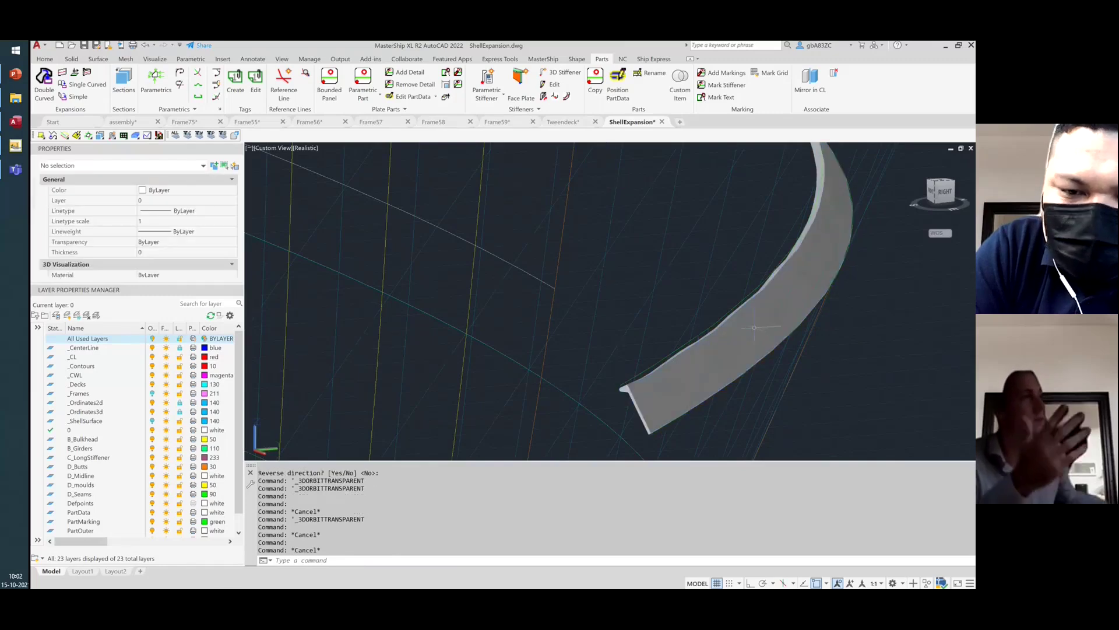
{"action": "middle_click_drag", "start_coordinate": [696, 355], "coordinate": [653, 338], "text": "shift"}
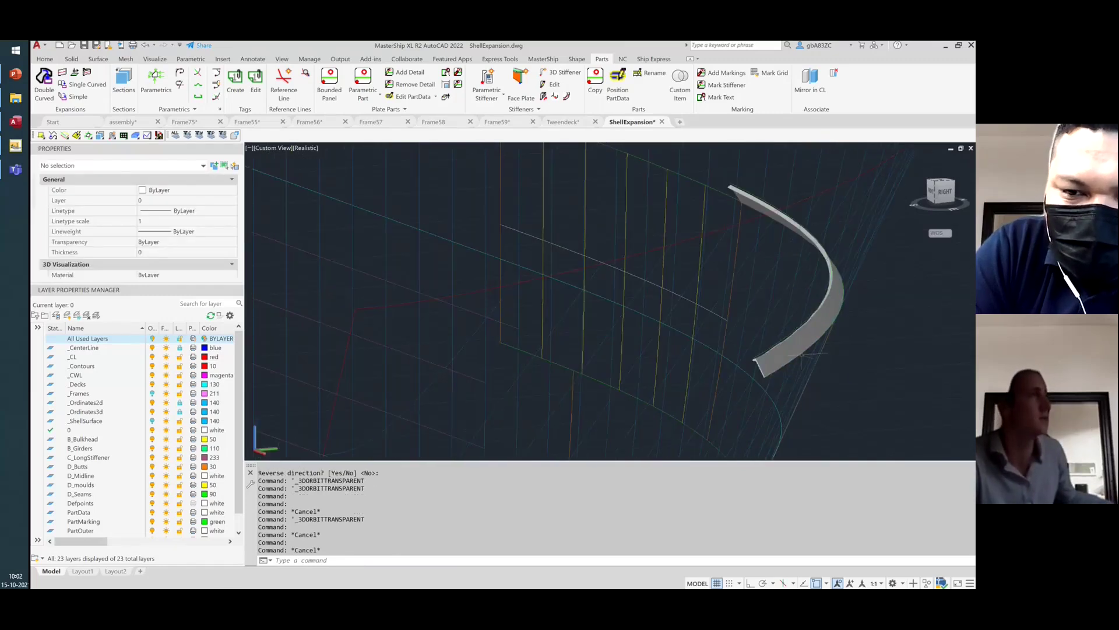
{"action": "middle_click_drag", "start_coordinate": [692, 270], "coordinate": [928, 264], "text": "shift"}
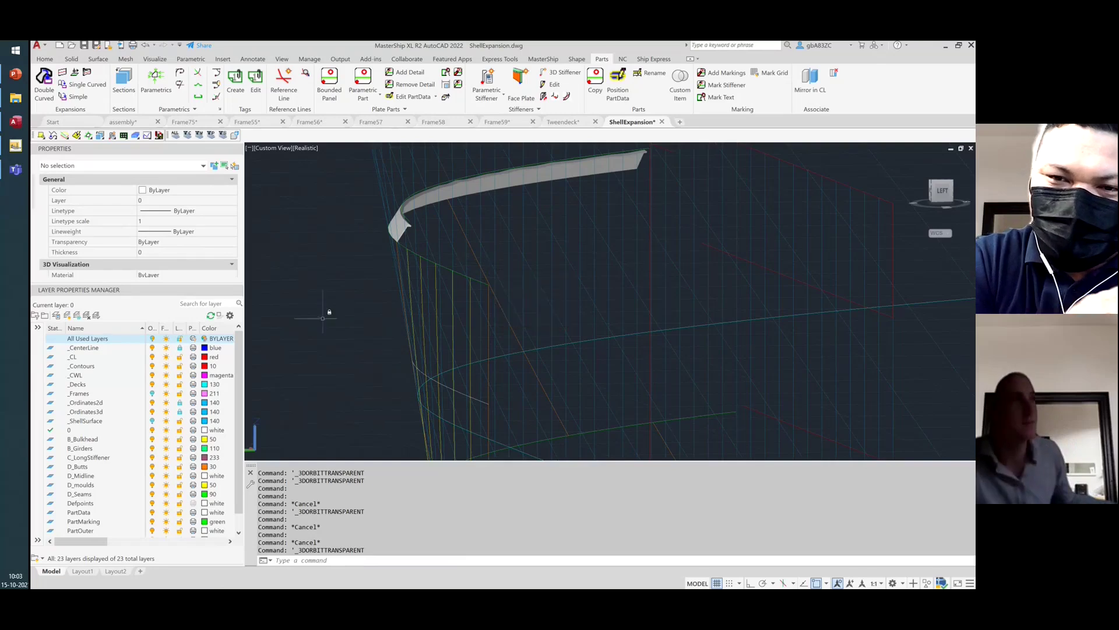
{"action": "middle_click_drag", "start_coordinate": [357, 337], "coordinate": [390, 348], "text": "shift"}
{"action": "scroll", "coordinate": [408, 330], "scroll_direction": "down", "scroll_amount": 5}
{"action": "scroll", "coordinate": [273, 219], "scroll_direction": "up", "scroll_amount": 2}
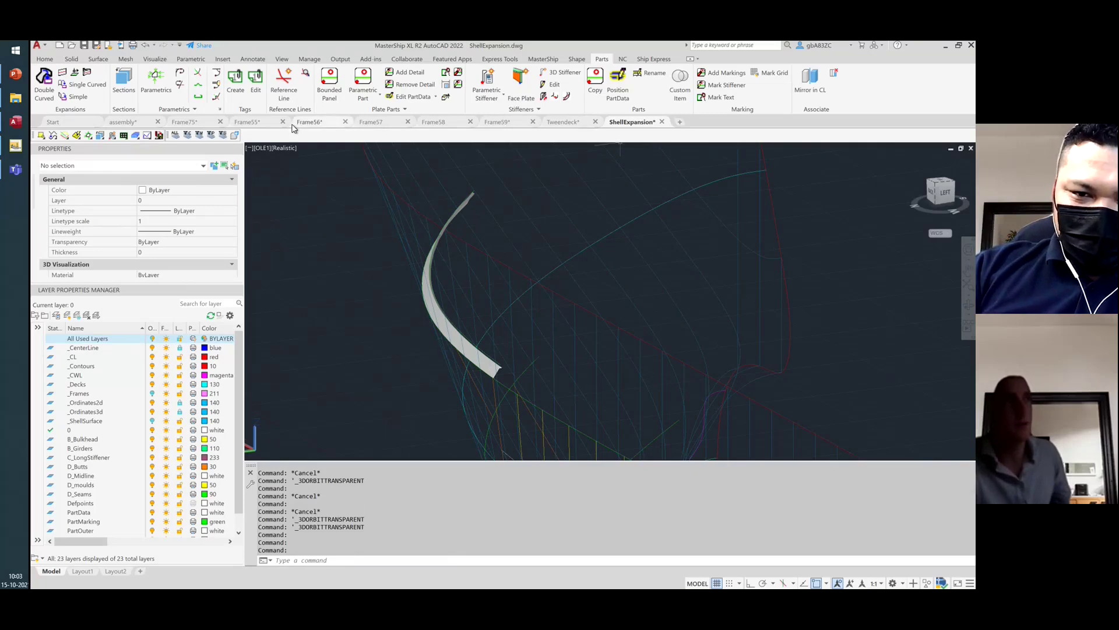
In the assembly drawing, delete the loft hull surface, the adjoining side shell surface and one external reference beside them
{"action": "left_click", "coordinate": [132, 125]}
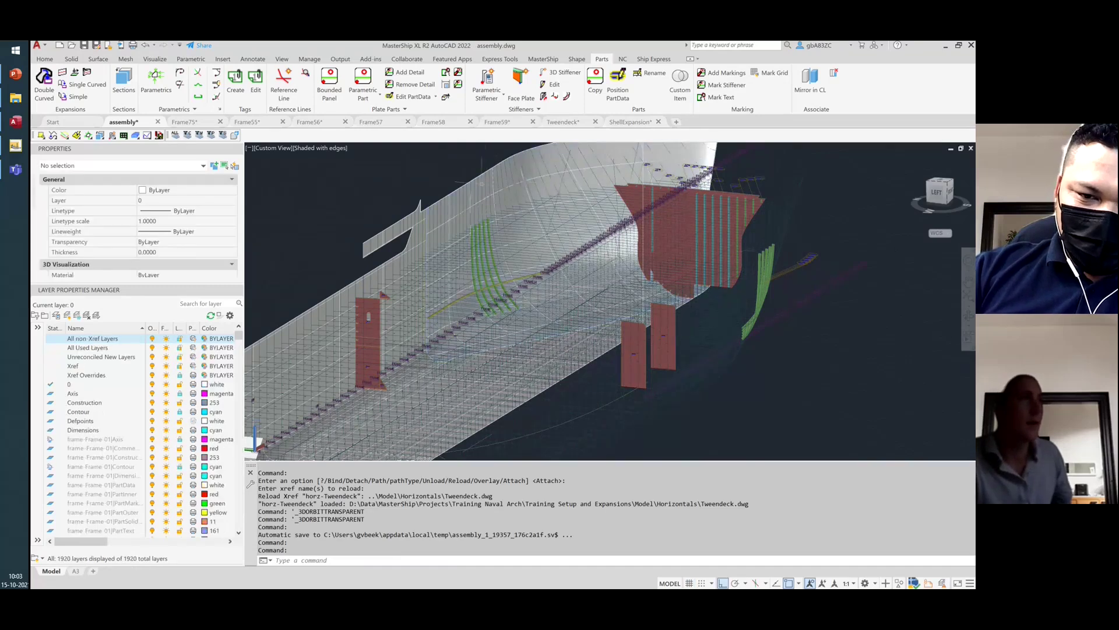
{"action": "left_click", "coordinate": [388, 224]}
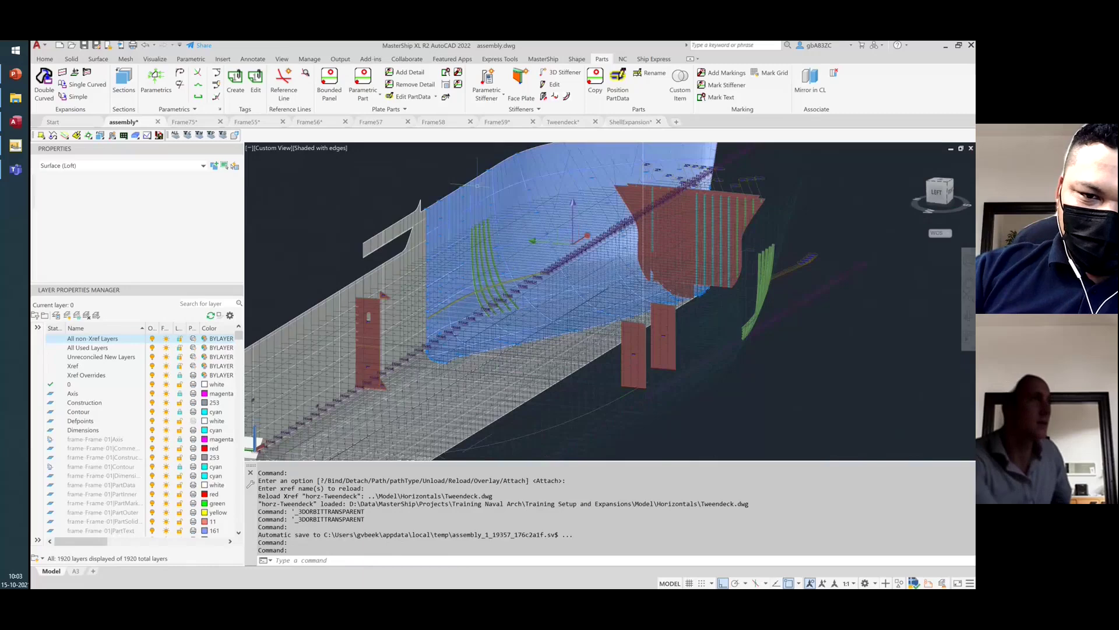
{"action": "key", "text": "Delete"}
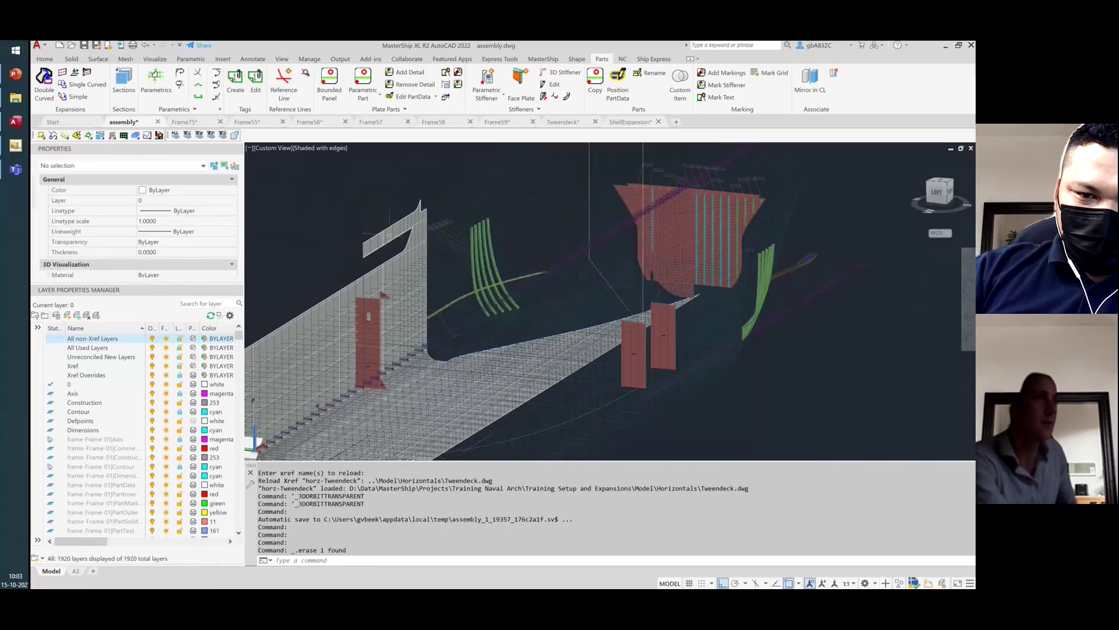
{"action": "left_click", "coordinate": [390, 235]}
{"action": "key", "text": "Delete"}
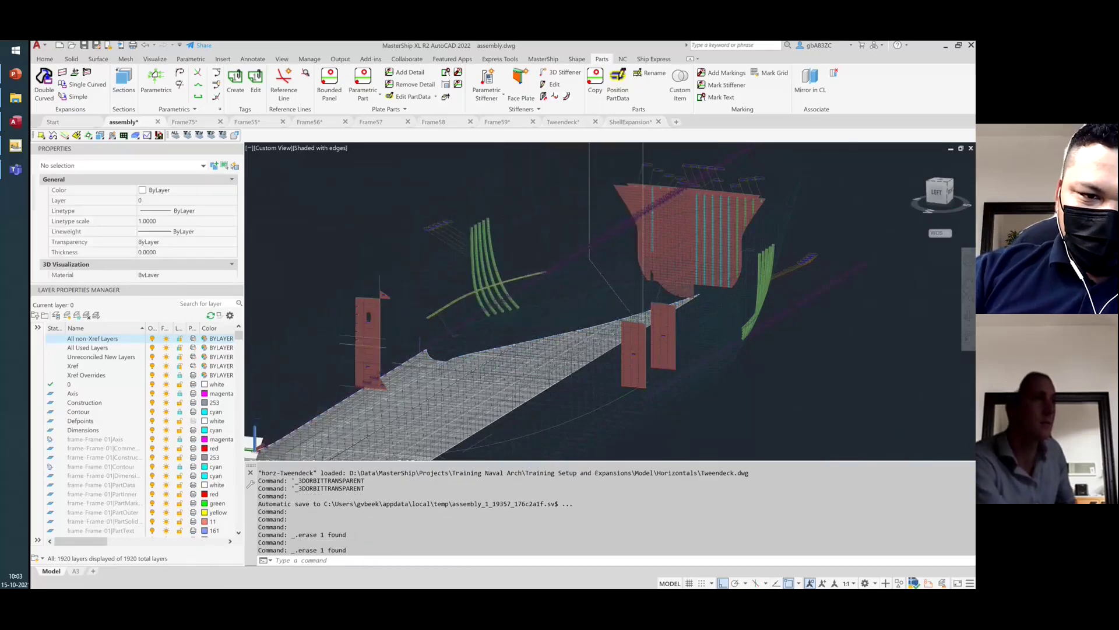
{"action": "left_click", "coordinate": [387, 239]}
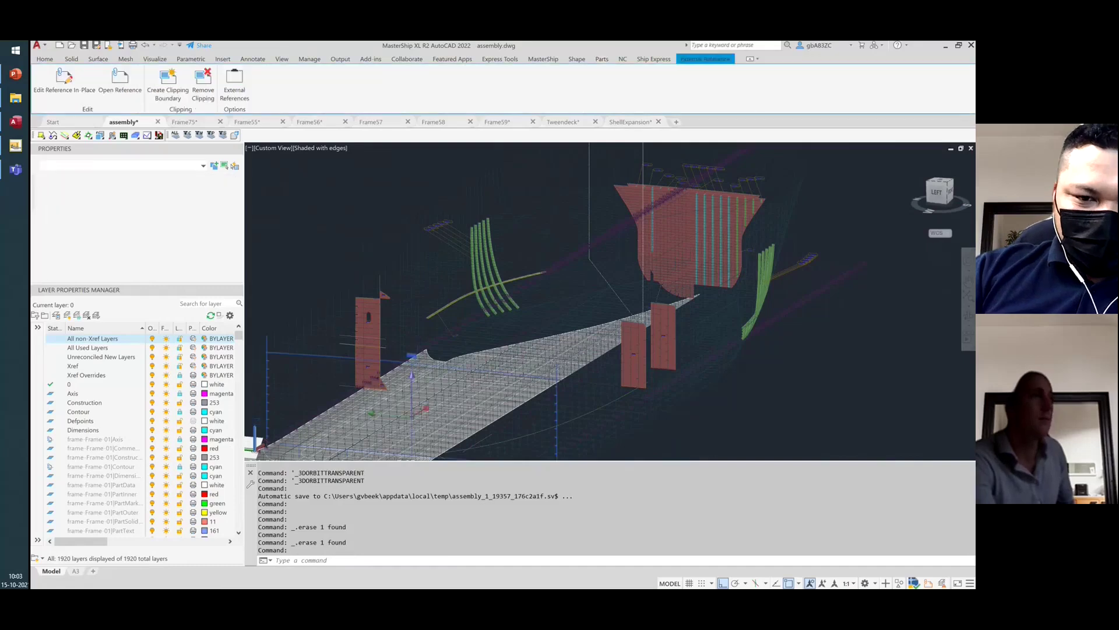
{"action": "key", "text": "Delete"}
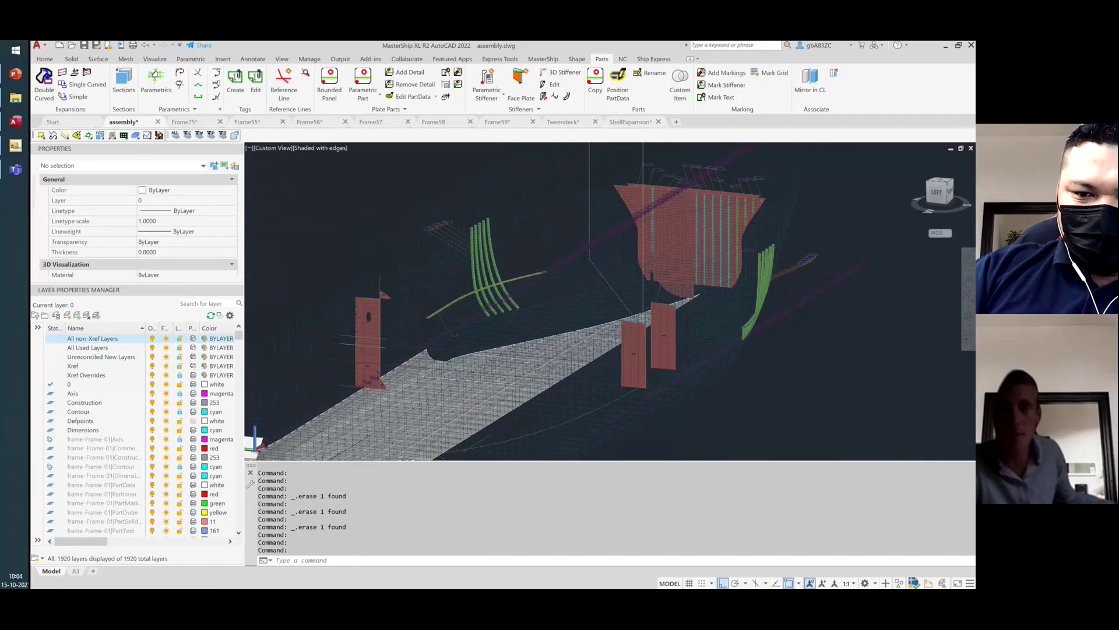
Try to attach ShellExpansion.dwg from the Training Setup and Expansions folder to the assembly drawing as a DWG external reference
{"action": "left_click_drag", "start_coordinate": [662, 257], "coordinate": [476, 203]}
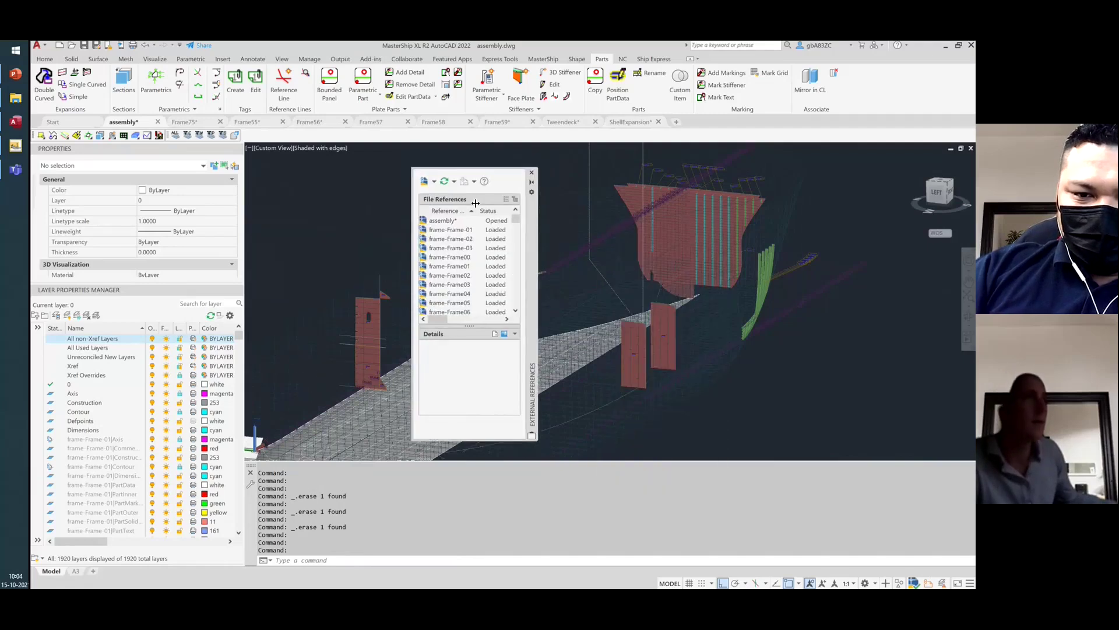
{"action": "left_click", "coordinate": [431, 181]}
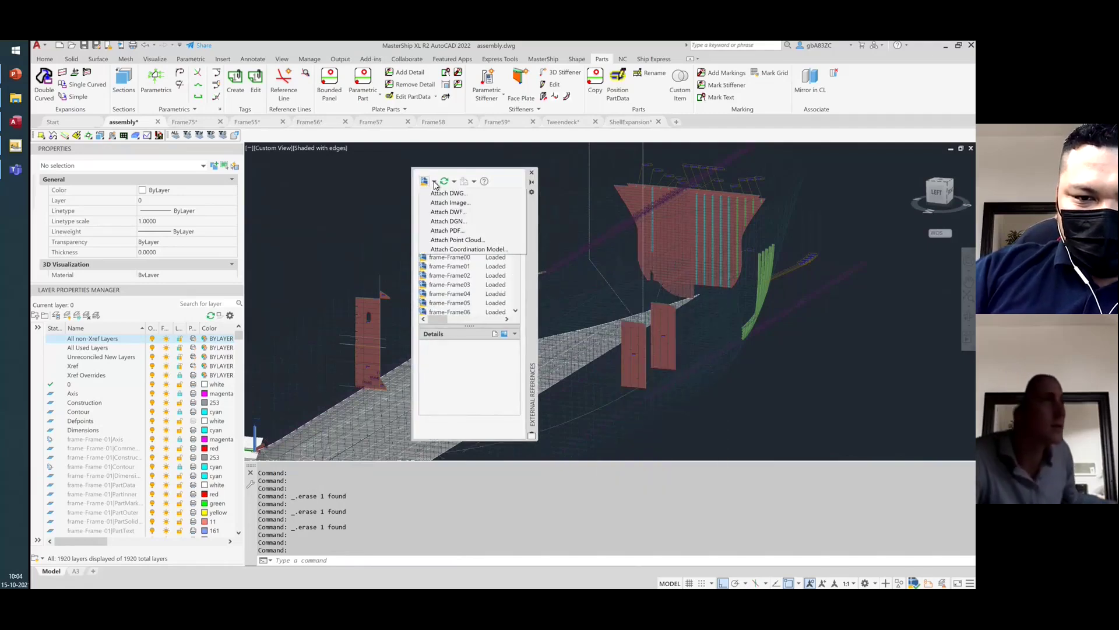
{"action": "left_click", "coordinate": [464, 193]}
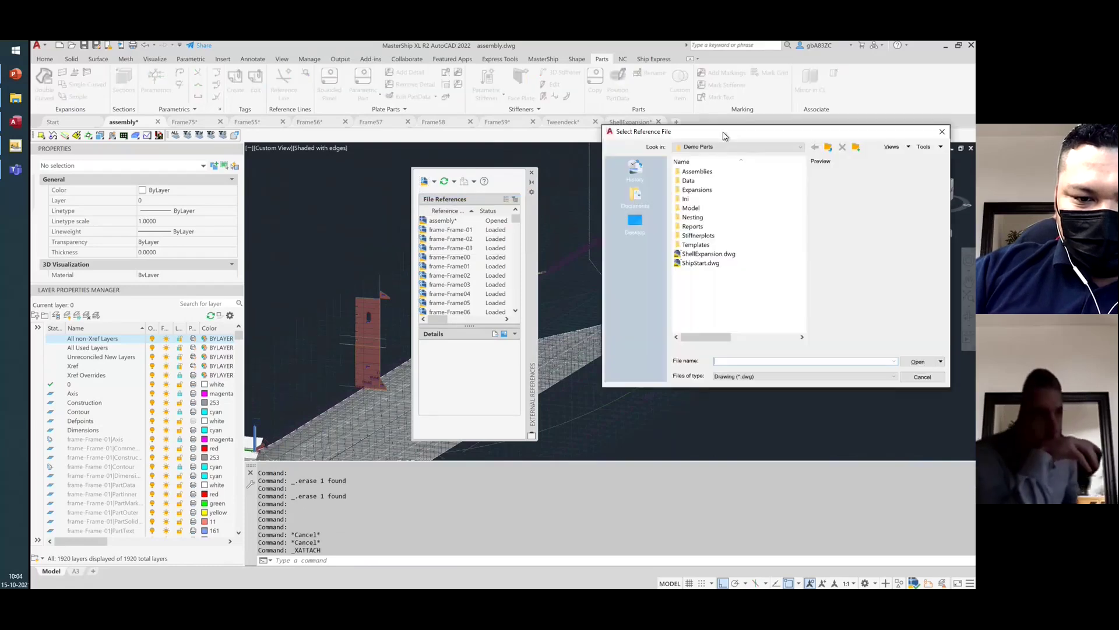
{"action": "left_click_drag", "start_coordinate": [725, 135], "coordinate": [597, 176]}
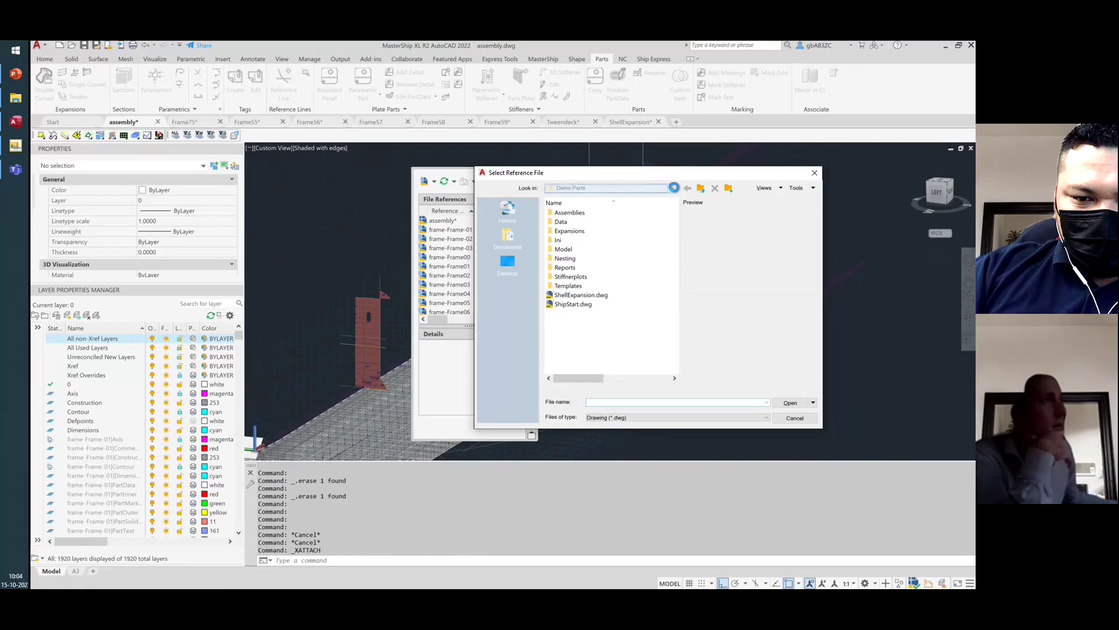
{"action": "left_click", "coordinate": [673, 188]}
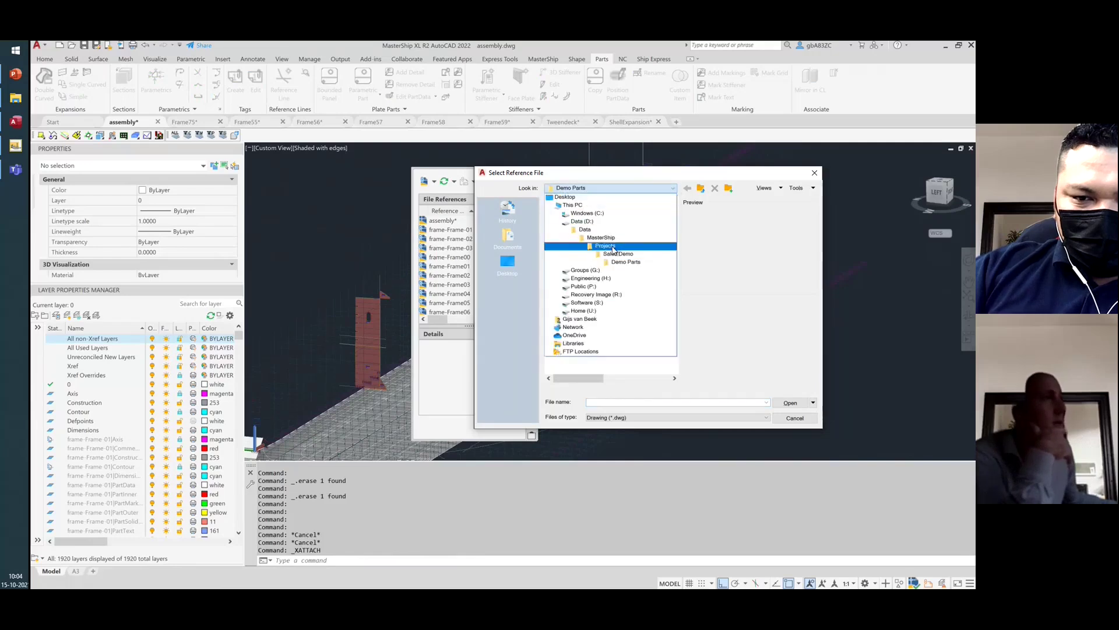
{"action": "left_click", "coordinate": [612, 247]}
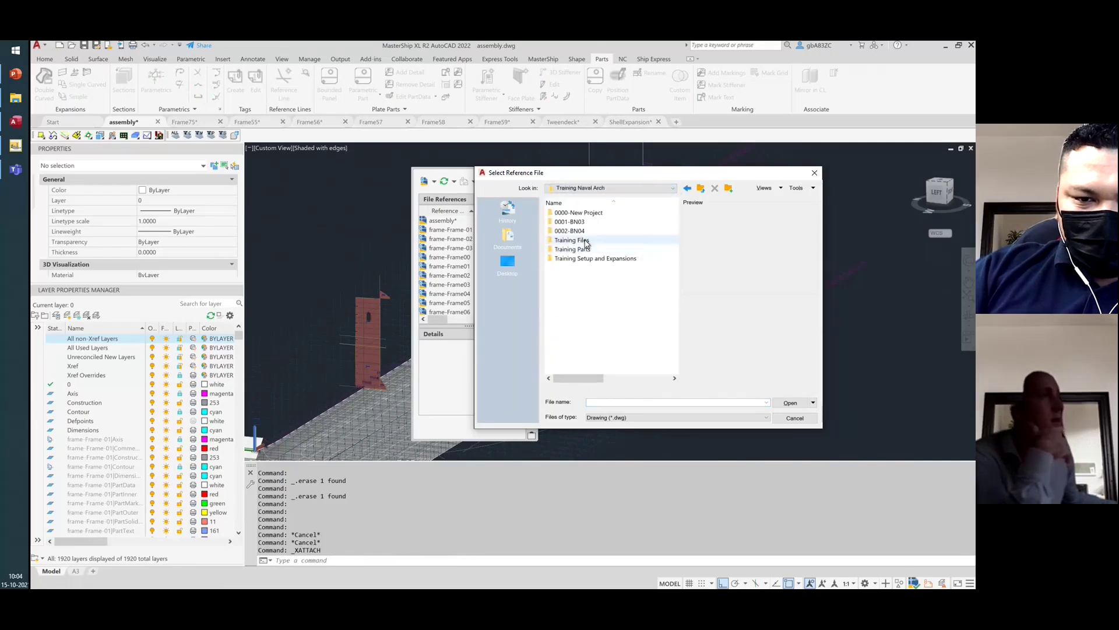
{"action": "double_click", "coordinate": [589, 258]}
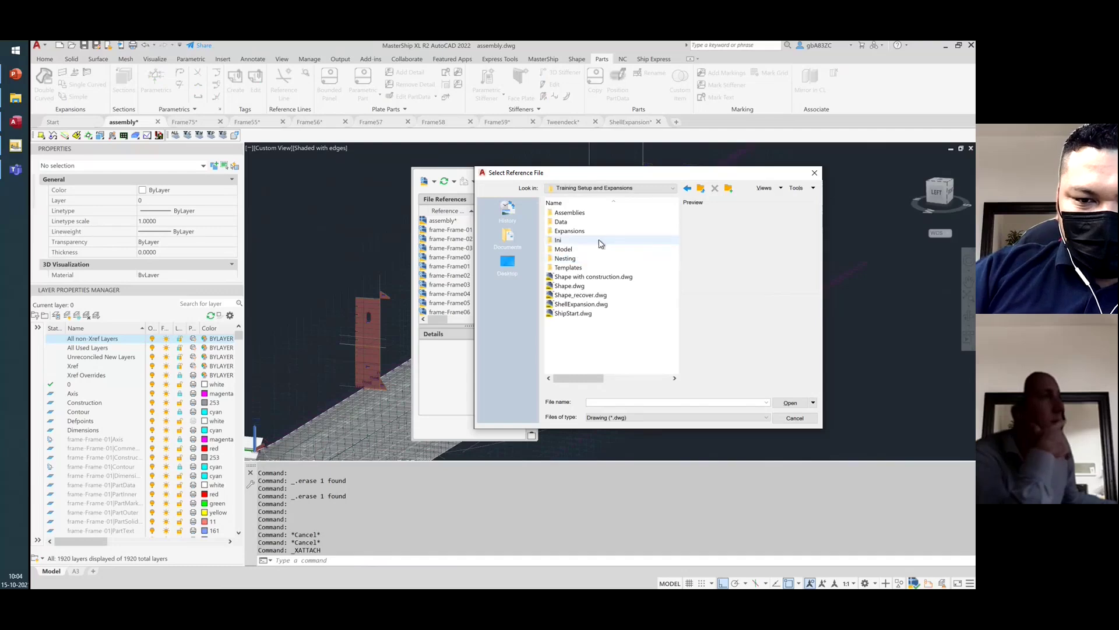
{"action": "left_click", "coordinate": [581, 305]}
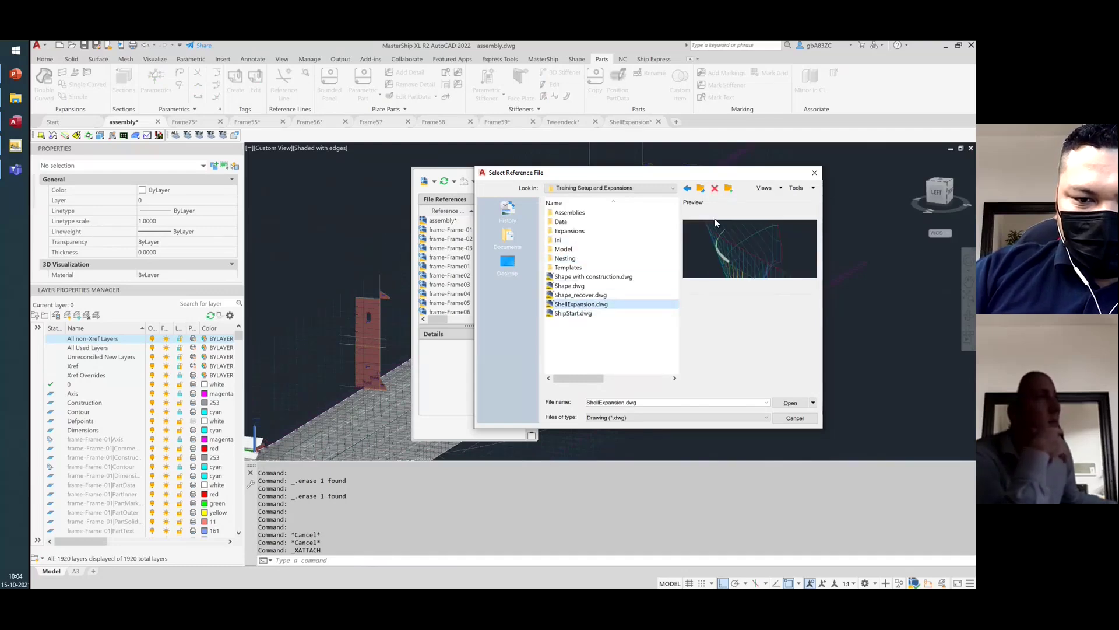
{"action": "left_click", "coordinate": [791, 402]}
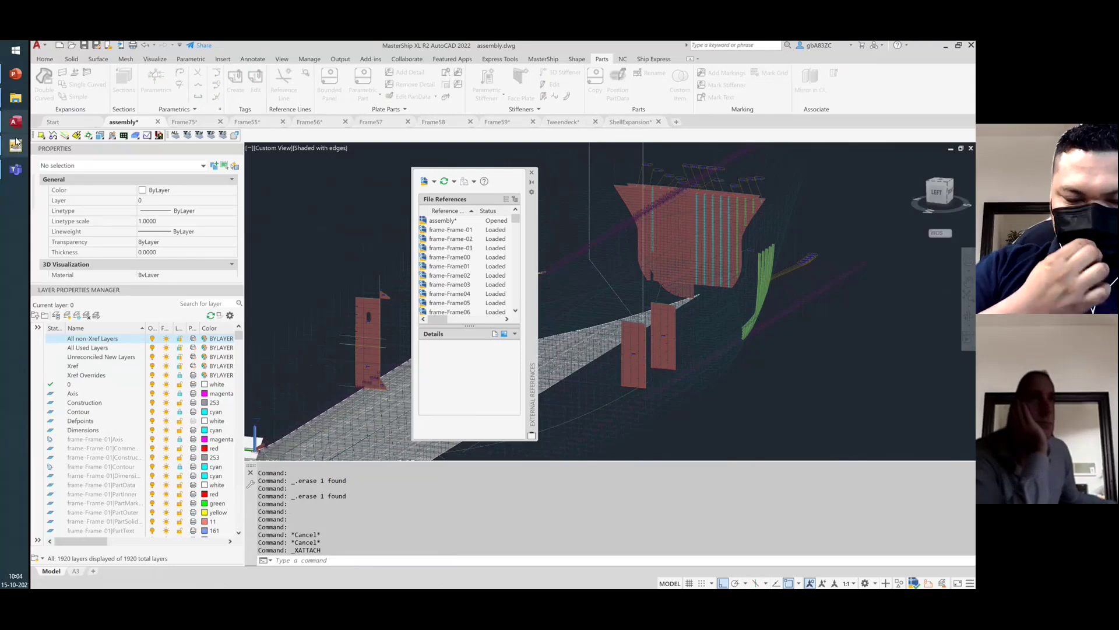
Switch to MasterShip Organiser and close it
{"action": "mouse_move", "coordinate": [16, 147]}
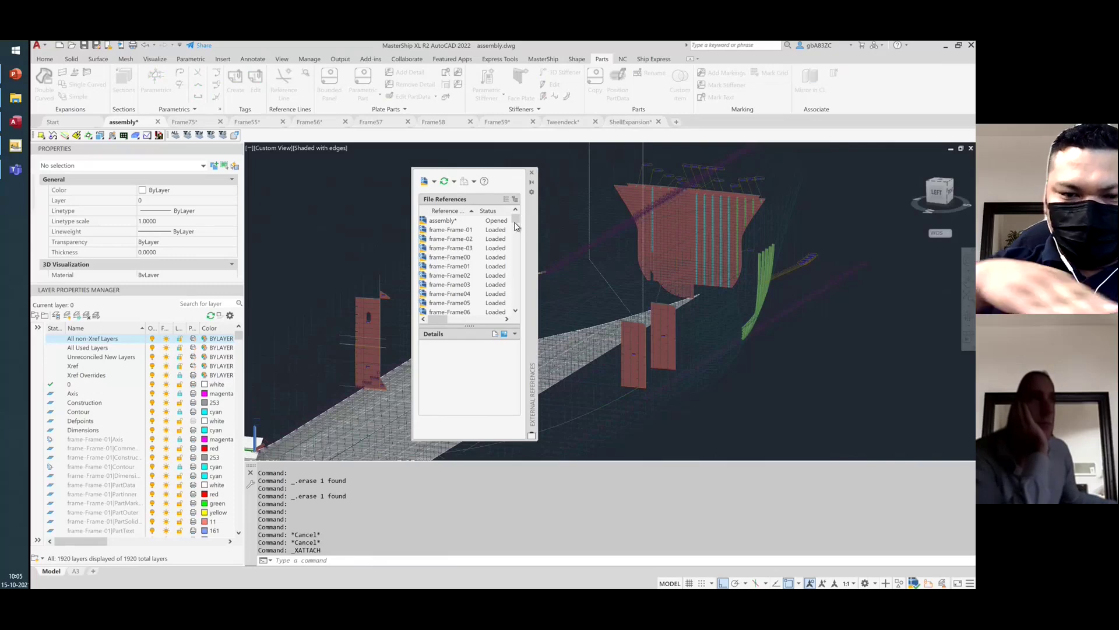
{"action": "left_click", "coordinate": [15, 145]}
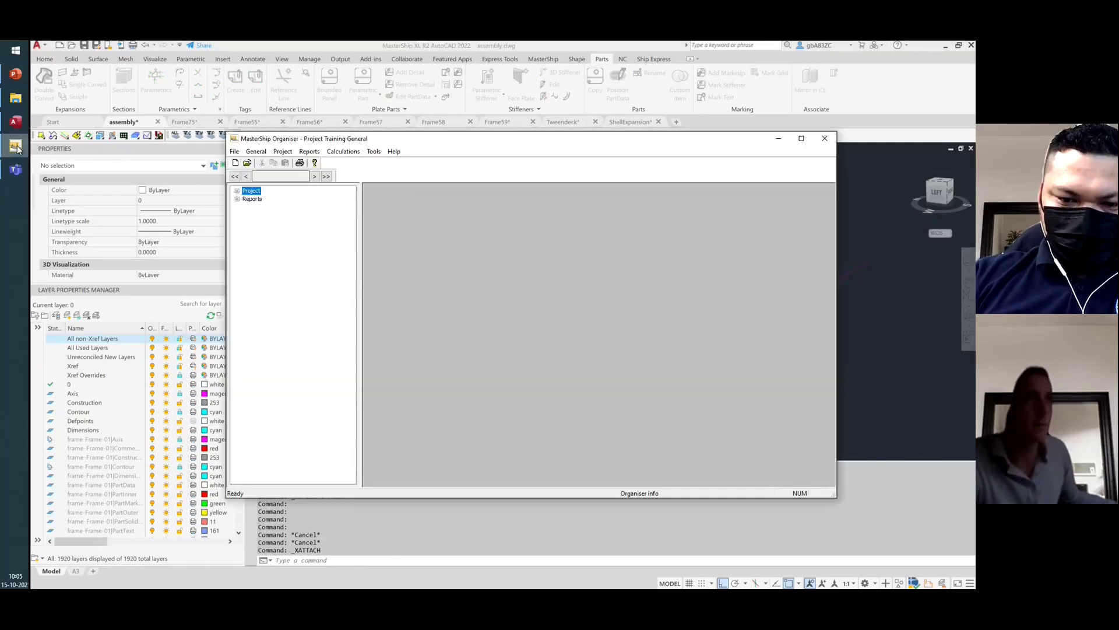
{"action": "left_click", "coordinate": [825, 138]}
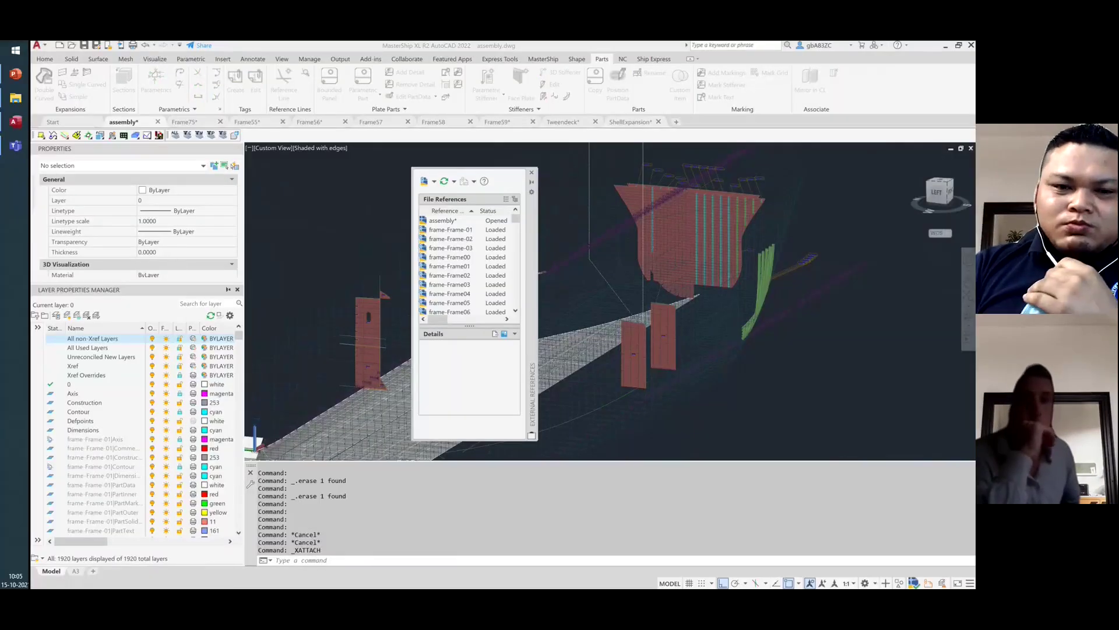
Look through the running applications in Task Manager and end the AutoCAD Application task
{"action": "key", "text": "ctrl+shift+Escape"}
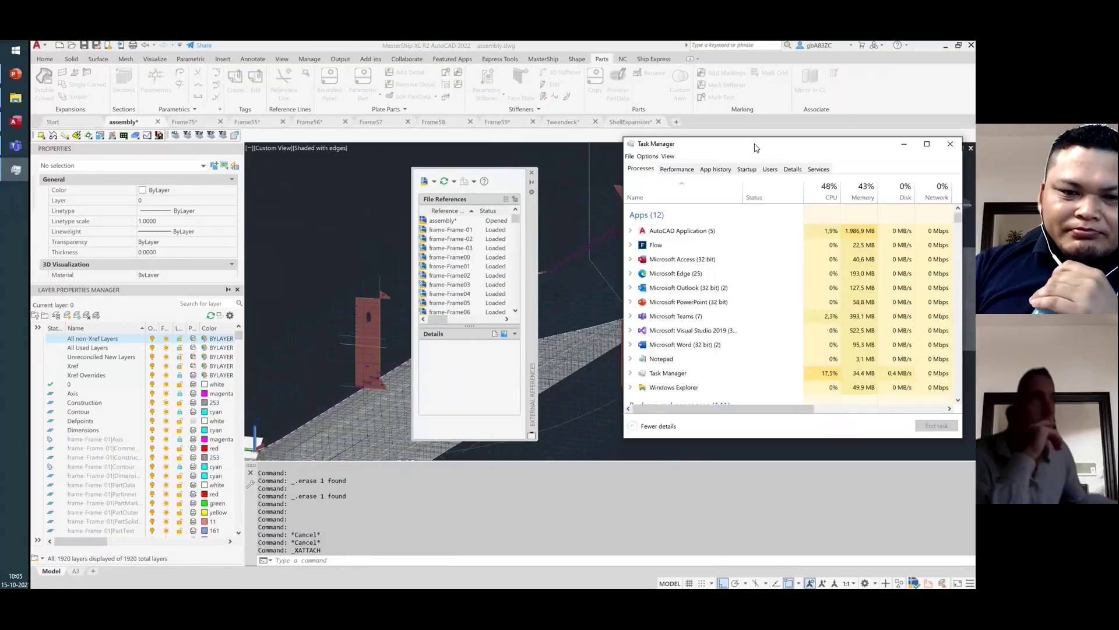
{"action": "scroll", "coordinate": [750, 287], "scroll_direction": "down", "scroll_amount": 3}
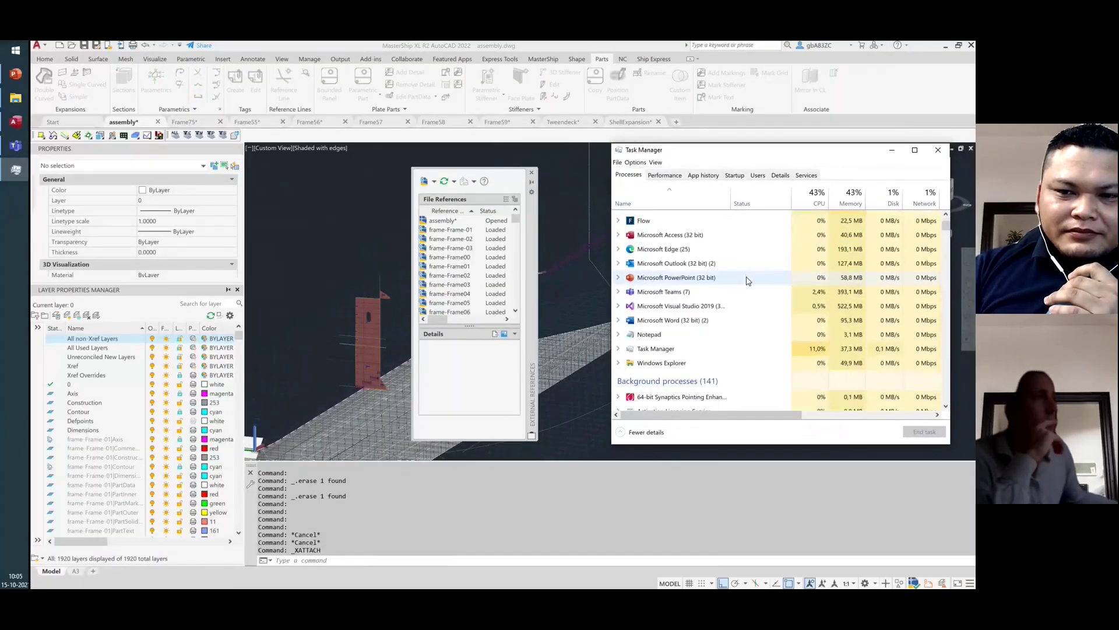
{"action": "scroll", "coordinate": [739, 300], "scroll_direction": "up", "scroll_amount": 2}
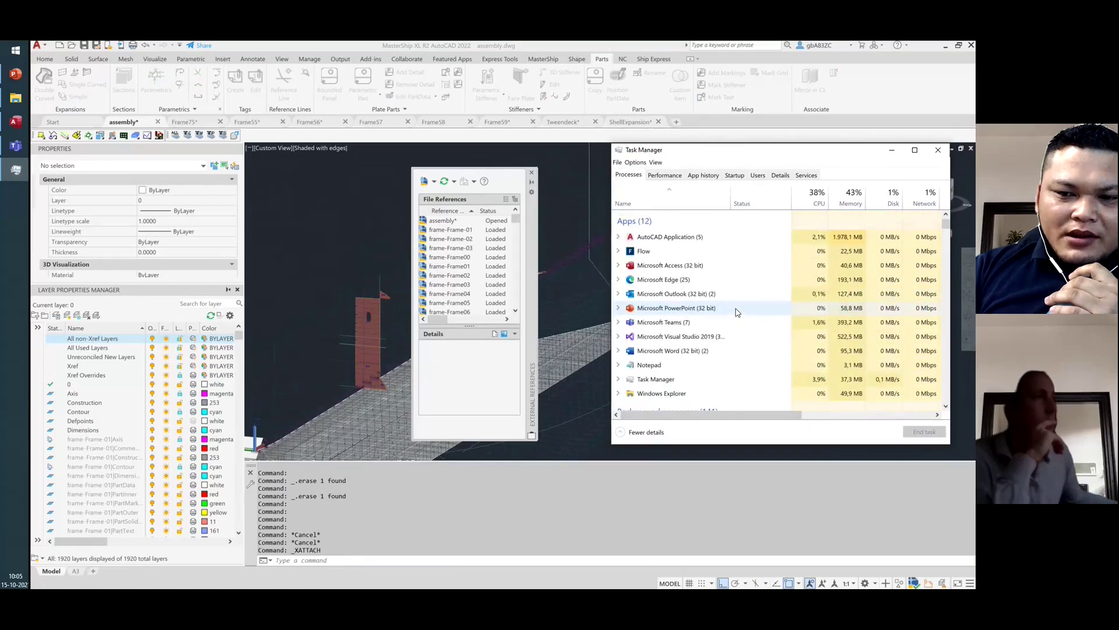
{"action": "left_click", "coordinate": [938, 150]}
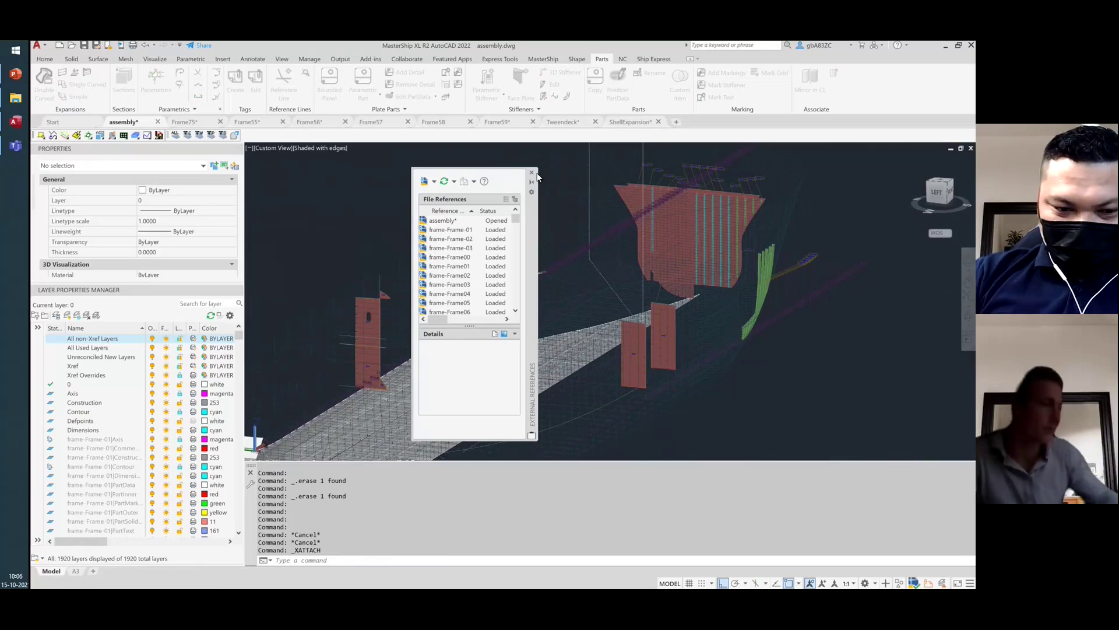
{"action": "key", "text": "ctrl+shift+Escape"}
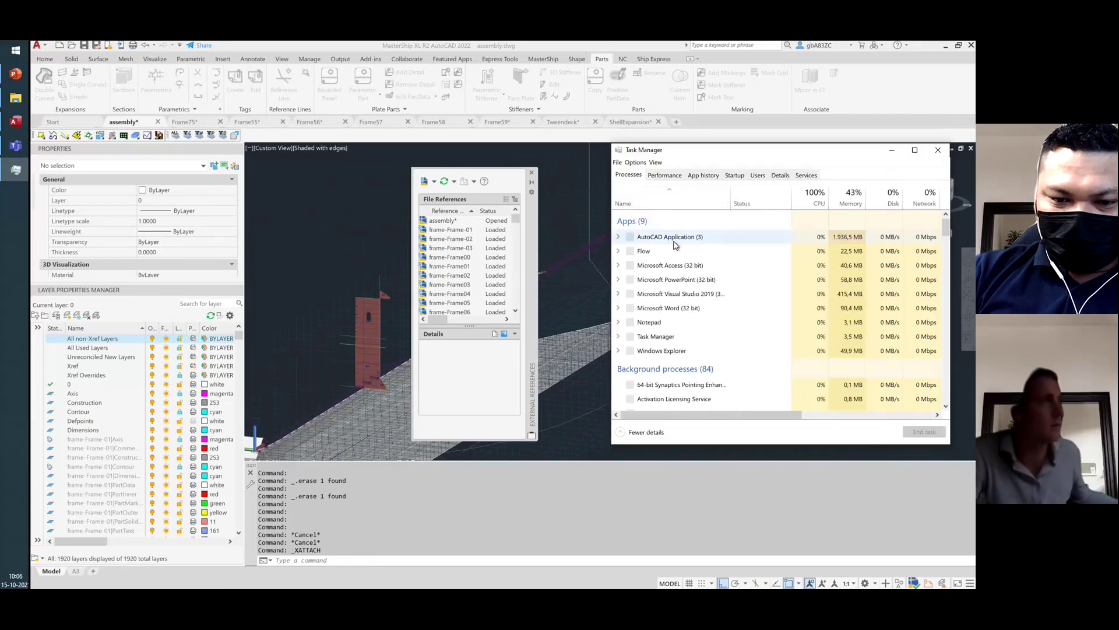
{"action": "left_click", "coordinate": [675, 239]}
{"action": "left_click", "coordinate": [924, 432]}
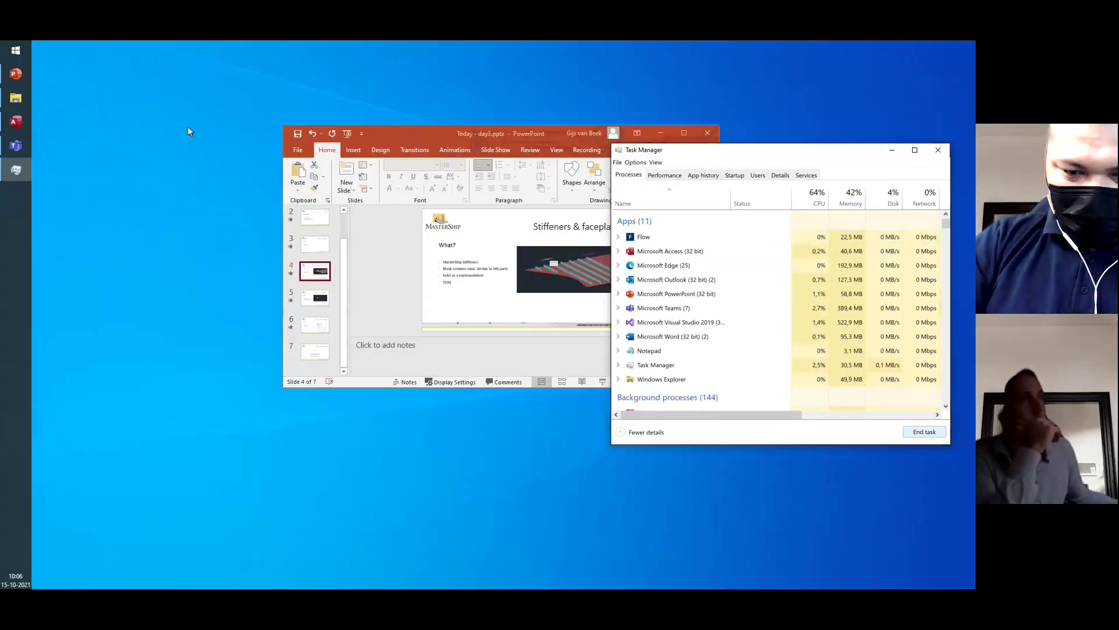
Relaunch MasterShip XL in AutoCAD and dock the layer properties manager below the object properties
{"action": "left_click", "coordinate": [181, 190]}
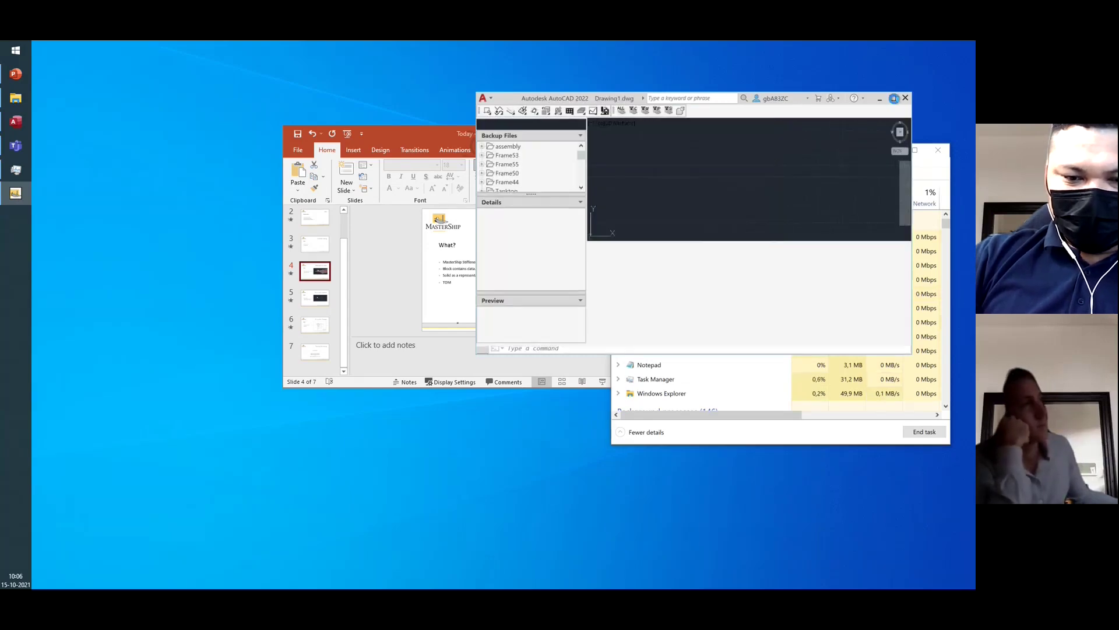
{"action": "left_click", "coordinate": [575, 337]}
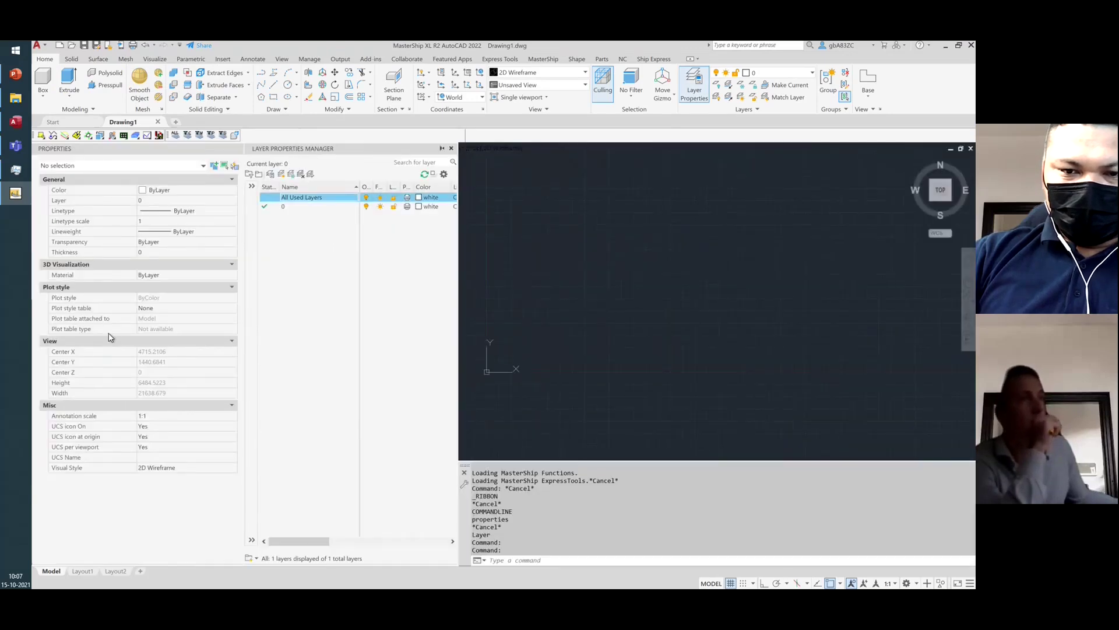
{"action": "double_click", "coordinate": [296, 150]}
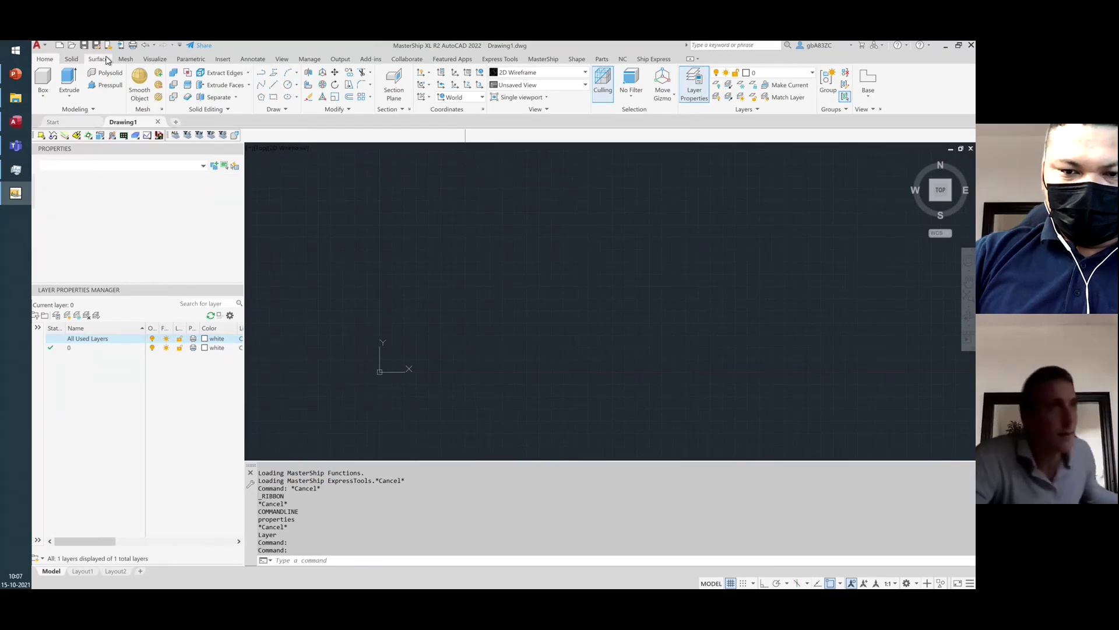
Open the existing drawing assembly.dwg from the Assemblies folder
{"action": "double_click", "coordinate": [496, 89]}
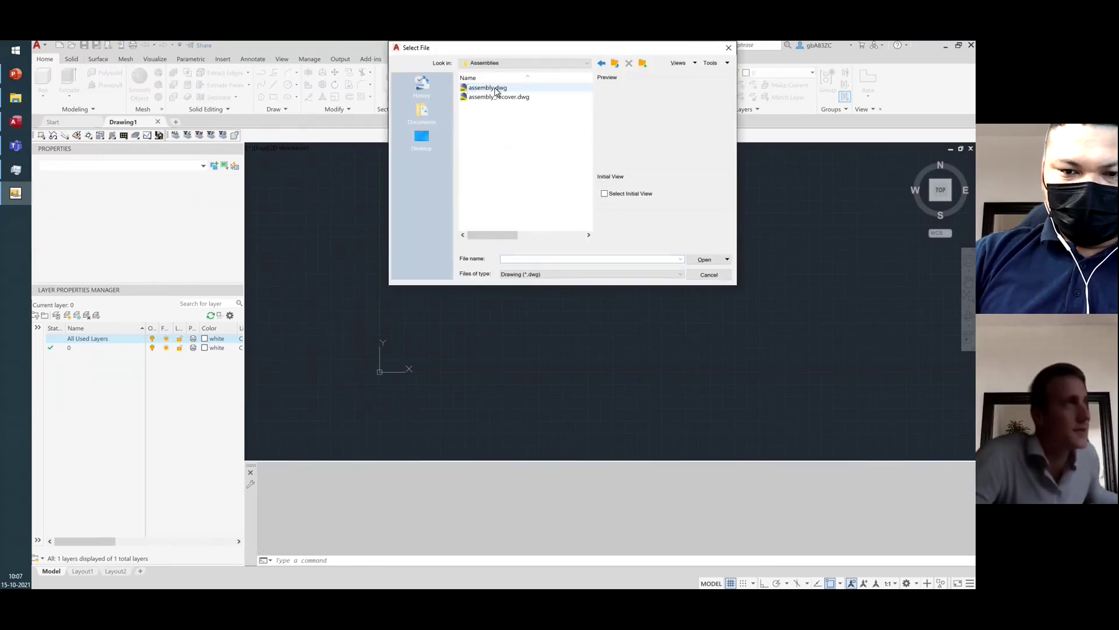
{"action": "left_click", "coordinate": [496, 88]}
{"action": "double_click", "coordinate": [496, 90]}
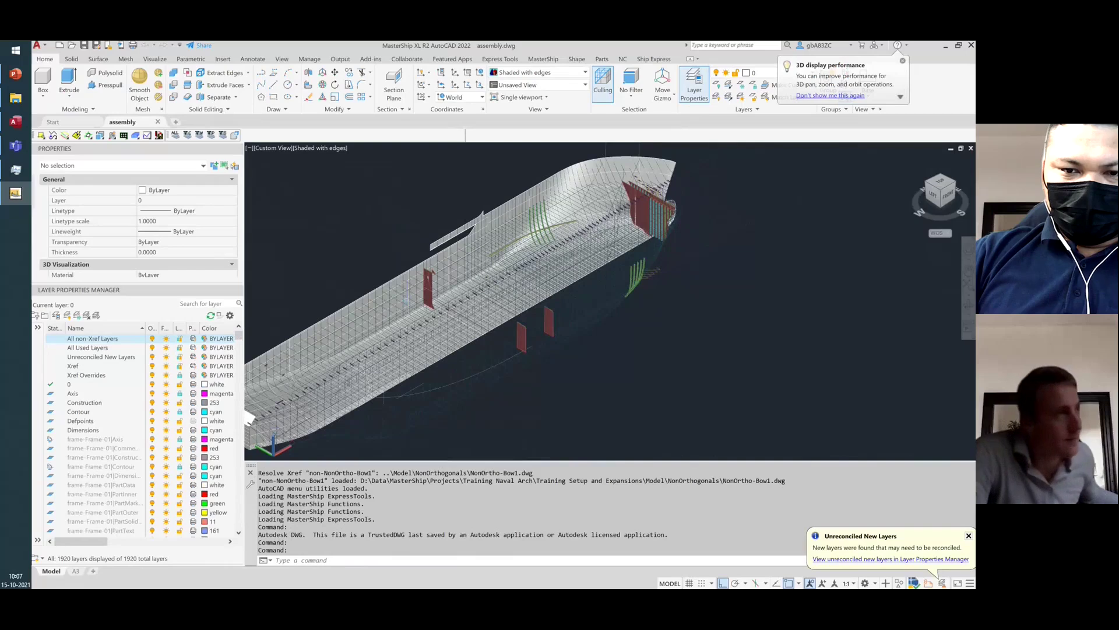
Open the Frame30 reference drawing from the red frame plate with the oval hole in the assembly
{"action": "scroll", "coordinate": [425, 274], "scroll_direction": "up", "scroll_amount": 4}
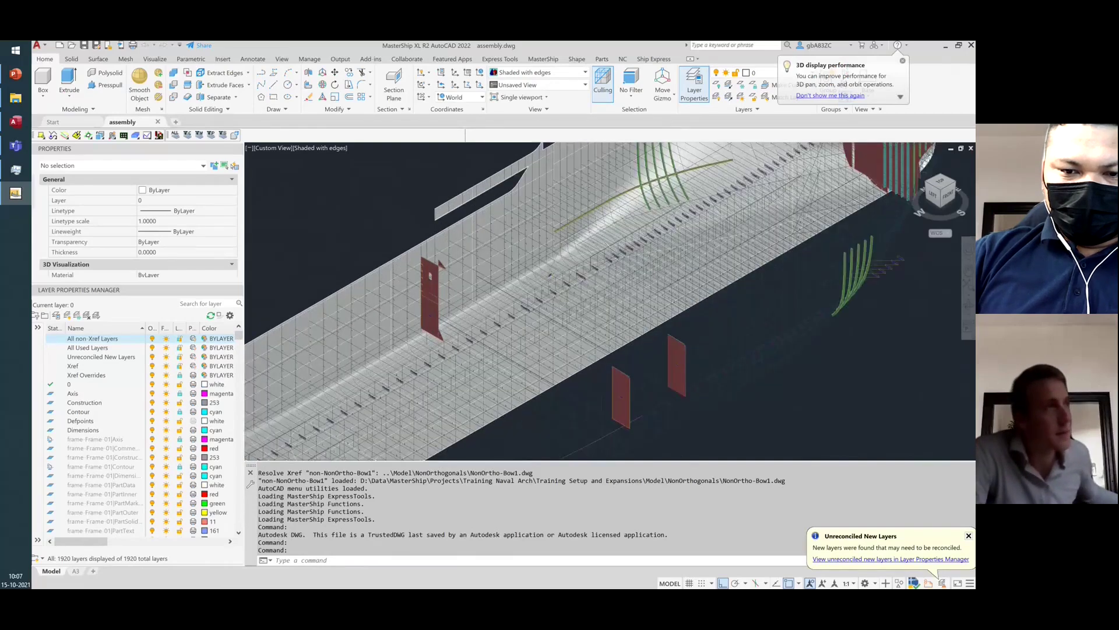
{"action": "scroll", "coordinate": [449, 262], "scroll_direction": "up", "scroll_amount": 5}
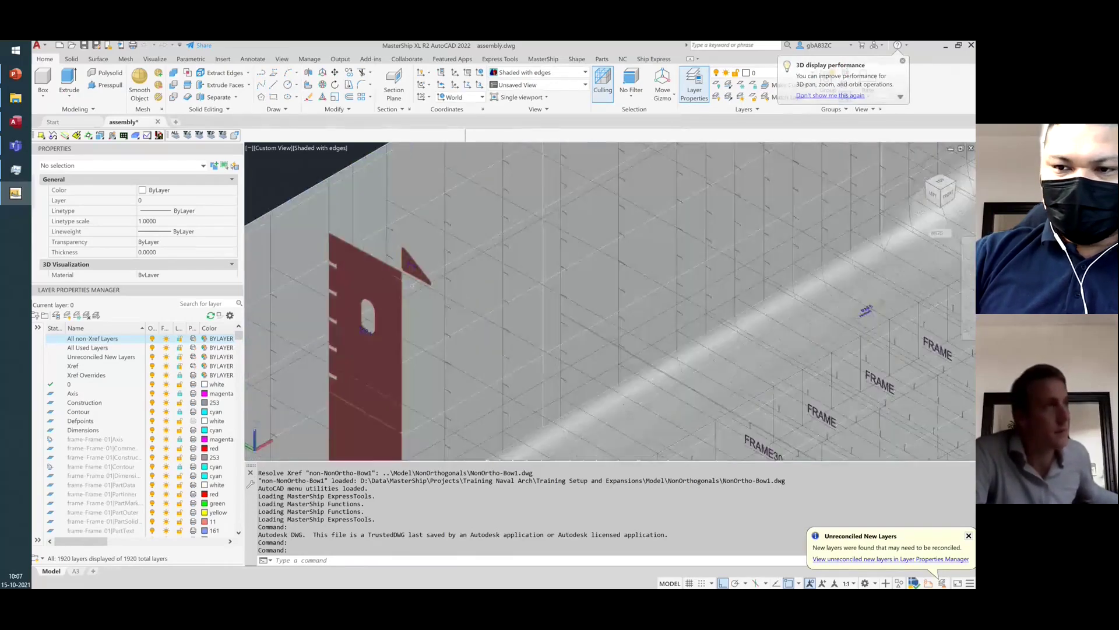
{"action": "left_click", "coordinate": [373, 286]}
{"action": "left_click", "coordinate": [120, 82]}
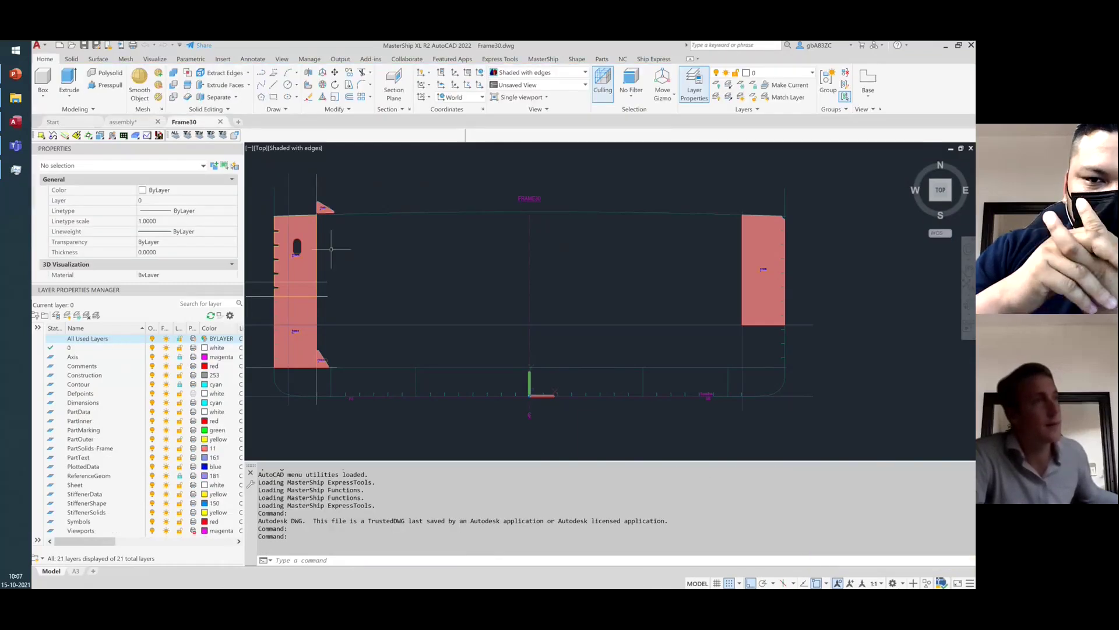
Start a face plate on the Frame30 plate containing the oval hole, using the hole's edge as its baseline curve
{"action": "scroll", "coordinate": [273, 246], "scroll_direction": "up", "scroll_amount": 5}
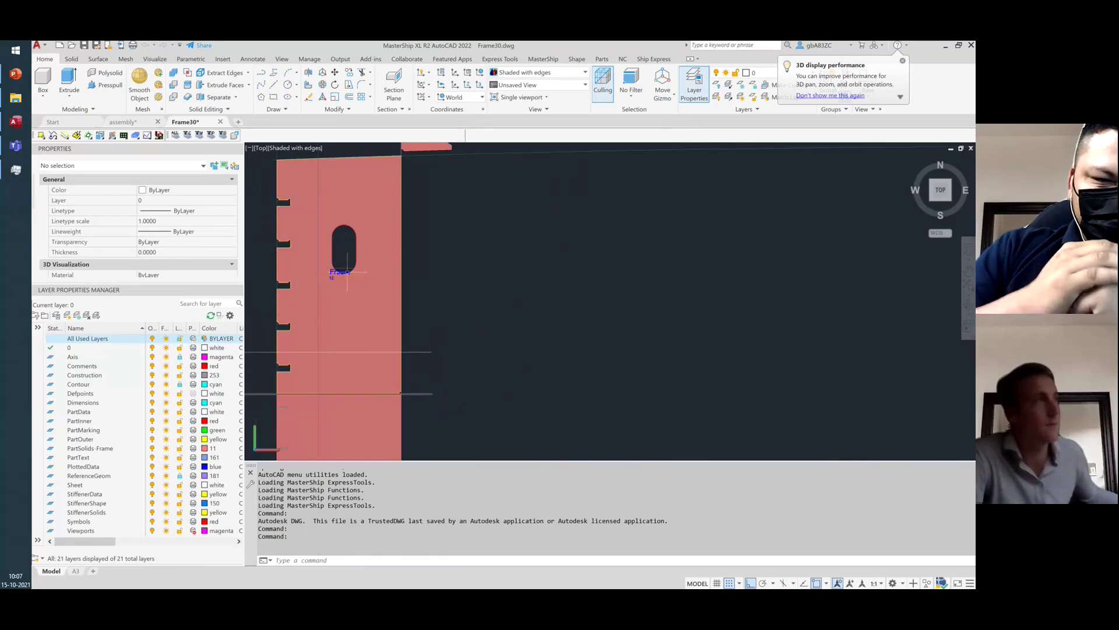
{"action": "left_click", "coordinate": [601, 59]}
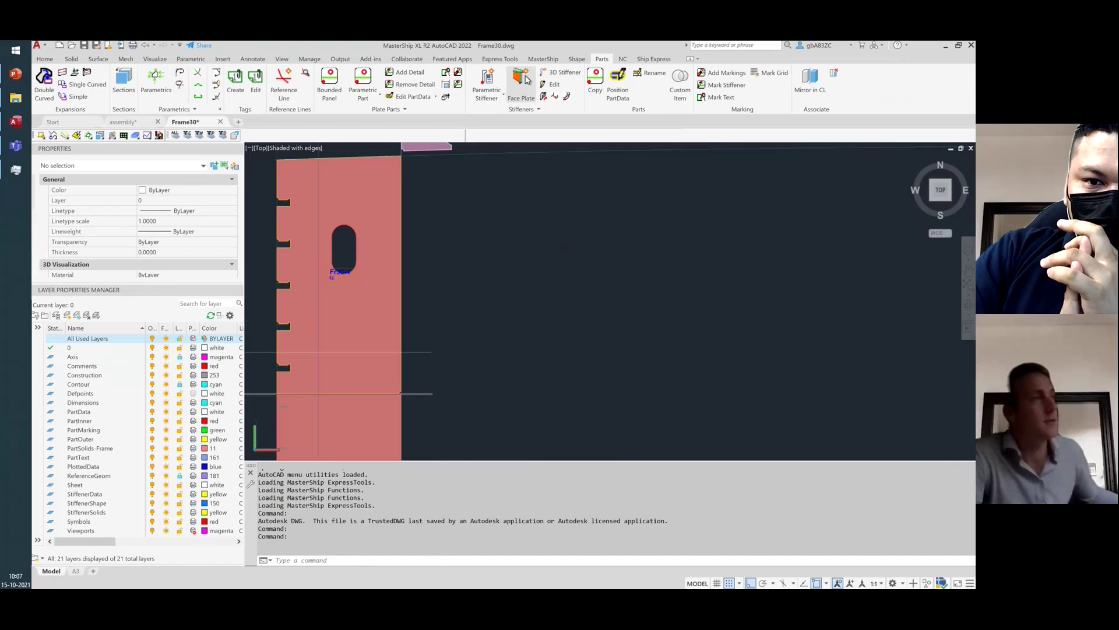
{"action": "left_click", "coordinate": [503, 94]}
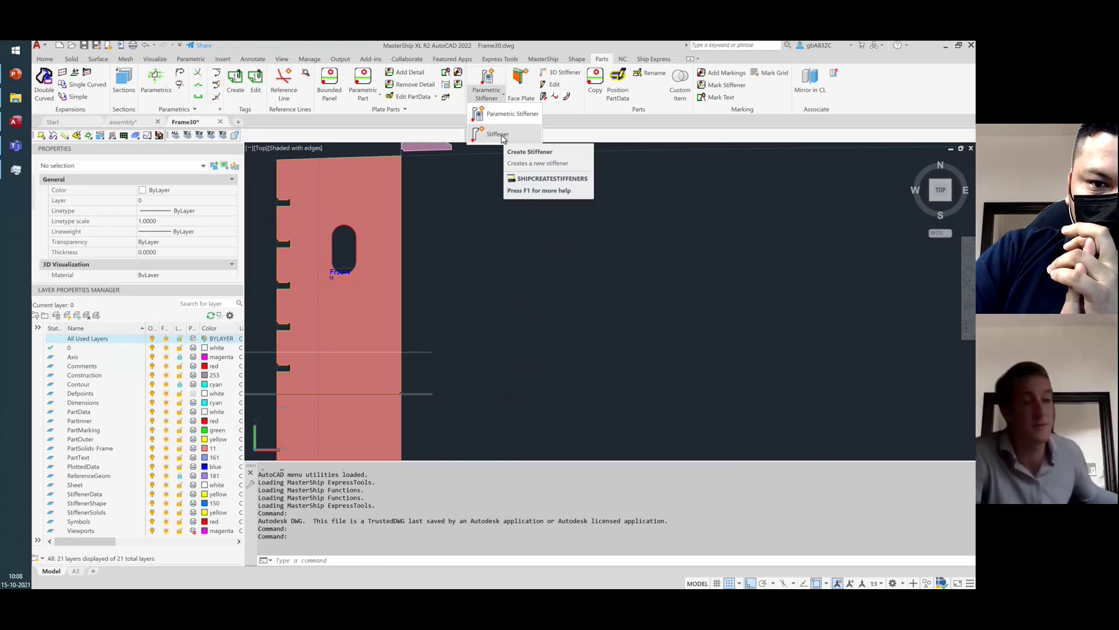
{"action": "left_click", "coordinate": [521, 79]}
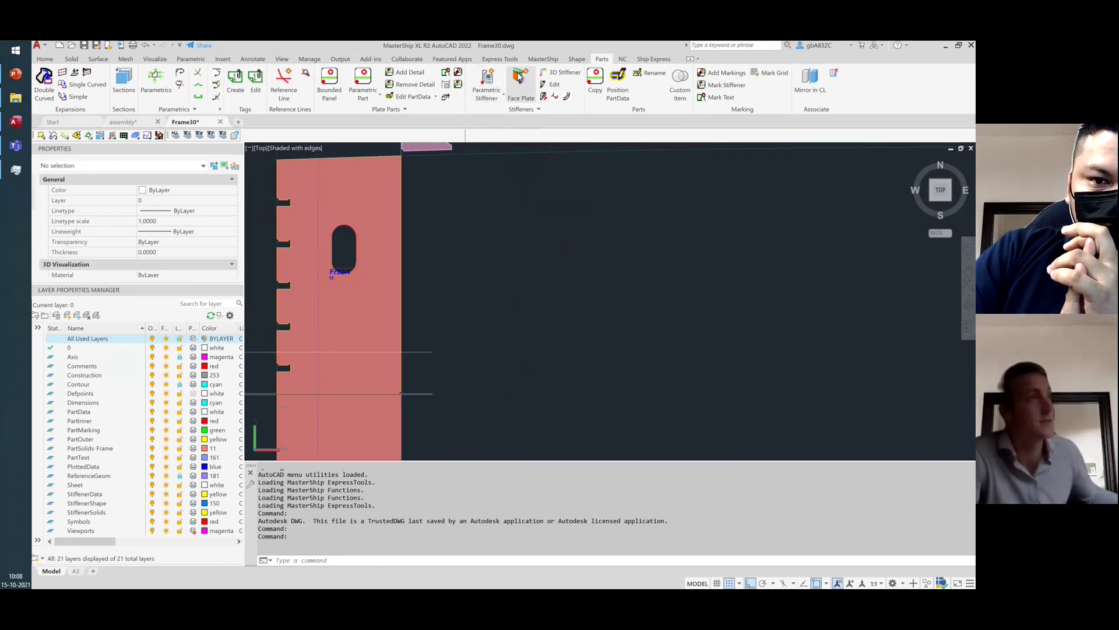
{"action": "left_click", "coordinate": [521, 79]}
{"action": "left_click", "coordinate": [369, 256]}
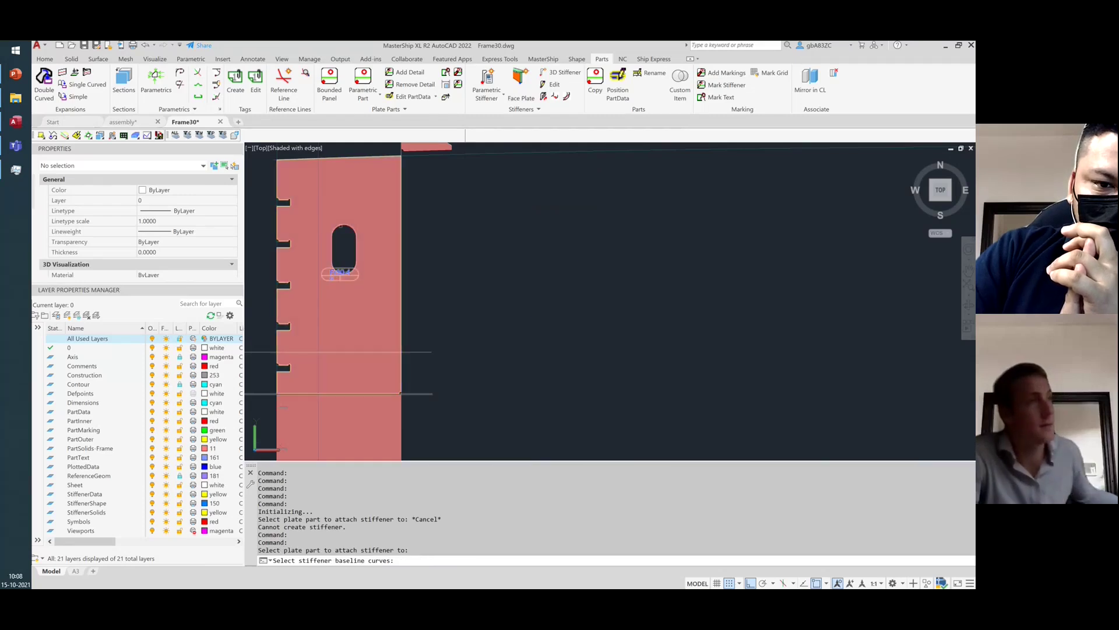
{"action": "left_click", "coordinate": [355, 235]}
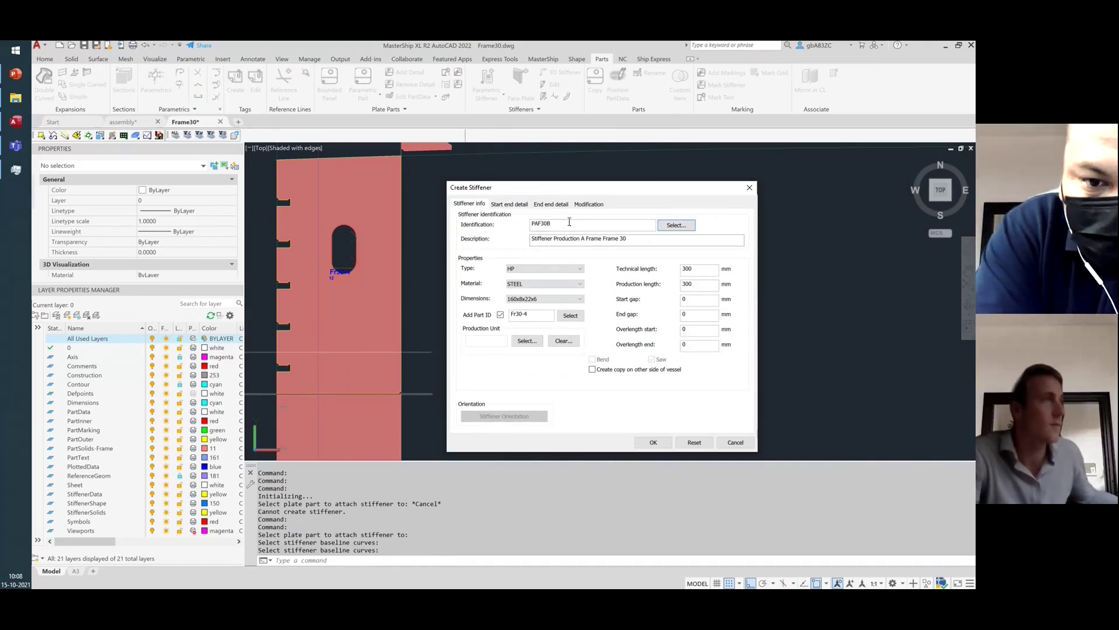
Set the face plate's overlength to 50 mm at both the start and the end
{"action": "left_click", "coordinate": [700, 331]}
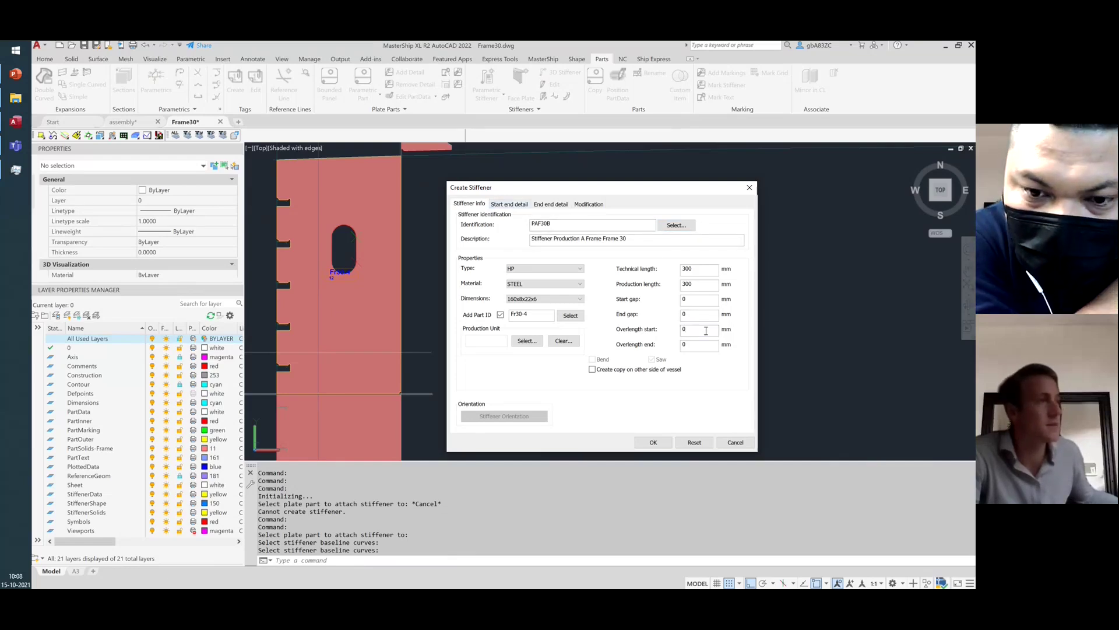
{"action": "double_click", "coordinate": [706, 331]}
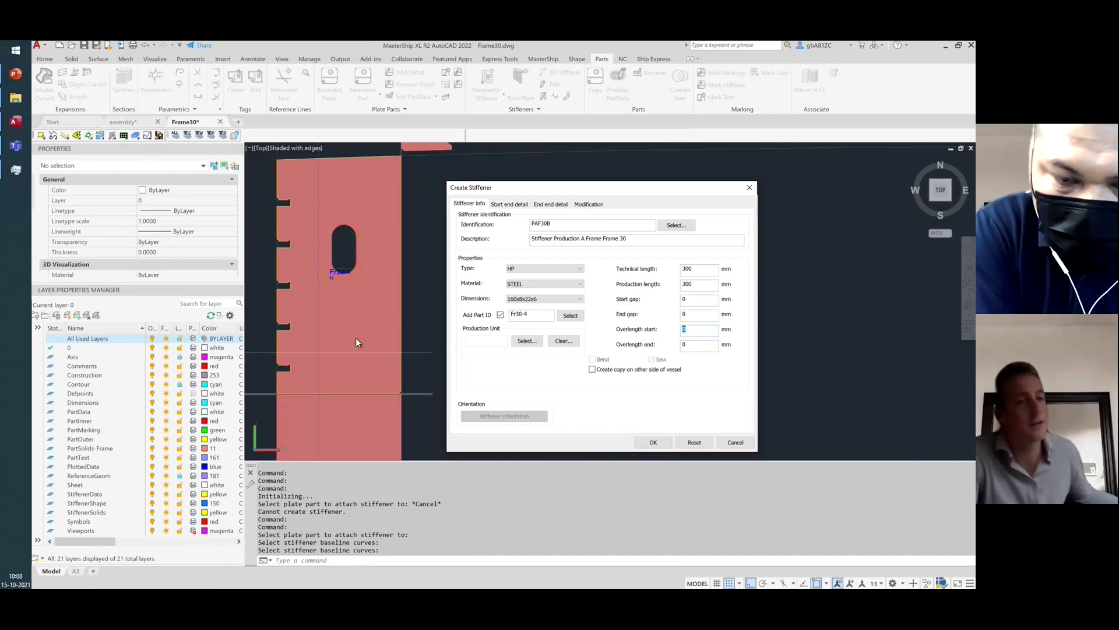
{"action": "double_click", "coordinate": [698, 346]}
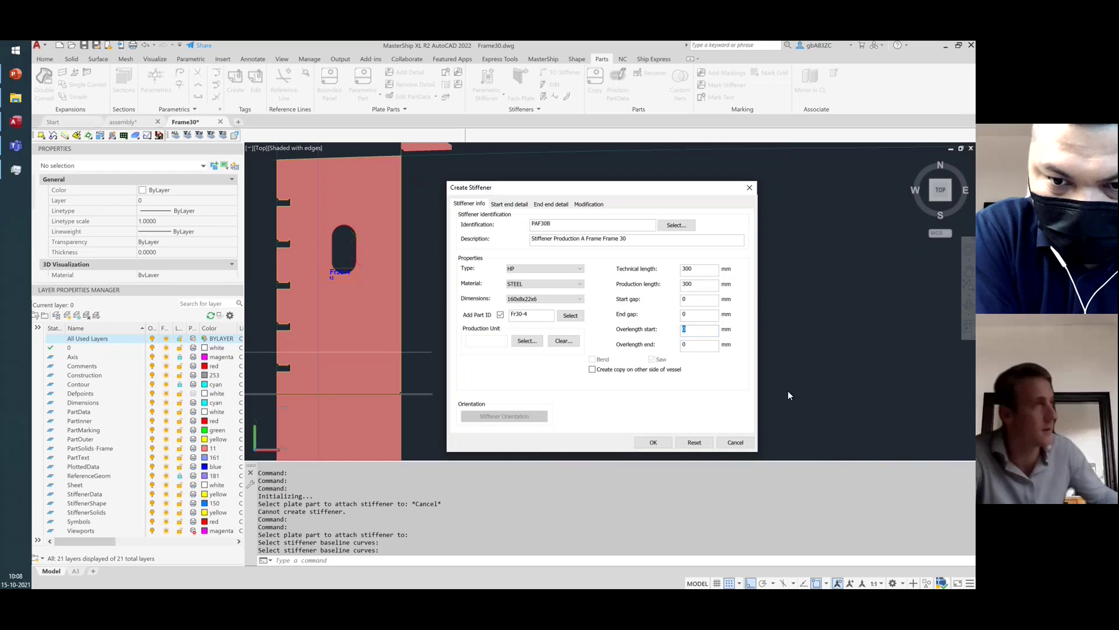
{"action": "double_click", "coordinate": [699, 345]}
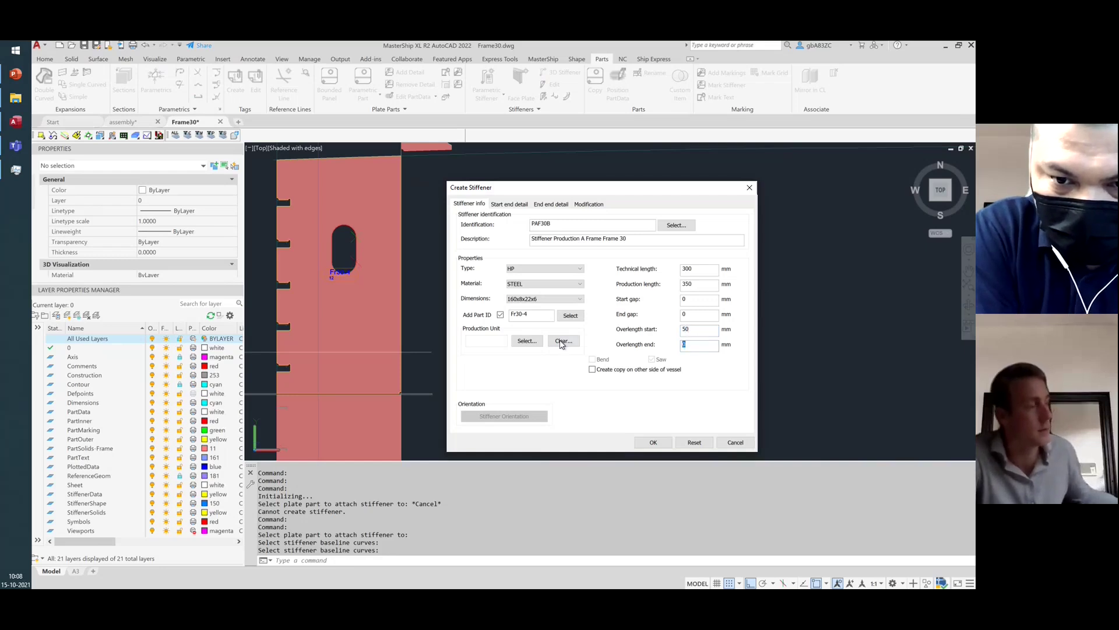
{"action": "type", "text": "50"}
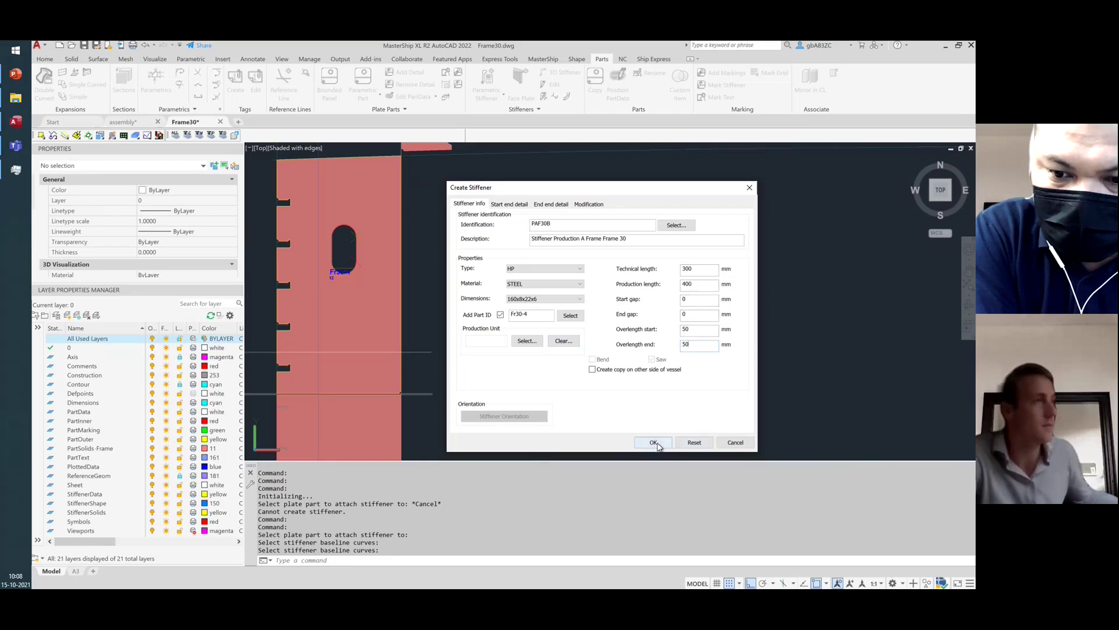
Set the face plate's profile type to FB with dimensions 60x8 and accept the stiffener data
{"action": "left_click", "coordinate": [579, 269]}
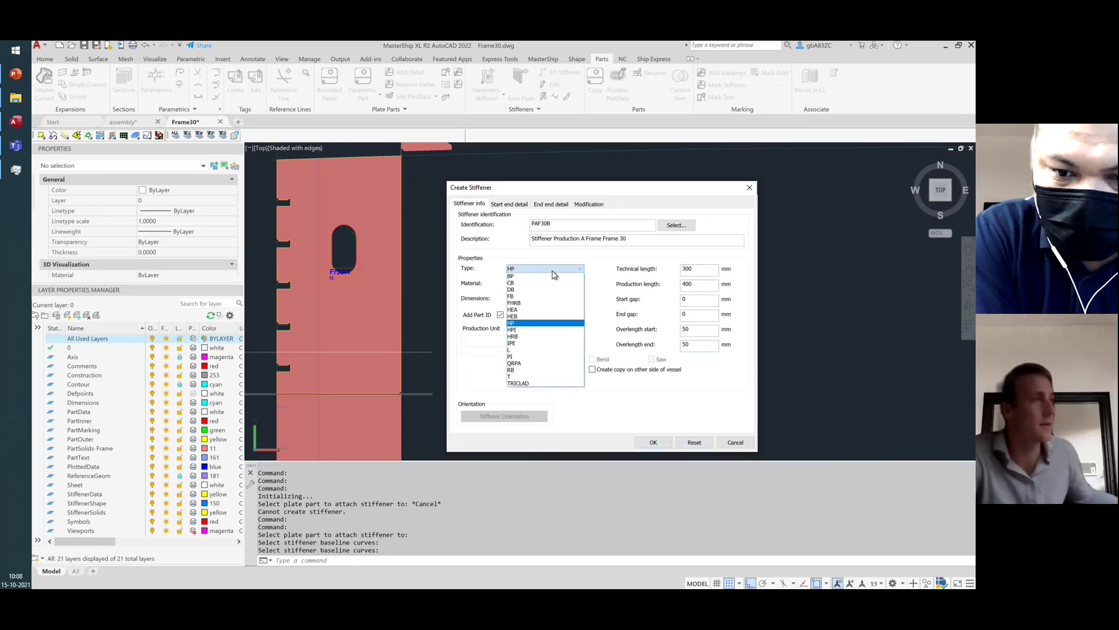
{"action": "left_click", "coordinate": [516, 297]}
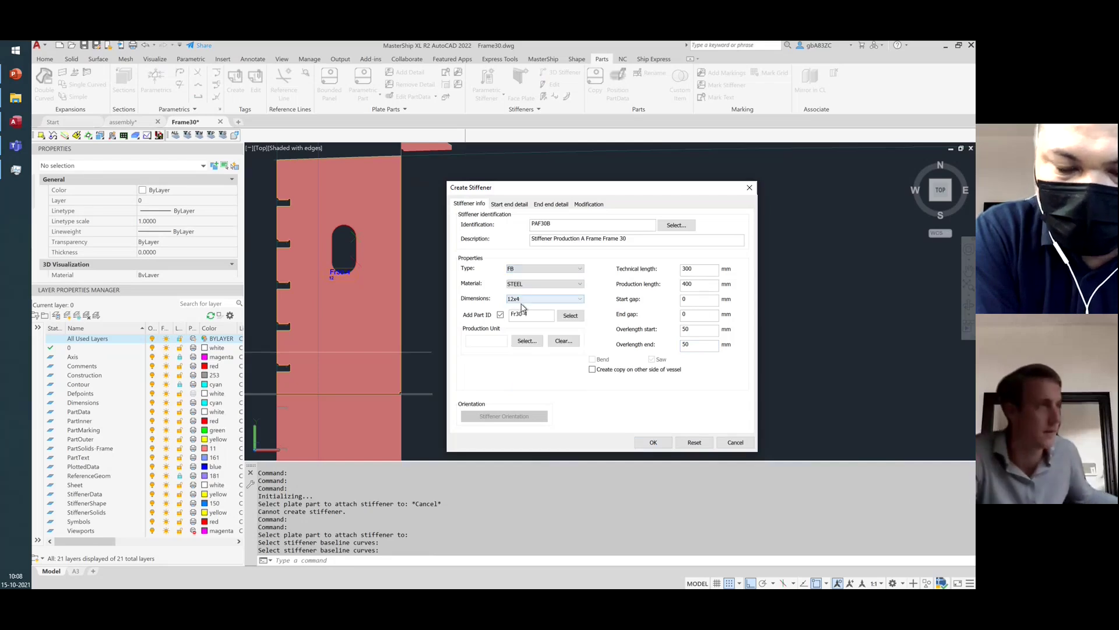
{"action": "left_click", "coordinate": [522, 301]}
{"action": "left_click", "coordinate": [529, 488]}
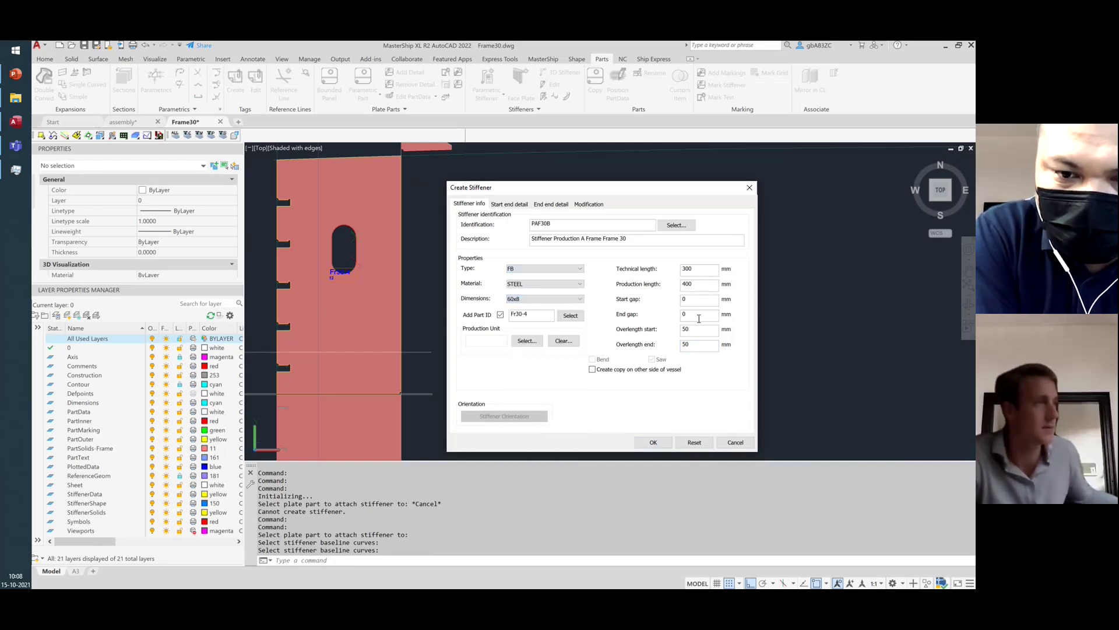
{"action": "left_click", "coordinate": [665, 443]}
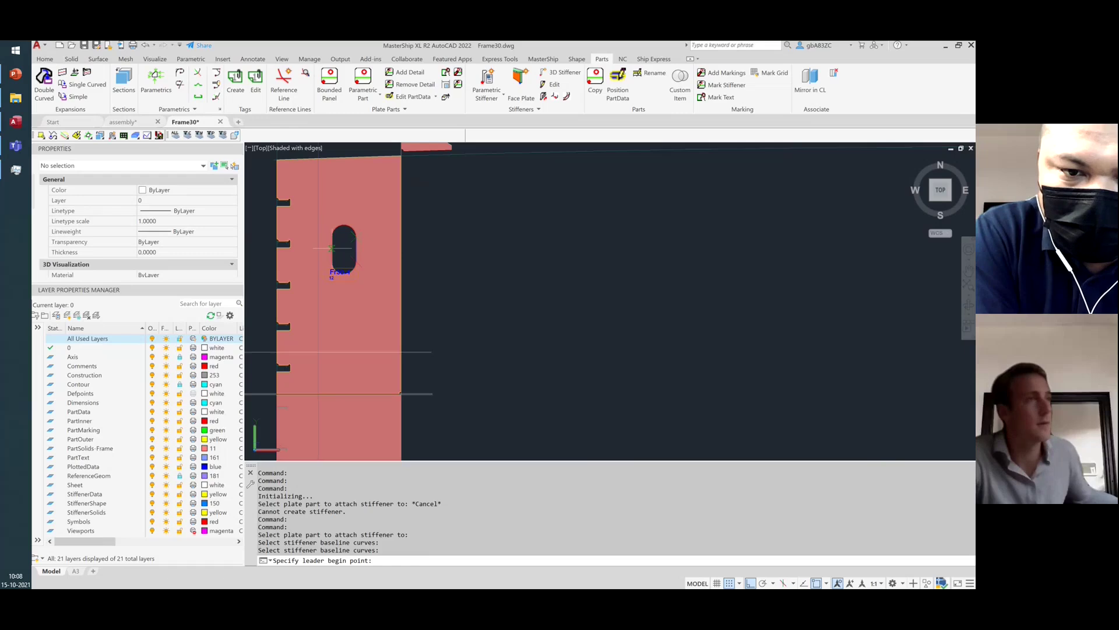
Try to create the face plate with its leader starting at the hole's straight edge, and undo the face plate
{"action": "left_click", "coordinate": [356, 250]}
{"action": "left_click", "coordinate": [343, 272]}
{"action": "scroll", "coordinate": [356, 242], "scroll_direction": "up", "scroll_amount": 5}
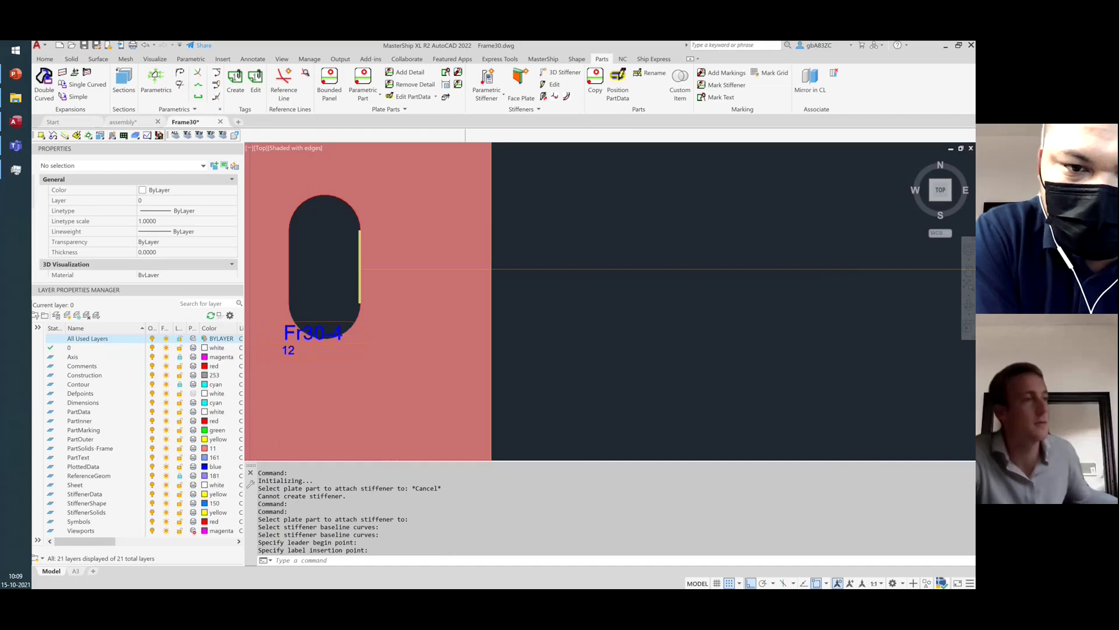
{"action": "scroll", "coordinate": [378, 257], "scroll_direction": "down", "scroll_amount": 1}
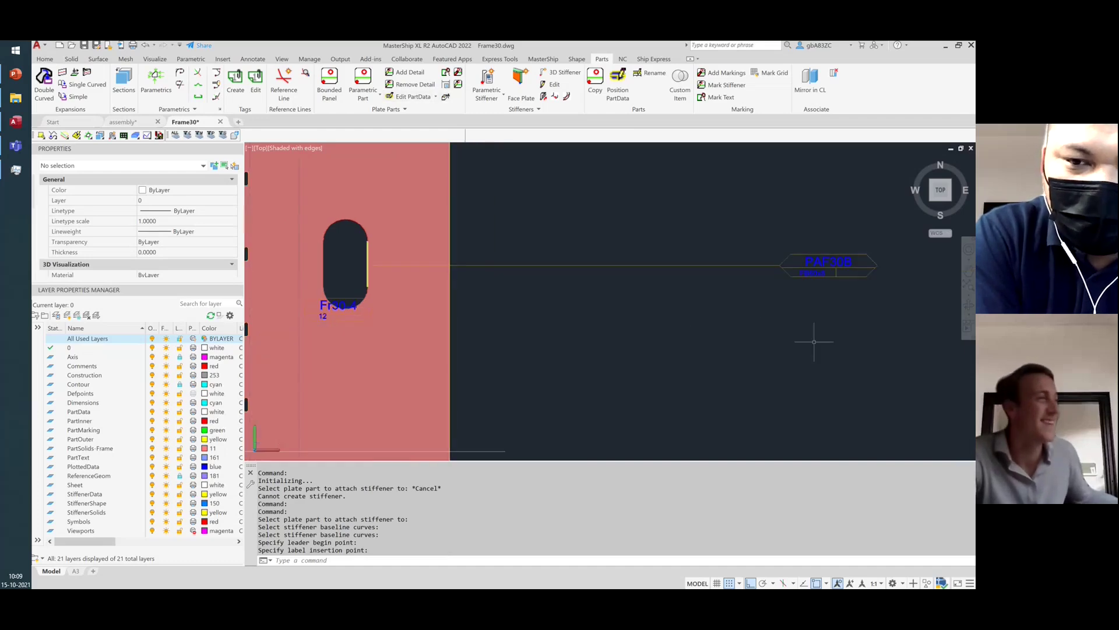
{"action": "scroll", "coordinate": [726, 337], "scroll_direction": "down", "scroll_amount": 1}
{"action": "left_click", "coordinate": [725, 337]}
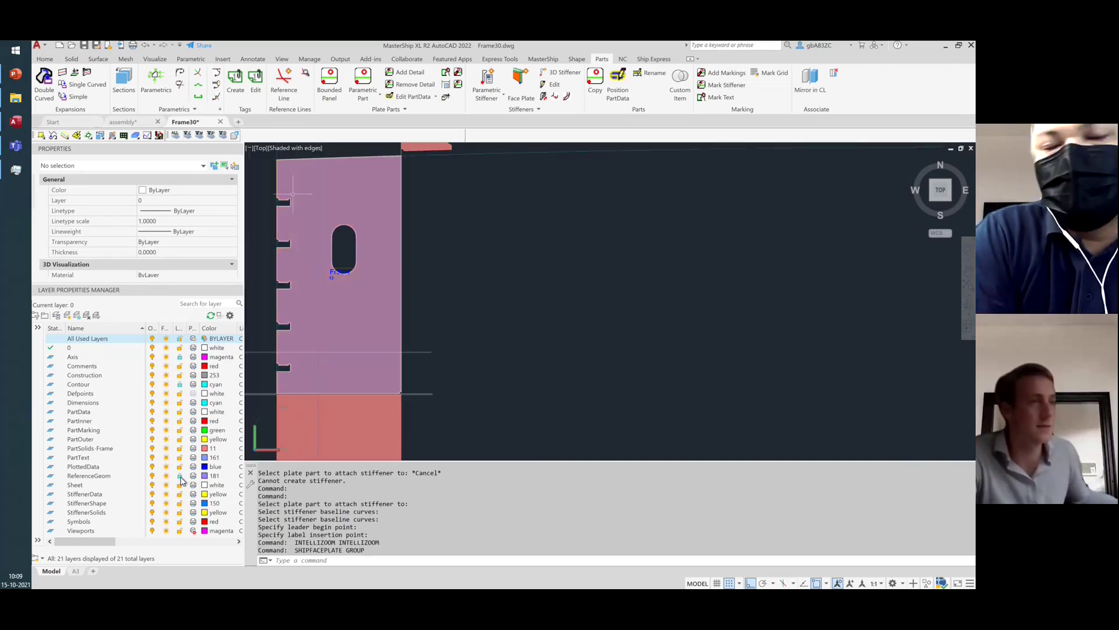
Turn off the PartSolids-Frame layer and start a face plate on plate Fr30-4, using the hole's entire outline as baseline curves
{"action": "left_click", "coordinate": [153, 449]}
{"action": "scroll", "coordinate": [329, 198], "scroll_direction": "up", "scroll_amount": 1}
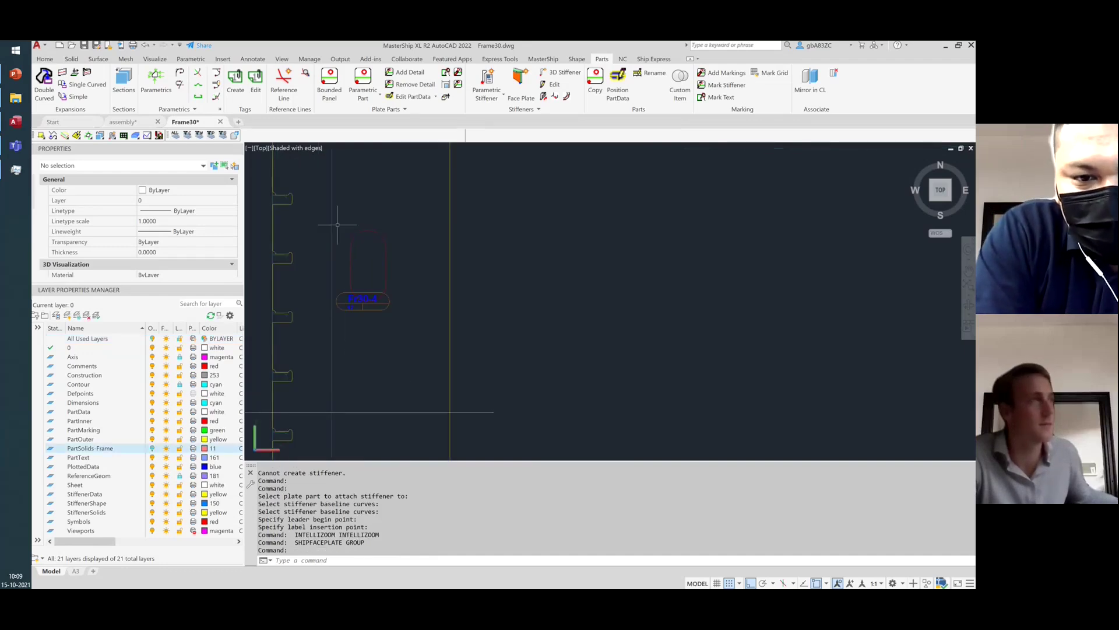
{"action": "left_click", "coordinate": [521, 79]}
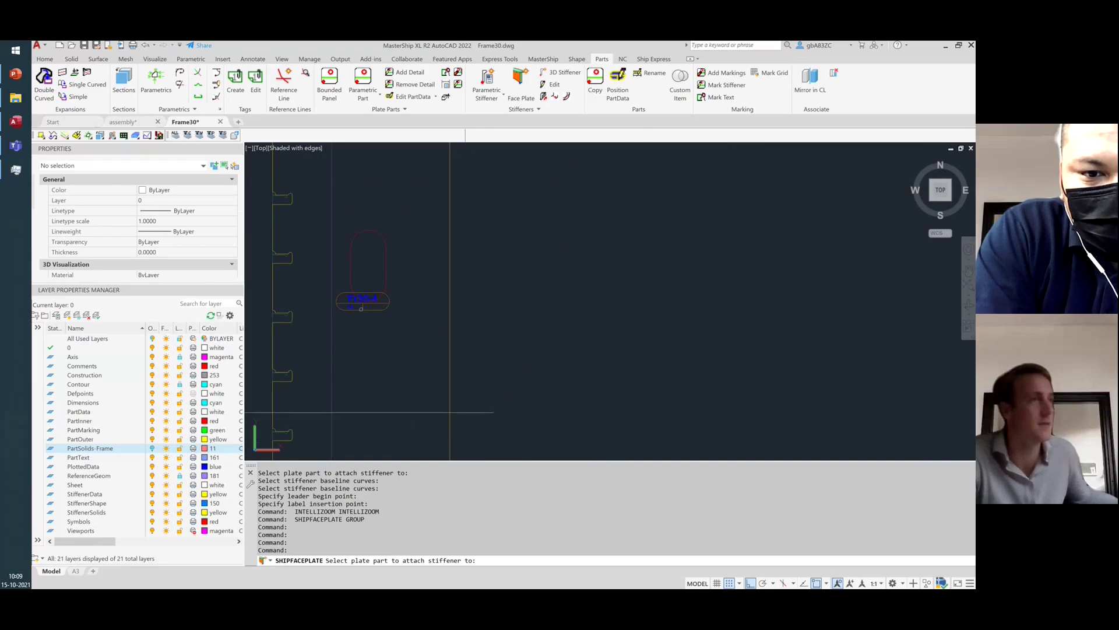
{"action": "left_click", "coordinate": [450, 288]}
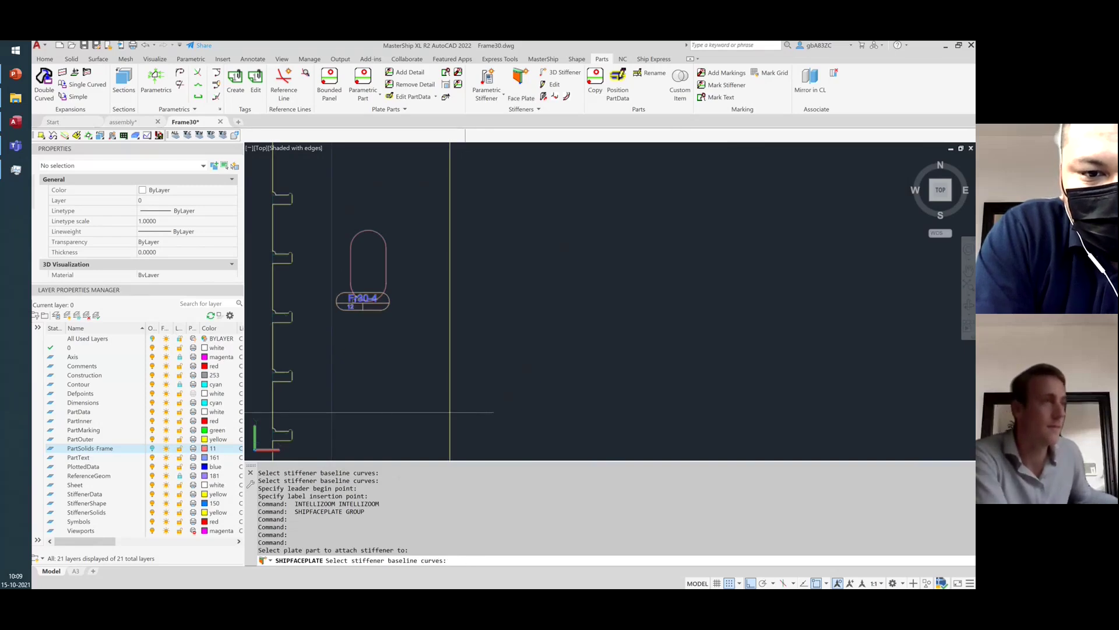
{"action": "left_click", "coordinate": [353, 255]}
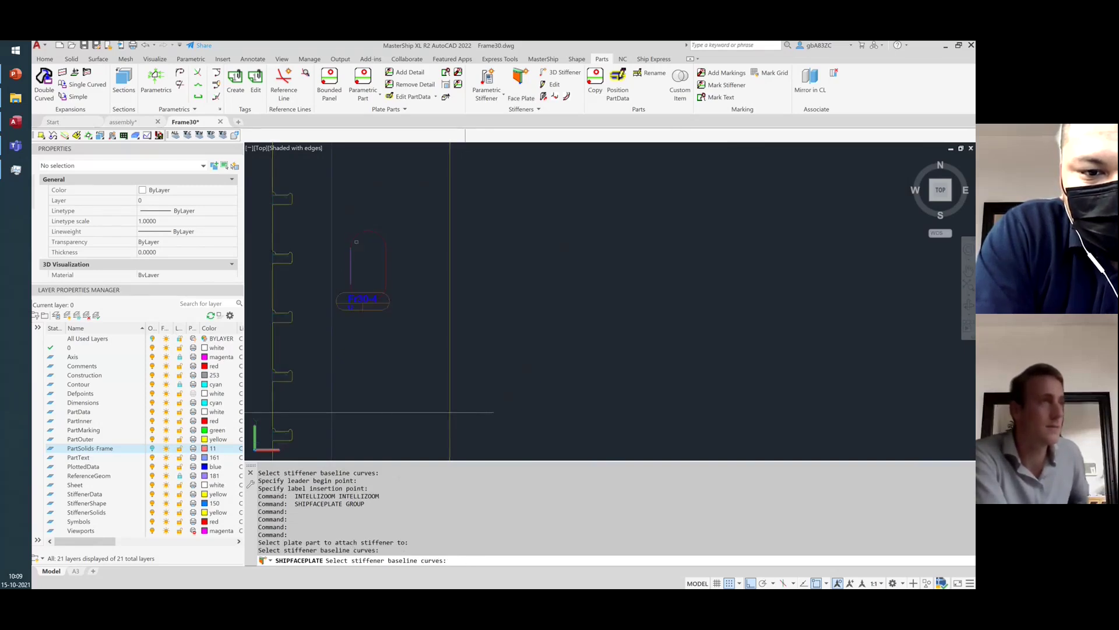
{"action": "left_click", "coordinate": [366, 235]}
{"action": "left_click", "coordinate": [386, 259]}
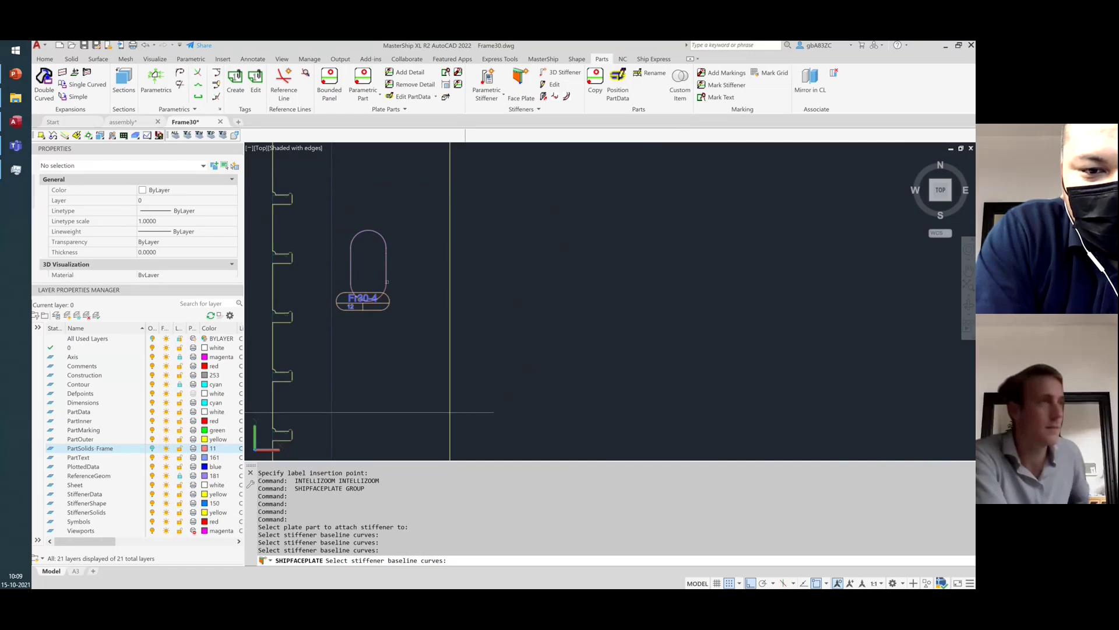
{"action": "left_click", "coordinate": [350, 248]}
{"action": "key", "text": "Return"}
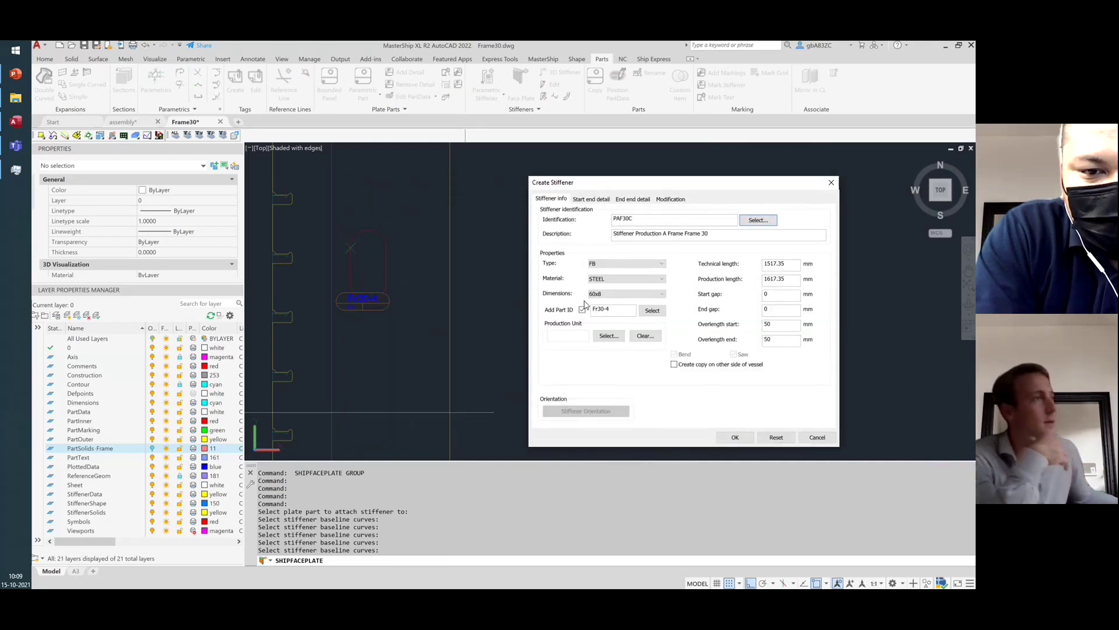
Create the face plate with a 20 mm end gap and place its label outside the plate, with the leader starting on the hole's edge
{"action": "double_click", "coordinate": [783, 309]}
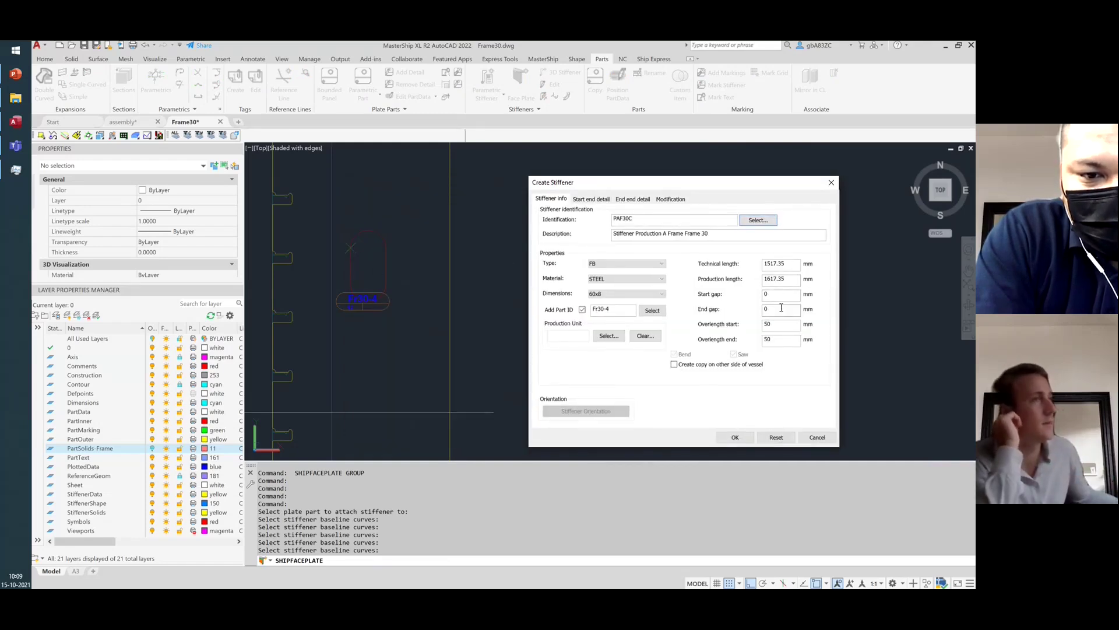
{"action": "type", "text": "20"}
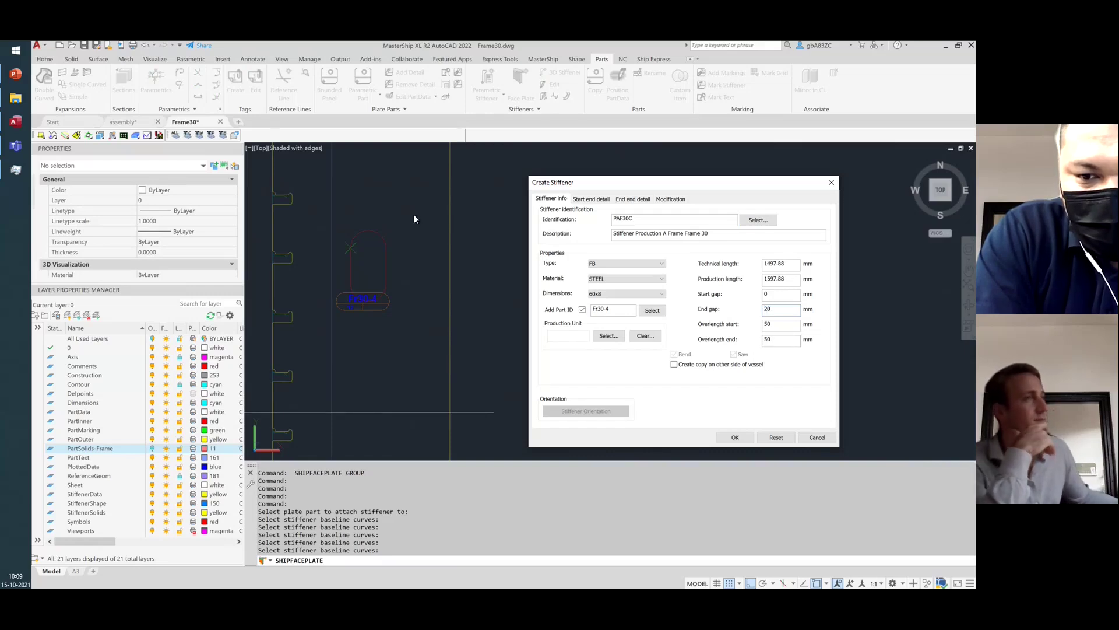
{"action": "left_click", "coordinate": [736, 438]}
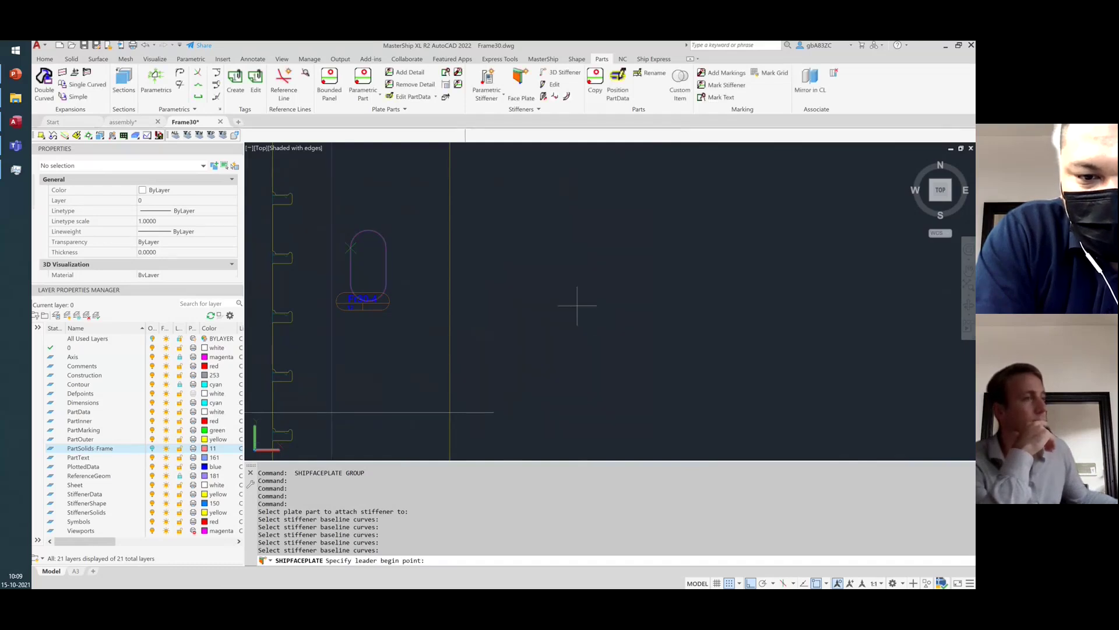
{"action": "left_click", "coordinate": [386, 265]}
{"action": "left_click", "coordinate": [669, 264]}
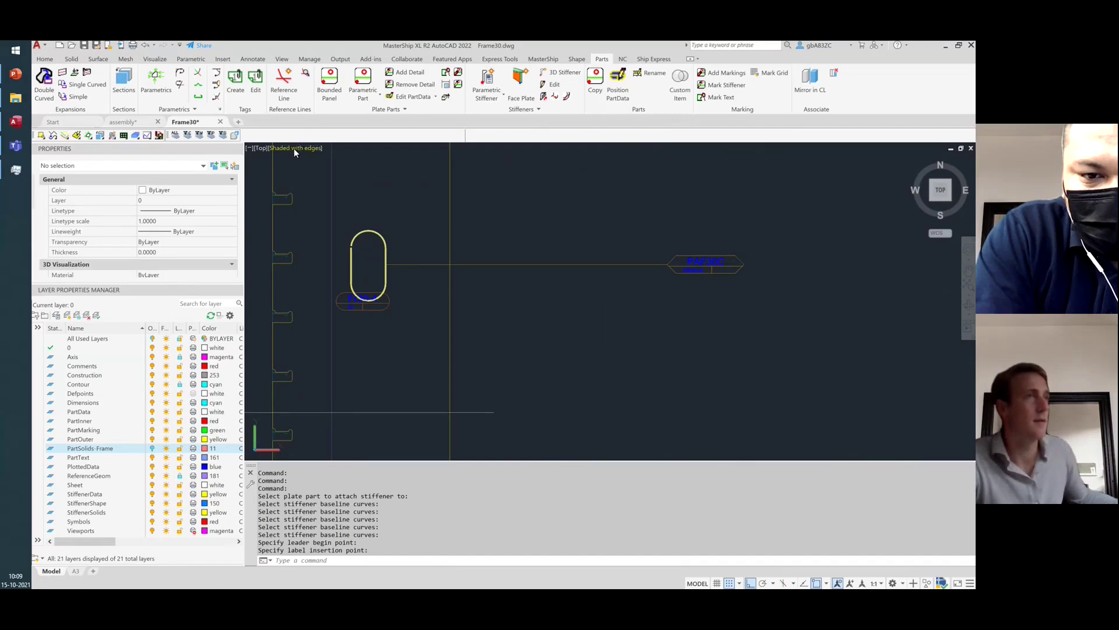
Examine the new face plate in 3D and review its overlengths and production length in the stiffener data, leaving without saving
{"action": "middle_click_drag", "start_coordinate": [552, 352], "coordinate": [362, 271], "text": "shift"}
{"action": "scroll", "coordinate": [354, 264], "scroll_direction": "up", "scroll_amount": 5}
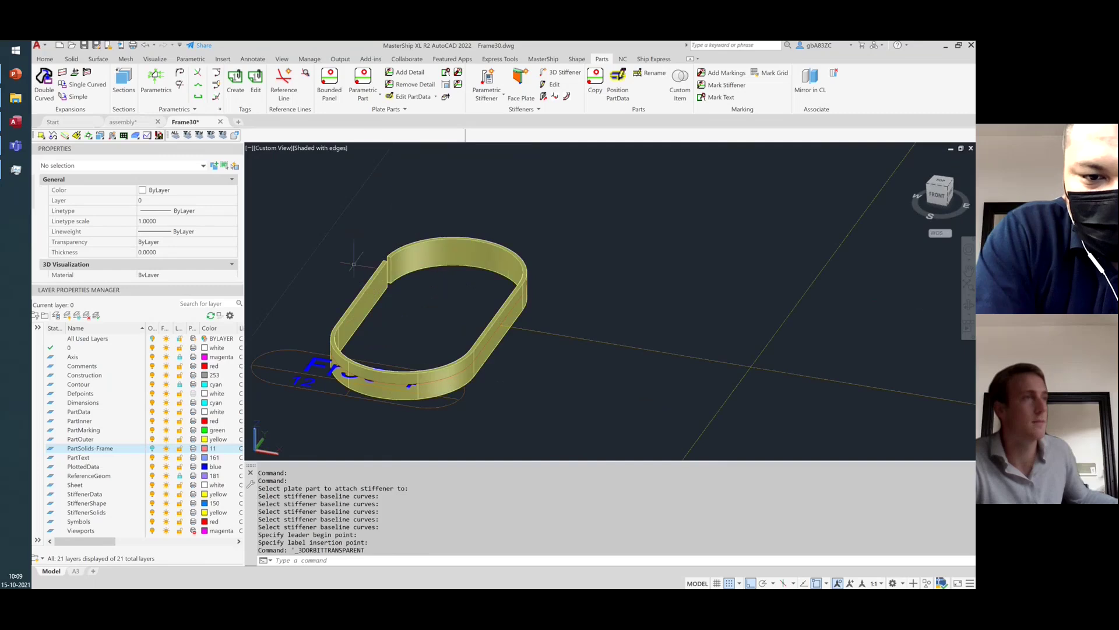
{"action": "scroll", "coordinate": [351, 264], "scroll_direction": "down", "scroll_amount": 5}
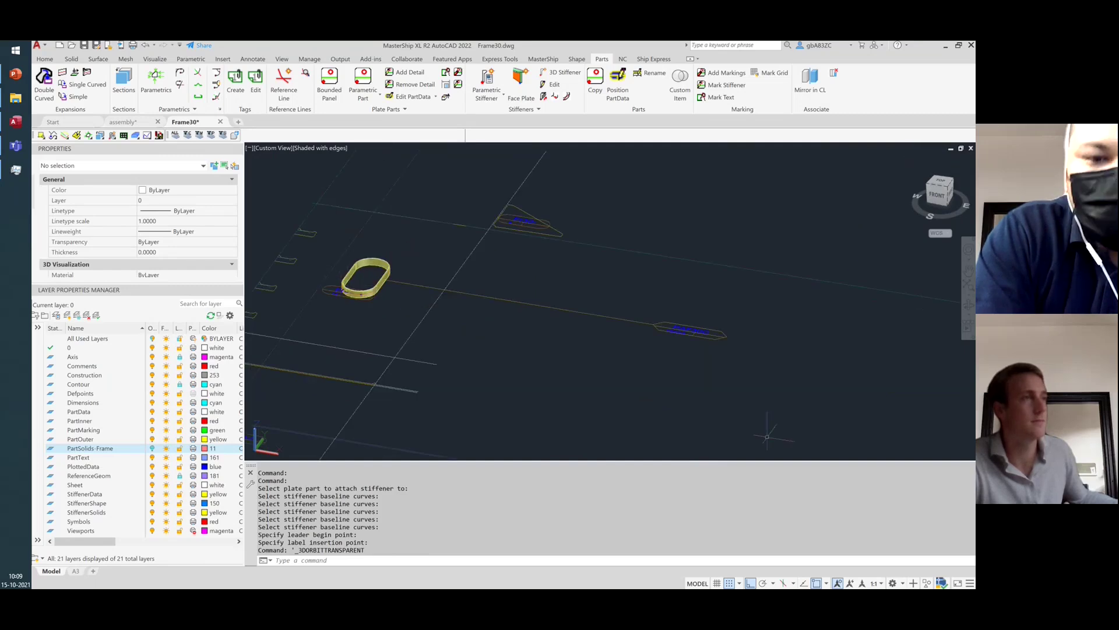
{"action": "middle_click_drag", "start_coordinate": [485, 363], "coordinate": [512, 412], "text": "shift"}
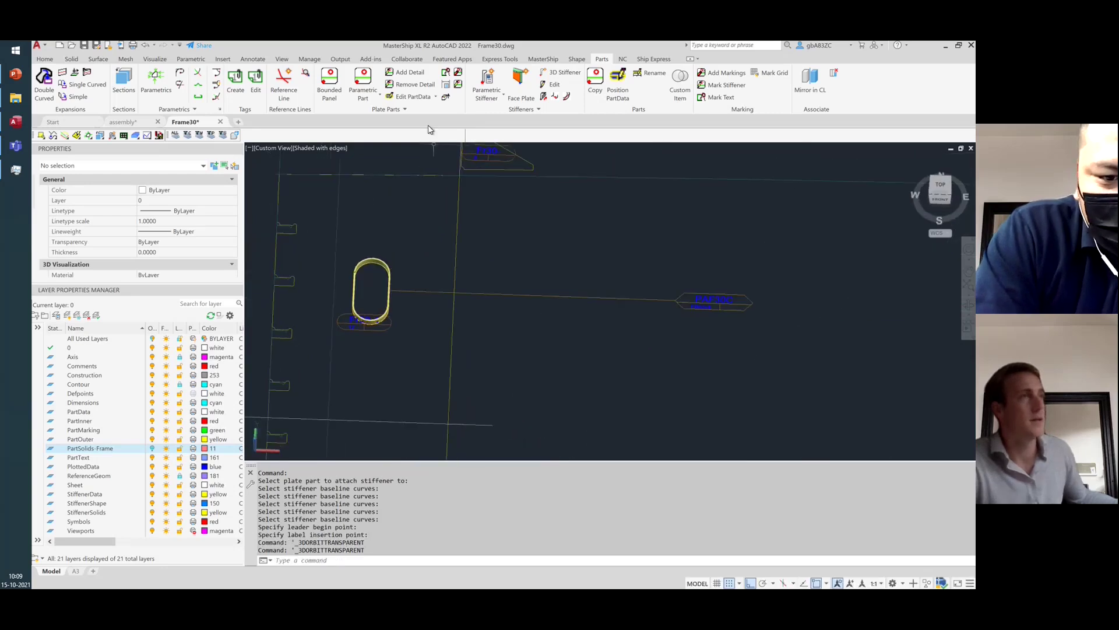
{"action": "left_click", "coordinate": [552, 84]}
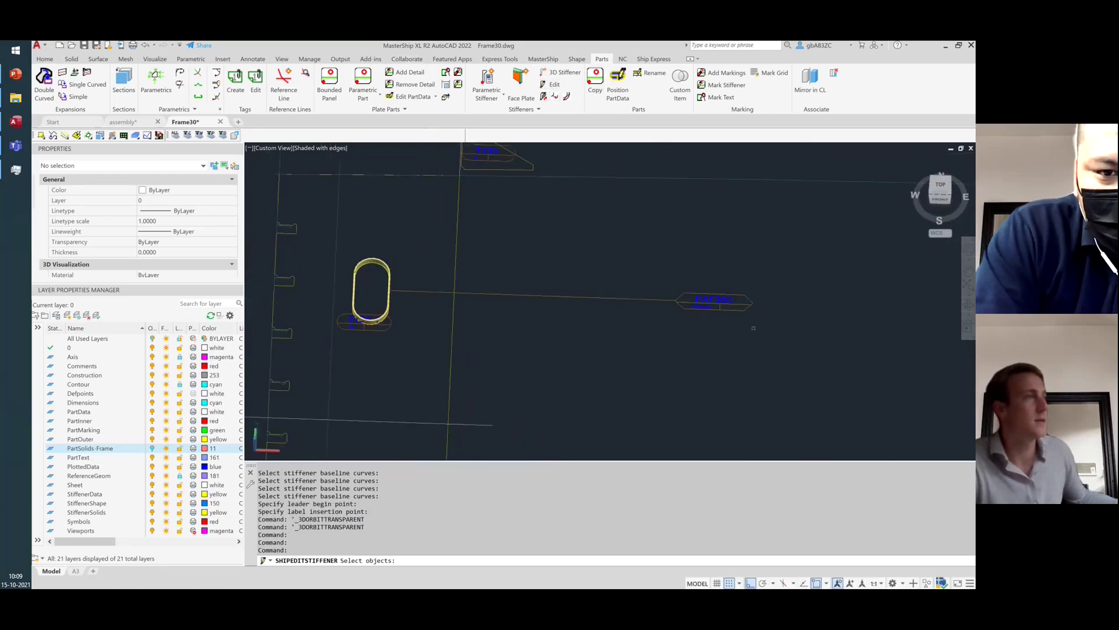
{"action": "left_click", "coordinate": [703, 300]}
{"action": "double_click", "coordinate": [588, 327]}
{"action": "double_click", "coordinate": [604, 342]}
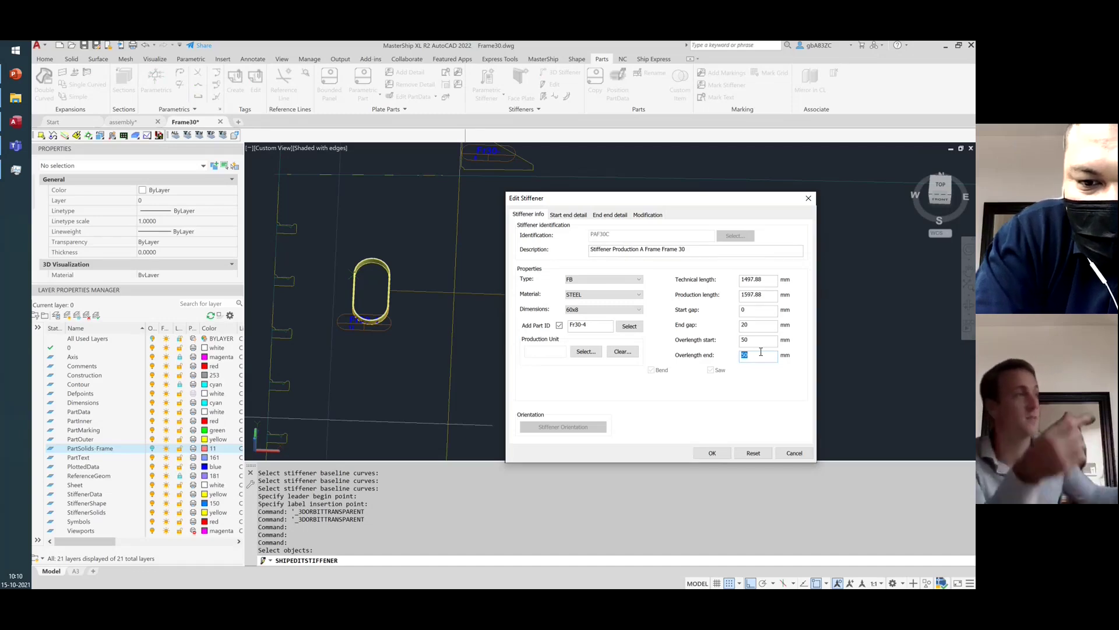
{"action": "double_click", "coordinate": [773, 297]}
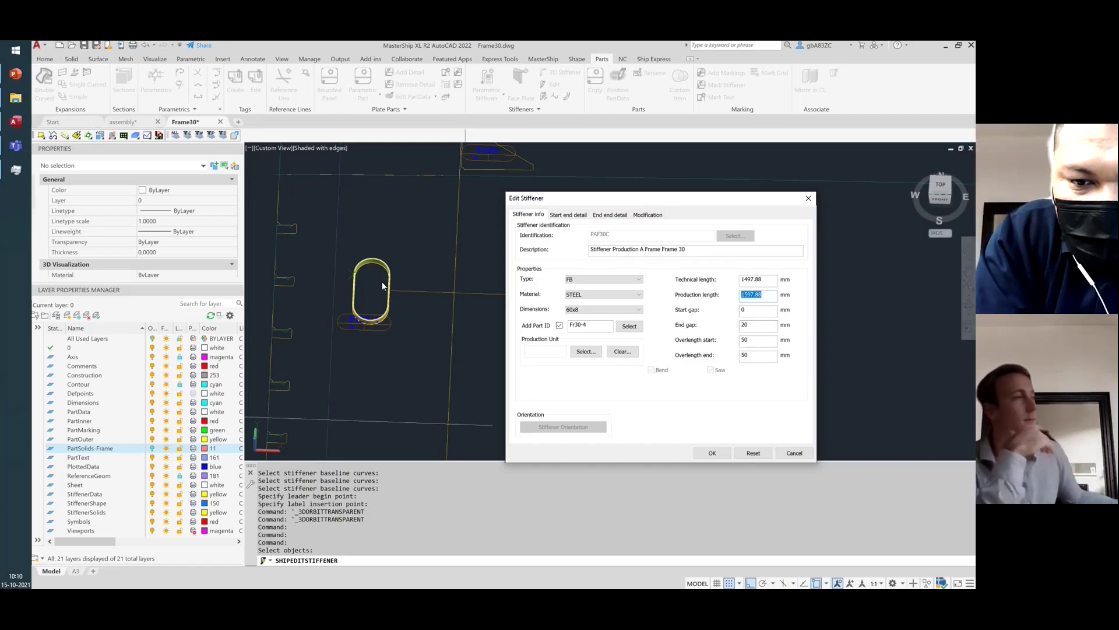
{"action": "left_click", "coordinate": [795, 453]}
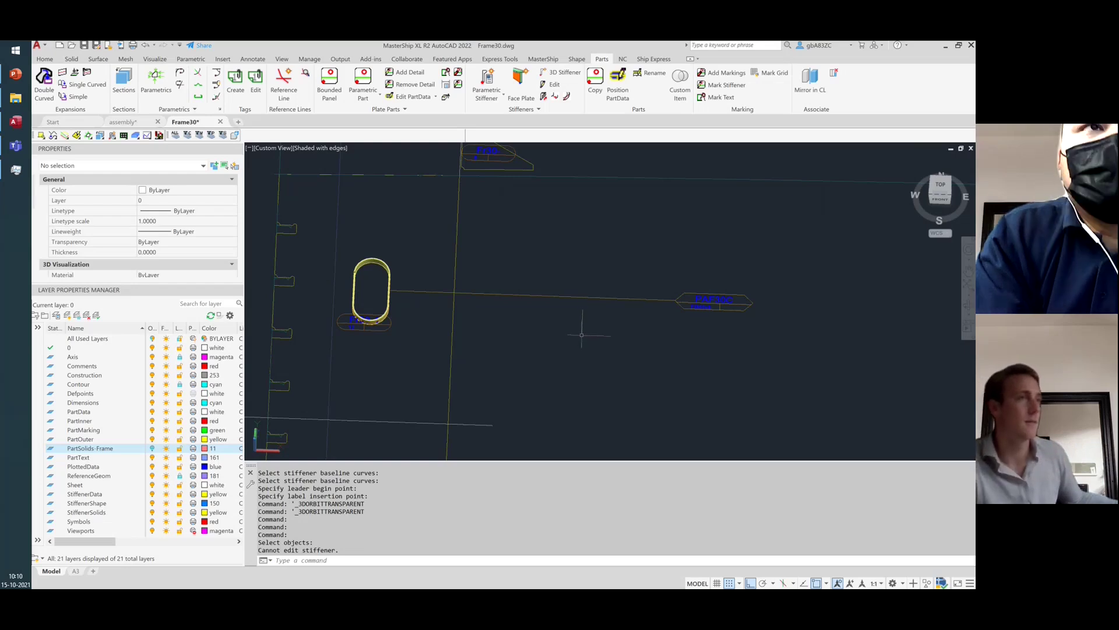
Examine the gap between the two ends of the face plate in a close 3D view
{"action": "middle_click_drag", "start_coordinate": [579, 333], "coordinate": [409, 270], "text": "shift"}
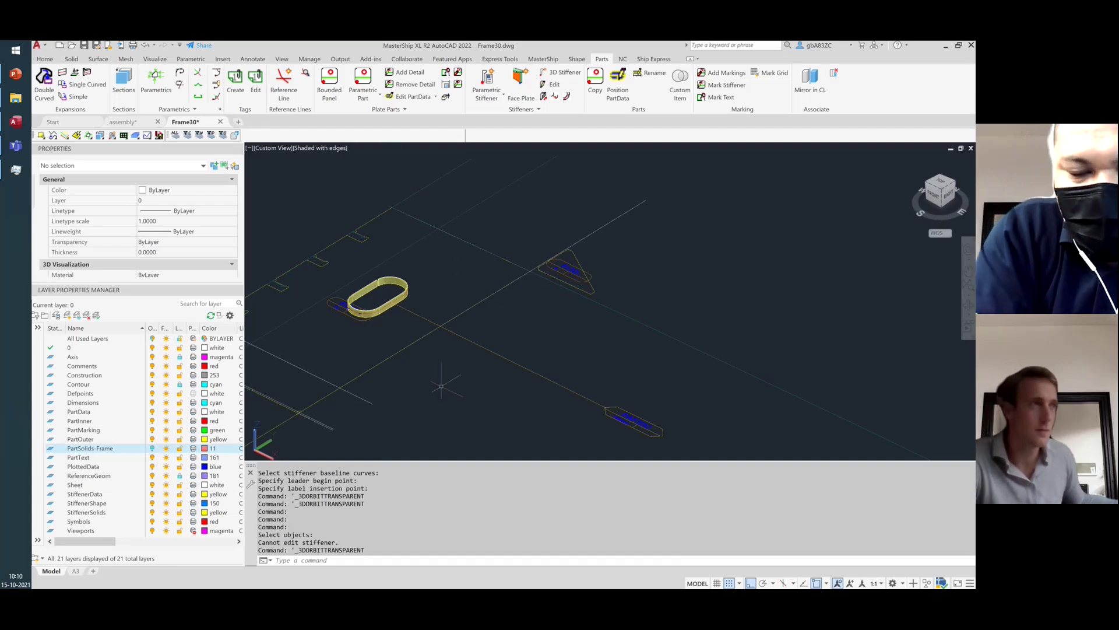
{"action": "scroll", "coordinate": [443, 385], "scroll_direction": "down", "scroll_amount": 3}
{"action": "scroll", "coordinate": [440, 384], "scroll_direction": "up", "scroll_amount": 1}
{"action": "scroll", "coordinate": [442, 382], "scroll_direction": "down", "scroll_amount": 1}
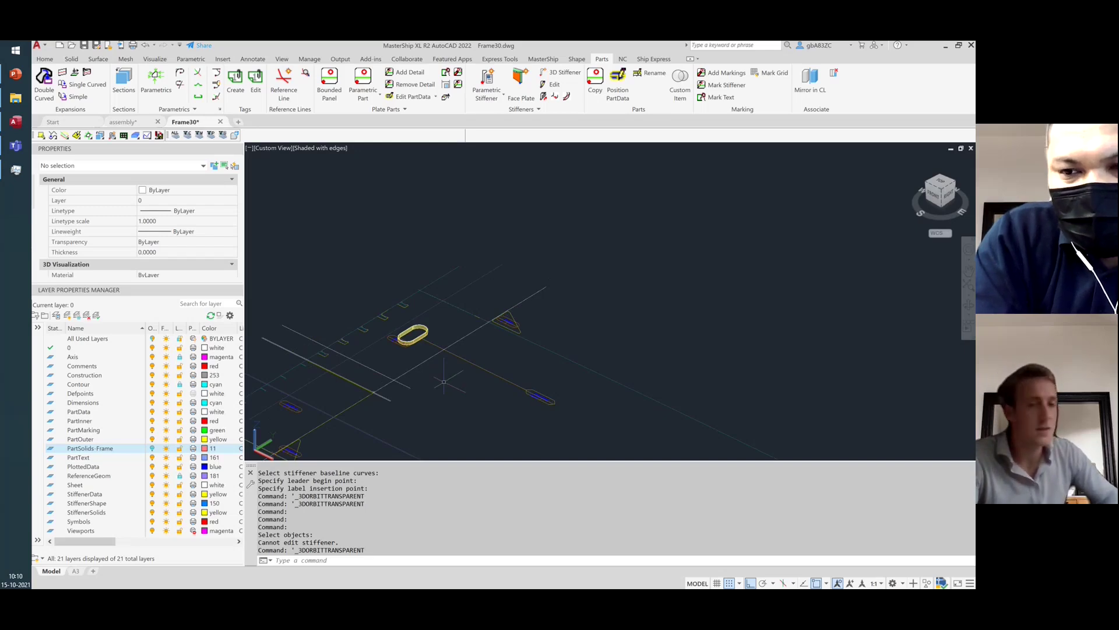
{"action": "scroll", "coordinate": [420, 344], "scroll_direction": "up", "scroll_amount": 8}
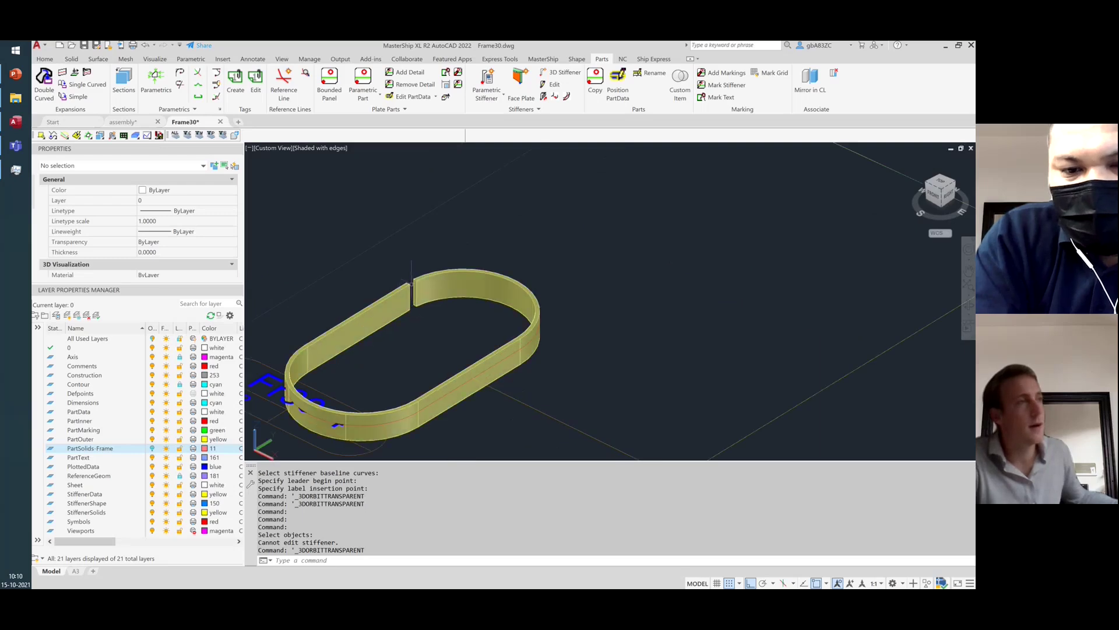
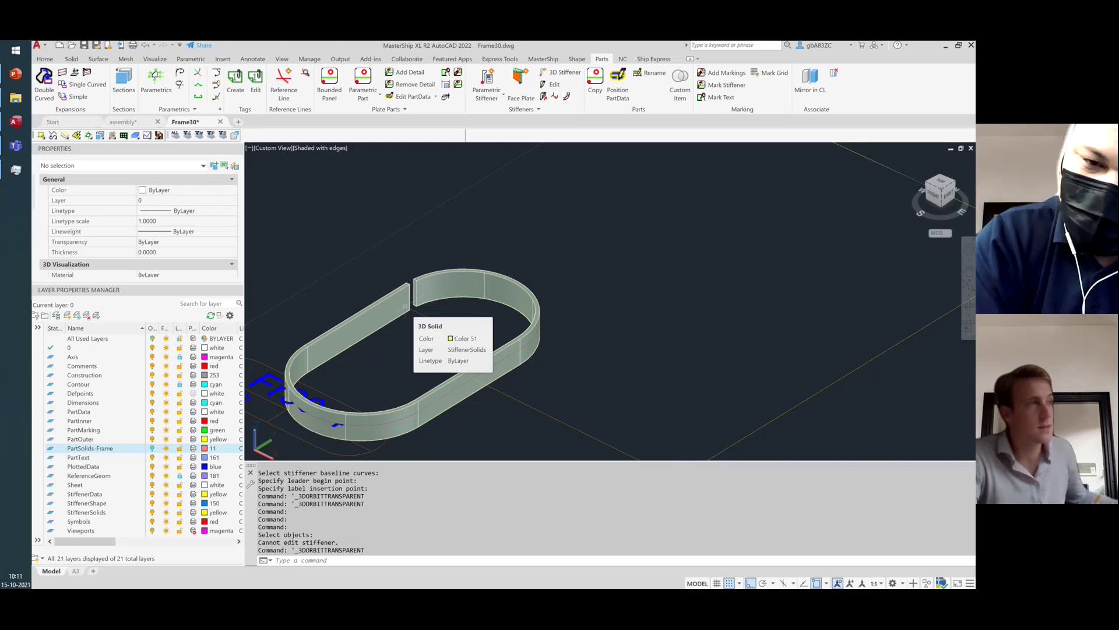
{"action": "scroll", "coordinate": [405, 306], "scroll_direction": "down", "scroll_amount": 5}
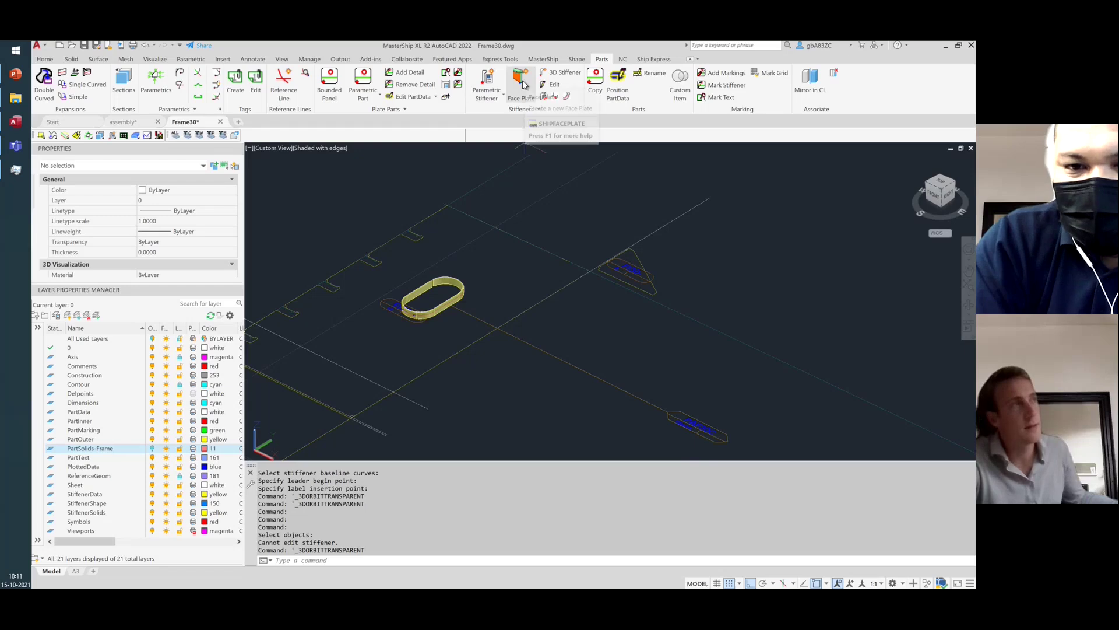
{"action": "left_click", "coordinate": [503, 95]}
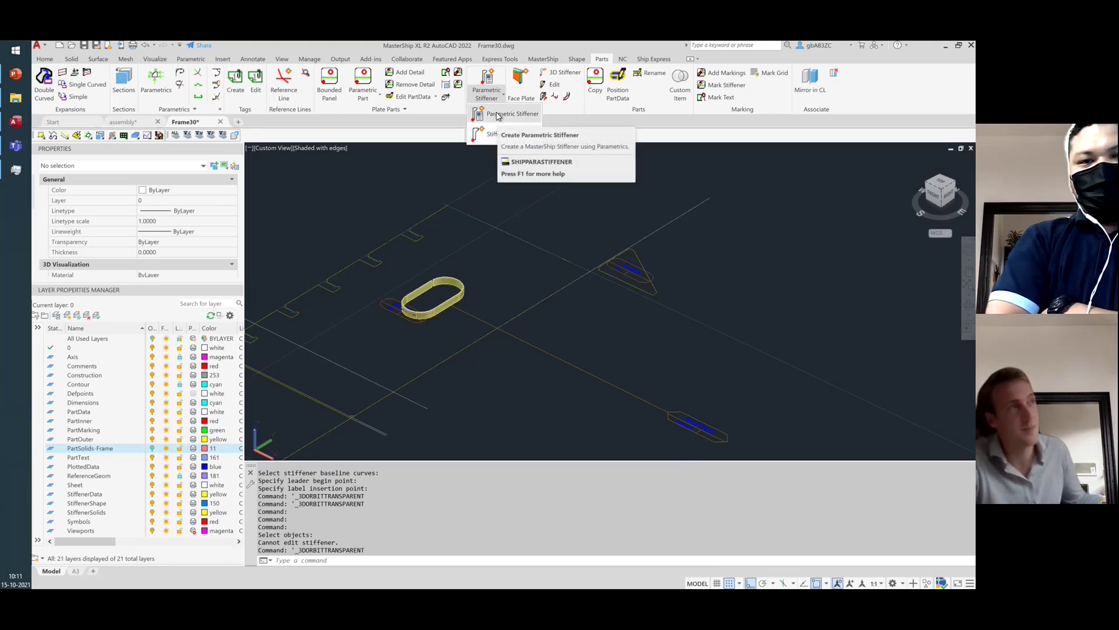
{"action": "left_click", "coordinate": [518, 87]}
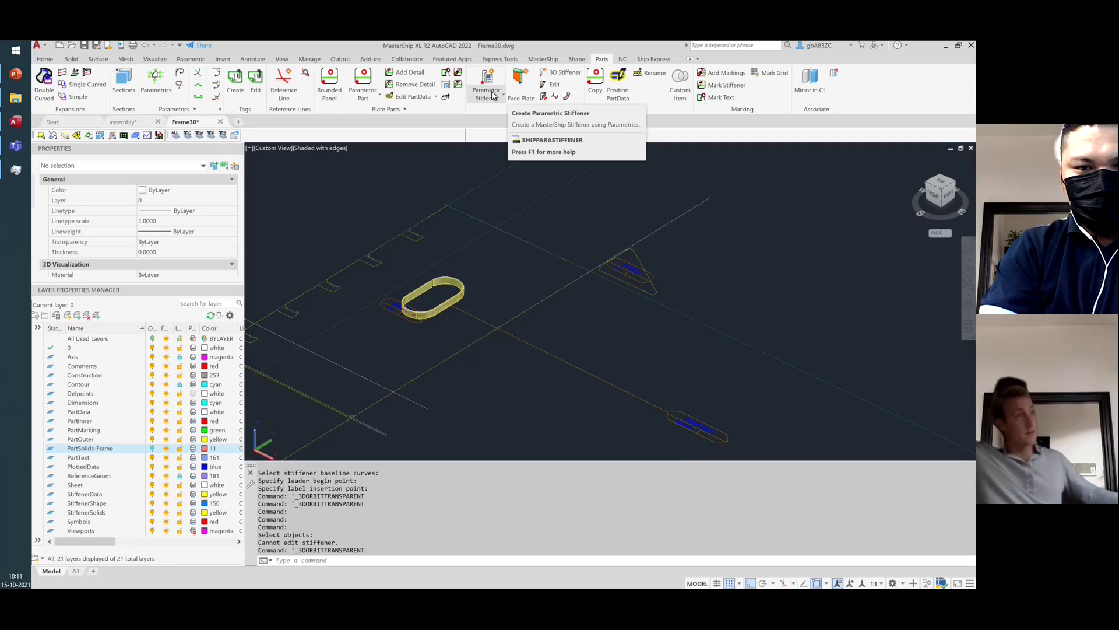
{"action": "left_click", "coordinate": [495, 96]}
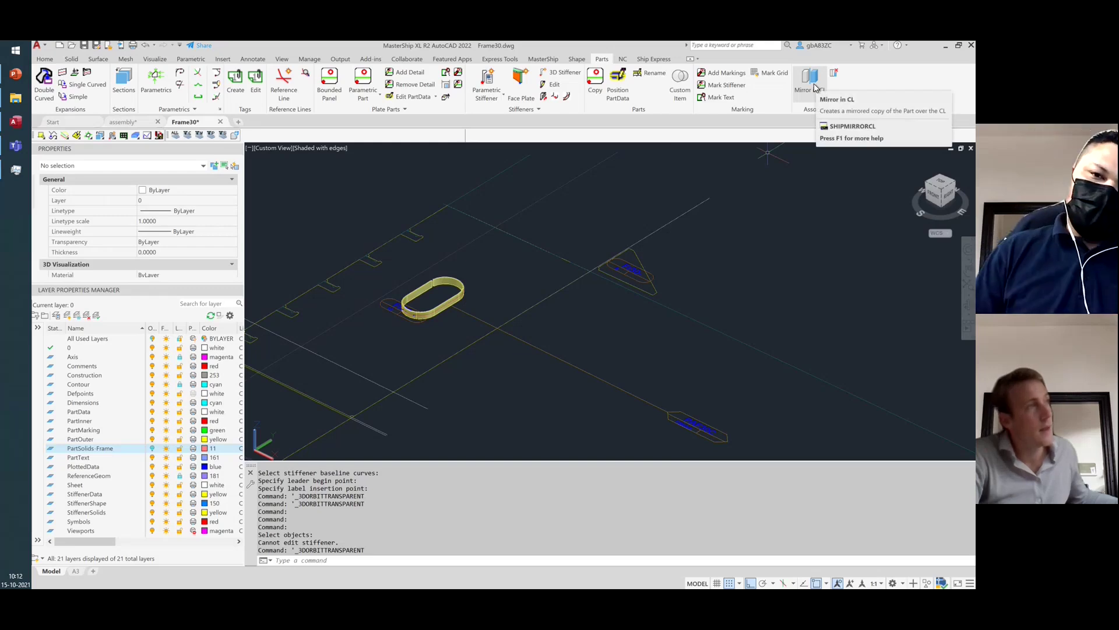
{"action": "scroll", "coordinate": [439, 236], "scroll_direction": "down", "scroll_amount": 2}
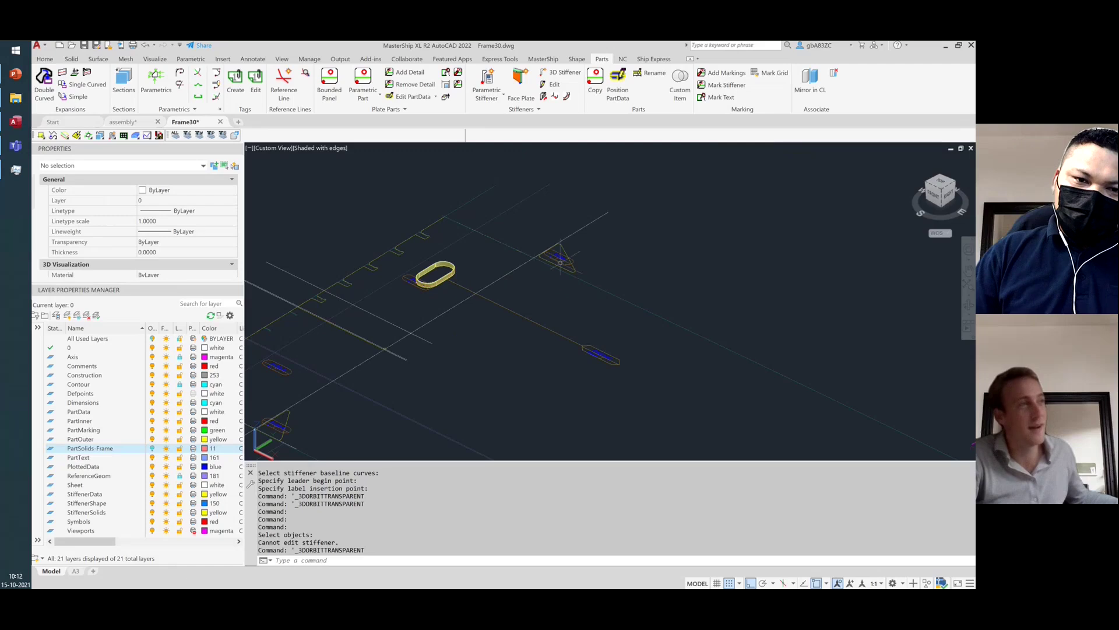
Highlight the triangular bracket near the face plate and the long lines crossing Frame30, leaving nothing selected
{"action": "left_click", "coordinate": [576, 250]}
{"action": "left_click", "coordinate": [545, 269]}
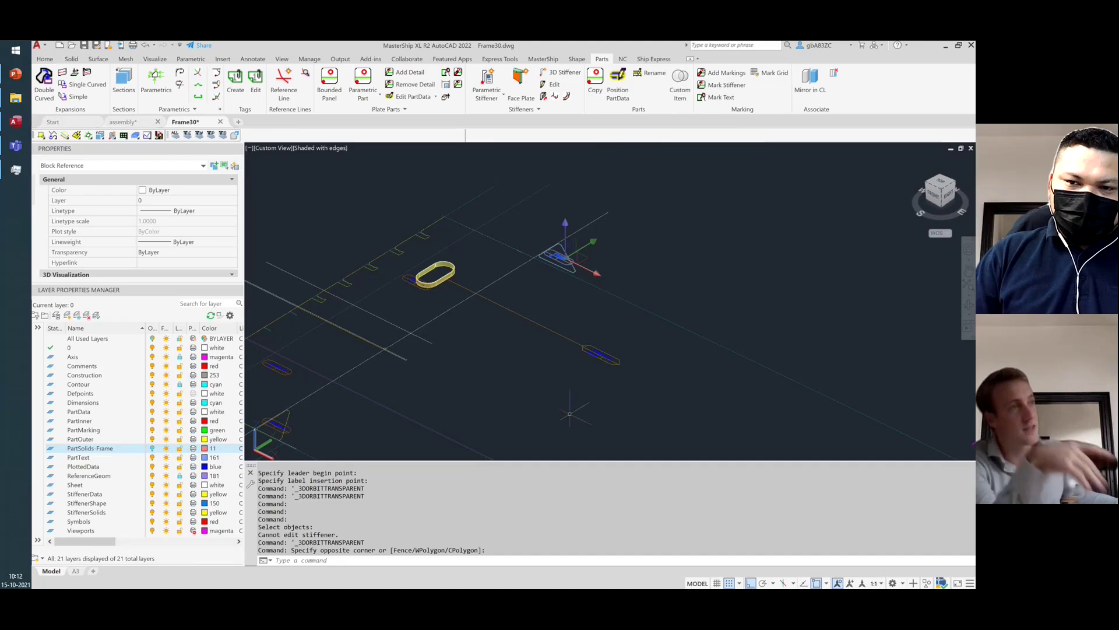
{"action": "key", "text": "Escape"}
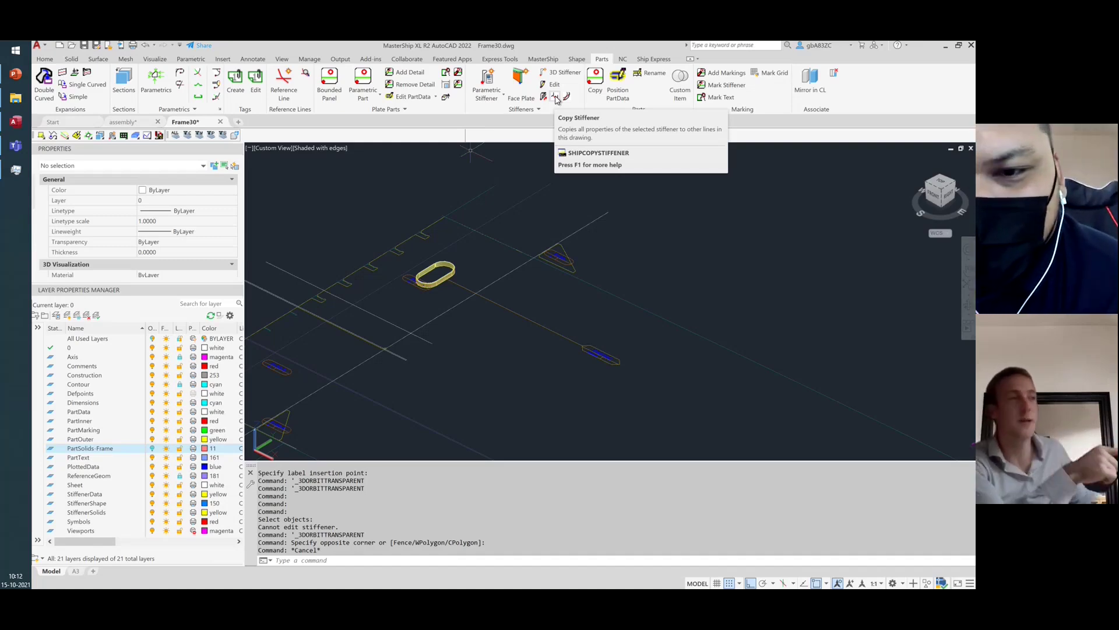
{"action": "scroll", "coordinate": [508, 180], "scroll_direction": "down", "scroll_amount": 4}
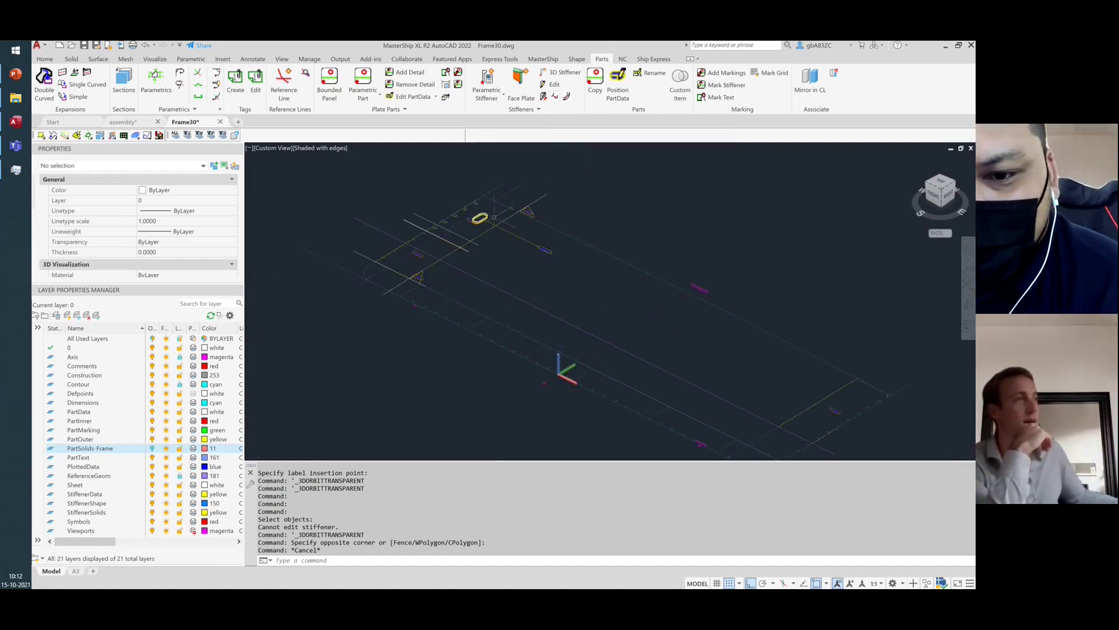
{"action": "scroll", "coordinate": [496, 216], "scroll_direction": "up", "scroll_amount": 3}
{"action": "left_click", "coordinate": [636, 175]}
{"action": "left_click", "coordinate": [589, 198]}
{"action": "left_click", "coordinate": [484, 366]}
{"action": "left_click", "coordinate": [466, 330]}
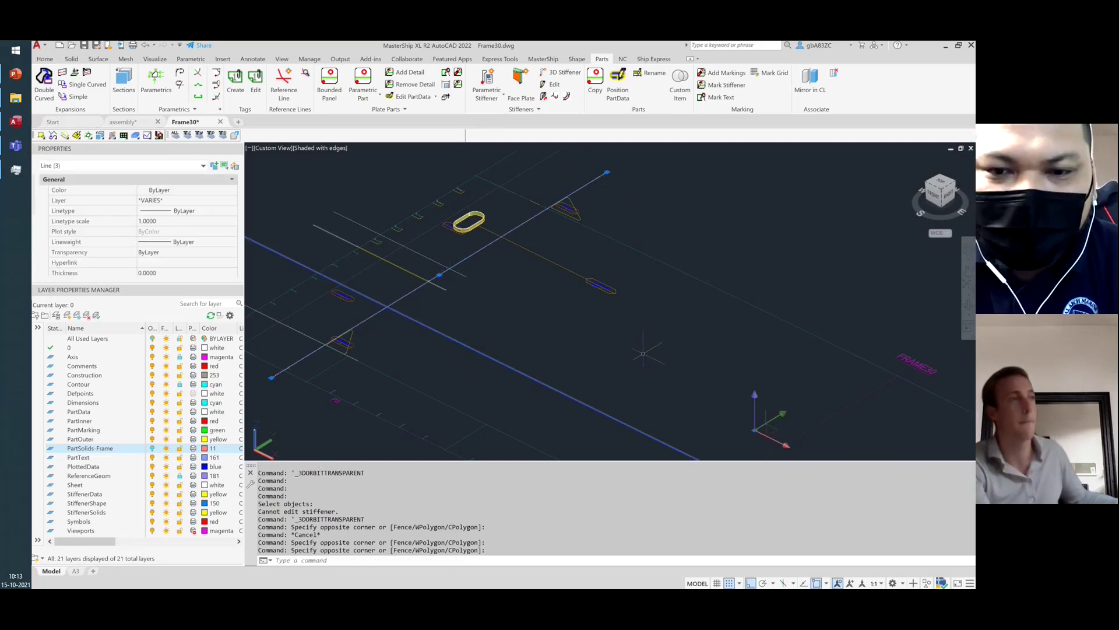
{"action": "key", "text": "Escape"}
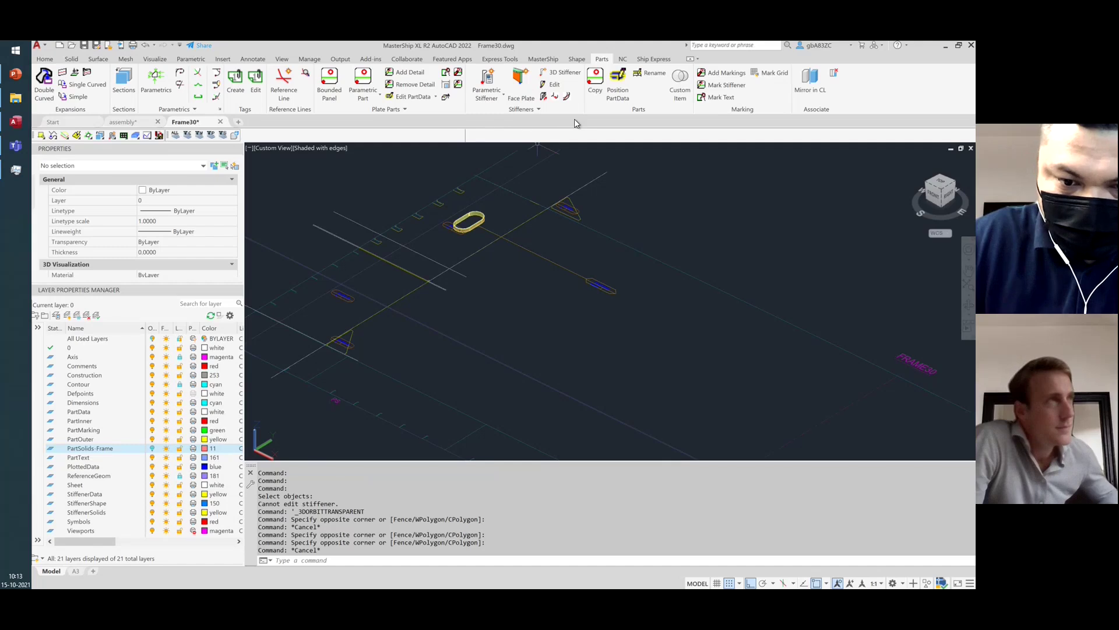
Switch to PowerPoint, review the Production information and Construction Drawings slides of the day3 presentation, and return to the Frame30 drawing
{"action": "left_click", "coordinate": [16, 73]}
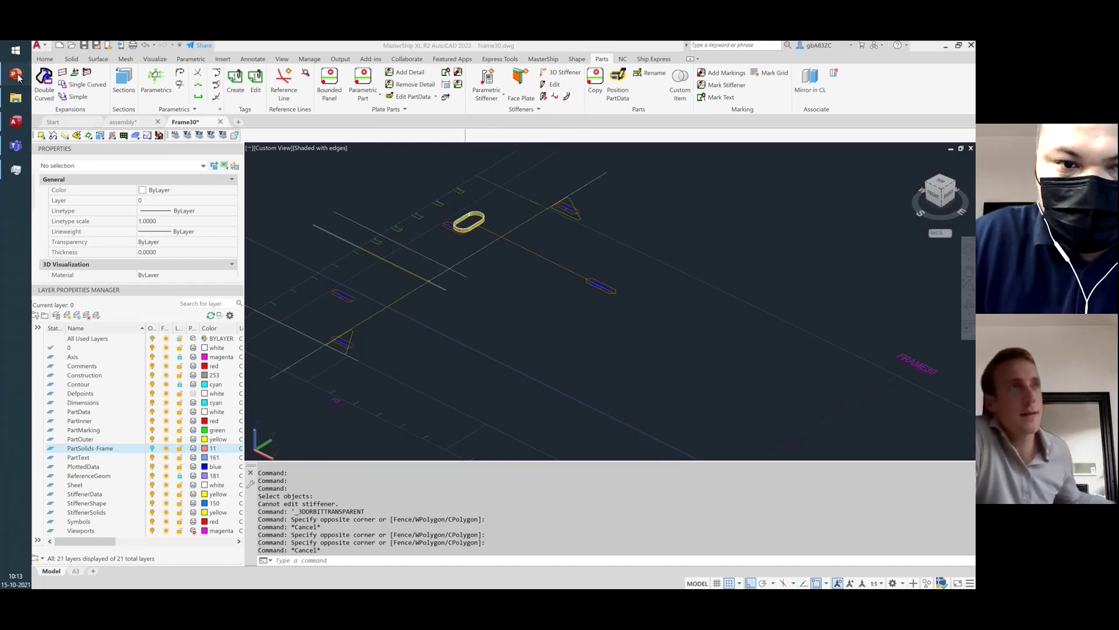
{"action": "left_click", "coordinate": [325, 334]}
{"action": "left_click", "coordinate": [318, 352]}
{"action": "left_click", "coordinate": [315, 299]}
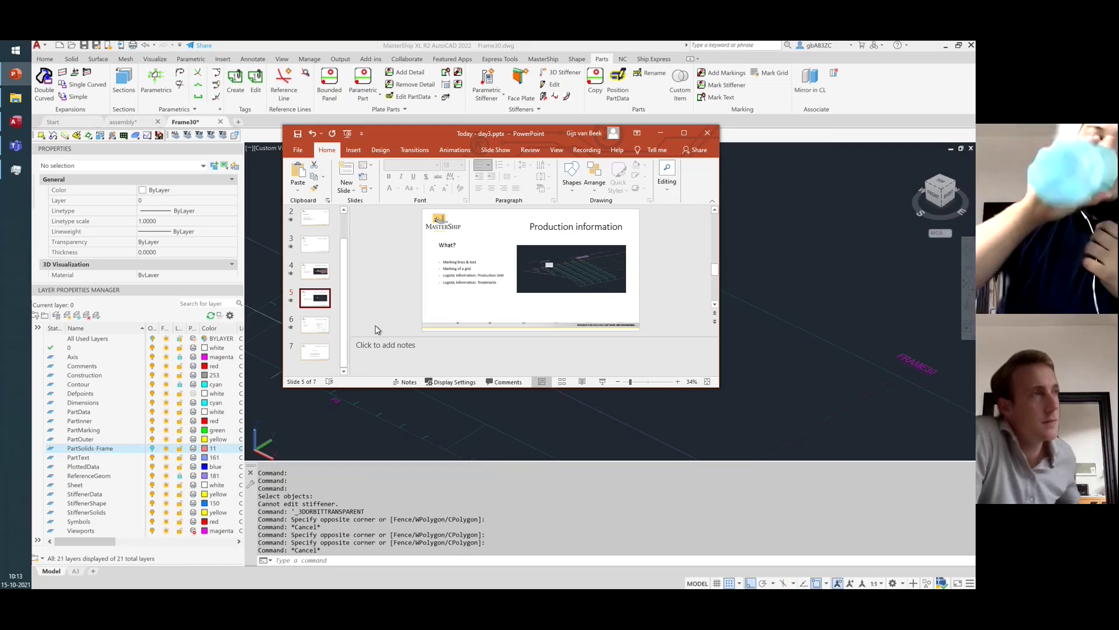
{"action": "left_click", "coordinate": [320, 325]}
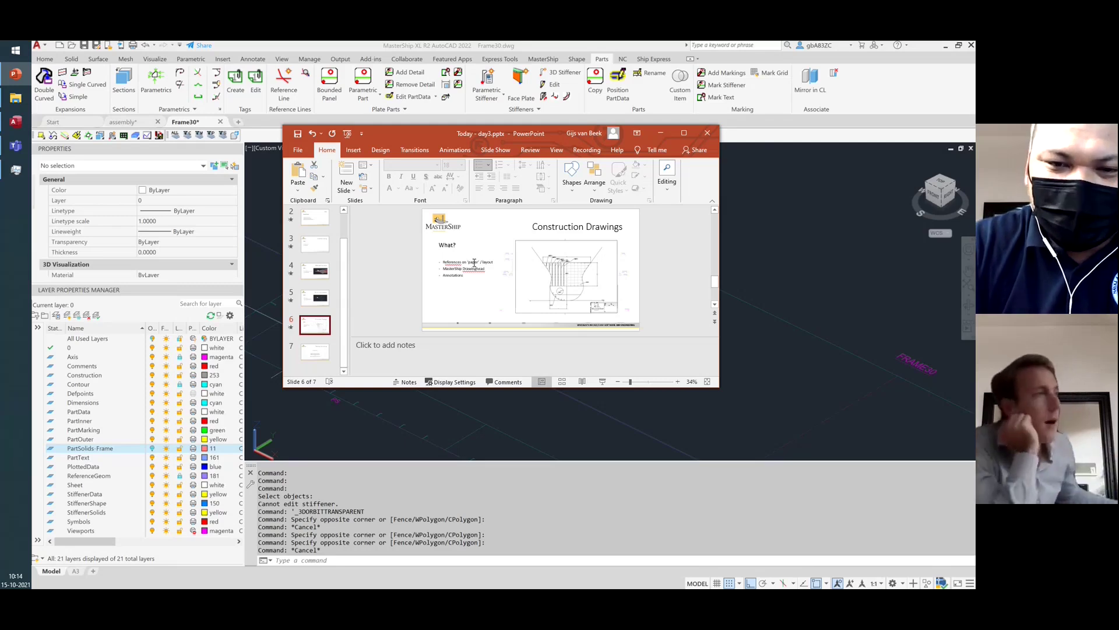
{"action": "left_click", "coordinate": [757, 255]}
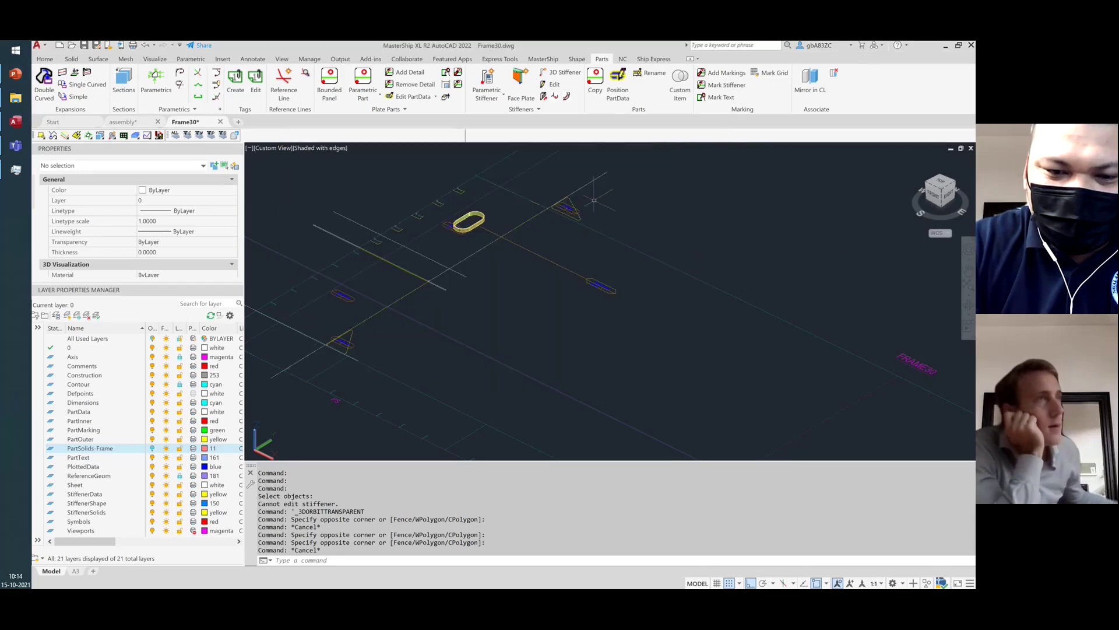
In the assembly drawing, find the curved green frame stiffeners and open the referenced Frame55 drawing from the first one
{"action": "left_click", "coordinate": [115, 122]}
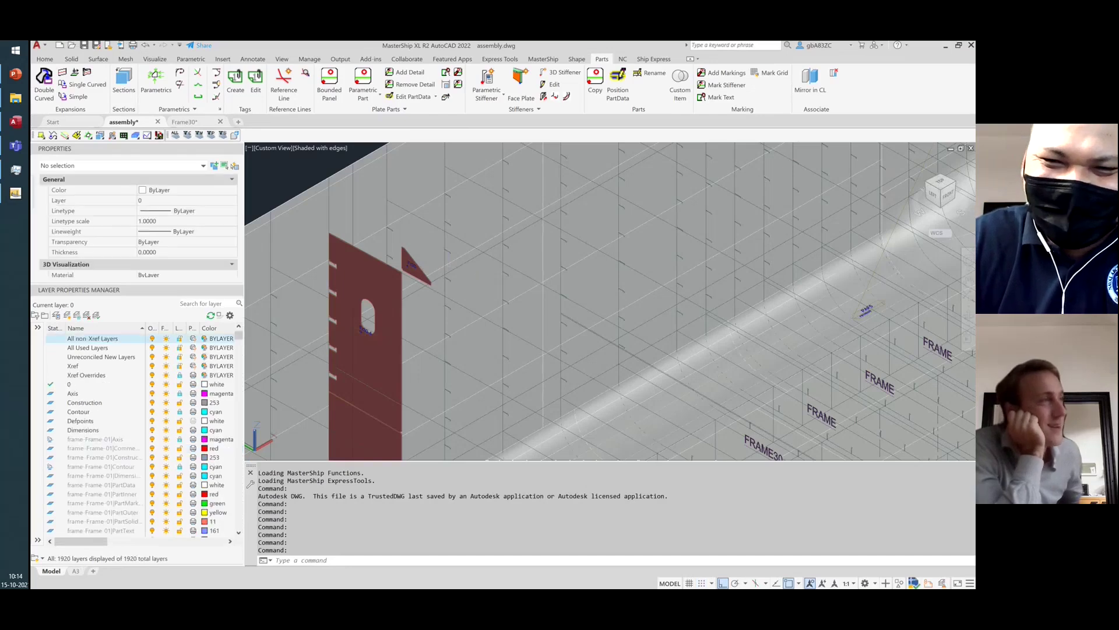
{"action": "scroll", "coordinate": [609, 302], "scroll_direction": "down", "scroll_amount": 6}
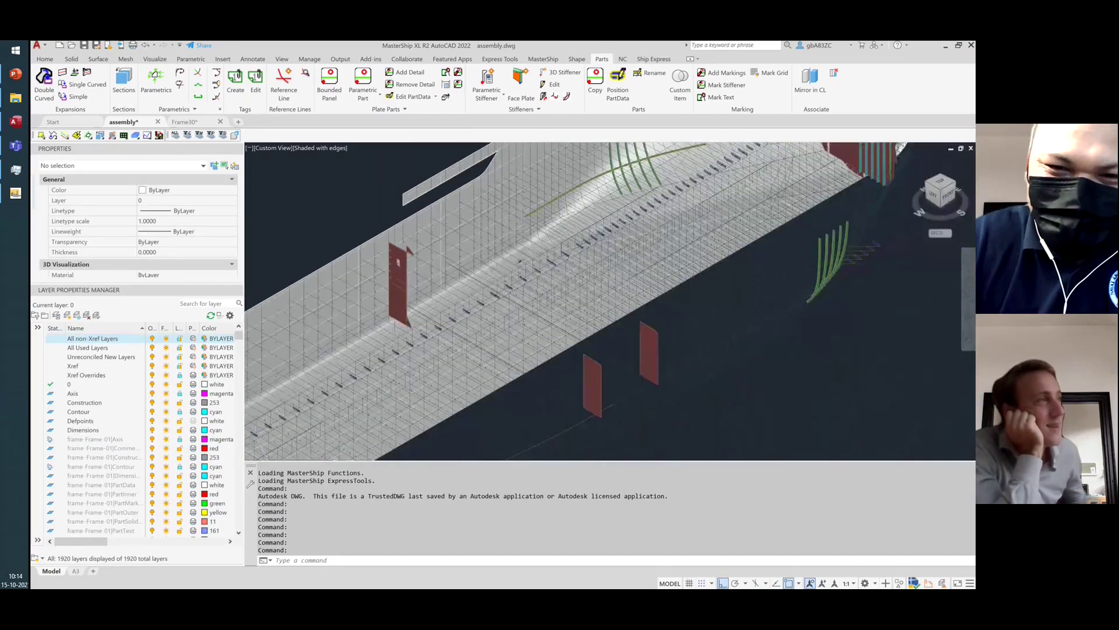
{"action": "scroll", "coordinate": [417, 271], "scroll_direction": "down", "scroll_amount": 3}
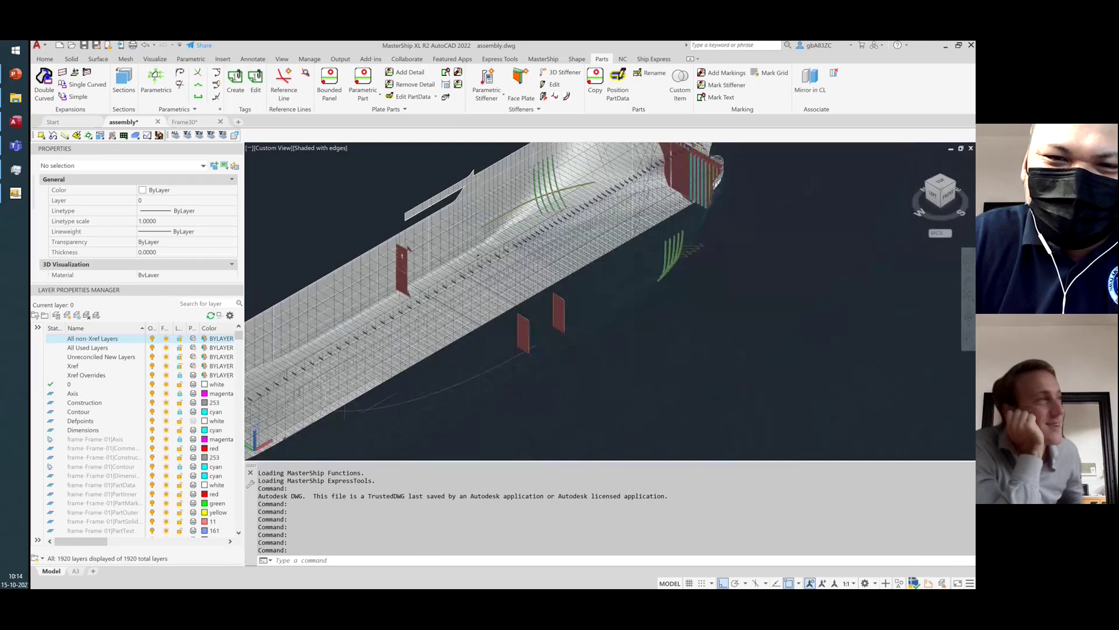
{"action": "scroll", "coordinate": [533, 166], "scroll_direction": "up", "scroll_amount": 6}
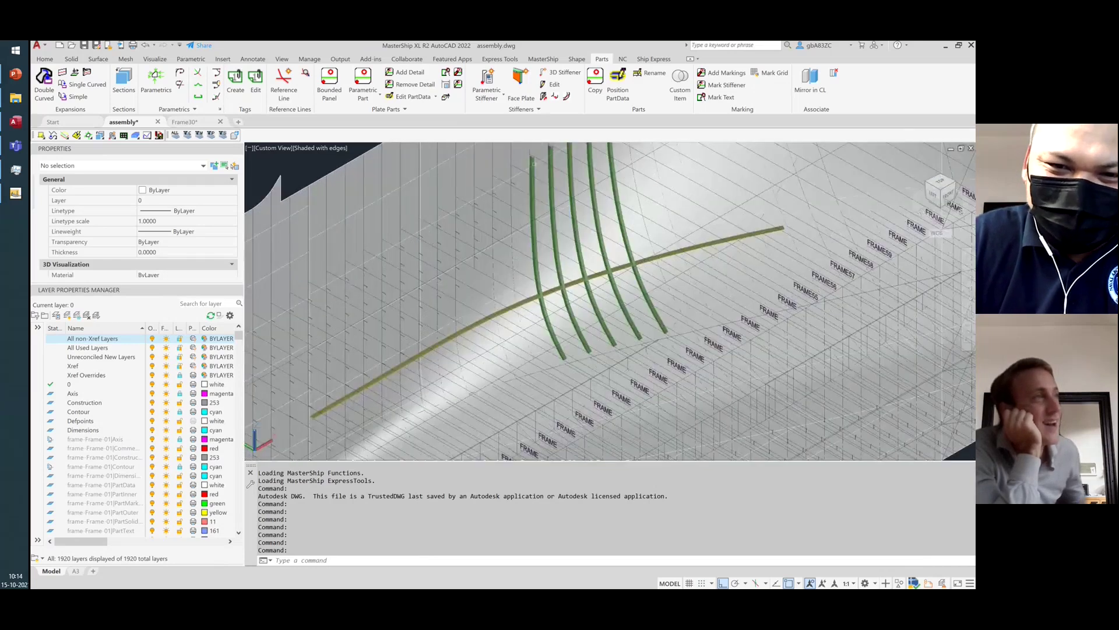
{"action": "left_click", "coordinate": [531, 164]}
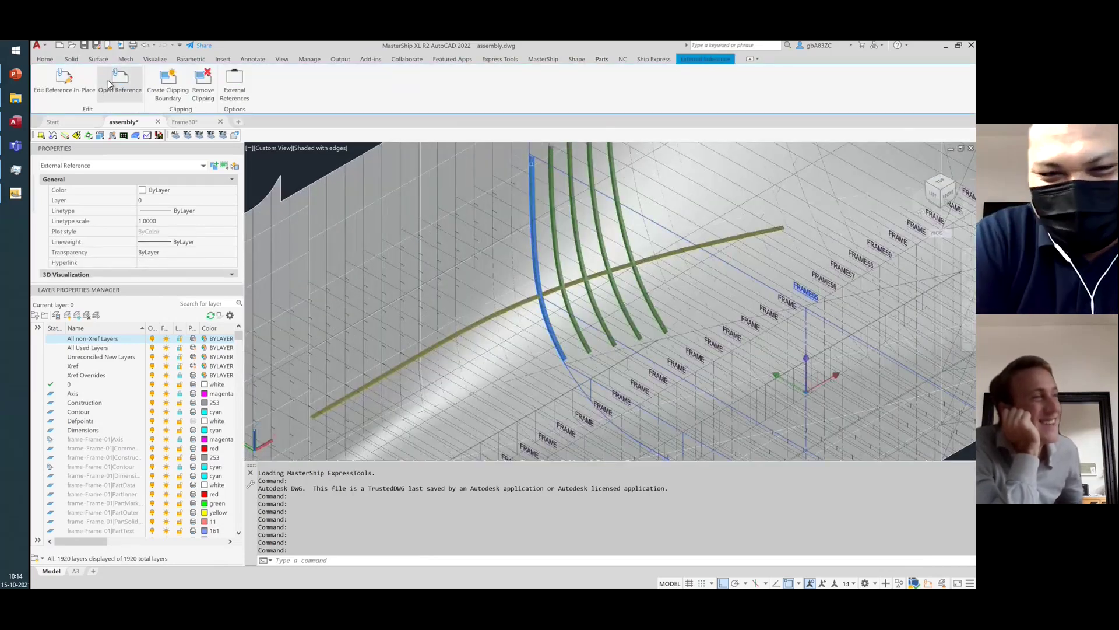
{"action": "left_click", "coordinate": [109, 84]}
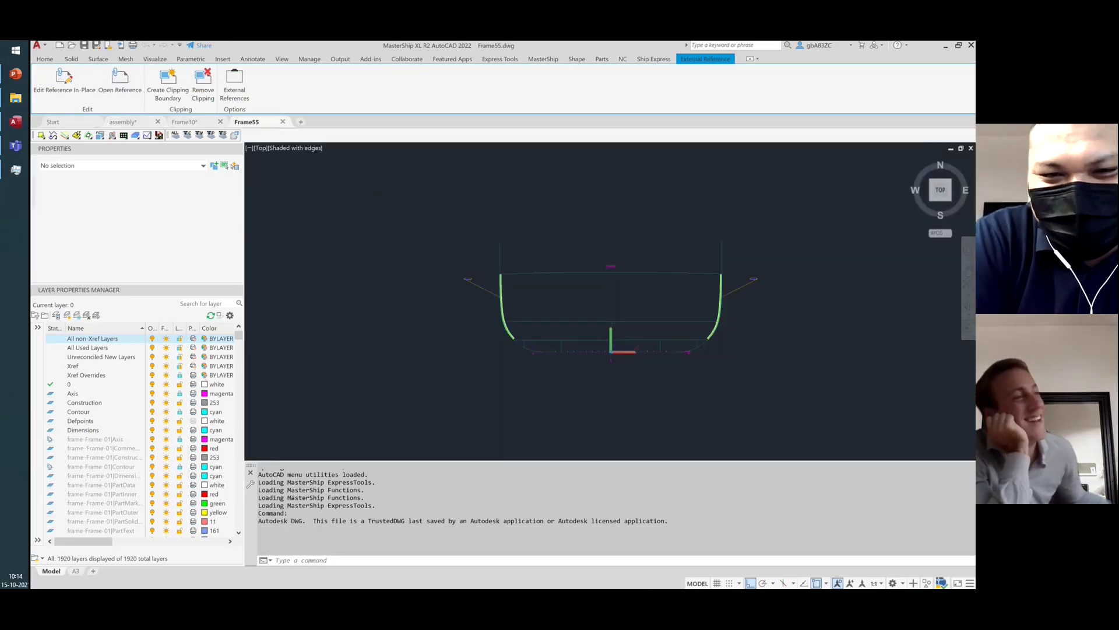
Edit the port-side curved T stiffener of Frame55 and set its end gap to 0 mm
{"action": "scroll", "coordinate": [511, 327], "scroll_direction": "up", "scroll_amount": 6}
{"action": "scroll", "coordinate": [516, 347], "scroll_direction": "up", "scroll_amount": 2}
{"action": "left_click", "coordinate": [521, 385]}
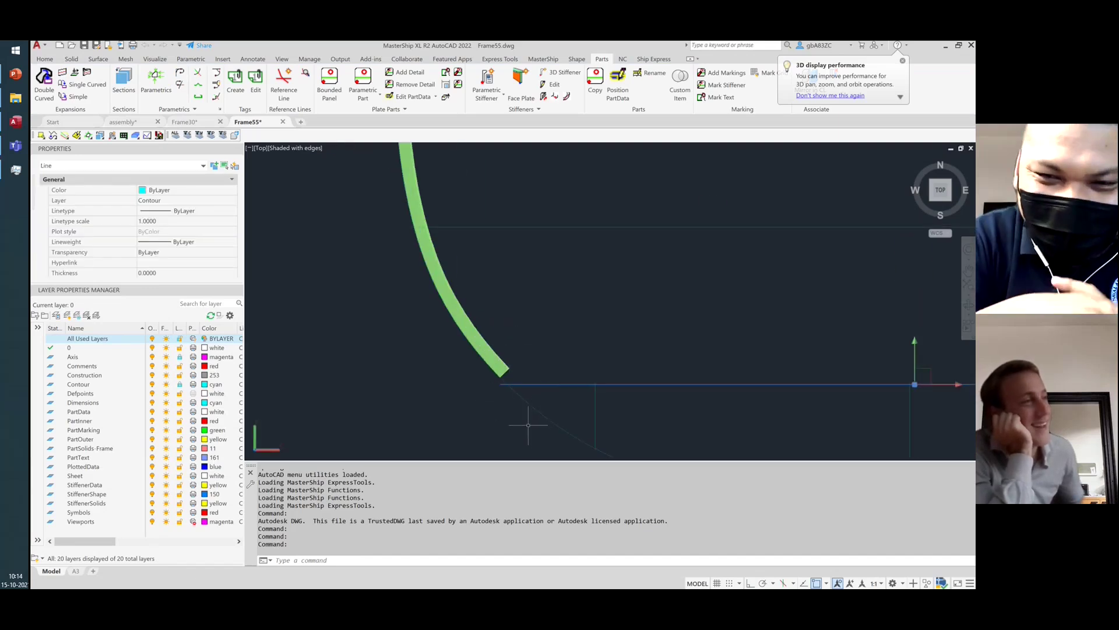
{"action": "scroll", "coordinate": [531, 426], "scroll_direction": "down", "scroll_amount": 1}
{"action": "scroll", "coordinate": [462, 387], "scroll_direction": "down", "scroll_amount": 1}
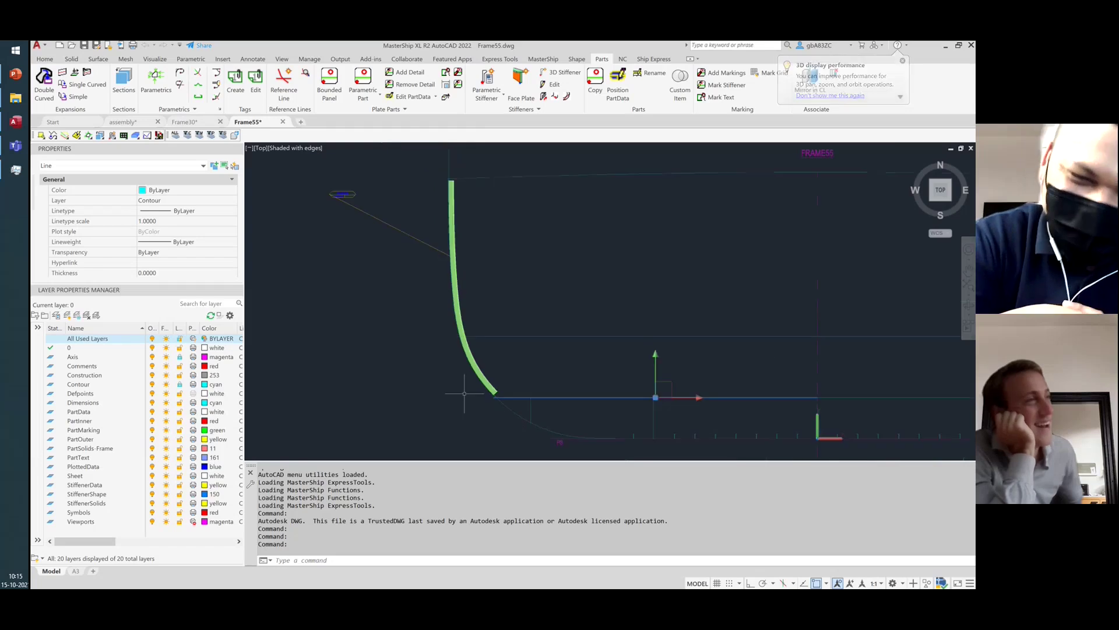
{"action": "left_click", "coordinate": [551, 87]}
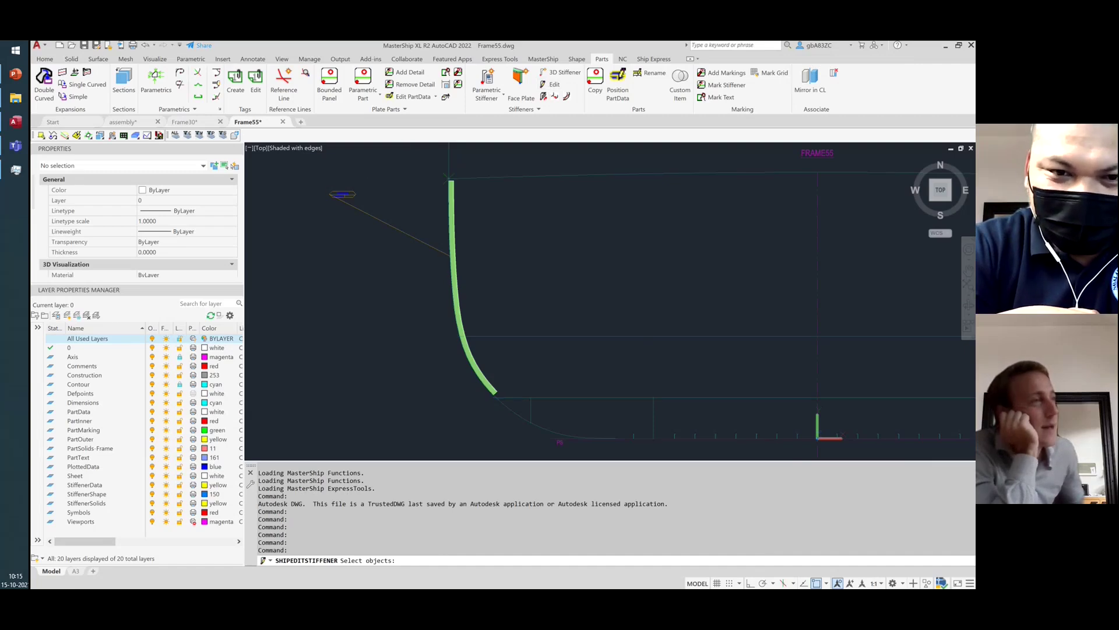
{"action": "left_click", "coordinate": [455, 307]}
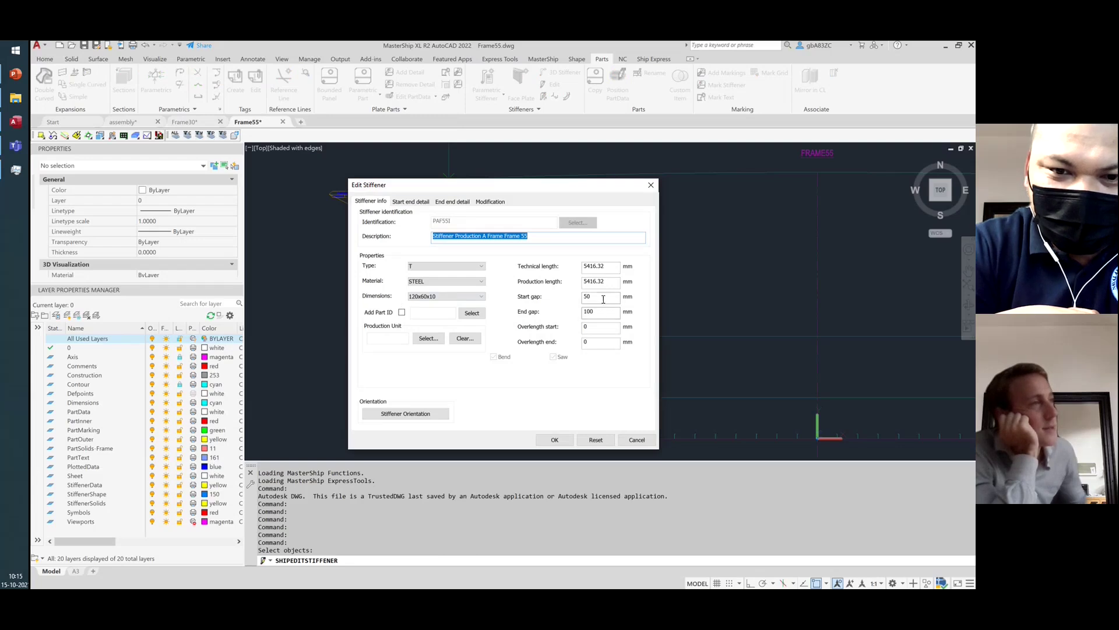
{"action": "left_click", "coordinate": [606, 311]}
{"action": "left_click_drag", "start_coordinate": [504, 187], "coordinate": [749, 197]}
{"action": "type", "text": "0"}
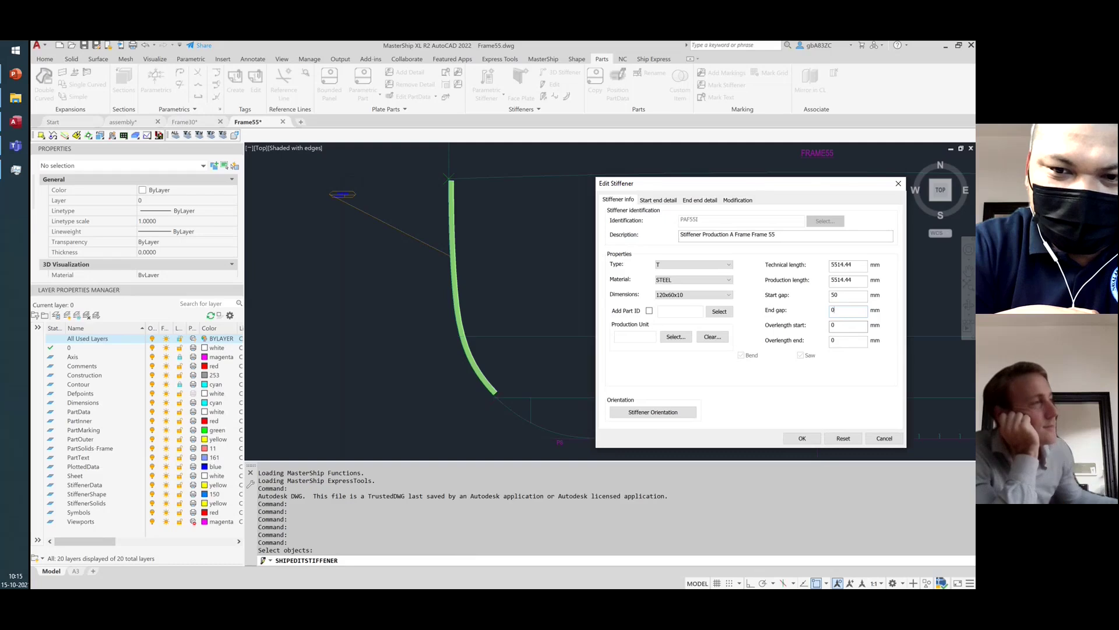
Give the stiffener's end detail type 0404 with Z1 set to 60, and apply the changes to the Frame55 stiffener
{"action": "left_click", "coordinate": [695, 202]}
{"action": "scroll", "coordinate": [699, 229], "scroll_direction": "down", "scroll_amount": 3}
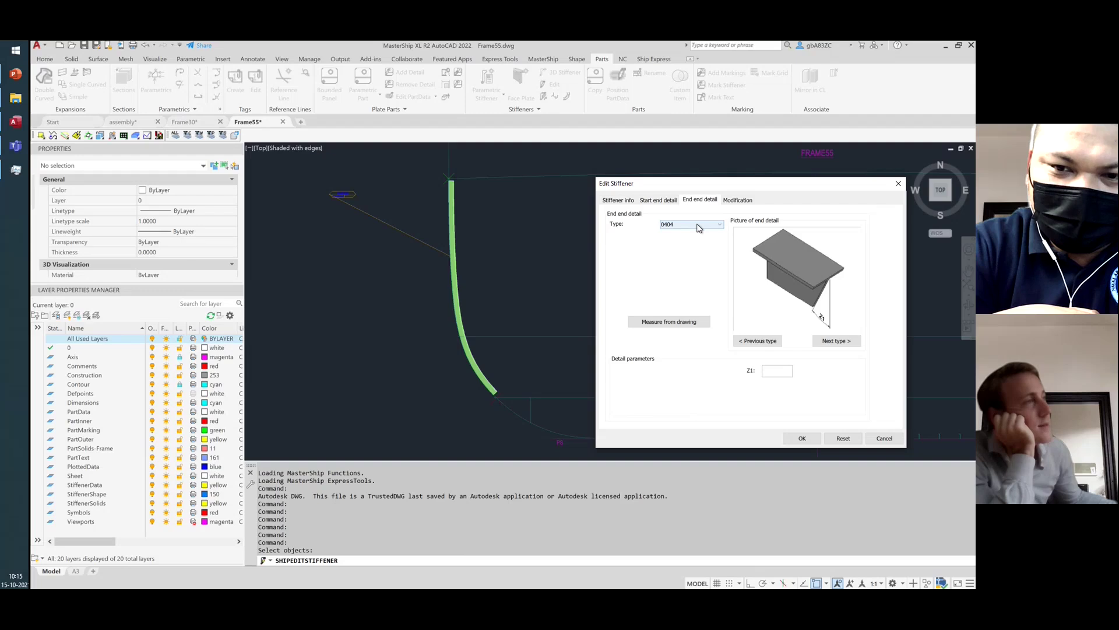
{"action": "scroll", "coordinate": [699, 228], "scroll_direction": "up", "scroll_amount": 1}
{"action": "scroll", "coordinate": [700, 228], "scroll_direction": "down", "scroll_amount": 1}
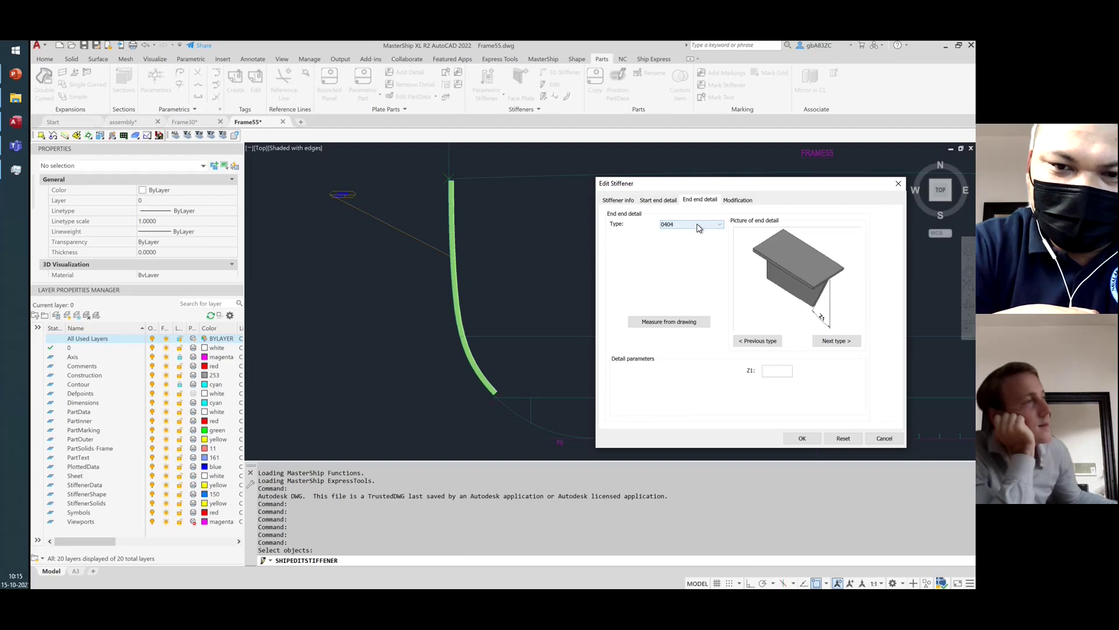
{"action": "left_click", "coordinate": [777, 371]}
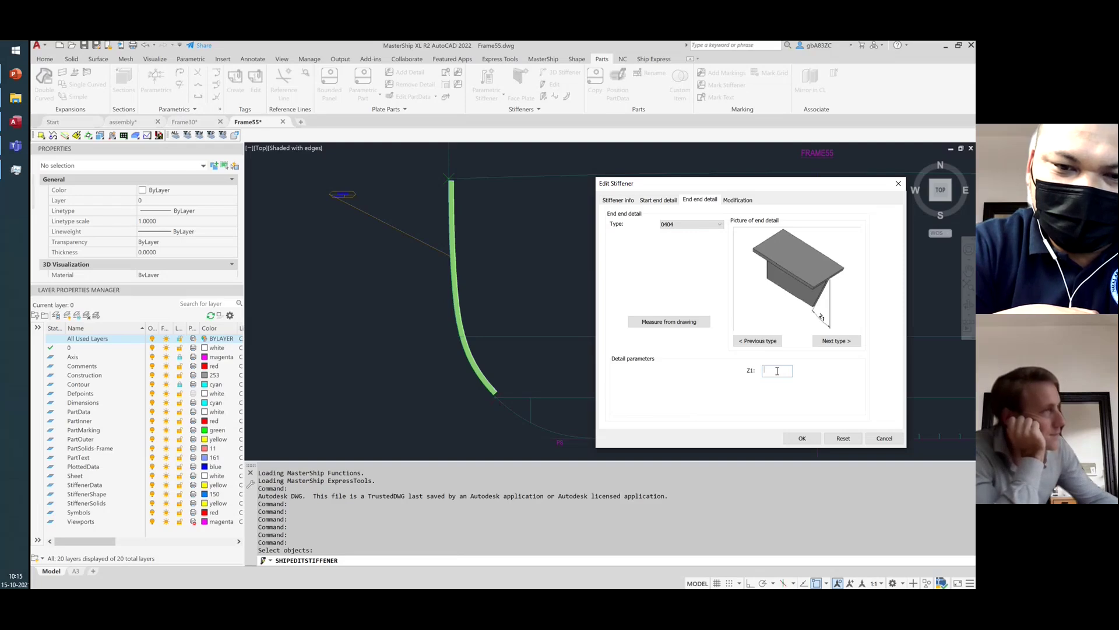
{"action": "type", "text": "60"}
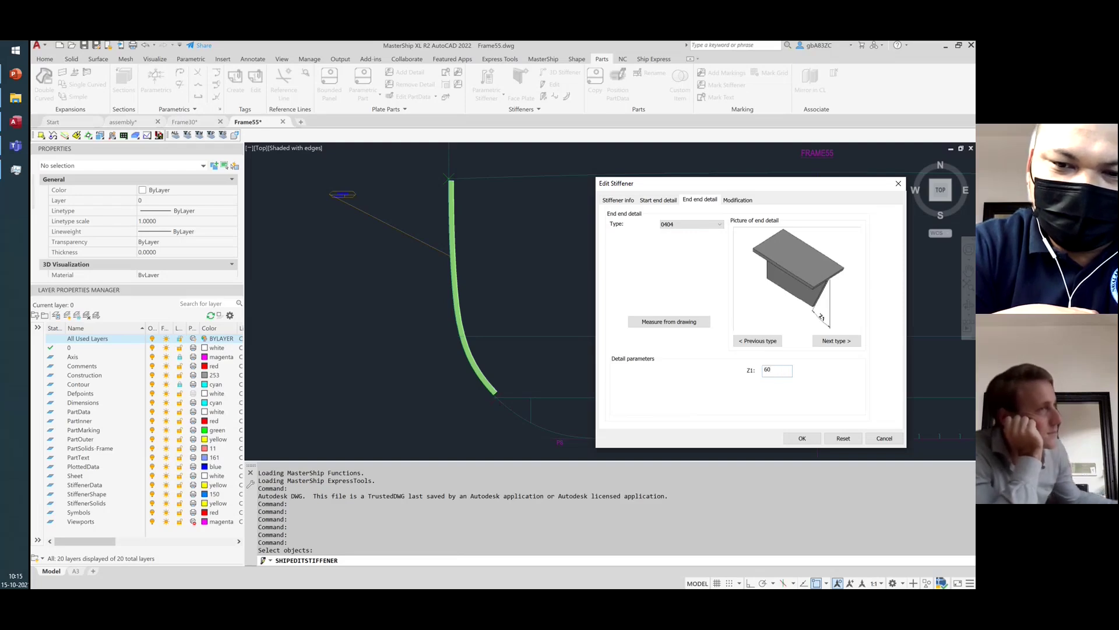
{"action": "left_click", "coordinate": [802, 439]}
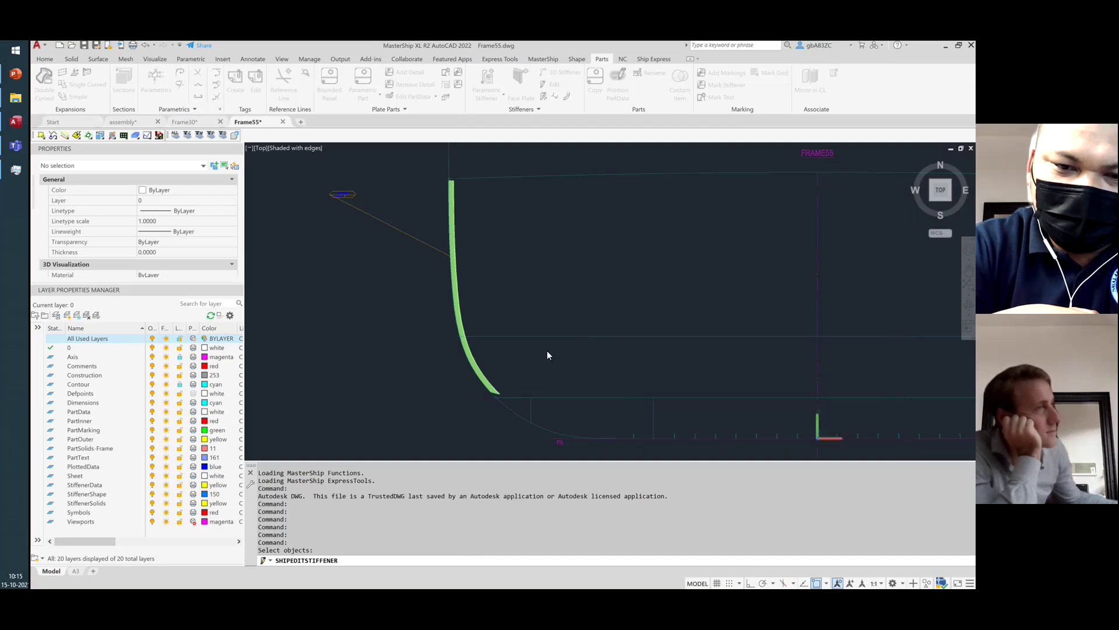
{"action": "scroll", "coordinate": [501, 387], "scroll_direction": "up", "scroll_amount": 3}
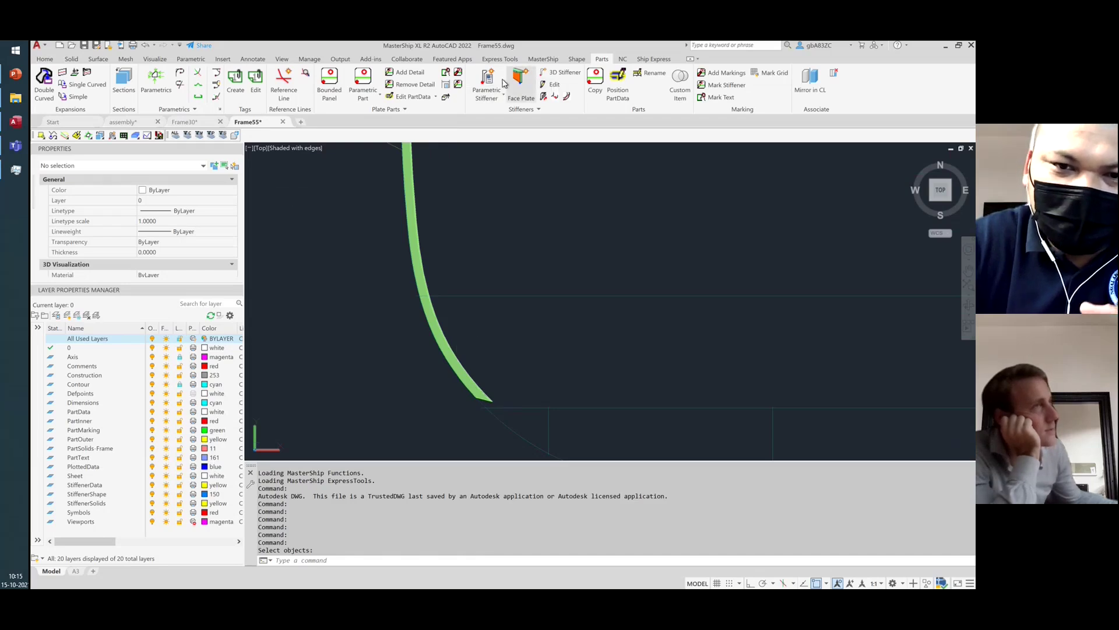
Edit the port-side Frame55 stiffener again, set Z1 of its end end detail to 55, and apply the change
{"action": "left_click", "coordinate": [554, 88]}
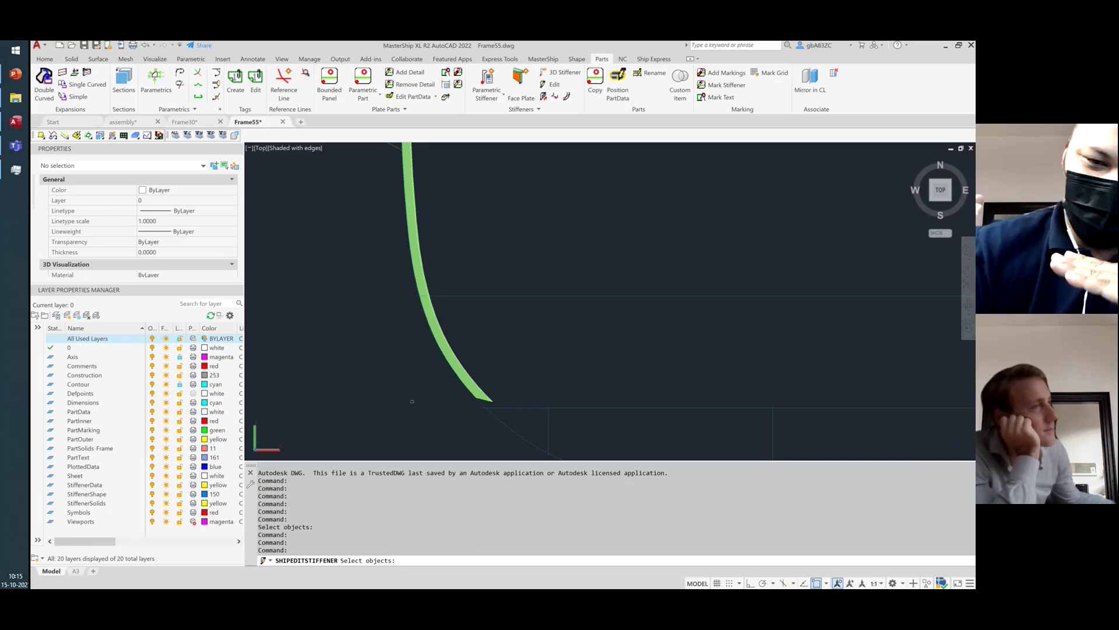
{"action": "scroll", "coordinate": [410, 405], "scroll_direction": "down", "scroll_amount": 5}
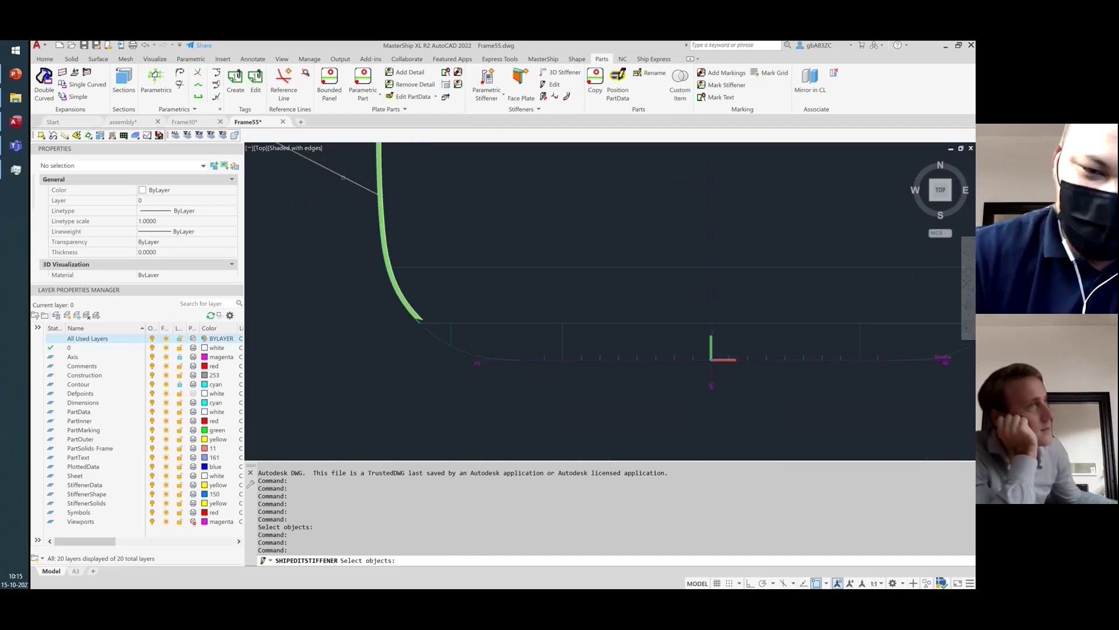
{"action": "left_click", "coordinate": [344, 178]}
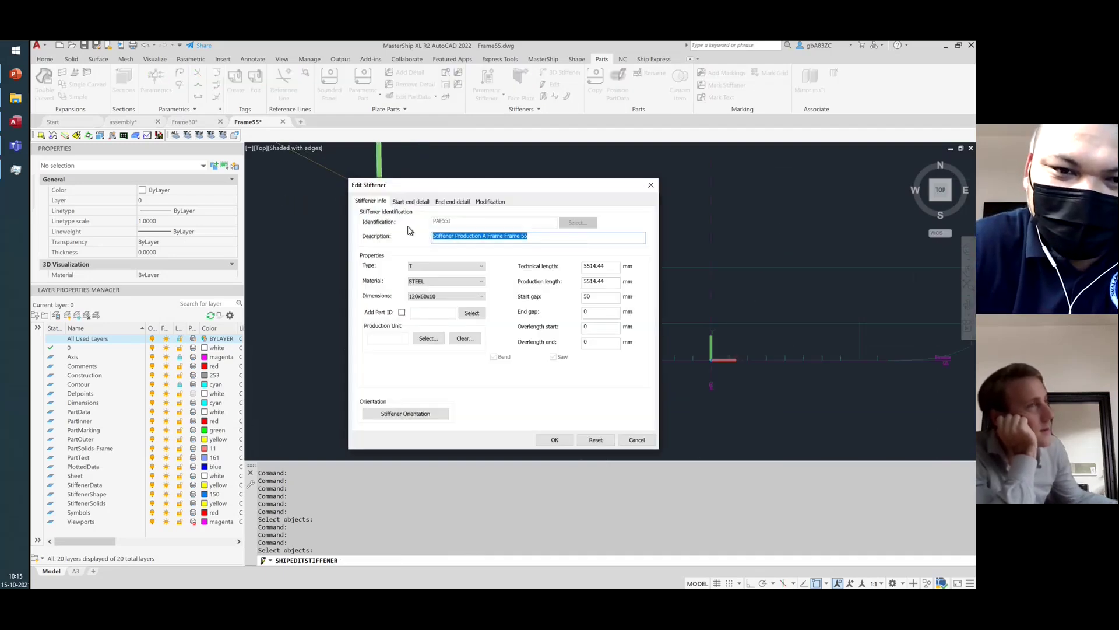
{"action": "left_click", "coordinate": [408, 200]}
{"action": "left_click", "coordinate": [452, 201]}
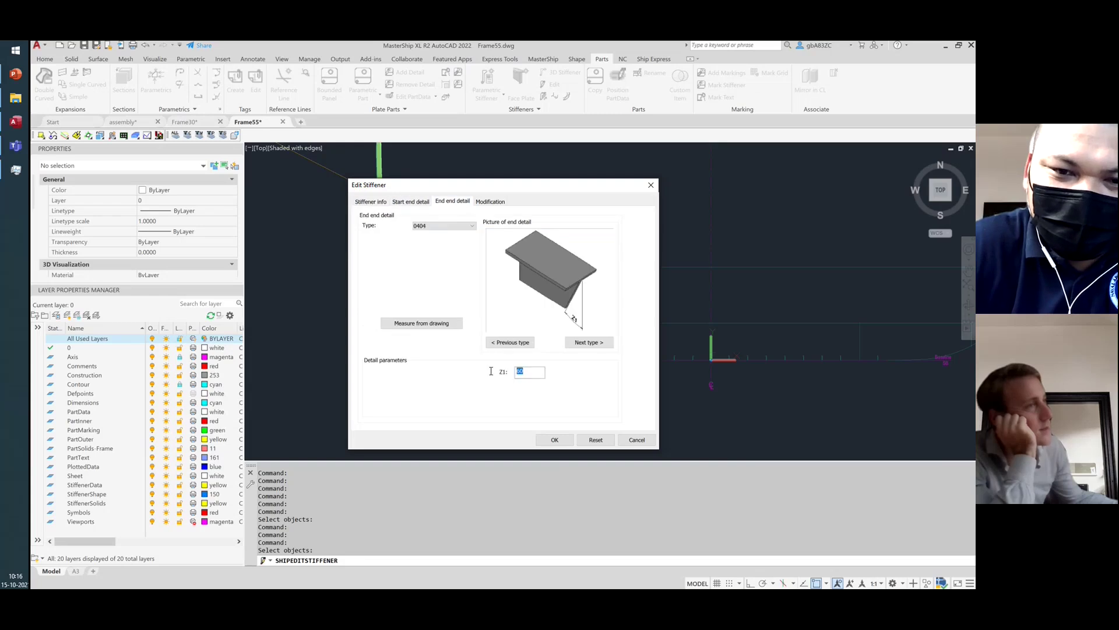
{"action": "type", "text": "55"}
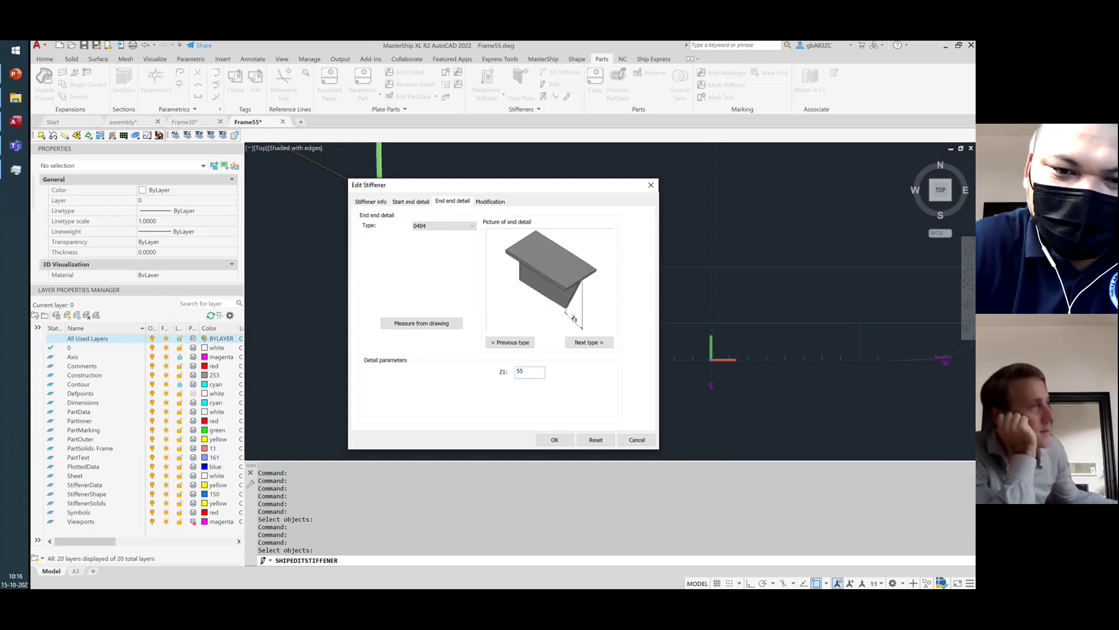
{"action": "left_click", "coordinate": [551, 440]}
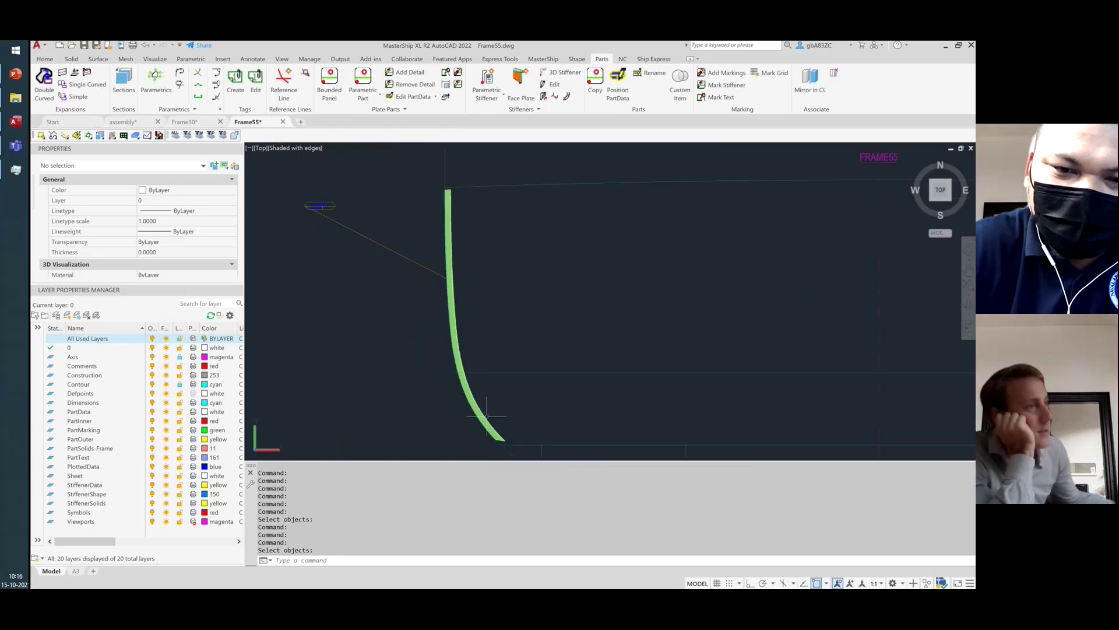
Draw a short diagonal line across the hull contour just below the lower end of the port-side stiffener
{"action": "scroll", "coordinate": [600, 429], "scroll_direction": "up", "scroll_amount": 1}
{"action": "scroll", "coordinate": [525, 213], "scroll_direction": "down", "scroll_amount": 2}
{"action": "scroll", "coordinate": [467, 344], "scroll_direction": "up", "scroll_amount": 4}
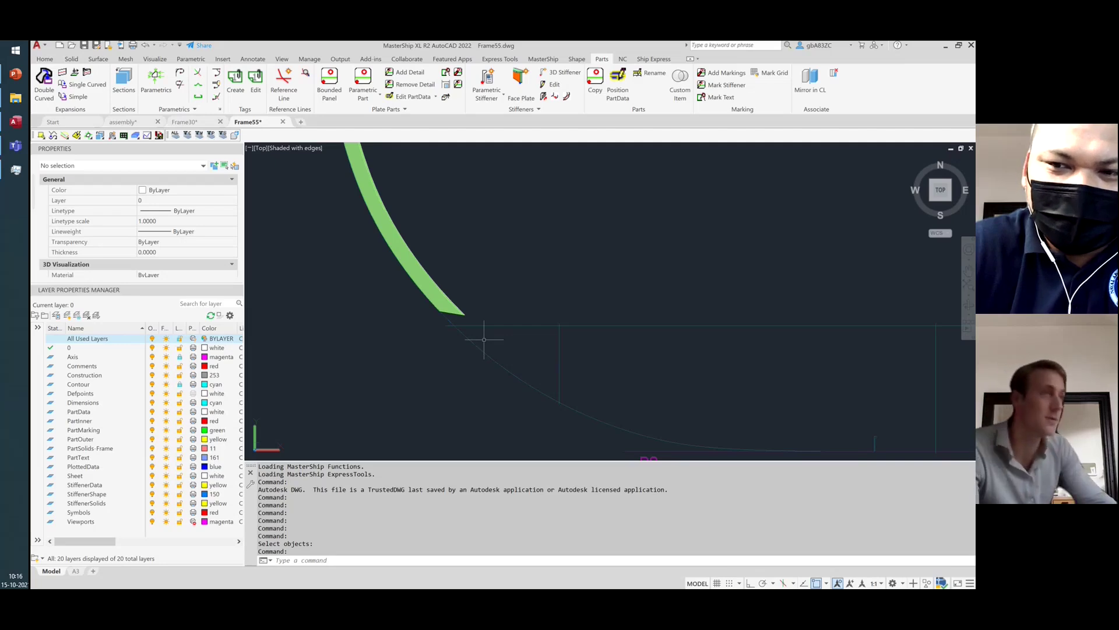
{"action": "type", "text": "l"}
{"action": "key", "text": "Return"}
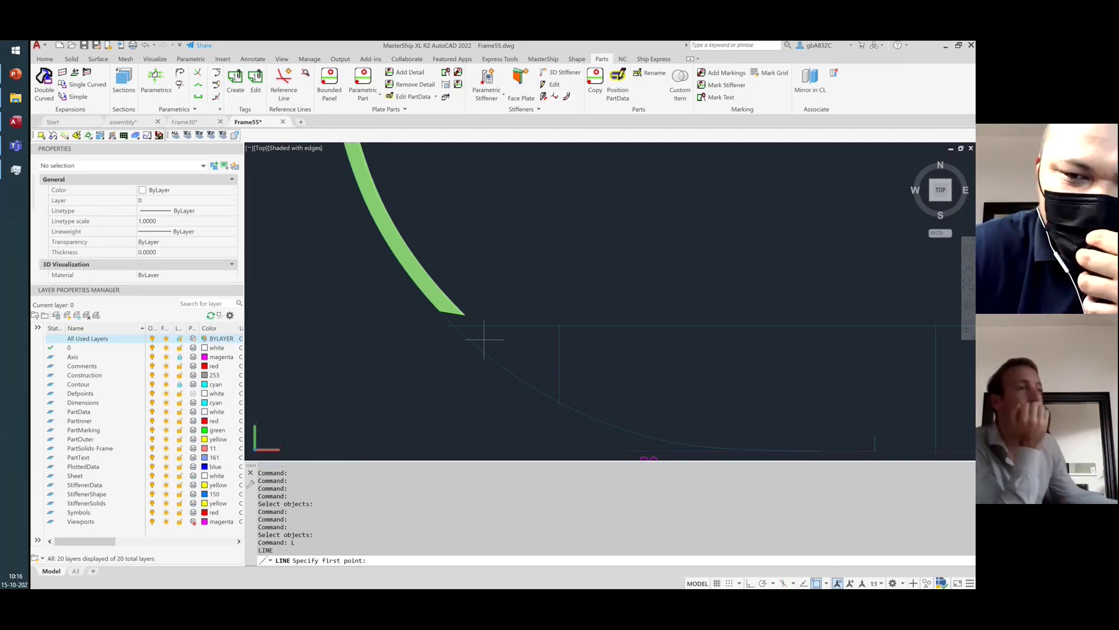
{"action": "left_click", "coordinate": [459, 348]}
{"action": "left_click", "coordinate": [526, 293]}
{"action": "right_click", "coordinate": [551, 355]}
{"action": "left_click", "coordinate": [600, 358]}
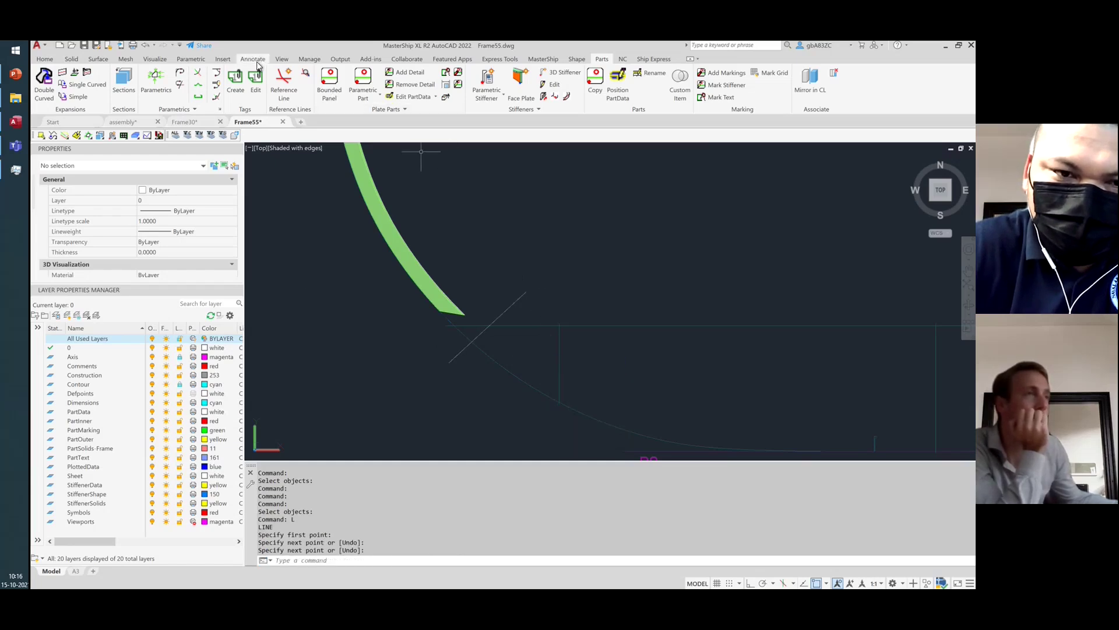
{"action": "left_click", "coordinate": [280, 88]}
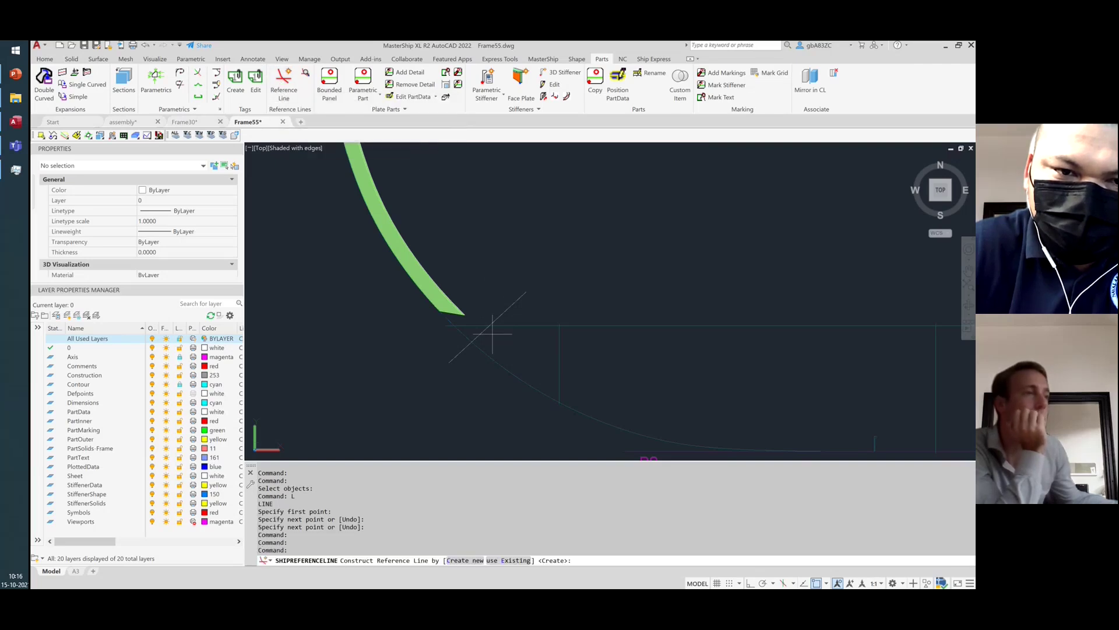
{"action": "key", "text": "Return"}
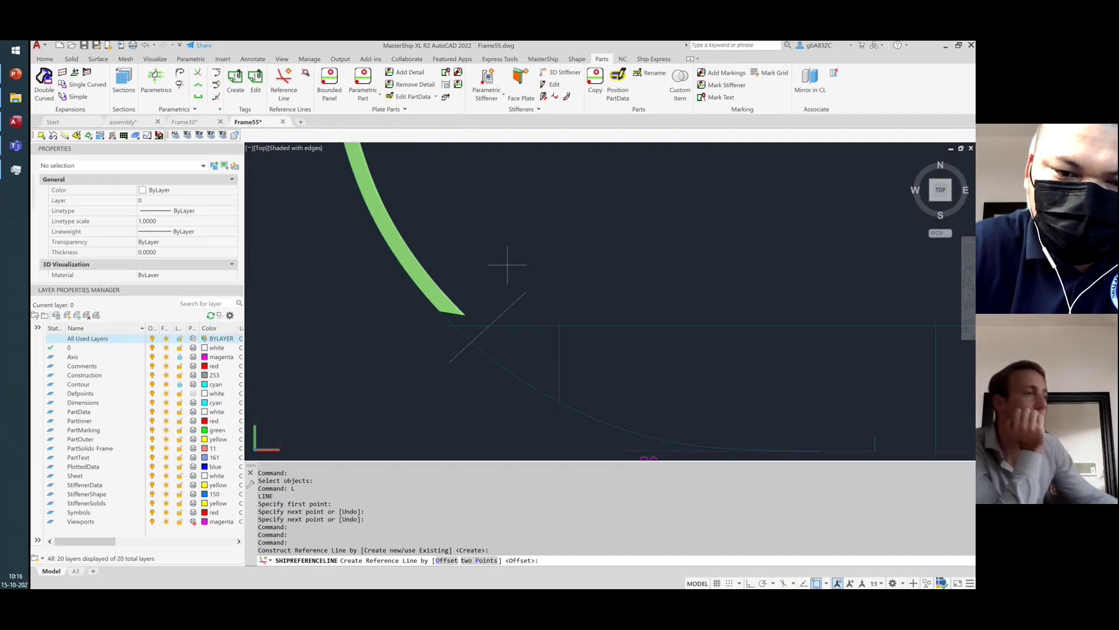
{"action": "key", "text": "Escape"}
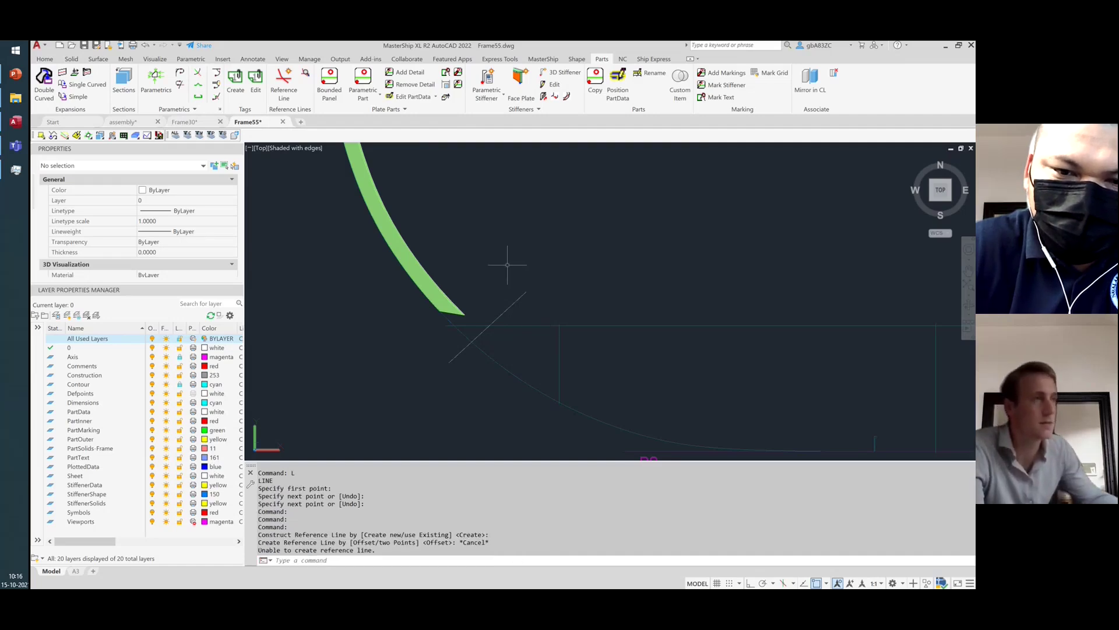
{"action": "type", "text": "r"}
{"action": "key", "text": "Return"}
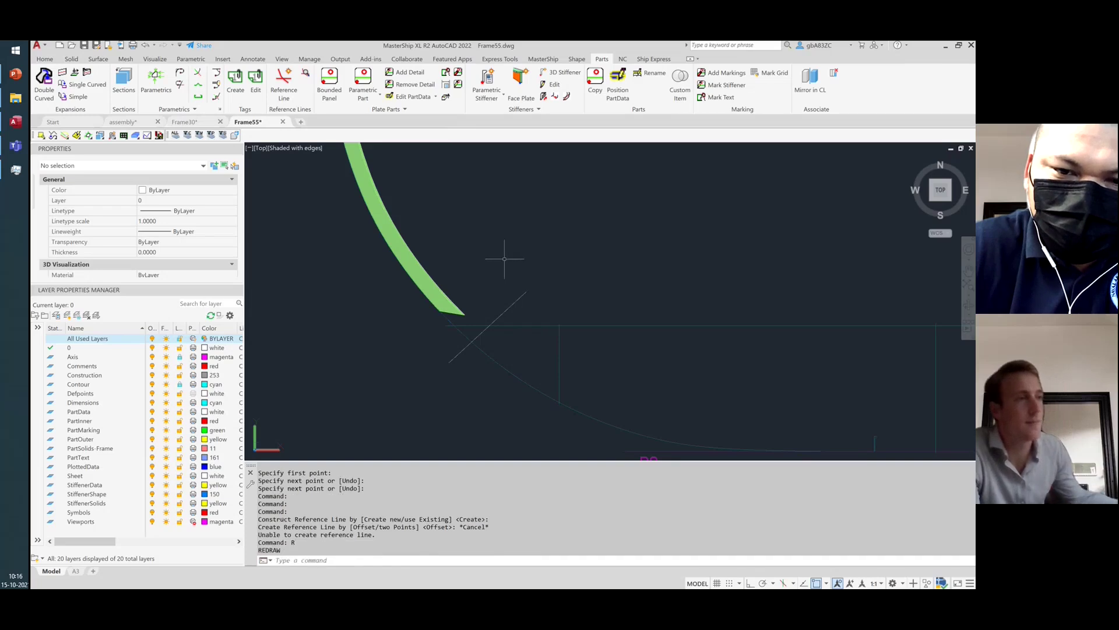
{"action": "key", "text": "Escape"}
{"action": "key", "text": "Escape"}
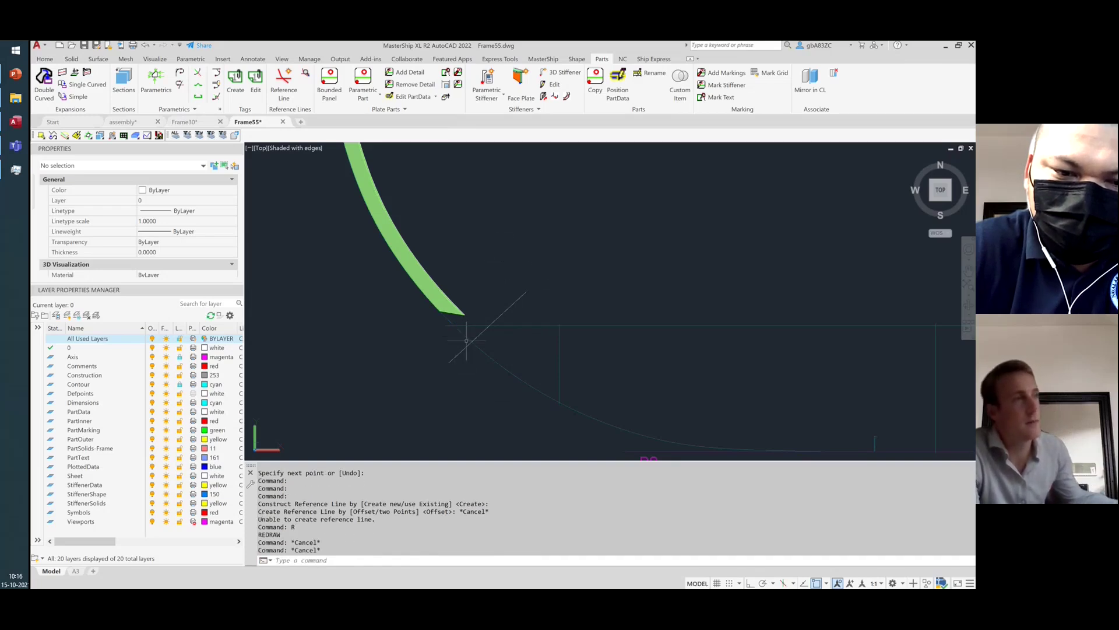
{"action": "scroll", "coordinate": [439, 344], "scroll_direction": "down", "scroll_amount": 4}
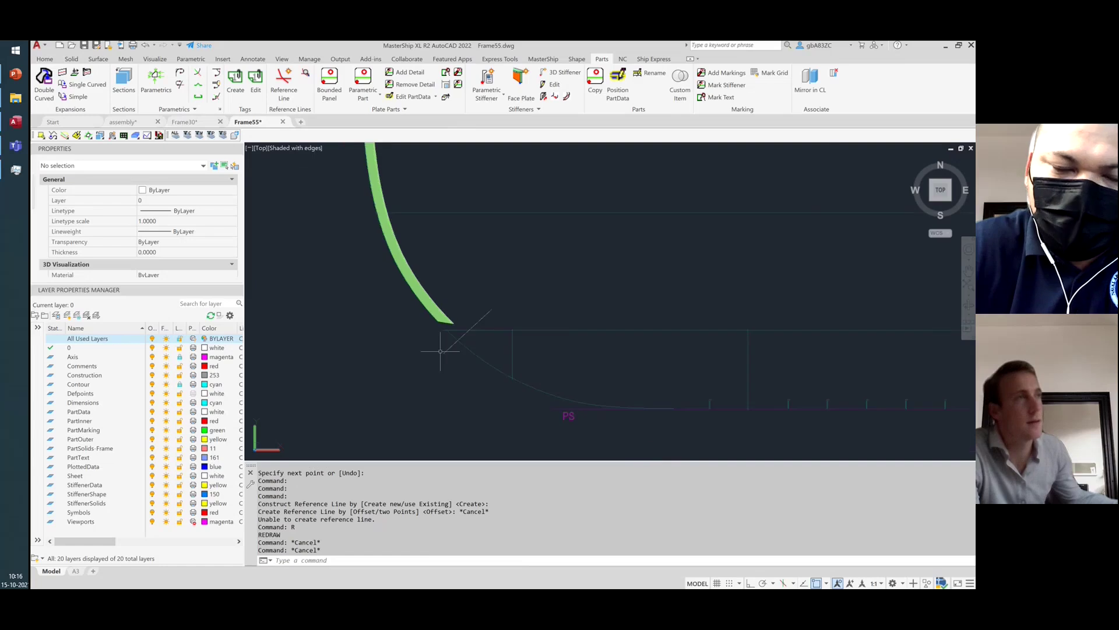
{"action": "scroll", "coordinate": [443, 291], "scroll_direction": "down", "scroll_amount": 2}
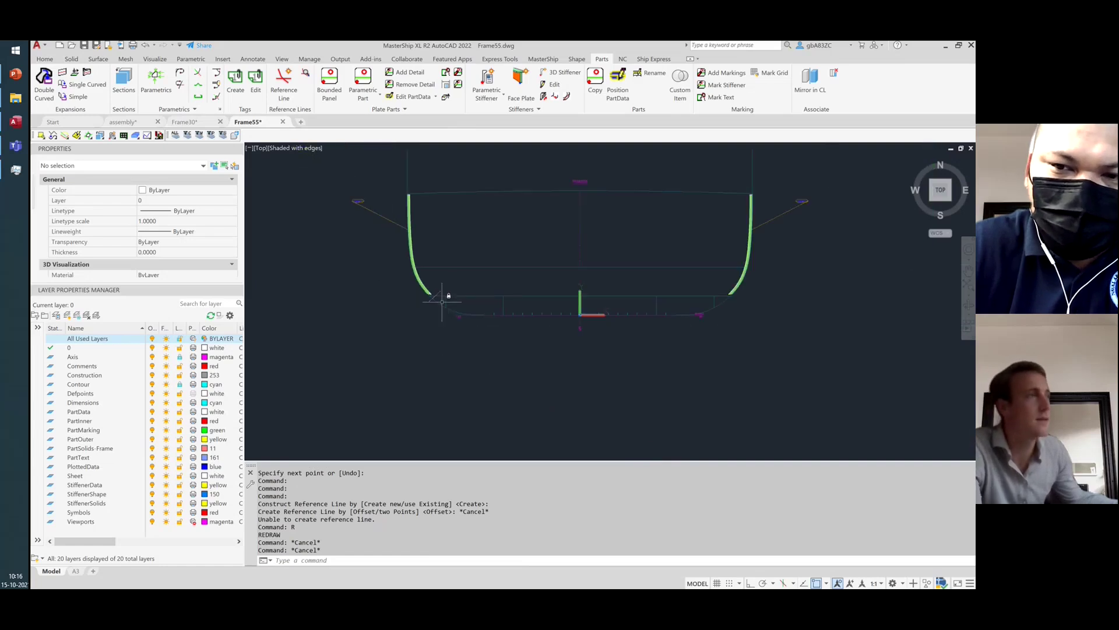
{"action": "scroll", "coordinate": [385, 297], "scroll_direction": "up", "scroll_amount": 4}
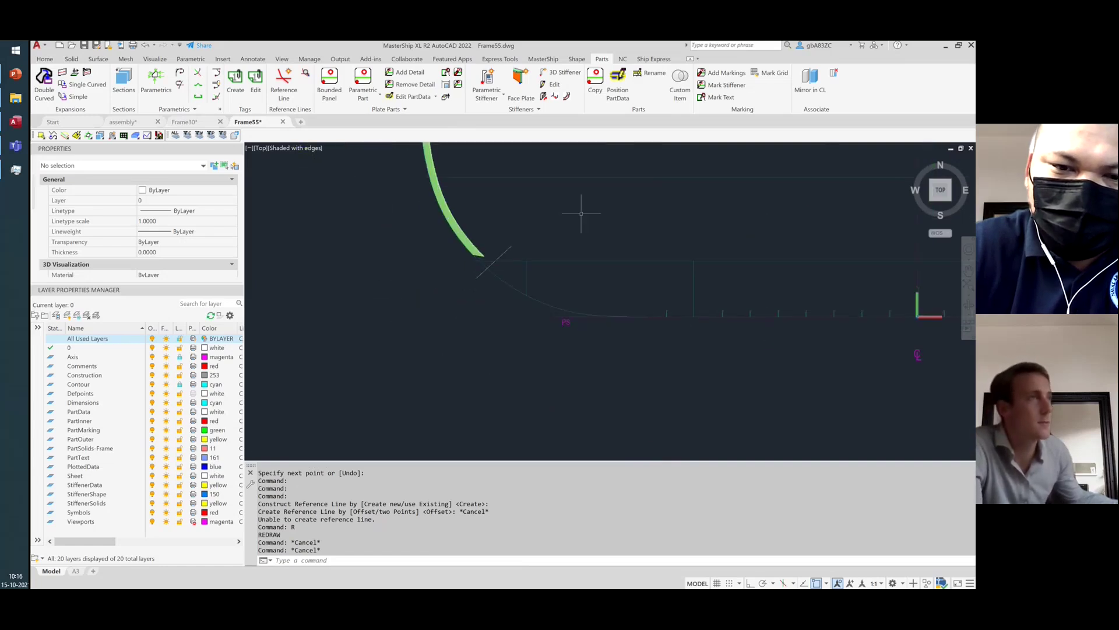
Edit the port-side stiffener, change its start end detail to type 0403, fill in the Z1 parameter, and apply the changes
{"action": "left_click", "coordinate": [552, 84]}
{"action": "scroll", "coordinate": [493, 368], "scroll_direction": "down", "scroll_amount": 2}
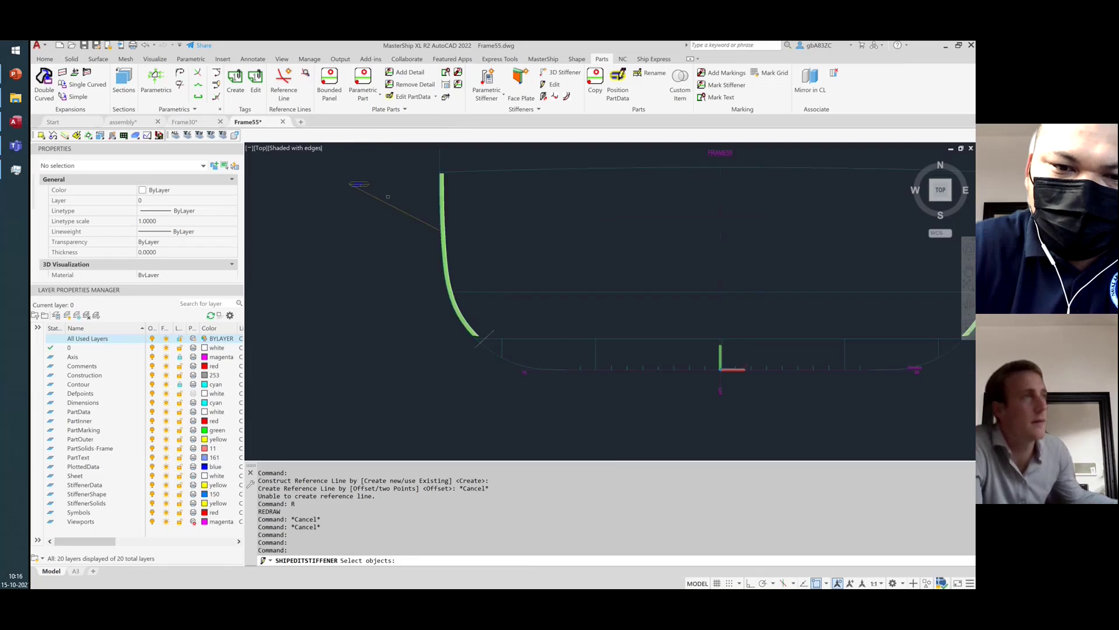
{"action": "left_click", "coordinate": [441, 210]}
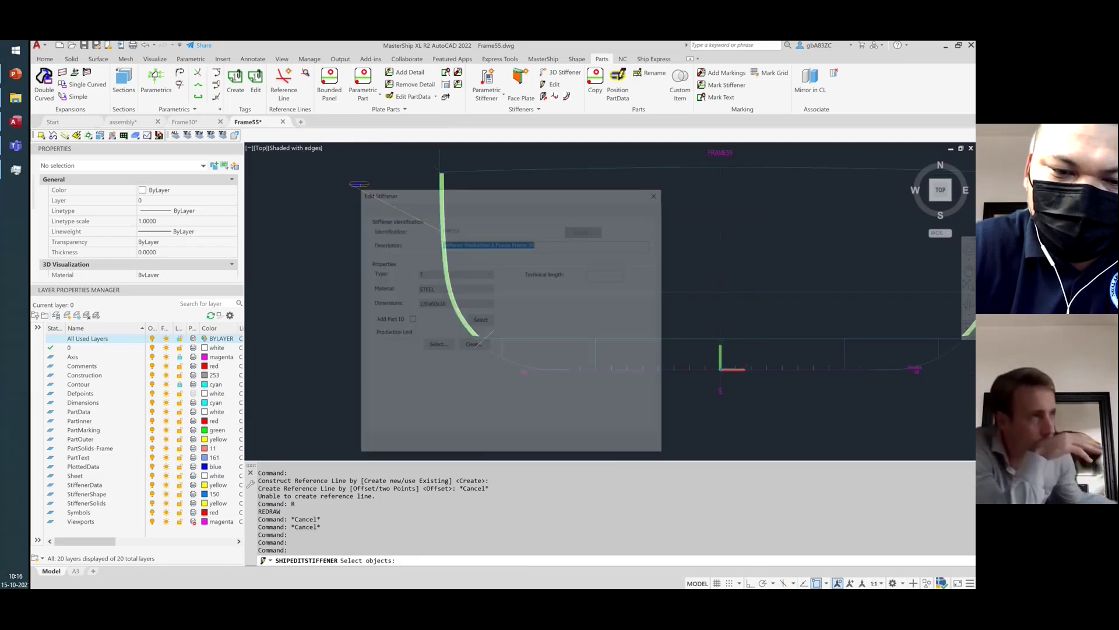
{"action": "left_click_drag", "start_coordinate": [478, 186], "coordinate": [691, 217]}
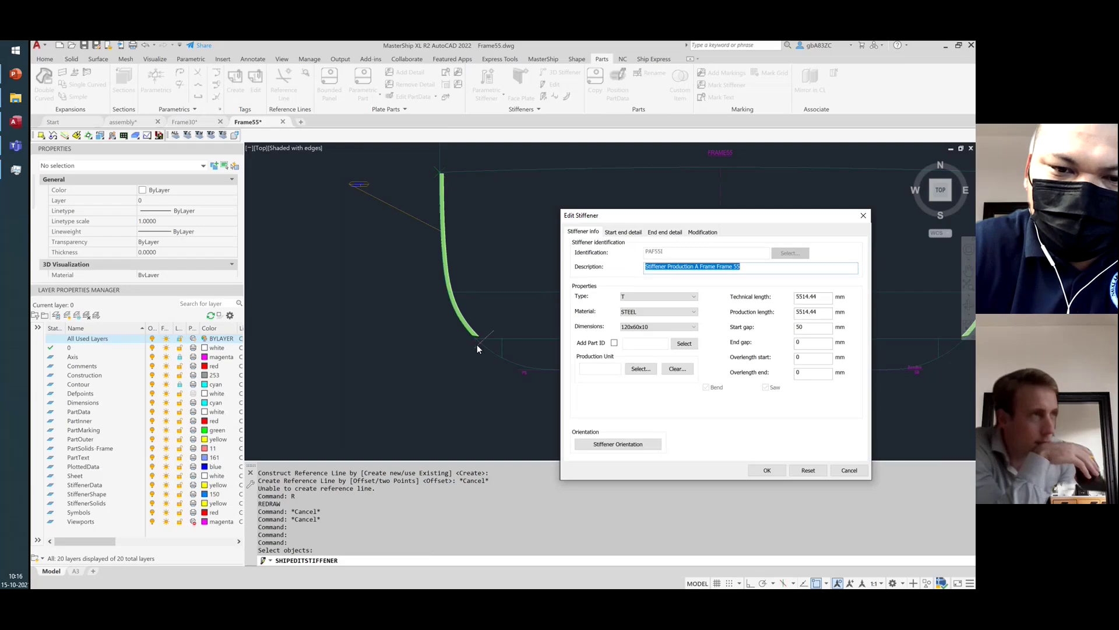
{"action": "left_click", "coordinate": [622, 233]}
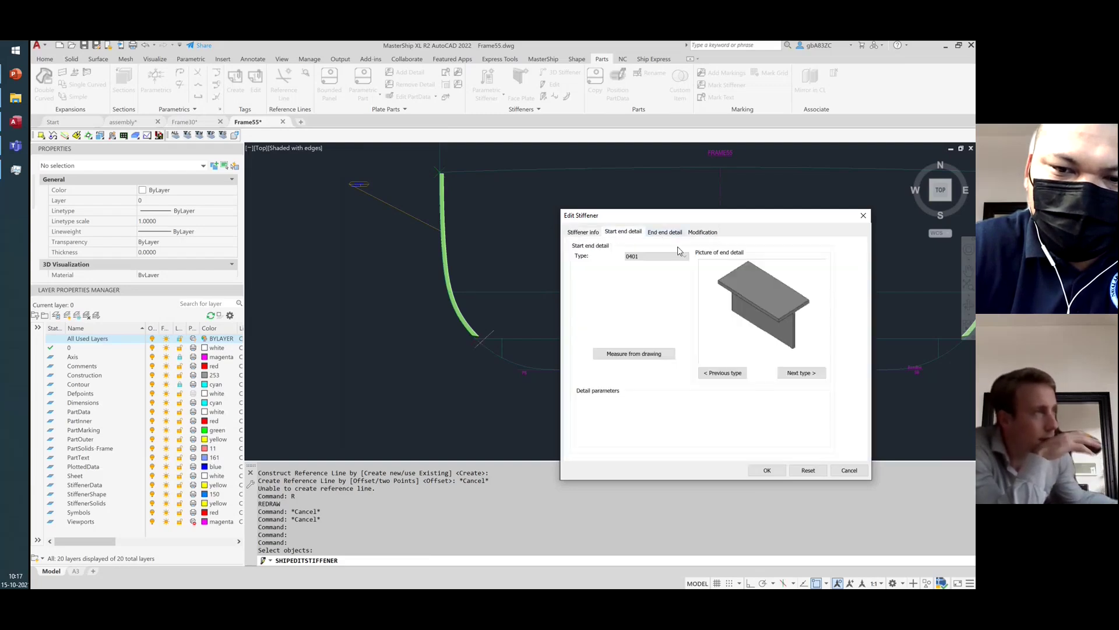
{"action": "scroll", "coordinate": [675, 258], "scroll_direction": "down", "scroll_amount": 1}
{"action": "scroll", "coordinate": [675, 257], "scroll_direction": "down", "scroll_amount": 1}
{"action": "scroll", "coordinate": [675, 257], "scroll_direction": "up", "scroll_amount": 1}
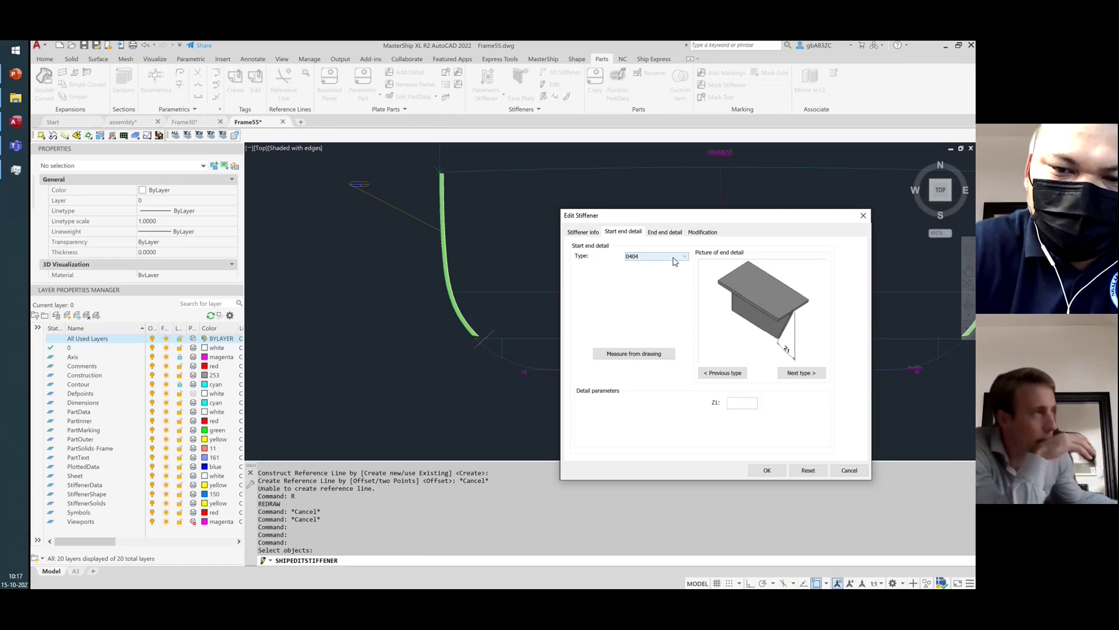
{"action": "scroll", "coordinate": [675, 261], "scroll_direction": "up", "scroll_amount": 1}
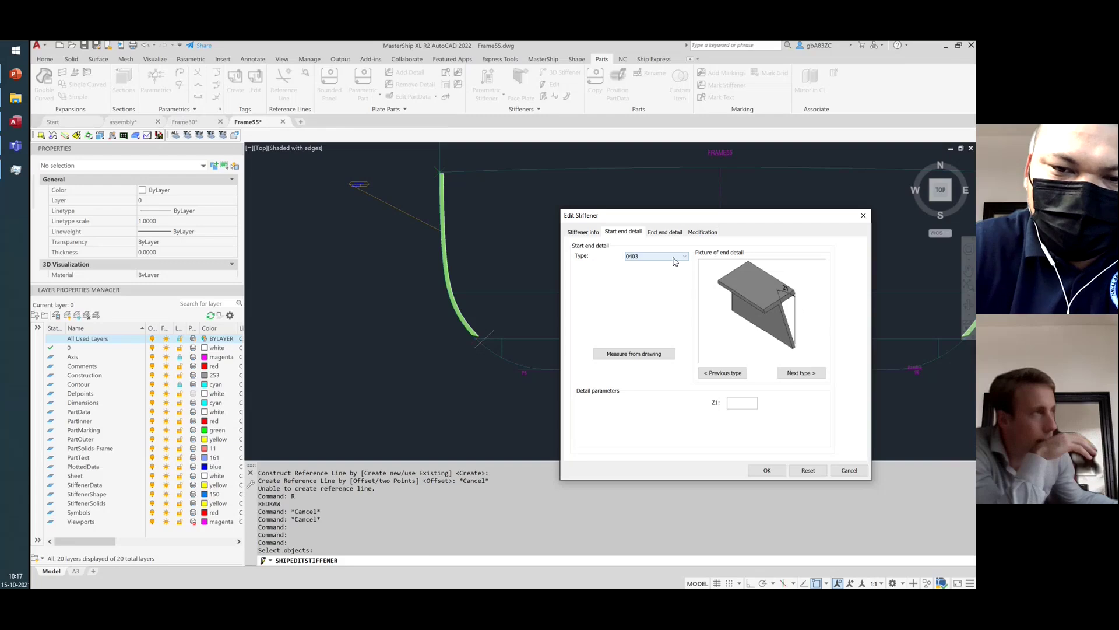
{"action": "left_click", "coordinate": [742, 402]}
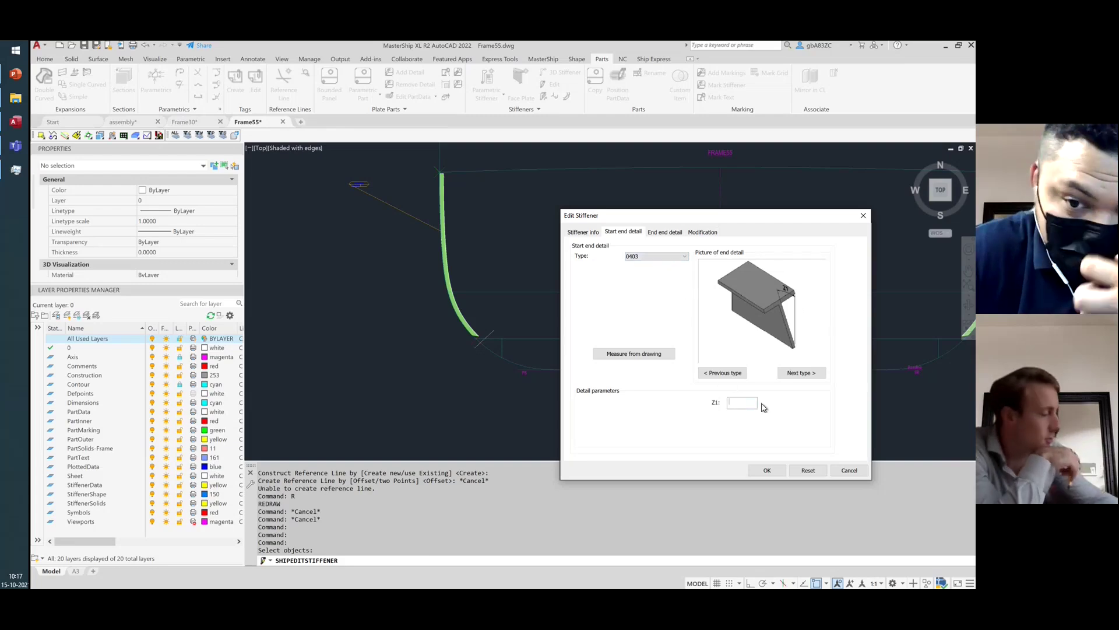
{"action": "left_click", "coordinate": [766, 471]}
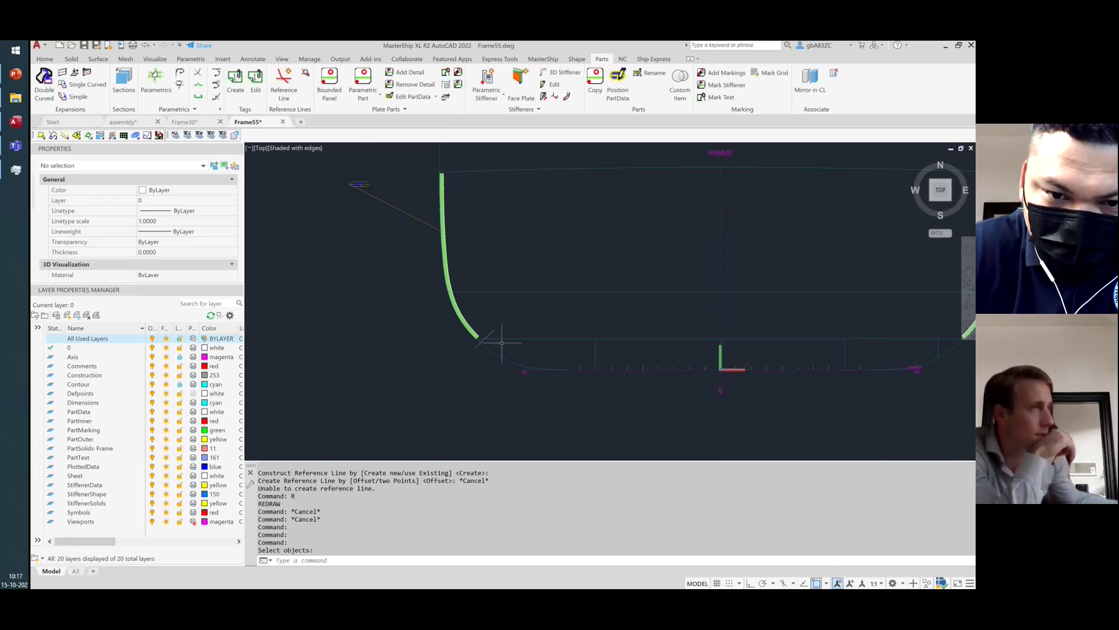
Reopen the port-side stiffener for editing, set Z1 of its start end detail to 235, and apply the change
{"action": "scroll", "coordinate": [500, 336], "scroll_direction": "up", "scroll_amount": 5}
{"action": "scroll", "coordinate": [468, 340], "scroll_direction": "down", "scroll_amount": 3}
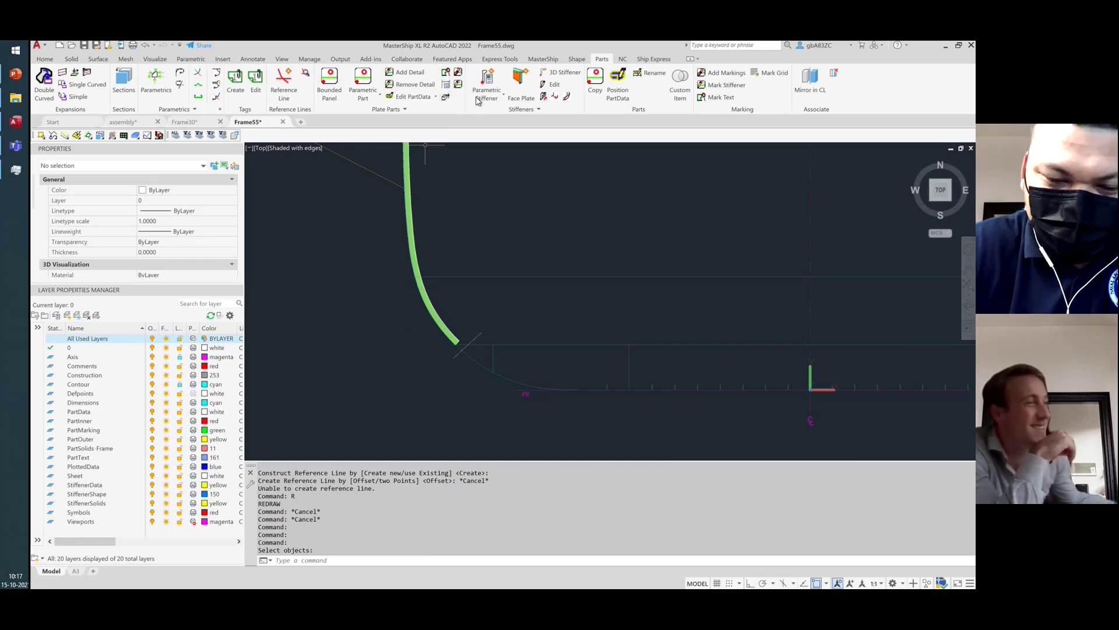
{"action": "left_click", "coordinate": [554, 85]}
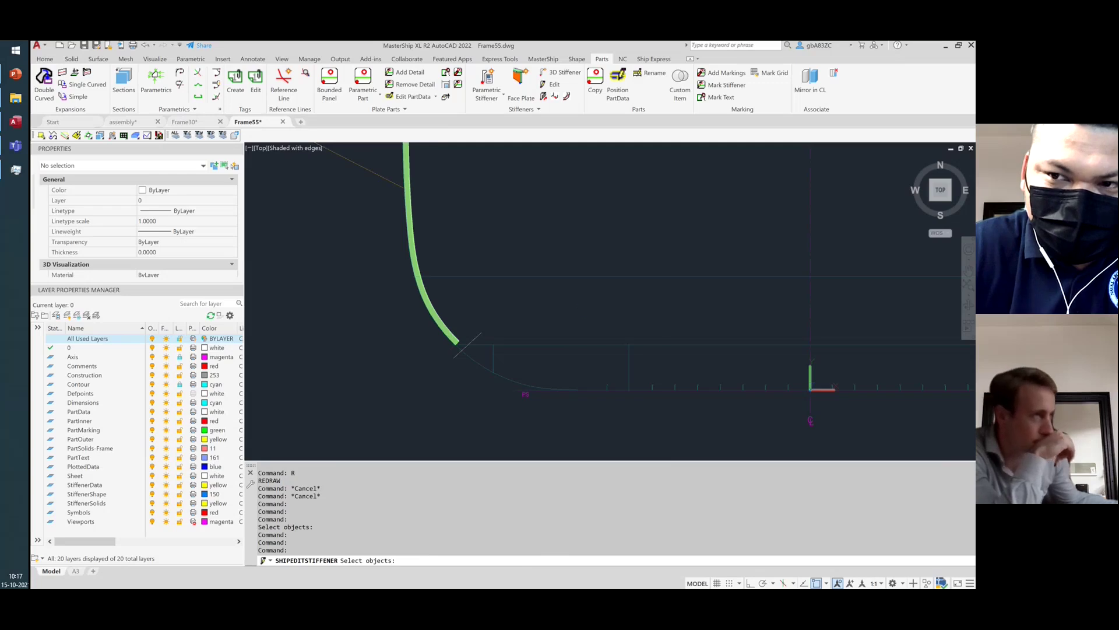
{"action": "left_click", "coordinate": [456, 342]}
{"action": "left_click", "coordinate": [411, 201]}
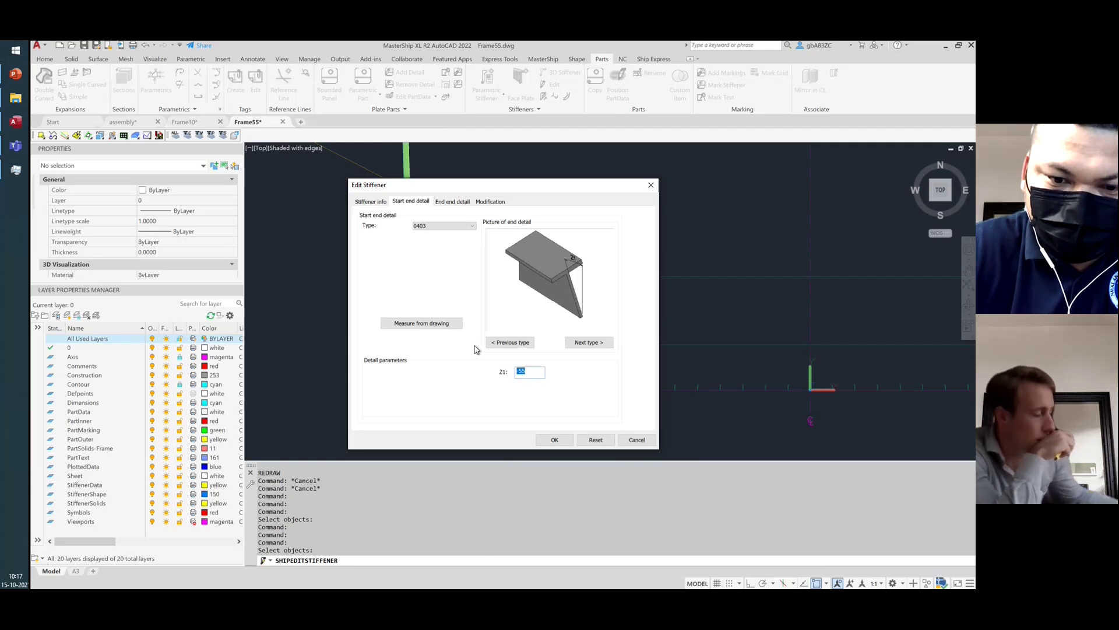
{"action": "type", "text": "2"}
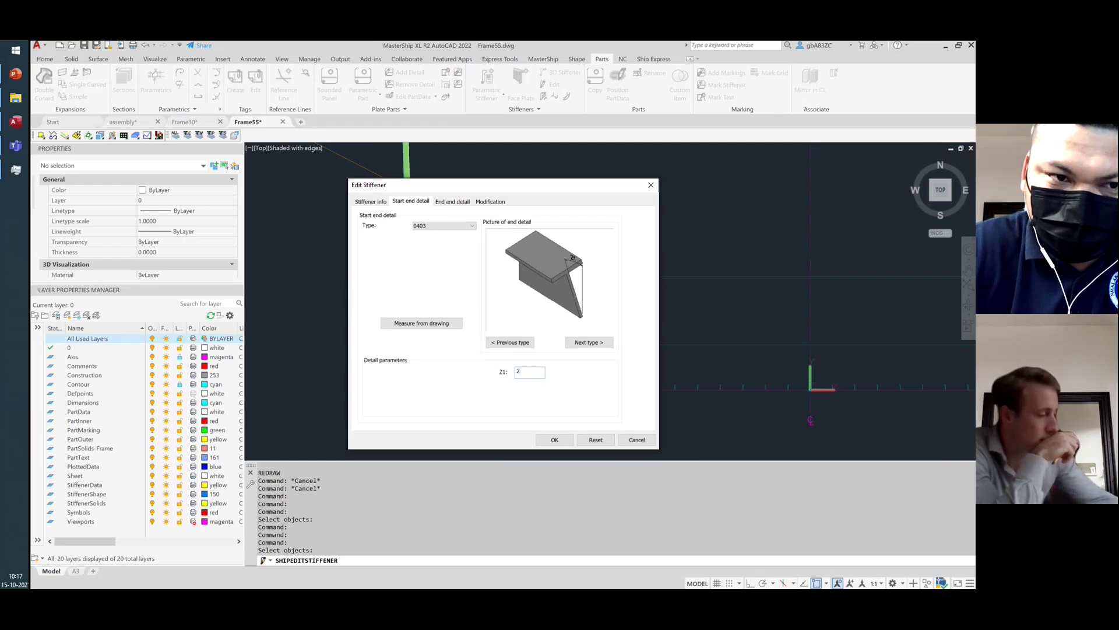
{"action": "type", "text": "35"}
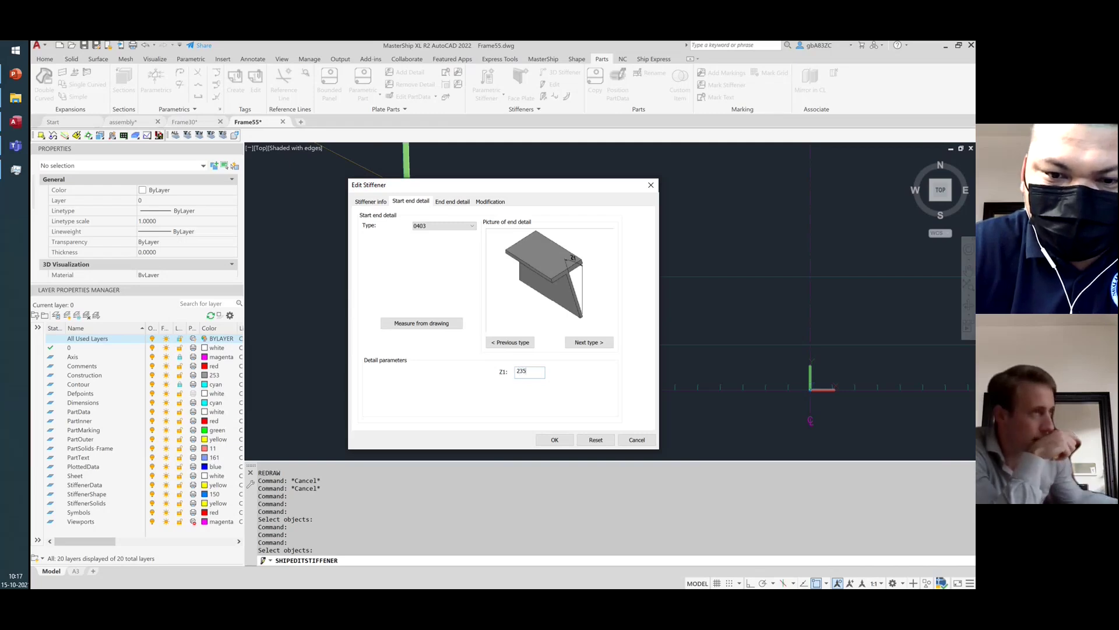
{"action": "left_click", "coordinate": [552, 440]}
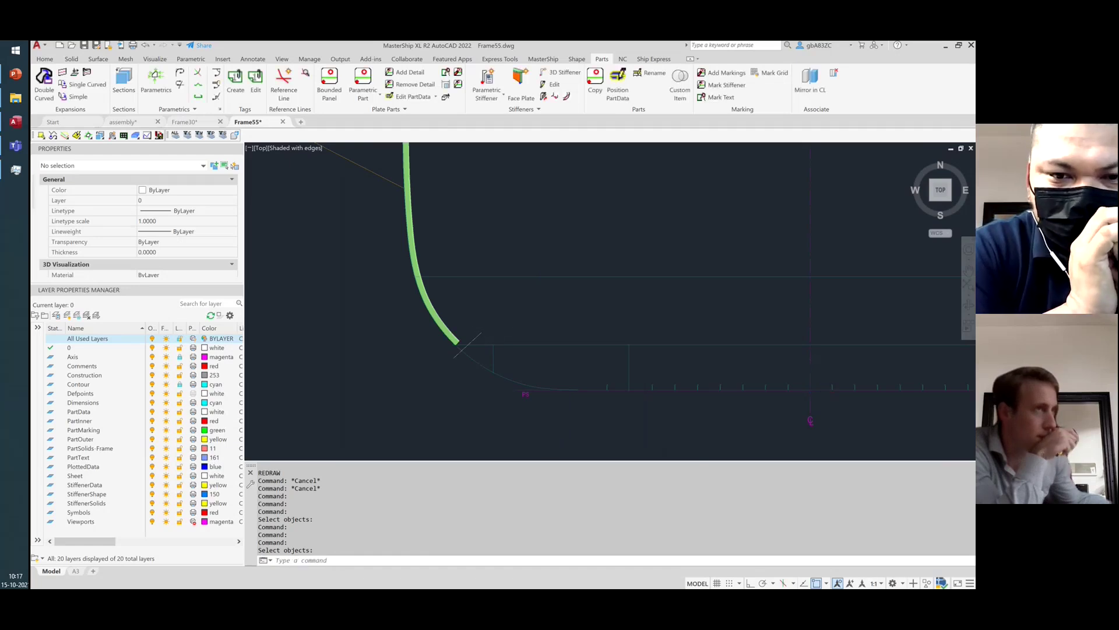
Set Z1 of the port-side stiffener's start end detail to 145, apply it, and inspect the stiffener's lower end
{"action": "left_click", "coordinate": [553, 84]}
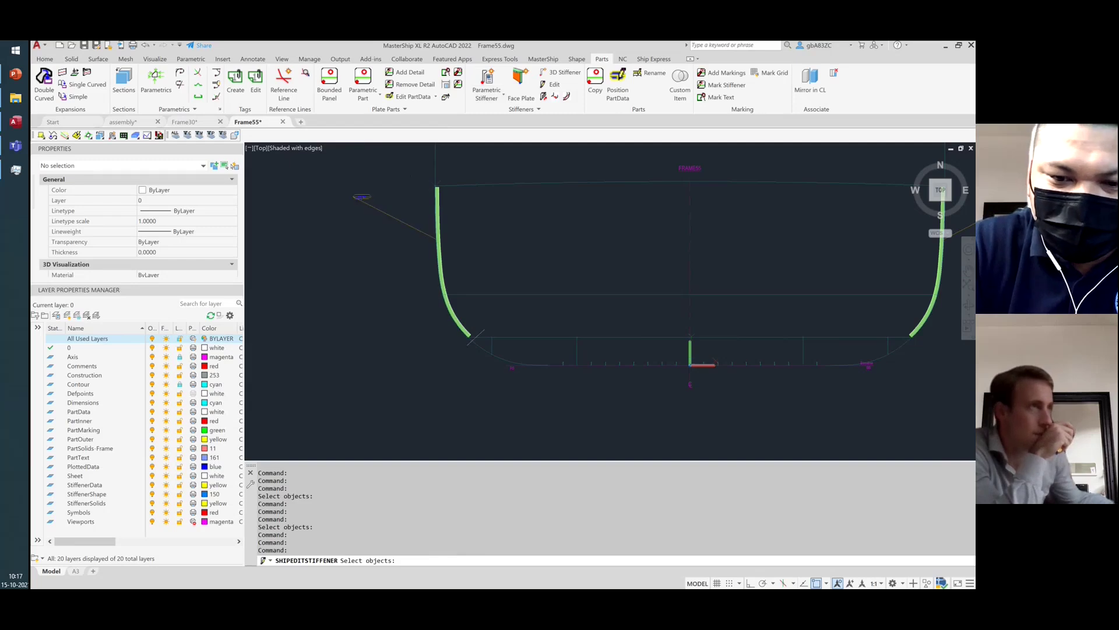
{"action": "left_click", "coordinate": [438, 217]}
{"action": "left_click", "coordinate": [414, 201]}
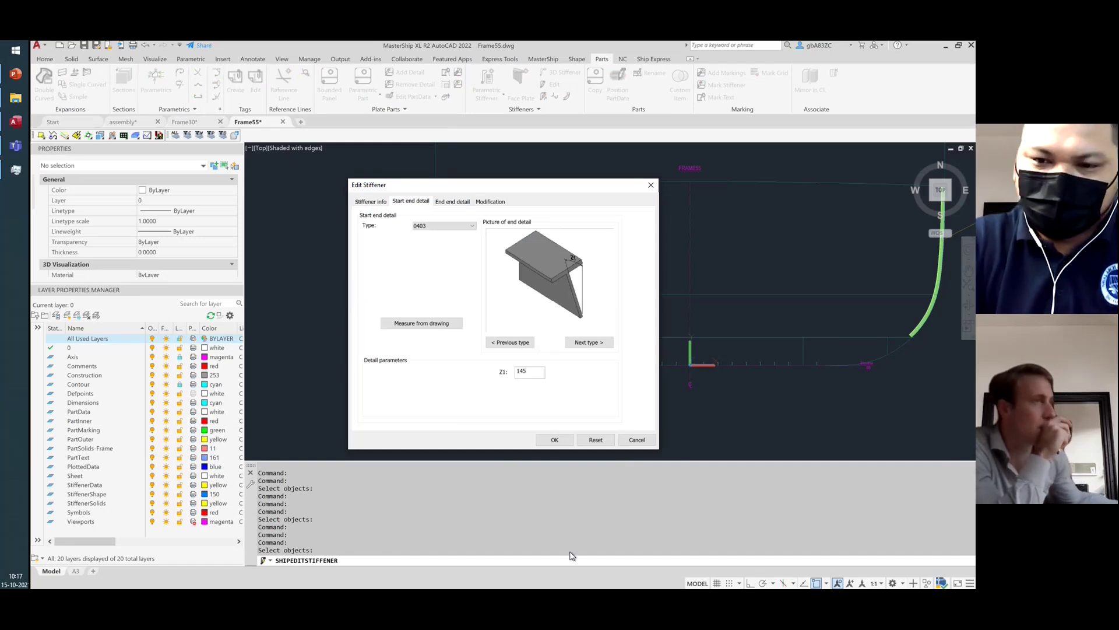
{"action": "left_click", "coordinate": [553, 441]}
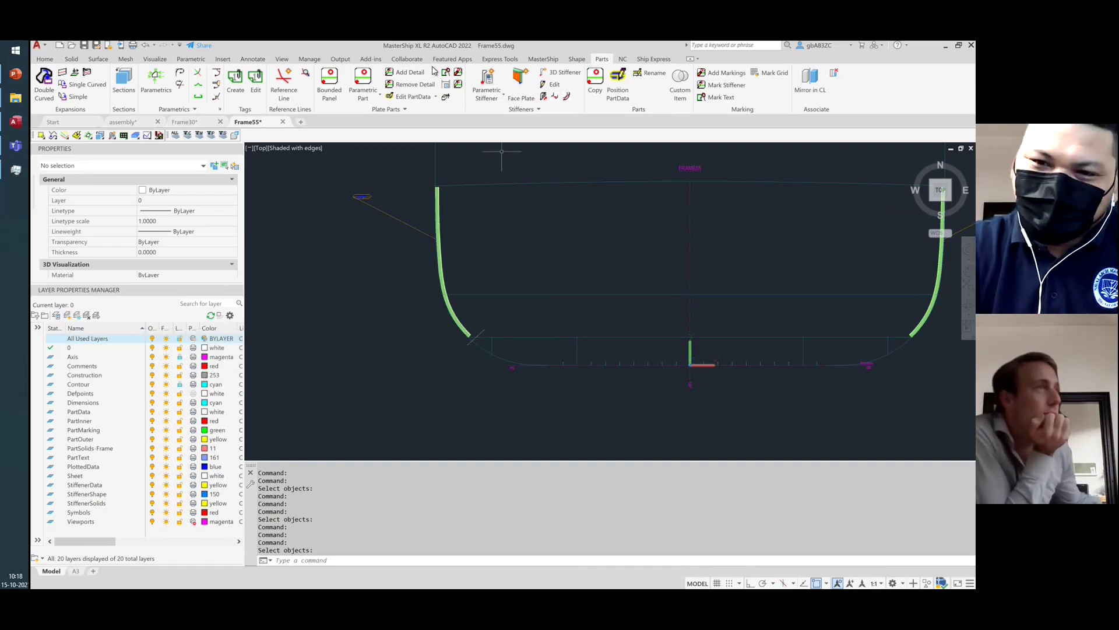
{"action": "scroll", "coordinate": [473, 341], "scroll_direction": "up", "scroll_amount": 5}
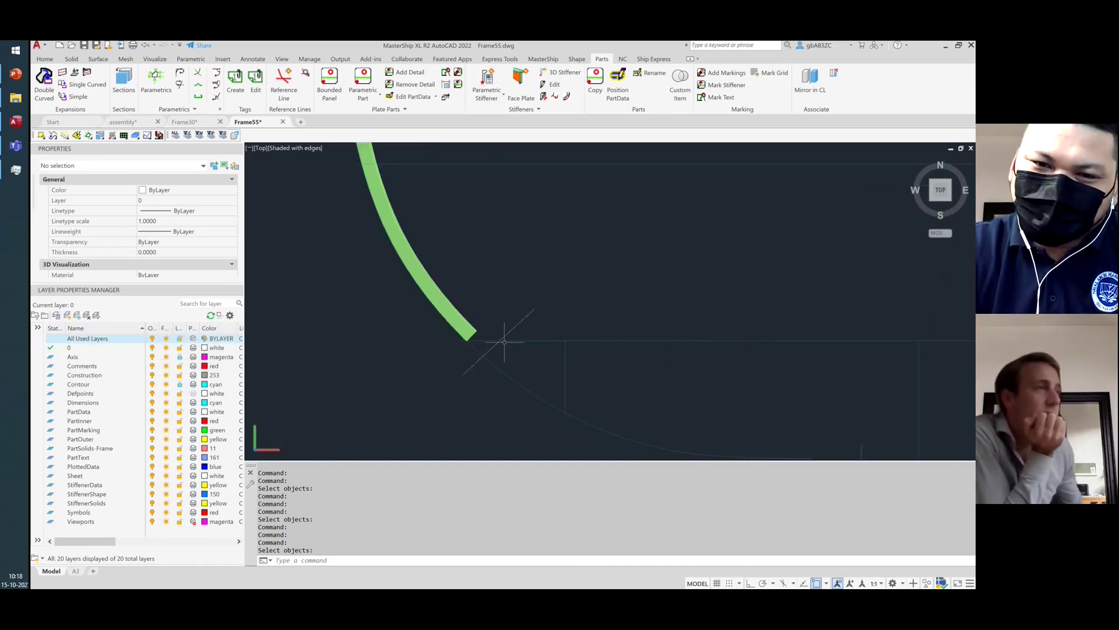
Switch to the NA88-H6 framing and bulkhead drawing and focus on the 250x250x8 bracket near the sloping hull line
{"action": "scroll", "coordinate": [504, 343], "scroll_direction": "up", "scroll_amount": 1}
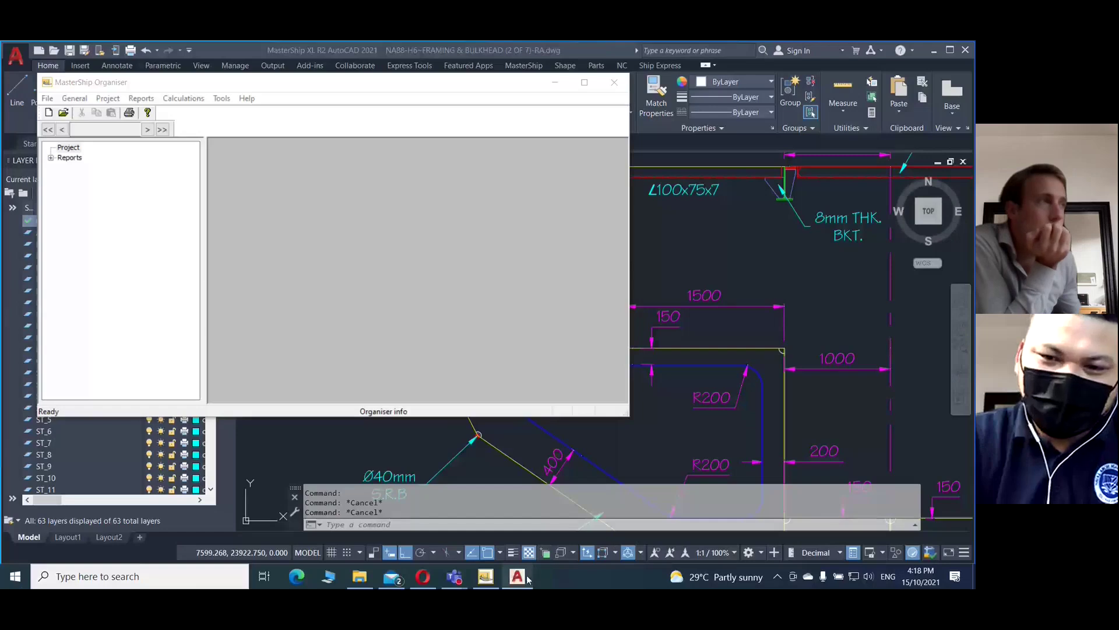
{"action": "left_click", "coordinate": [326, 614]}
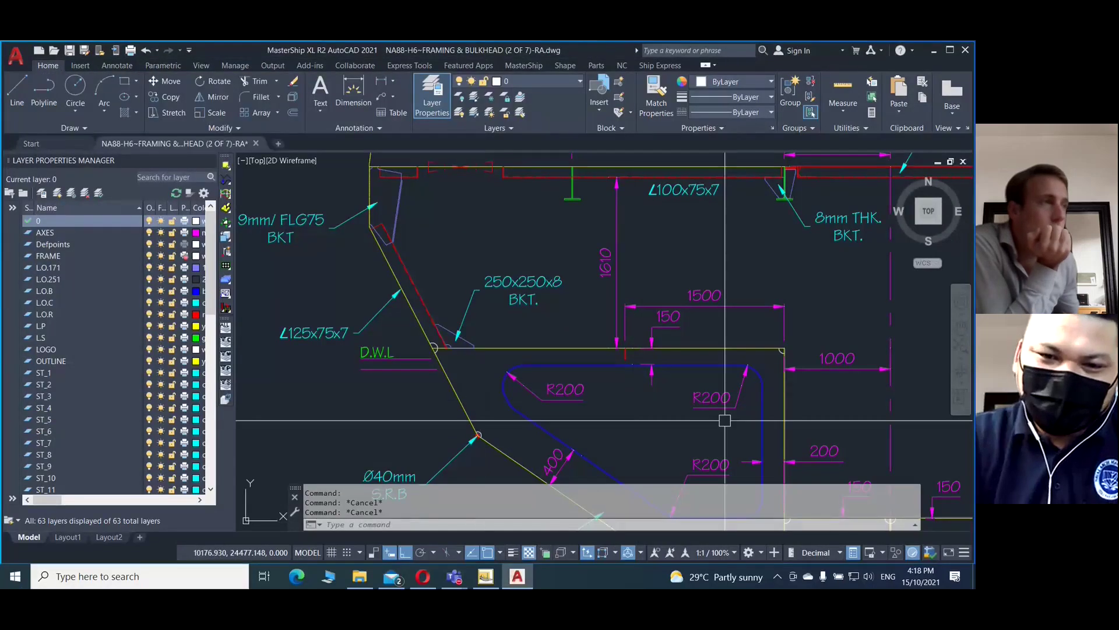
{"action": "mouse_move", "coordinate": [598, 316]}
{"action": "middle_mouse_down"}
{"action": "mouse_move", "coordinate": [578, 300]}
{"action": "mouse_move", "coordinate": [605, 405]}
{"action": "middle_mouse_up"}
{"action": "scroll", "coordinate": [418, 313], "scroll_direction": "up", "scroll_amount": 5}
{"action": "scroll", "coordinate": [402, 292], "scroll_direction": "down", "scroll_amount": 3}
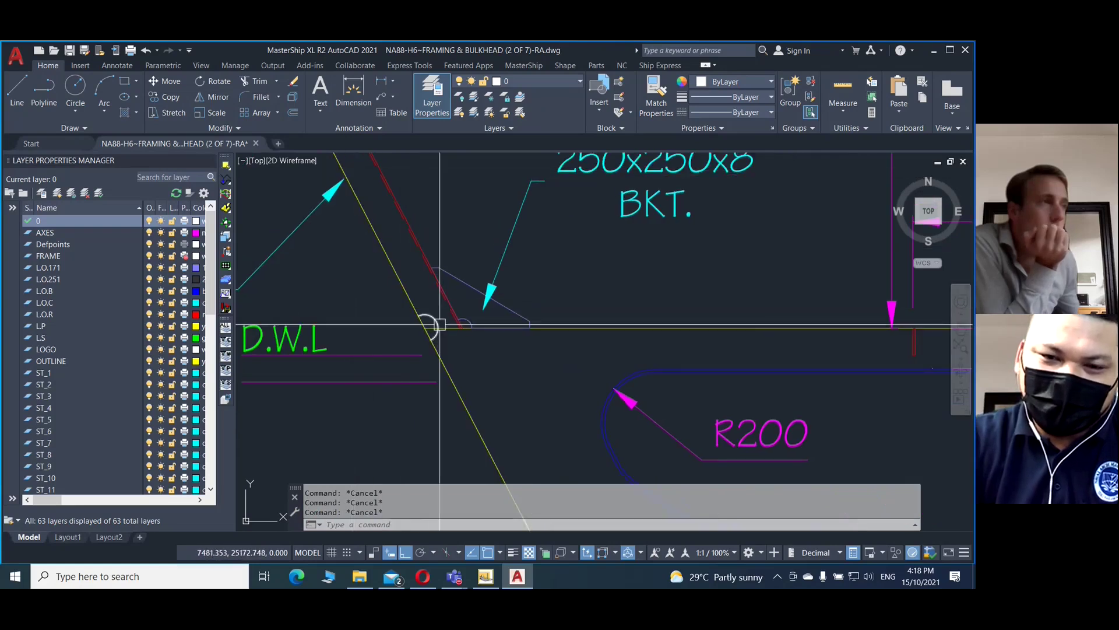
Offset the yellow horizontal line under the 250x250x8 bracket upward by 25
{"action": "scroll", "coordinate": [439, 321], "scroll_direction": "up", "scroll_amount": 4}
{"action": "left_click", "coordinate": [642, 331]}
{"action": "left_click", "coordinate": [737, 278]}
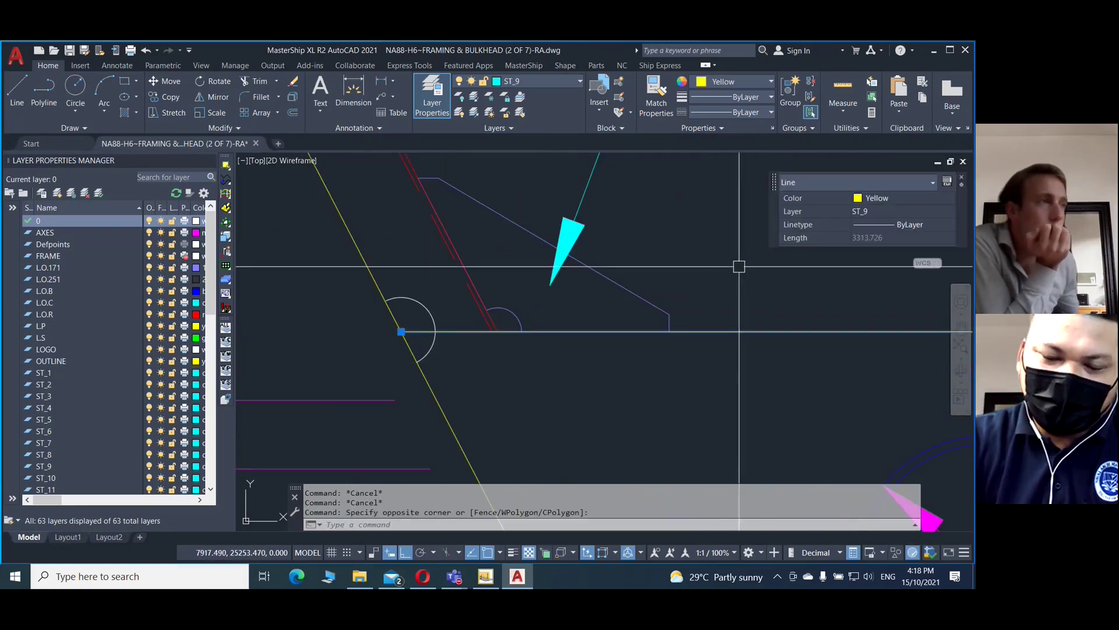
{"action": "type", "text": "o"}
{"action": "key", "text": "Return"}
{"action": "type", "text": "25"}
{"action": "key", "text": "Return"}
{"action": "left_click", "coordinate": [675, 330]}
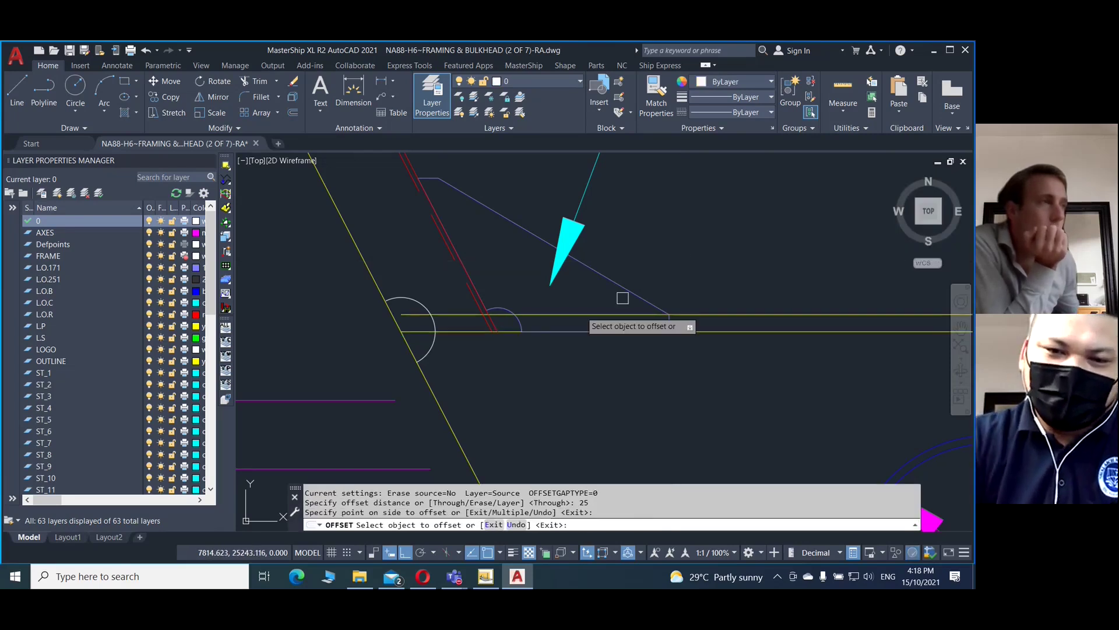
Extend the offset line's outboard end to the sloping yellow hull line
{"action": "left_click", "coordinate": [392, 321]}
{"action": "key", "text": "Escape"}
{"action": "left_click", "coordinate": [392, 321]}
{"action": "type", "text": "ex"}
{"action": "key", "text": "Return"}
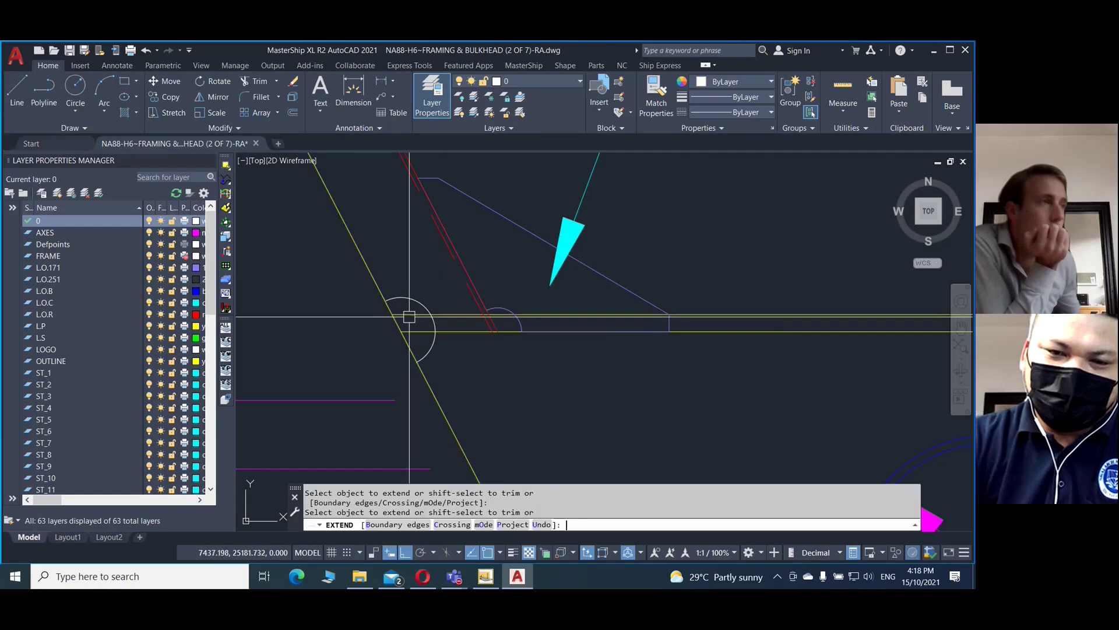
{"action": "scroll", "coordinate": [524, 320], "scroll_direction": "up", "scroll_amount": 2}
{"action": "key", "text": "Escape"}
Trim the offset line between the arc cutout and the bracket toe, and trim the red stiffener lines below it
{"action": "type", "text": "tr"}
{"action": "key", "text": "Return"}
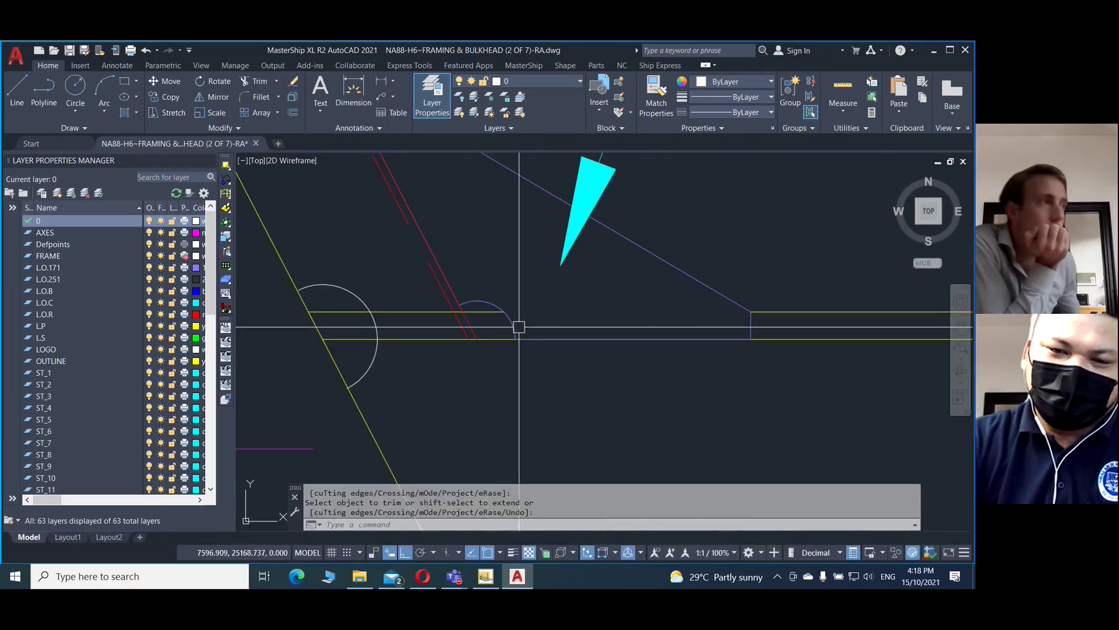
{"action": "key", "text": "Escape"}
{"action": "type", "text": "tr"}
{"action": "key", "text": "Return"}
{"action": "scroll", "coordinate": [463, 317], "scroll_direction": "up", "scroll_amount": 2}
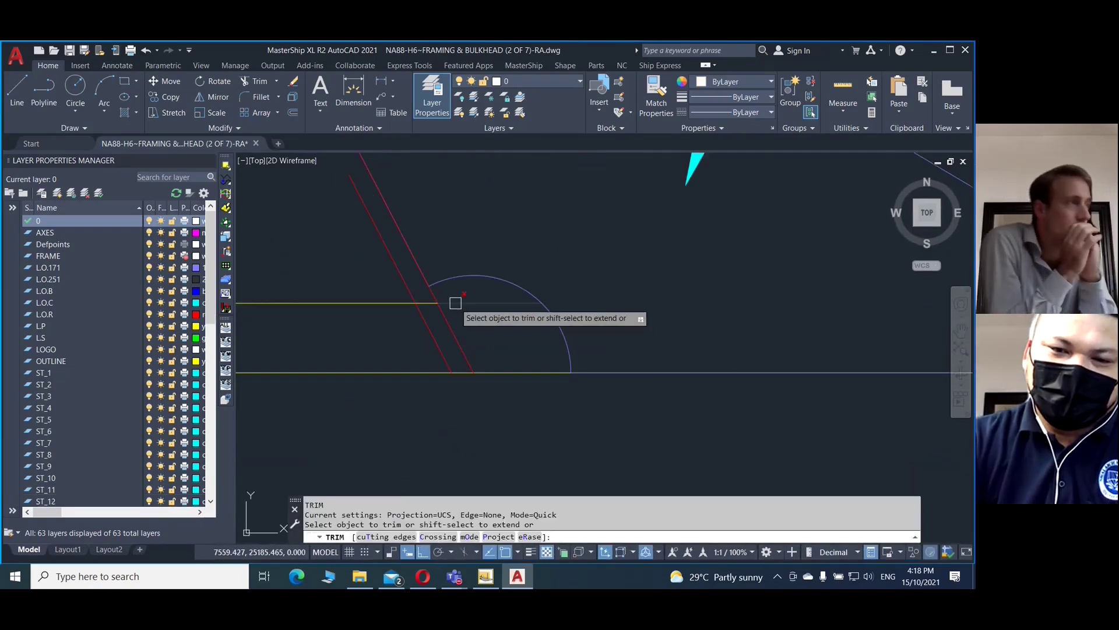
{"action": "left_click", "coordinate": [452, 329]}
{"action": "left_click", "coordinate": [429, 328]}
{"action": "key", "text": "Escape"}
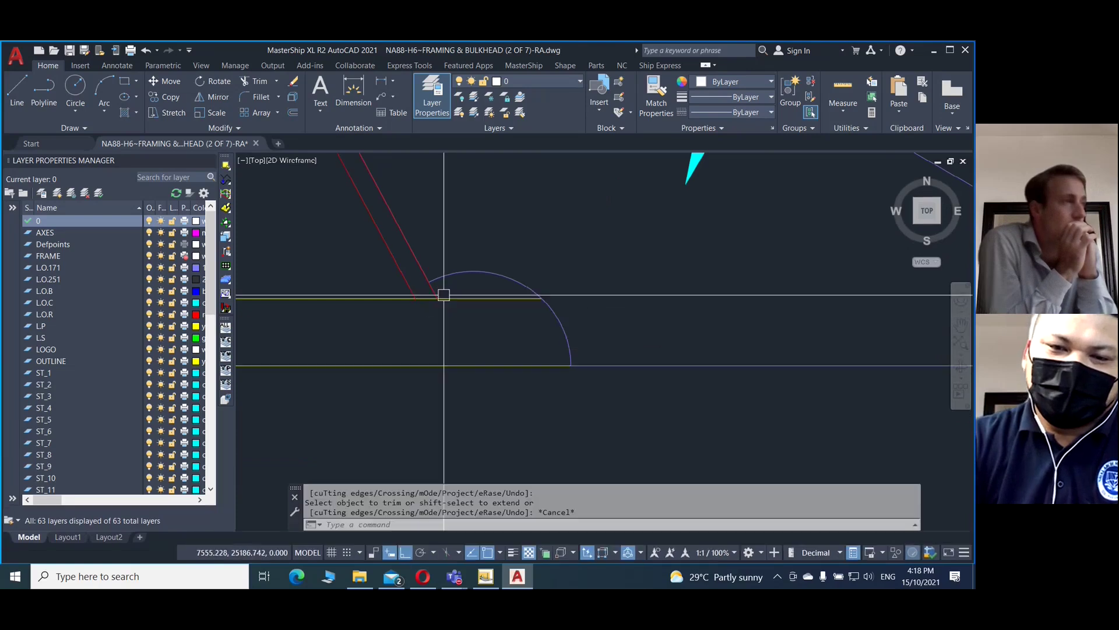
Trim the offset line back to the red stiffener and erase its leftover segments beyond the bracket
{"action": "type", "text": "tr"}
{"action": "key", "text": "Return"}
{"action": "left_click", "coordinate": [466, 294]}
{"action": "scroll", "coordinate": [466, 293], "scroll_direction": "down", "scroll_amount": 3}
{"action": "key", "text": "Escape"}
{"action": "left_click", "coordinate": [510, 306]}
{"action": "type", "text": "e"}
{"action": "key", "text": "Return"}
{"action": "scroll", "coordinate": [473, 325], "scroll_direction": "up", "scroll_amount": 3}
{"action": "left_click", "coordinate": [570, 306]}
{"action": "type", "text": "e"}
{"action": "key", "text": "Return"}
{"action": "mouse_move", "coordinate": [333, 342]}
{"action": "middle_mouse_down"}
{"action": "mouse_move", "coordinate": [358, 369]}
{"action": "mouse_move", "coordinate": [428, 401]}
{"action": "middle_mouse_up"}
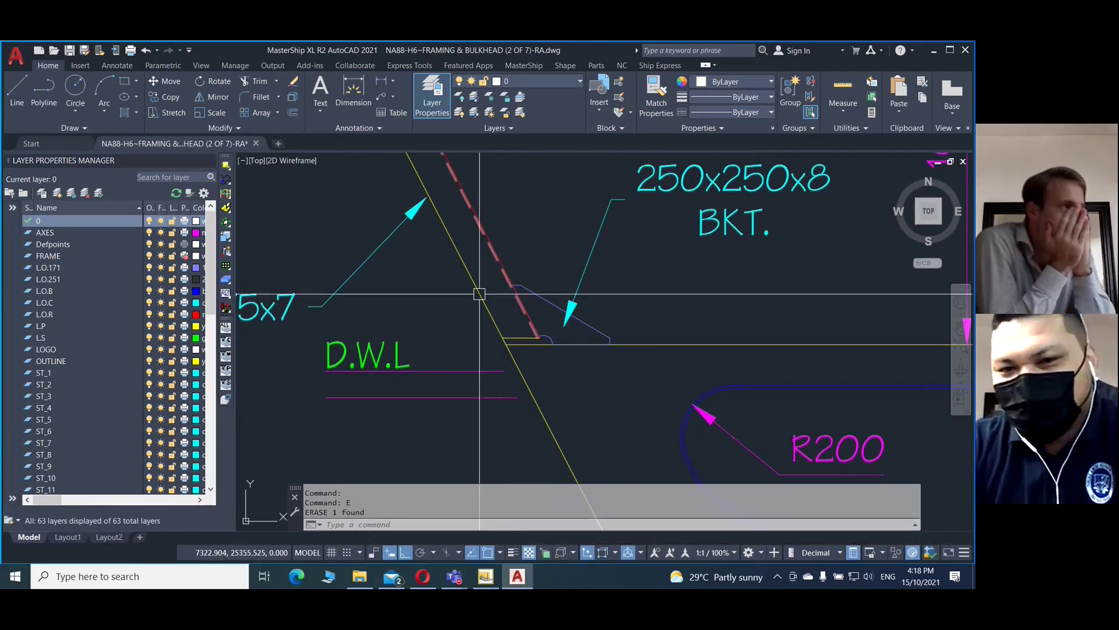
Draw a diagonal line from the short offset line's hull end up to the red stiffener, and erase it
{"action": "scroll", "coordinate": [511, 347], "scroll_direction": "up", "scroll_amount": 1}
{"action": "scroll", "coordinate": [512, 345], "scroll_direction": "up", "scroll_amount": 1}
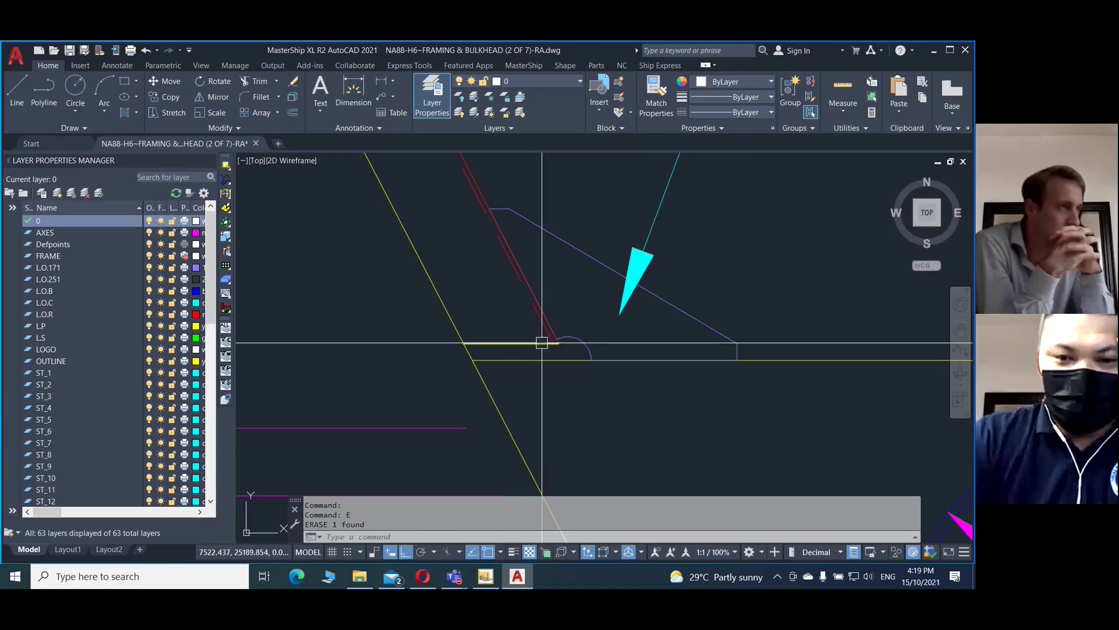
{"action": "type", "text": "l"}
{"action": "key", "text": "Return"}
{"action": "left_click", "coordinate": [464, 337]}
{"action": "left_click", "coordinate": [537, 299]}
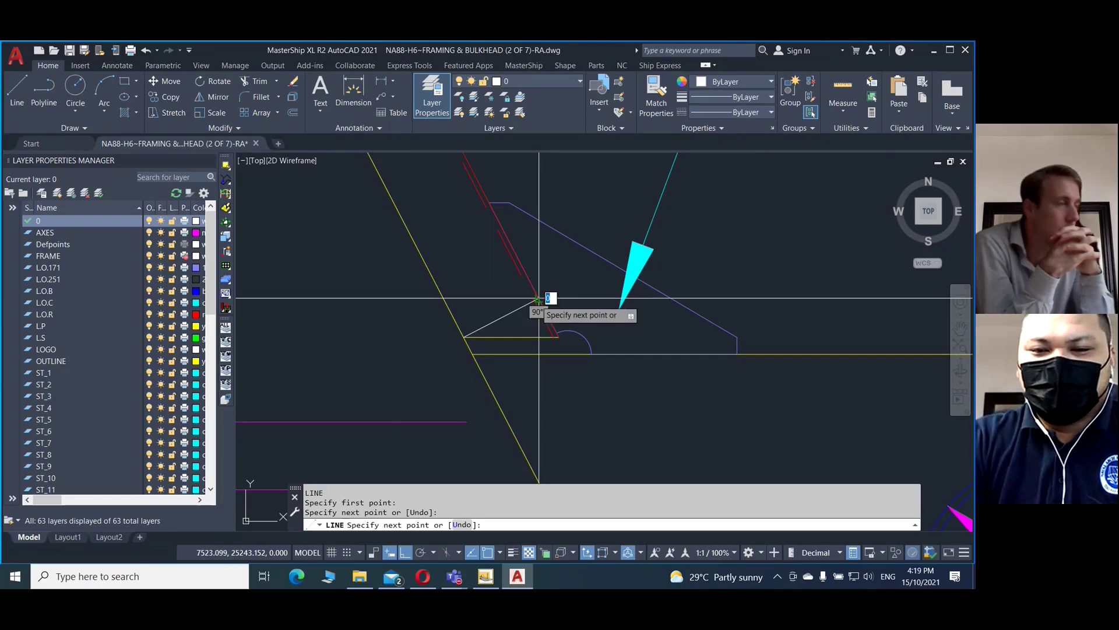
{"action": "key", "text": "Escape"}
{"action": "left_click", "coordinate": [526, 305]}
{"action": "type", "text": "e"}
{"action": "key", "text": "Return"}
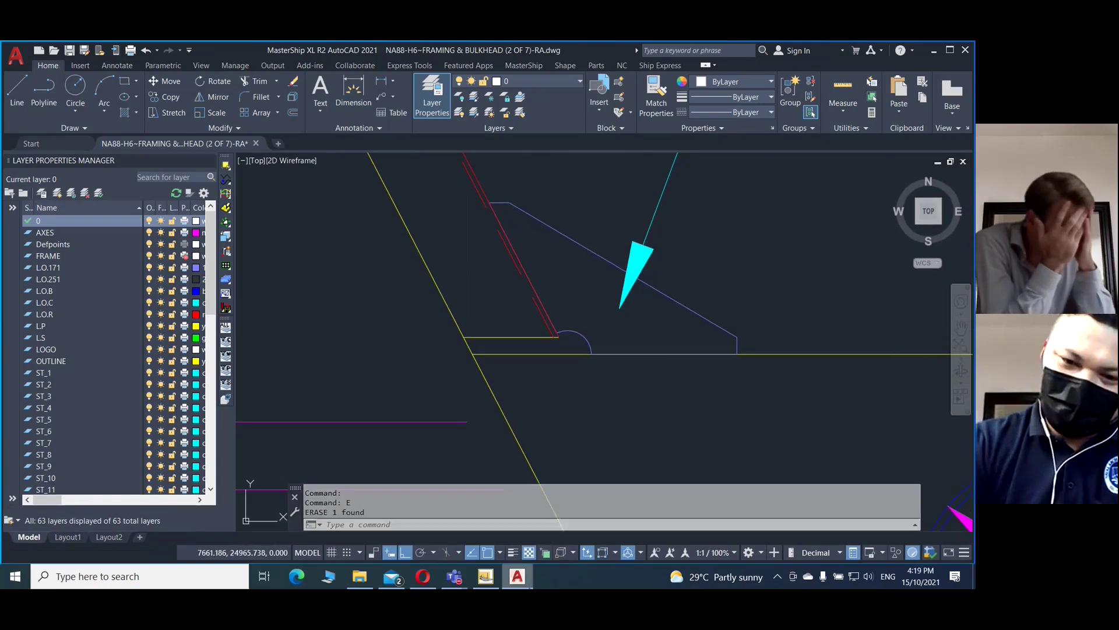
{"action": "mouse_move", "coordinate": [525, 577]}
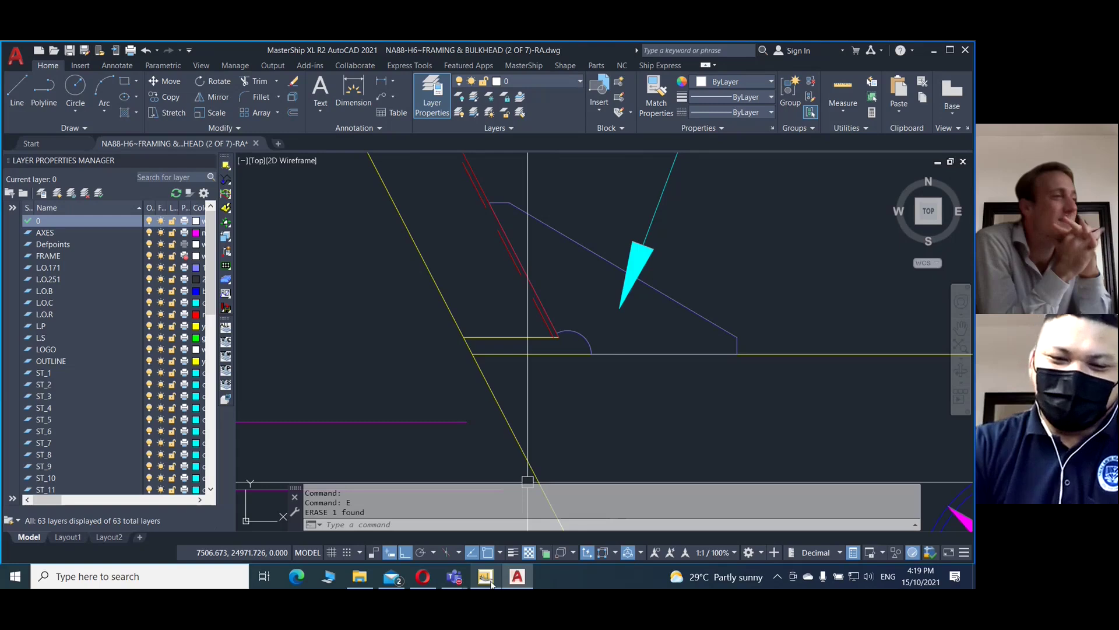
{"action": "mouse_move", "coordinate": [461, 575]}
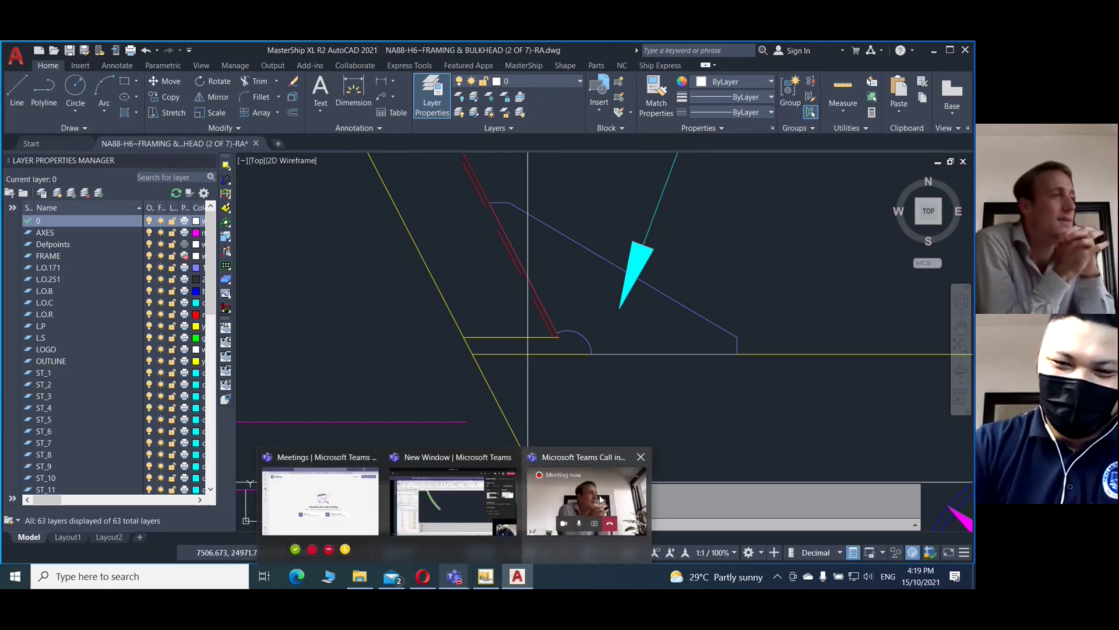
{"action": "type", "text": "E"}
{"action": "key", "text": "Return"}
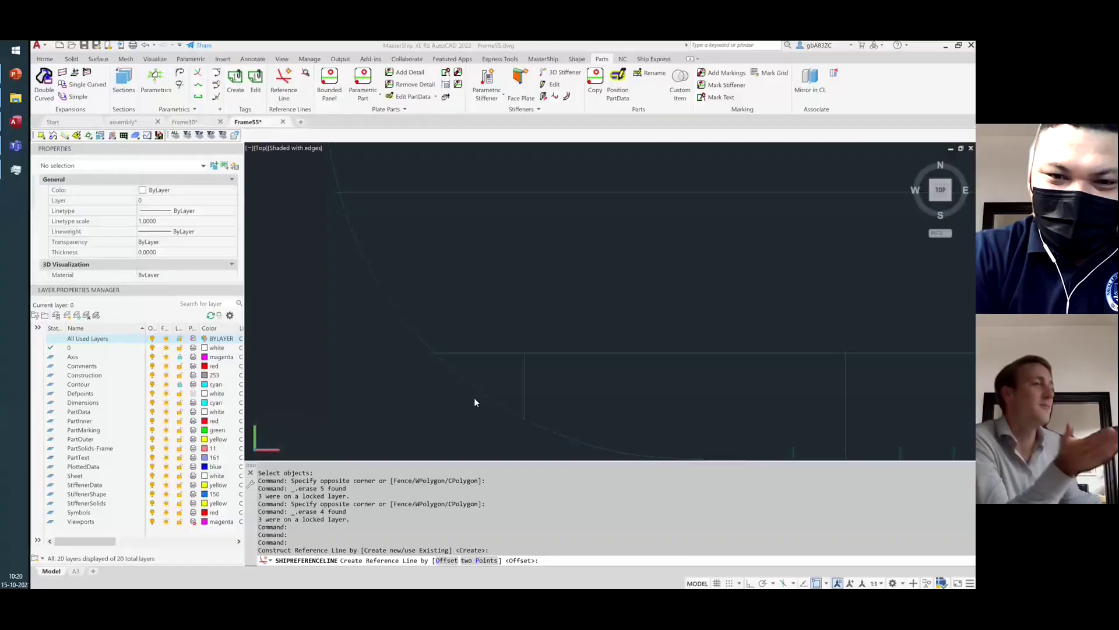
In Frame55, create a reference line offset 25 above the lower horizontal line that meets the port-side bilge curve
{"action": "scroll", "coordinate": [415, 412], "scroll_direction": "down", "scroll_amount": 5}
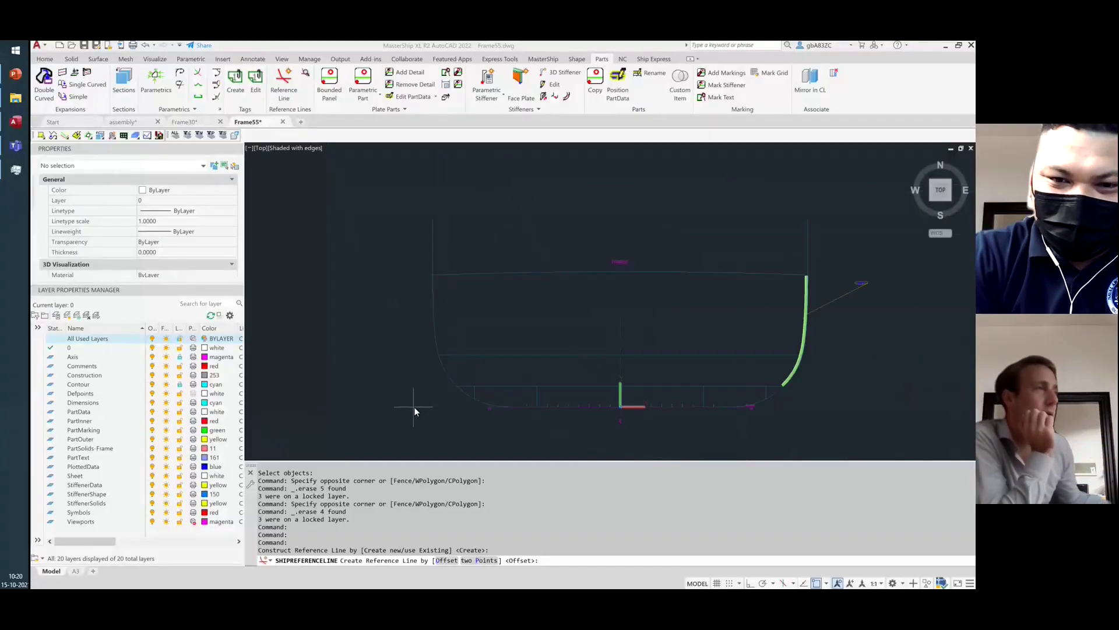
{"action": "scroll", "coordinate": [478, 397], "scroll_direction": "up", "scroll_amount": 3}
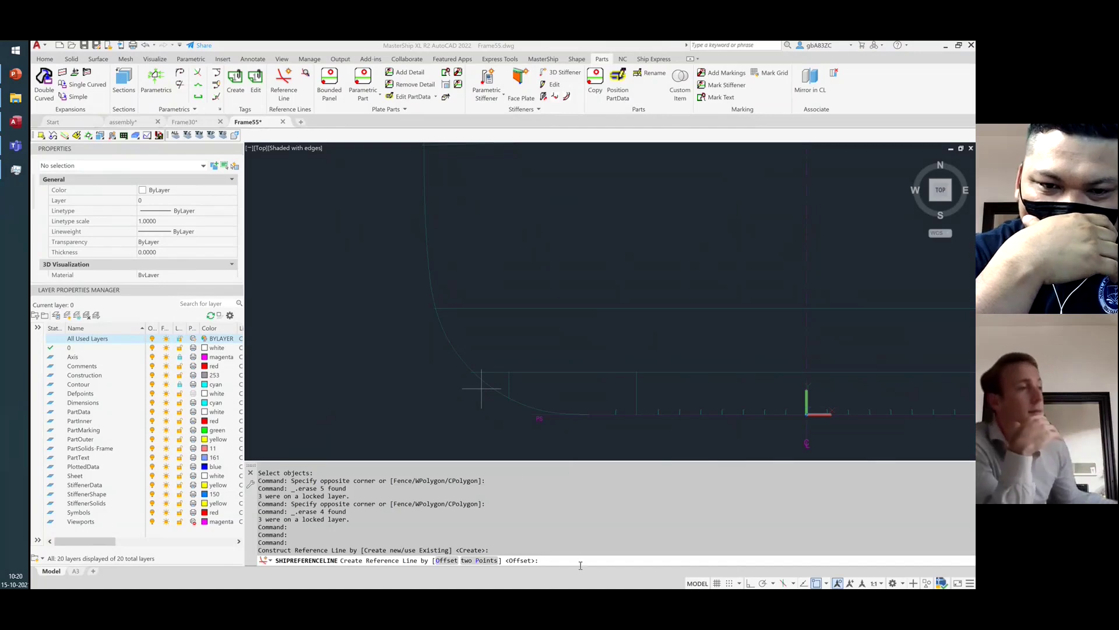
{"action": "type", "text": "2"}
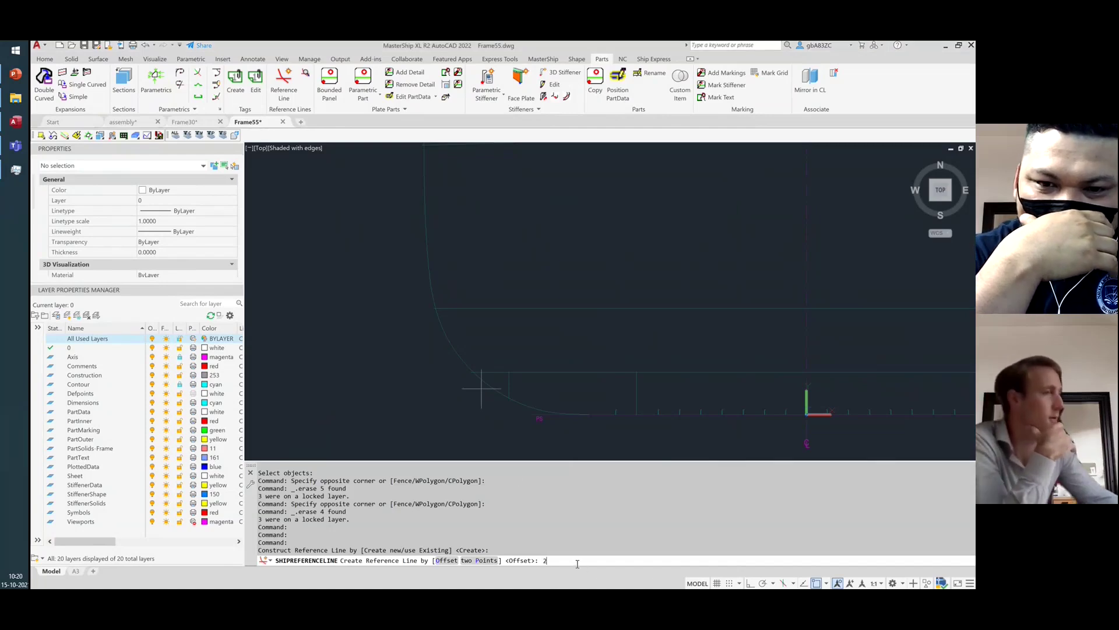
{"action": "type", "text": "5"}
{"action": "key", "text": "Return"}
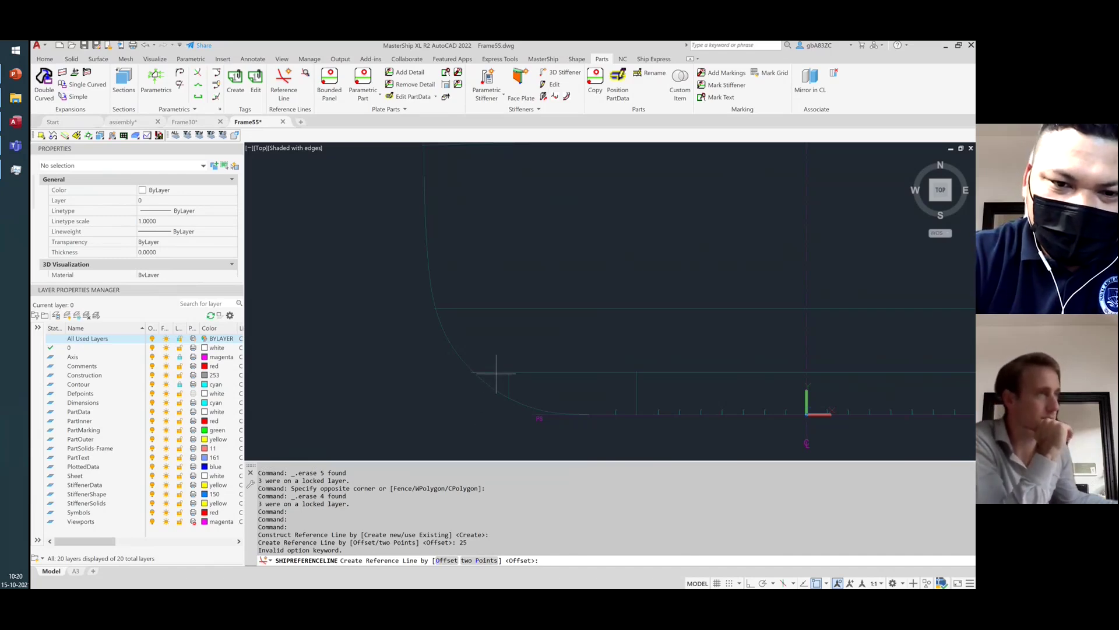
{"action": "key", "text": "Return"}
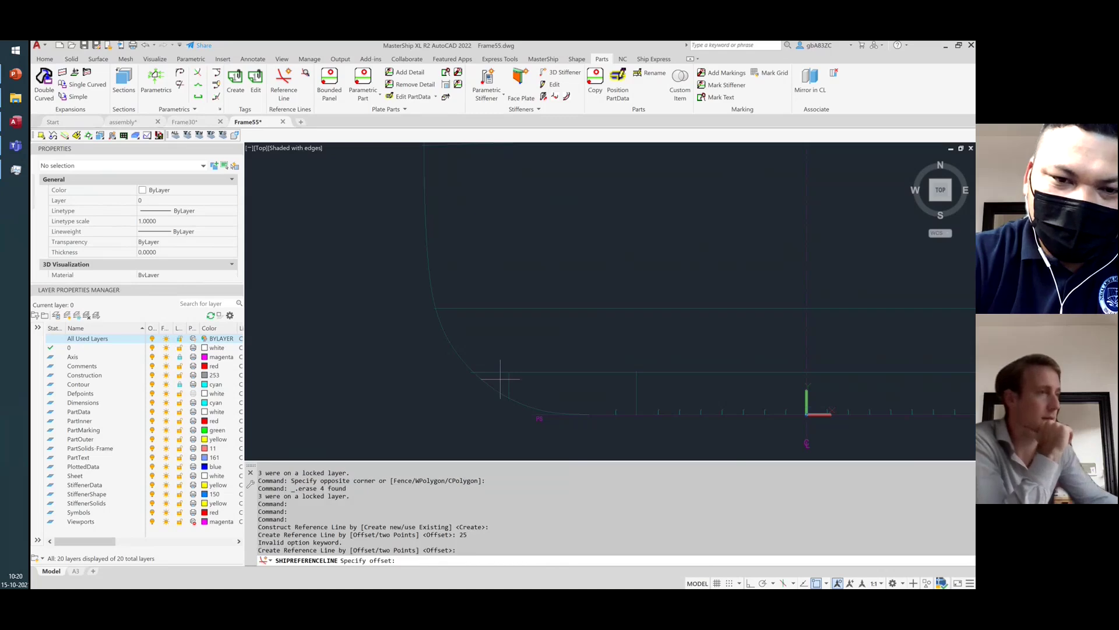
{"action": "type", "text": "25"}
{"action": "key", "text": "Return"}
{"action": "left_click", "coordinate": [493, 370]}
{"action": "left_click", "coordinate": [500, 320]}
{"action": "scroll", "coordinate": [473, 367], "scroll_direction": "up", "scroll_amount": 6}
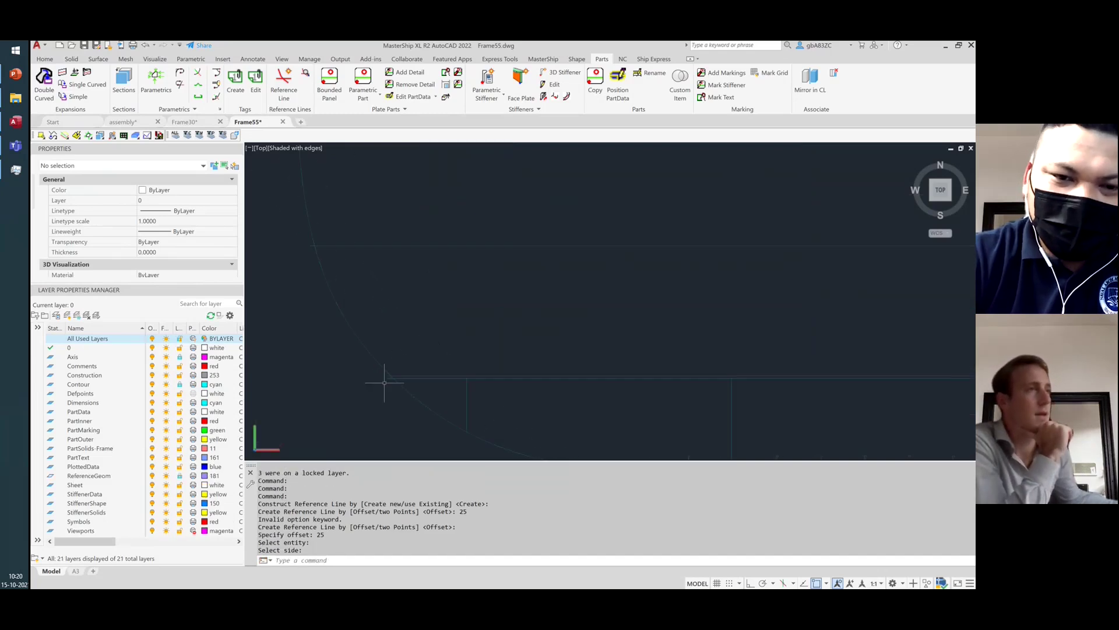
Create a second reference line offset 120 inward from the port-side hull contour
{"action": "scroll", "coordinate": [255, 229], "scroll_direction": "down", "scroll_amount": 3}
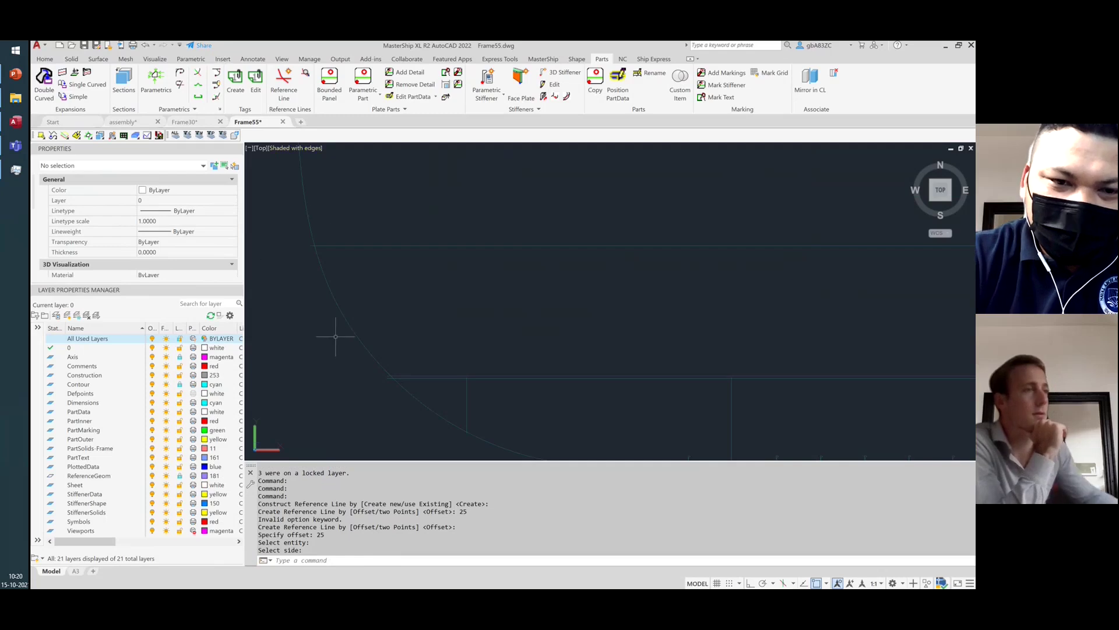
{"action": "key", "text": "Return"}
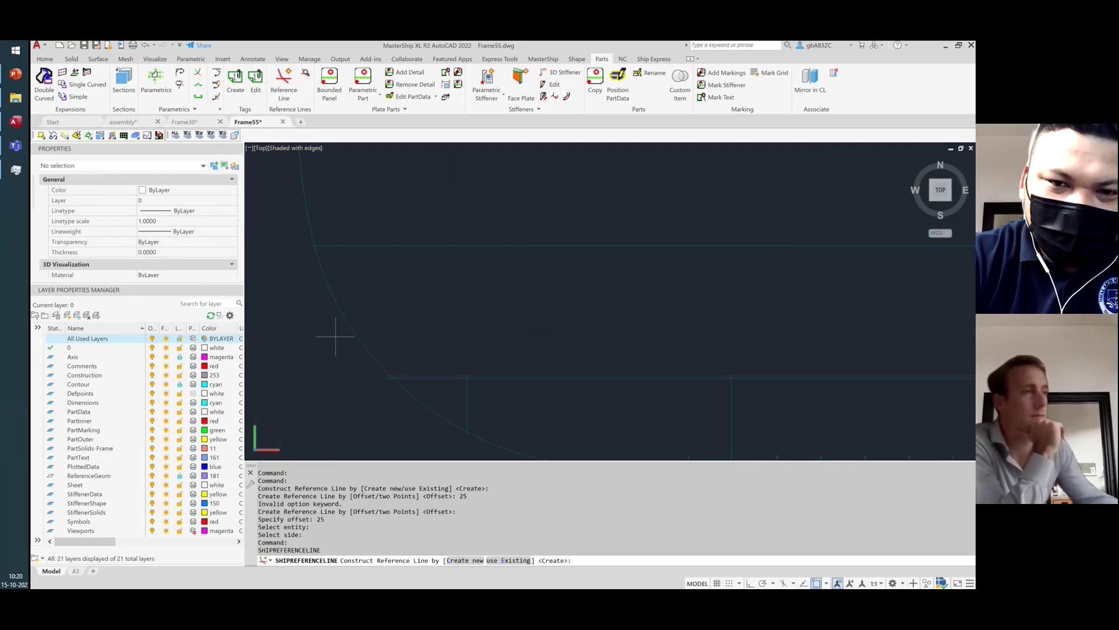
{"action": "key", "text": "Return"}
{"action": "key", "text": "Return"}
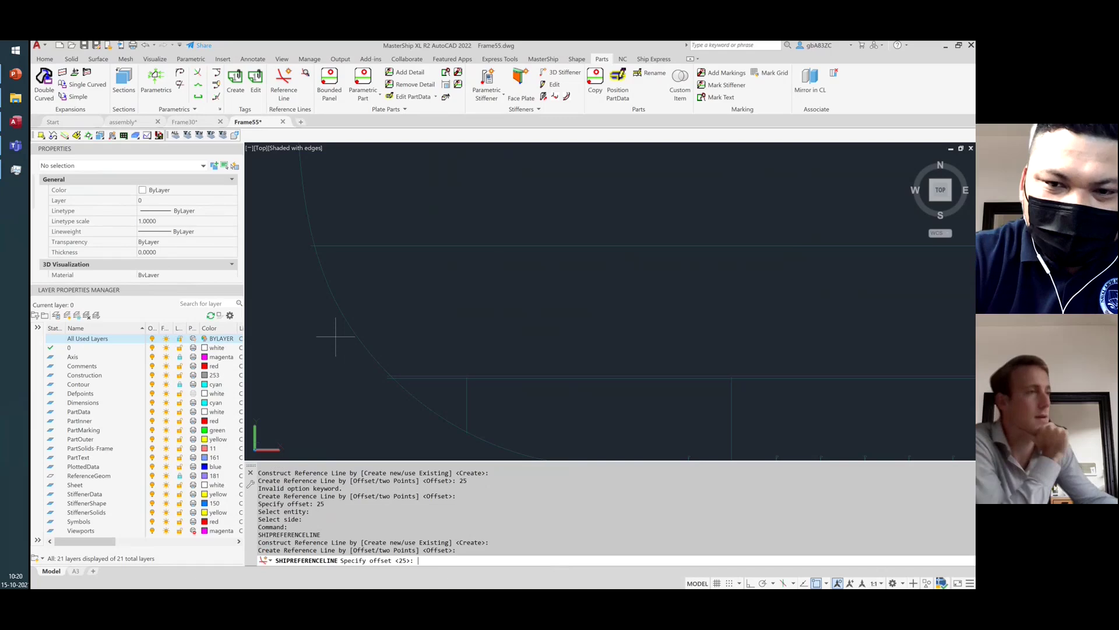
{"action": "type", "text": "120"}
{"action": "key", "text": "Return"}
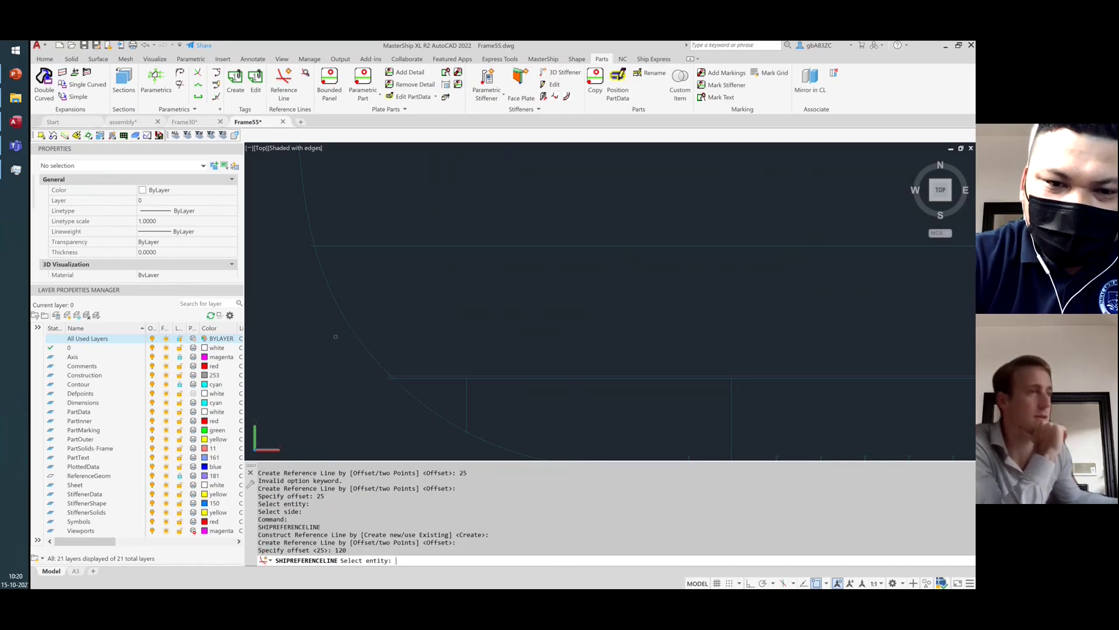
{"action": "left_click", "coordinate": [353, 330]}
{"action": "scroll", "coordinate": [574, 325], "scroll_direction": "down", "scroll_amount": 3}
{"action": "left_click", "coordinate": [378, 436]}
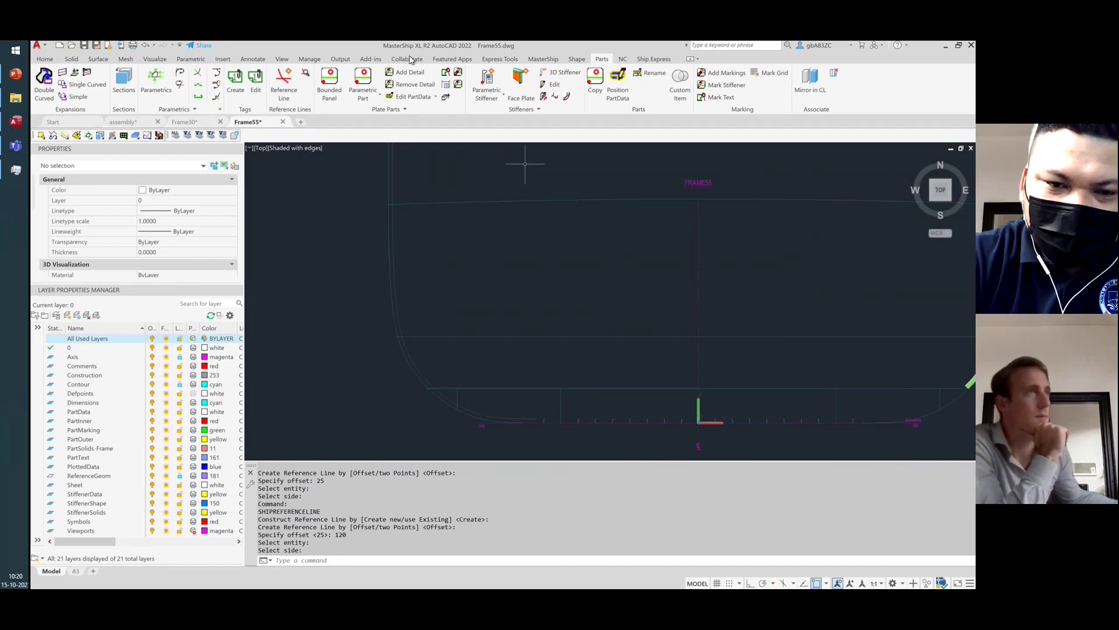
Start a main parametric part and select the two reference lines, the hull contour and the upper horizontal line as boundaries
{"action": "left_click", "coordinate": [334, 83]}
{"action": "scroll", "coordinate": [425, 414], "scroll_direction": "up", "scroll_amount": 3}
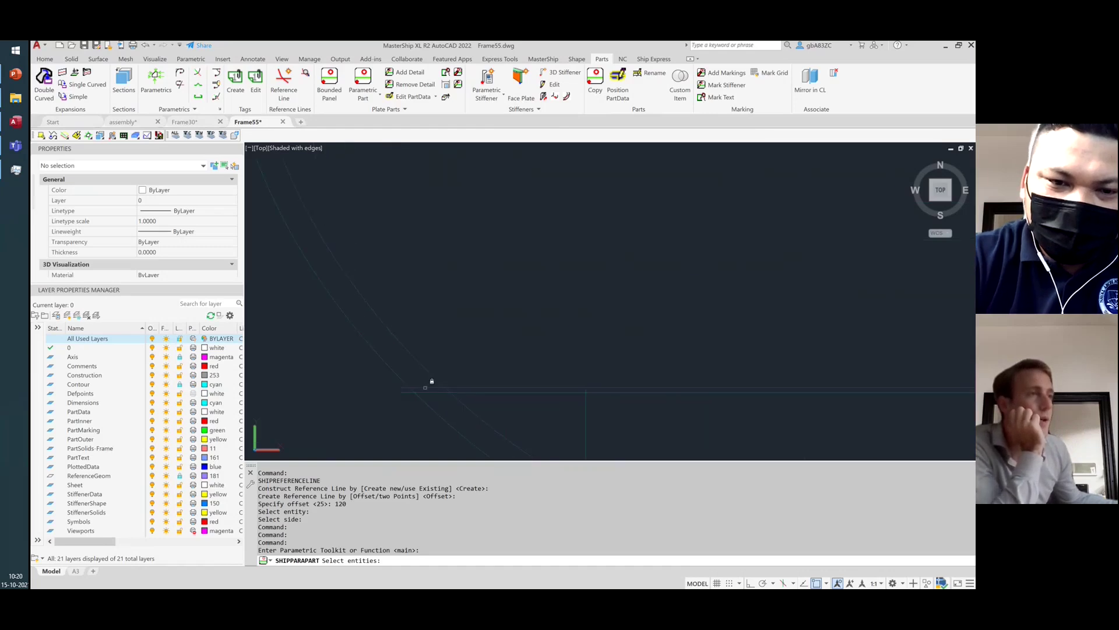
{"action": "left_click", "coordinate": [425, 387]}
{"action": "left_click", "coordinate": [430, 367]}
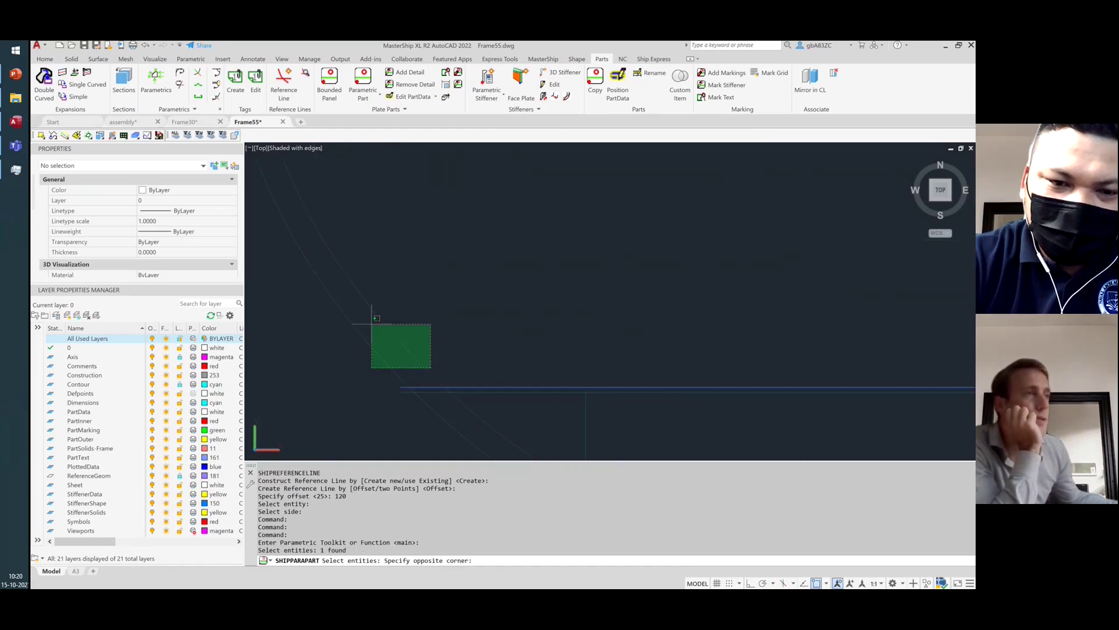
{"action": "left_click", "coordinate": [407, 311]}
{"action": "left_click", "coordinate": [378, 352]}
{"action": "scroll", "coordinate": [373, 354], "scroll_direction": "down", "scroll_amount": 3}
{"action": "scroll", "coordinate": [398, 322], "scroll_direction": "up", "scroll_amount": 3}
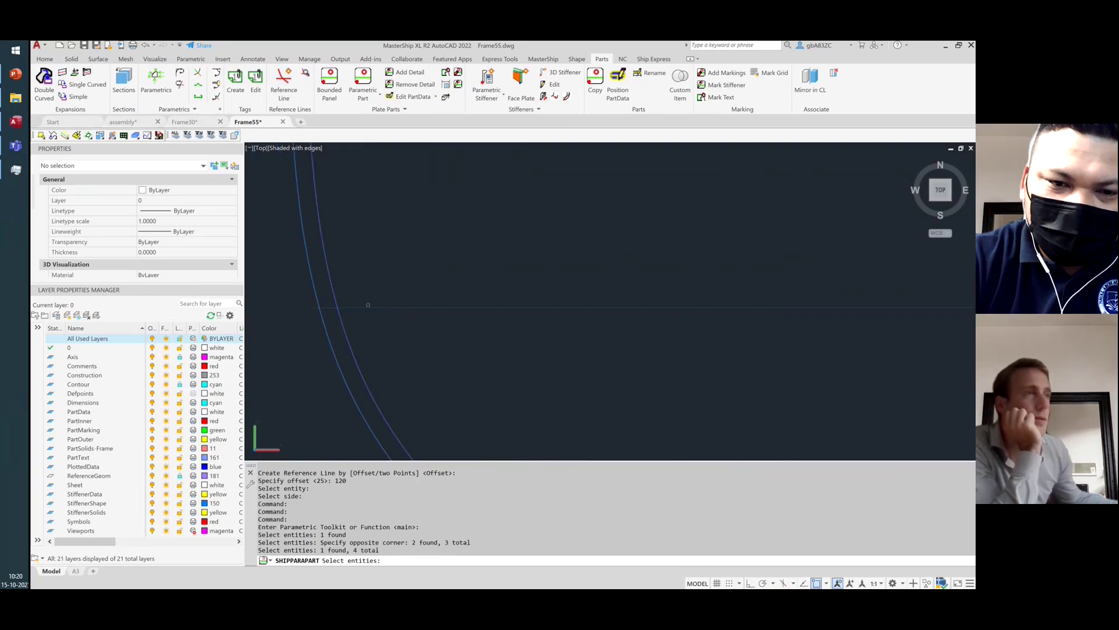
{"action": "left_click", "coordinate": [373, 308]}
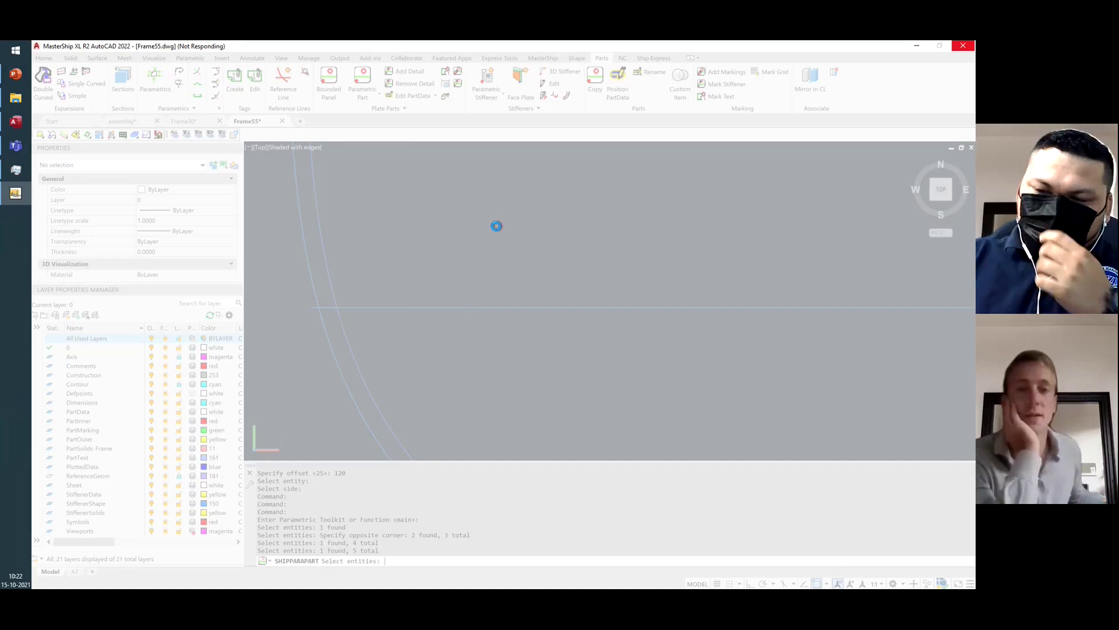
Switch to Task Manager, end the unresponsive AutoCAD application, and close Task Manager
{"action": "key", "text": "ctrl+shift+Escape"}
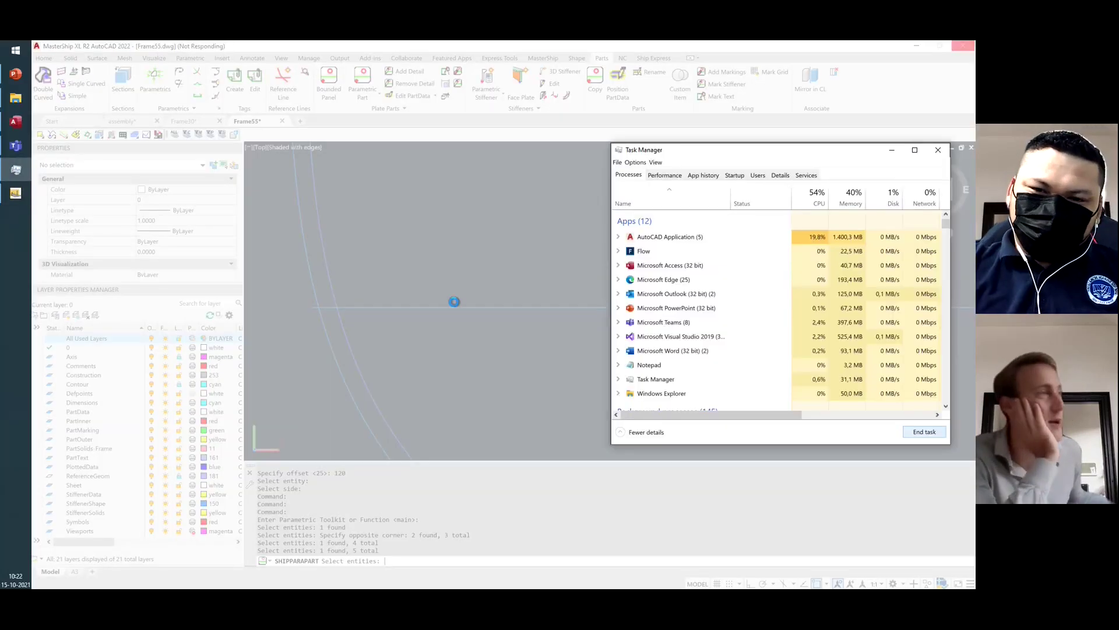
{"action": "left_click", "coordinate": [671, 237]}
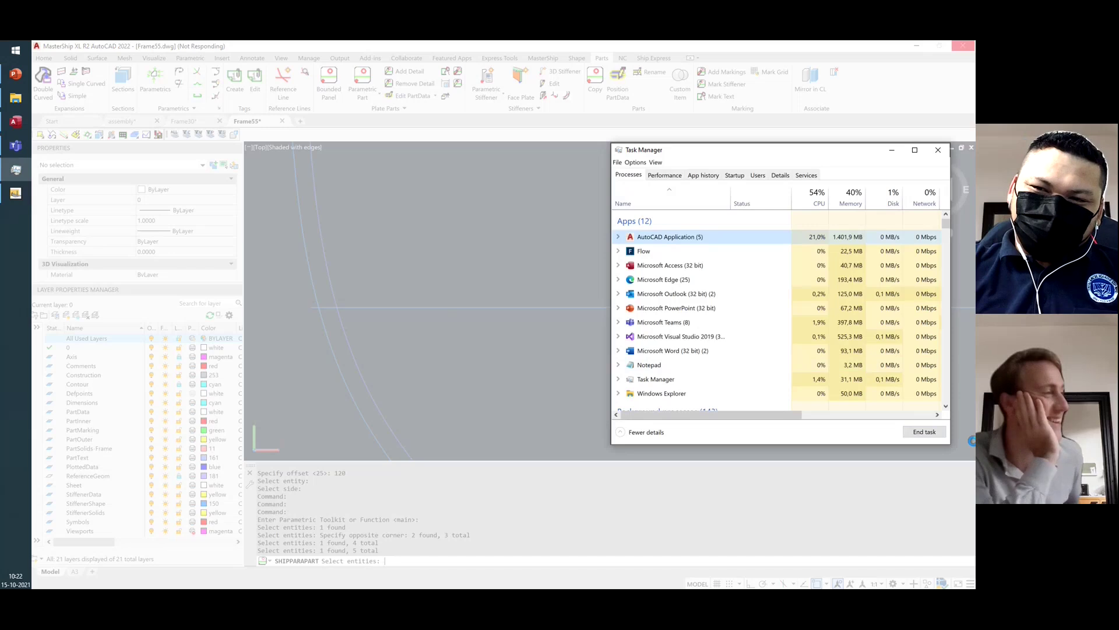
{"action": "left_click", "coordinate": [926, 433]}
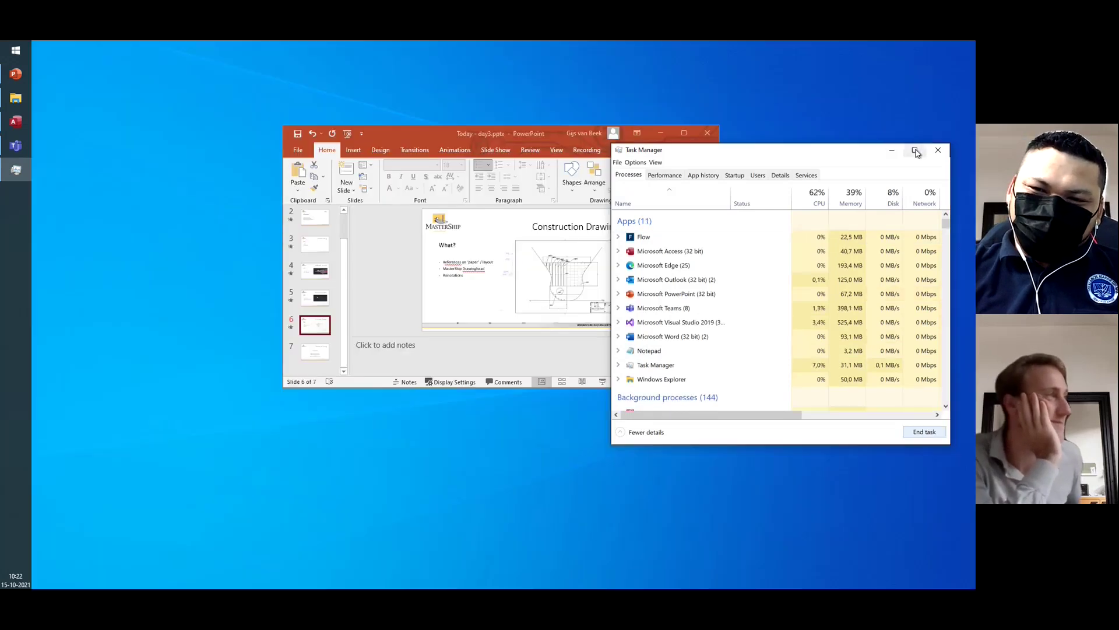
{"action": "left_click", "coordinate": [938, 150]}
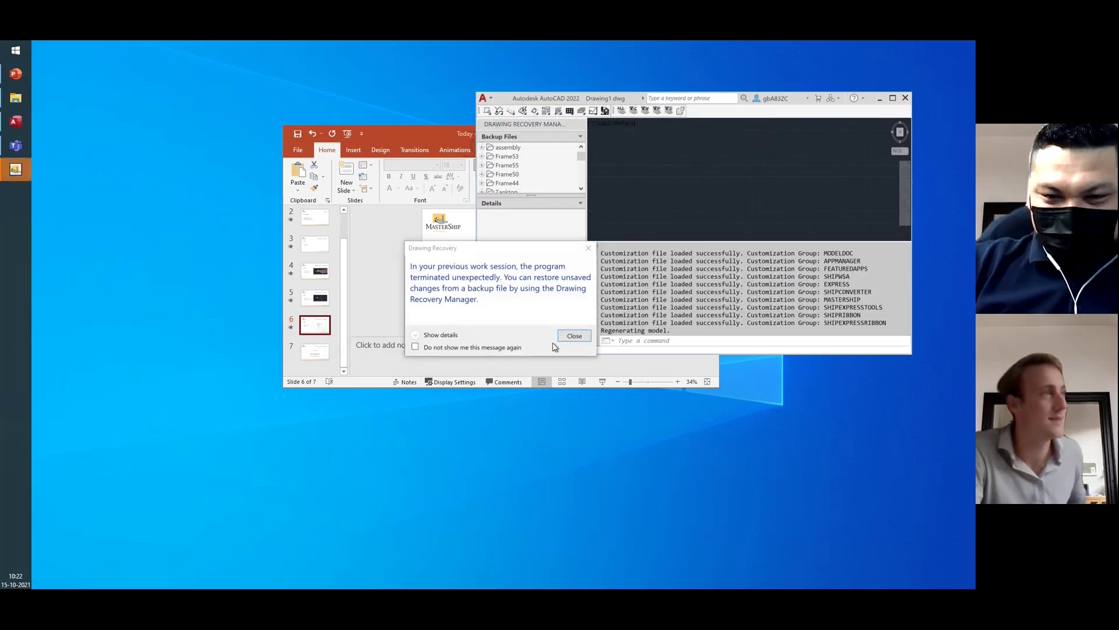
Dismiss the drawing recovery notice and Drawing Recovery Manager, and open Frame55.dwg from the Frames folder under Model
{"action": "left_click", "coordinate": [571, 339]}
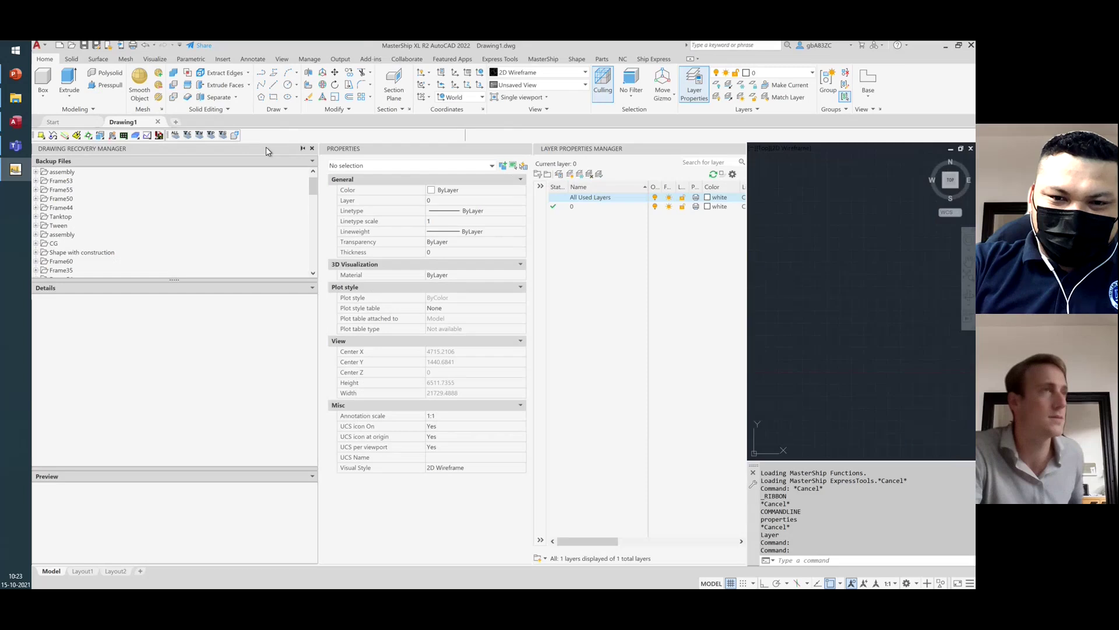
{"action": "left_click", "coordinate": [312, 150]}
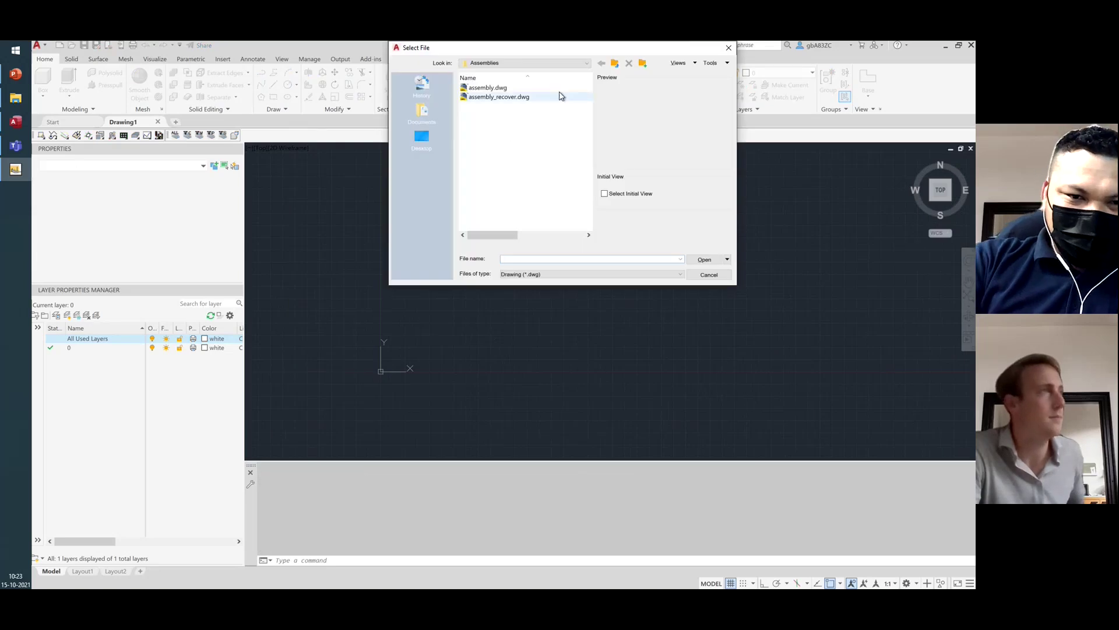
{"action": "left_click", "coordinate": [614, 63]}
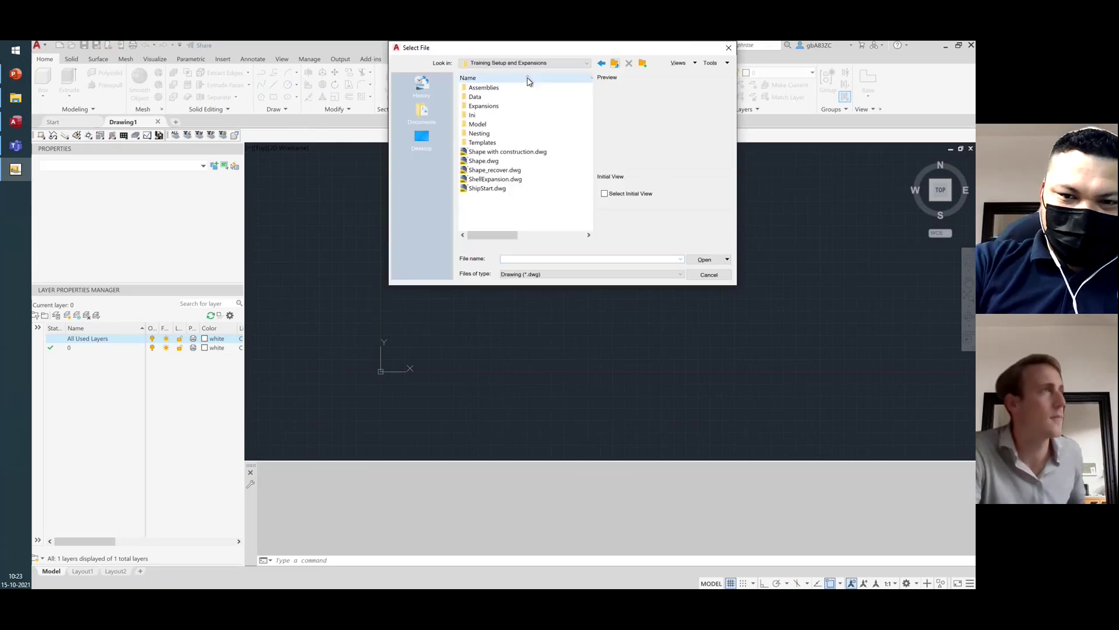
{"action": "double_click", "coordinate": [483, 124]}
{"action": "left_click", "coordinate": [490, 97]}
{"action": "double_click", "coordinate": [490, 97]}
{"action": "scroll", "coordinate": [490, 99], "scroll_direction": "down", "scroll_amount": 17}
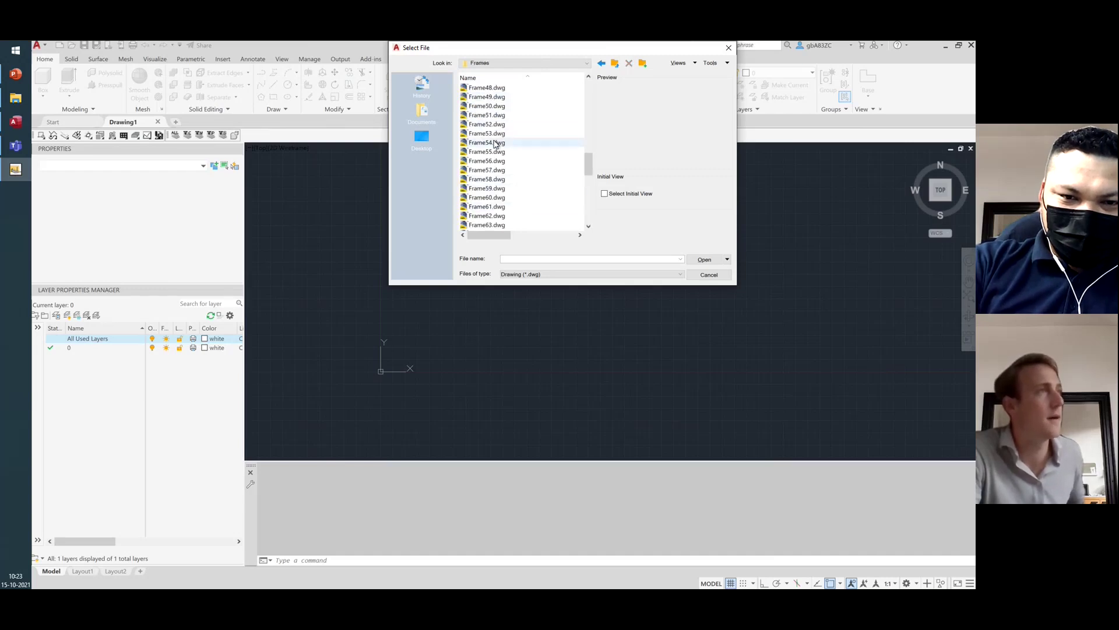
{"action": "left_click", "coordinate": [487, 152]}
{"action": "left_click", "coordinate": [703, 259]}
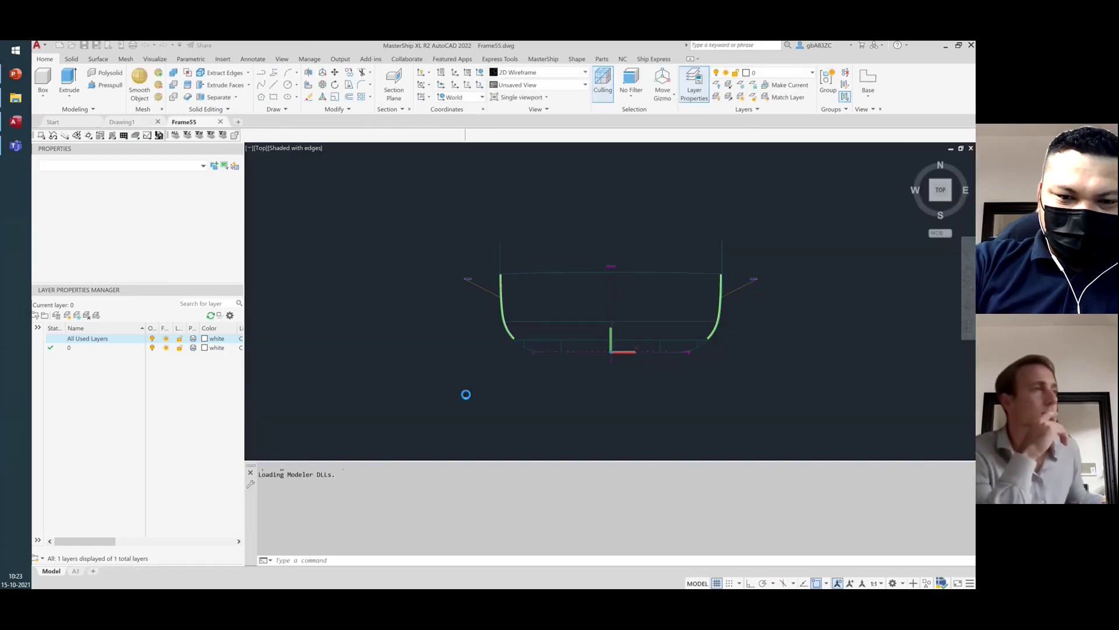
{"action": "left_click", "coordinate": [532, 349]}
{"action": "left_click", "coordinate": [465, 232]}
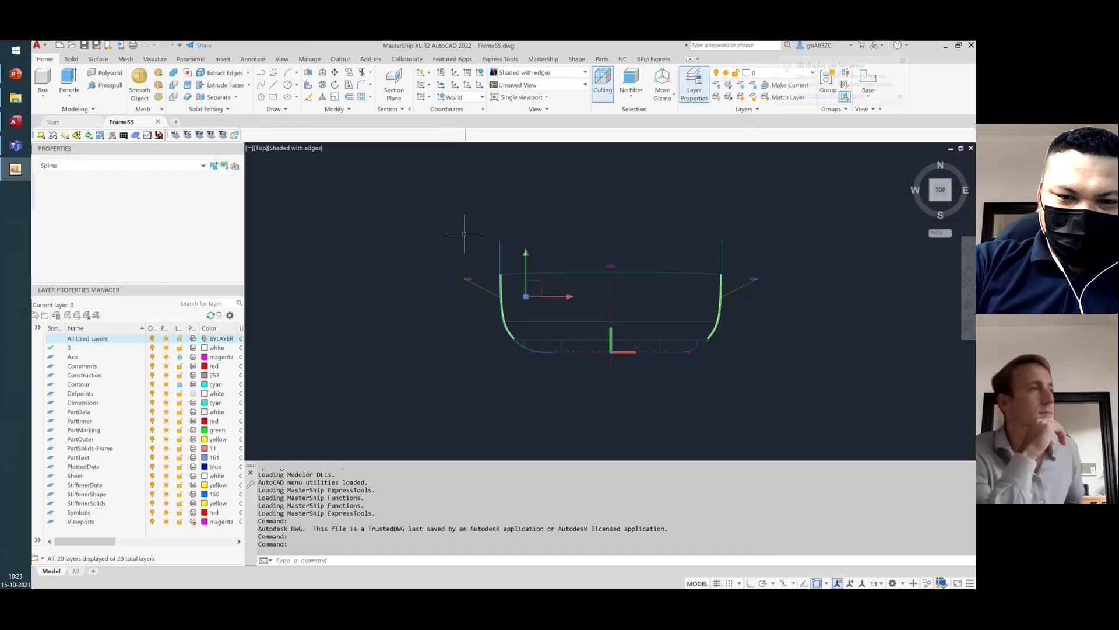
{"action": "key", "text": "Escape"}
{"action": "key", "text": "Escape"}
{"action": "key", "text": "Escape"}
{"action": "key", "text": "Escape"}
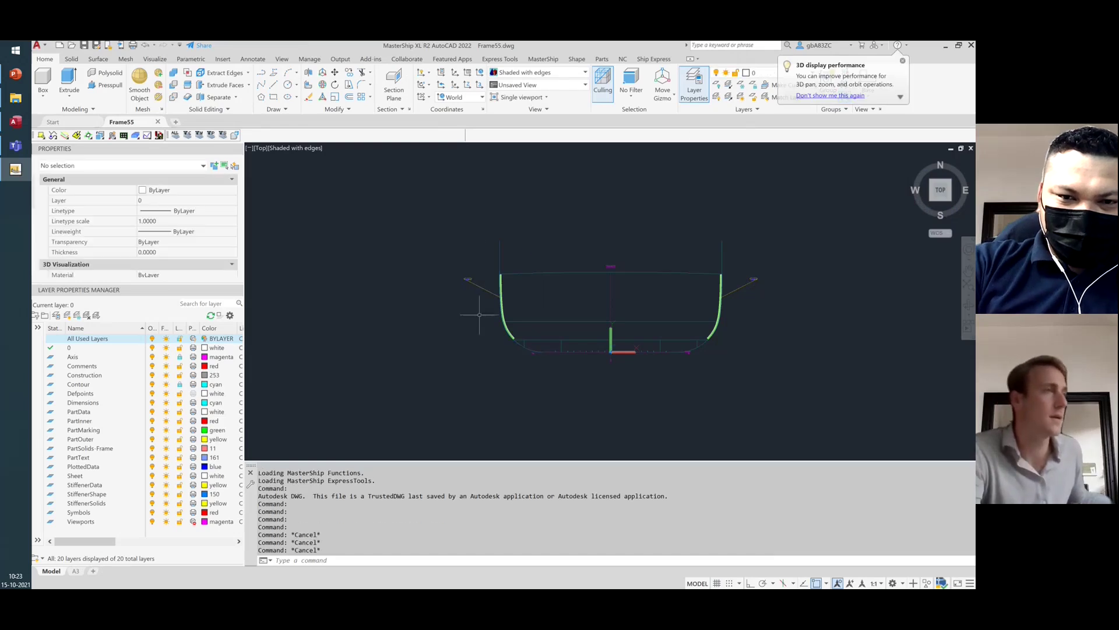
Draw a diagonal line crossing the port-side bilge curve and the lower horizontal line just below the green stiffener's end
{"action": "scroll", "coordinate": [512, 365], "scroll_direction": "up", "scroll_amount": 8}
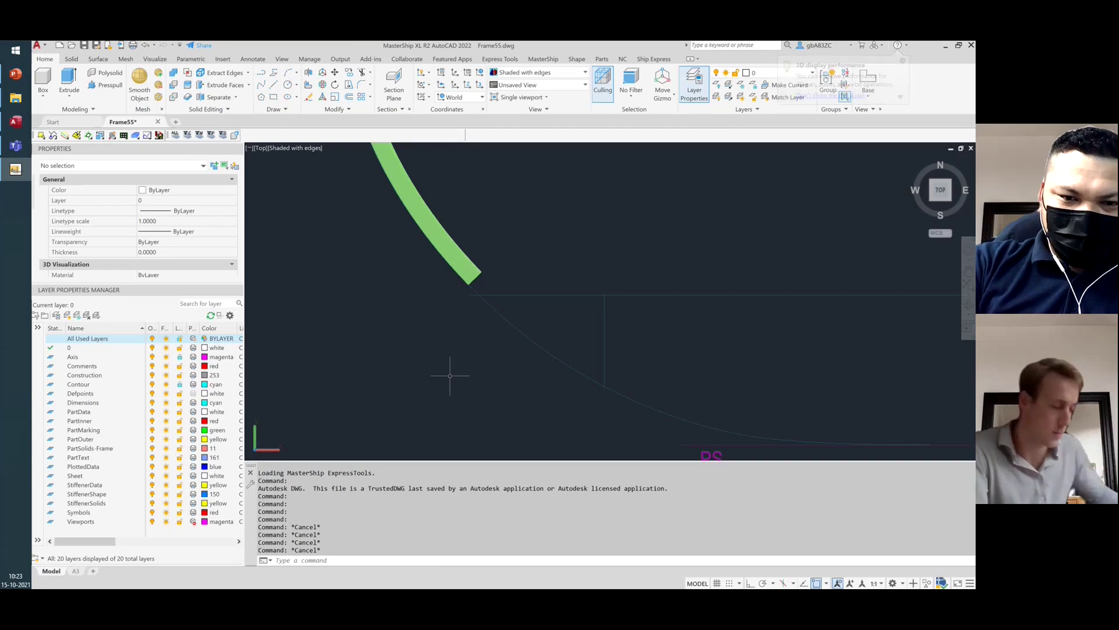
{"action": "key", "text": "Return"}
{"action": "left_click", "coordinate": [481, 346]}
{"action": "left_click", "coordinate": [571, 252]}
{"action": "key", "text": "Escape"}
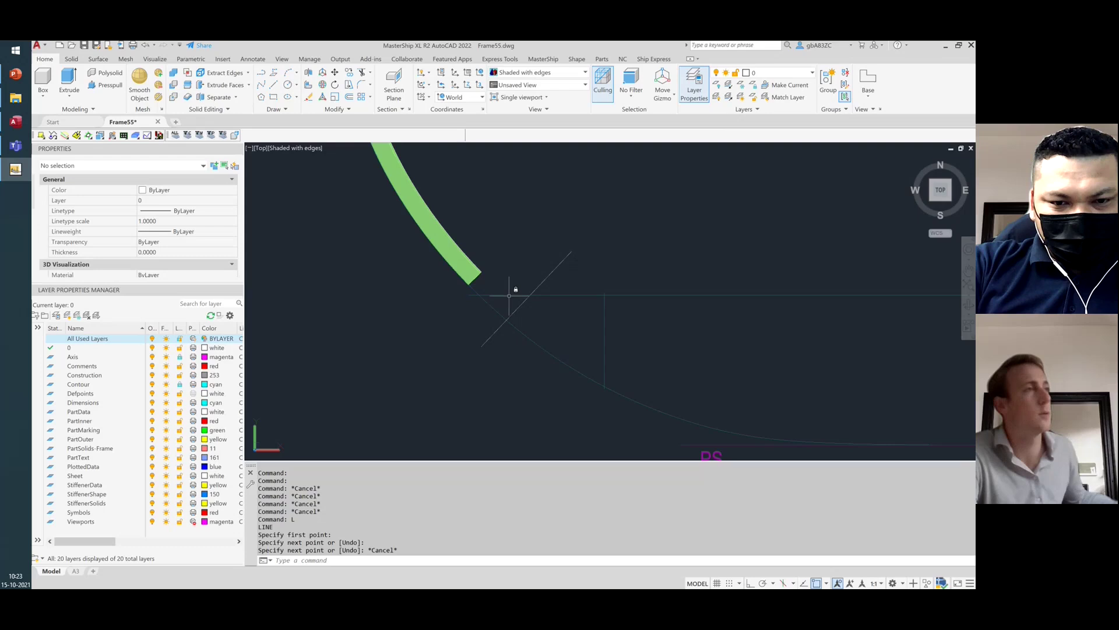
{"action": "key", "text": "Escape"}
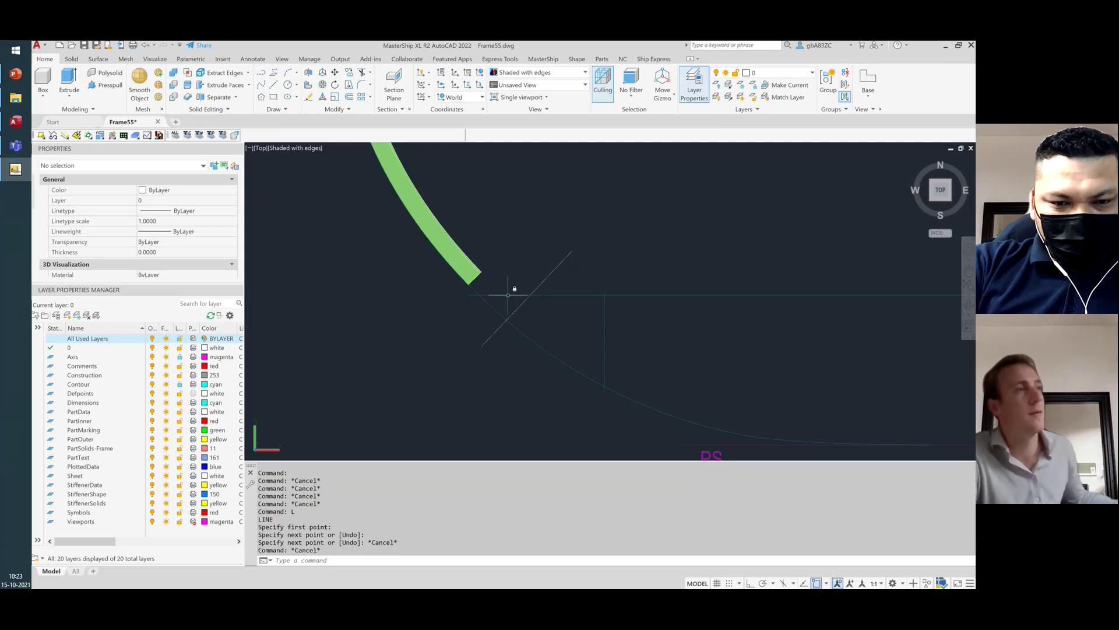
{"action": "key", "text": "Escape"}
Delete the diagonal line that crosses the bilge curve
{"action": "scroll", "coordinate": [482, 289], "scroll_direction": "up", "scroll_amount": 3}
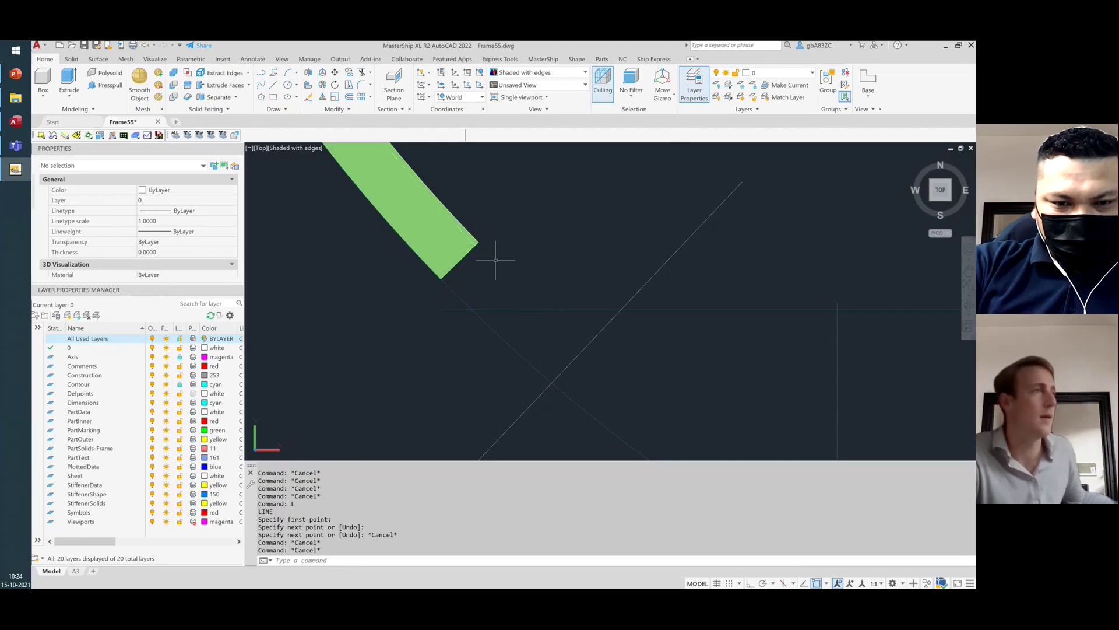
{"action": "left_click", "coordinate": [692, 282]}
{"action": "left_click", "coordinate": [632, 243]}
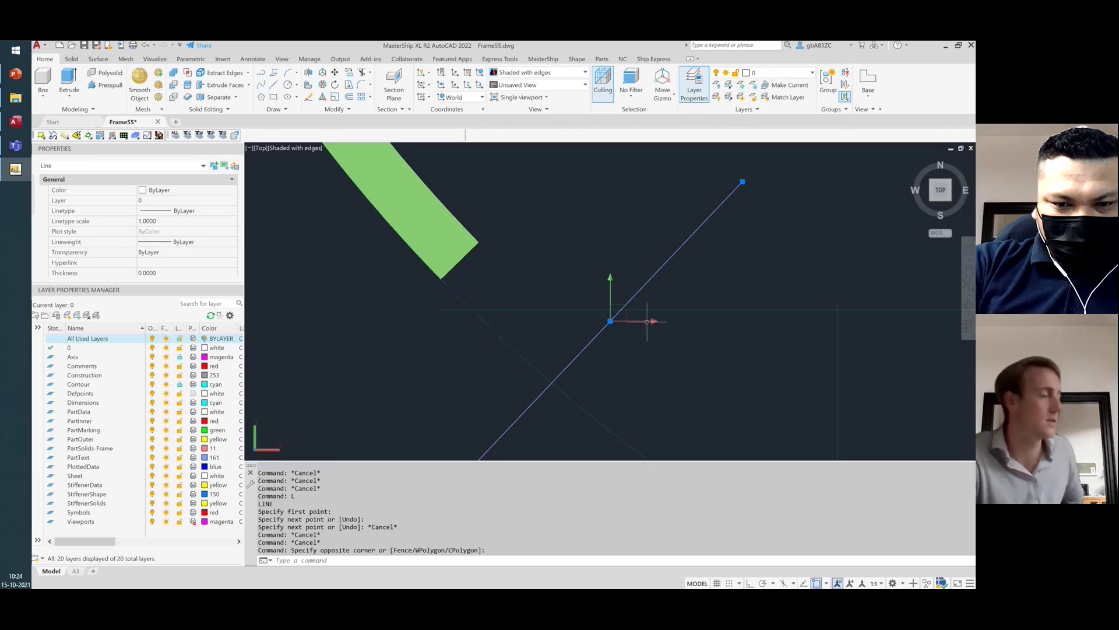
{"action": "key", "text": "Delete"}
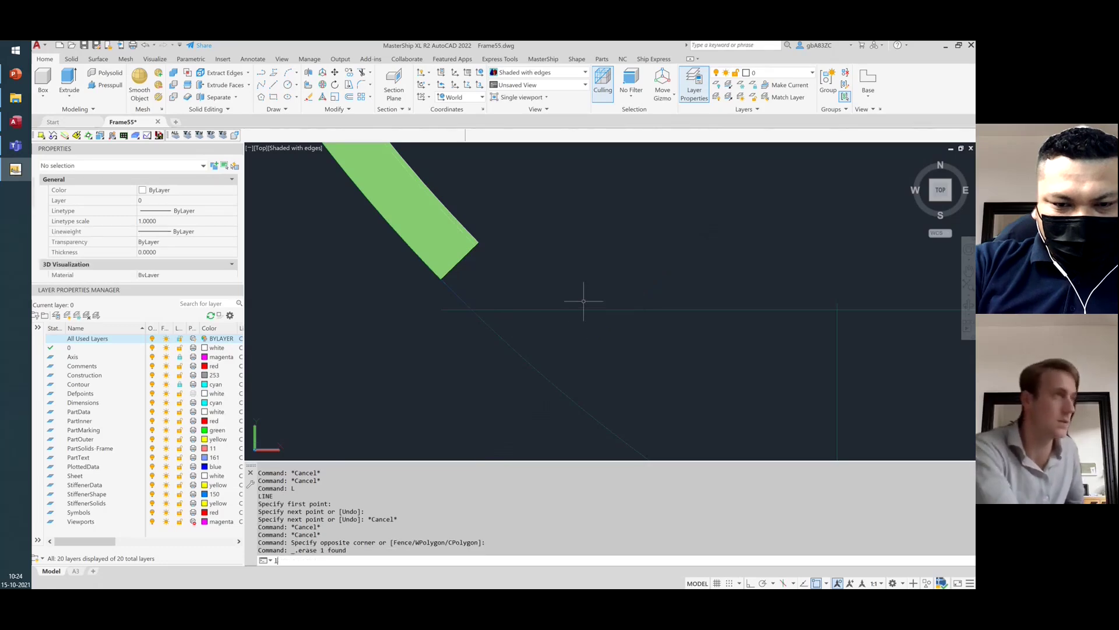
{"action": "key", "text": "Return"}
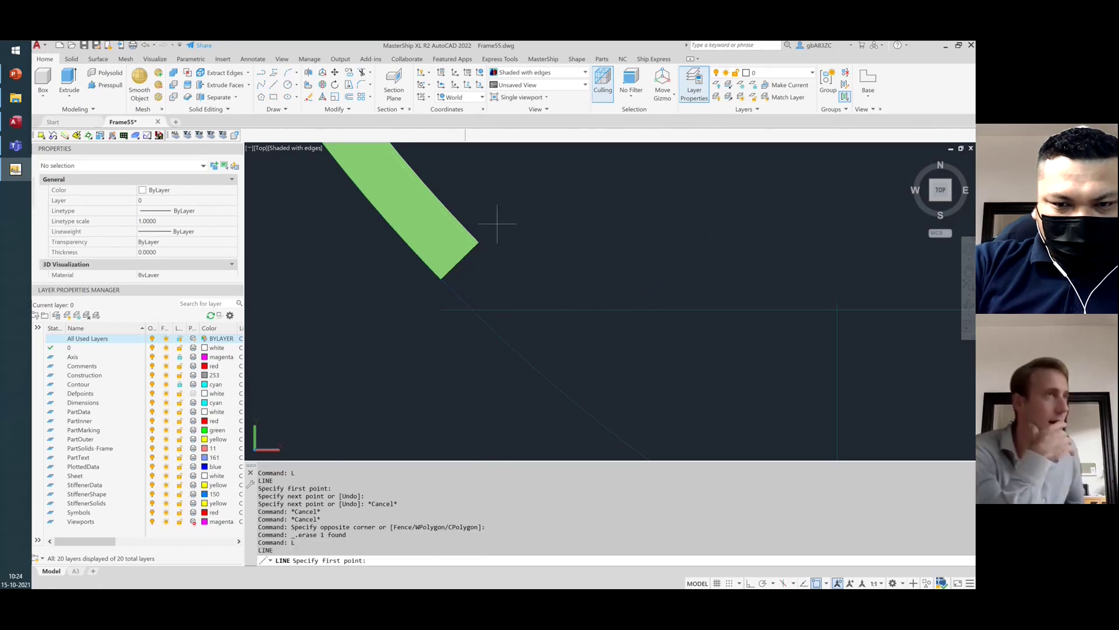
{"action": "key", "text": "Escape"}
{"action": "key", "text": "Escape"}
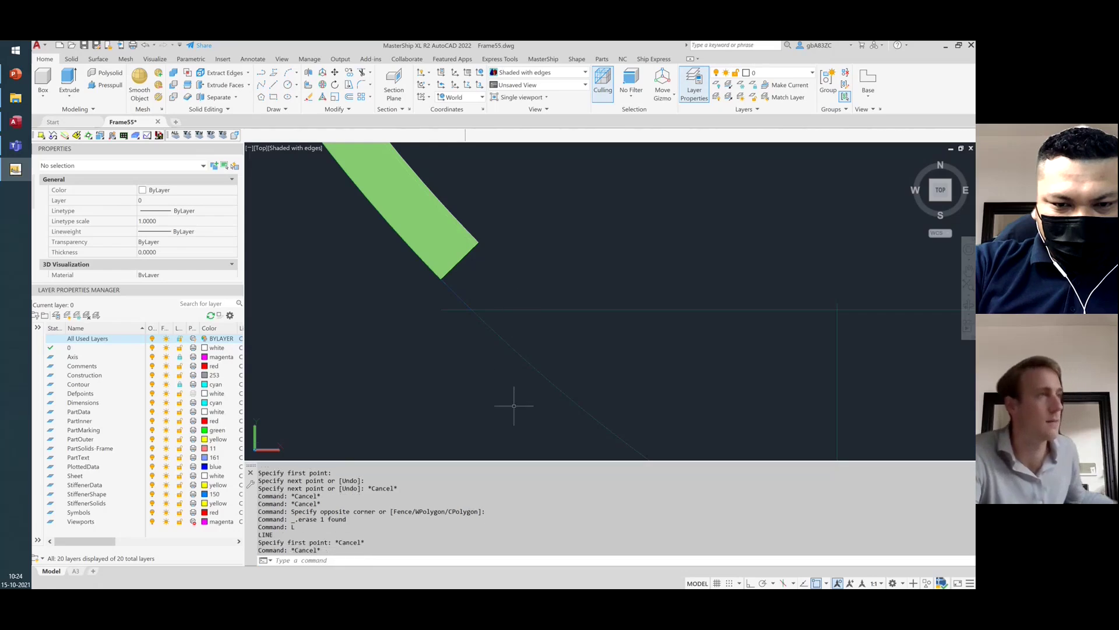
Create a reference line offset 120 inward from the port-side hull contour, continuing the inner edge of the green stiffener
{"action": "left_click", "coordinate": [514, 406]}
{"action": "left_click", "coordinate": [485, 319]}
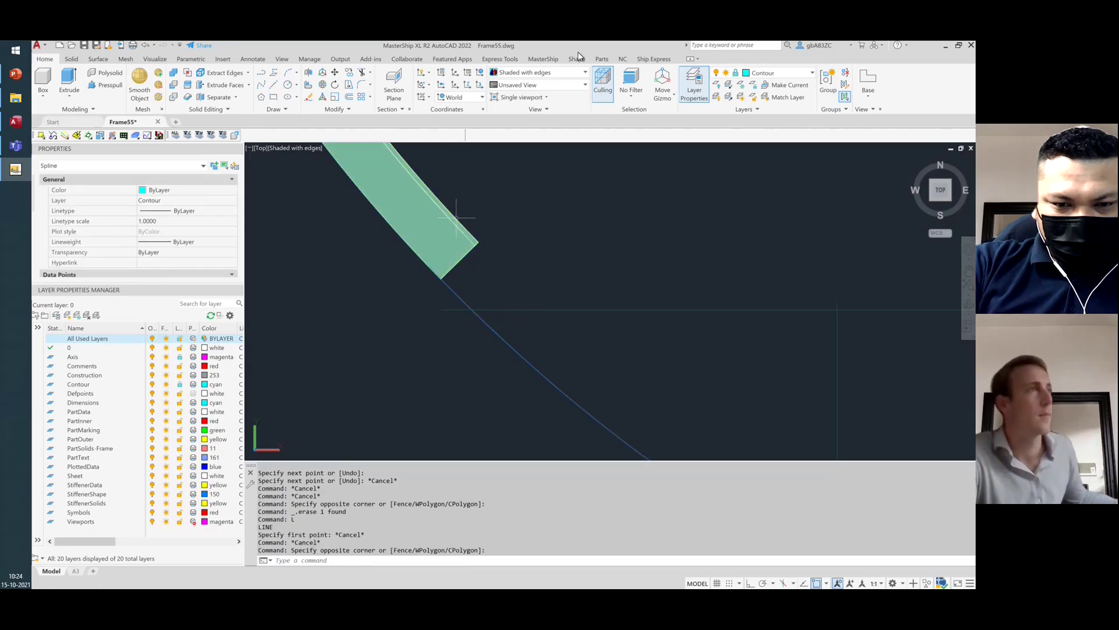
{"action": "left_click", "coordinate": [543, 59]}
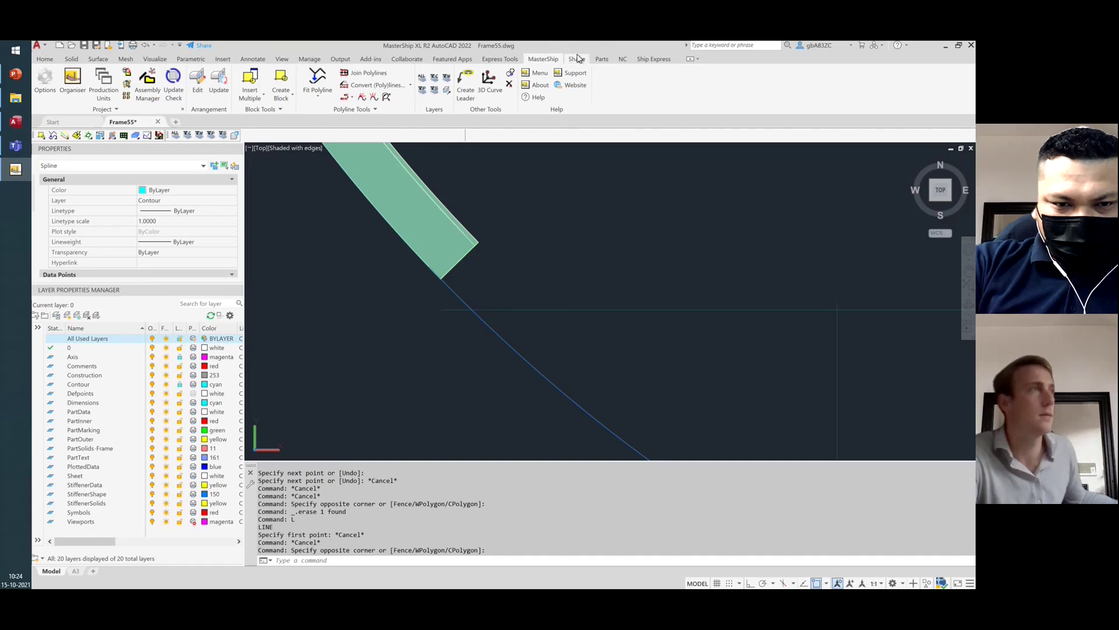
{"action": "left_click", "coordinate": [601, 59]}
{"action": "left_click", "coordinate": [287, 84]}
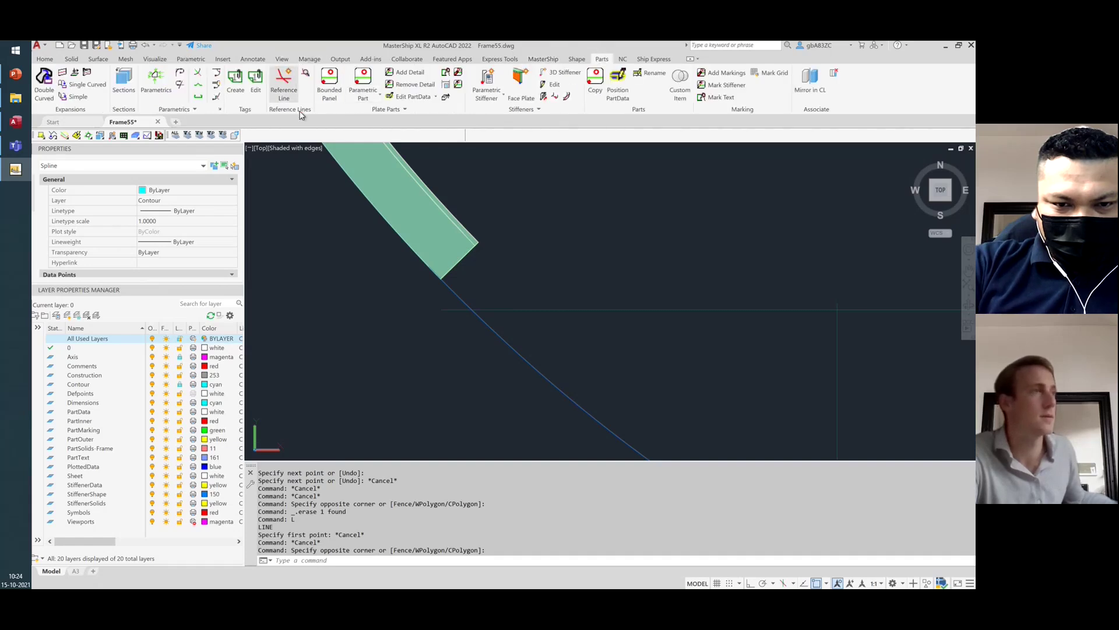
{"action": "key", "text": "Return"}
{"action": "key", "text": "Return"}
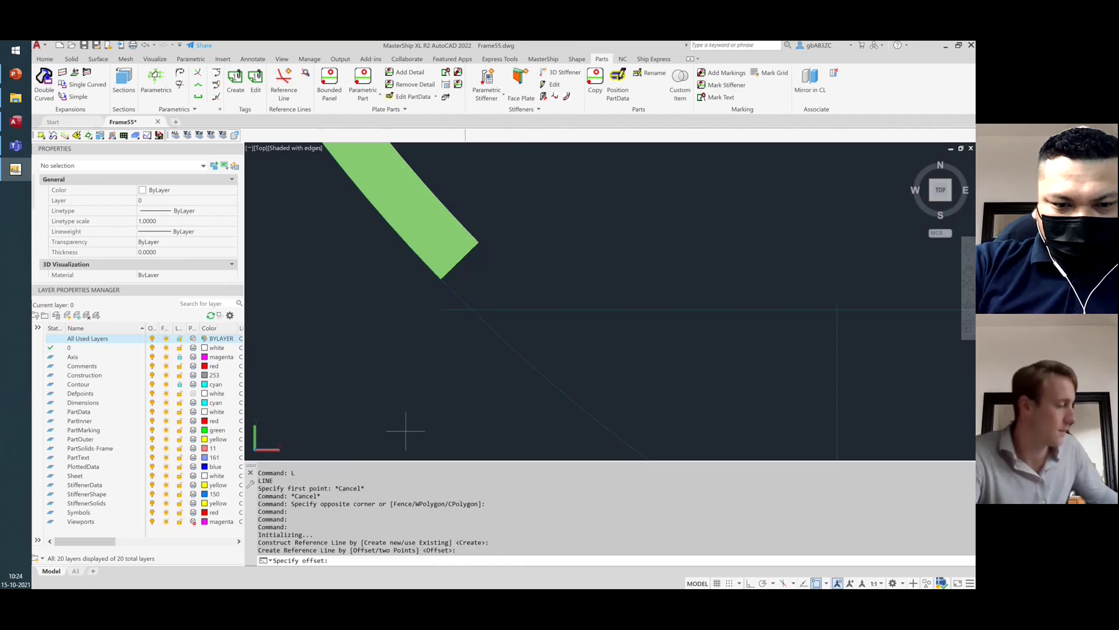
{"action": "type", "text": "12"}
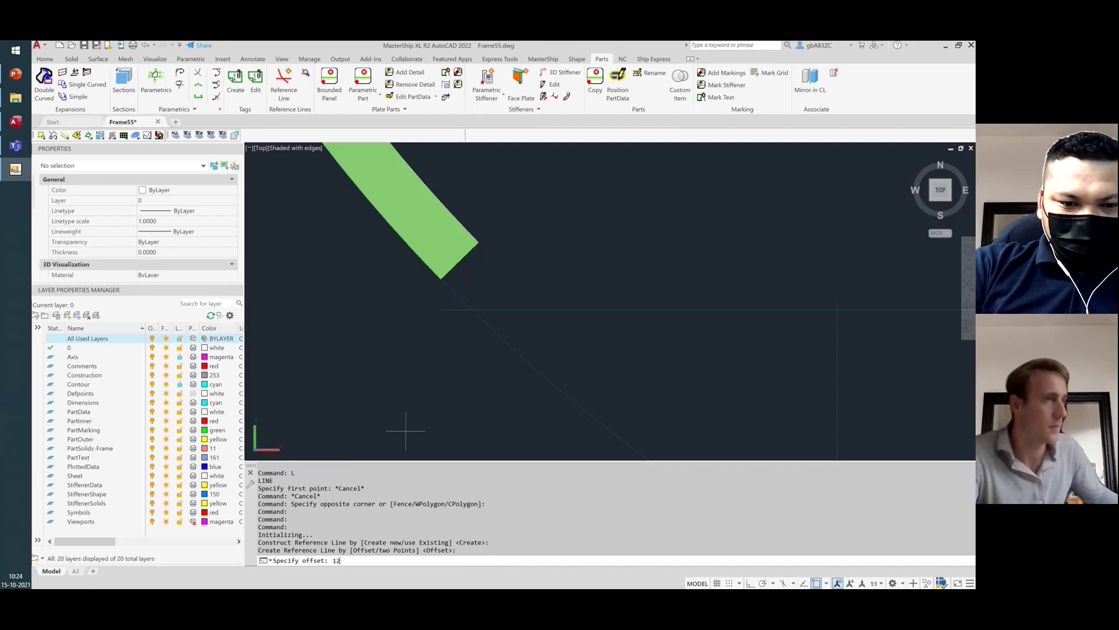
{"action": "type", "text": "0"}
{"action": "key", "text": "Return"}
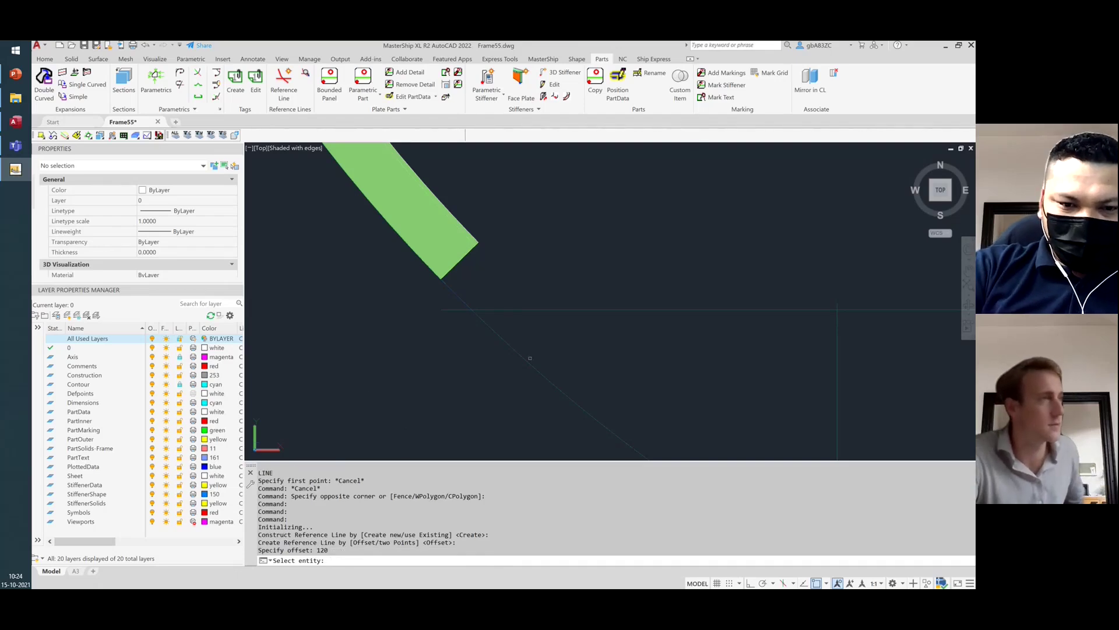
{"action": "left_click", "coordinate": [530, 358]}
{"action": "left_click", "coordinate": [775, 177]}
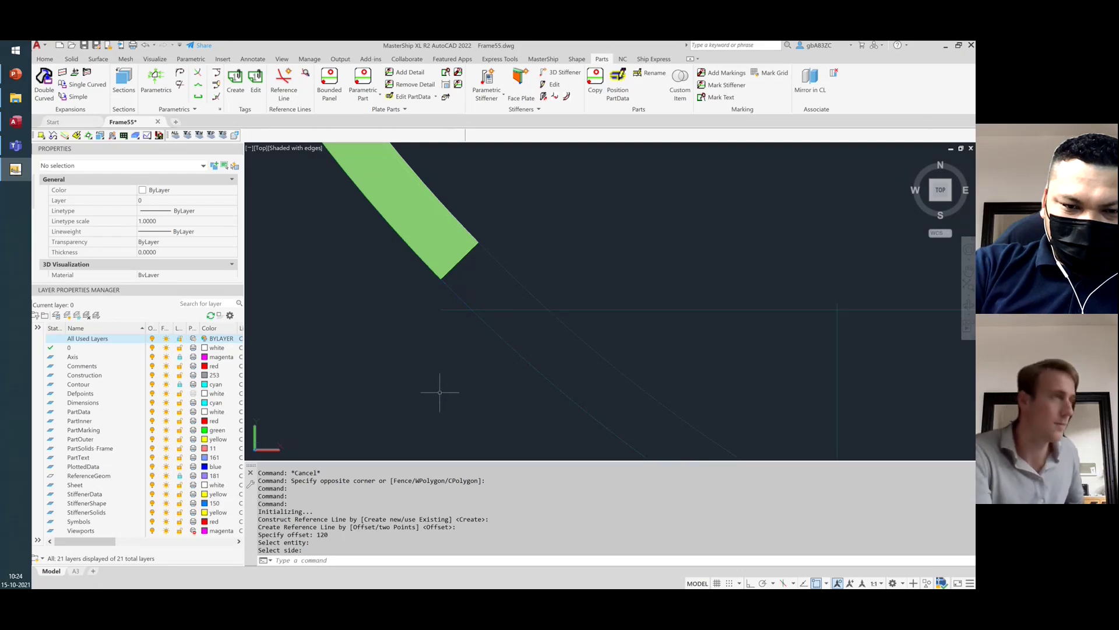
Start a line and enable the Perpendicular, Apparent Intersection and Intersection object snaps for picking its points
{"action": "type", "text": "L"}
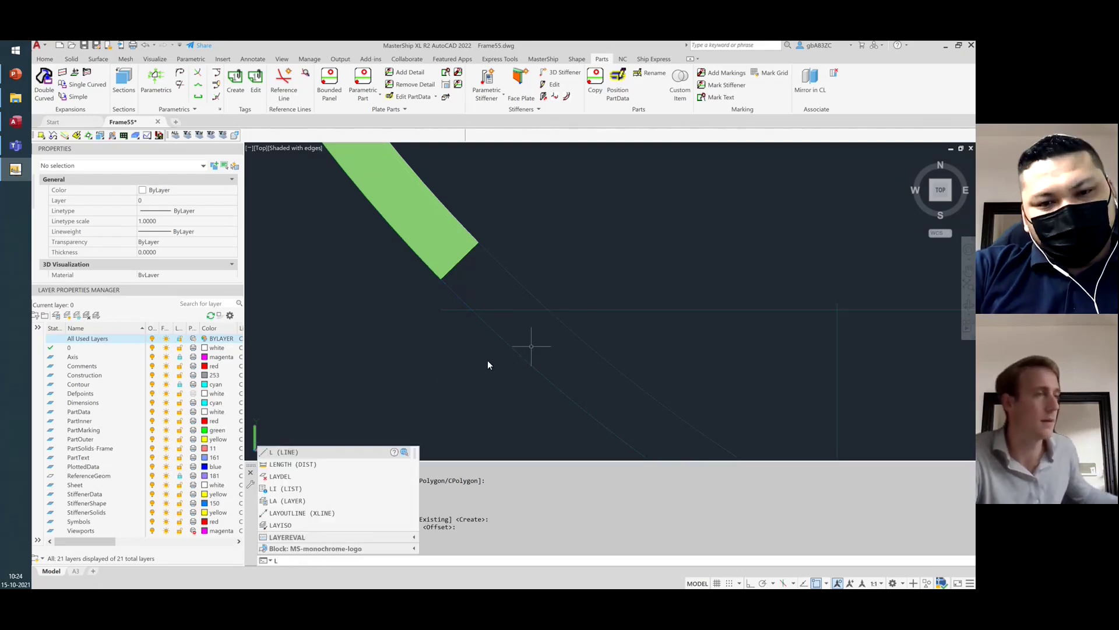
{"action": "key", "text": "Return"}
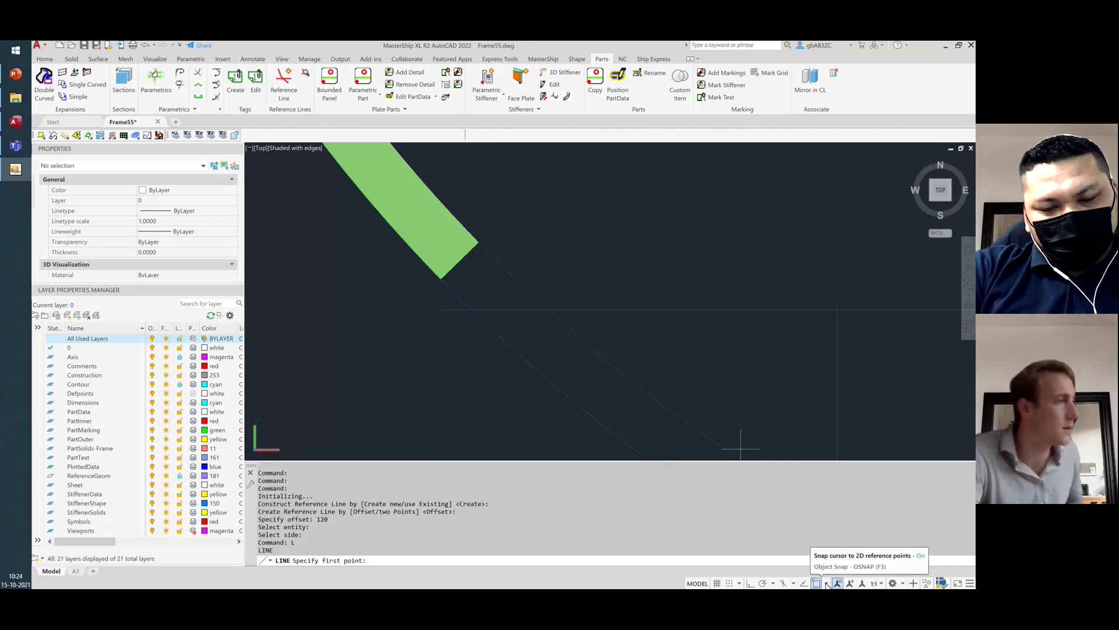
{"action": "left_click", "coordinate": [827, 583]}
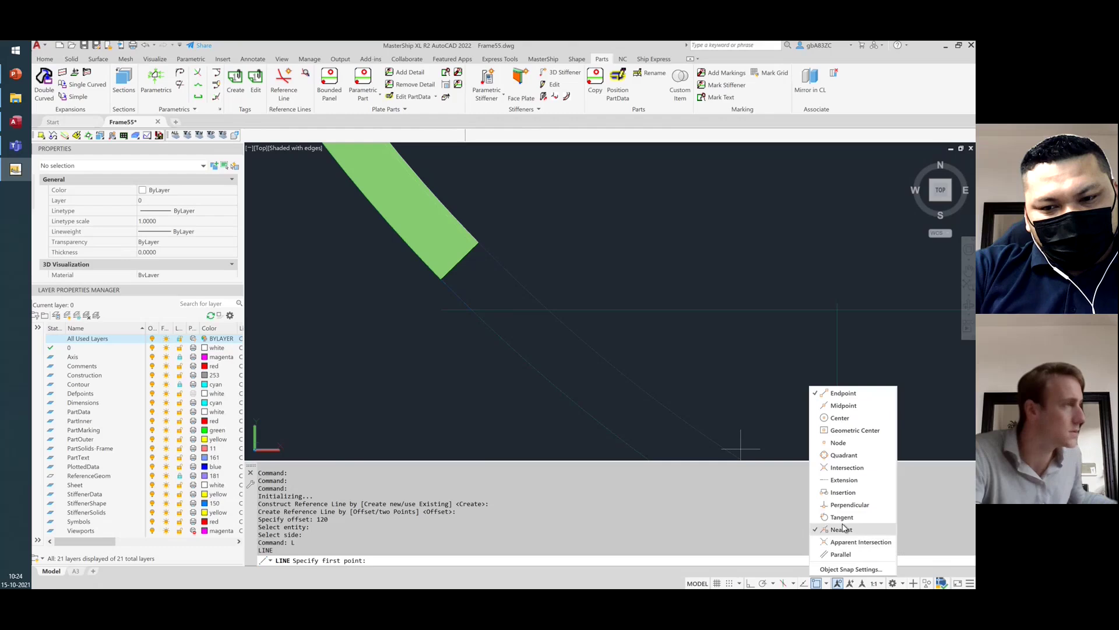
{"action": "left_click", "coordinate": [849, 505]}
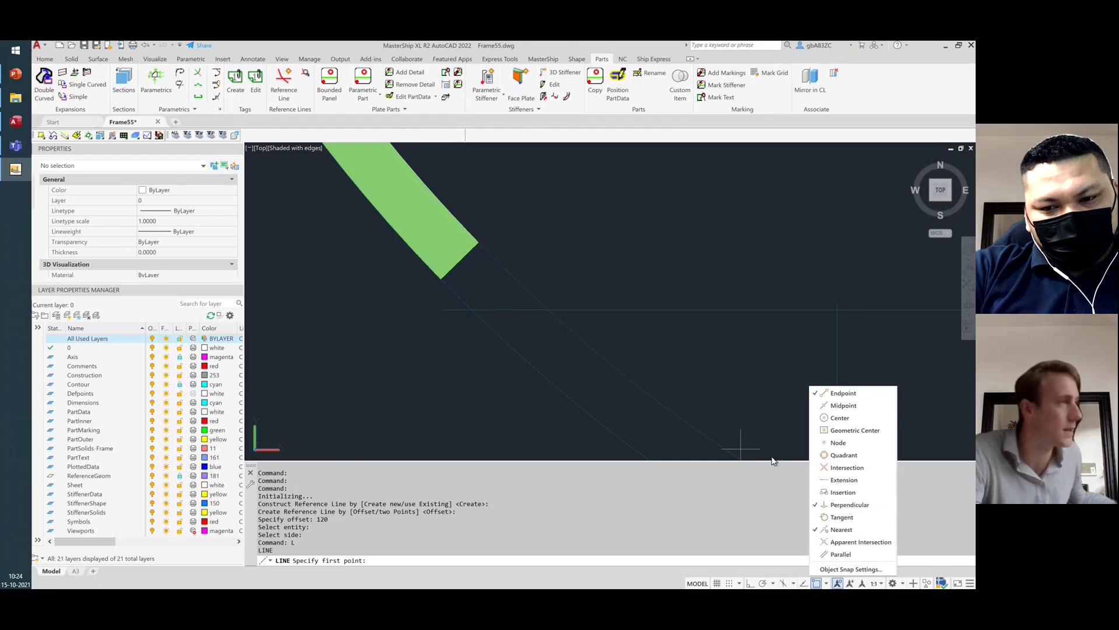
{"action": "left_click", "coordinate": [606, 267]}
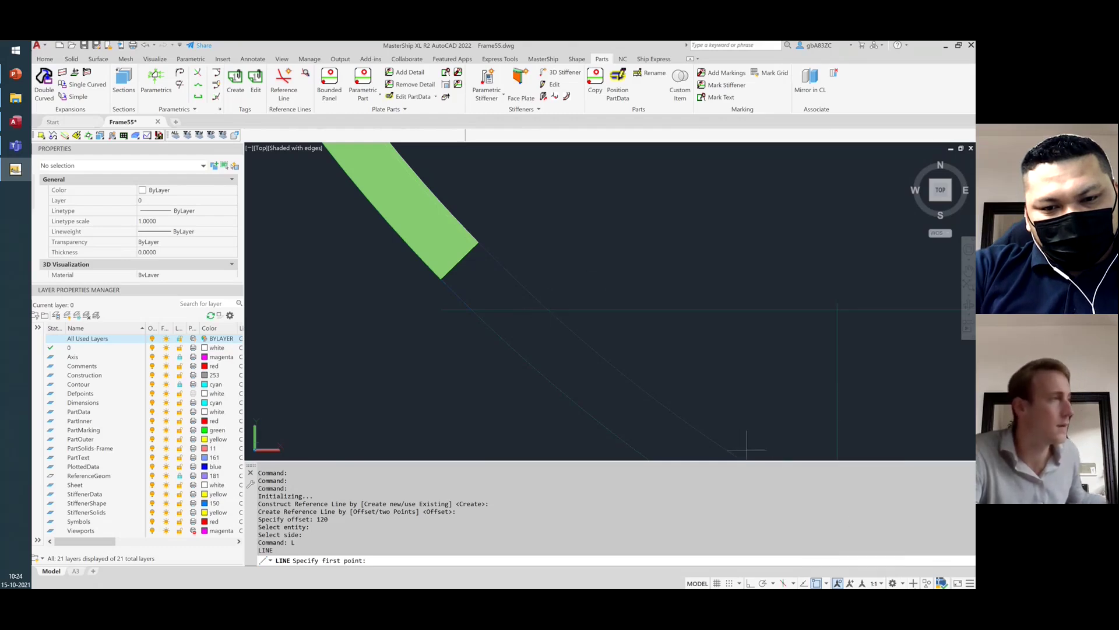
{"action": "left_click", "coordinate": [826, 584]}
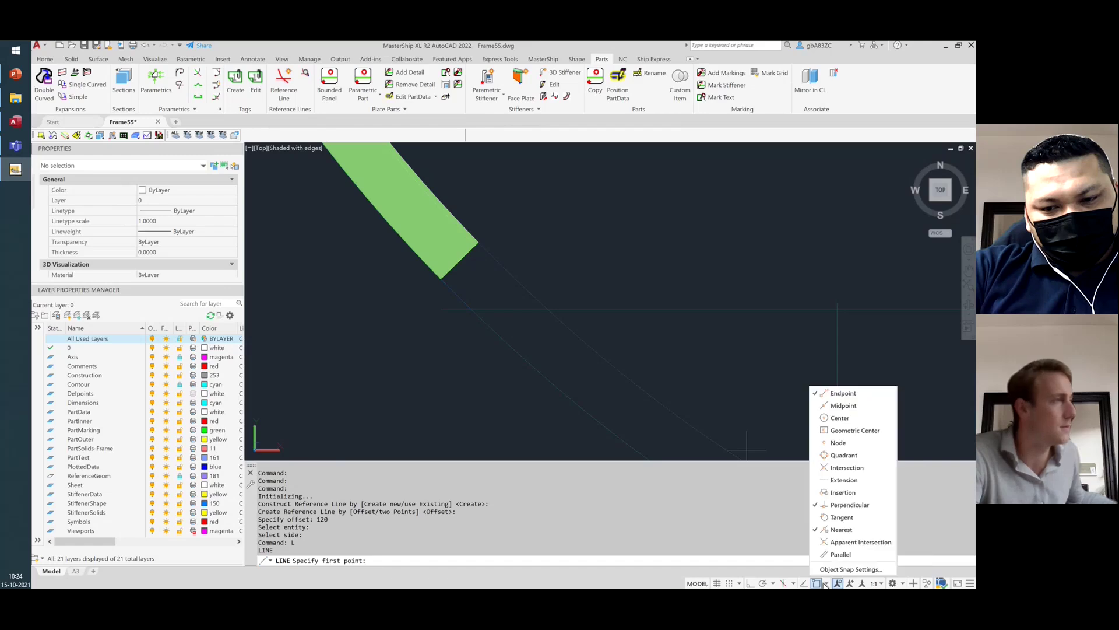
{"action": "left_click", "coordinate": [848, 494]}
{"action": "left_click", "coordinate": [632, 343]}
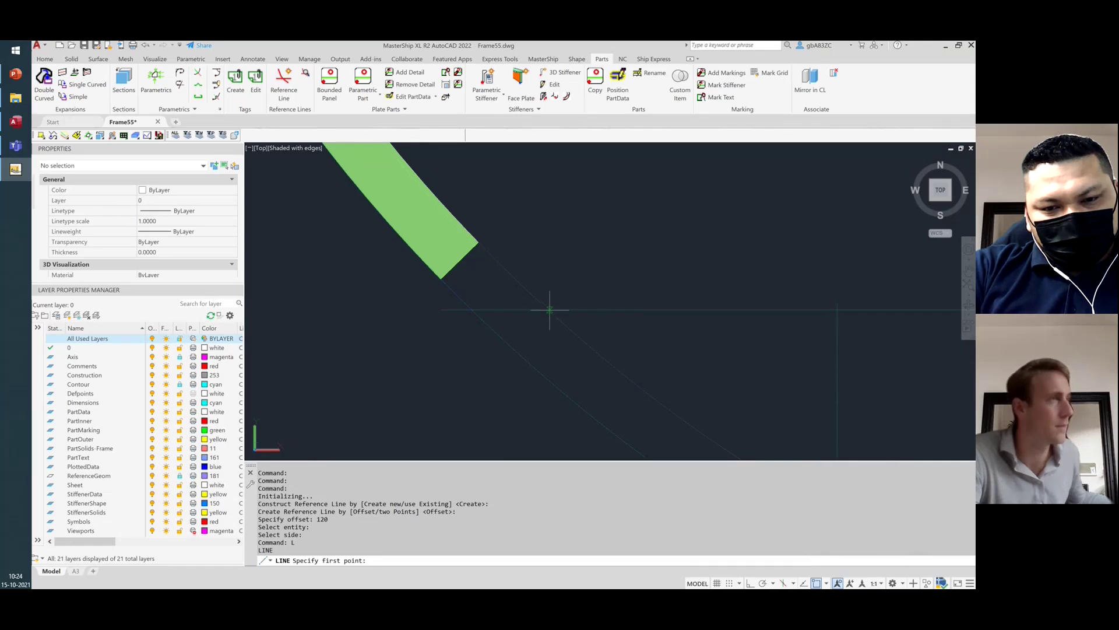
{"action": "left_click", "coordinate": [829, 585]}
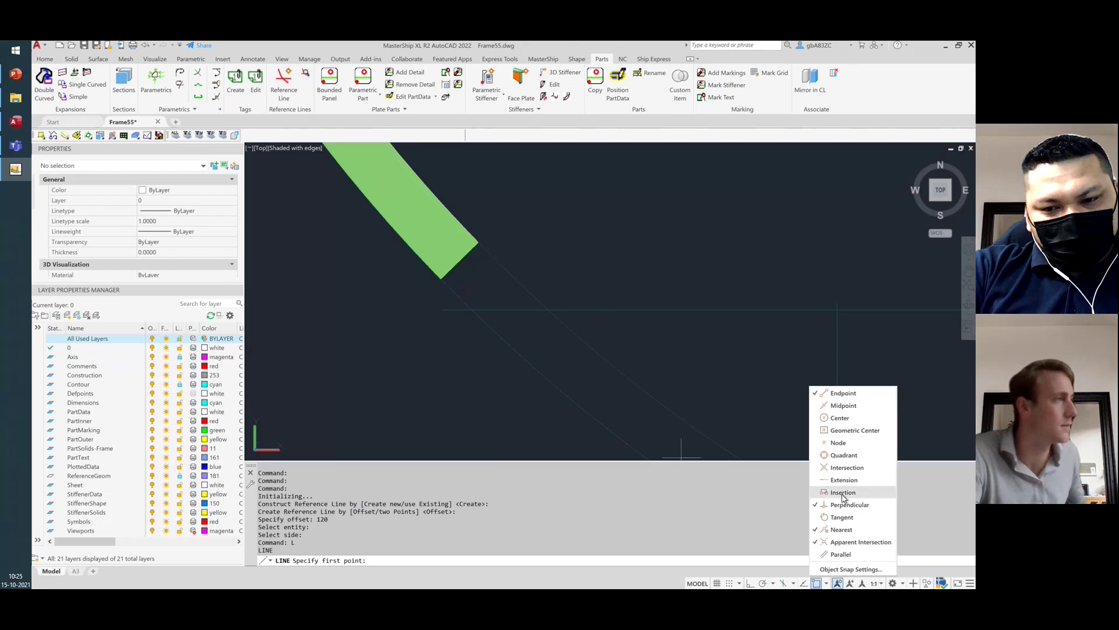
{"action": "left_click", "coordinate": [848, 467]}
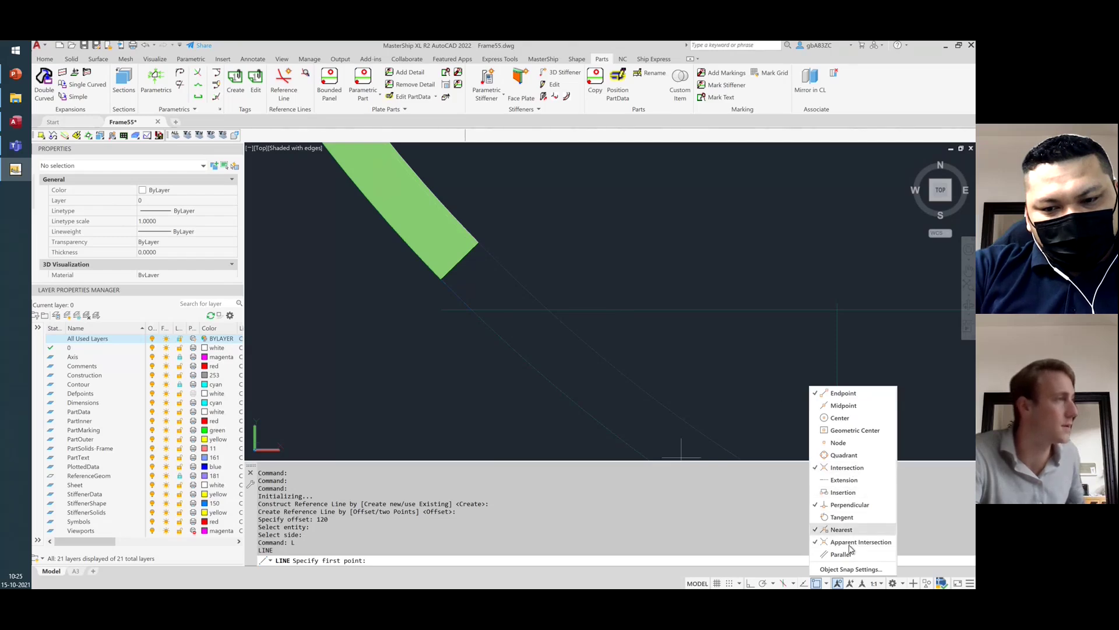
Draw the line from the intersection of the 120 offset reference line and the lower horizontal line perpendicular to the hull contour
{"action": "left_click", "coordinate": [548, 310]}
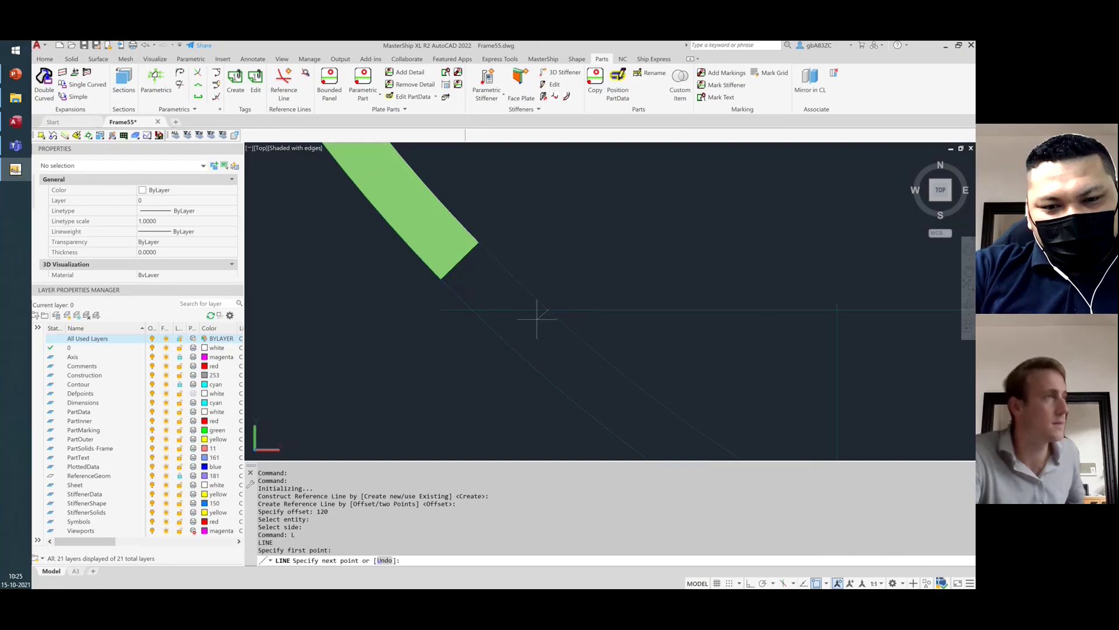
{"action": "left_click", "coordinate": [512, 348]}
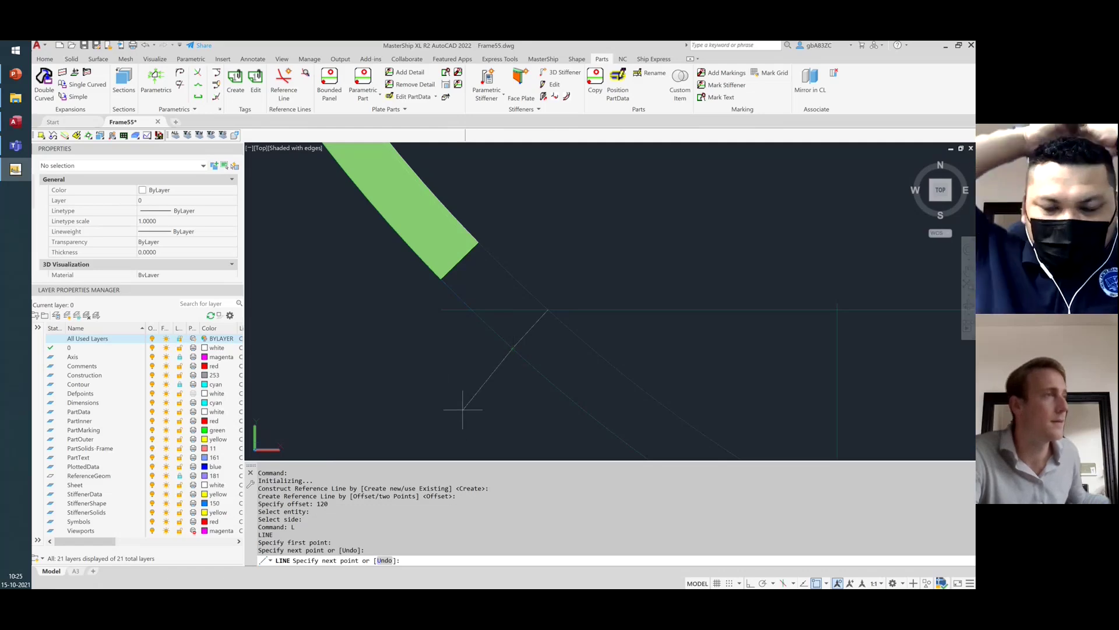
{"action": "key", "text": "Escape"}
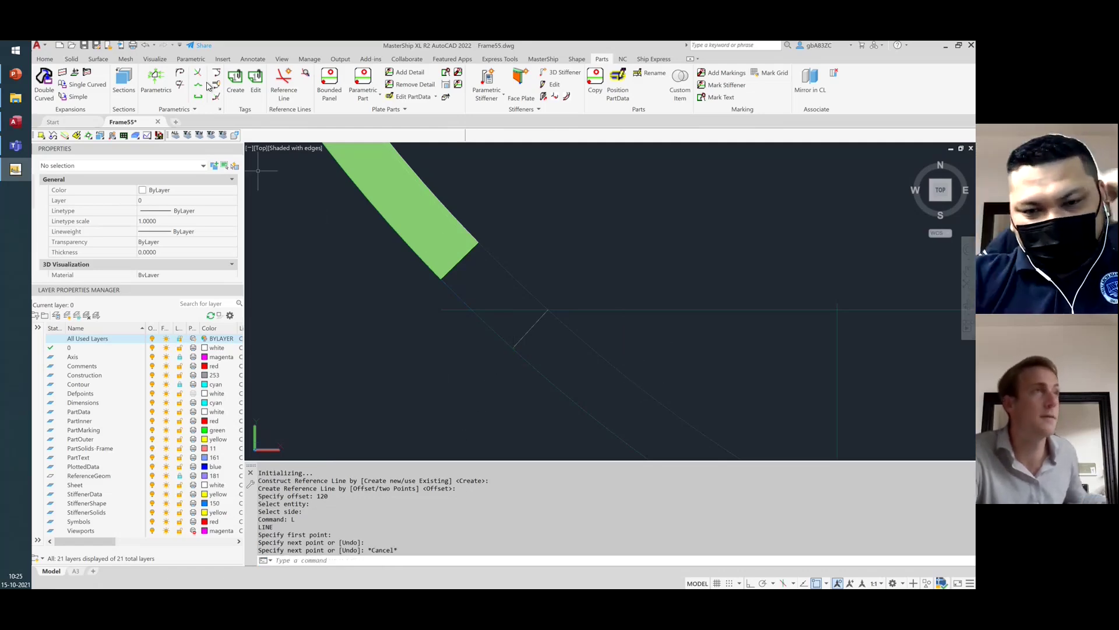
{"action": "left_click", "coordinate": [284, 79]}
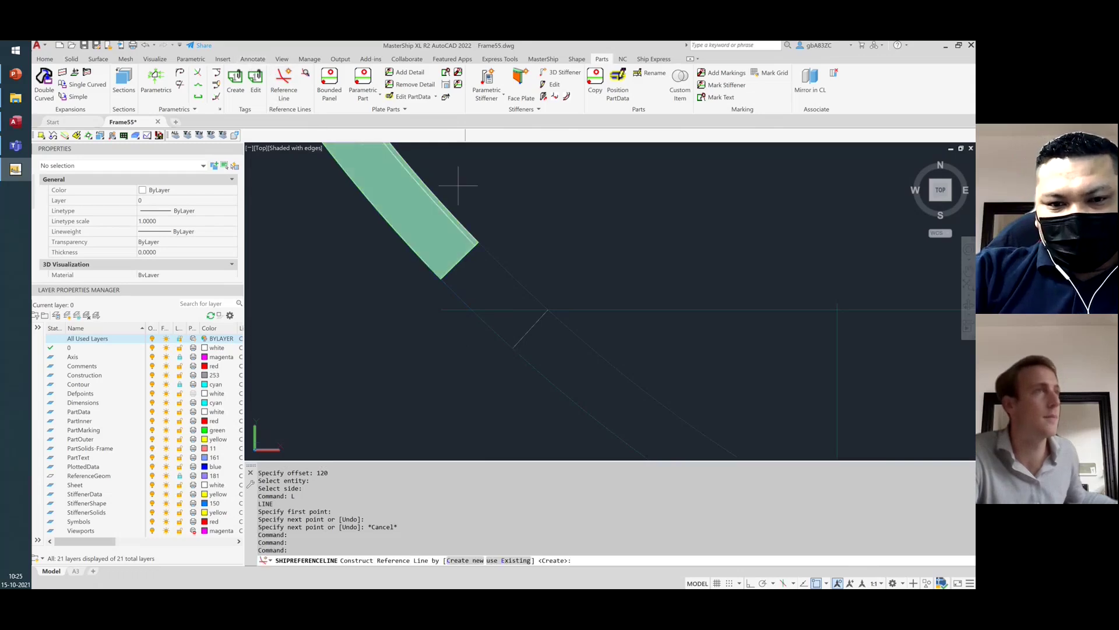
{"action": "key", "text": "Return"}
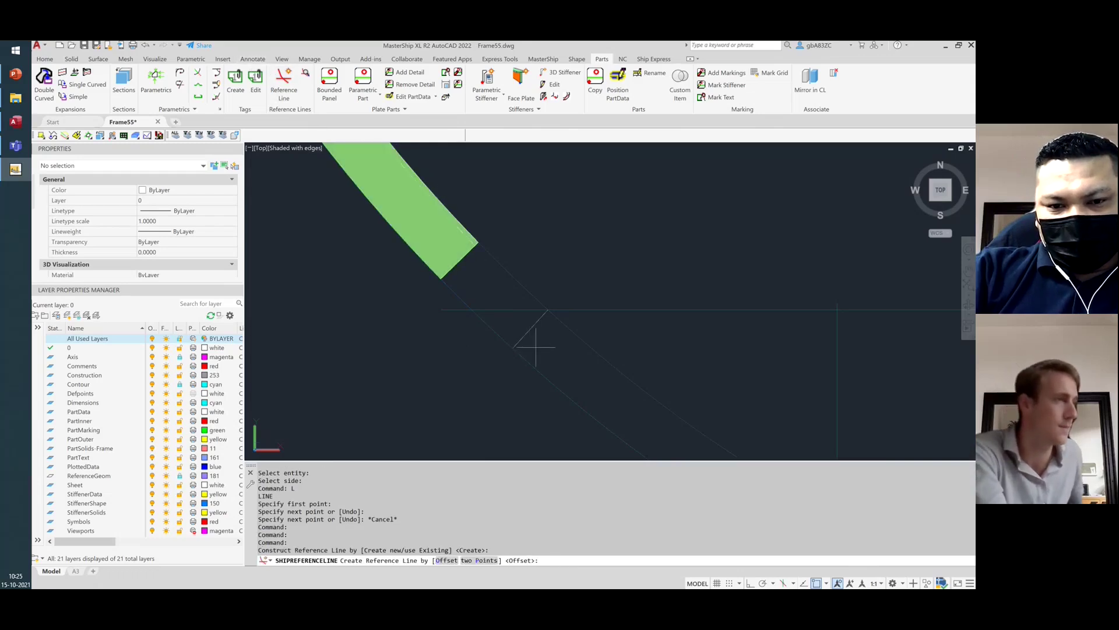
{"action": "key", "text": "Return"}
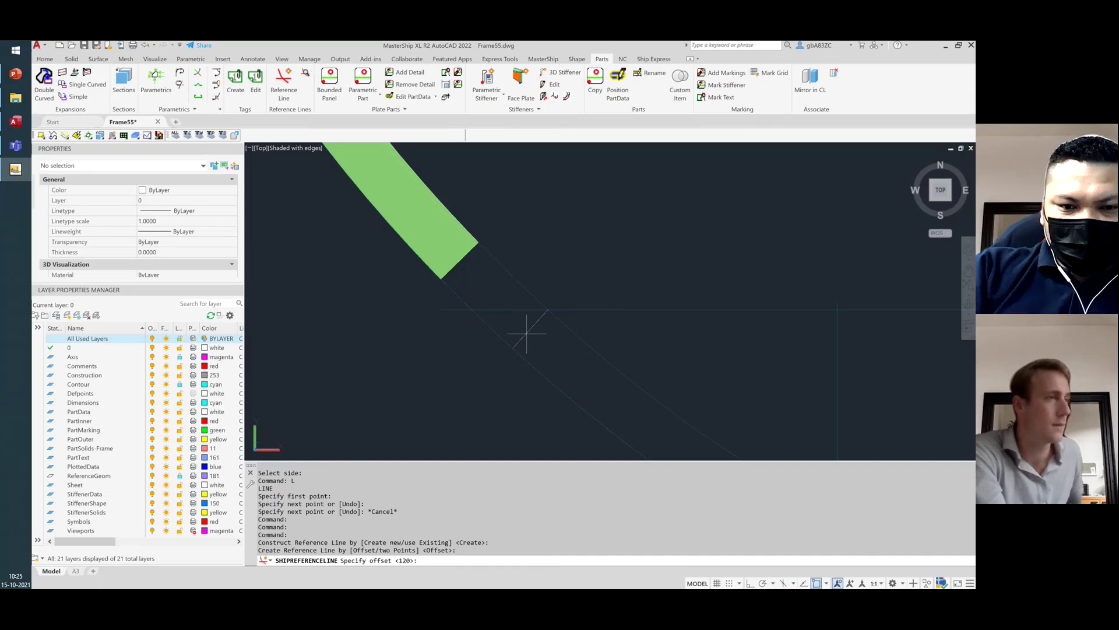
{"action": "key", "text": "Escape"}
Convert the existing short line perpendicular to the hull contour into a reference line
{"action": "key", "text": "Up"}
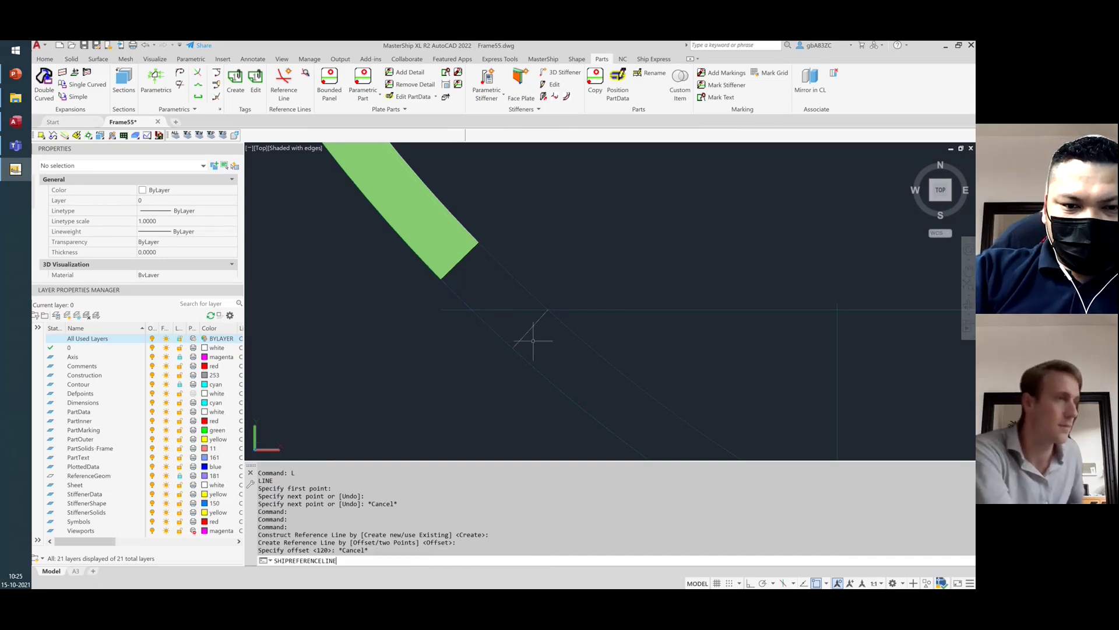
{"action": "key", "text": "Return"}
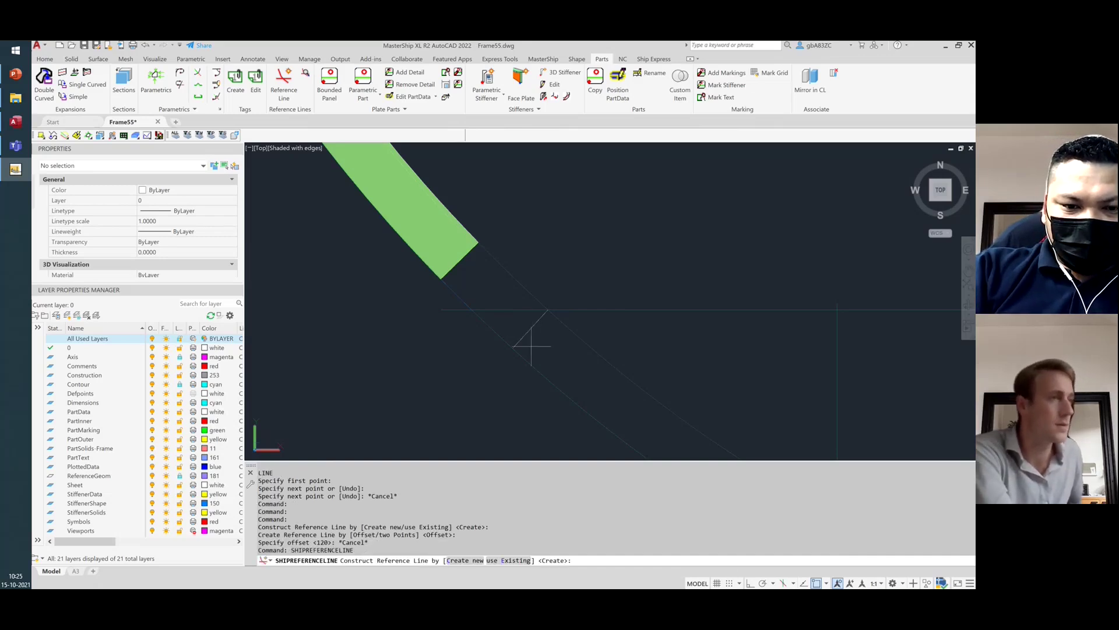
{"action": "left_click", "coordinate": [508, 561]}
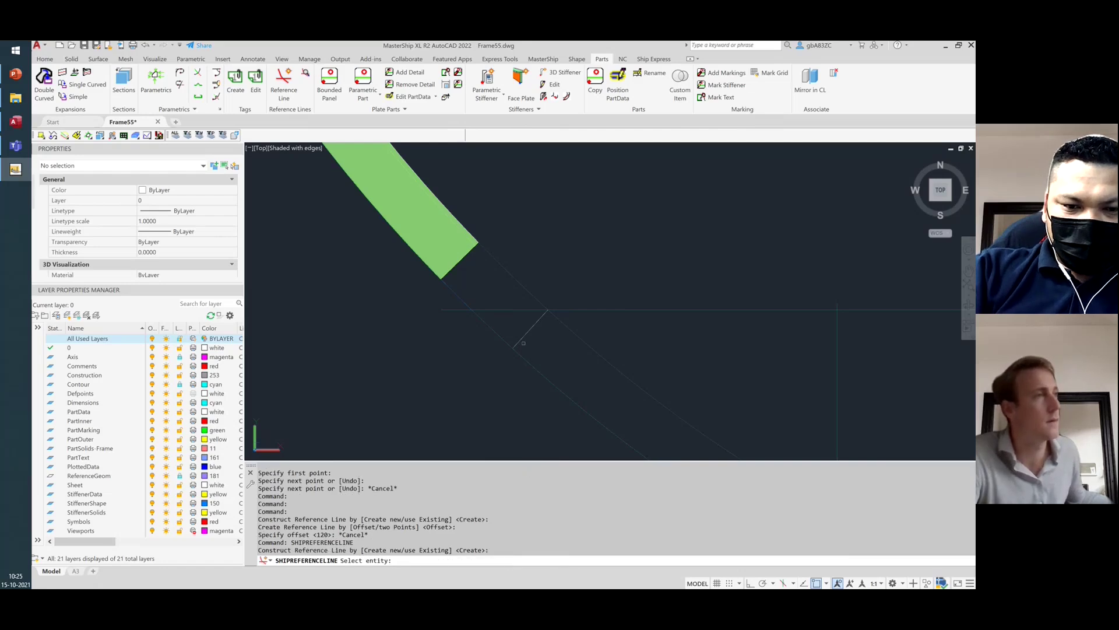
{"action": "left_click", "coordinate": [525, 333]}
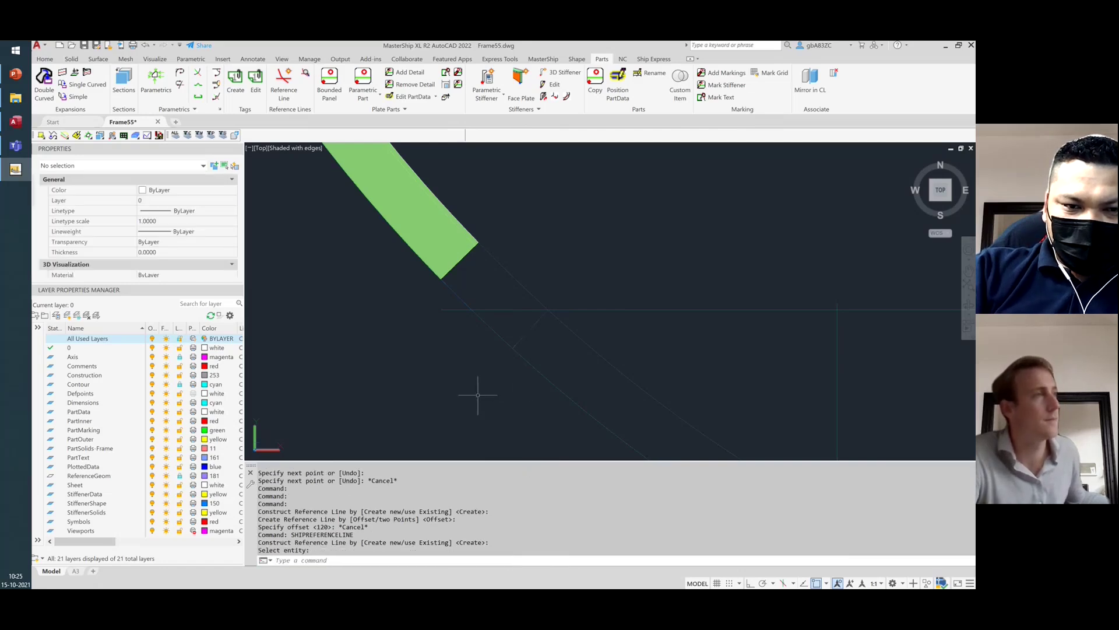
Delete the existing green stiffener along the port-side hull contour
{"action": "scroll", "coordinate": [499, 396], "scroll_direction": "down", "scroll_amount": 3}
{"action": "left_click", "coordinate": [487, 314]}
{"action": "left_click", "coordinate": [339, 228]}
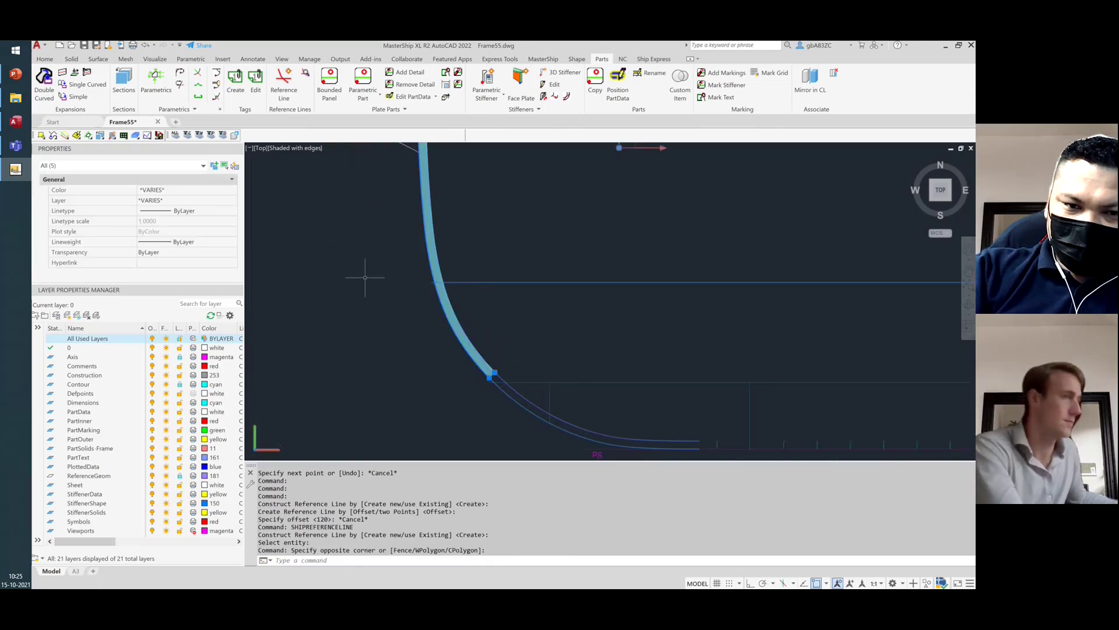
{"action": "key", "text": "Delete"}
Start a parametric stiffener on the port-side hull contour and bound its start point by the deck curve without allowing extension
{"action": "scroll", "coordinate": [413, 356], "scroll_direction": "down", "scroll_amount": 4}
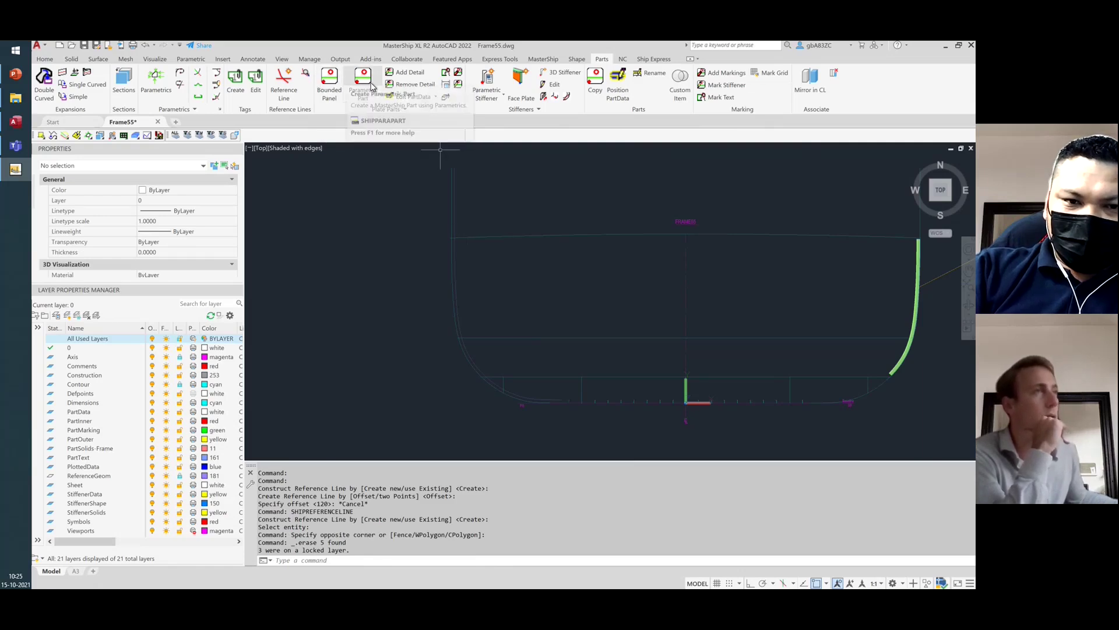
{"action": "left_click", "coordinate": [488, 81]}
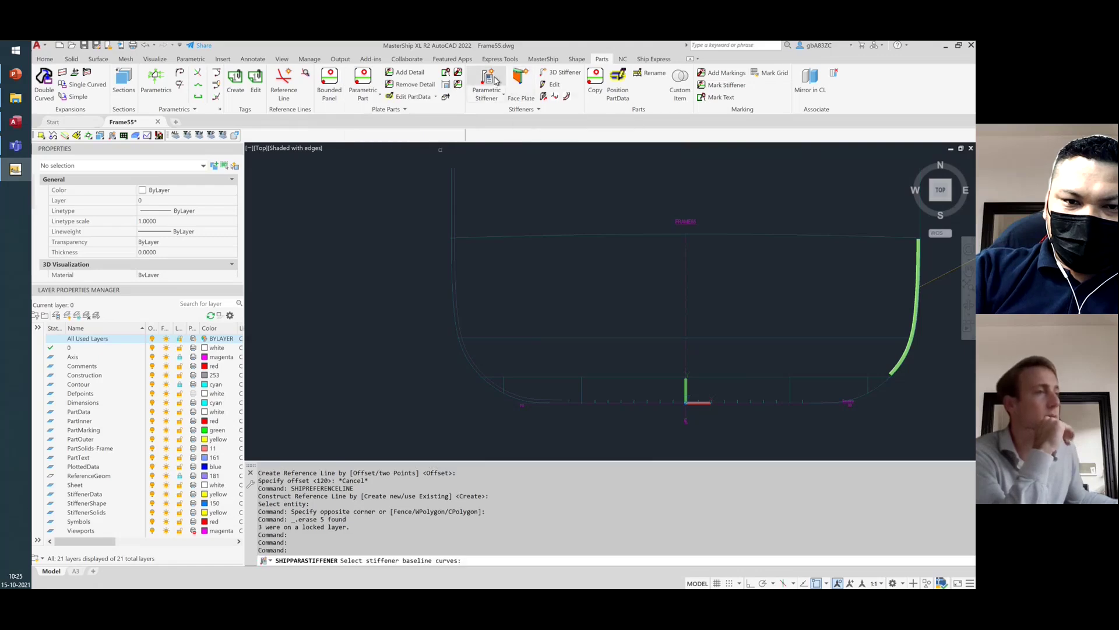
{"action": "left_click", "coordinate": [450, 257]}
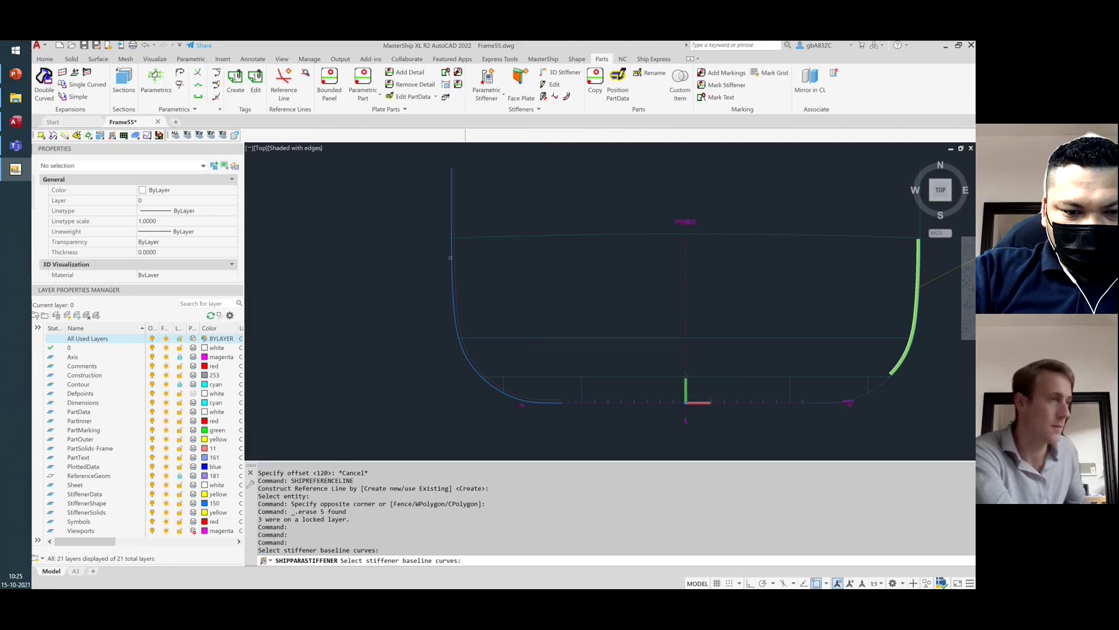
{"action": "key", "text": "Return"}
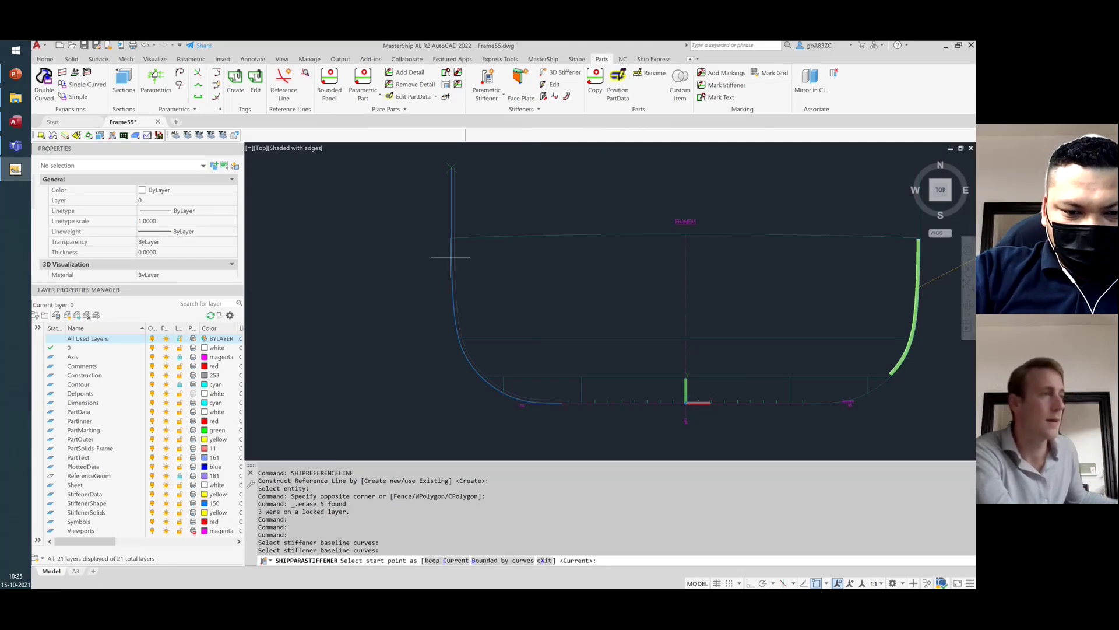
{"action": "type", "text": "b"}
{"action": "key", "text": "Return"}
{"action": "left_click", "coordinate": [482, 242]}
{"action": "left_click", "coordinate": [480, 224]}
{"action": "key", "text": "Return"}
{"action": "key", "text": "Return"}
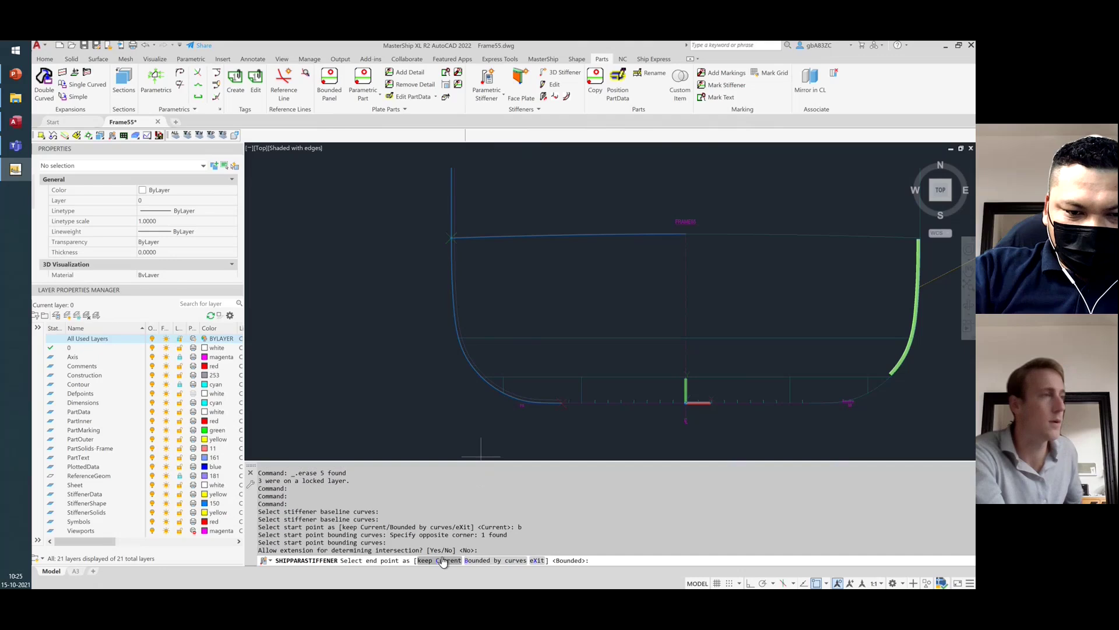
Bound the stiffener's end point by the short perpendicular reference line, allowing extension for determining the intersection
{"action": "scroll", "coordinate": [512, 395], "scroll_direction": "up", "scroll_amount": 2}
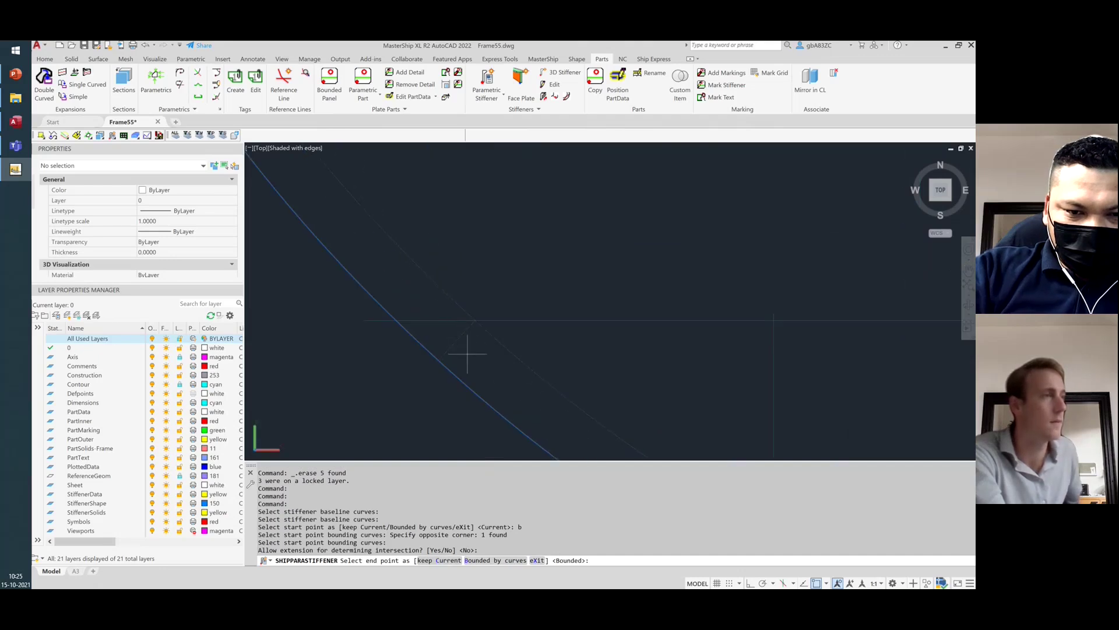
{"action": "key", "text": "Return"}
{"action": "left_click", "coordinate": [454, 343]}
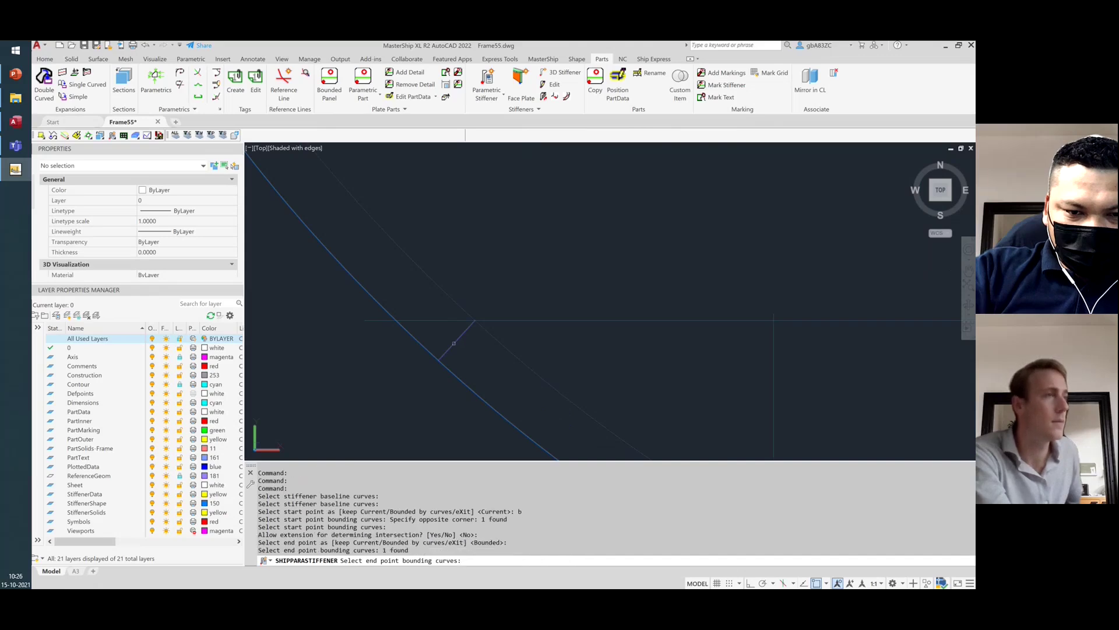
{"action": "key", "text": "Return"}
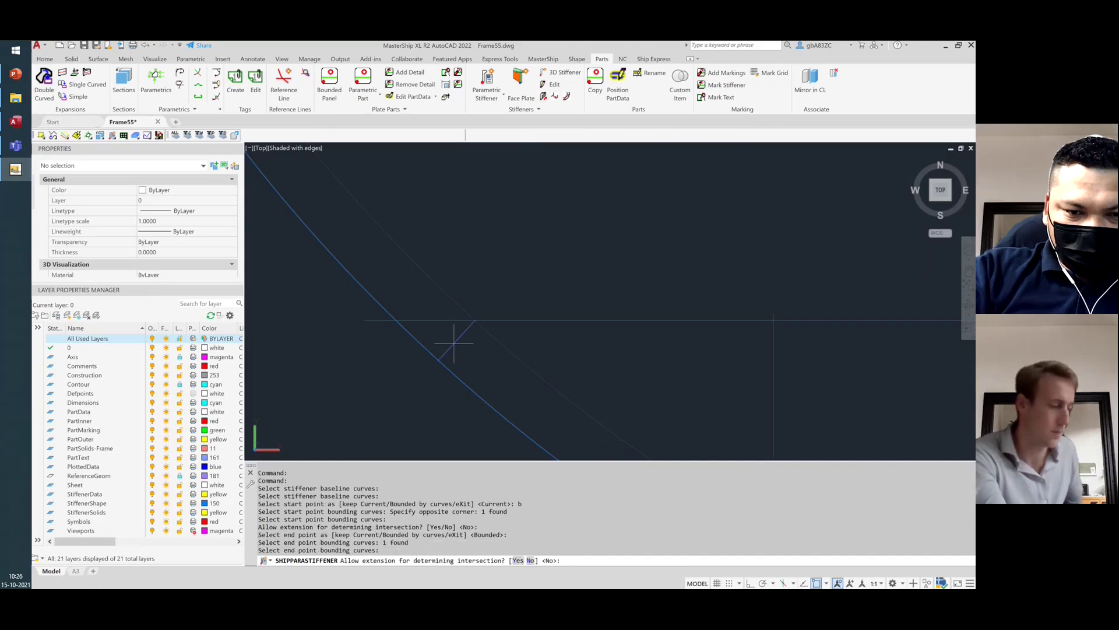
{"action": "type", "text": "y"}
{"action": "key", "text": "Return"}
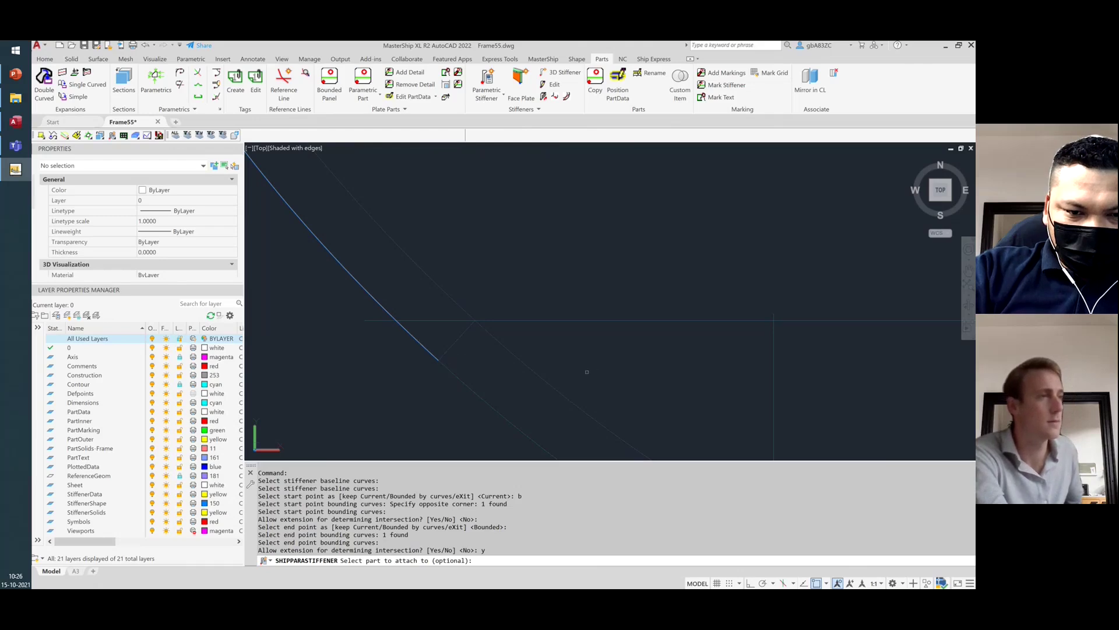
Leave the stiffener unattached to any part, choose the 120x10 size, change its type to HP with dimensions 120x10x17x5, and accept the settings
{"action": "key", "text": "Return"}
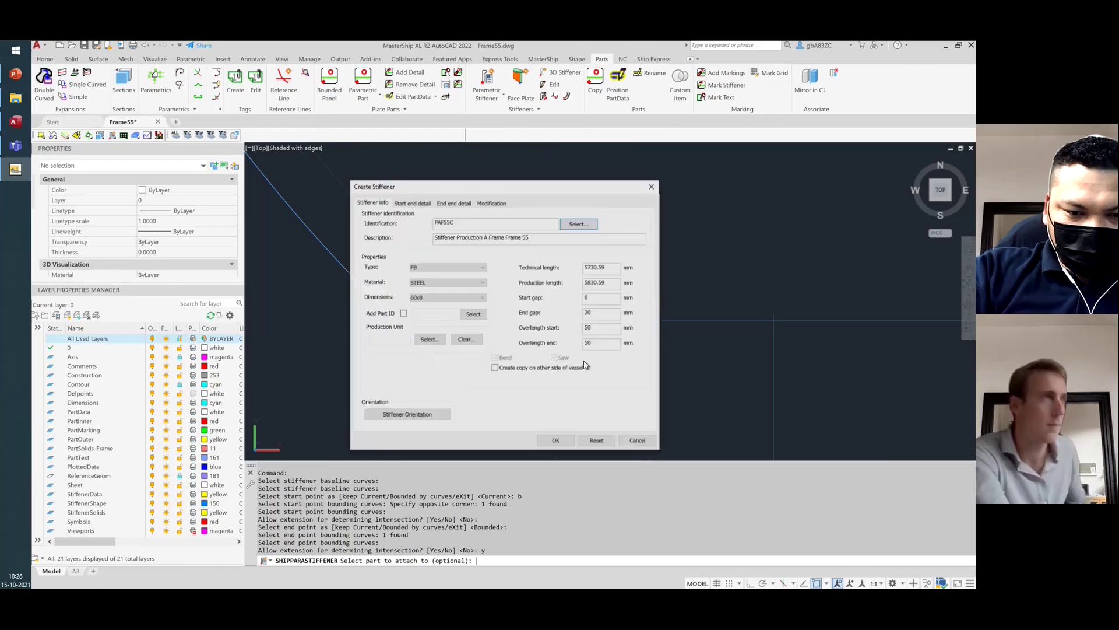
{"action": "left_click", "coordinate": [459, 267]}
{"action": "left_click", "coordinate": [452, 274]}
{"action": "left_click", "coordinate": [446, 283]}
{"action": "left_click", "coordinate": [438, 295]}
{"action": "left_click", "coordinate": [439, 295]}
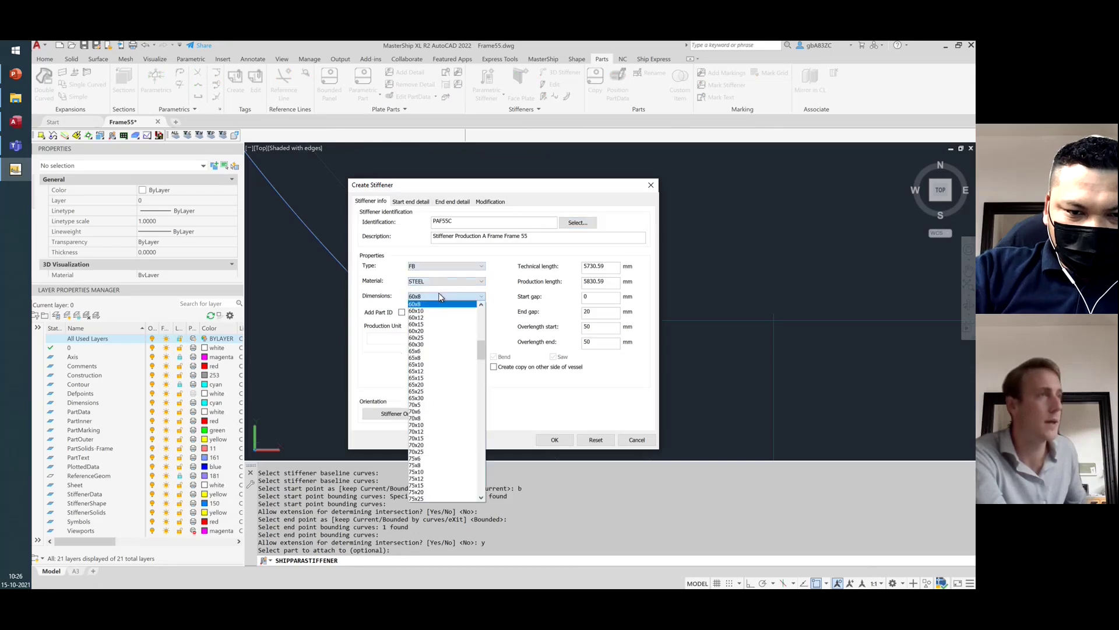
{"action": "scroll", "coordinate": [438, 418], "scroll_direction": "down", "scroll_amount": 10}
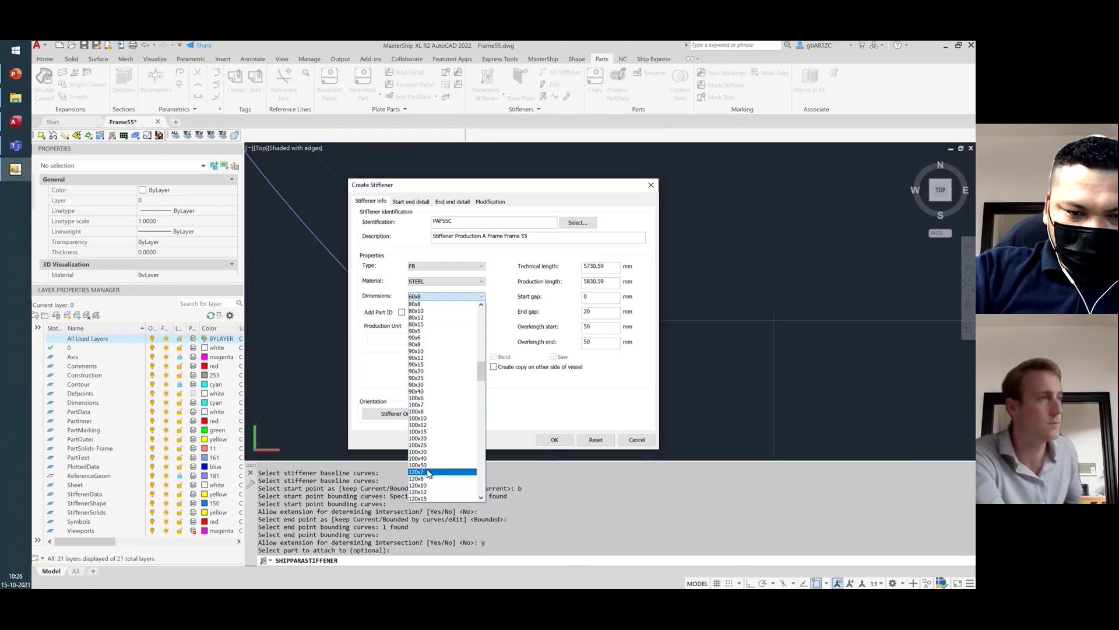
{"action": "left_click", "coordinate": [433, 485]}
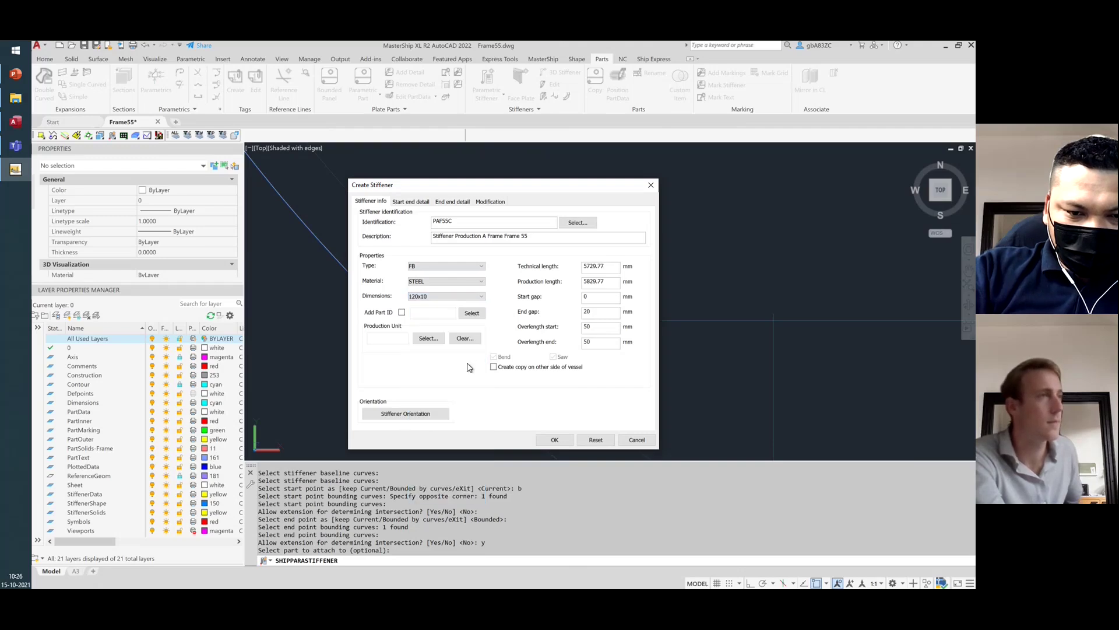
{"action": "left_click", "coordinate": [440, 266]}
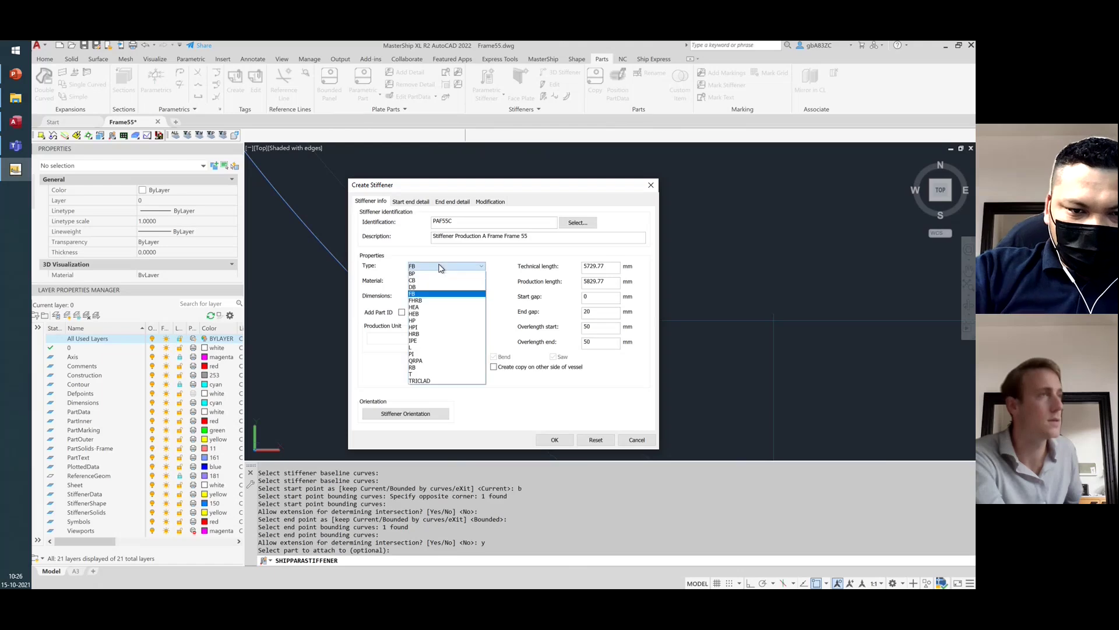
{"action": "left_click", "coordinate": [430, 321]}
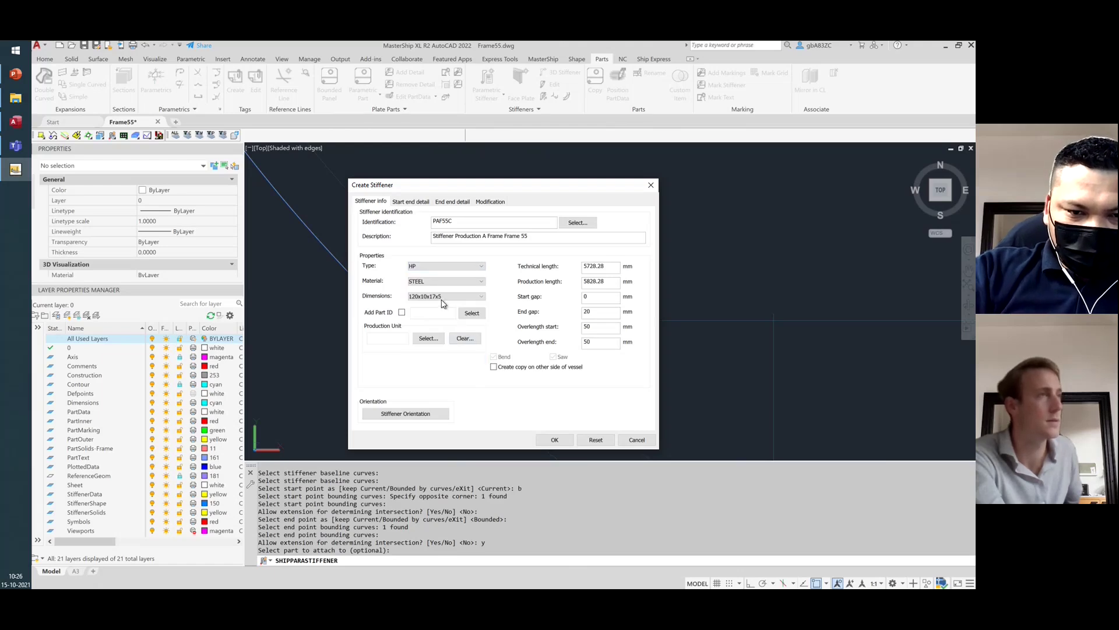
{"action": "left_click", "coordinate": [556, 441]}
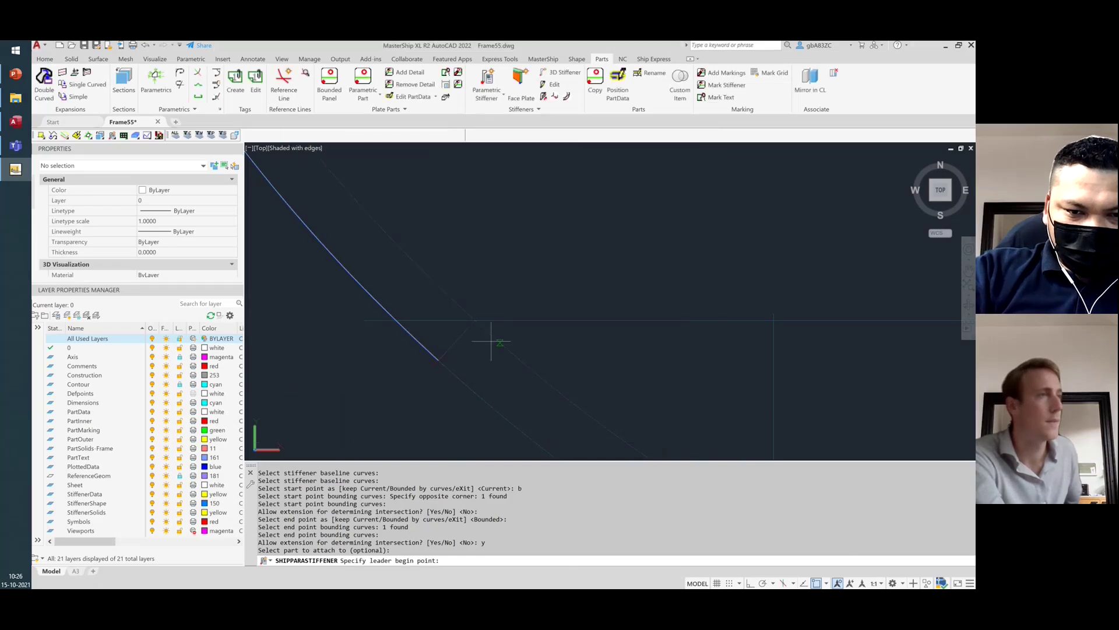
Place the PAF55C label below the hull curve with its leader starting on the stiffener, and finish creating the stiffener
{"action": "left_click", "coordinate": [360, 288]}
{"action": "left_click", "coordinate": [306, 381]}
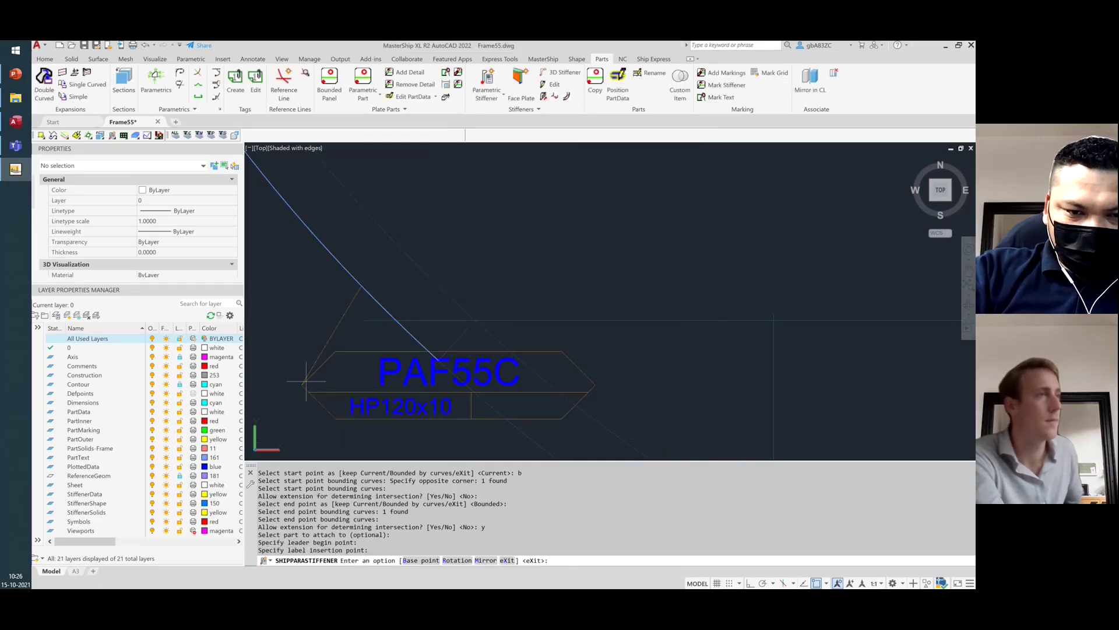
{"action": "scroll", "coordinate": [591, 280], "scroll_direction": "down", "scroll_amount": 2}
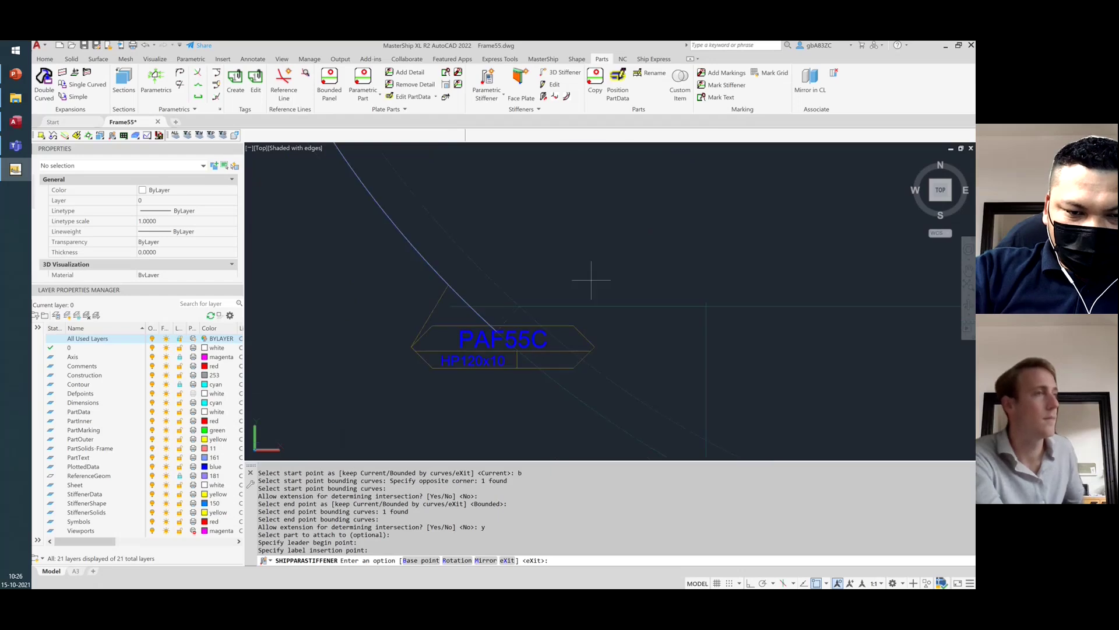
{"action": "key", "text": "Return"}
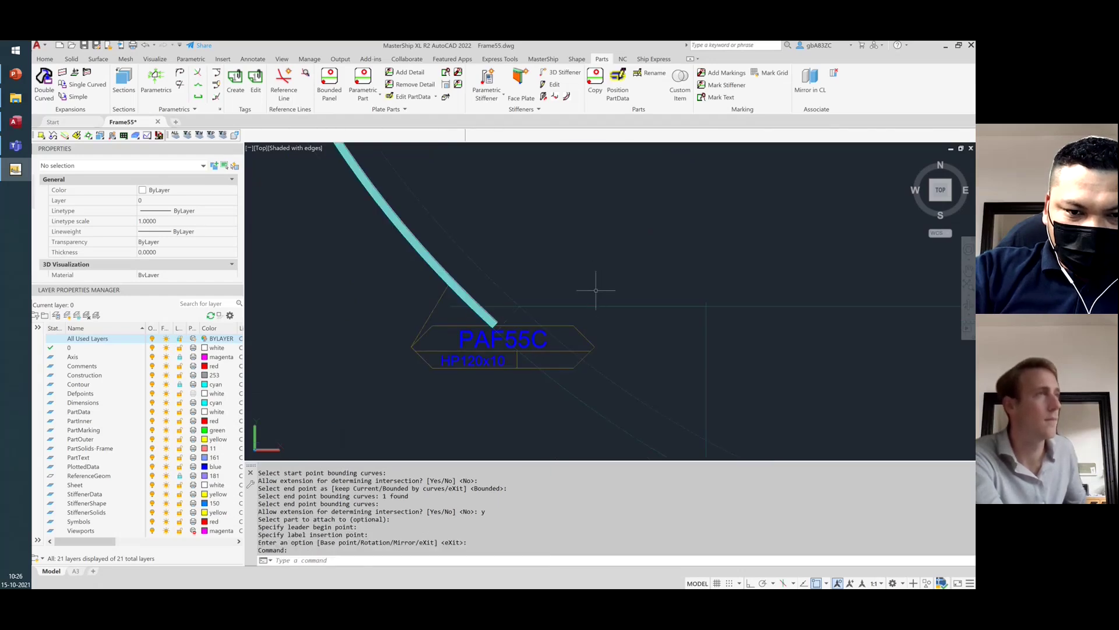
Reposition the PAF55C part data label outside the hull, with its leader starting on the stiffener
{"action": "scroll", "coordinate": [466, 356], "scroll_direction": "up", "scroll_amount": 4}
{"action": "scroll", "coordinate": [468, 366], "scroll_direction": "down", "scroll_amount": 2}
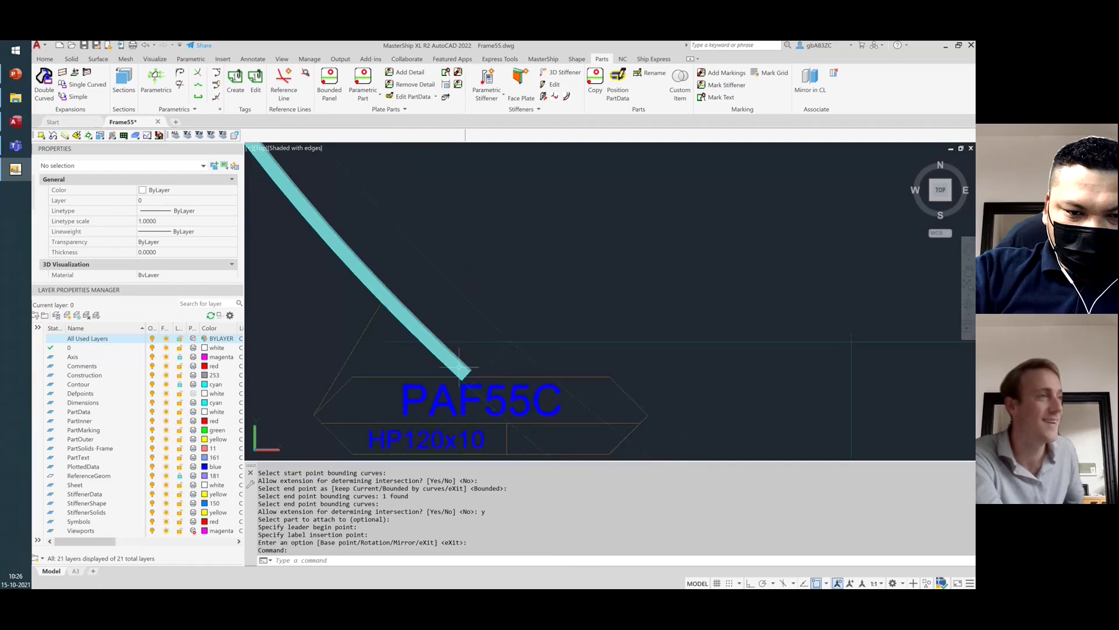
{"action": "scroll", "coordinate": [468, 366], "scroll_direction": "up", "scroll_amount": 3}
{"action": "scroll", "coordinate": [468, 367], "scroll_direction": "down", "scroll_amount": 5}
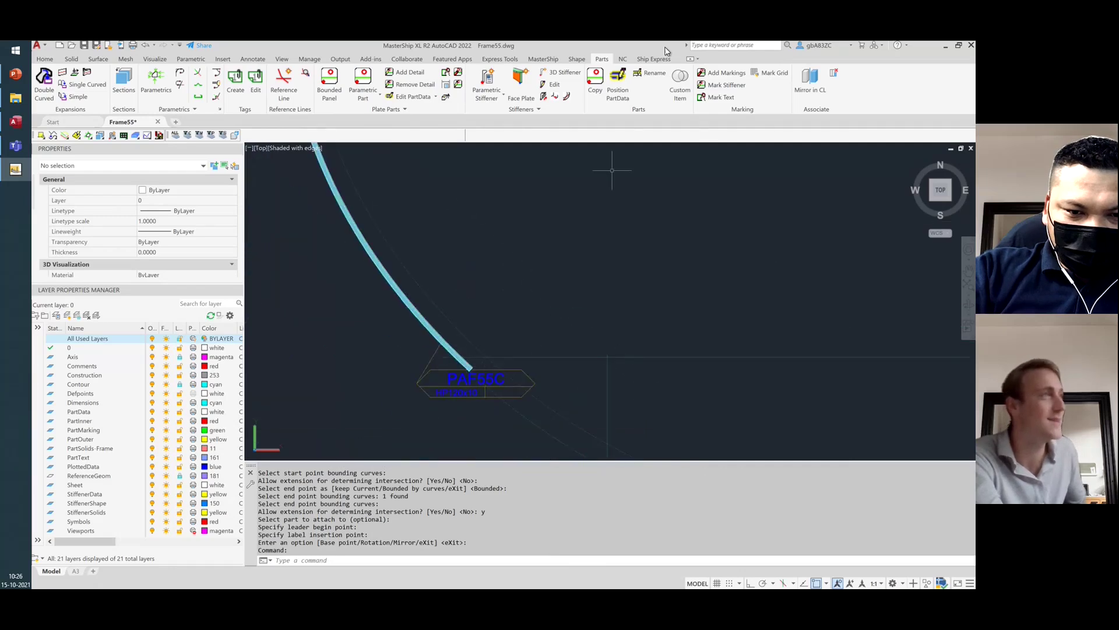
{"action": "left_click", "coordinate": [618, 82]}
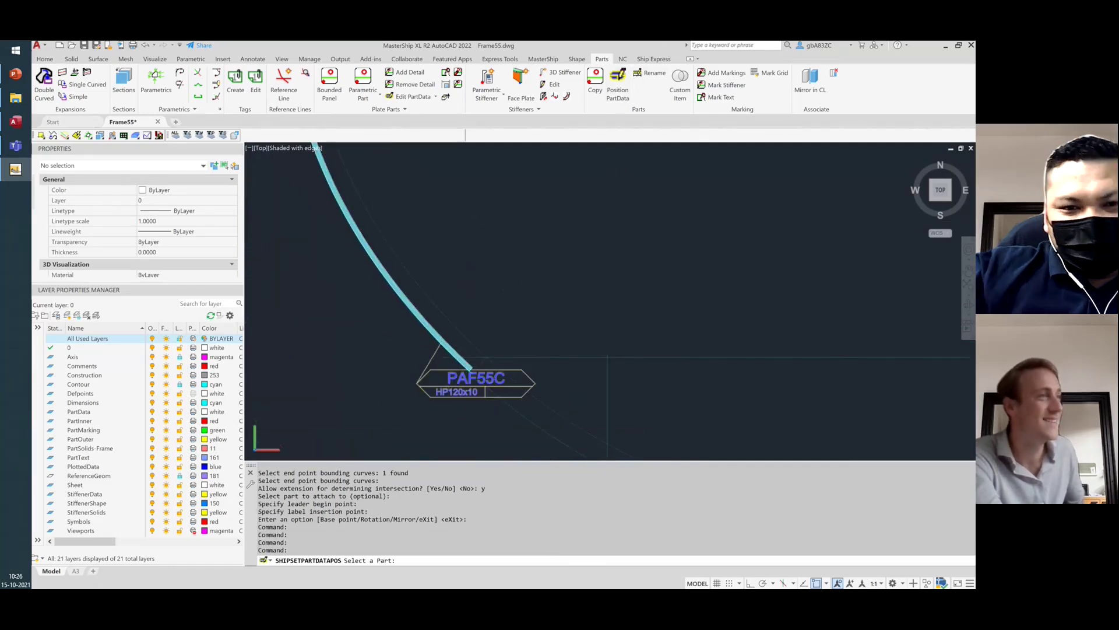
{"action": "left_click", "coordinate": [451, 383]}
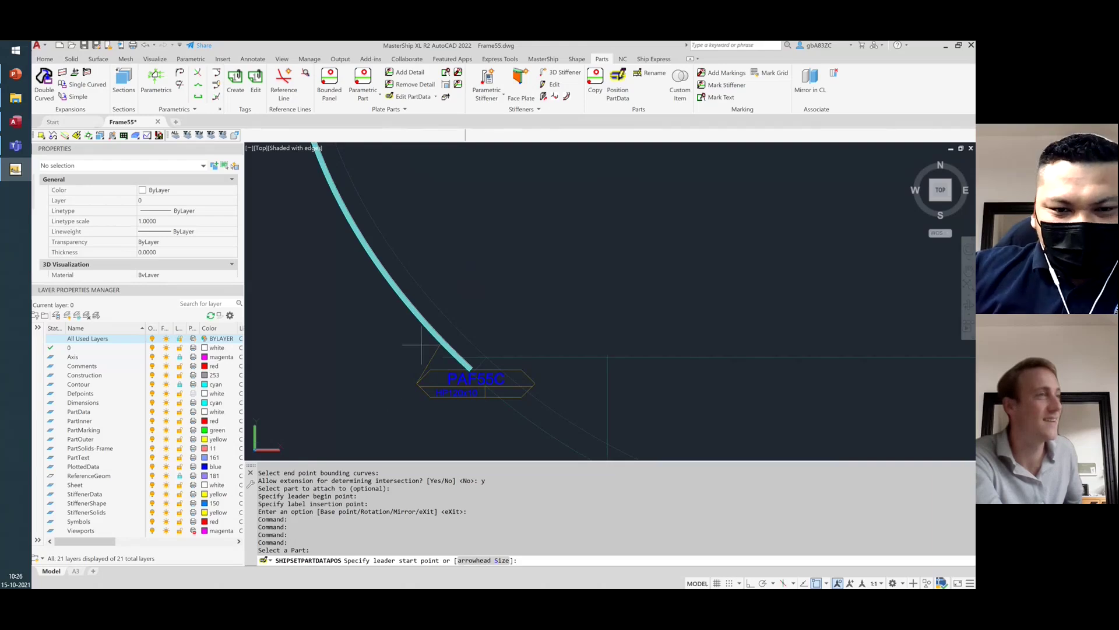
{"action": "left_click", "coordinate": [416, 315]}
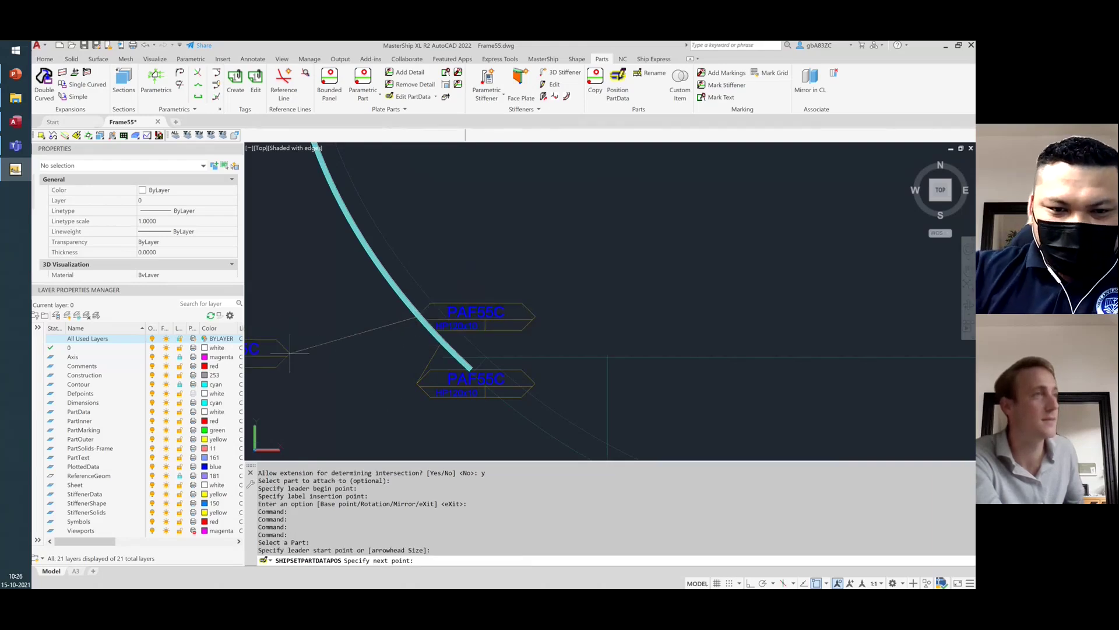
{"action": "left_click", "coordinate": [286, 350]}
Edit the PAF55C stiffener so its end gap, start overlength and end overlength are all 0 mm, keeping the HP 120x10x17x5 profile
{"action": "left_click", "coordinate": [547, 83]}
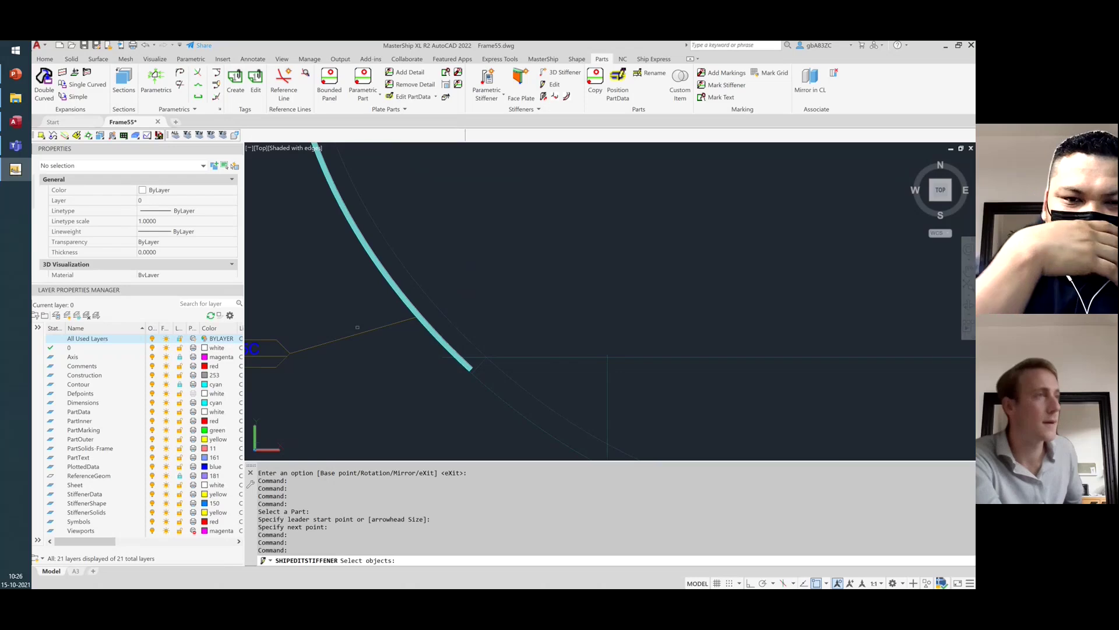
{"action": "left_click", "coordinate": [402, 329]}
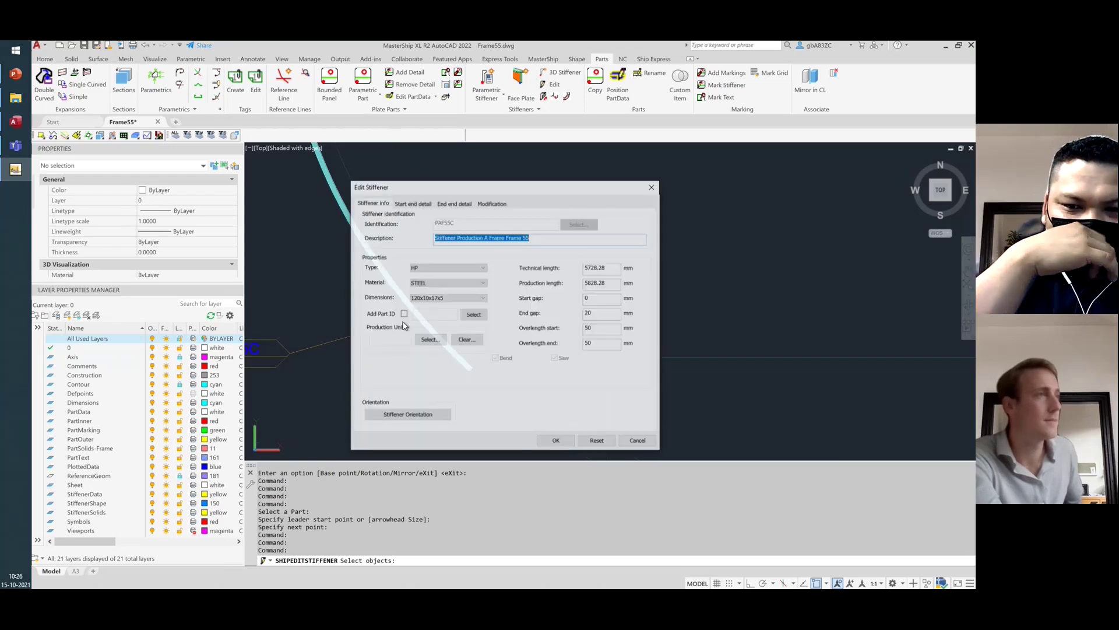
{"action": "left_click", "coordinate": [590, 312]}
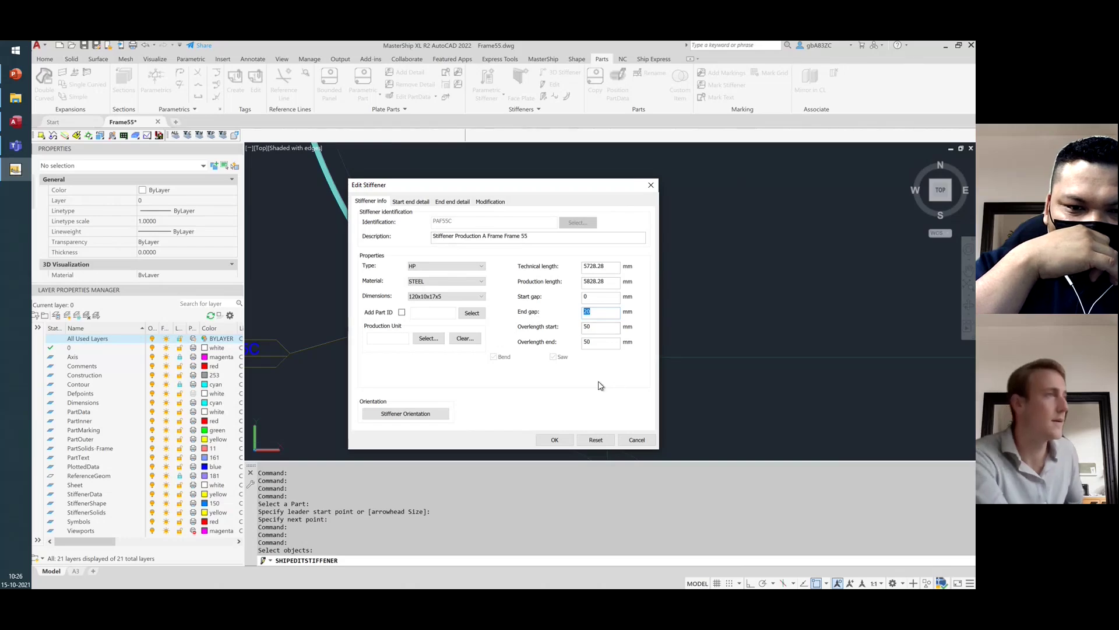
{"action": "type", "text": "00"}
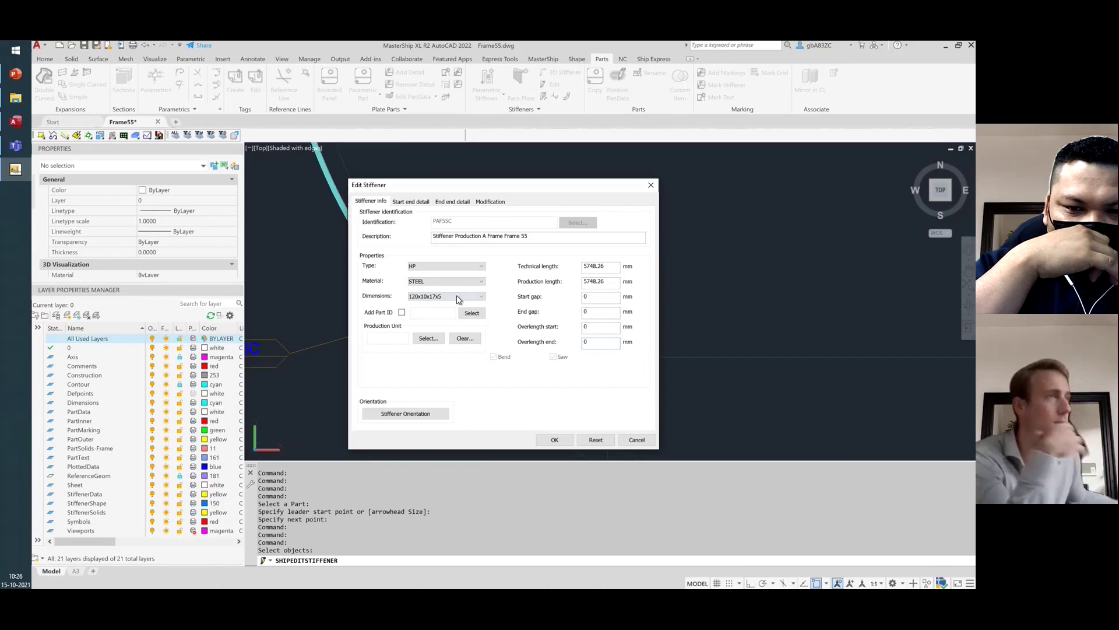
{"action": "left_click", "coordinate": [458, 297]}
{"action": "left_click", "coordinate": [456, 296]}
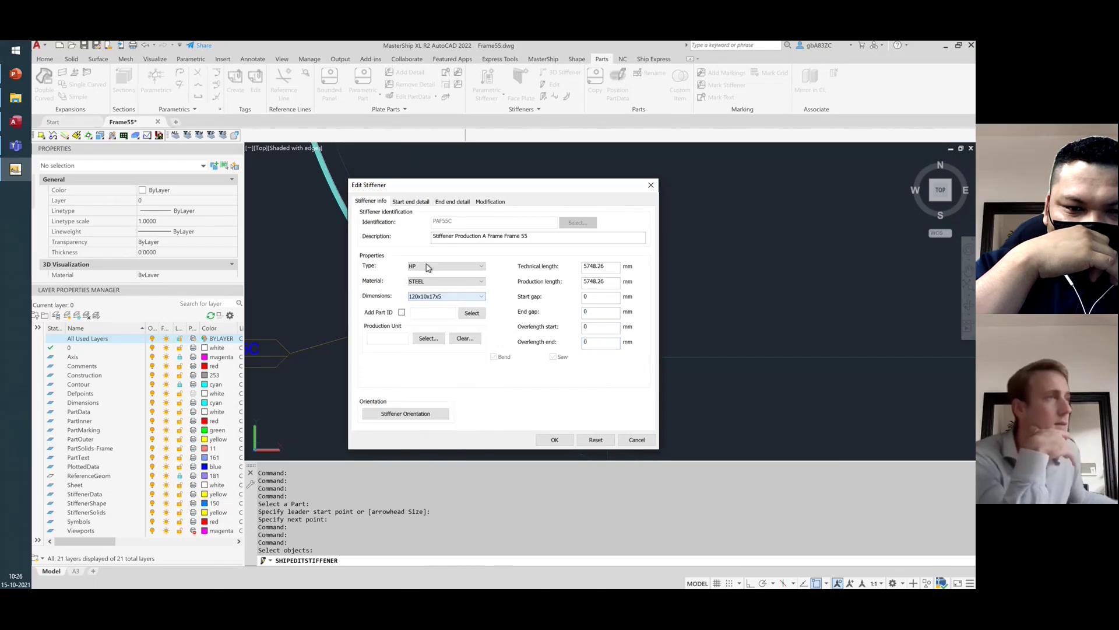
{"action": "left_click", "coordinate": [562, 442]}
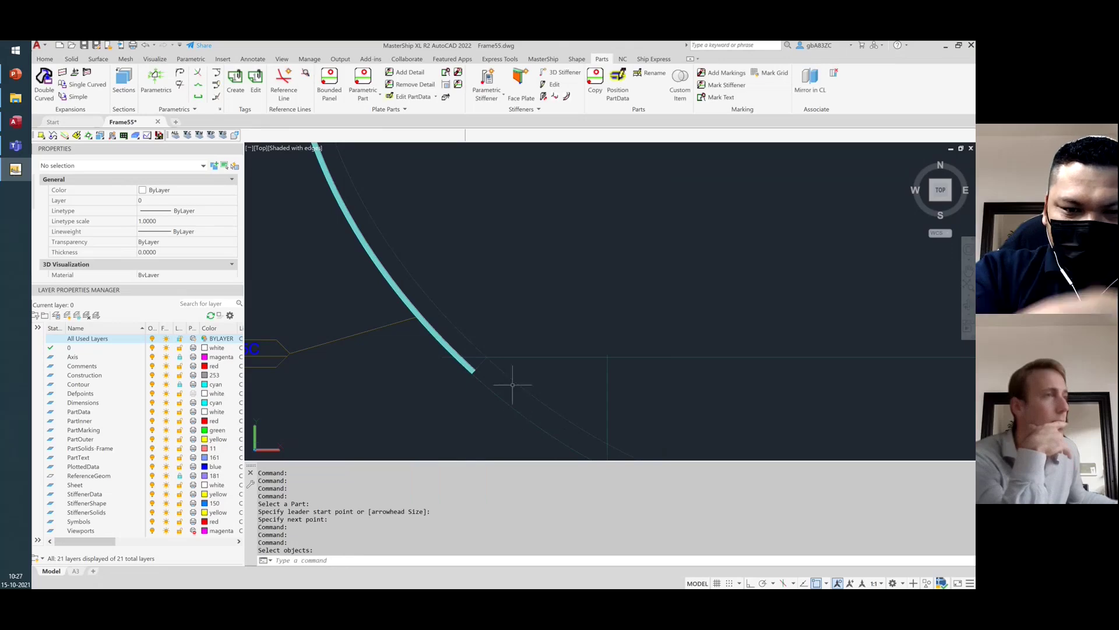
Rotate the orientation of the PAF55C stiffener profile by 270 degrees and accept the edit
{"action": "middle_click_drag", "start_coordinate": [523, 405], "coordinate": [533, 358], "text": "shift"}
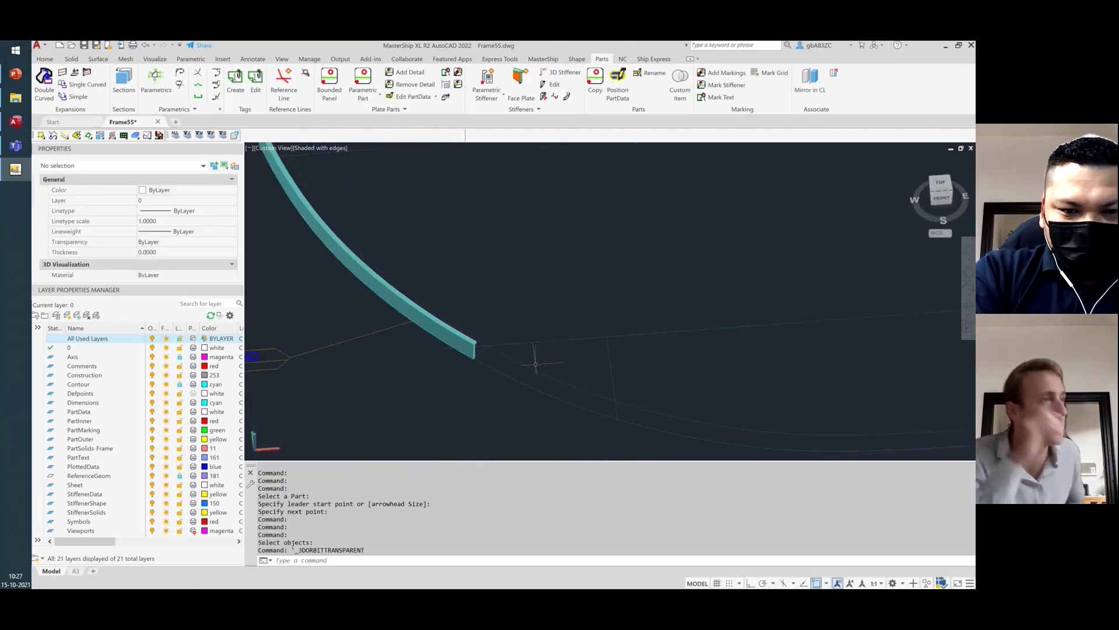
{"action": "left_click", "coordinate": [554, 86]}
{"action": "scroll", "coordinate": [567, 250], "scroll_direction": "down", "scroll_amount": 2}
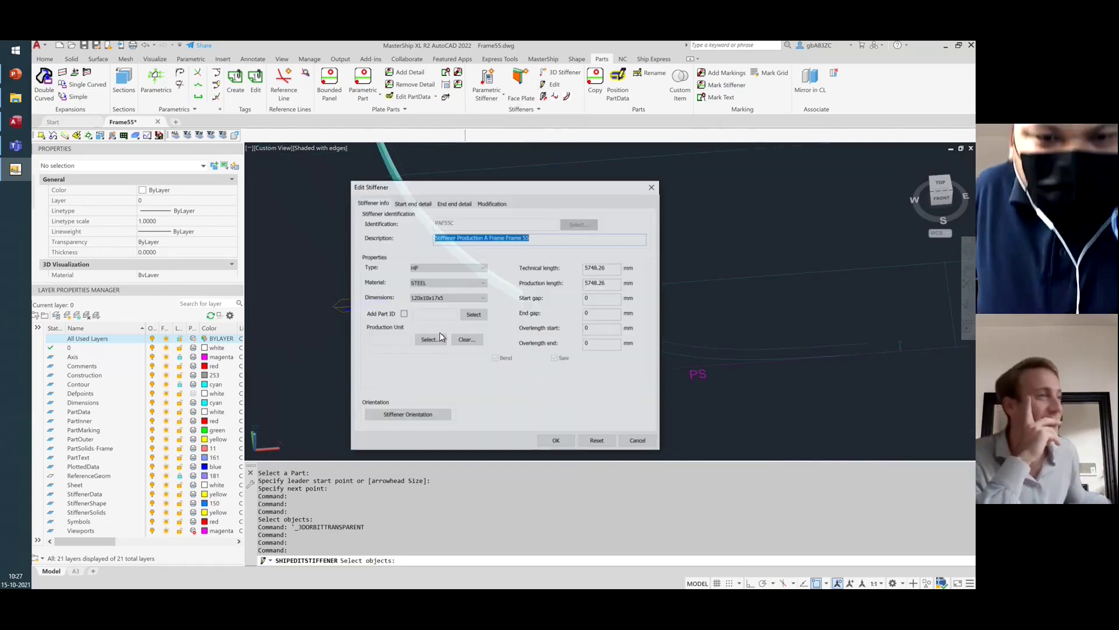
{"action": "key", "text": "Return"}
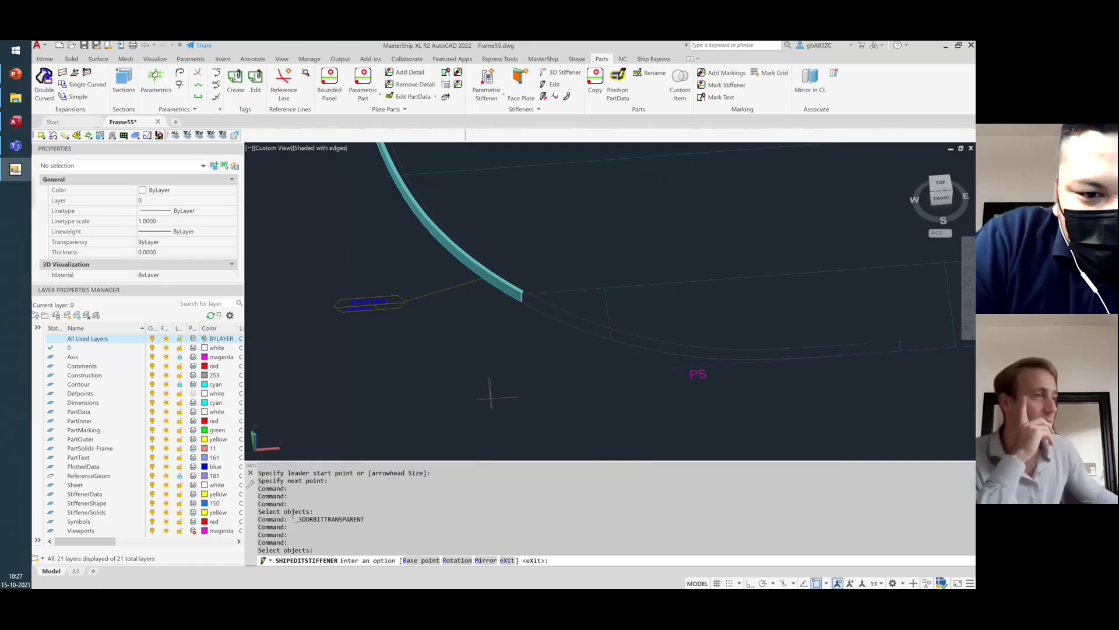
{"action": "type", "text": "r"}
{"action": "key", "text": "Return"}
{"action": "type", "text": "270"}
{"action": "key", "text": "Return"}
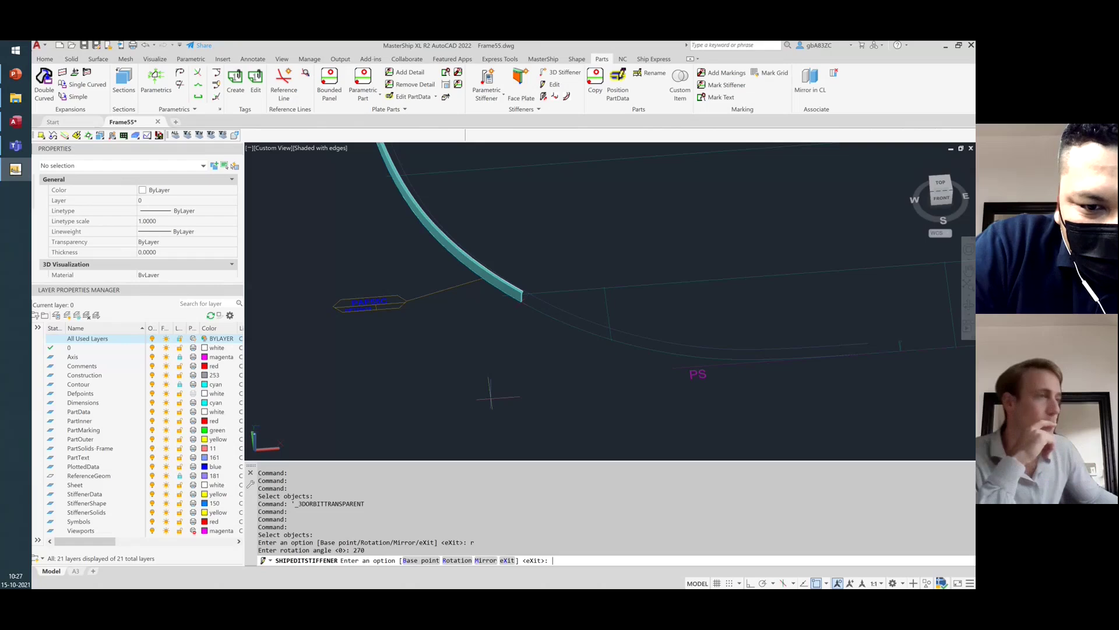
{"action": "key", "text": "Return"}
{"action": "left_click", "coordinate": [553, 441]}
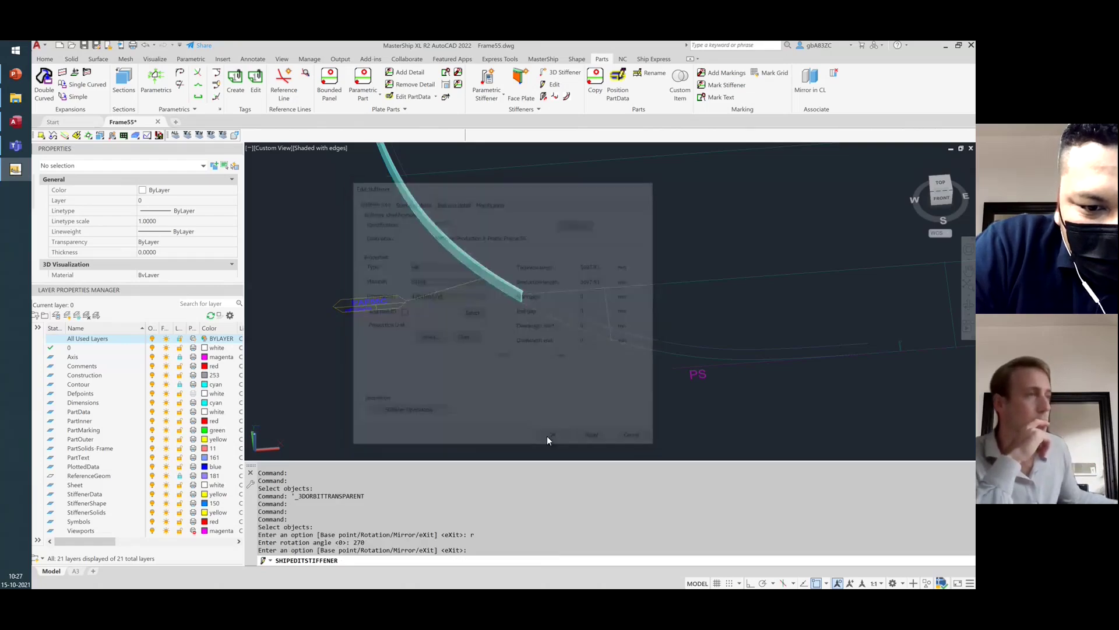
Mirror the orientation of the PAF55C stiffener profile and accept the edit
{"action": "scroll", "coordinate": [529, 277], "scroll_direction": "up", "scroll_amount": 6}
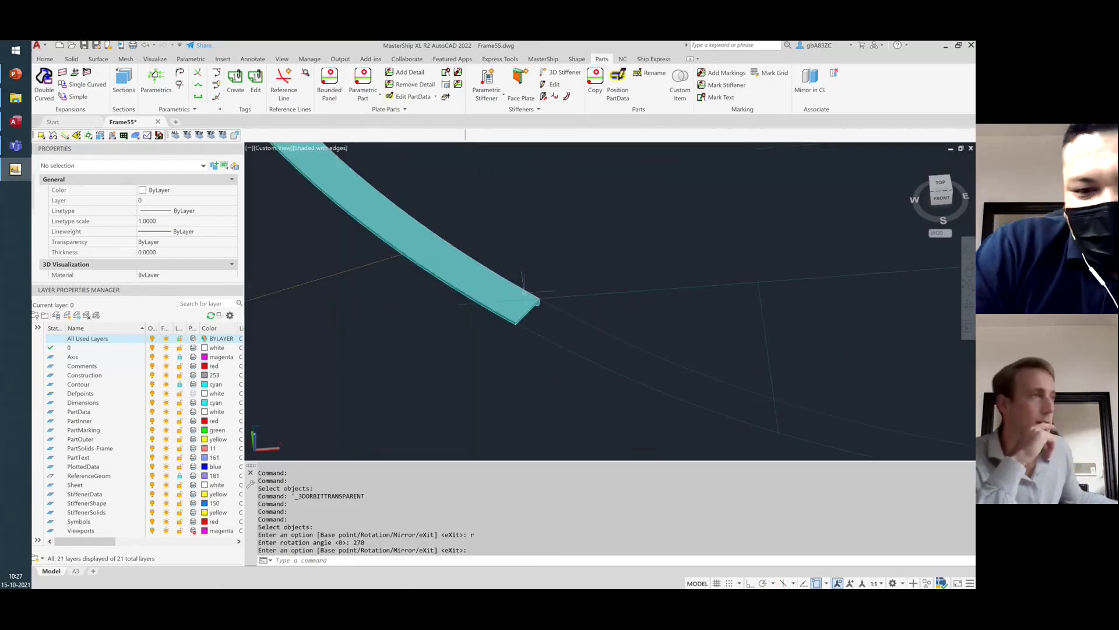
{"action": "scroll", "coordinate": [530, 306], "scroll_direction": "down", "scroll_amount": 5}
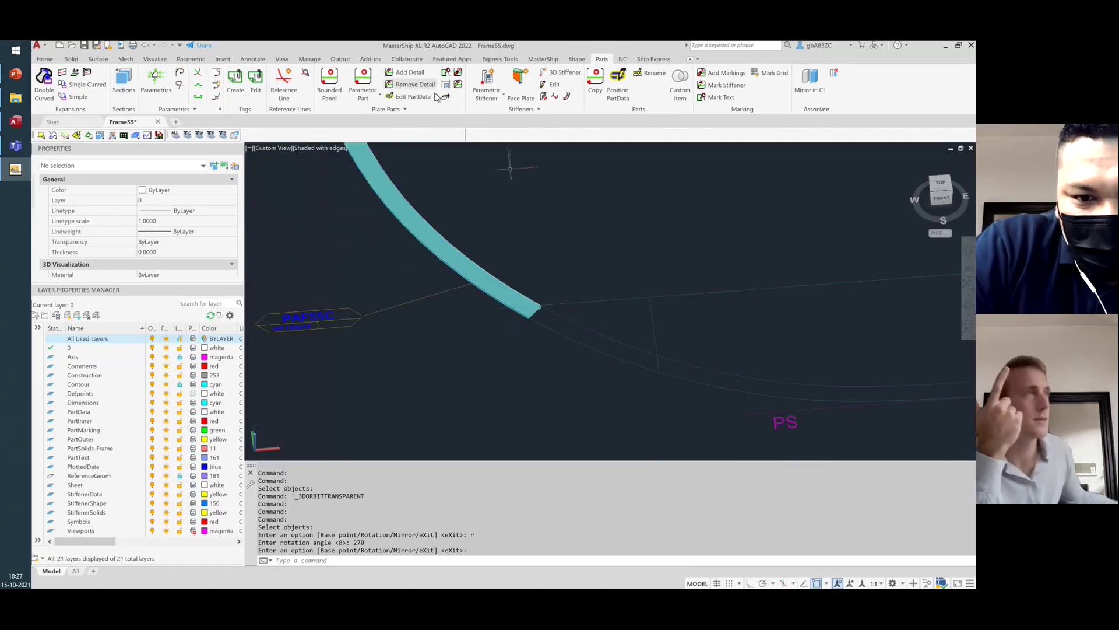
{"action": "left_click", "coordinate": [554, 86]}
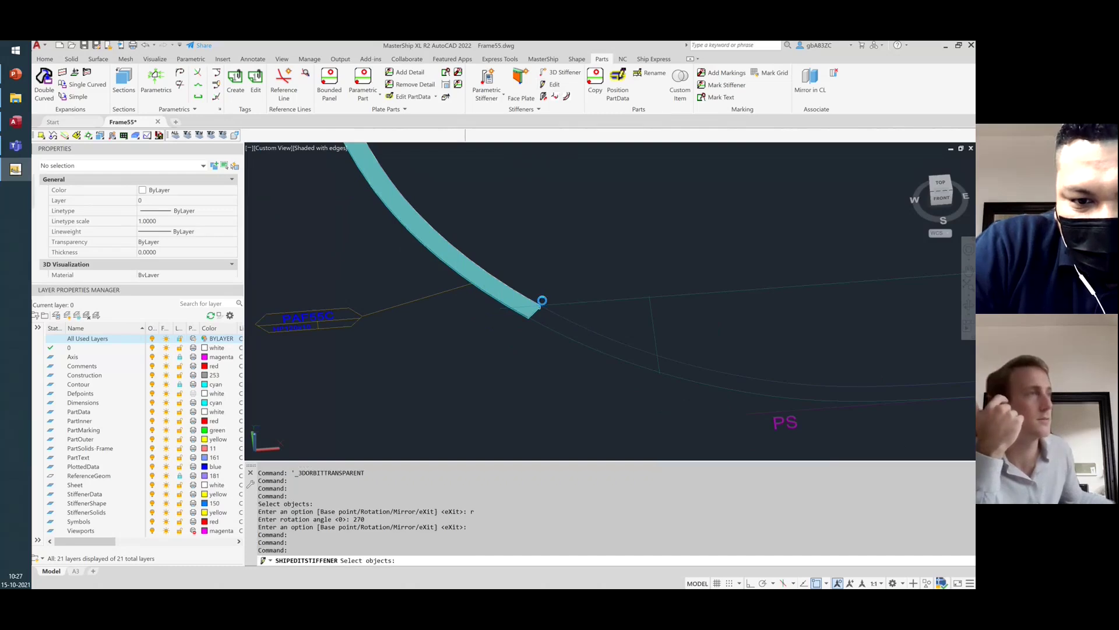
{"action": "left_click", "coordinate": [542, 300]}
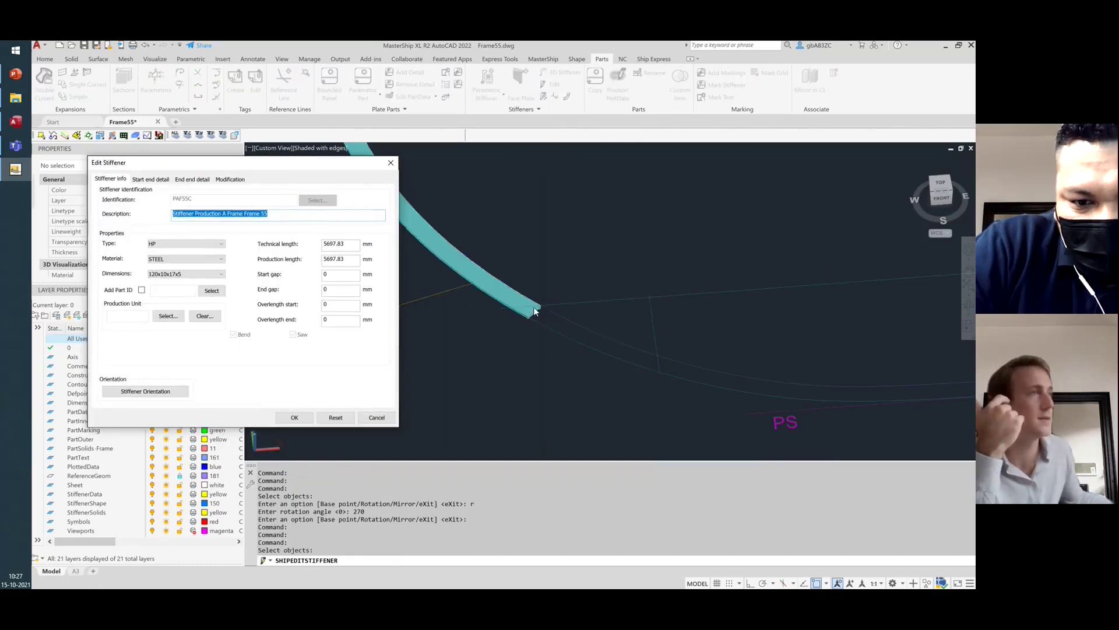
{"action": "left_click", "coordinate": [156, 396]}
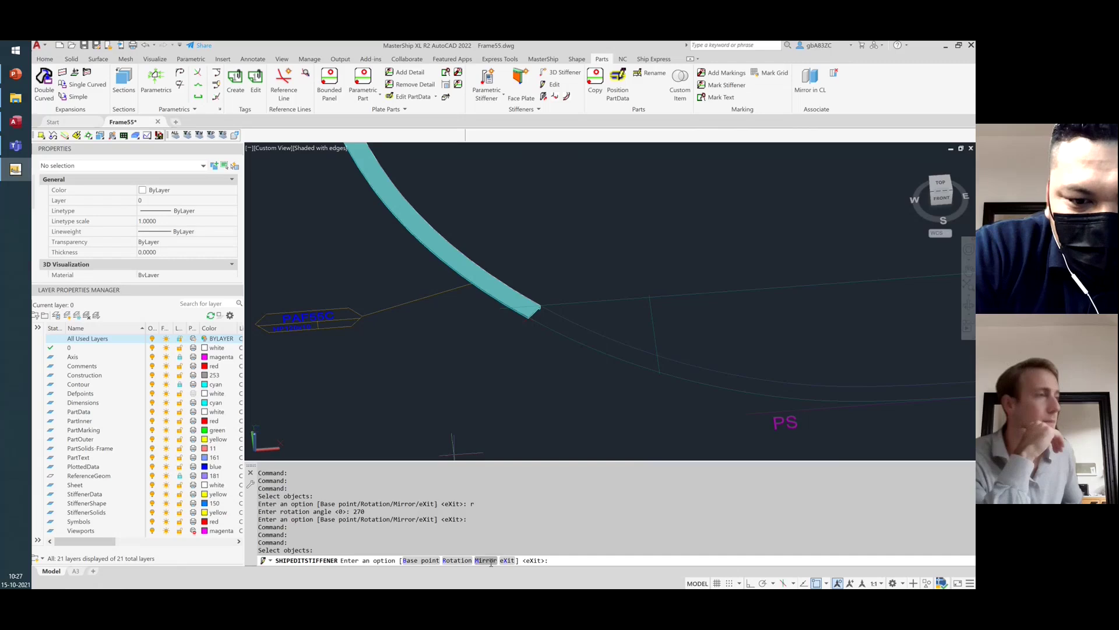
{"action": "left_click", "coordinate": [491, 561]}
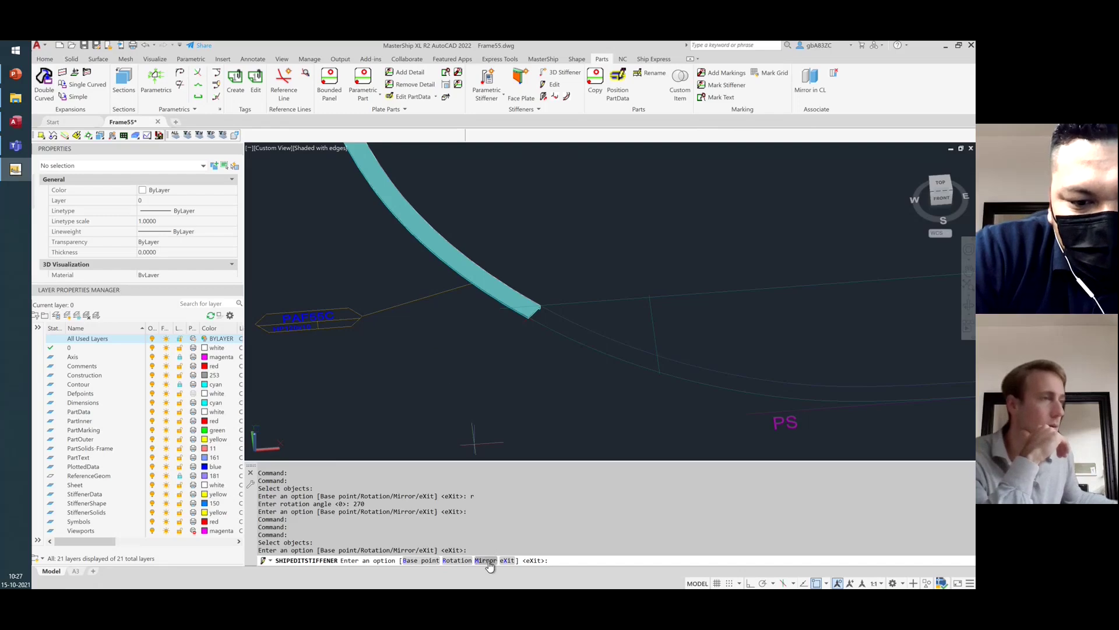
{"action": "key", "text": "Return"}
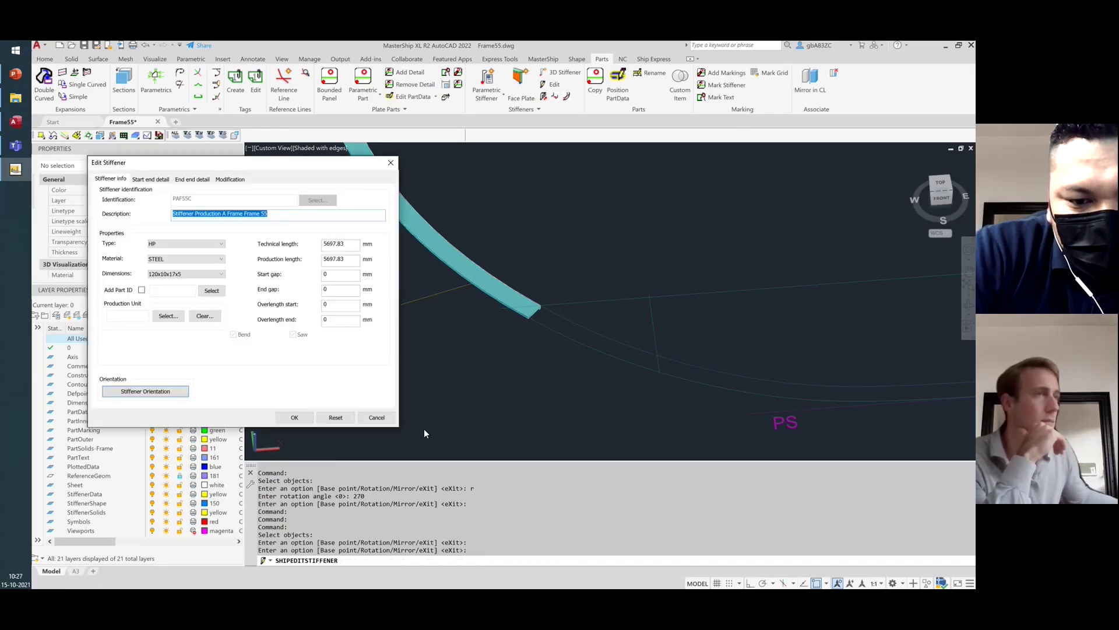
{"action": "left_click", "coordinate": [303, 417]}
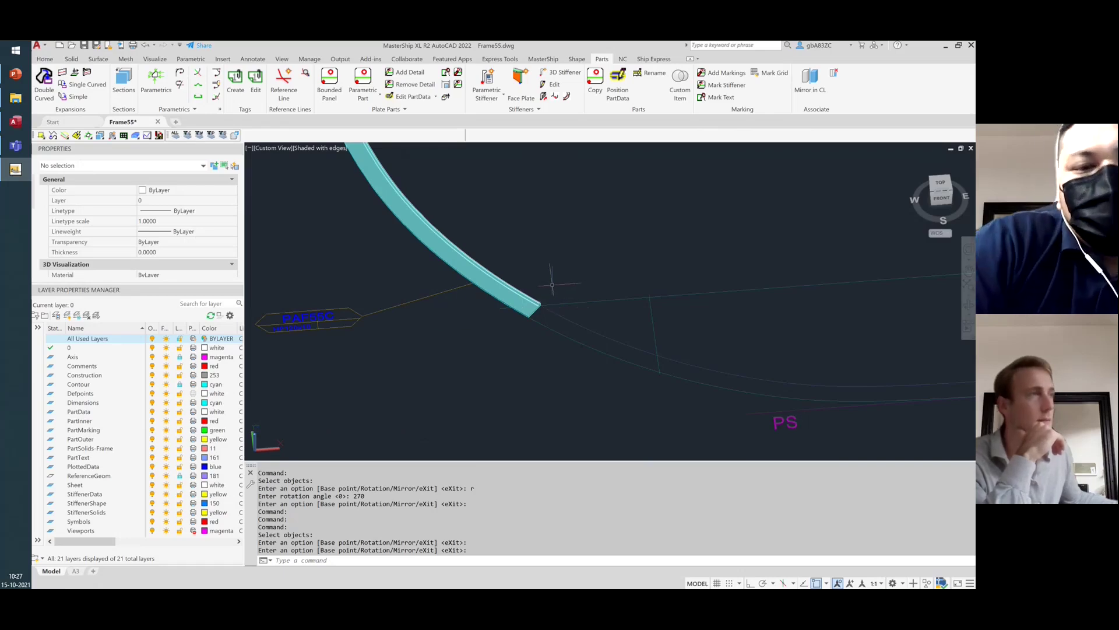
Change the end detail at the end of the PAF55C stiffener to type 0204 with a Z1 value, and apply it
{"action": "left_click", "coordinate": [551, 84]}
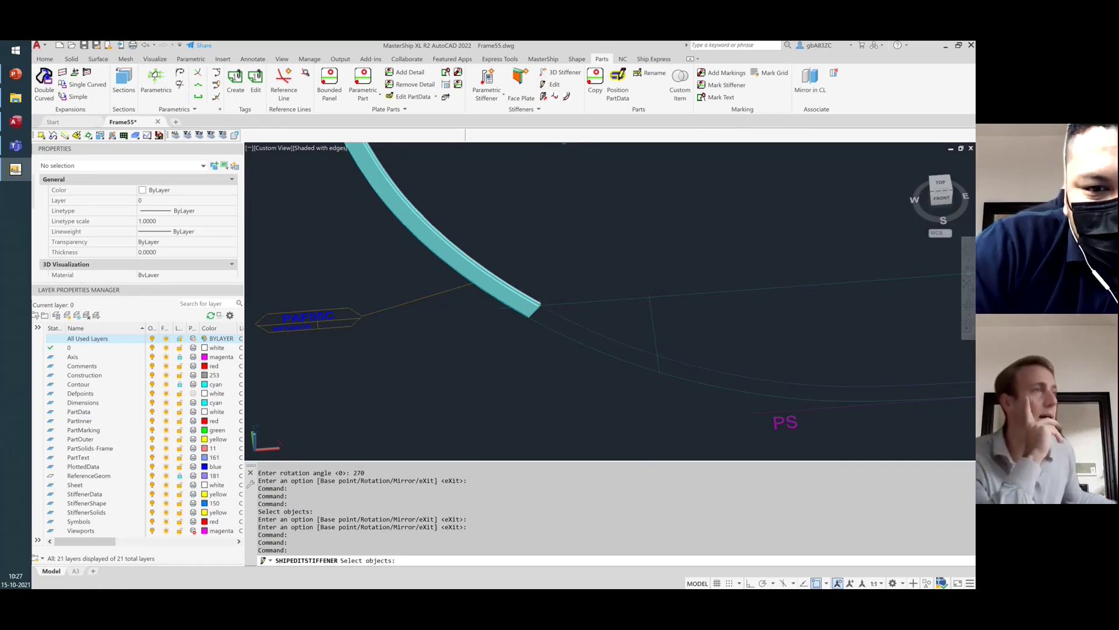
{"action": "left_click", "coordinate": [312, 304]}
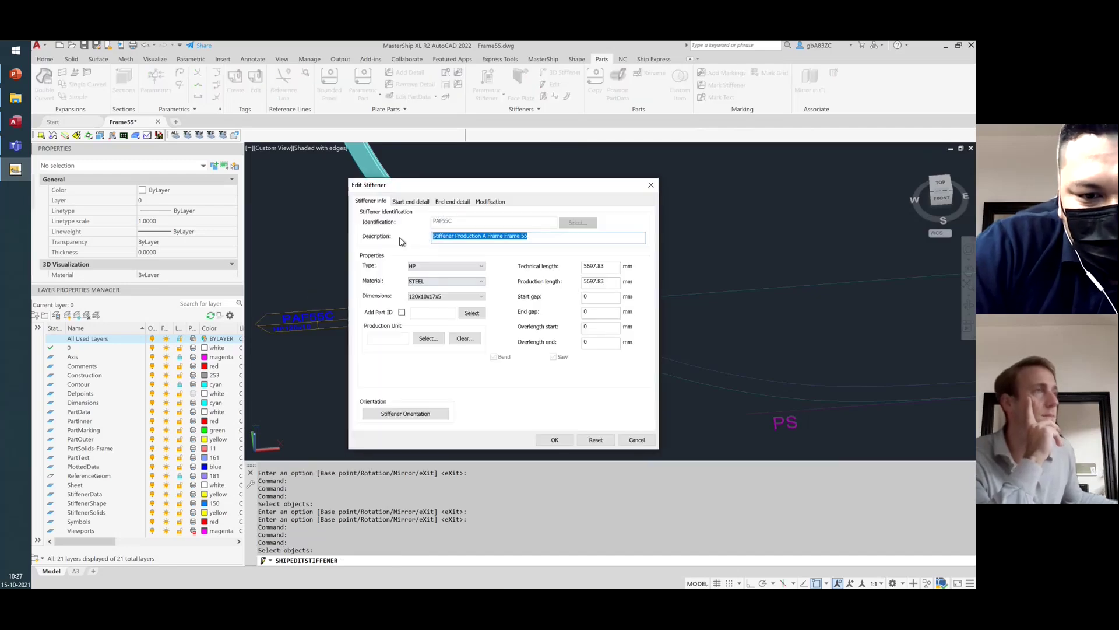
{"action": "left_click", "coordinate": [452, 201]}
{"action": "left_click", "coordinate": [457, 226]}
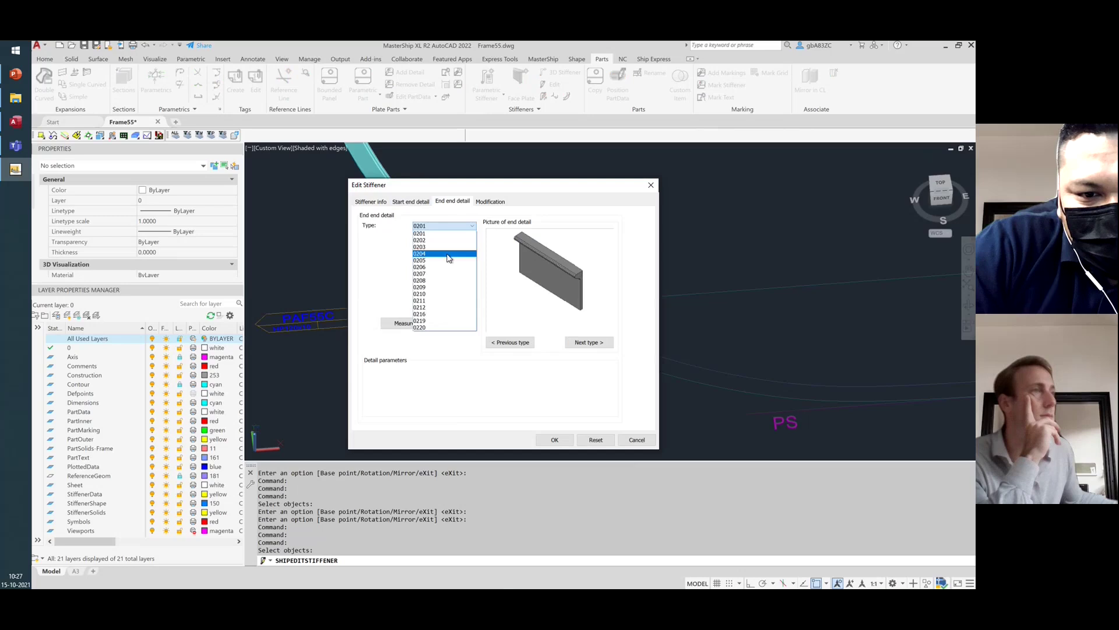
{"action": "left_click", "coordinate": [442, 237]}
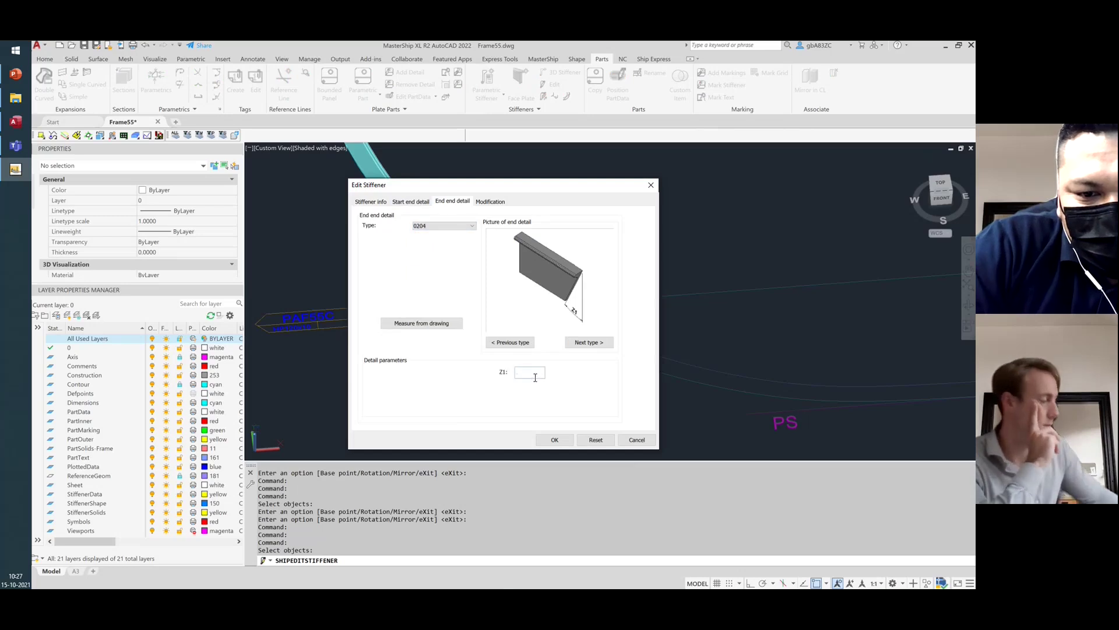
{"action": "left_click", "coordinate": [552, 440]}
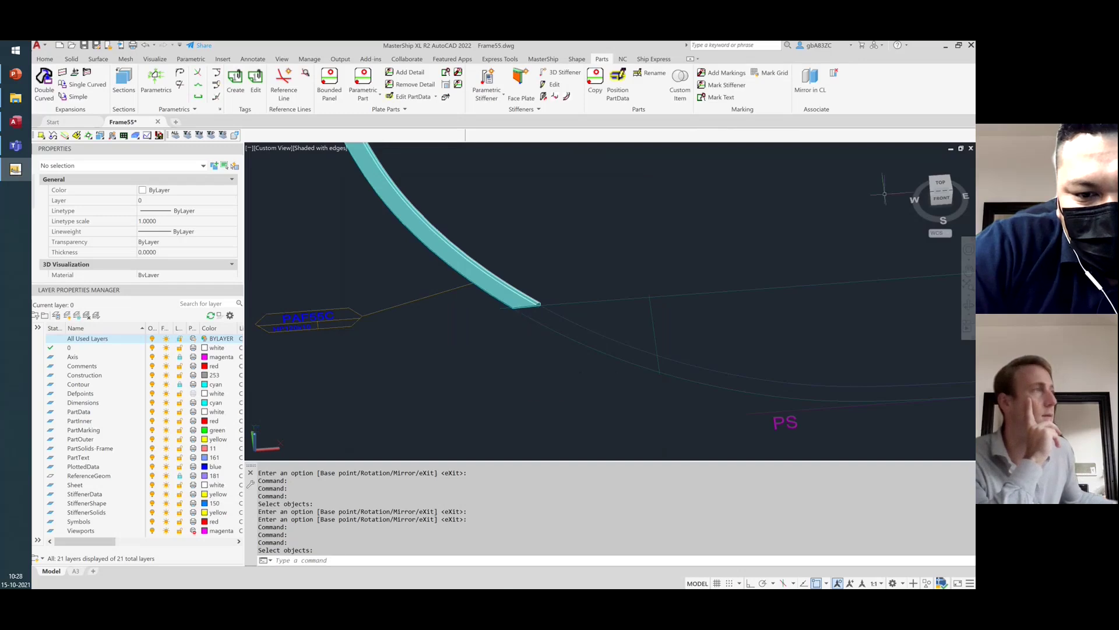
Set Z1 of the PAF55C stiffener's 0204 end detail to 47 so the cut aligns with the horizontal reference line
{"action": "left_click", "coordinate": [941, 183]}
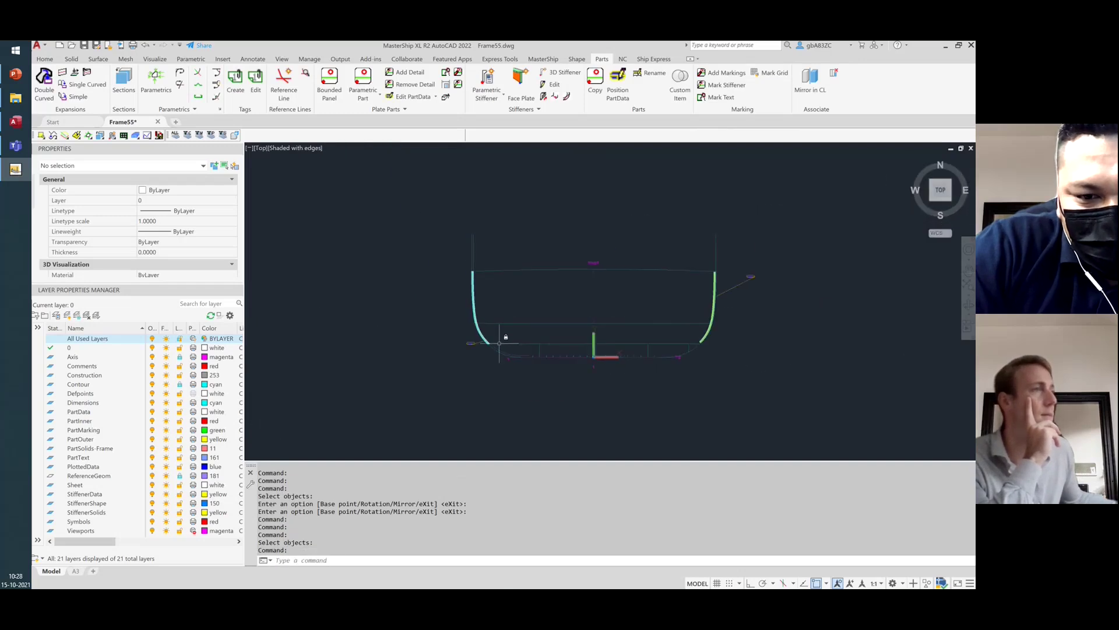
{"action": "scroll", "coordinate": [467, 320], "scroll_direction": "up", "scroll_amount": 5}
{"action": "scroll", "coordinate": [492, 305], "scroll_direction": "up", "scroll_amount": 6}
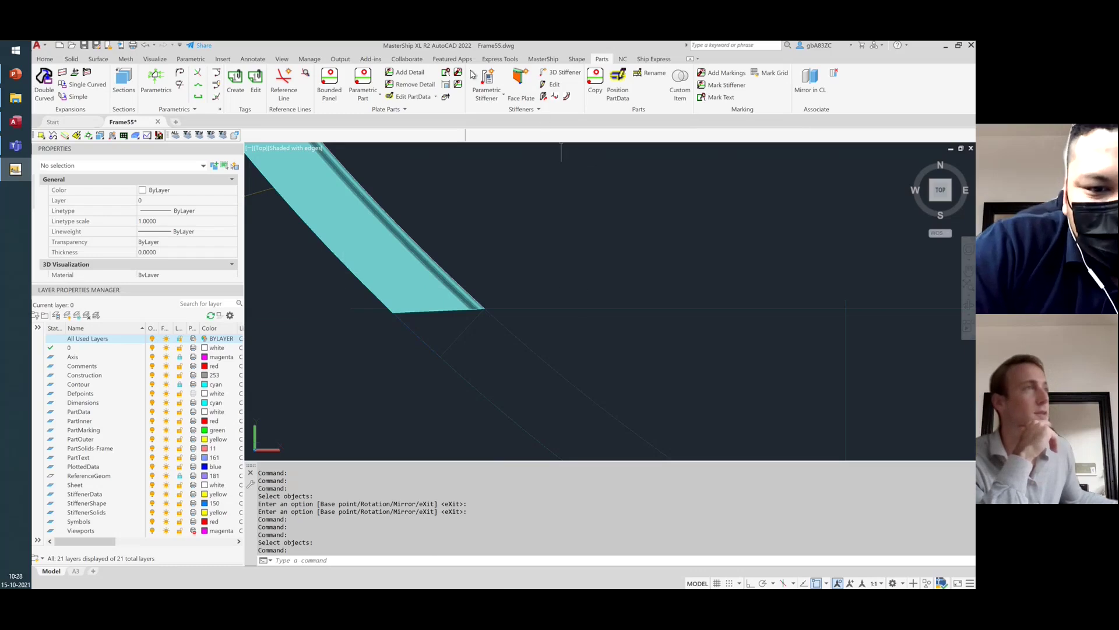
{"action": "left_click", "coordinate": [559, 86]}
{"action": "left_click", "coordinate": [420, 220]}
{"action": "key", "text": "Return"}
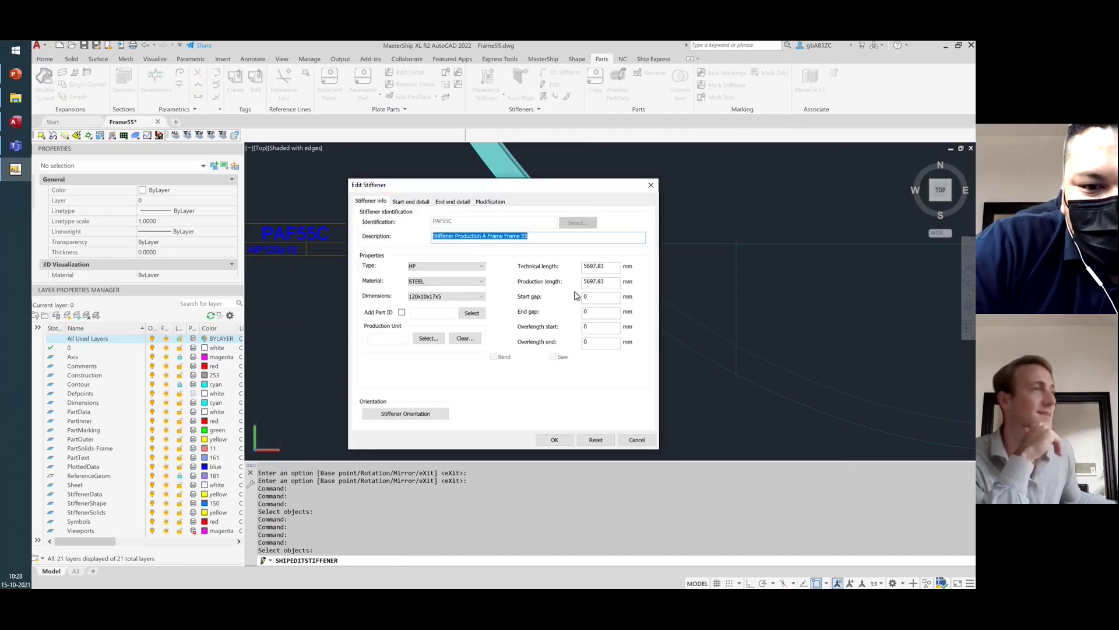
{"action": "left_click", "coordinate": [451, 202]}
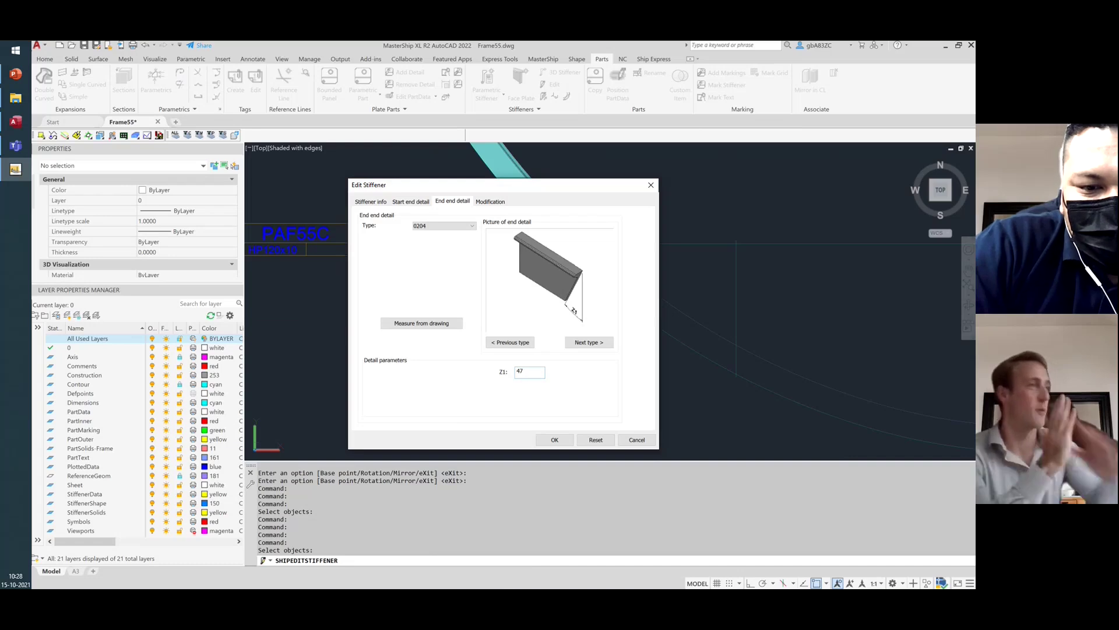
{"action": "left_click", "coordinate": [555, 439]}
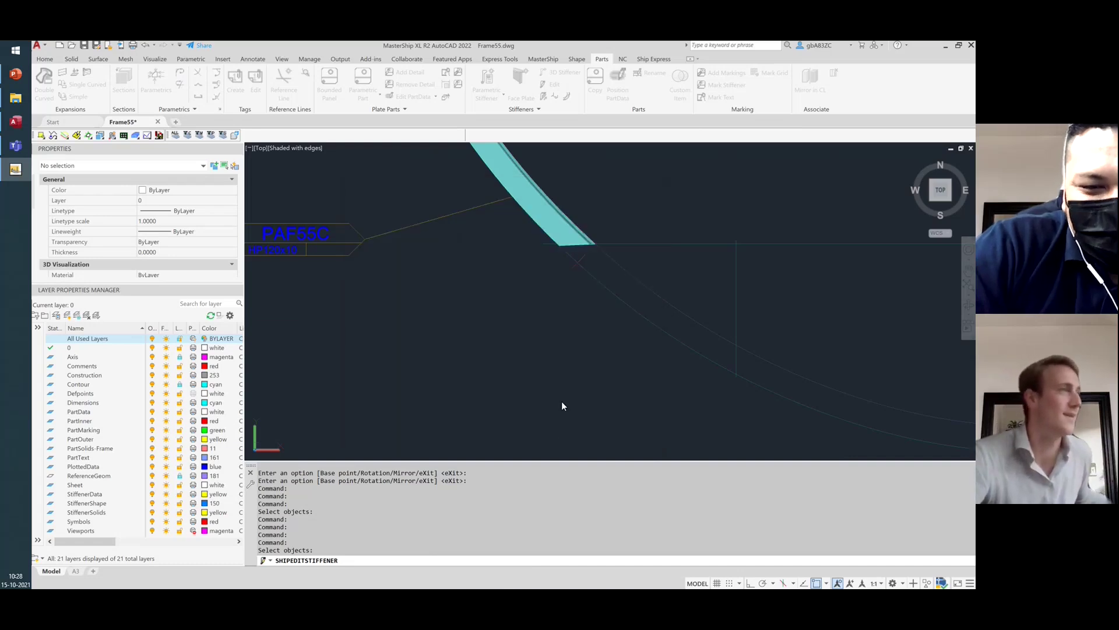
{"action": "scroll", "coordinate": [610, 239], "scroll_direction": "up", "scroll_amount": 3}
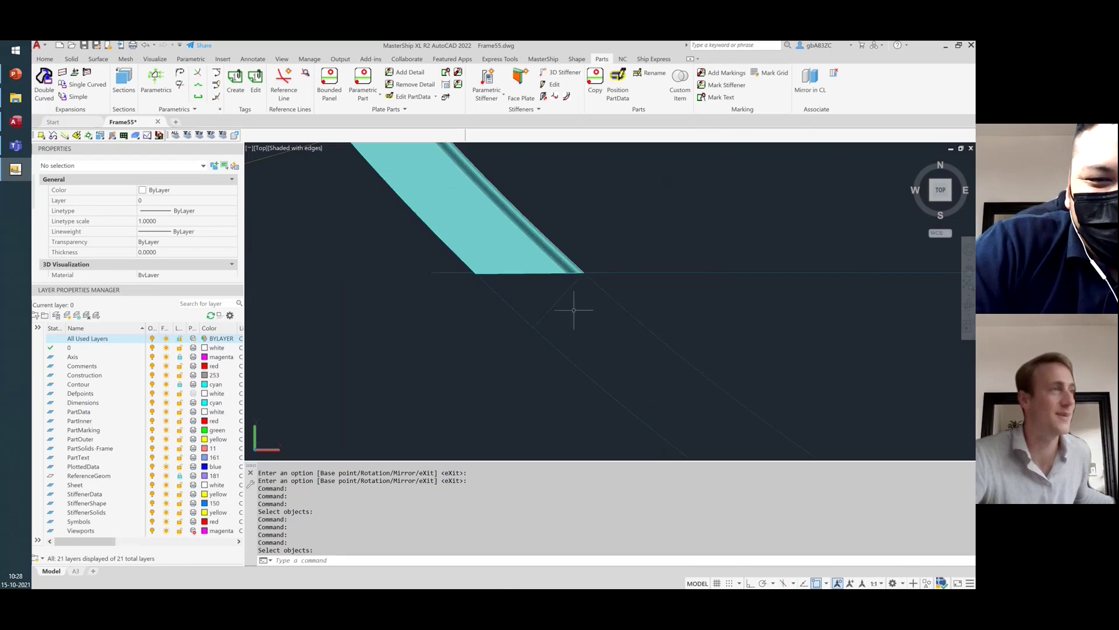
{"action": "scroll", "coordinate": [548, 291], "scroll_direction": "up", "scroll_amount": 1}
{"action": "scroll", "coordinate": [504, 268], "scroll_direction": "up", "scroll_amount": 2}
{"action": "scroll", "coordinate": [542, 309], "scroll_direction": "down", "scroll_amount": 3}
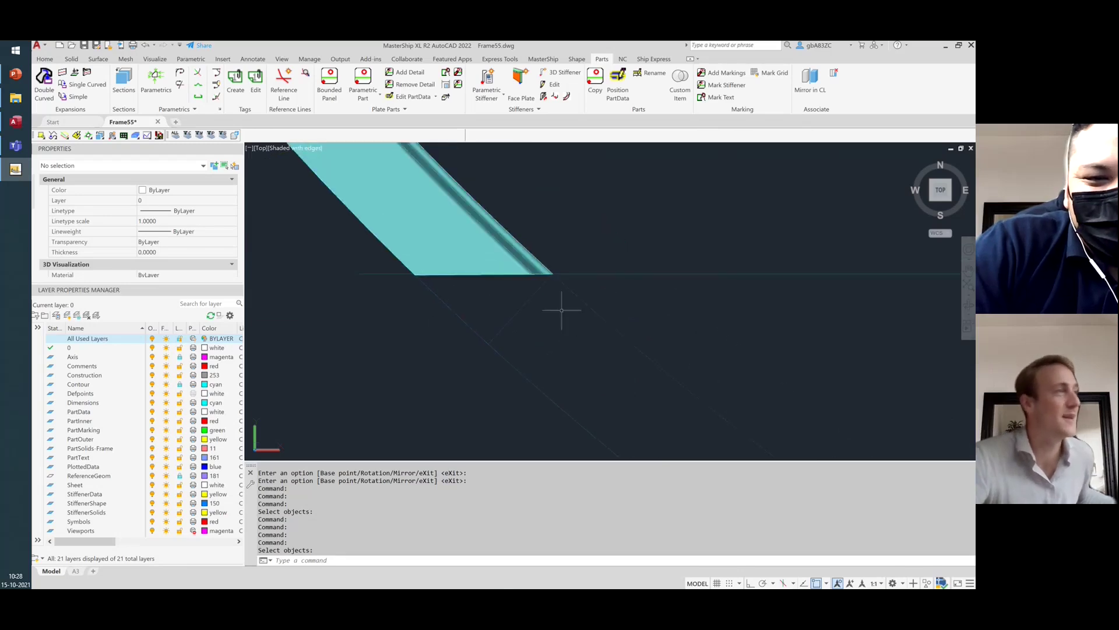
Highlight the short perpendicular reference line and the offset reference curve at the stiffener's end to examine how they bound it
{"action": "left_click", "coordinate": [549, 317]}
{"action": "left_click", "coordinate": [506, 293]}
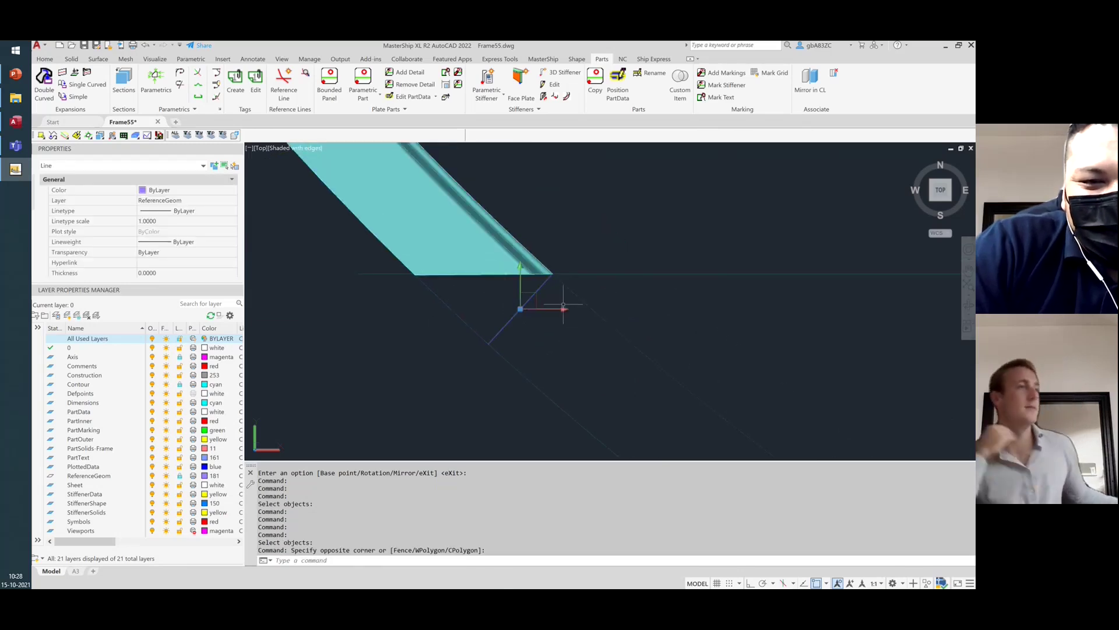
{"action": "left_click", "coordinate": [609, 364]}
{"action": "left_click", "coordinate": [683, 358]}
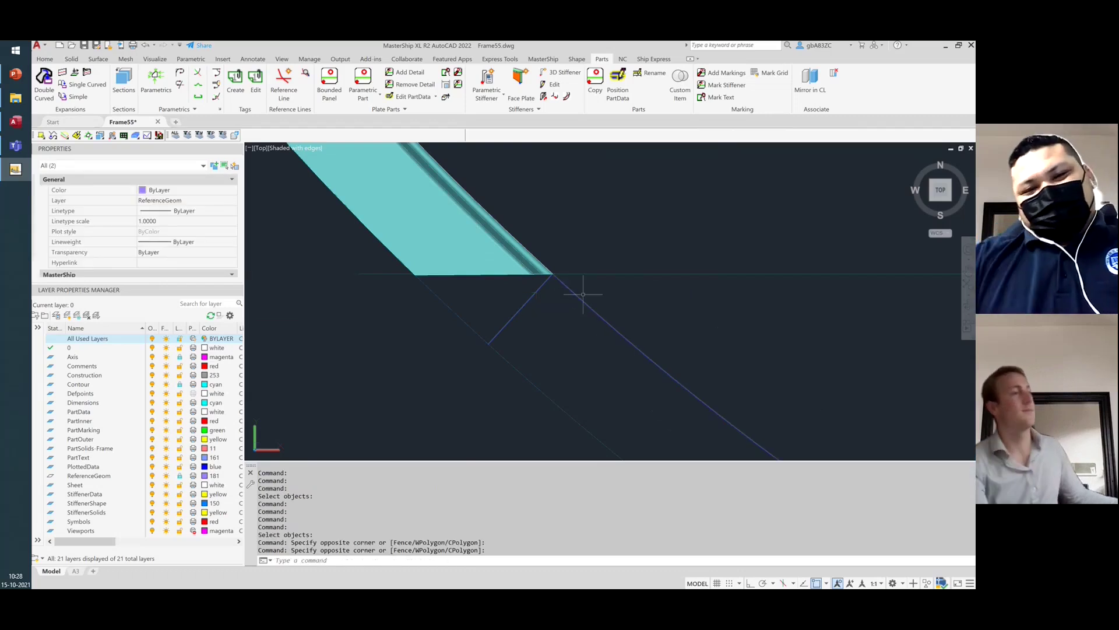
{"action": "key", "text": "Escape"}
{"action": "left_click", "coordinate": [580, 289]}
{"action": "key", "text": "Escape"}
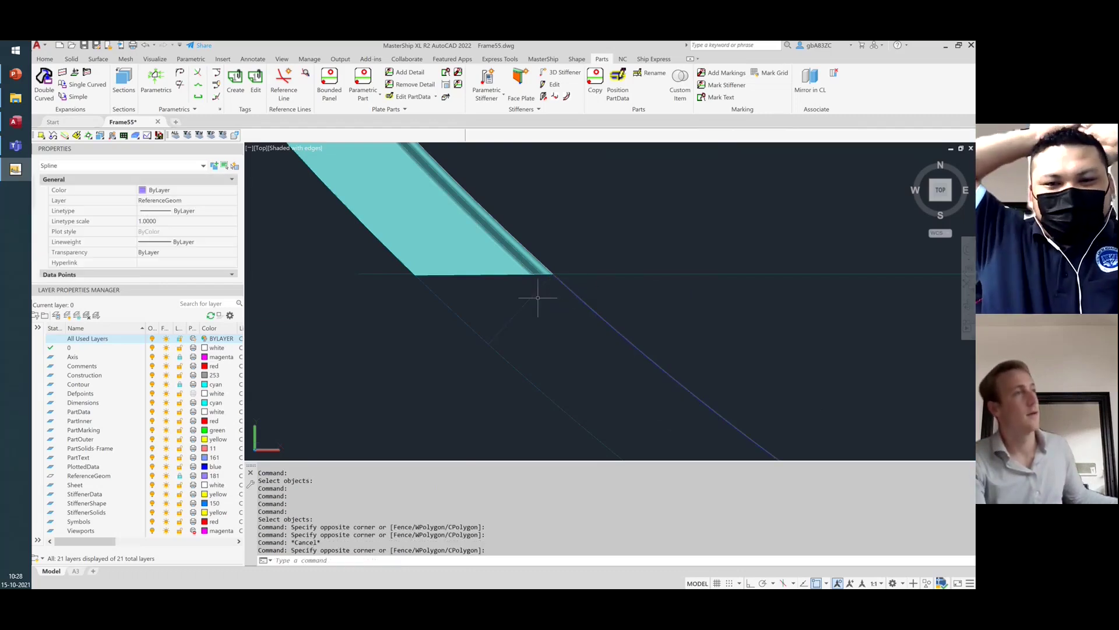
{"action": "left_click", "coordinate": [529, 326]}
{"action": "left_click", "coordinate": [492, 293]}
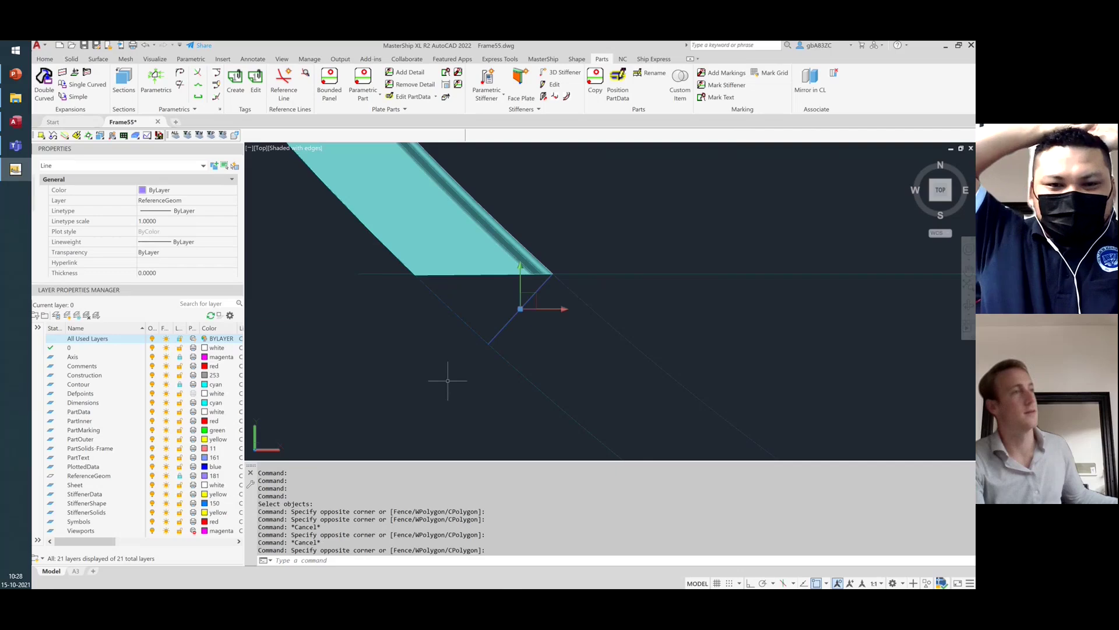
Set the end gap of the PAF55C stiffener to 25 mm and apply the edit
{"action": "scroll", "coordinate": [515, 359], "scroll_direction": "down", "scroll_amount": 4}
{"action": "scroll", "coordinate": [515, 359], "scroll_direction": "down", "scroll_amount": 2}
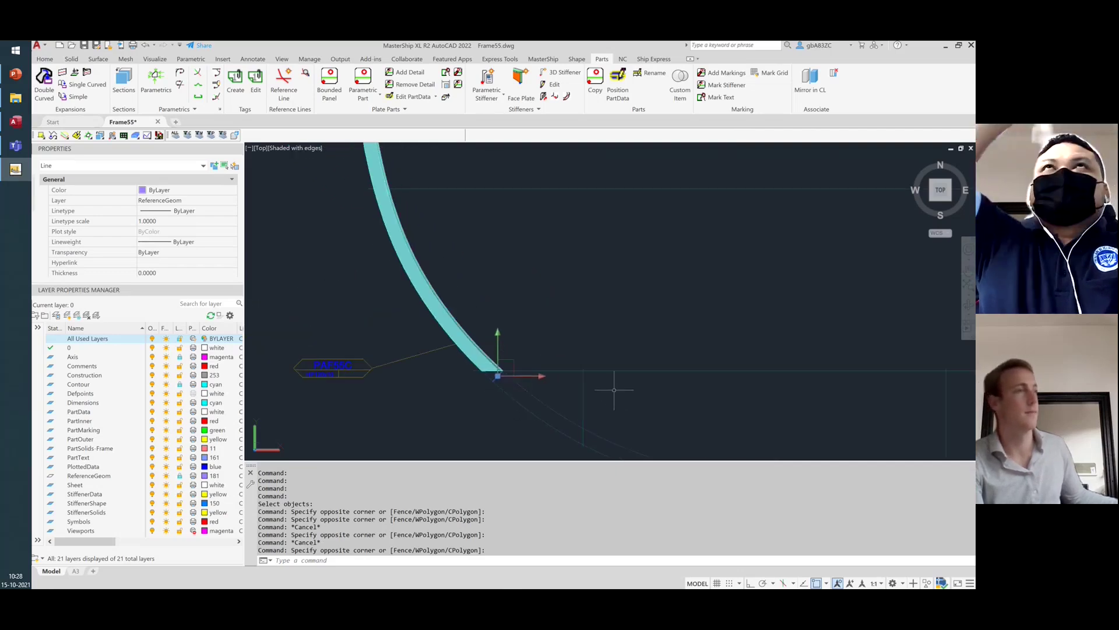
{"action": "key", "text": "Escape"}
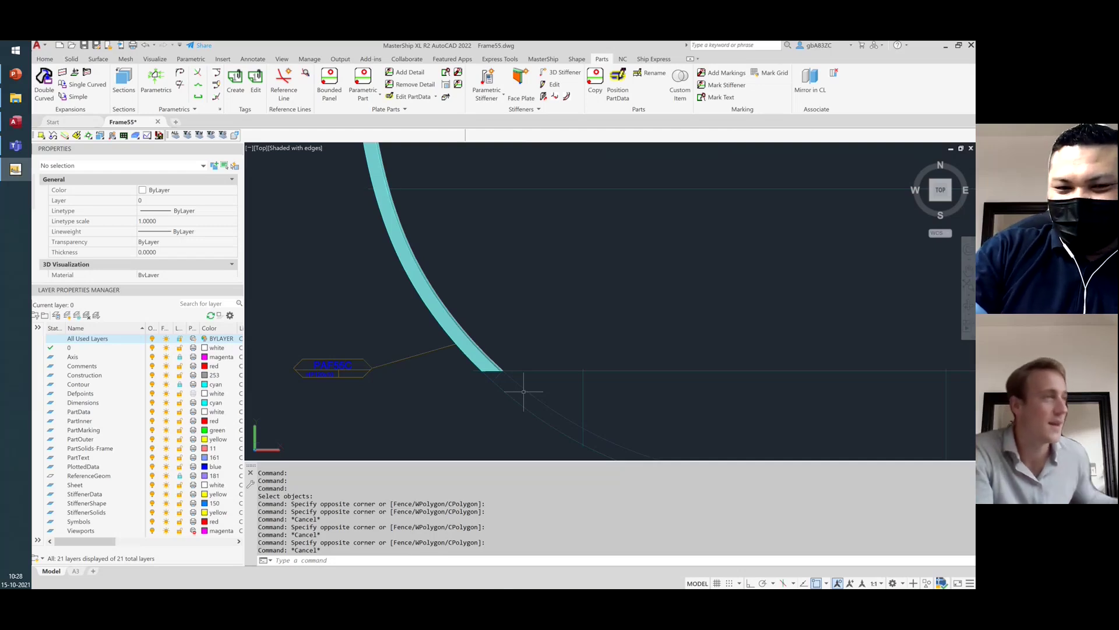
{"action": "left_click", "coordinate": [559, 85]}
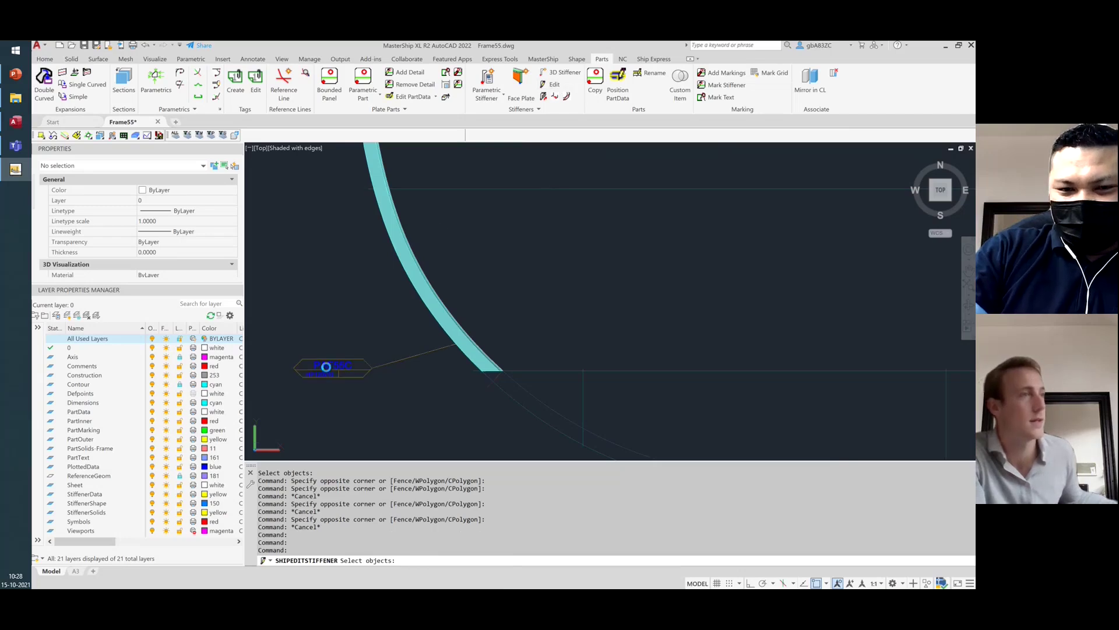
{"action": "left_click", "coordinate": [402, 273]}
{"action": "double_click", "coordinate": [585, 312]}
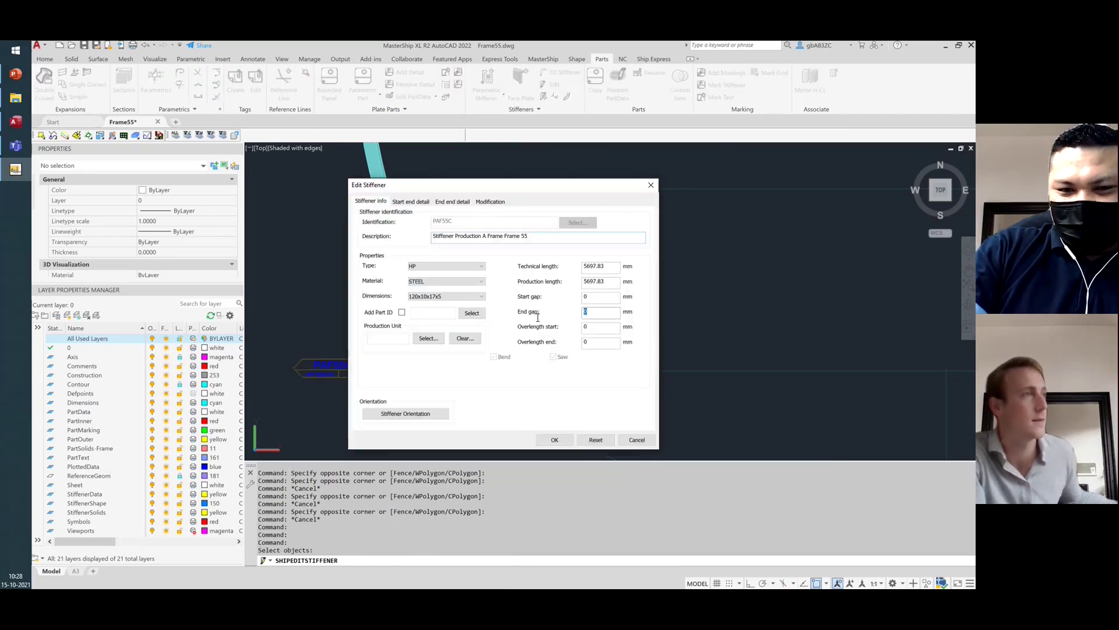
{"action": "type", "text": "25"}
{"action": "left_click", "coordinate": [555, 440]}
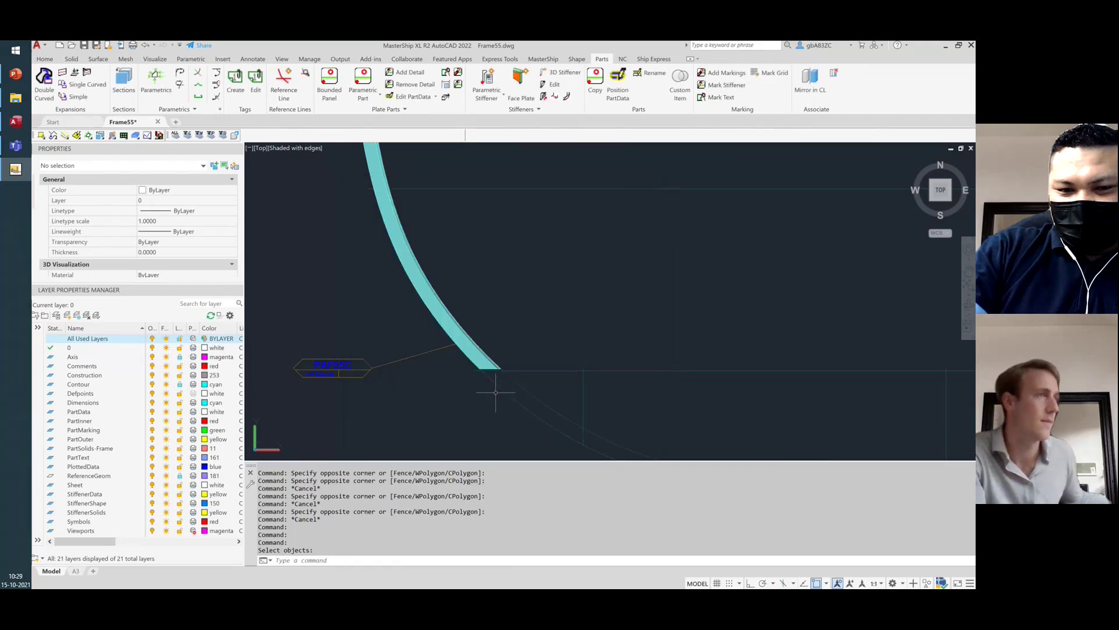
{"action": "scroll", "coordinate": [496, 392], "scroll_direction": "up", "scroll_amount": 5}
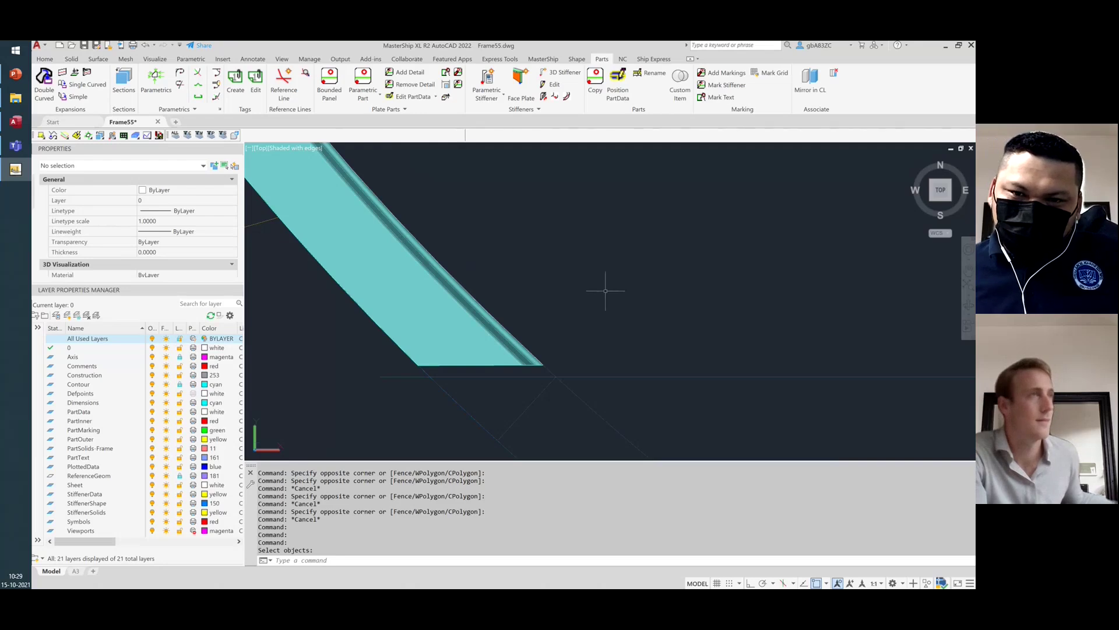
{"action": "scroll", "coordinate": [608, 288], "scroll_direction": "down", "scroll_amount": 2}
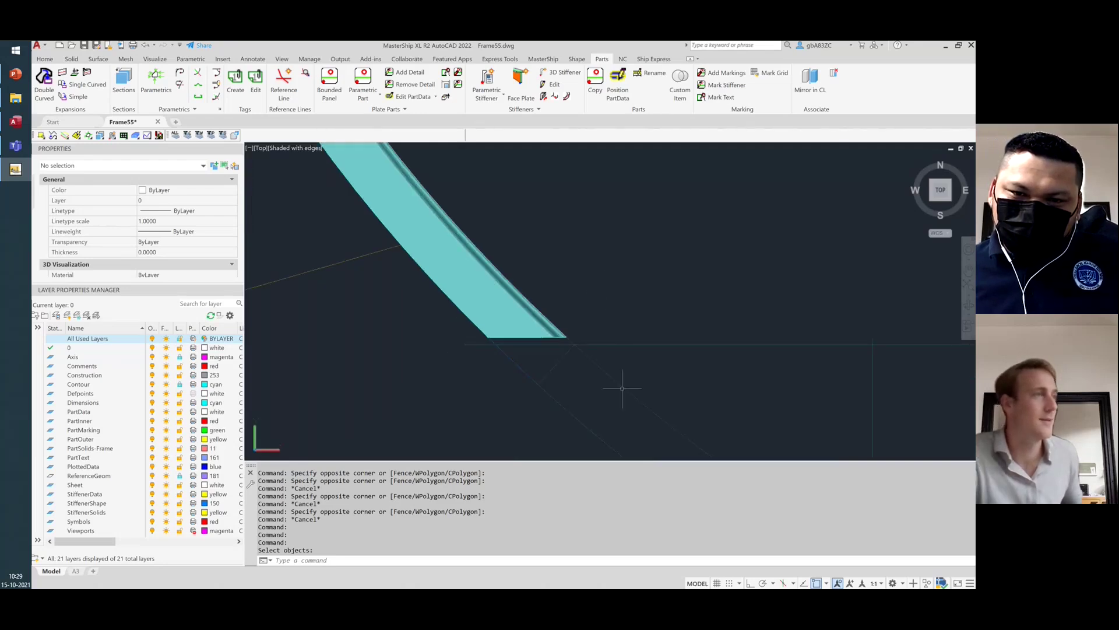
{"action": "middle_click_drag", "start_coordinate": [600, 397], "coordinate": [626, 312], "text": "shift"}
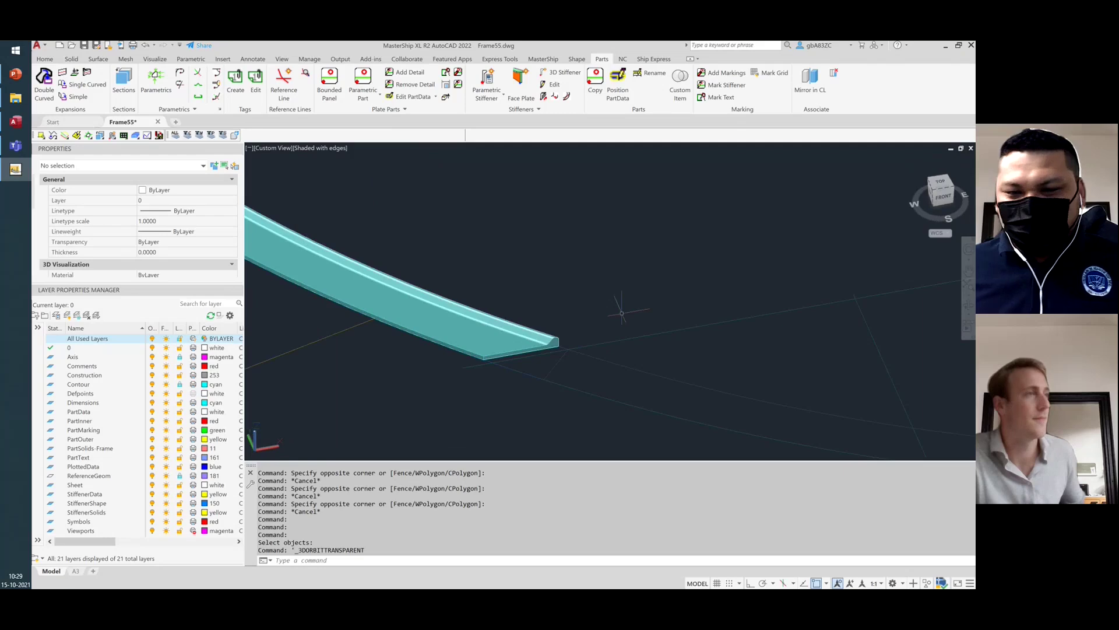